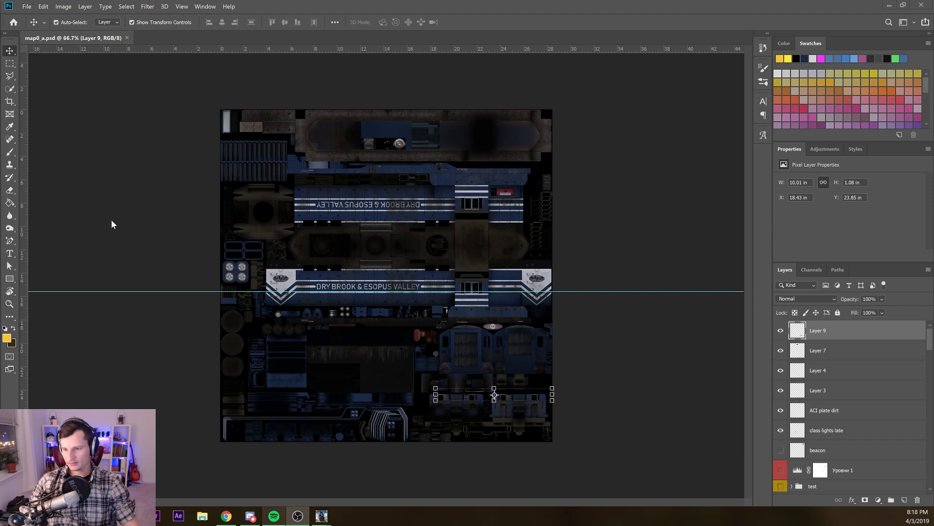
Switch to Trainz: A New Era and open the Base Session Working session of Dry Brook & Esopus Valley RR for editing
click(322, 515)
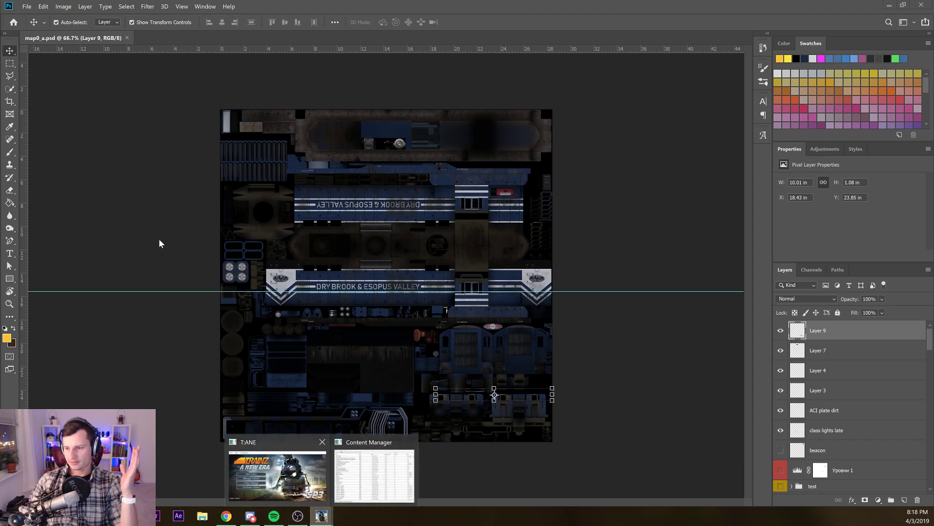
key(Escape)
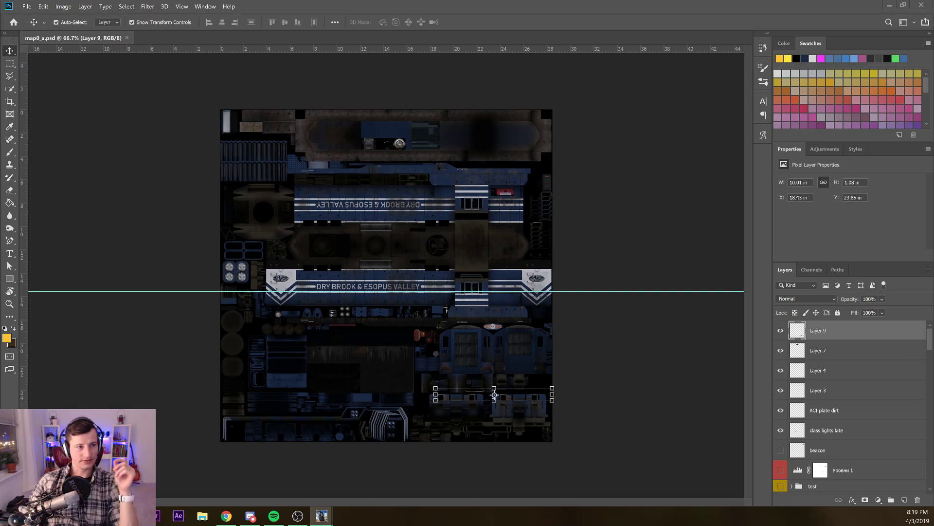
drag(0, 44, 120, 1)
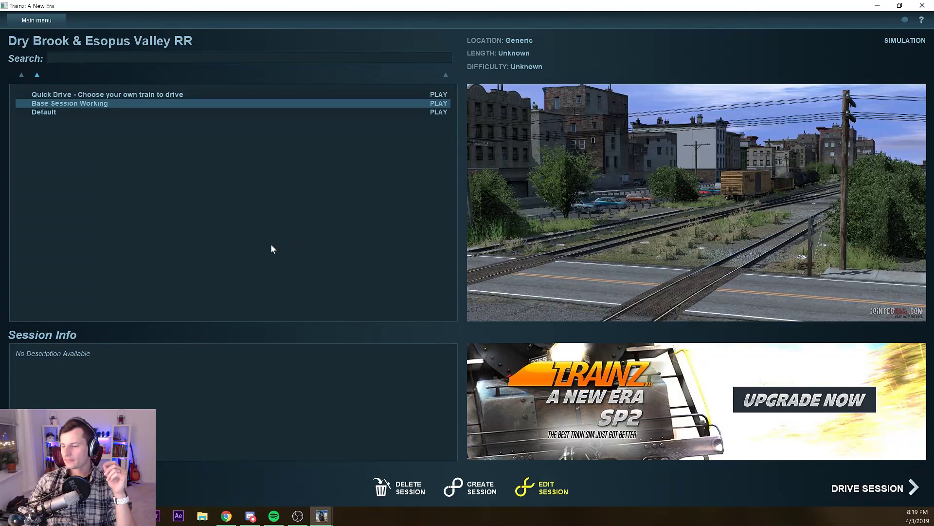
click(542, 488)
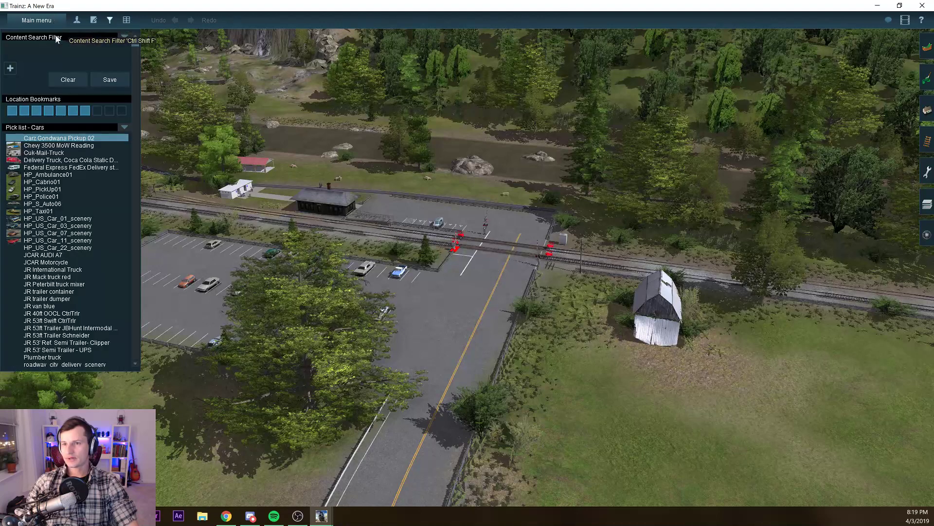
Go to the bookmarked city area and look for the Dry Brook & Esopus Valley locomotives parked in the rail yard
click(25, 111)
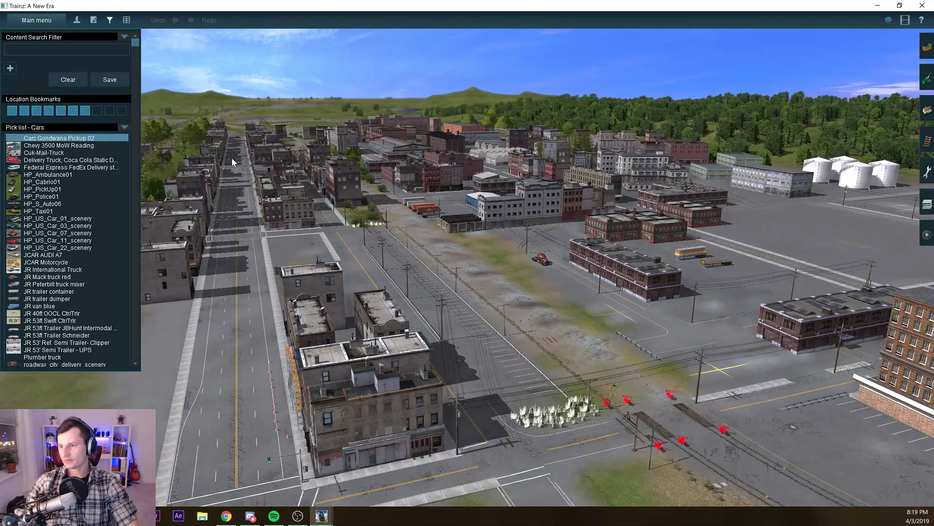
key(Down)
key(Up)
scroll(246, 161, up, 4)
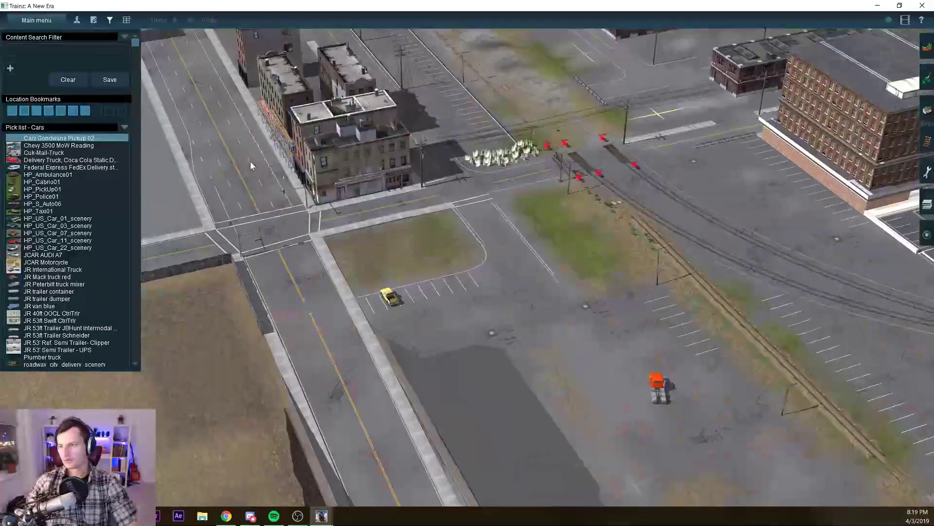
key(Left)
key(Left)
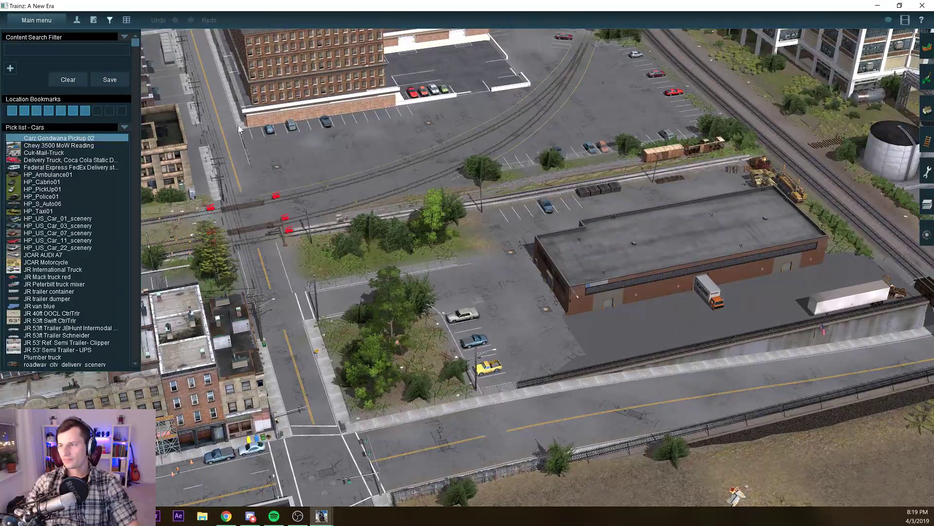
key(F6)
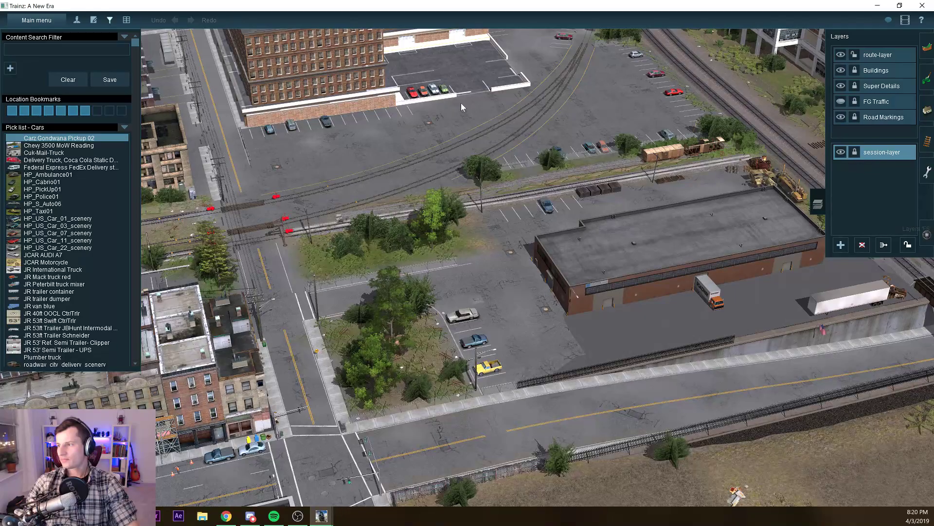
key(Down)
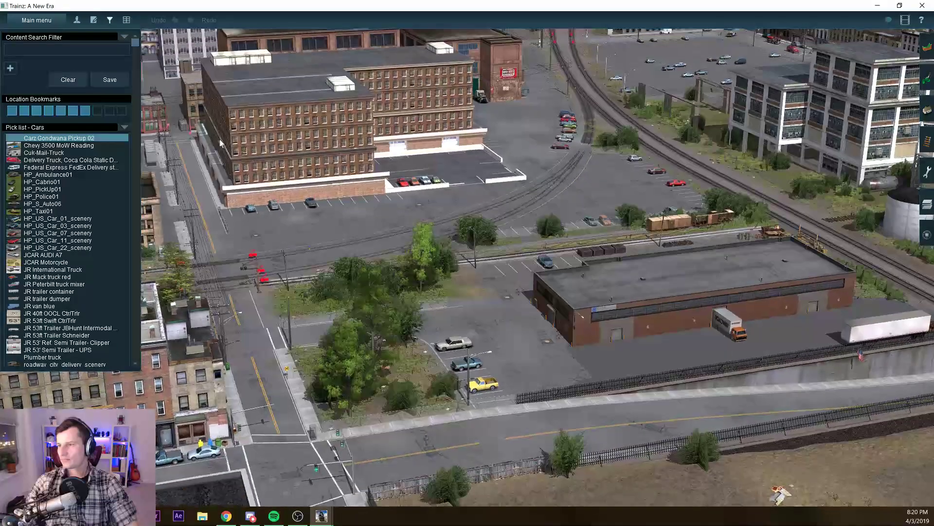
key(Left)
right_click(238, 98)
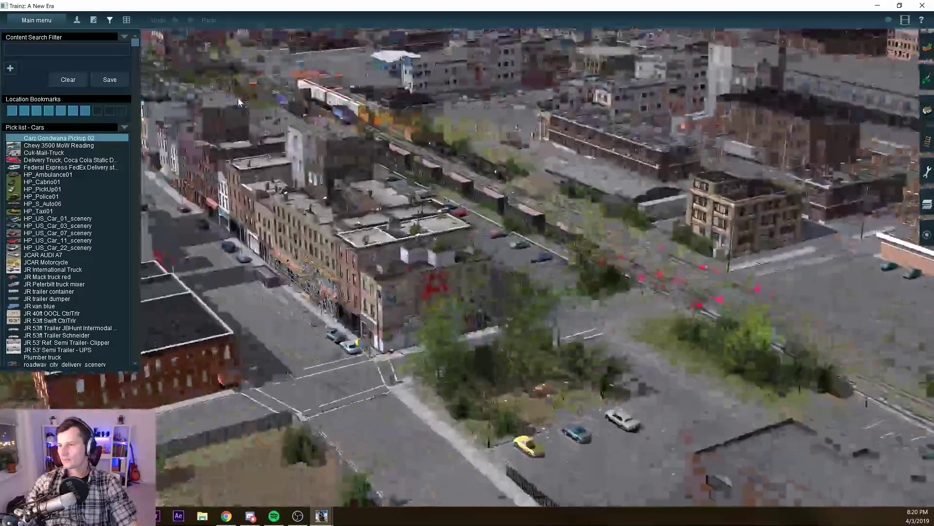
scroll(225, 168, up, 8)
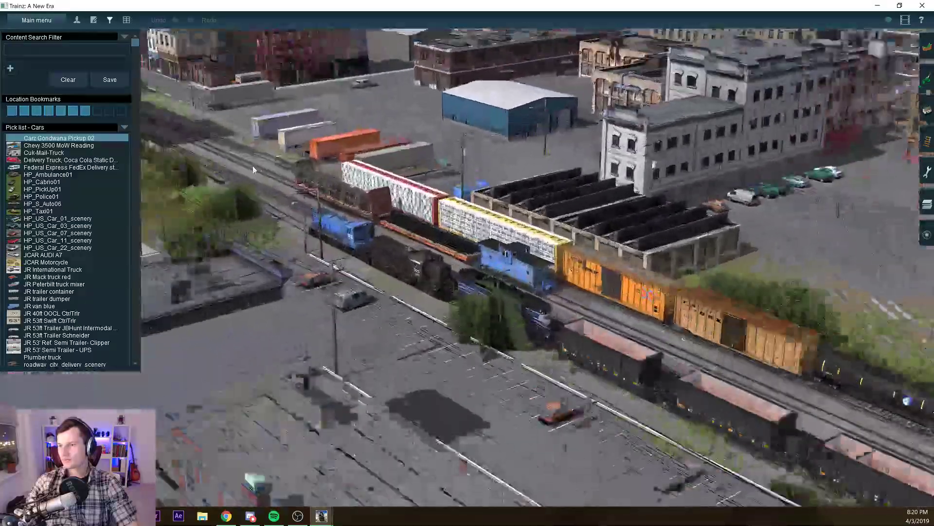
key(Up)
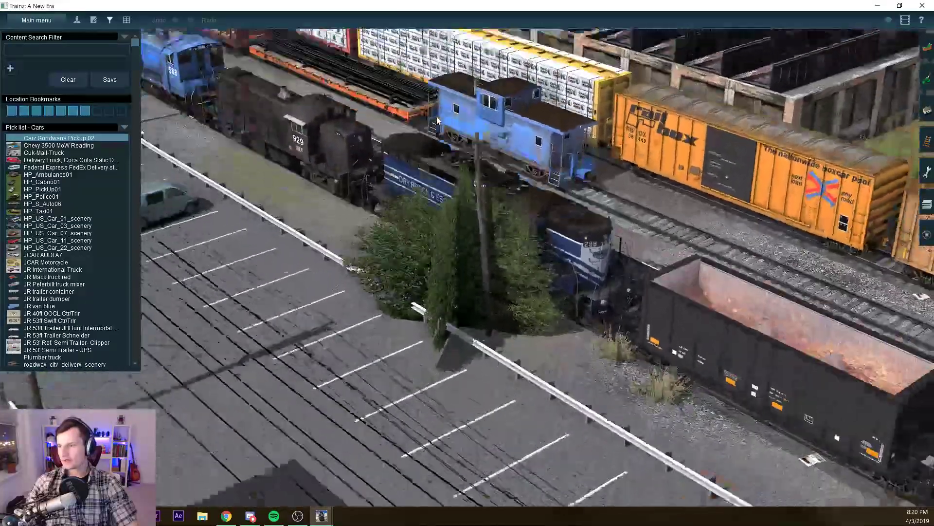
Pick up the parked blue Dry Brook GP9 high hood locomotive as the train model to add
key(F7)
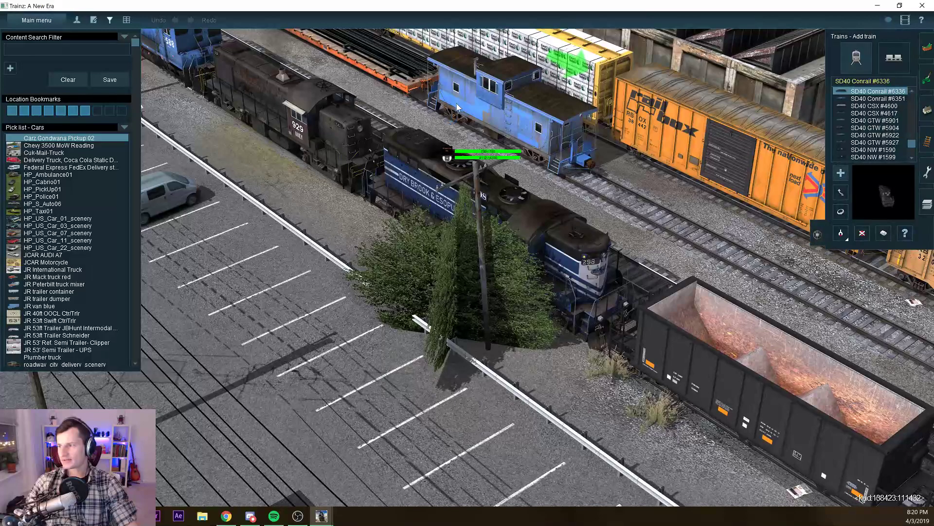
key(F6)
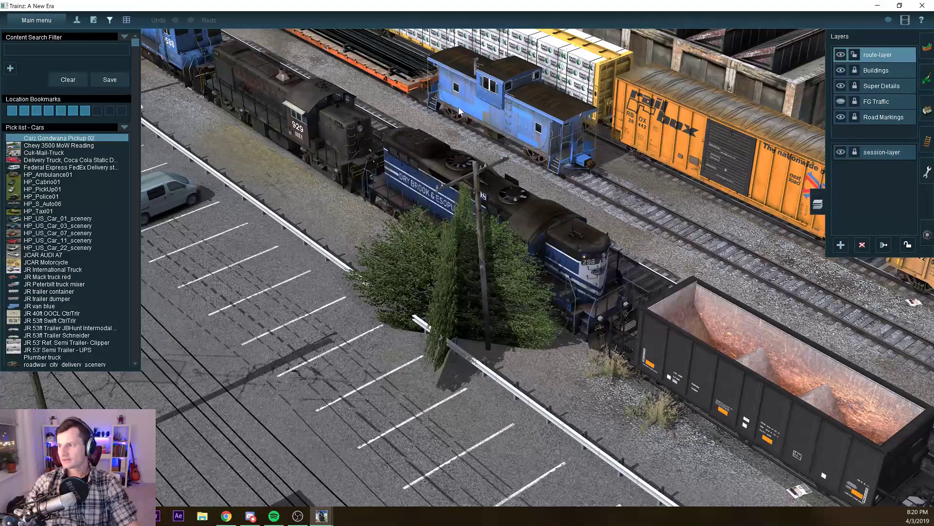
key(F7)
key(g)
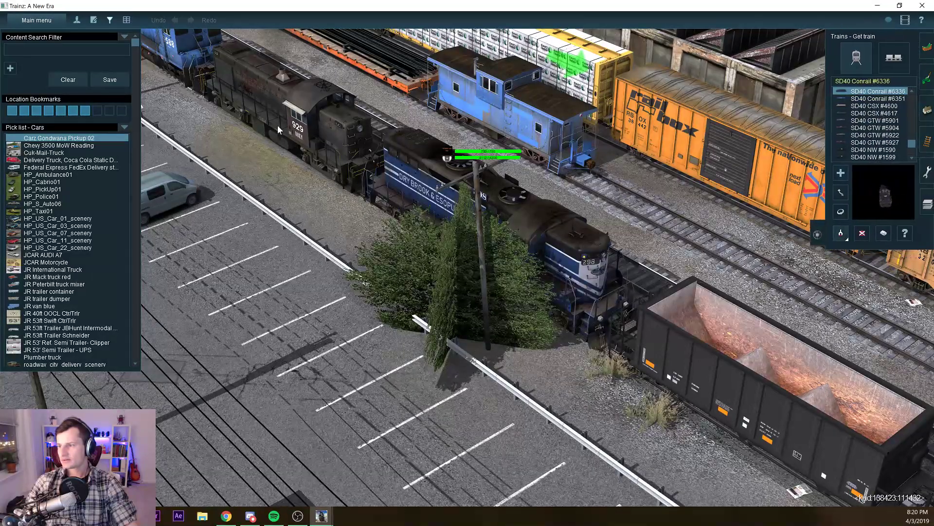
click(385, 209)
drag(381, 217, 302, 175)
Place a Dry Brook GP9 high hood on the double track behind the parking lot's red cars, and delete it again
scroll(300, 176, down, 5)
key(Right)
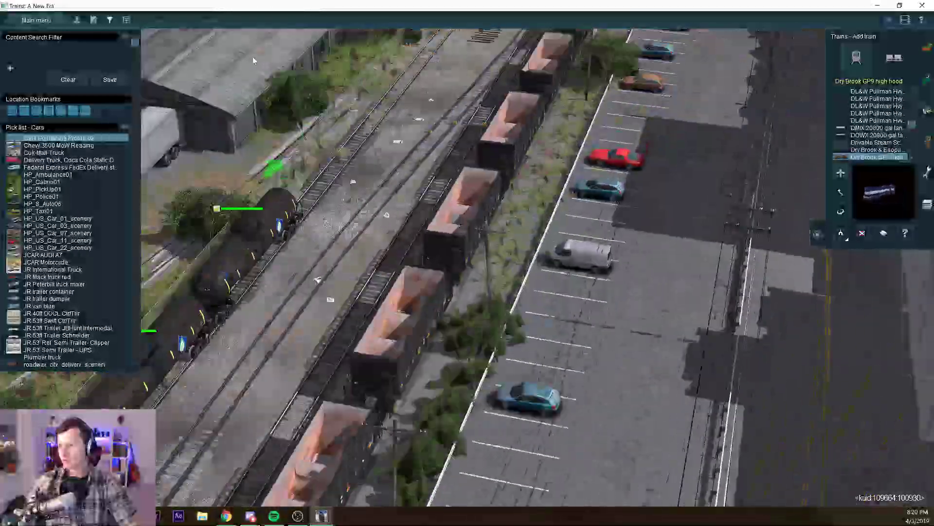
right_click(244, 59)
key(Right)
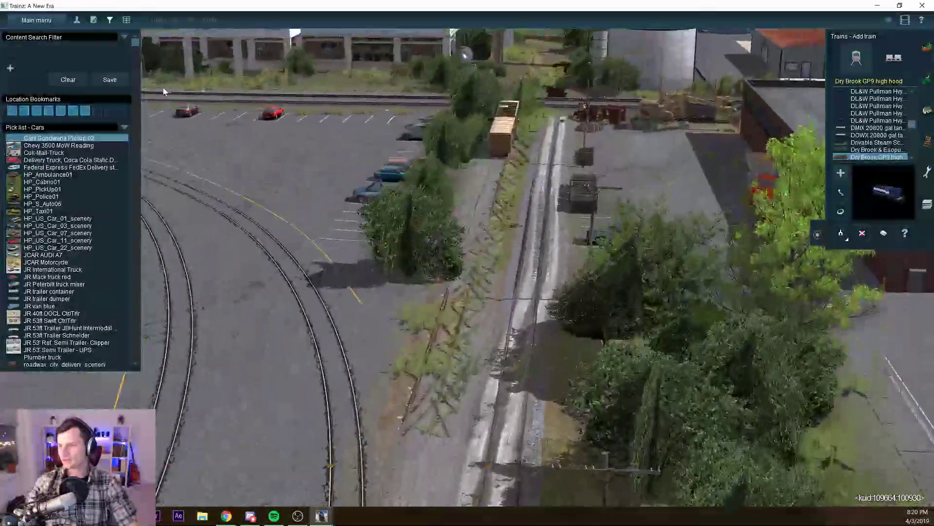
right_click(163, 91)
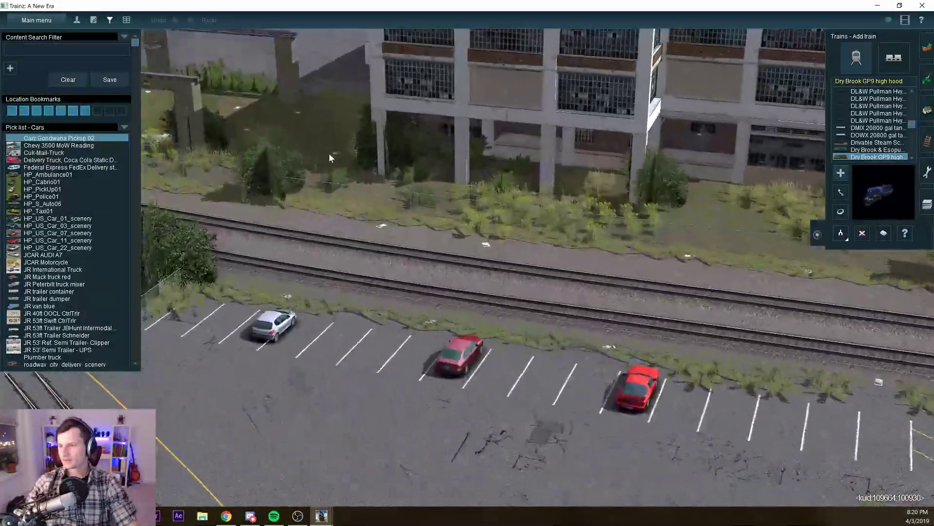
click(328, 148)
right_click(300, 140)
key(Right)
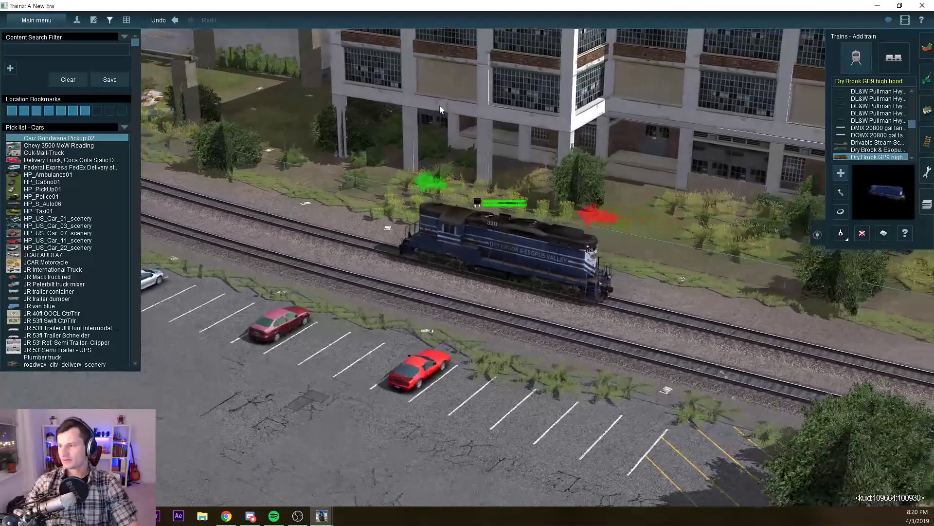
key(d)
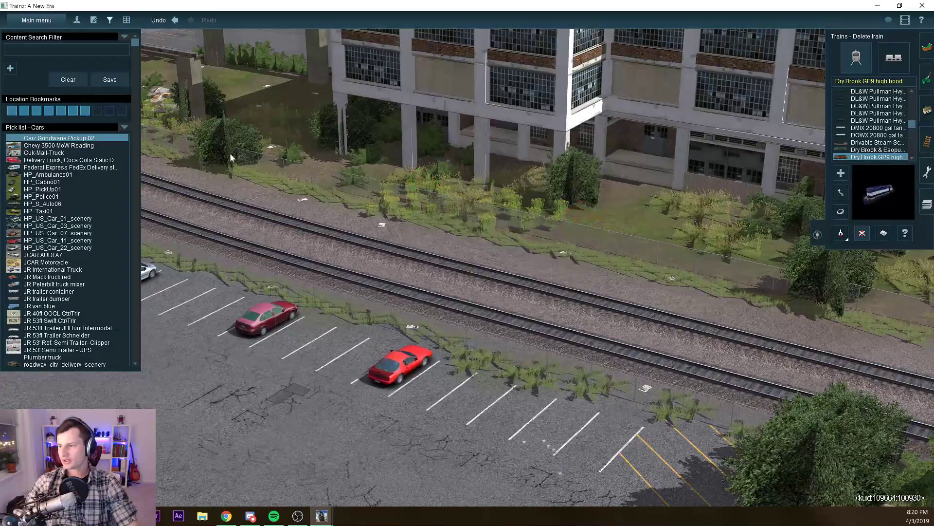
Place the Dry Brook GP9 high hood on the single track beside the stacked ties and the blue pickup truck
key(Down)
key(a)
key(Down)
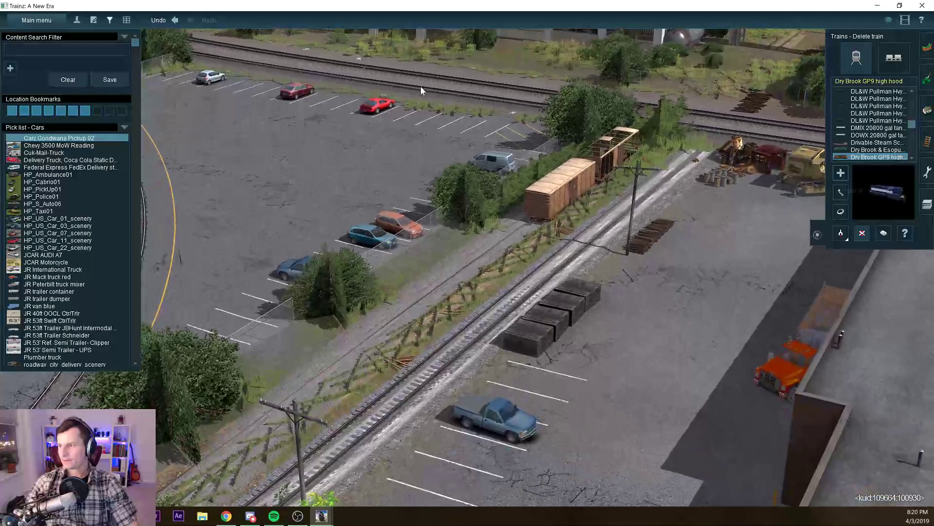
click(212, 184)
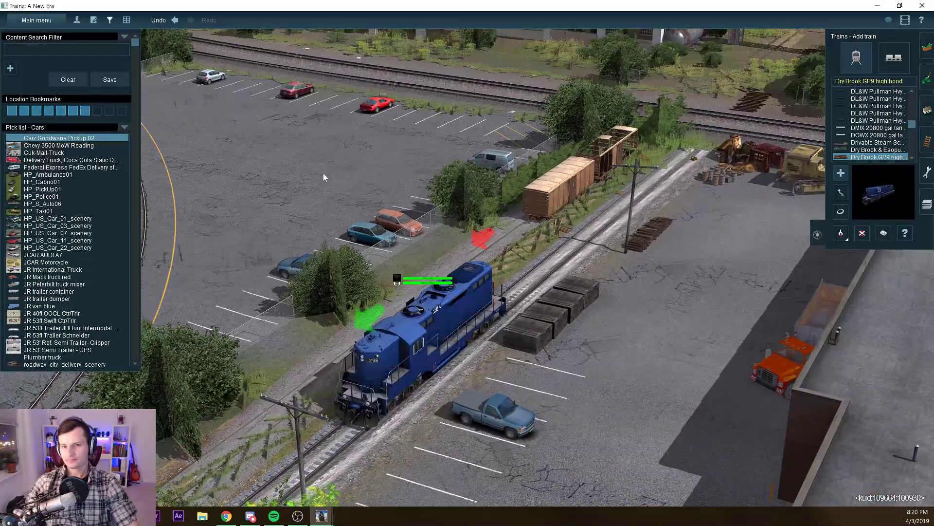
Change the placed locomotive's skin in its properties to the striped Dry Brook & Esopus Valley livery
click(452, 118)
click(218, 181)
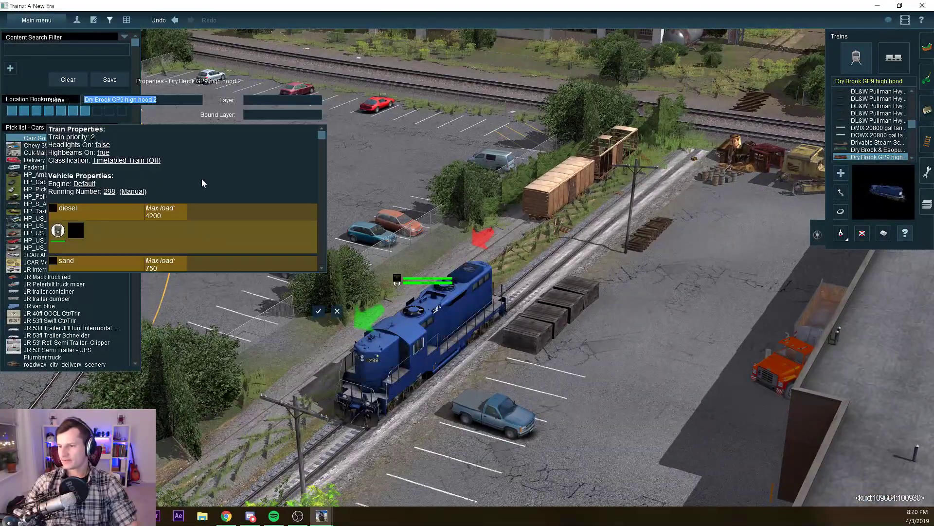
scroll(112, 130, down, 5)
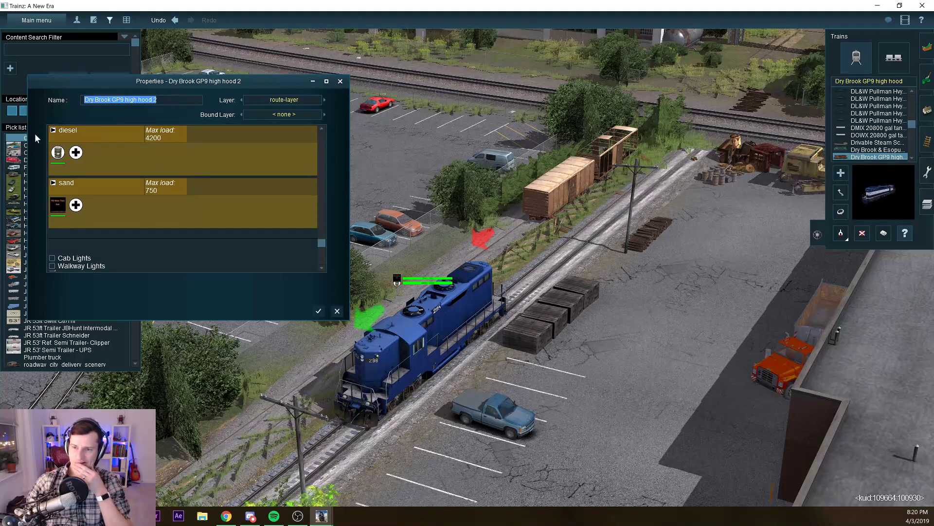
click(51, 134)
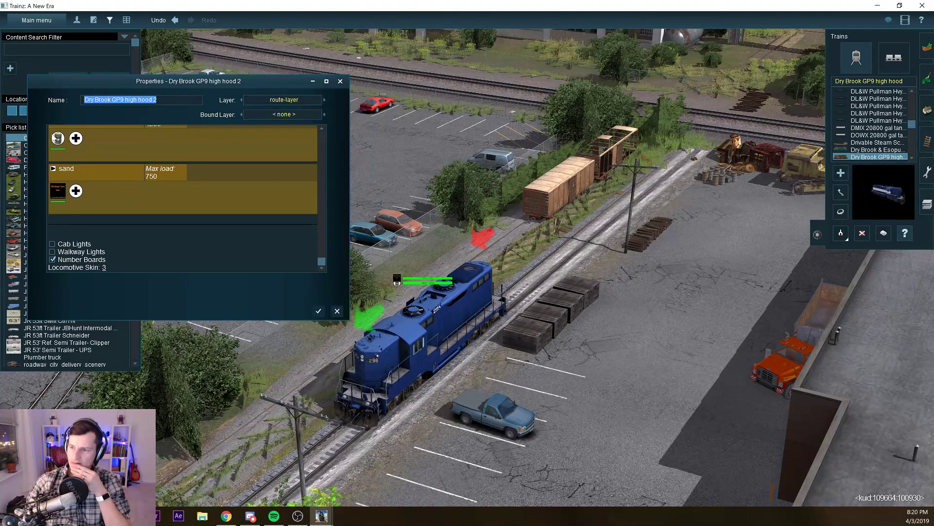
click(53, 134)
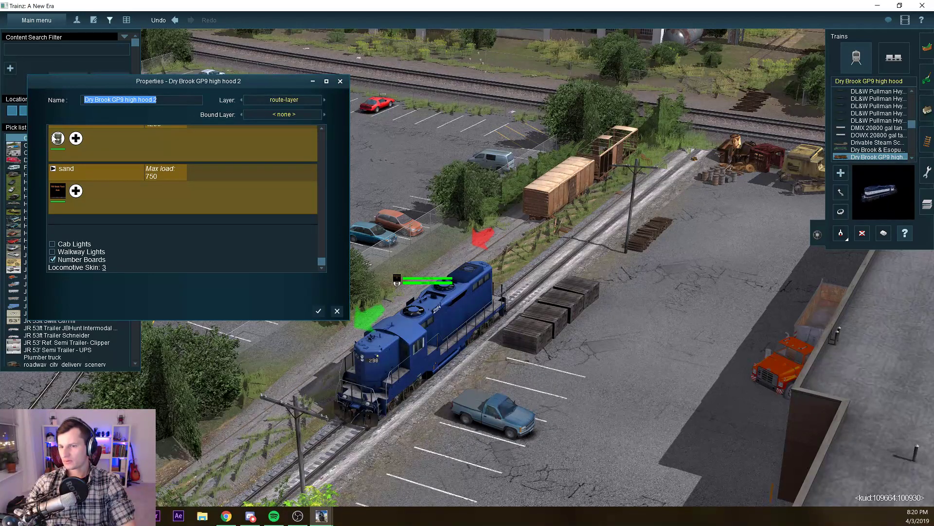
key(Return)
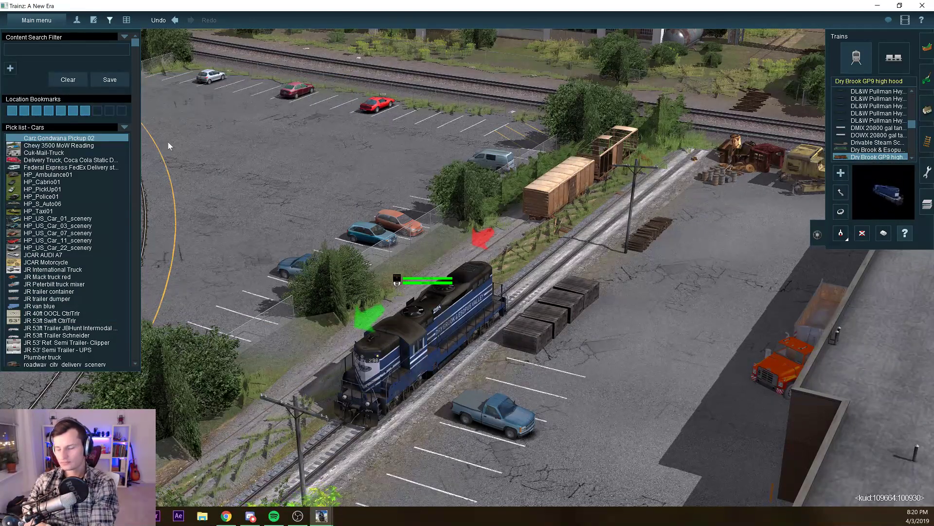
Examine the locomotive's livery up close, from the front hood and cab along the side lettering to the far end
scroll(251, 124, up, 6)
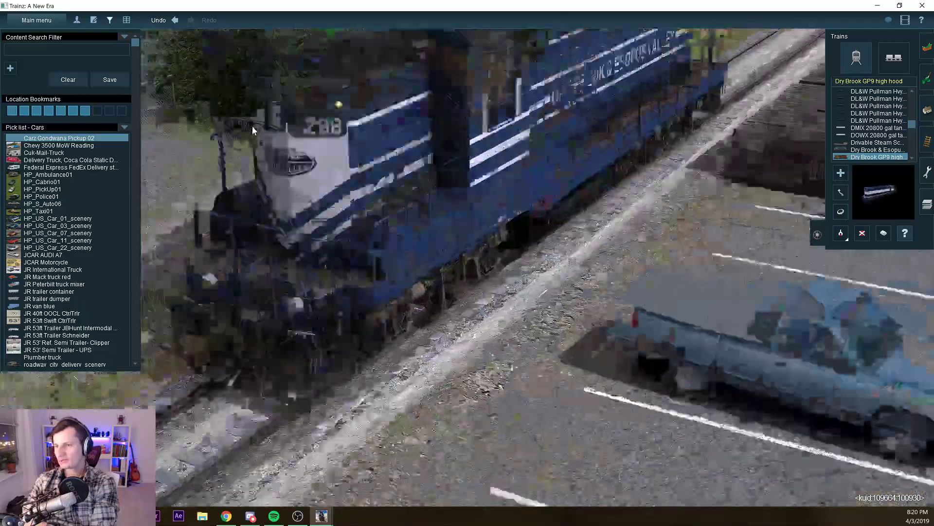
scroll(228, 117, down, 5)
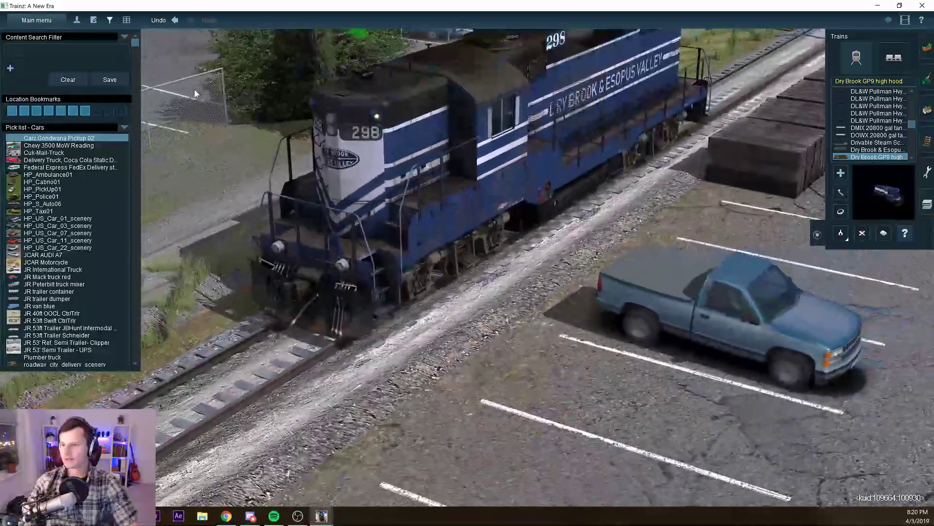
key(Left)
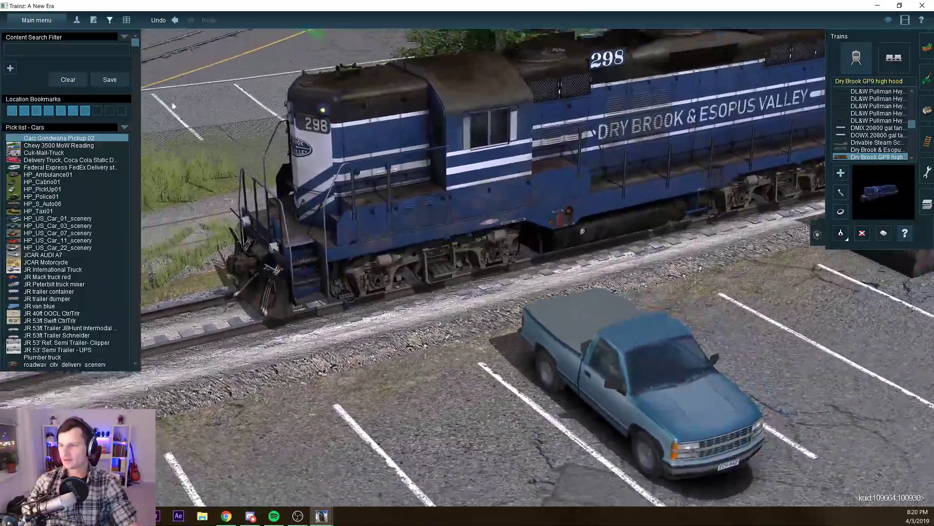
right_click(174, 106)
key(Left)
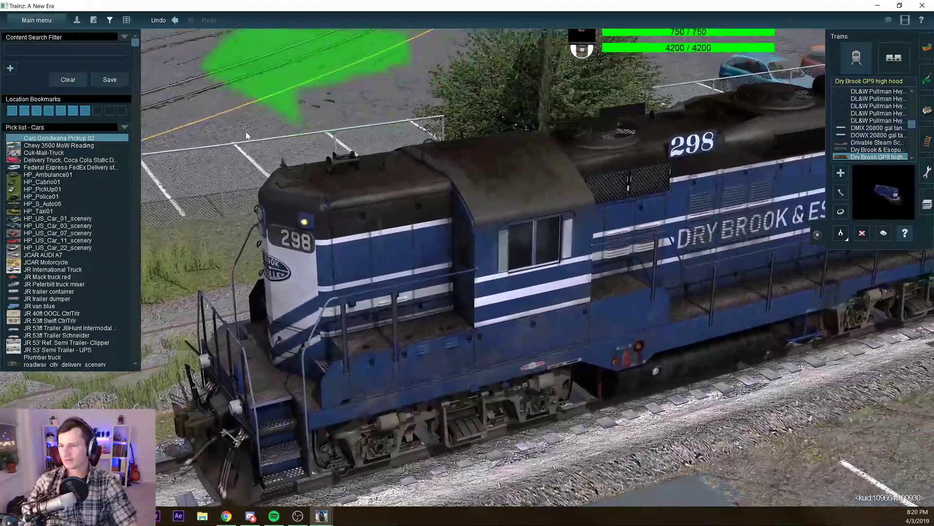
key(Down)
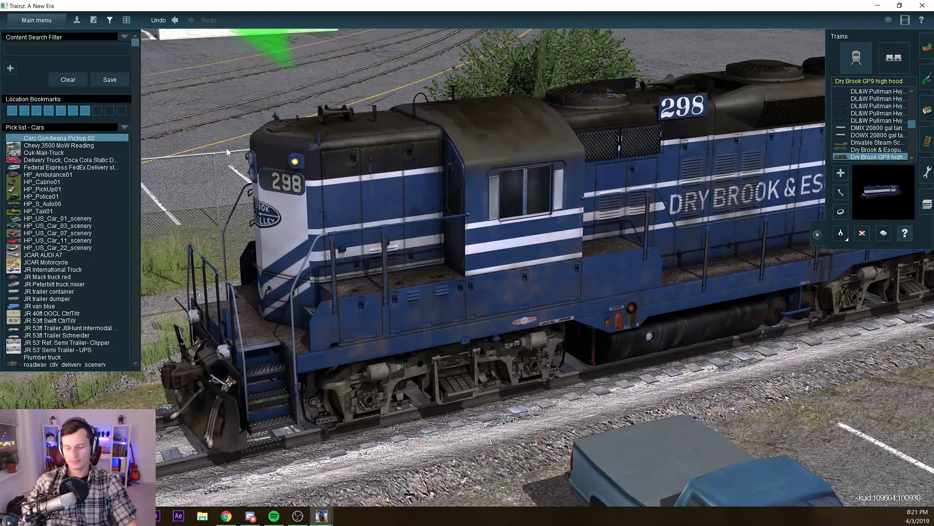
drag(226, 148, 210, 131)
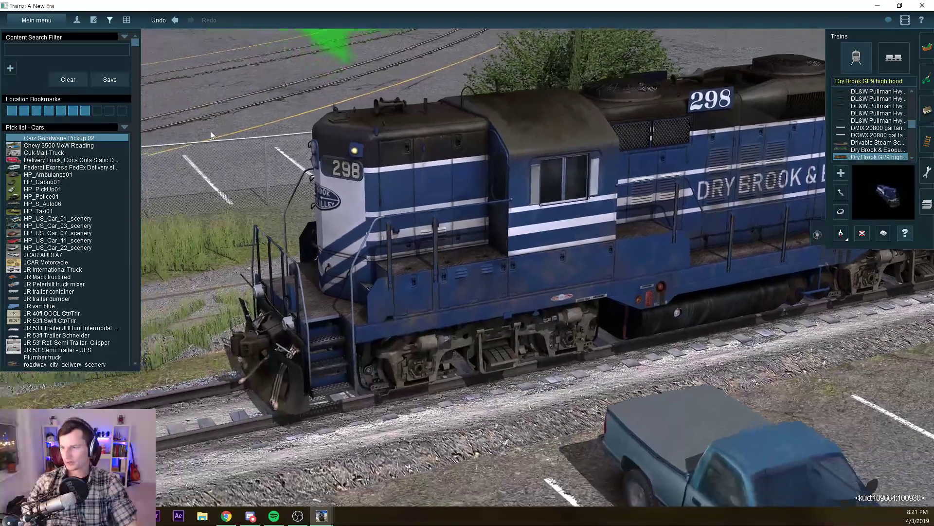
drag(653, 131, 235, 136)
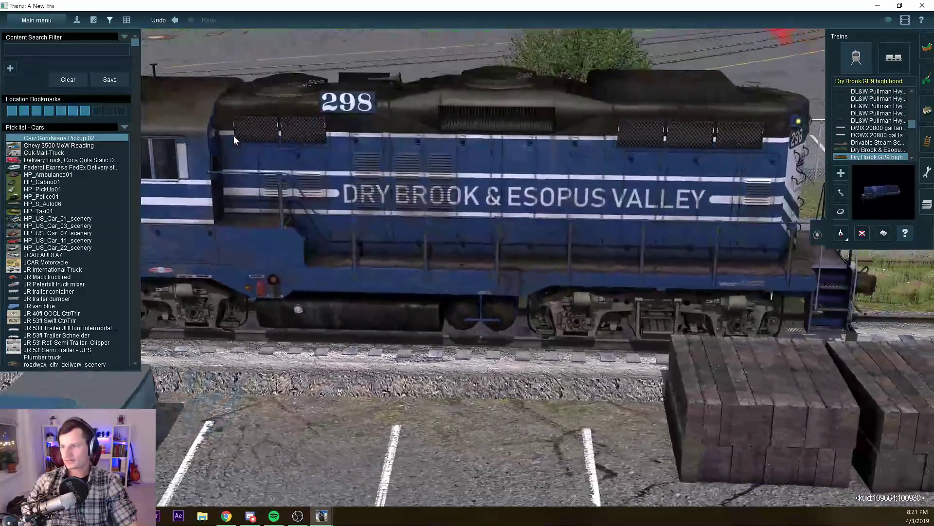
key(Left)
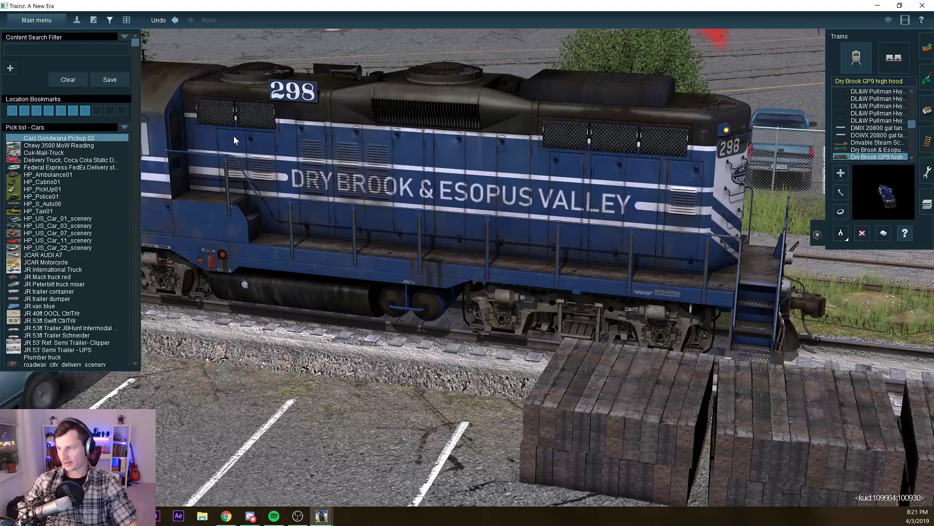
Examine the locomotive's stripe alignment from the cab and end steps across to the hood end beside the stacked ties
right_click(165, 123)
key(Left)
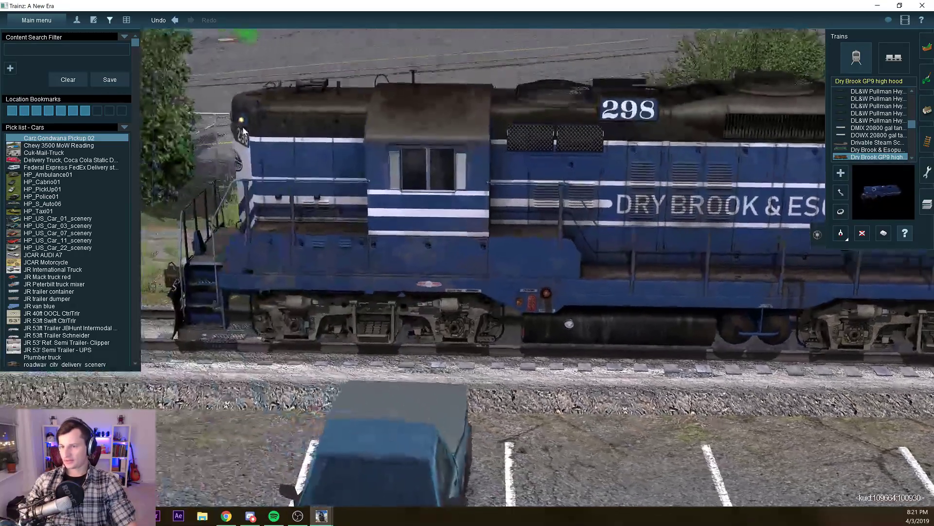
key(Left)
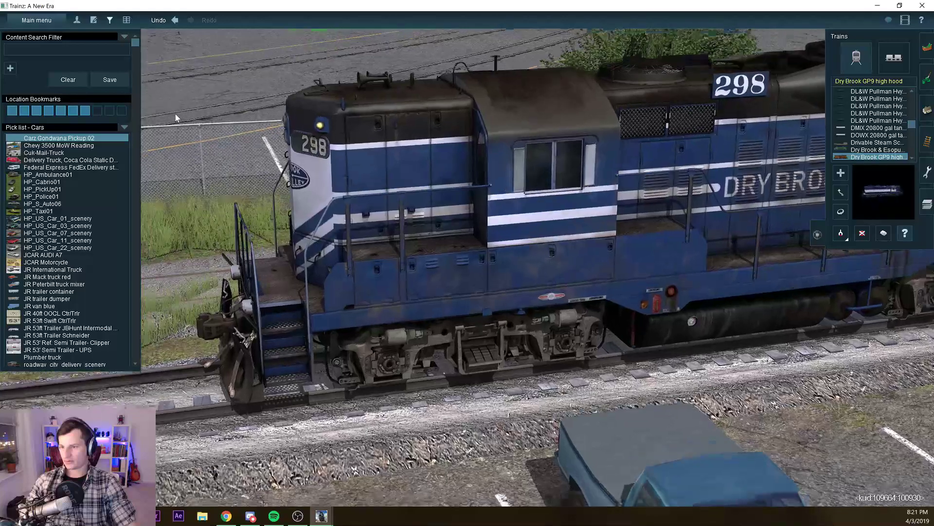
scroll(175, 114, up, 5)
right_click(203, 153)
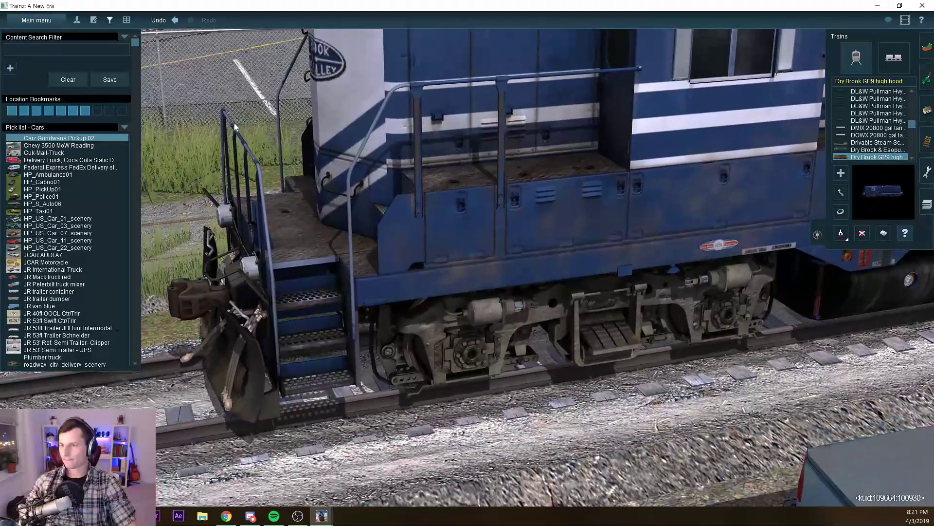
key(Right)
scroll(263, 139, down, 5)
key(Right)
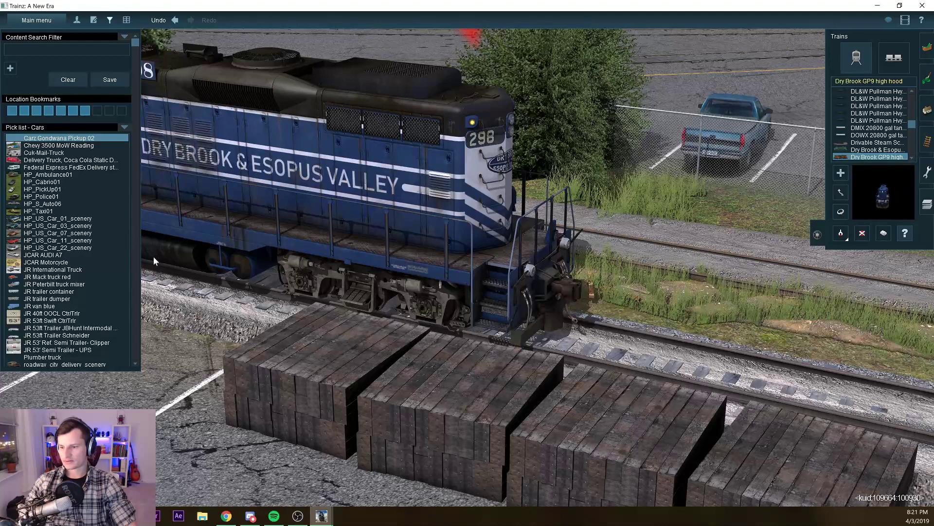
Switch to Photoshop and pick out the stripe layers around the upside-down side lettering in map0_a.psd
click(131, 516)
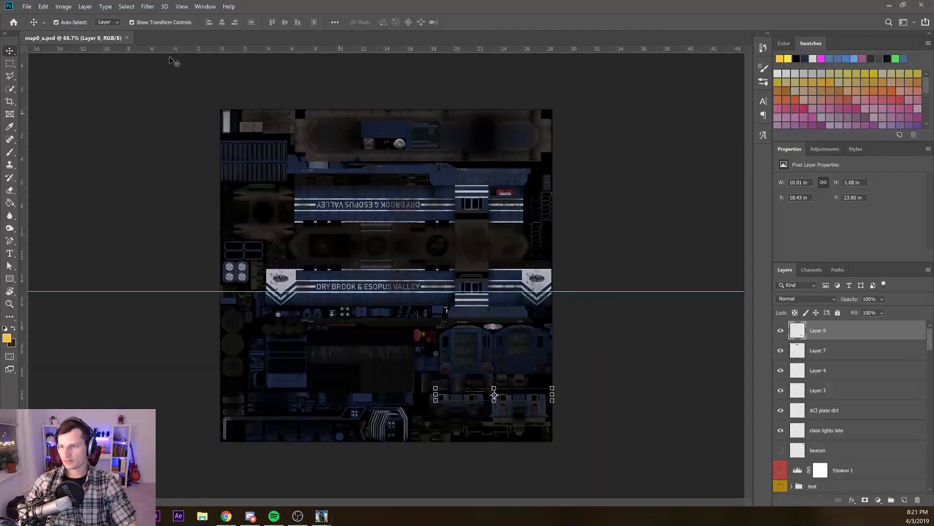
scroll(188, 94, up, 10)
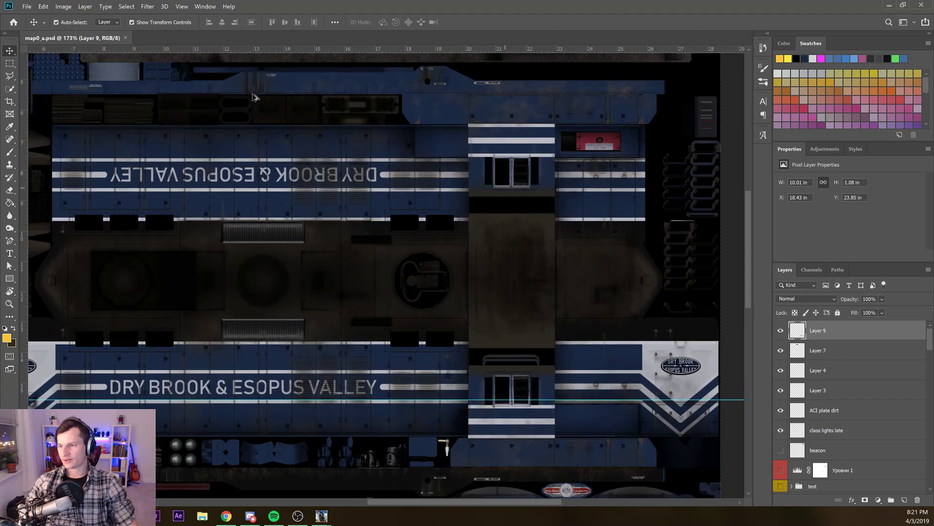
click(208, 92)
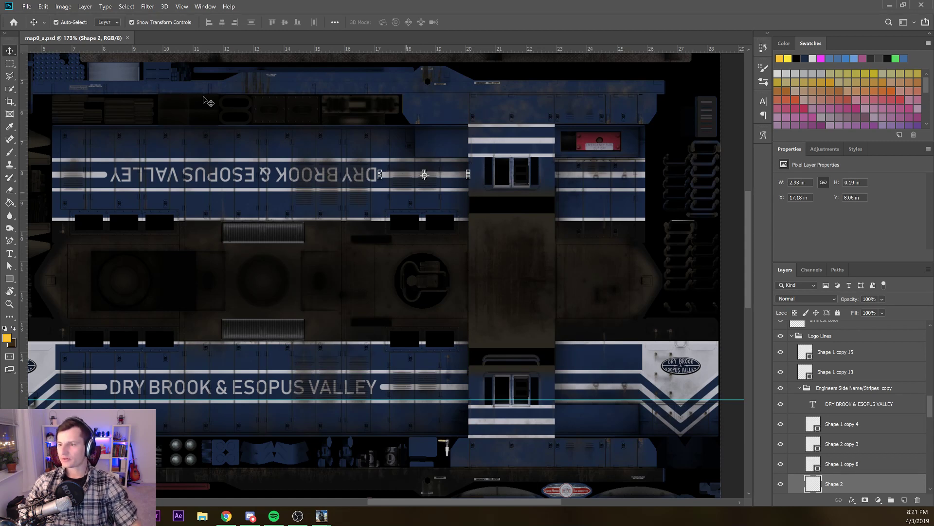
key(ctrl)
click(208, 95)
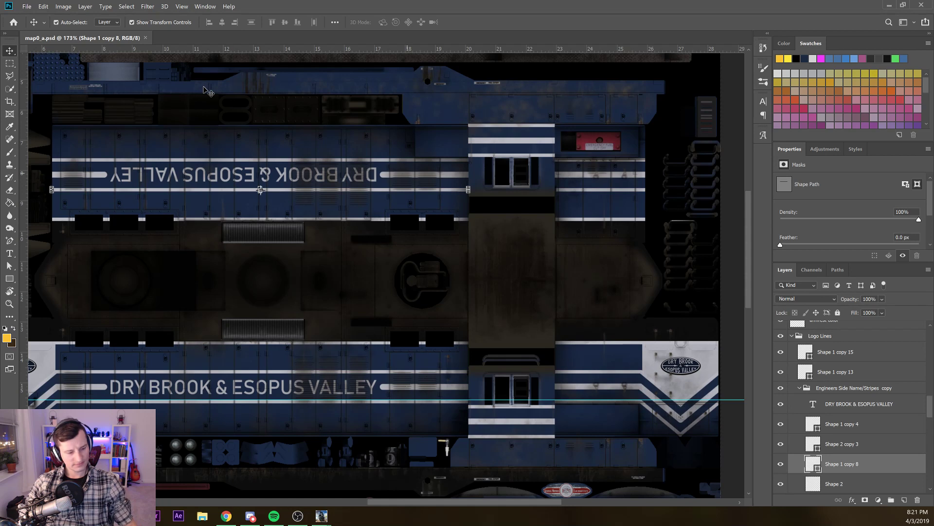
click(204, 87)
key(ctrl+z)
key(ctrl+z)
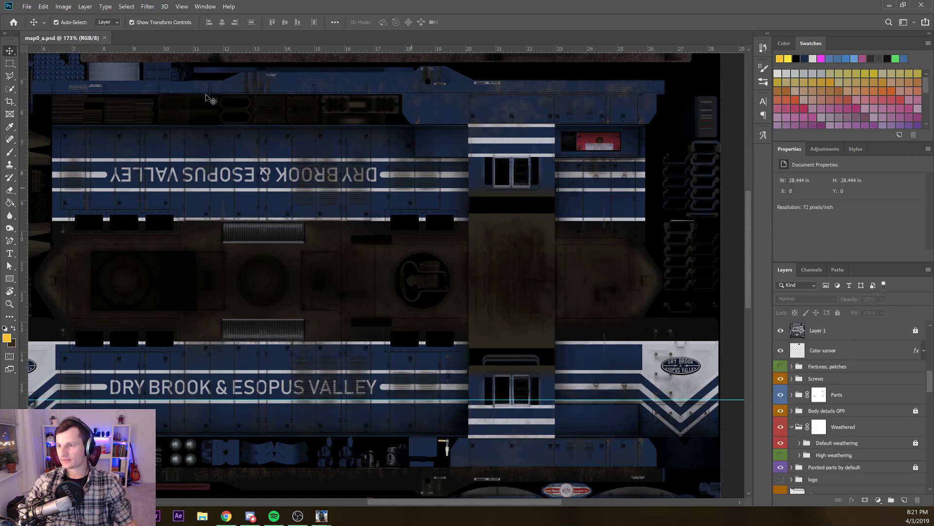
Toggle the visibility of the Engineers Side Name/Stripes copy group to check its contents, and collapse the group in the layer list
key(ctrl)
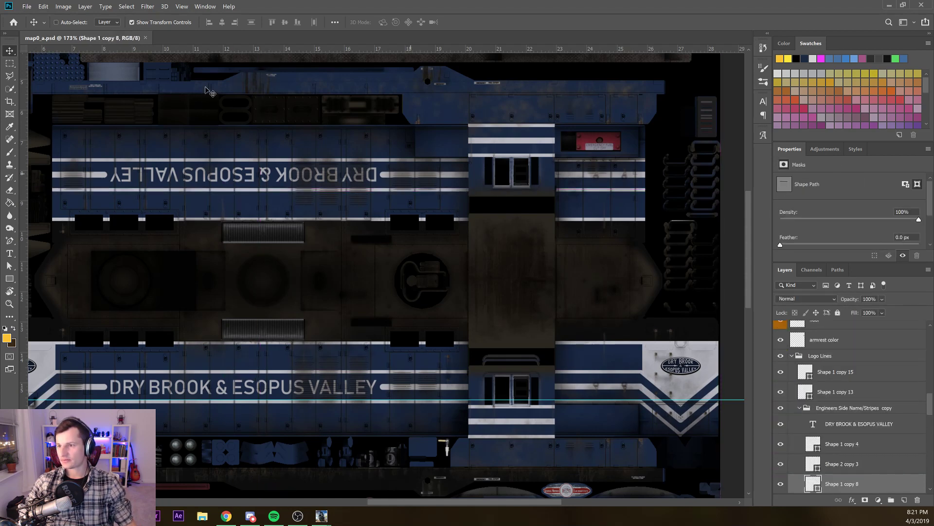
scroll(212, 92, up, 5)
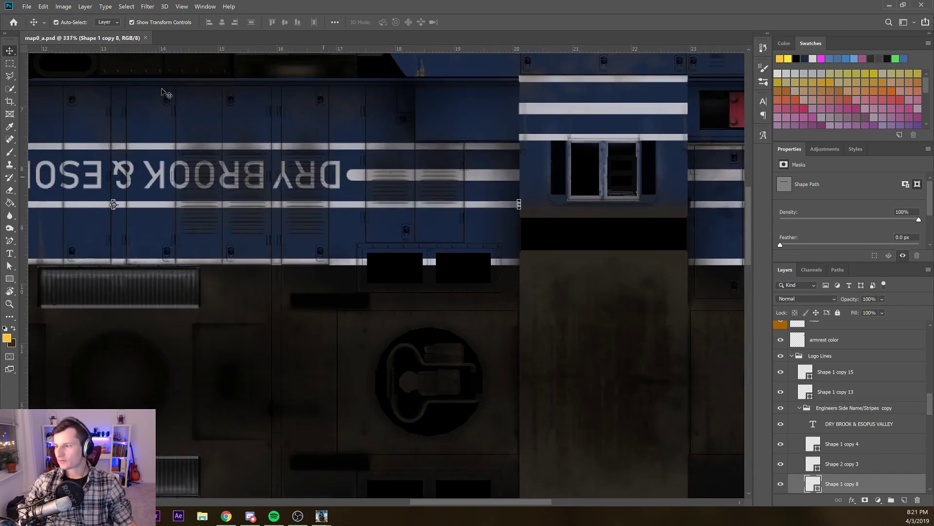
scroll(441, 211, down, 3)
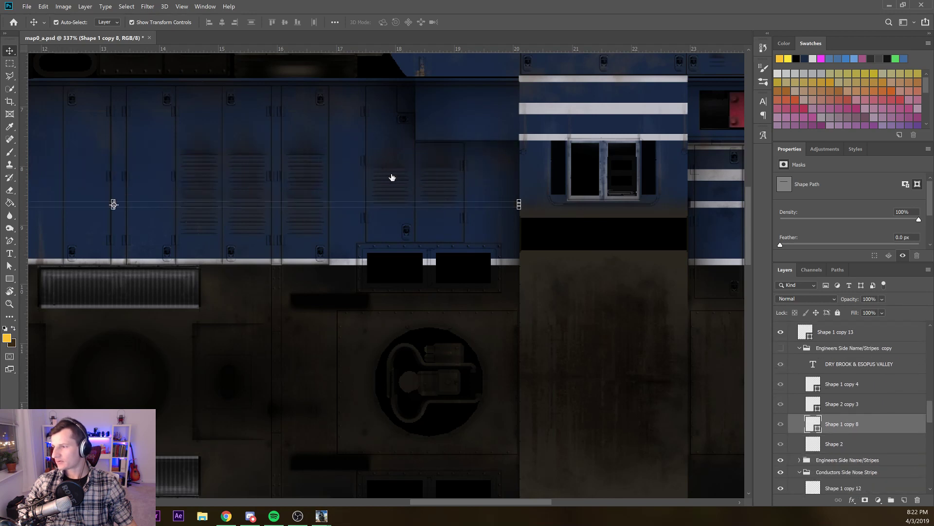
click(800, 348)
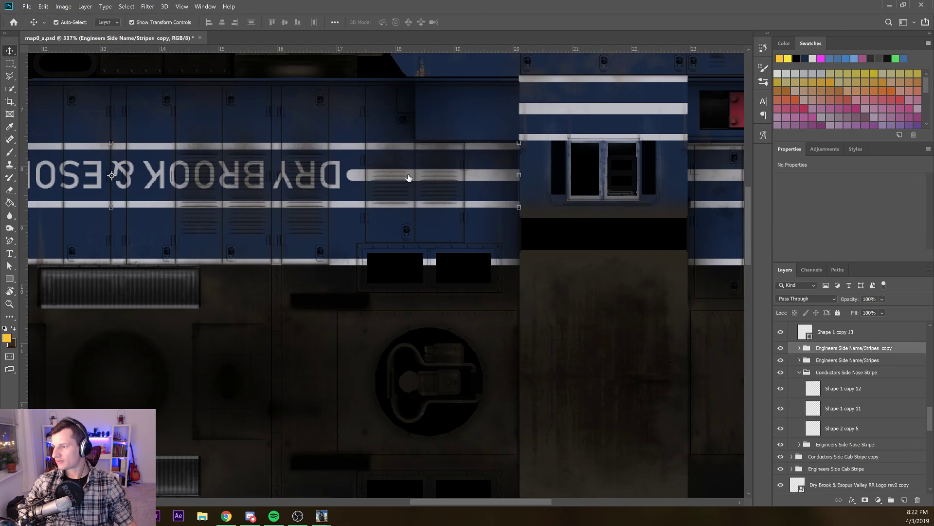
scroll(172, 123, down, 5)
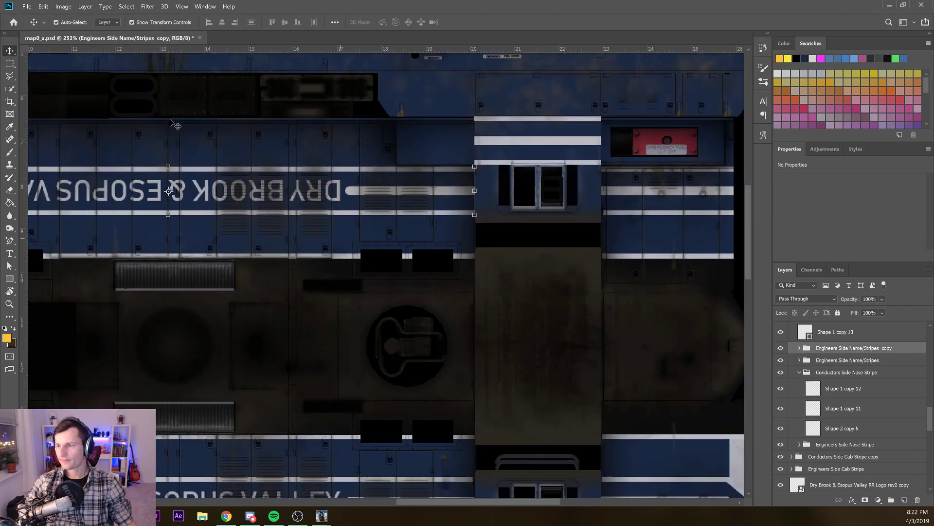
Nudge the whole Engineers Side Name/Stripes copy group up by two pixels
drag(101, 118, 215, 123)
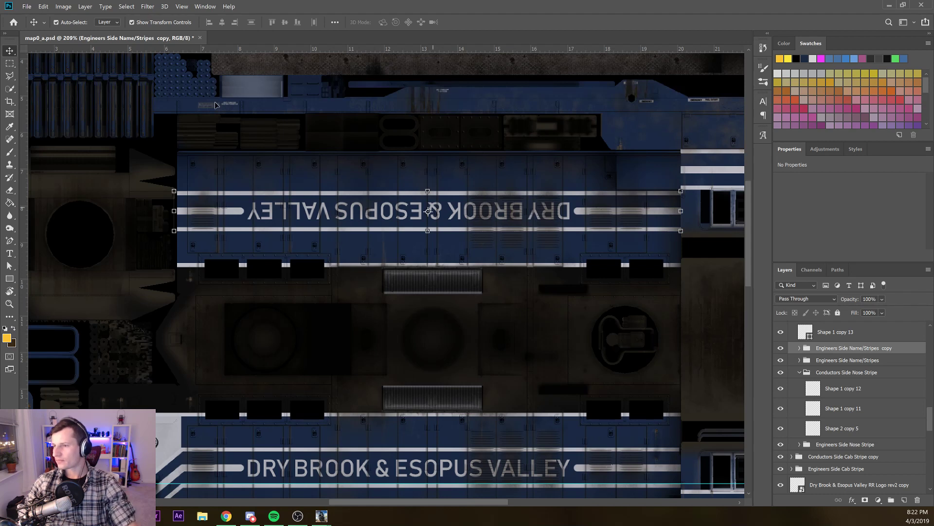
click(436, 209)
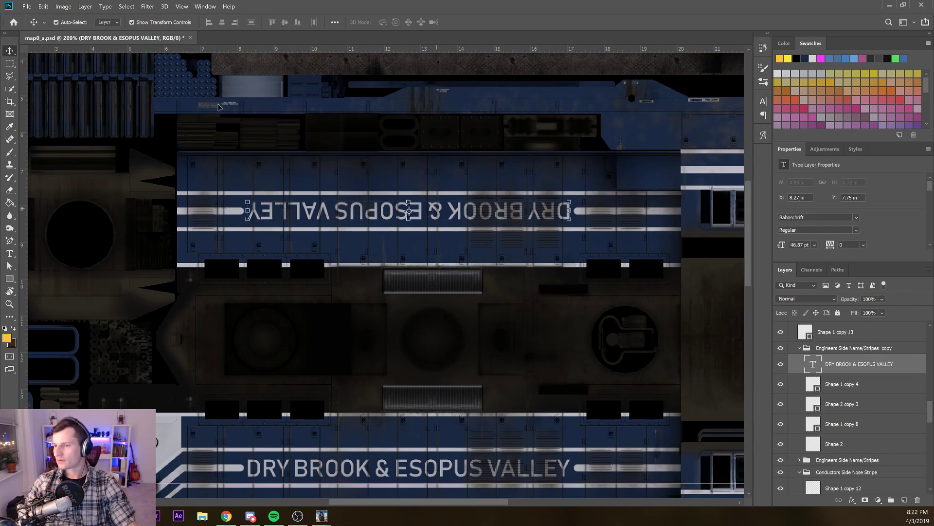
key(alt+])
key(alt+[)
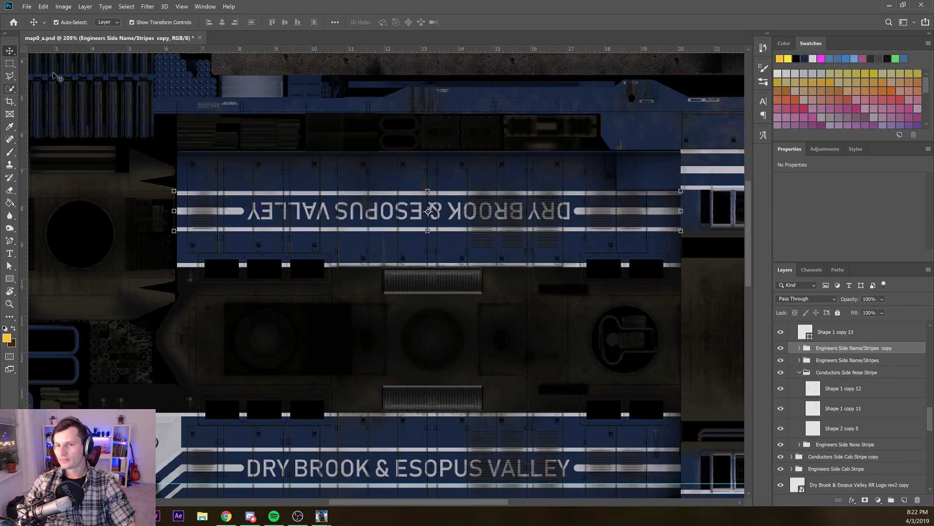
key(Up)
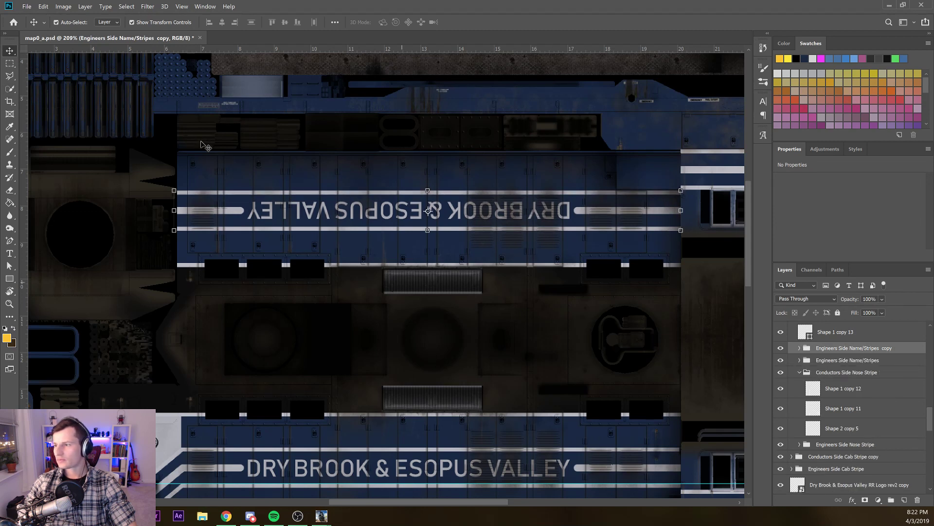
key(Up)
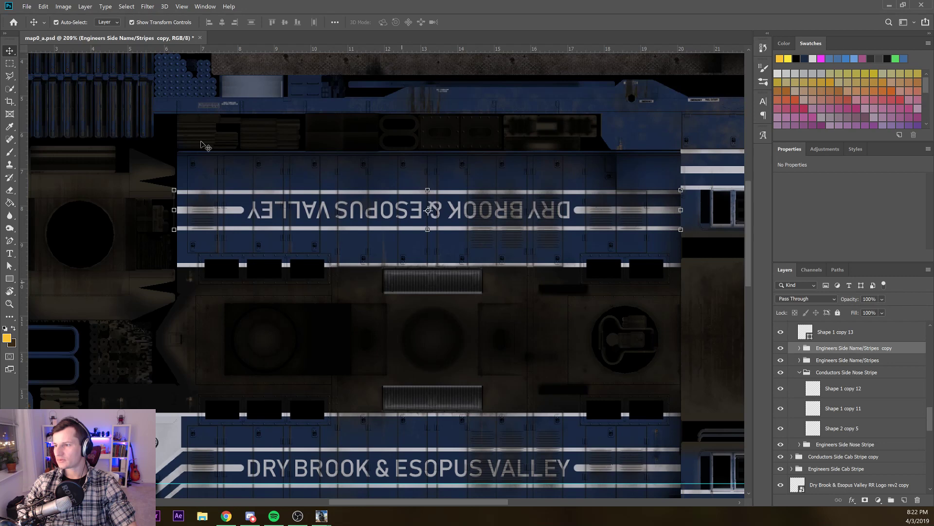
Collapse the Conductors Side Nose Stripe group and nudge it up by one pixel
drag(286, 135, 142, 132)
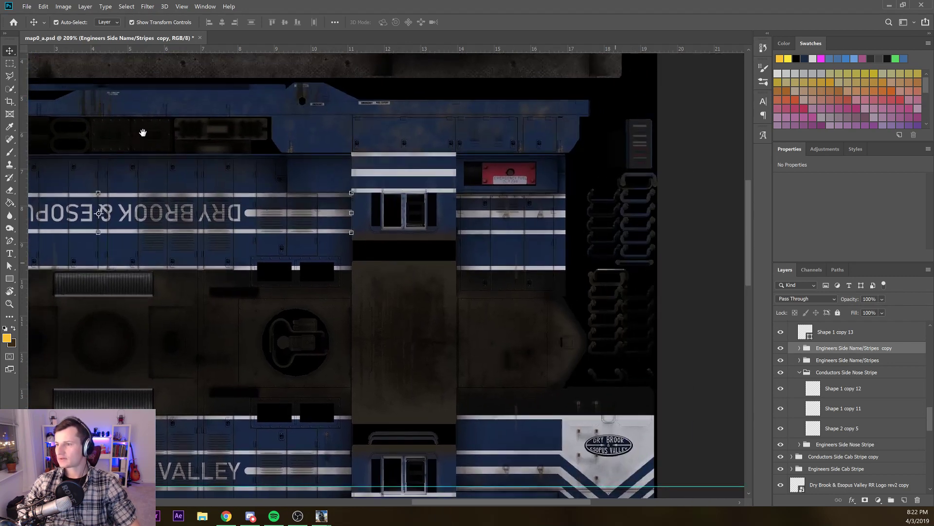
click(501, 213)
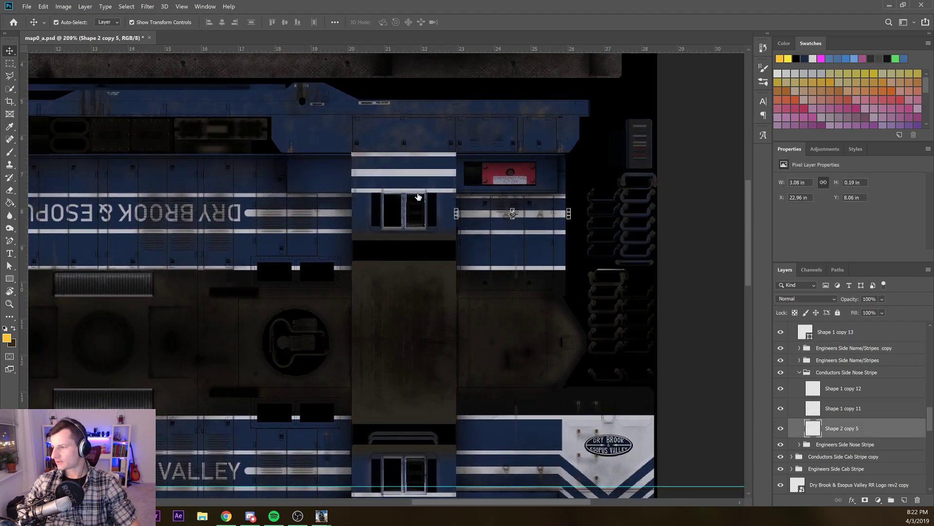
click(799, 372)
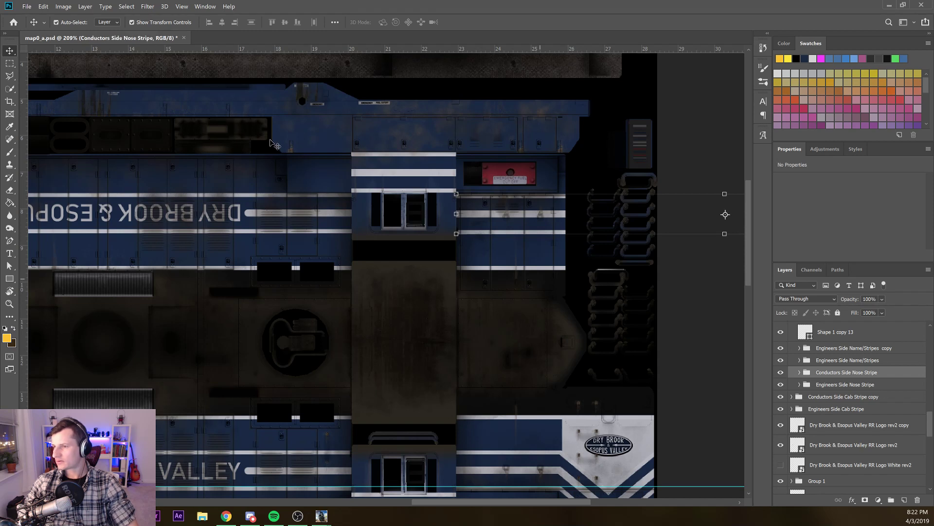
key(Up)
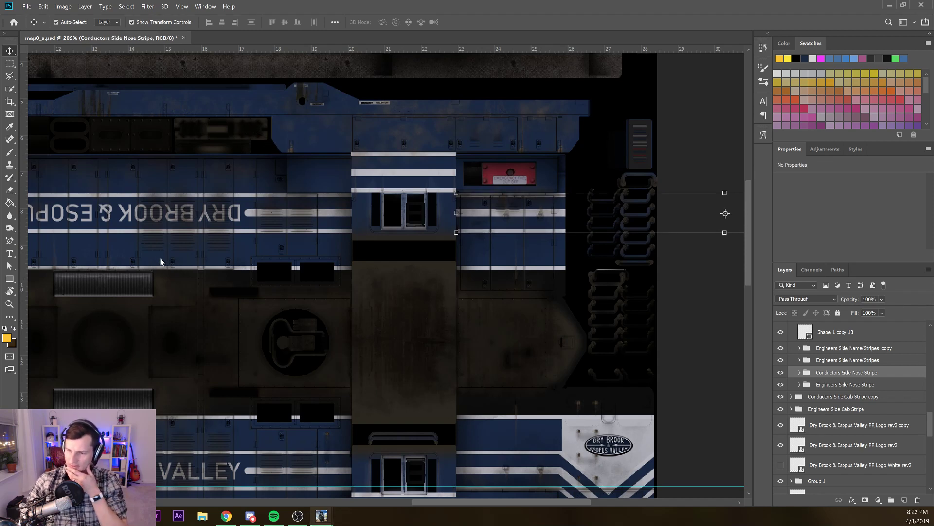
Switch to Trainz and leave Surveyor, overwriting the existing Dry Brook & Esopus Valley RR route and the Base Session Working session
mouse_move(321, 515)
click(412, 480)
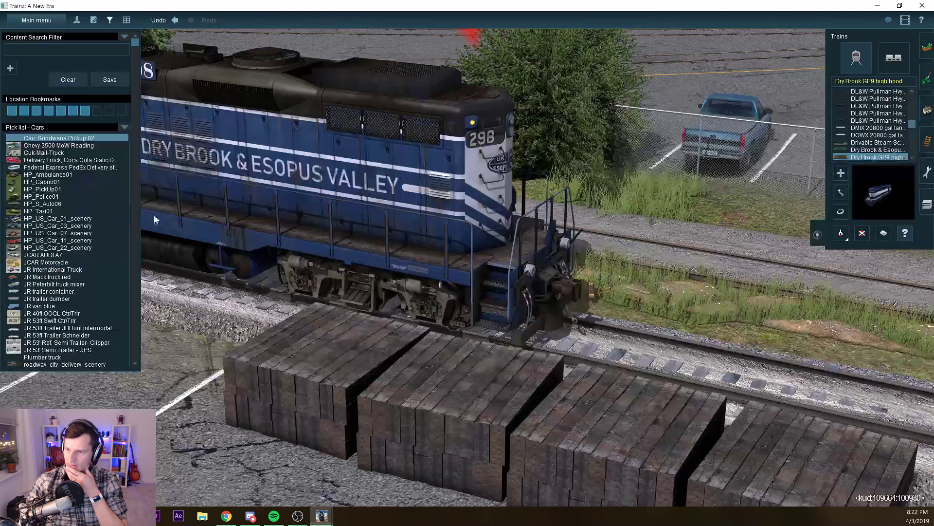
click(38, 20)
click(39, 232)
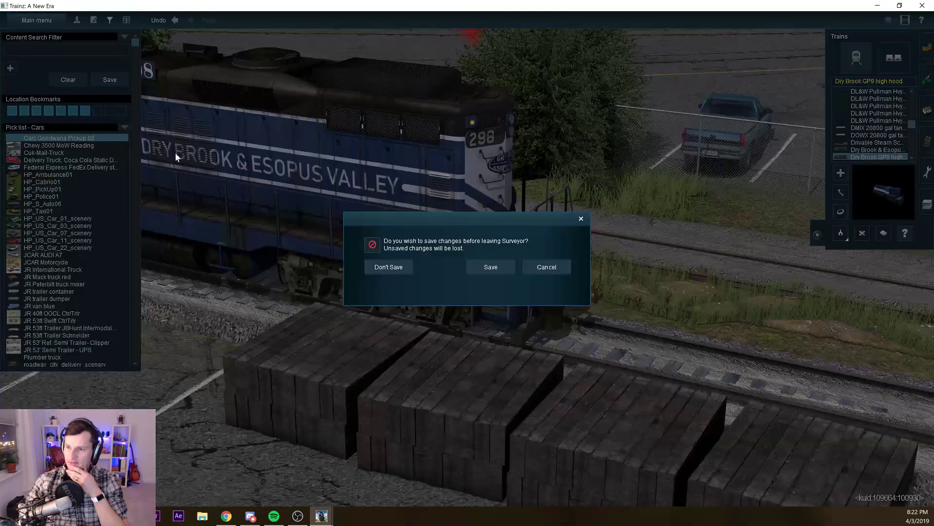
key(y)
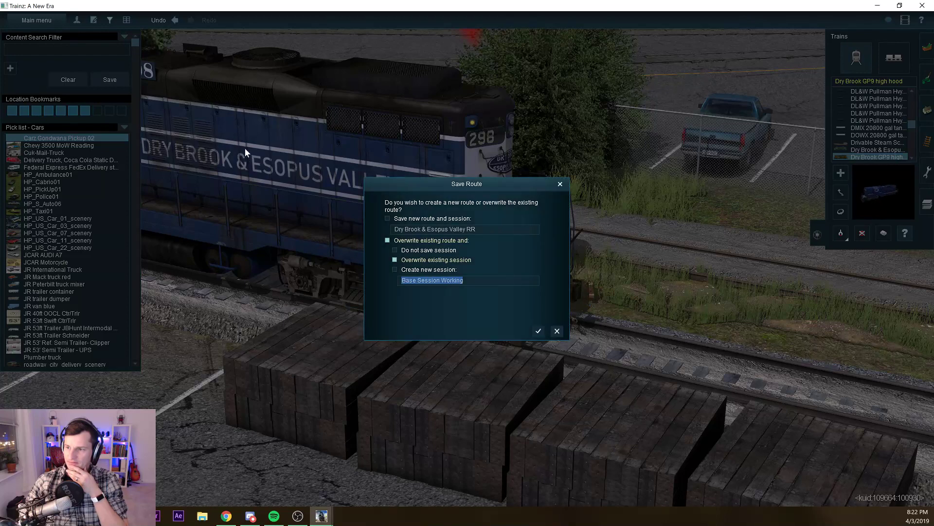
click(539, 331)
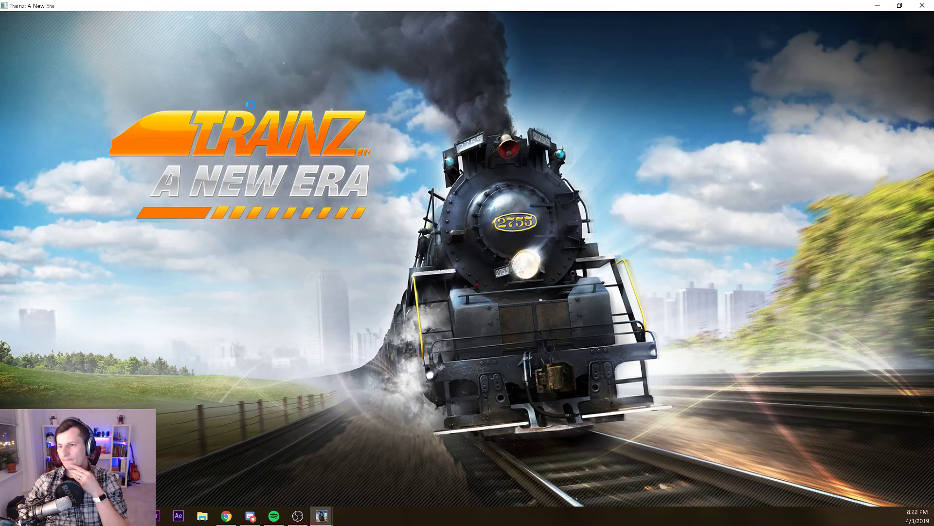
Bring up the Trainz Content Manager, filter the list to Today, and select the Base Session Working entry
key(alt+Tab)
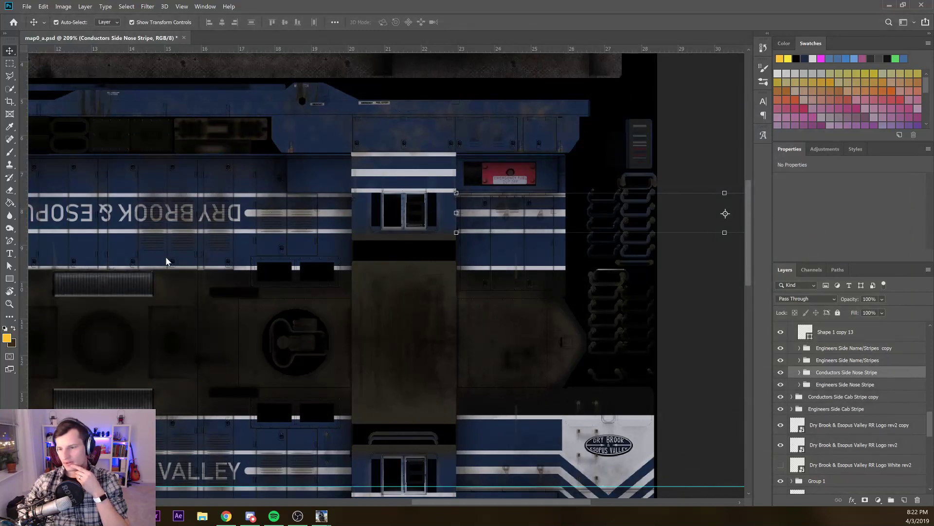
mouse_move(323, 515)
click(360, 484)
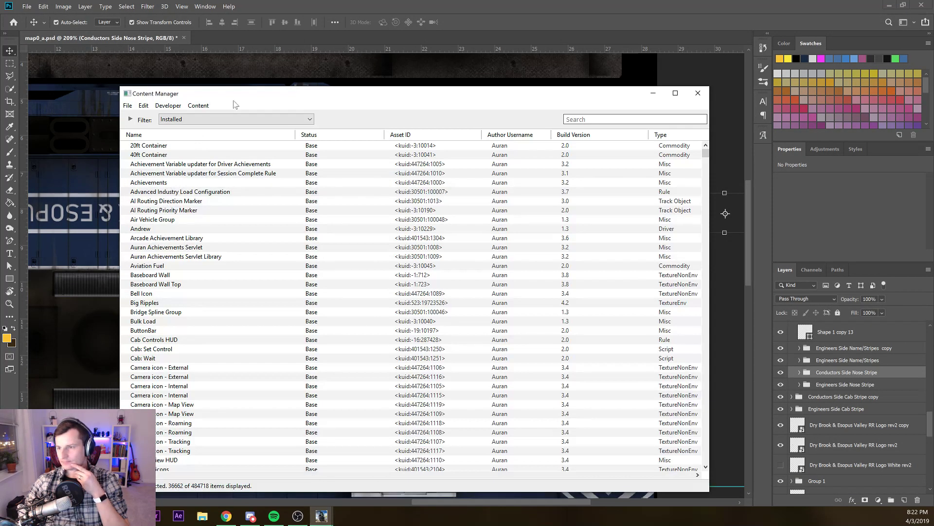
click(181, 120)
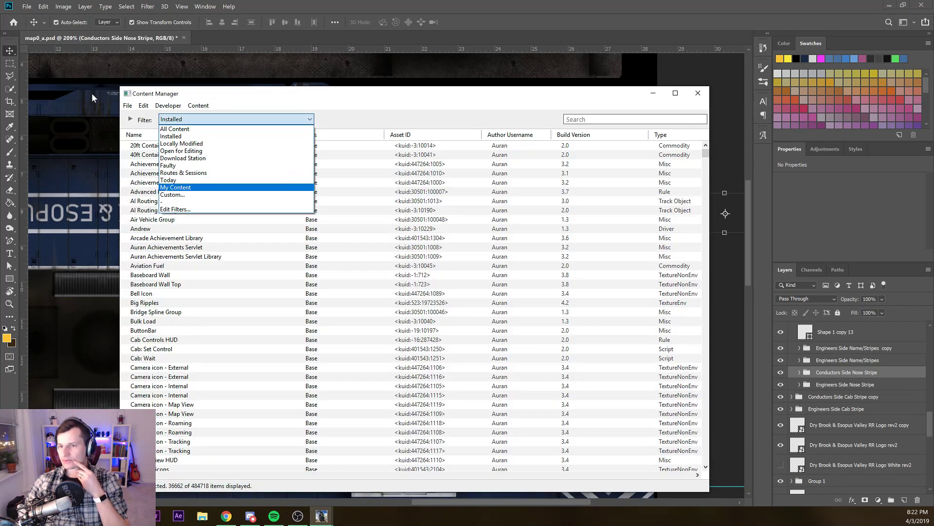
click(184, 180)
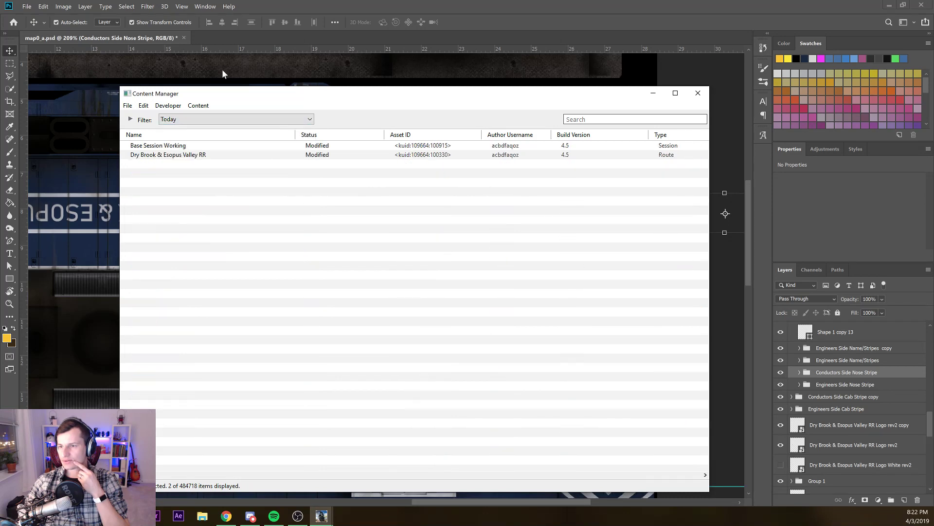
click(500, 147)
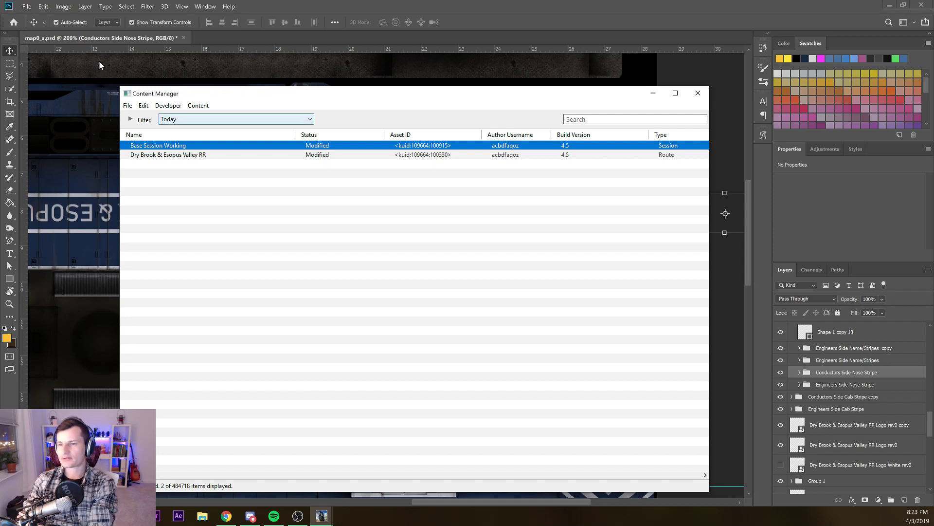
Change the Content Manager filter to My Content
click(197, 120)
key(Up)
key(Up)
key(Up)
key(Up)
key(Down)
key(Down)
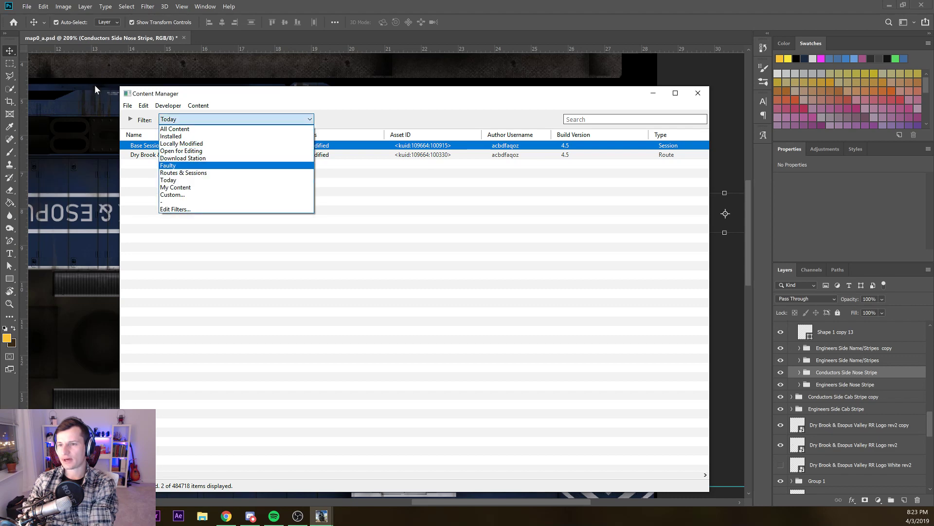
key(Down)
key(Down)
key(Down)
key(Return)
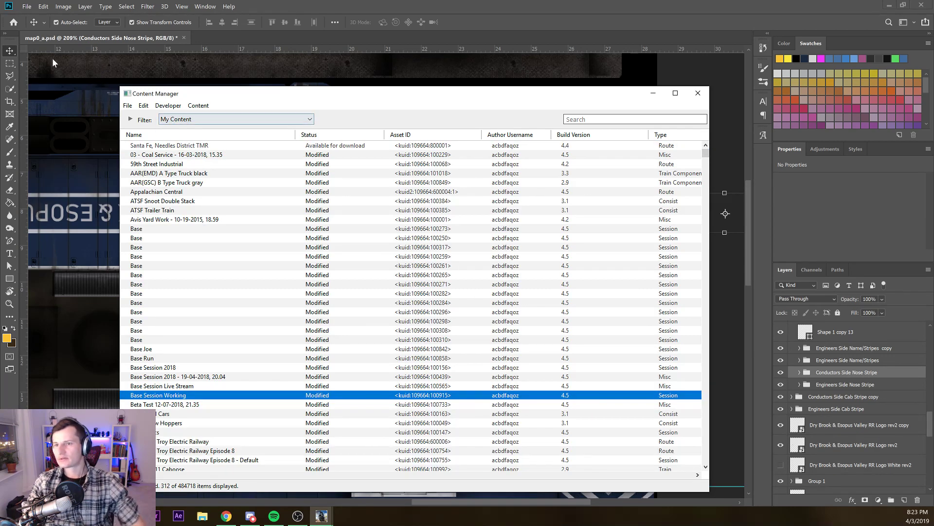
Expand the Content Manager filter options, add a second criterion below Author, and set its type to Category
click(129, 119)
click(700, 134)
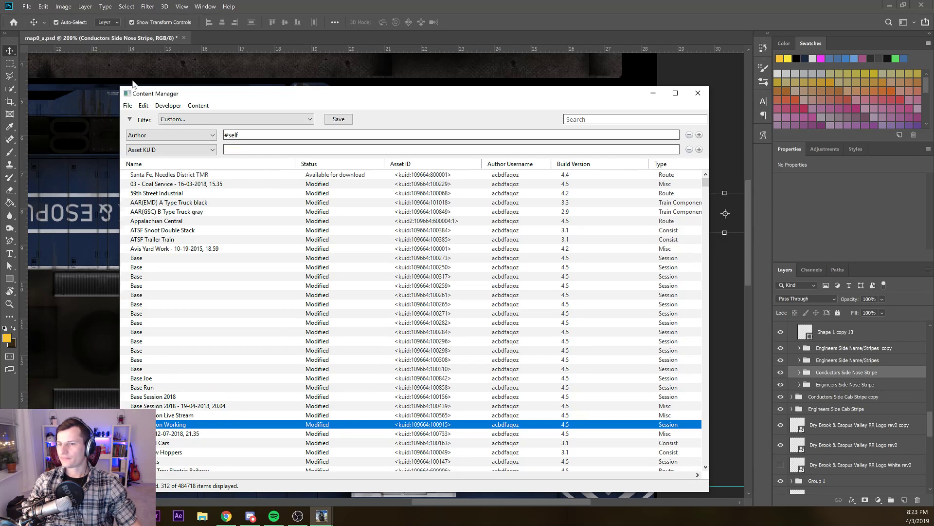
click(189, 149)
key(Down)
key(Down)
key(Down)
key(Down)
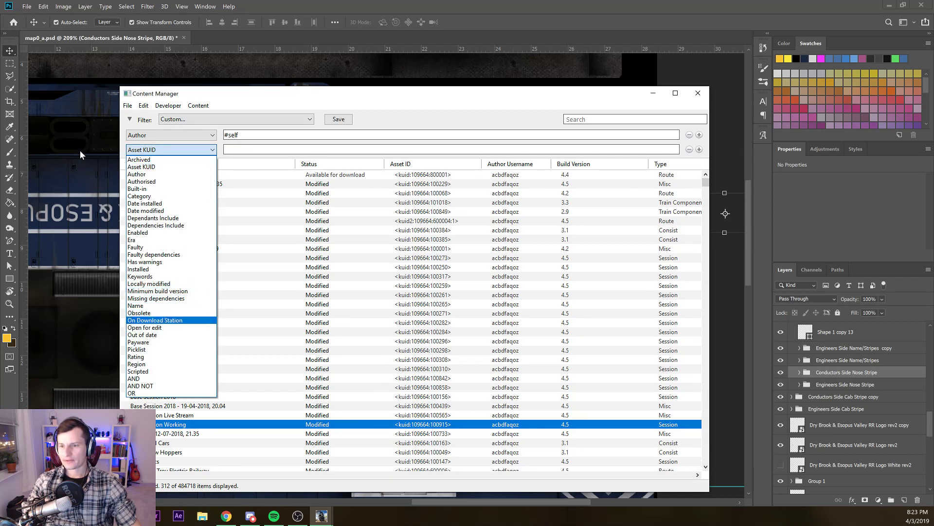
key(Up)
key(Up)
key(Up)
key(Up)
key(Up)
key(Up)
key(Up)
key(Up)
key(Up)
key(Up)
key(Up)
key(Up)
key(Up)
key(Up)
key(Up)
key(Up)
key(Return)
key(alt+Down)
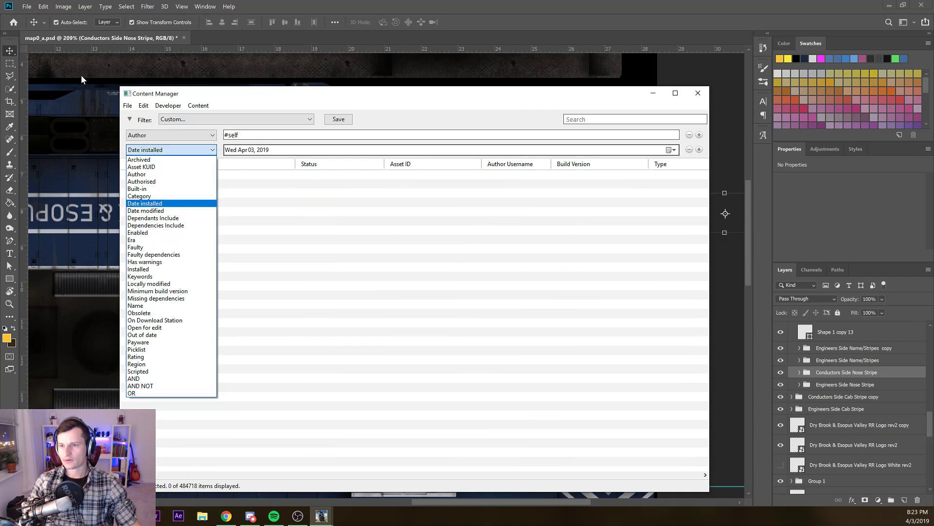
key(Up)
key(Up)
key(Up)
key(Up)
key(Up)
key(Down)
key(Down)
key(Down)
key(Down)
key(Return)
Set the Category criterion to Rolling Stock
key(alt+Down)
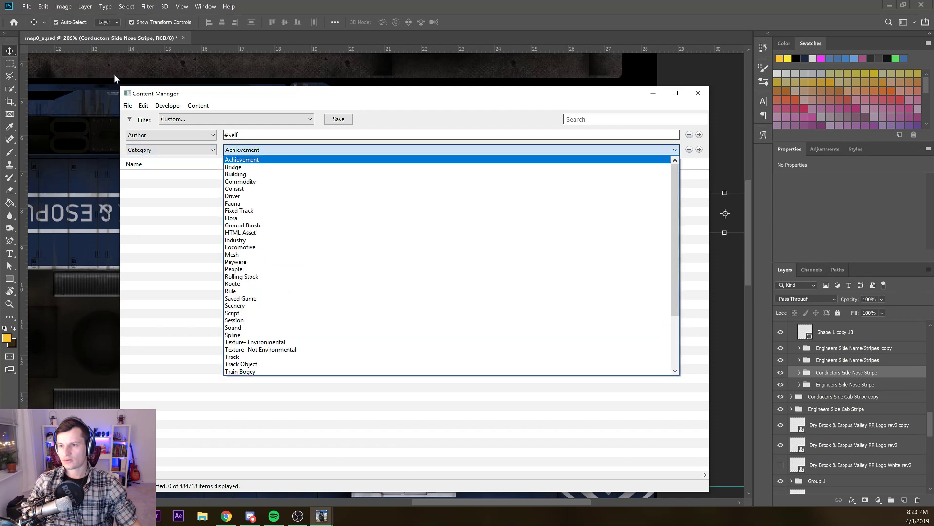
key(Down)
key(Down)
key(Down)
key(Down)
key(Down)
key(Down)
key(Down)
key(Down)
key(Down)
key(Down)
key(Down)
key(Down)
key(Down)
key(Down)
key(Down)
key(Down)
key(Down)
key(Down)
key(Down)
key(Down)
key(Up)
key(Up)
key(Up)
key(Up)
key(Up)
key(Up)
key(Up)
key(Up)
key(Up)
key(Up)
key(Up)
key(Up)
key(Up)
key(Up)
key(Up)
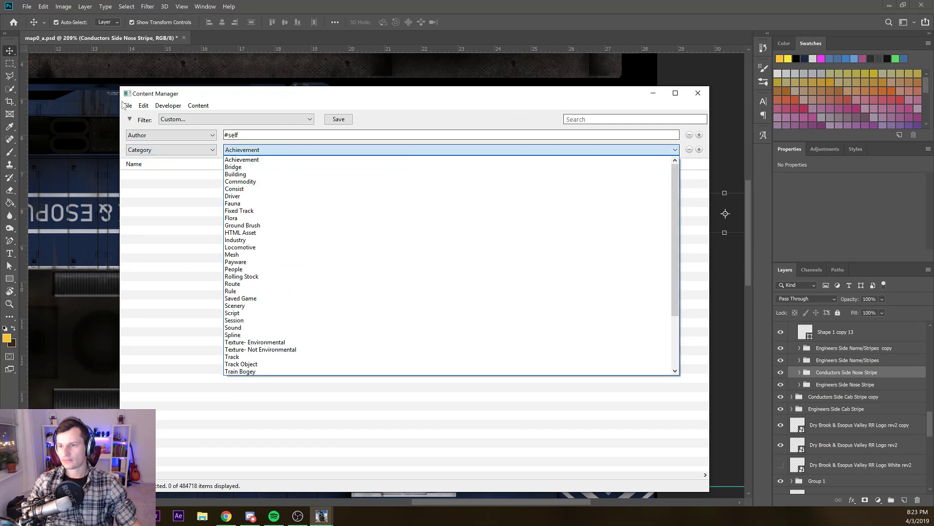
click(256, 277)
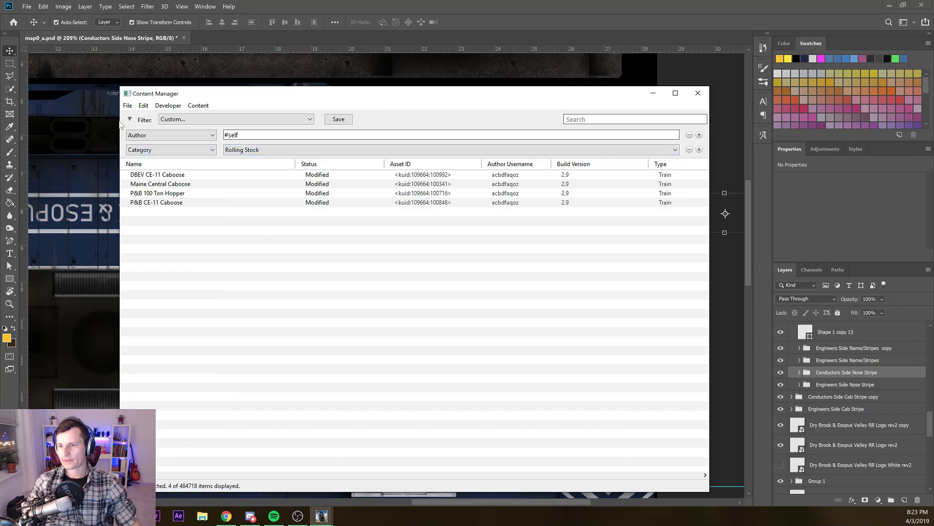
Change the Category criterion to Locomotive
key(alt+Down)
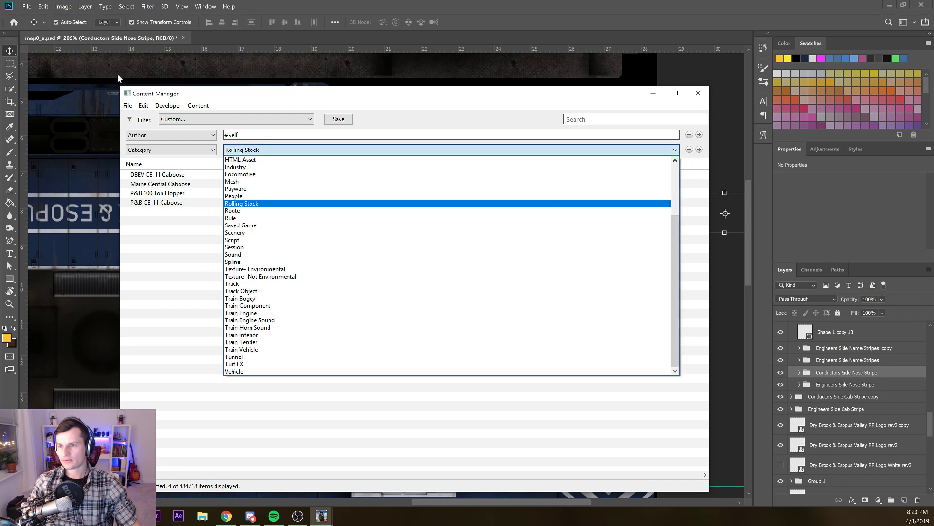
key(Down)
key(Down)
key(Up)
key(Up)
key(Up)
key(Up)
key(Up)
key(Up)
key(Return)
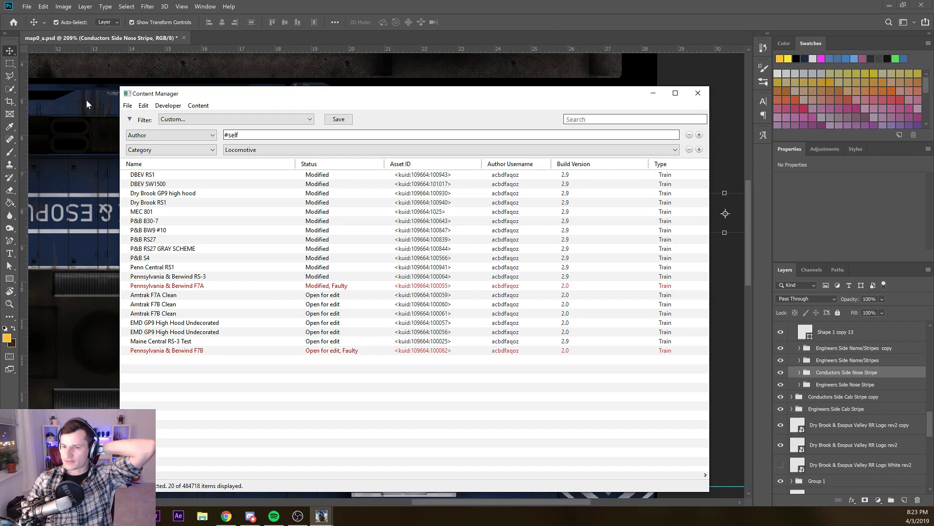
Examine the Dry Brook GP9 high hood and EMD GP9 High Hood Undecorated entries in the locomotive list
key(Down)
key(Down)
key(Down)
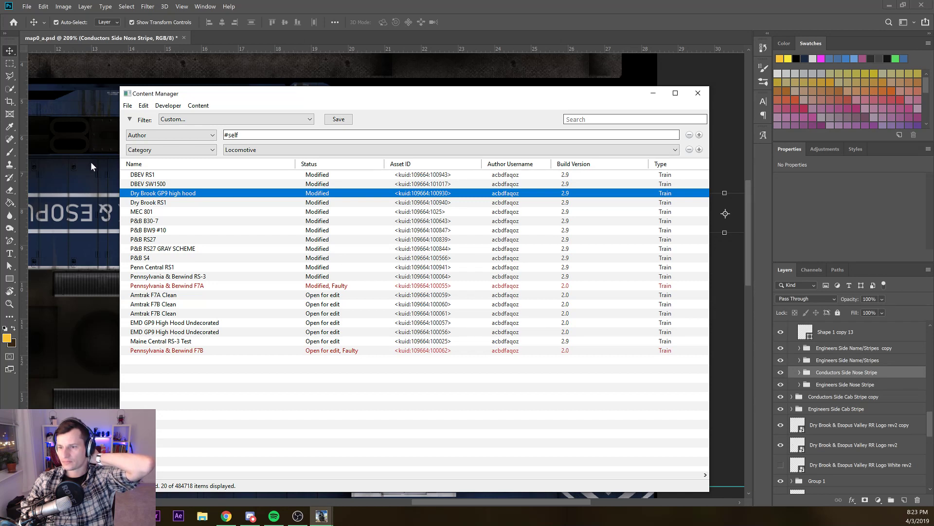
key(e)
key(Down)
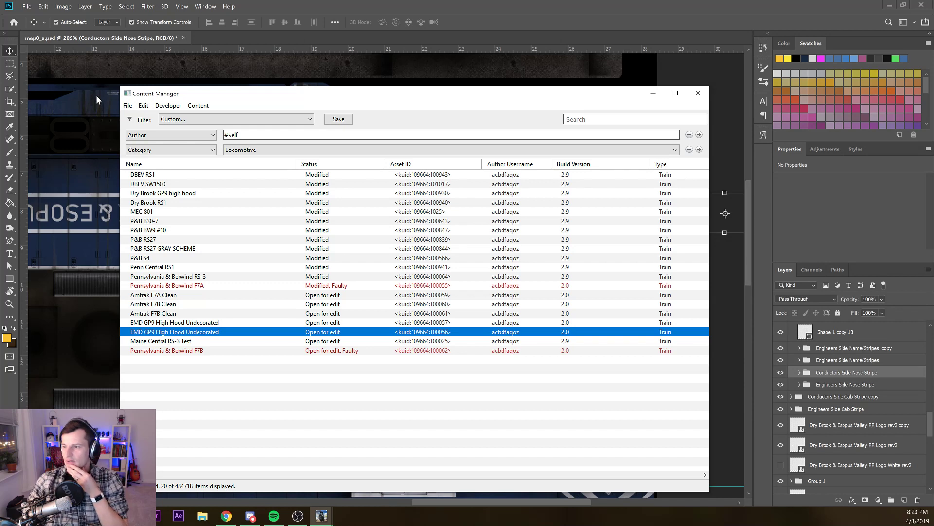
key(d)
key(r)
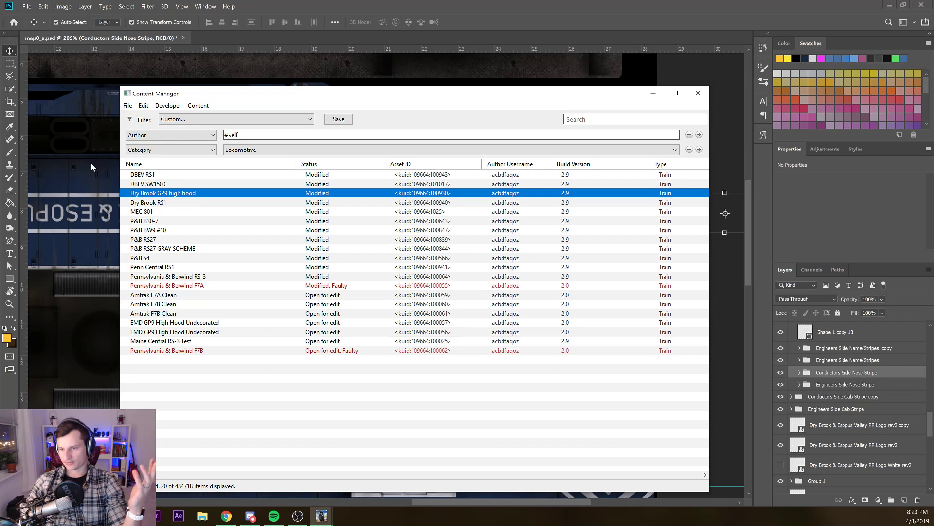
key(e)
key(e)
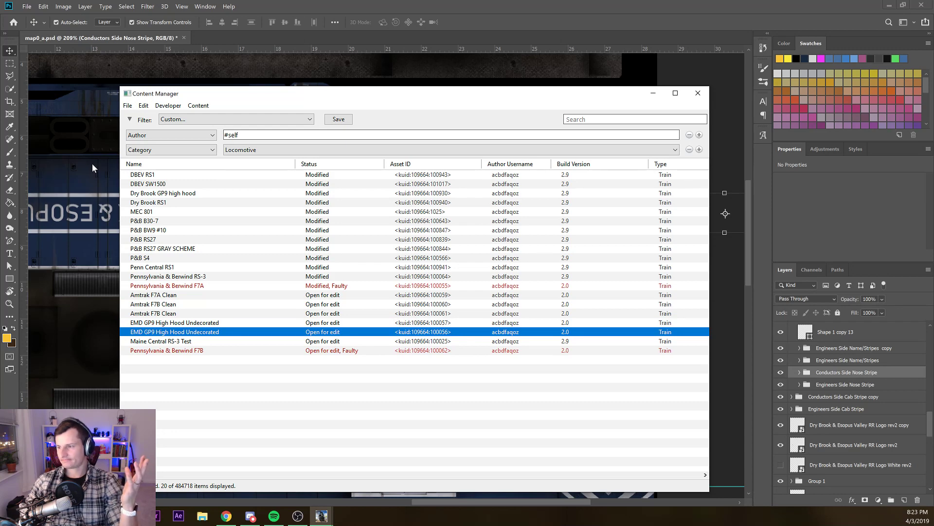
key(Up)
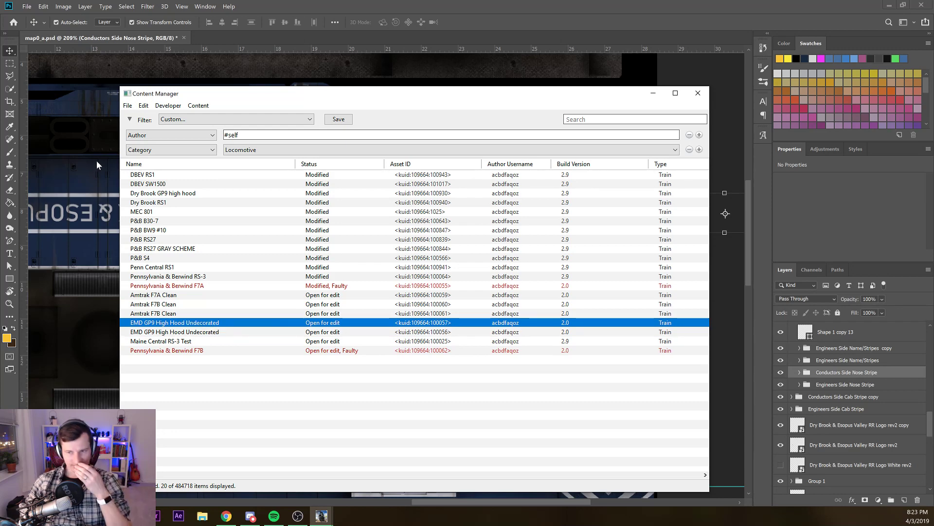
key(Menu)
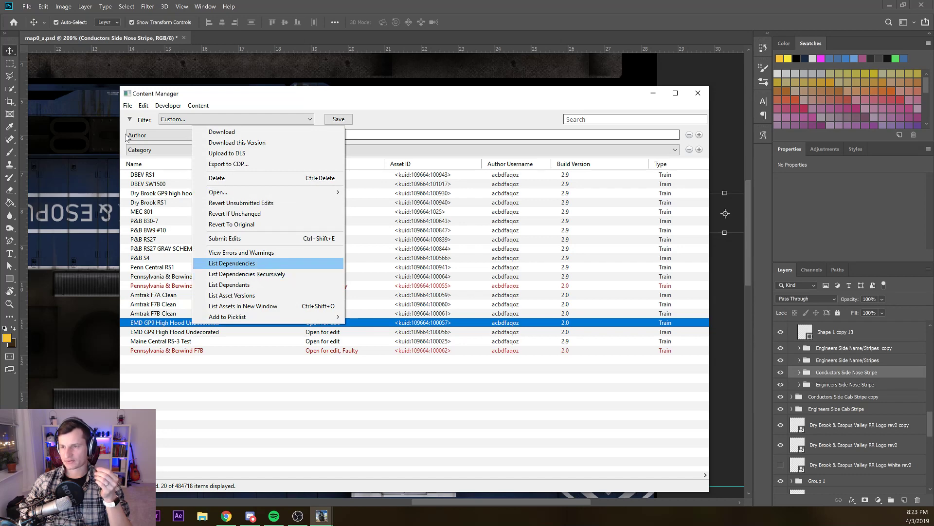
Select the Dry Brook GP9 high hood locomotive and open it with Preview Asset
click(156, 193)
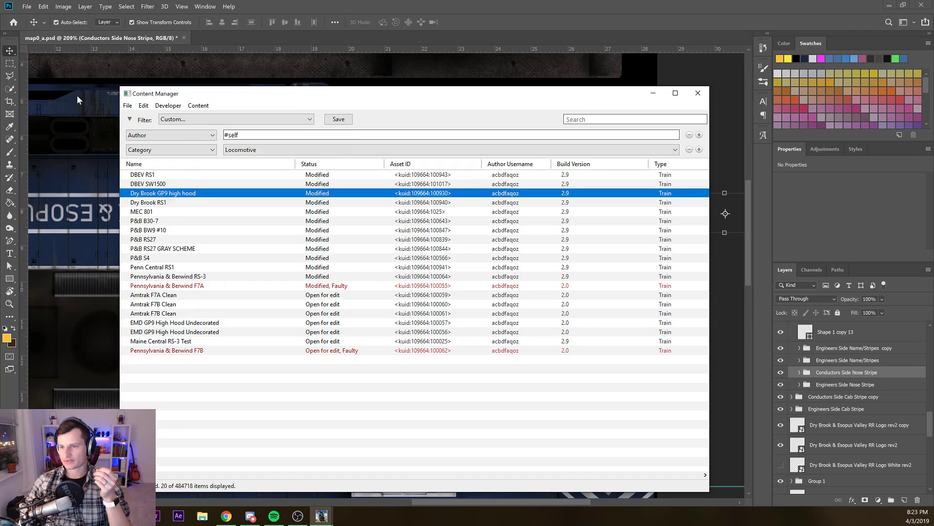
right_click(161, 193)
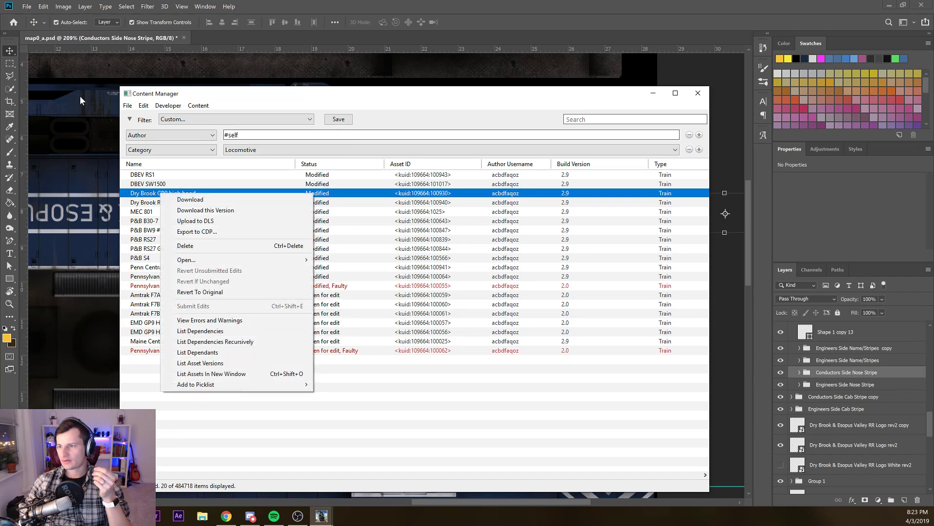
key(Down)
key(Down)
key(Down)
key(Down)
key(Down)
key(Down)
key(Right)
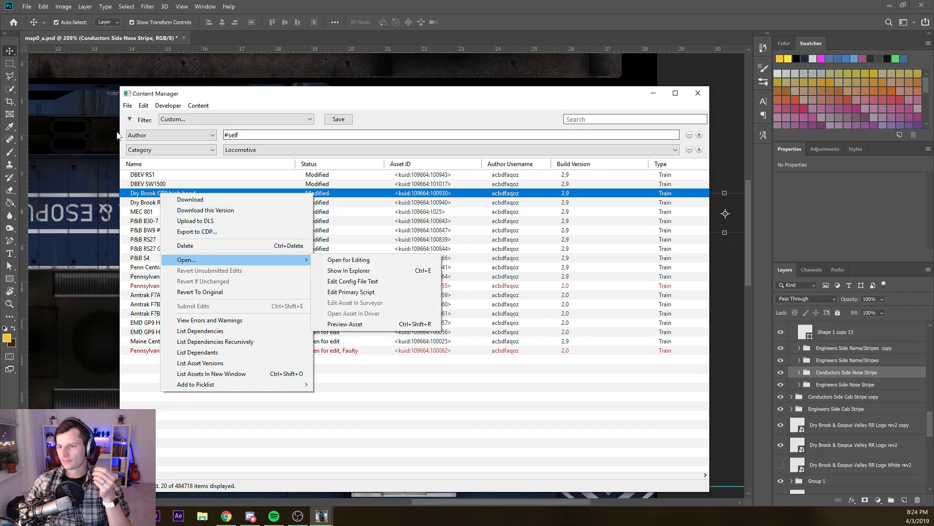
key(Up)
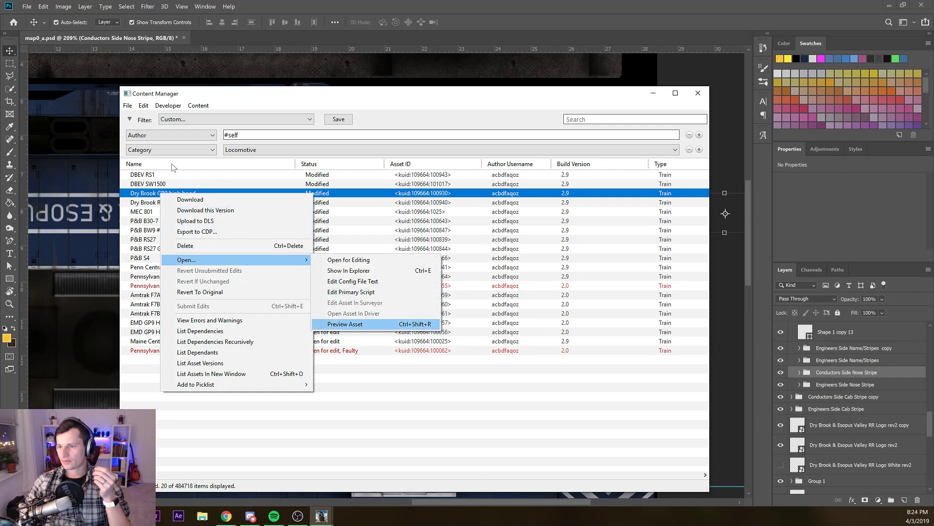
key(Return)
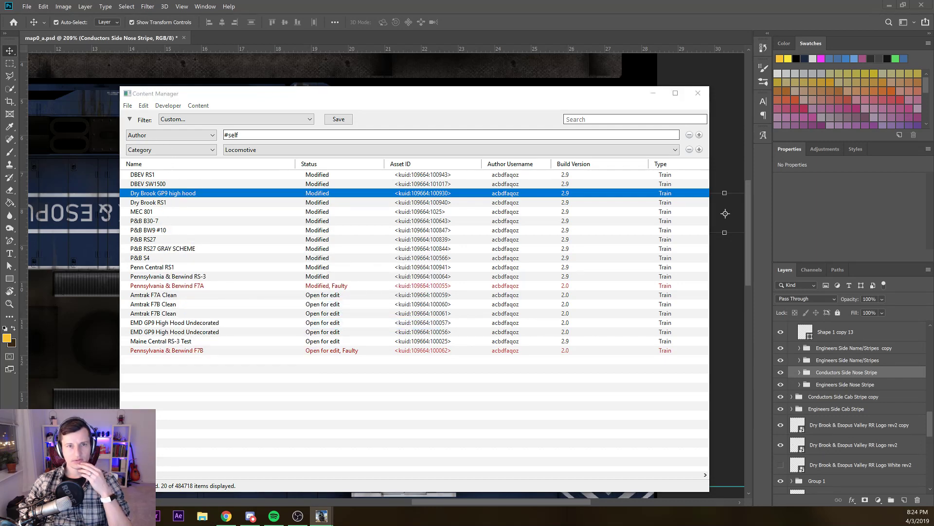
Inspect the livery on both sides of the previewed locomotive, then close the preview
drag(1, 44, 225, 1)
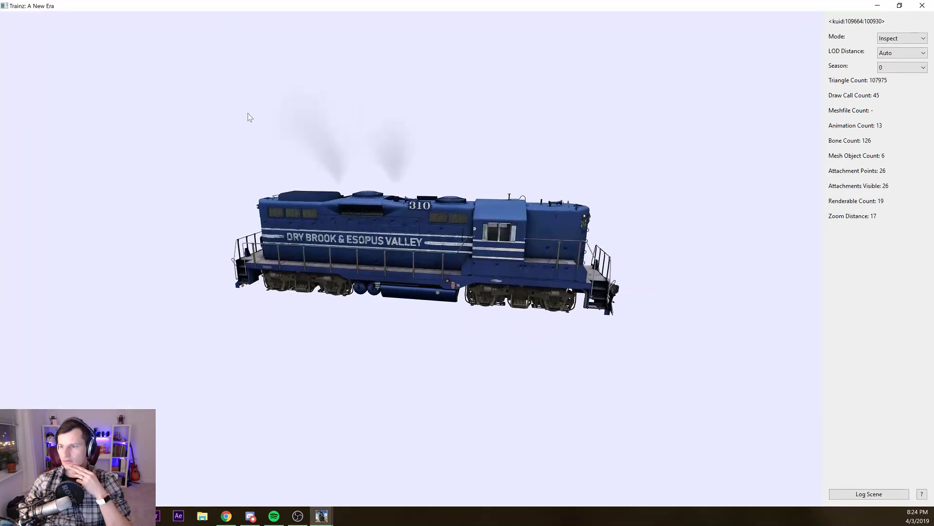
drag(249, 117, 182, 122)
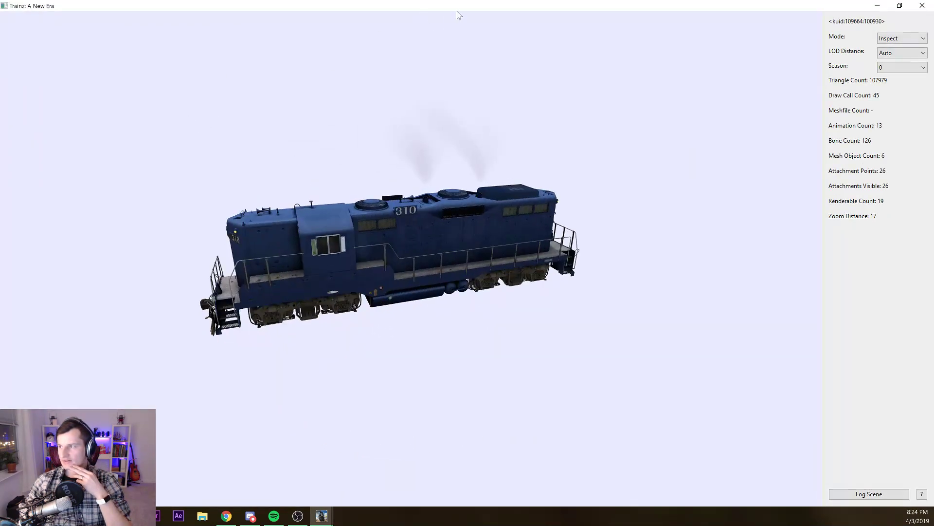
click(921, 6)
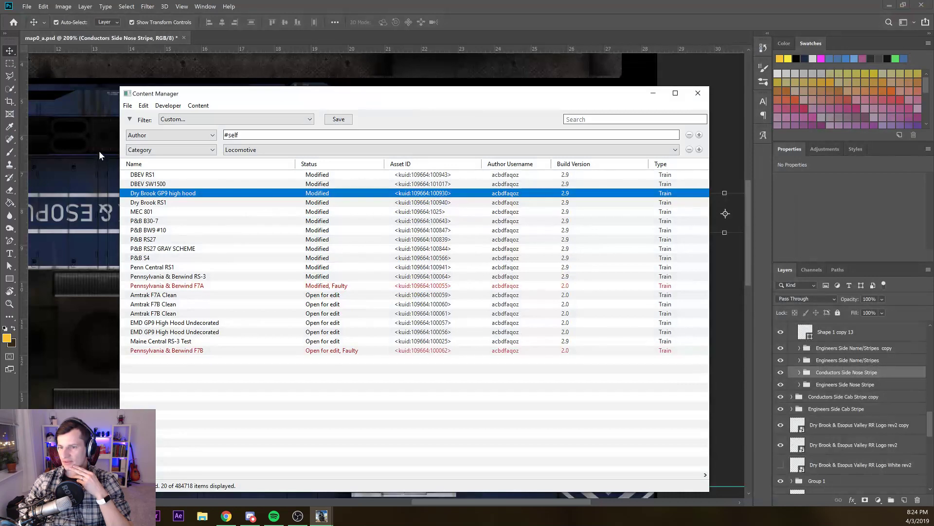
Preview the first of the two EMD GP9 High Hood Undecorated assets and close the preview
click(203, 323)
right_click(203, 323)
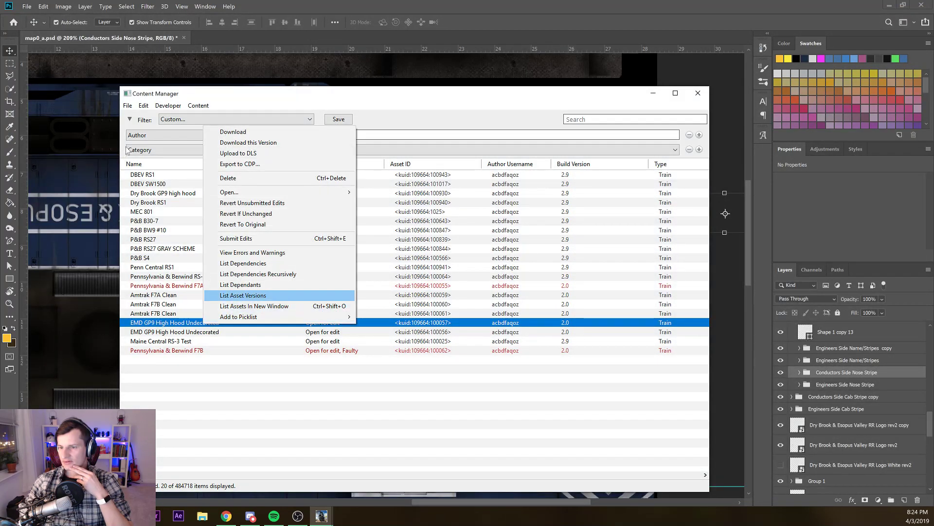
key(Up)
key(Up)
key(Up)
key(Up)
key(Up)
key(Up)
key(Up)
key(Up)
key(Up)
key(Right)
key(Down)
key(Down)
key(Down)
key(Down)
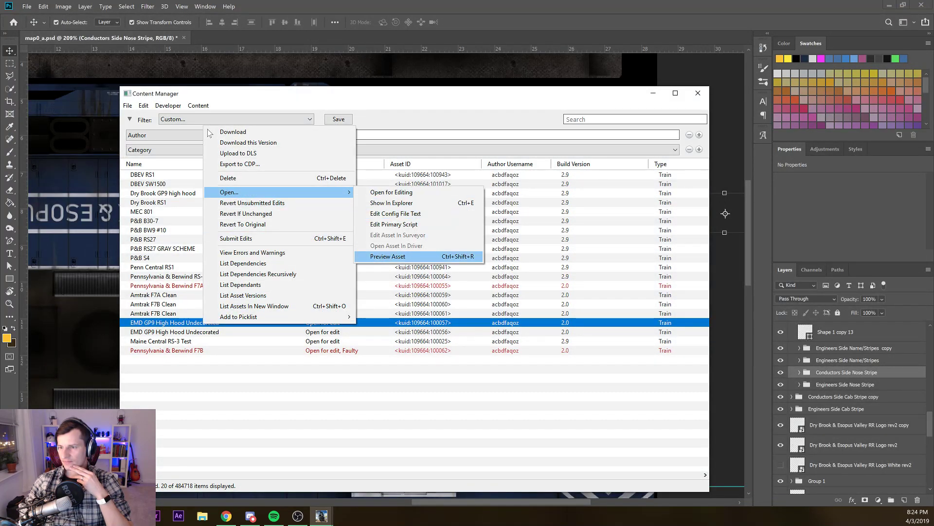
key(Return)
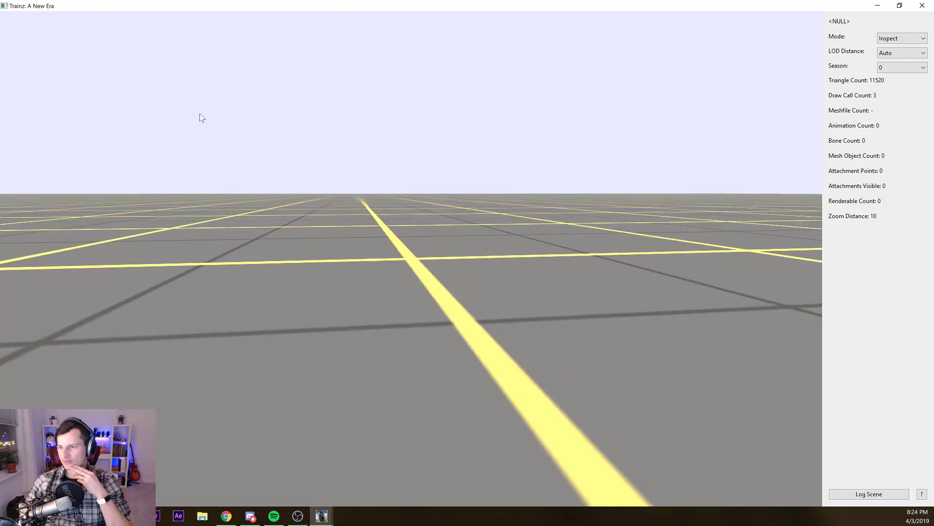
click(922, 5)
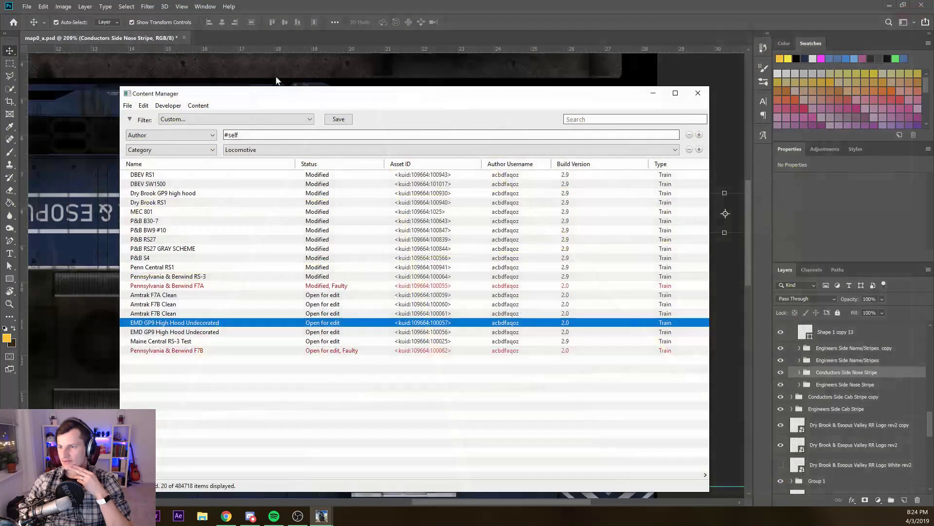
Preview the second EMD GP9 High Hood Undecorated asset and close the preview
right_click(210, 330)
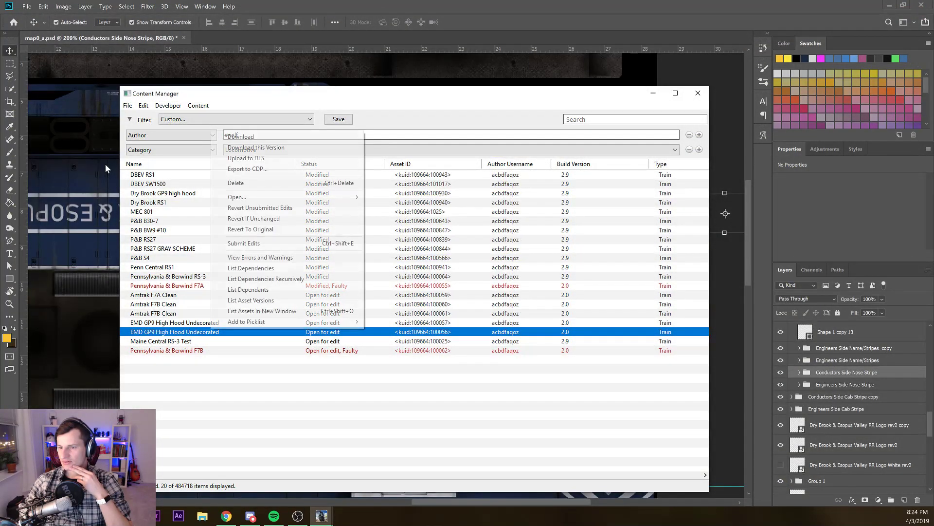
key(Right)
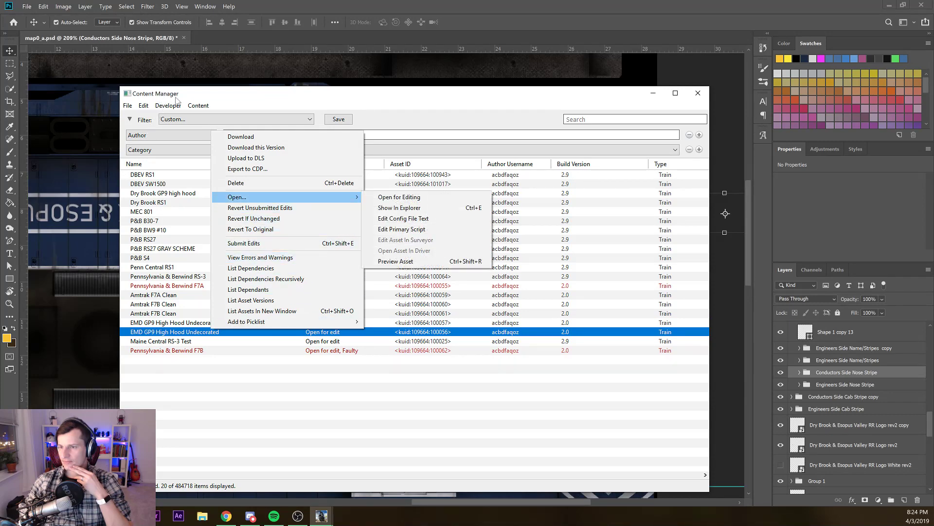
key(Down)
key(Down)
key(Down)
key(Down)
key(Down)
key(Return)
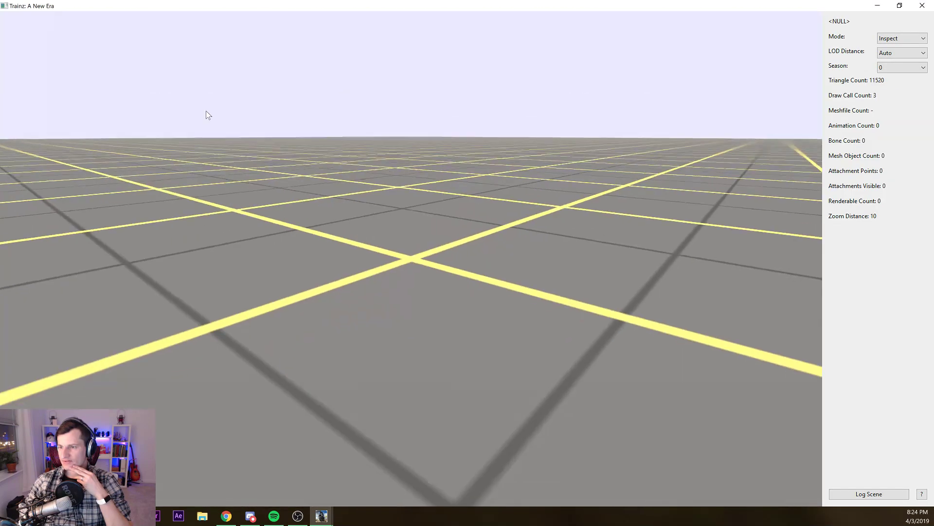
click(923, 6)
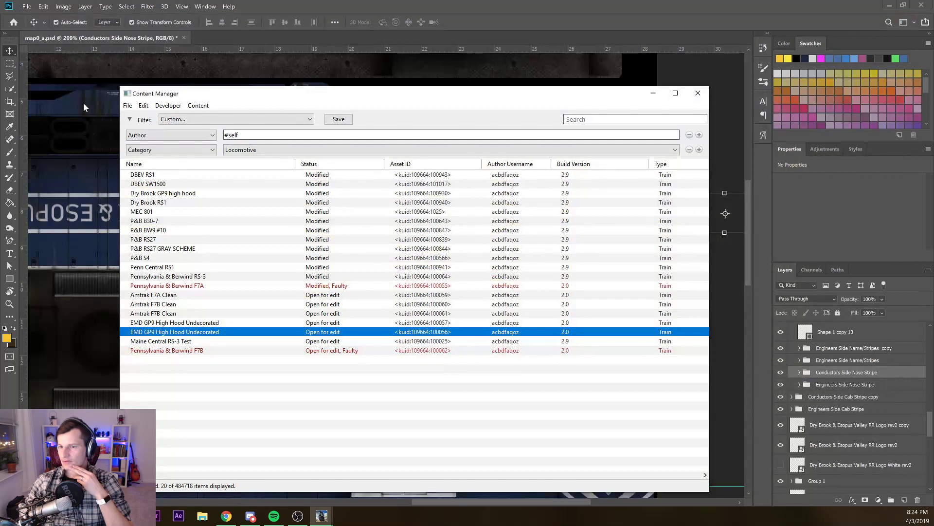
List the dependencies of the Dry Brook GP9 high hood locomotive
right_click(167, 193)
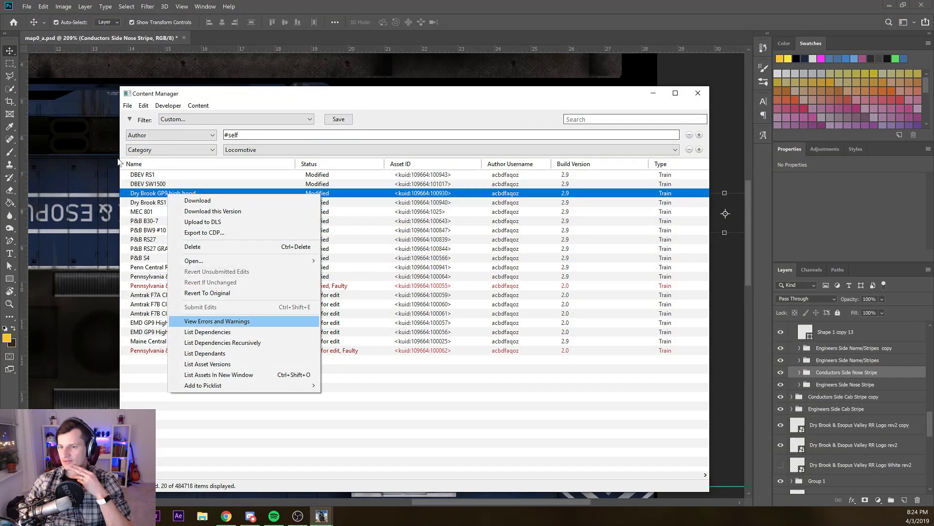
key(Down)
key(Down)
key(Down)
key(Up)
key(Up)
key(Return)
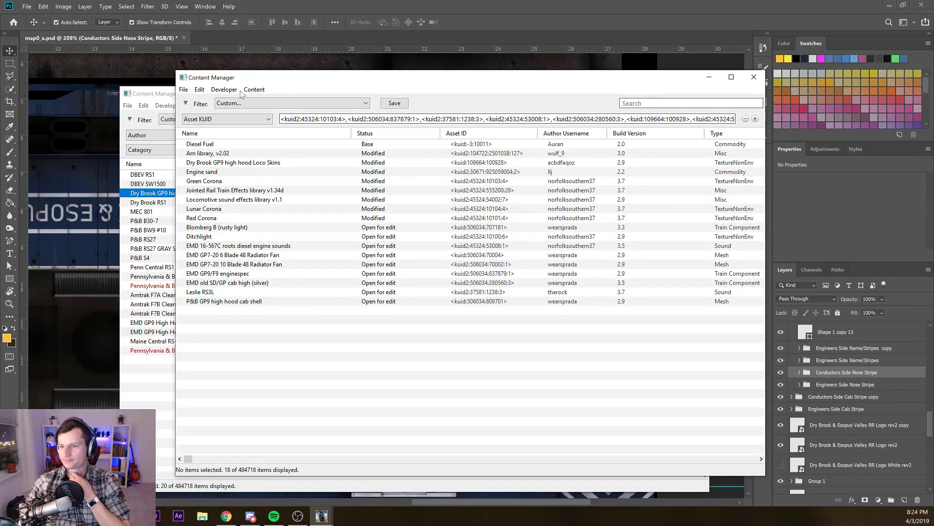
Return to the dependency list and select the Dry Brook GP9 high hood Loco Skins texture asset
click(250, 516)
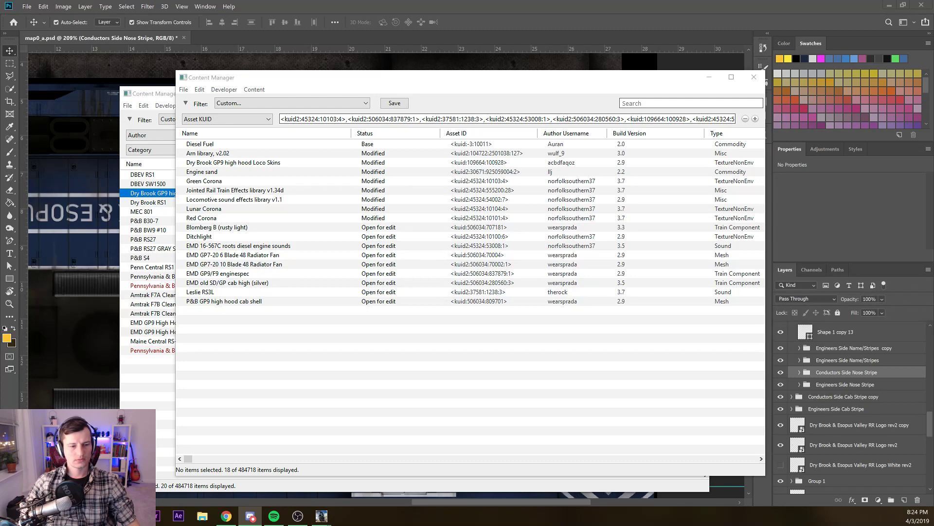
key(alt+Tab)
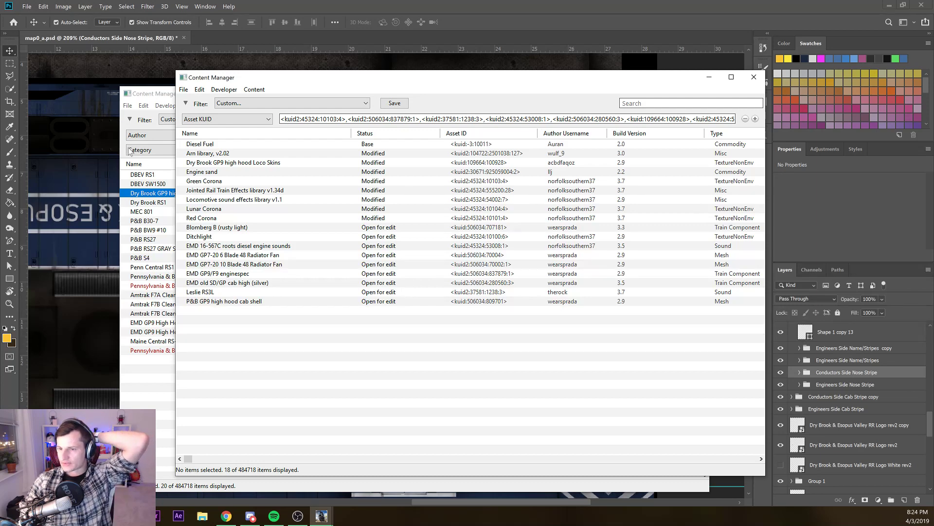
key(End)
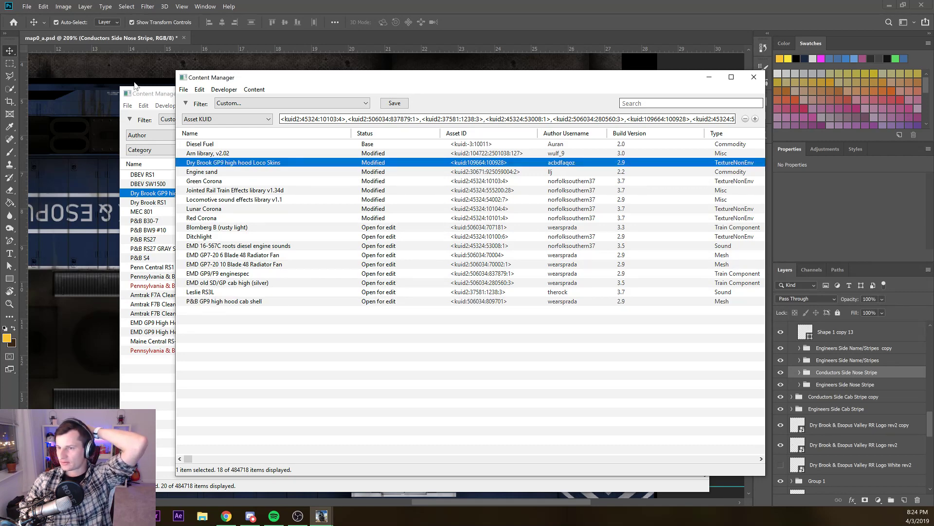
Open the Dry Brook GP9 high hood Loco Skins asset for editing in File Explorer
right_click(268, 163)
key(Escape)
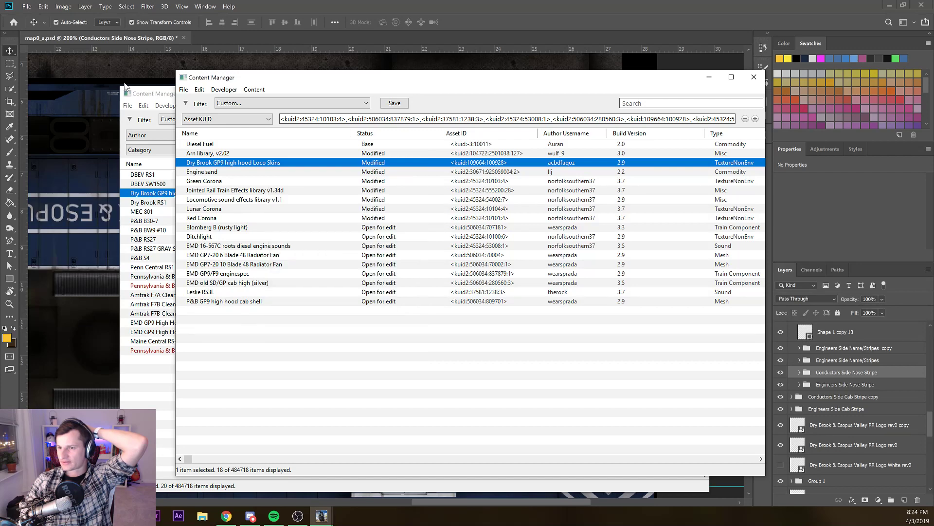
key(shift+F10)
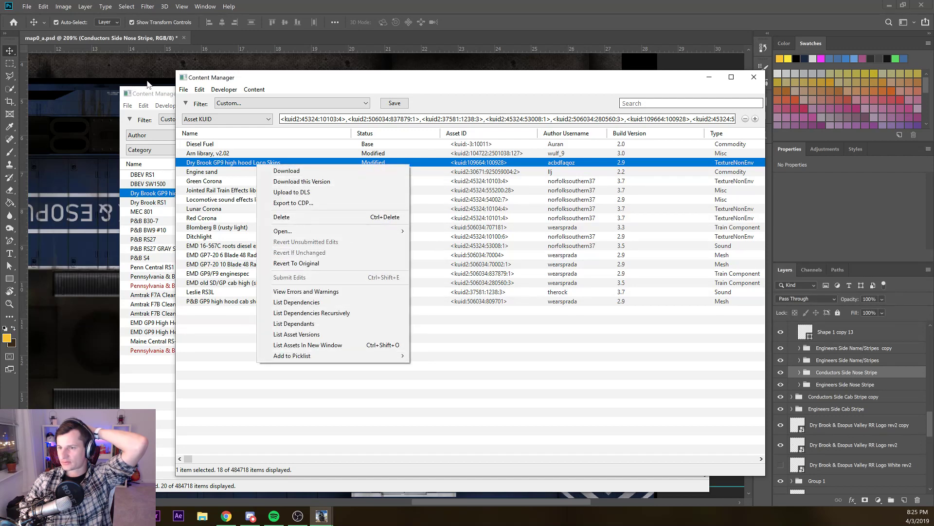
key(Down)
key(Down)
key(Down)
key(Down)
key(Down)
key(Down)
key(Right)
key(Down)
key(Return)
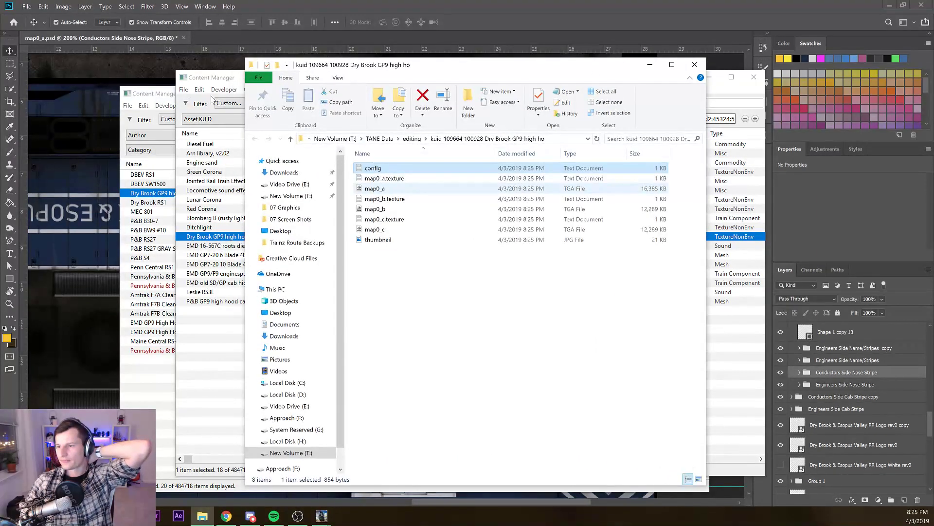
Locate the map0_a TGA file in the skin asset's folder and copy the folder's path
key(Down)
key(Down)
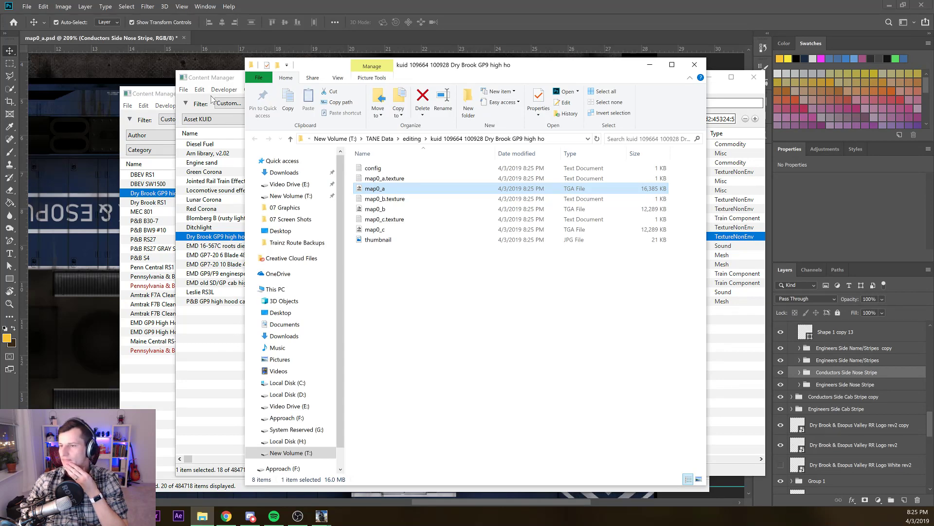
drag(419, 66, 599, 32)
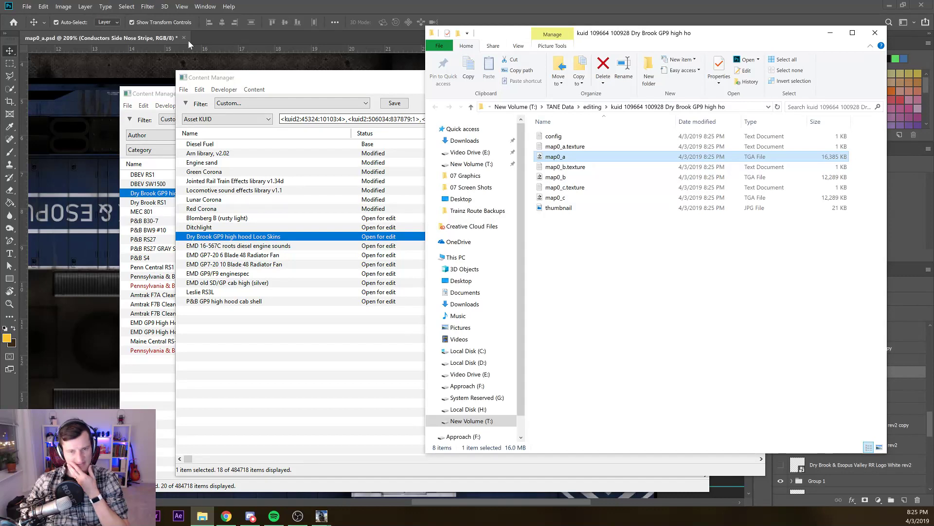
click(197, 97)
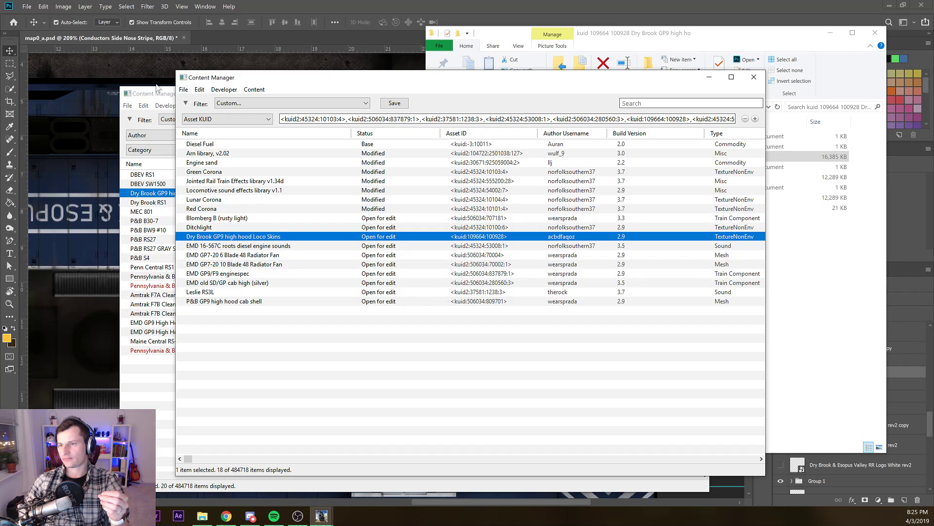
drag(466, 79, 471, 71)
click(827, 288)
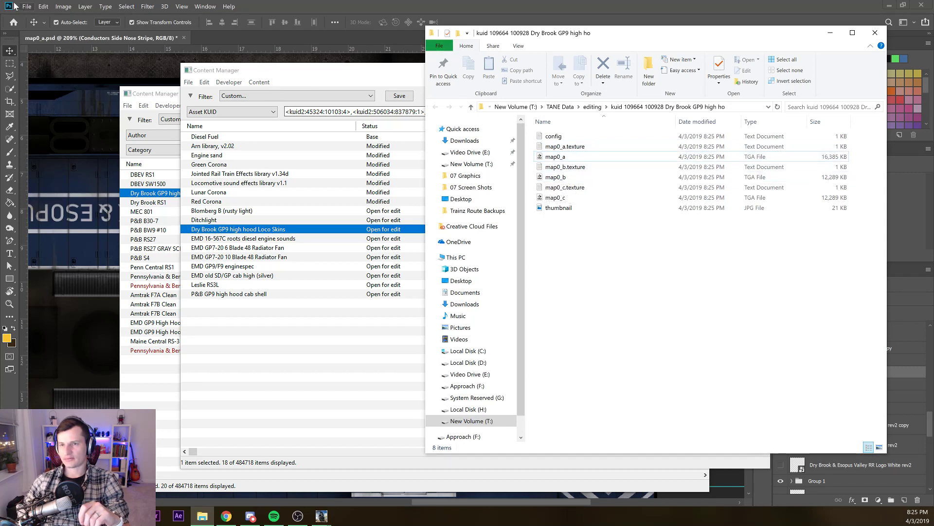
click(739, 106)
key(ctrl+c)
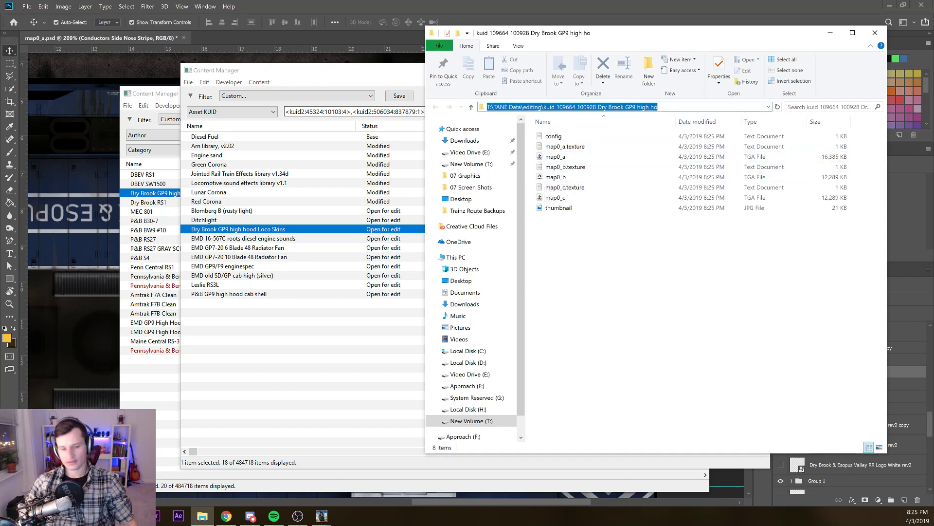
Switch to Photoshop and save the livery as Targa file map0_a in the copied asset folder, replacing the existing file
click(130, 7)
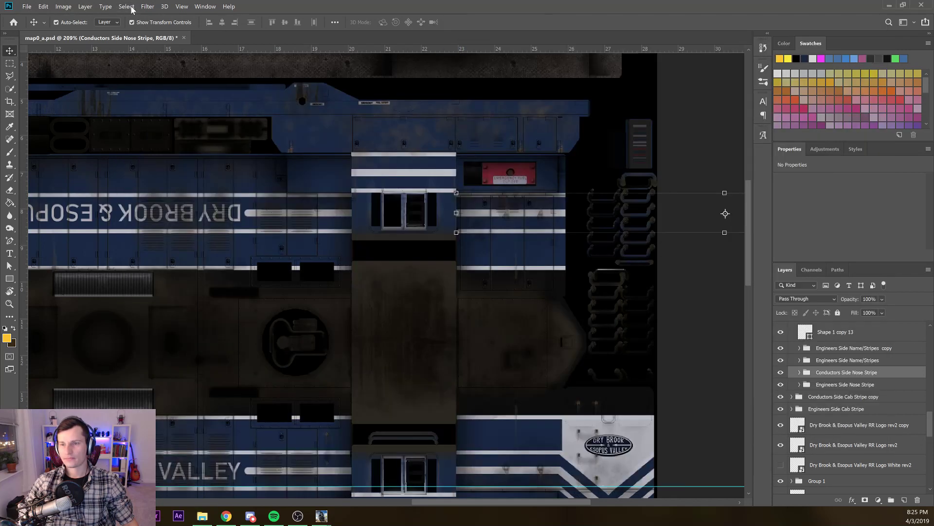
key(ctrl+shift+s)
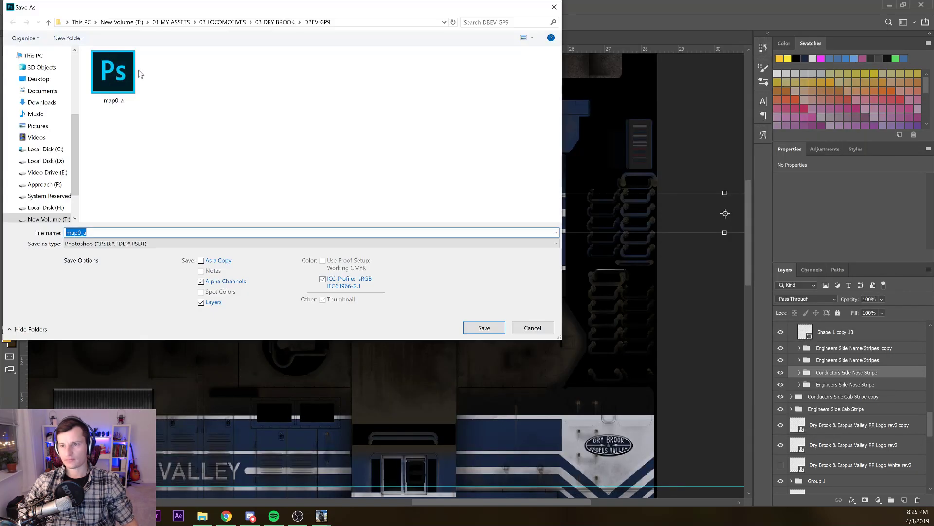
click(190, 23)
key(ctrl+v)
key(Return)
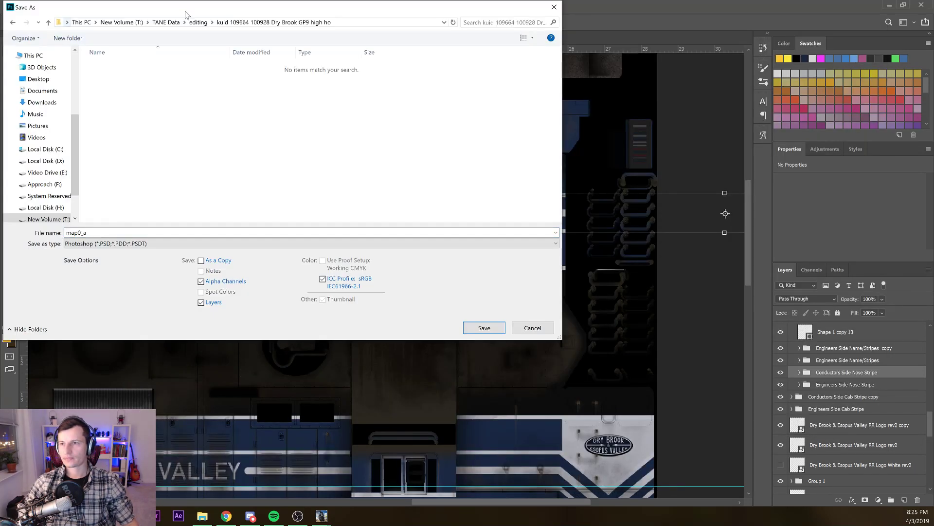
click(107, 243)
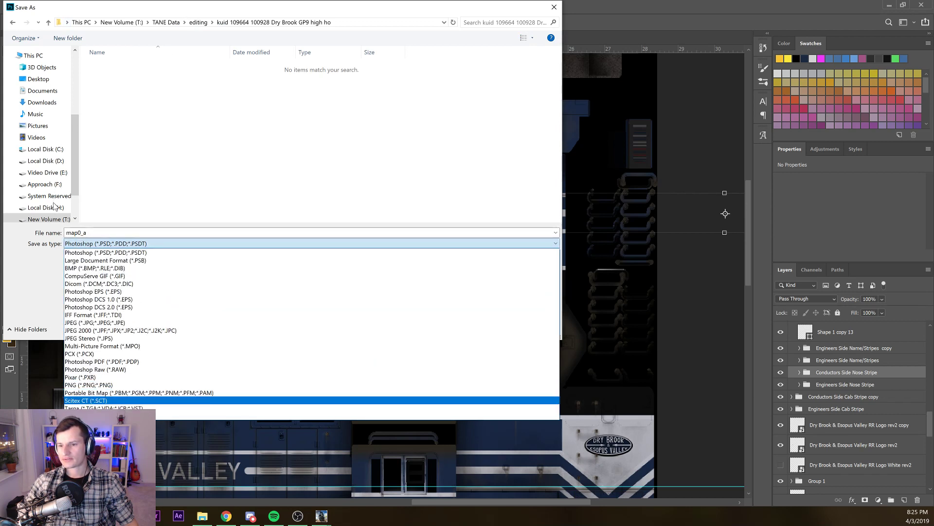
click(108, 408)
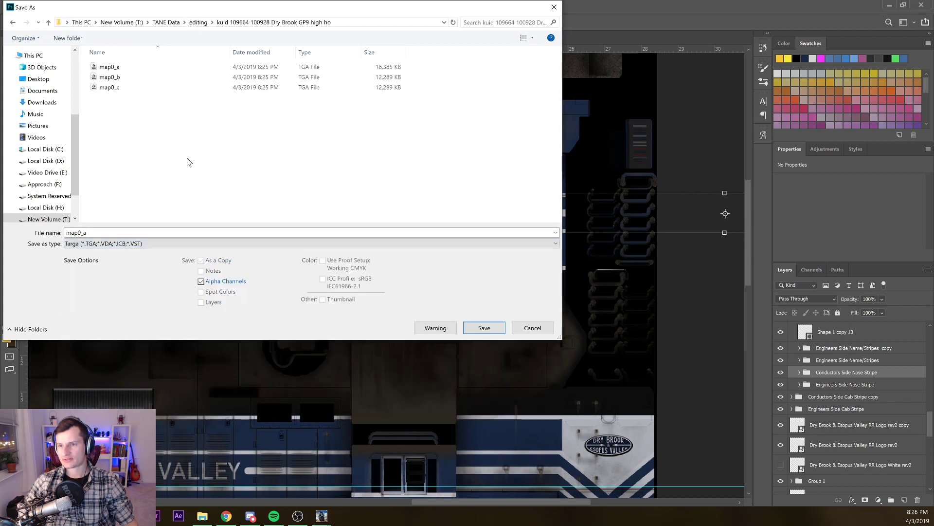
key(Return)
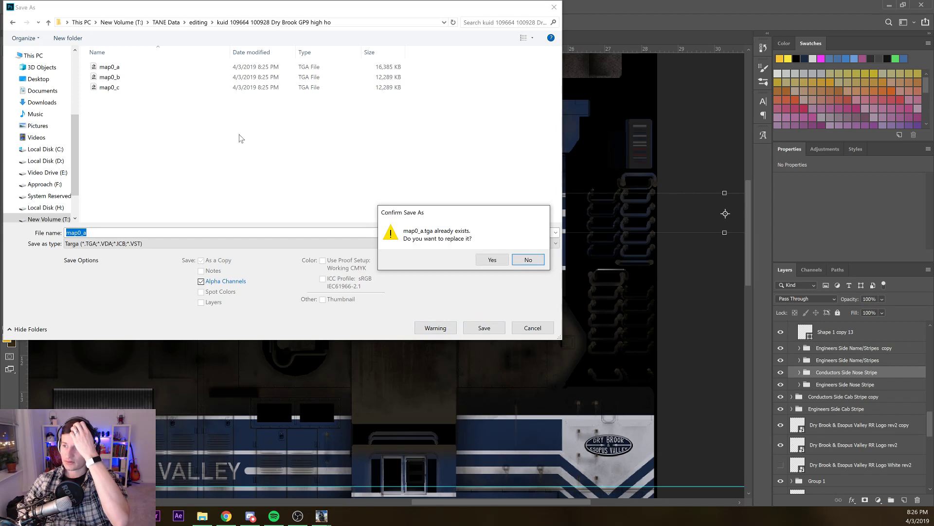
key(y)
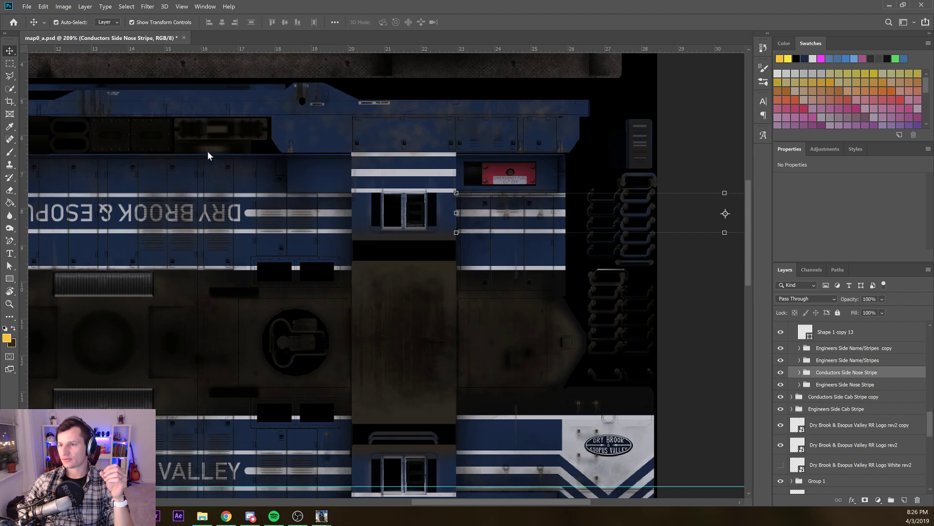
Return to the skin asset's folder in File Explorer and check the saved map0_a TGA file
mouse_move(323, 515)
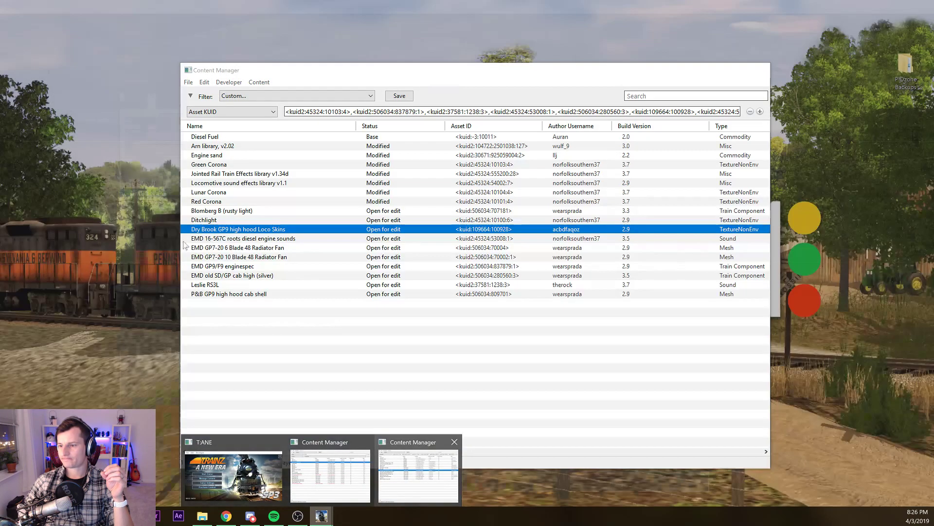
click(340, 477)
key(alt+Tab)
key(super+3)
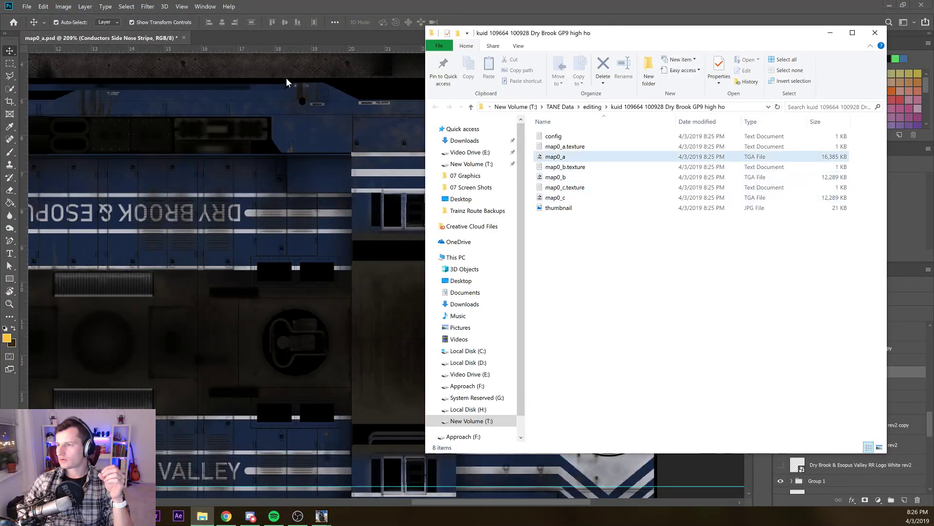
click(573, 157)
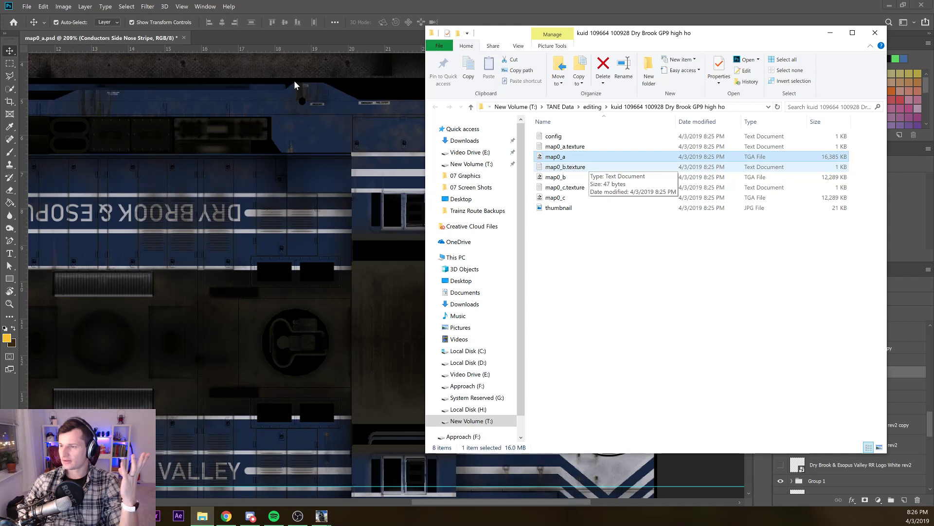
click(324, 68)
Switch to the Content Manager dependency list and submit the edits of the Dry Brook GP9 high hood Loco Skins asset
mouse_move(323, 515)
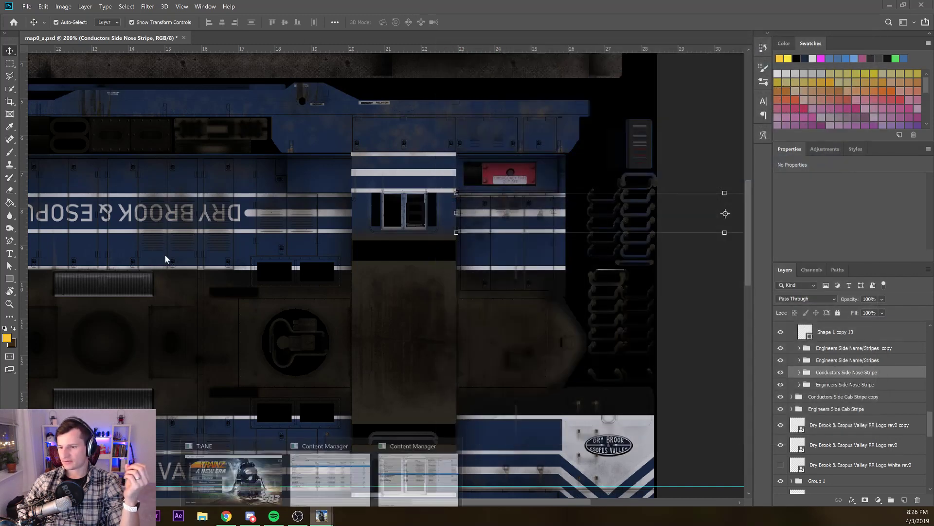
click(398, 474)
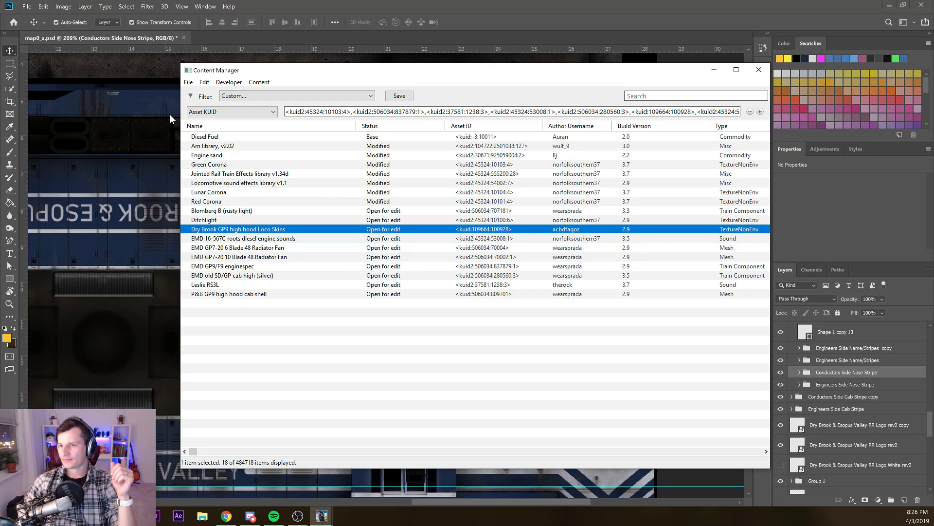
right_click(340, 229)
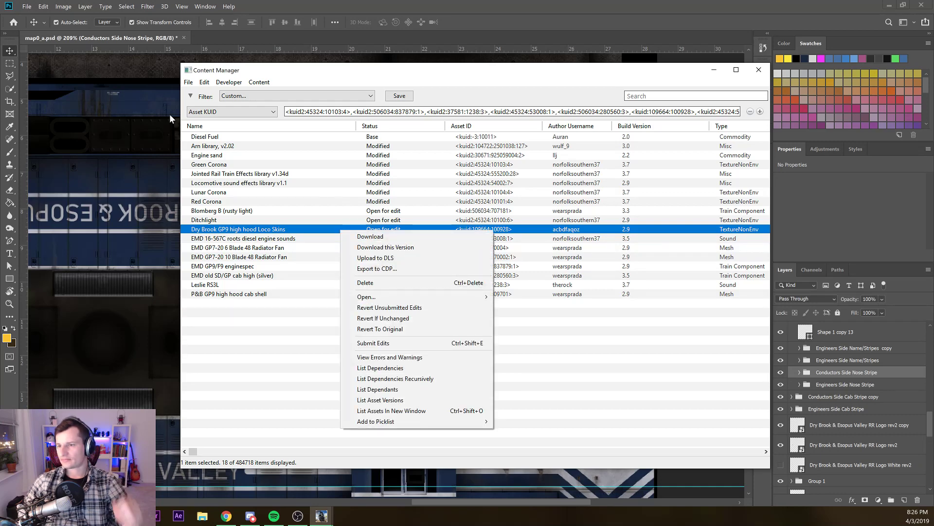
key(Down)
key(Down)
key(Down)
key(Down)
key(Down)
key(Down)
key(Down)
key(Down)
key(Down)
key(Down)
key(Return)
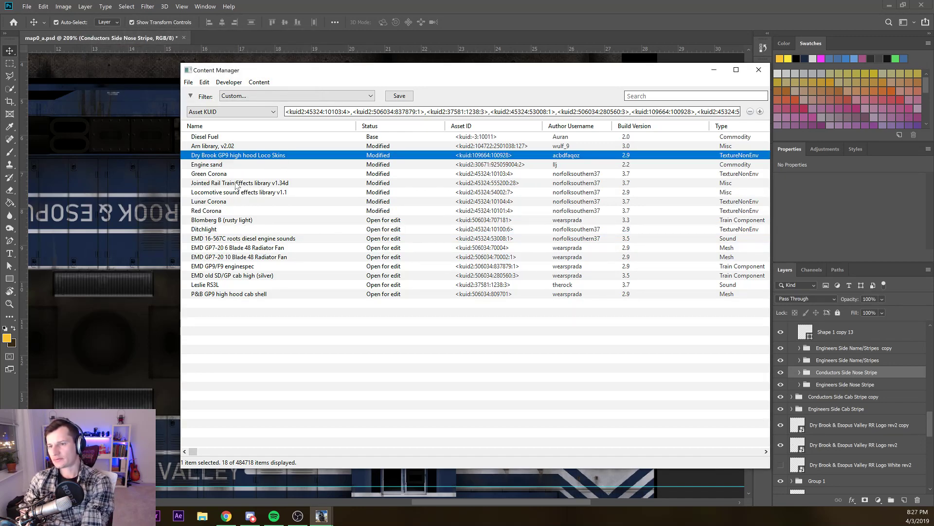
Preview the Dry Brook GP9 high hood Loco Skins texture asset and close the preview
right_click(318, 155)
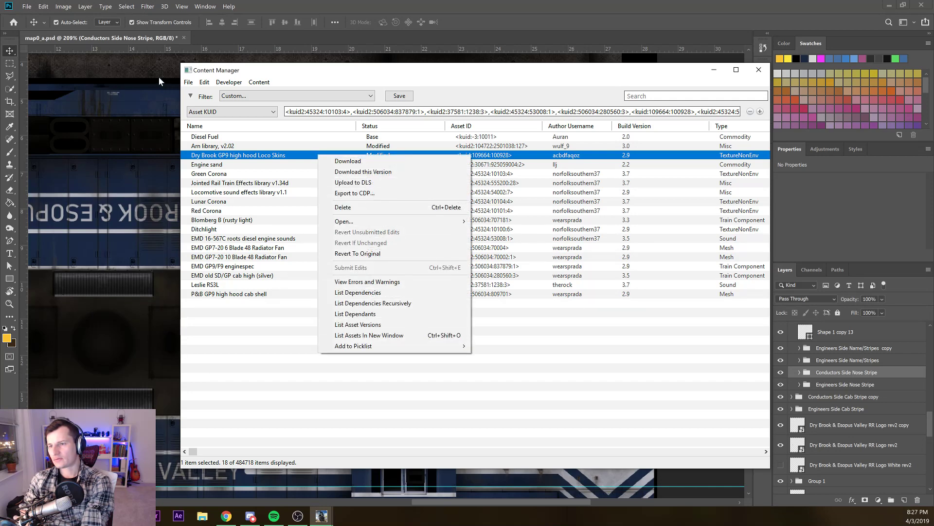
key(Up)
key(Up)
key(Up)
key(Up)
key(Up)
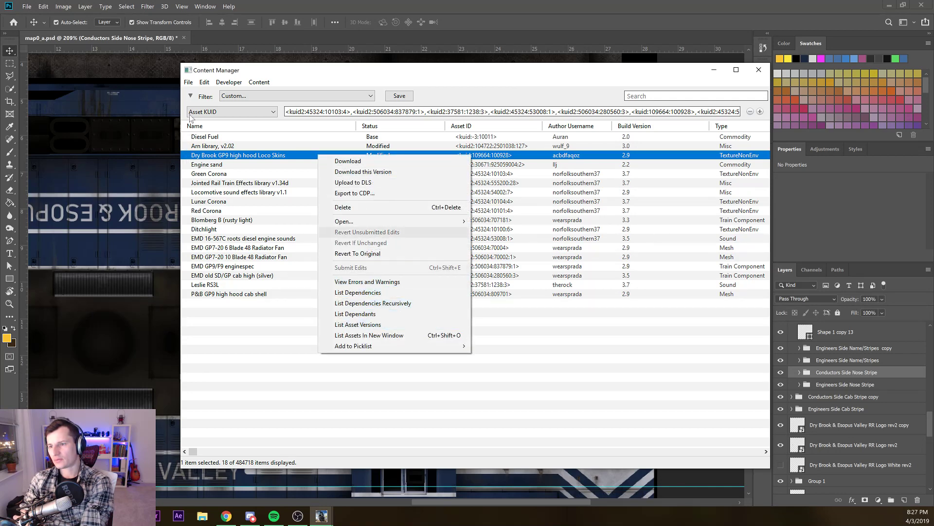
key(Right)
key(Down)
key(Down)
key(Down)
key(Down)
key(Down)
key(Down)
key(Return)
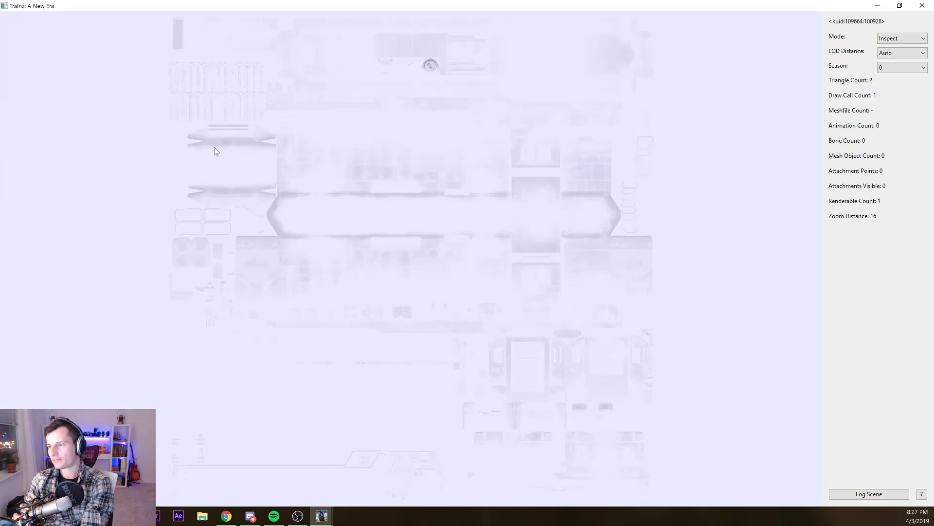
key(Left)
drag(231, 122, 341, 73)
click(923, 5)
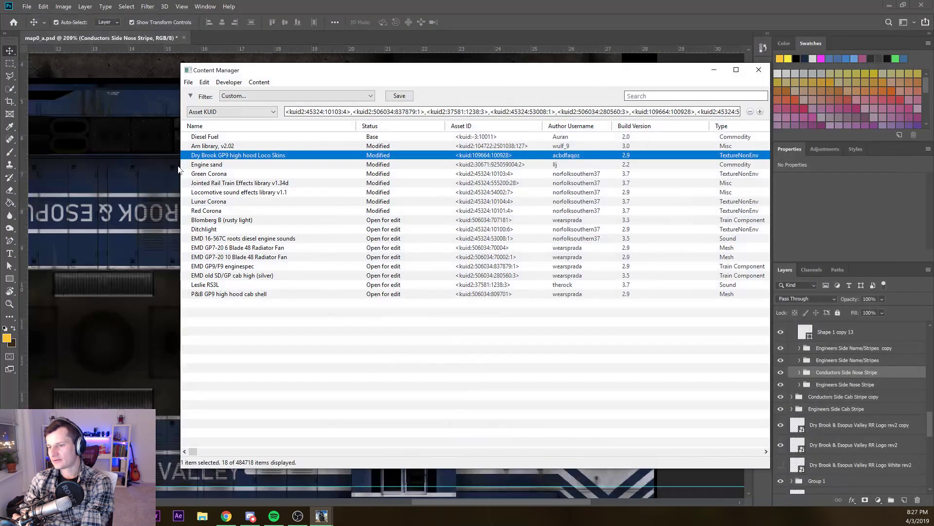
Switch to the Trainz game window and inspect the Dry Brook & Esopus Valley GP9's side and nose stripes up close
click(322, 516)
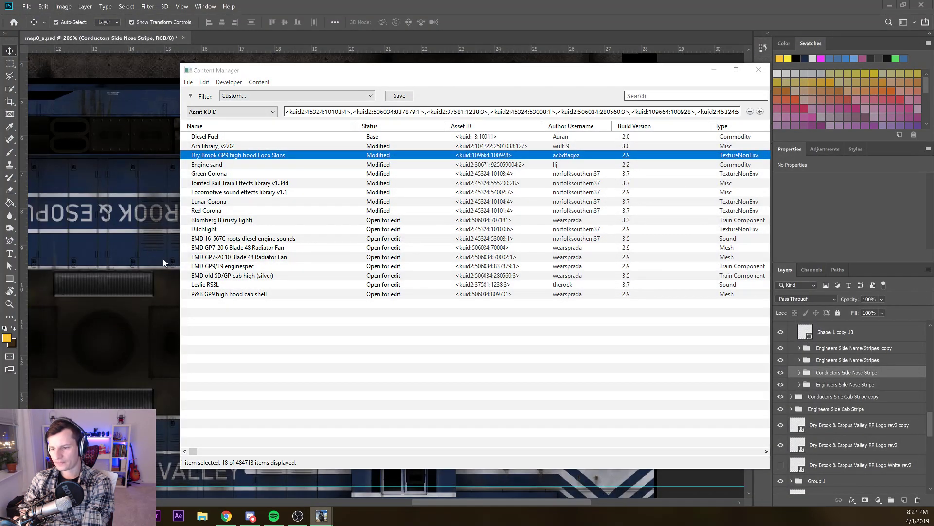
click(270, 471)
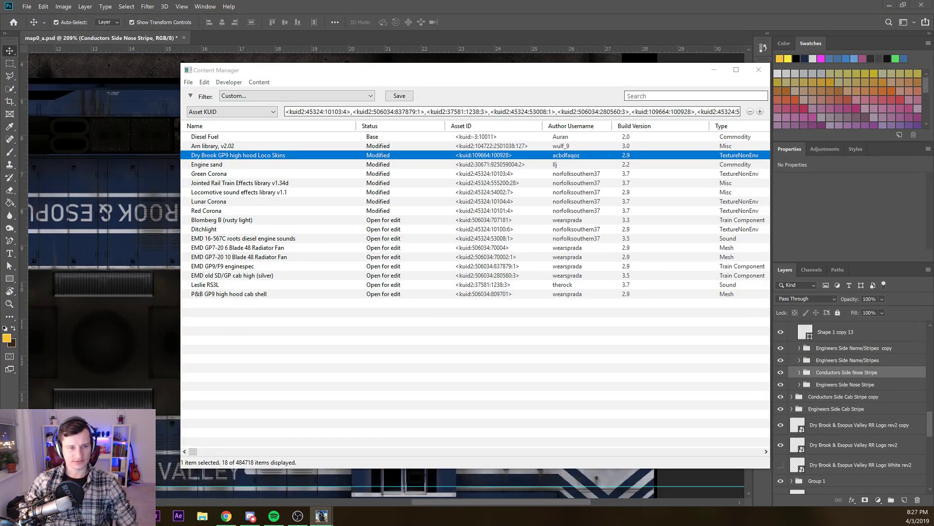
key(alt+Tab)
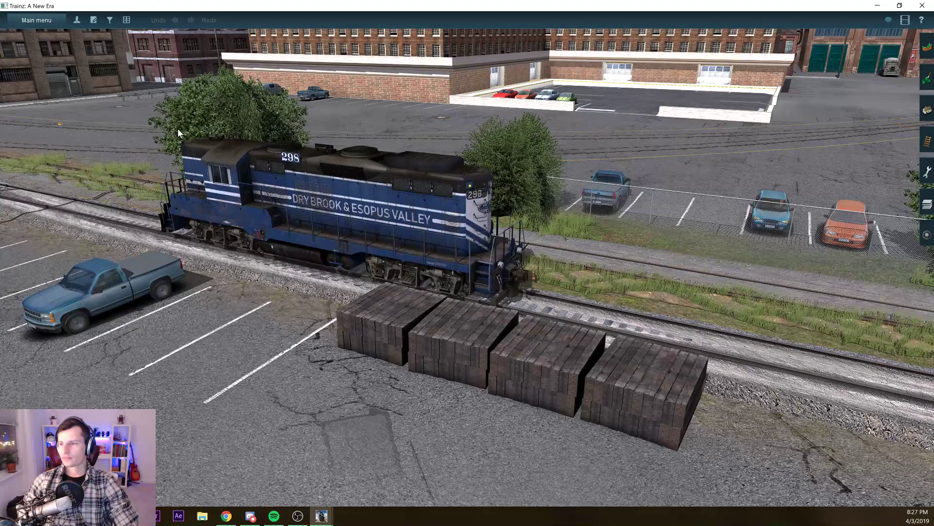
drag(178, 129, 222, 129)
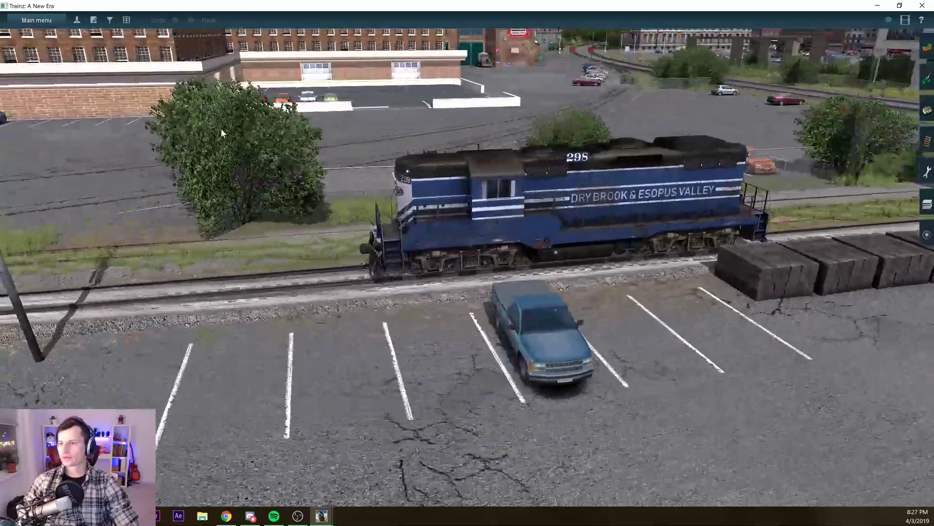
scroll(222, 132, up, 5)
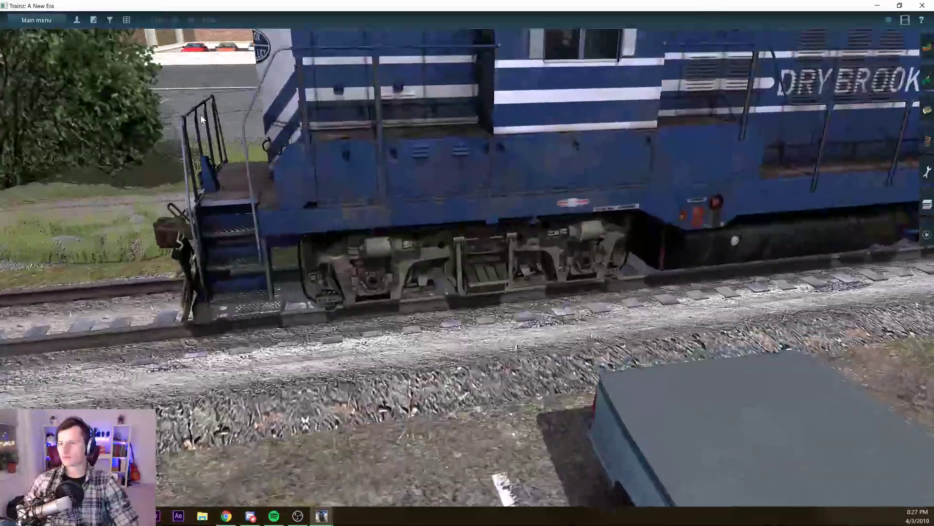
right_click(248, 130)
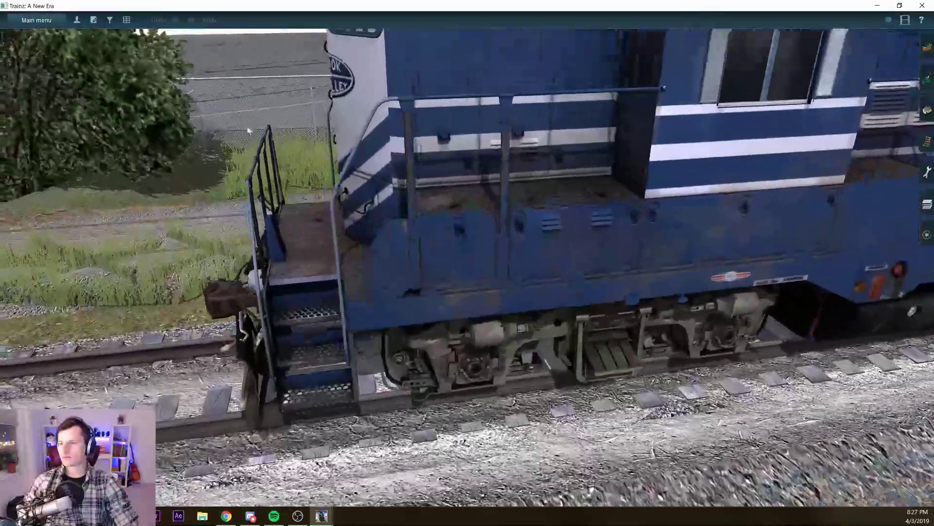
key(Left)
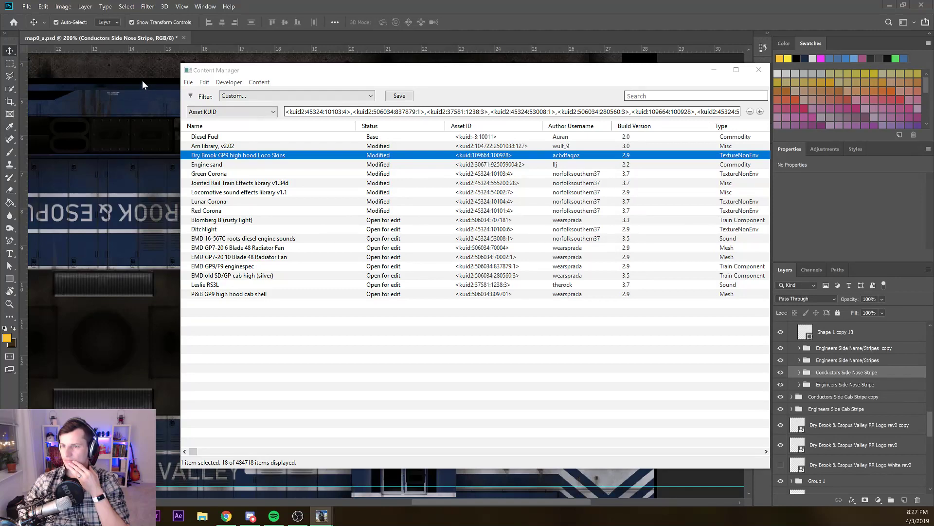
Bring the Content Manager list of own locomotives to the front and shift its window away from the dependency list
mouse_move(322, 516)
click(329, 490)
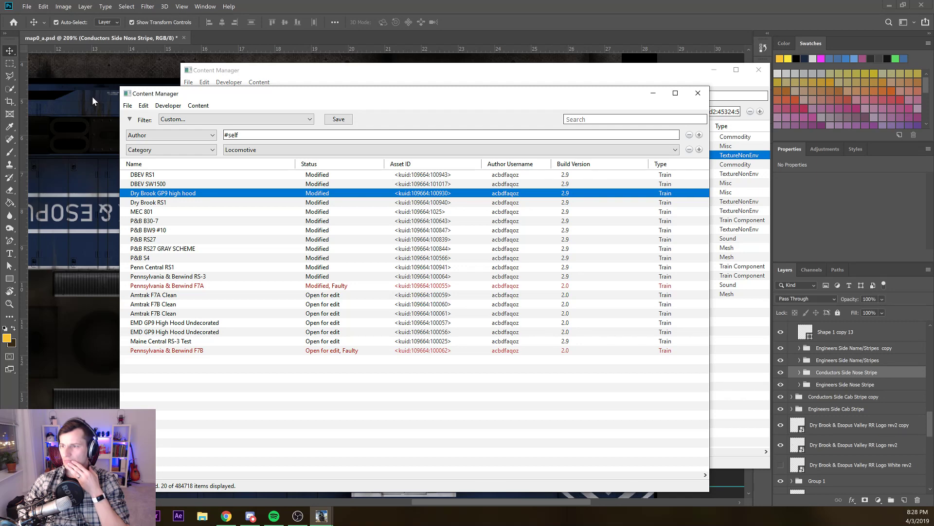
drag(365, 94, 298, 79)
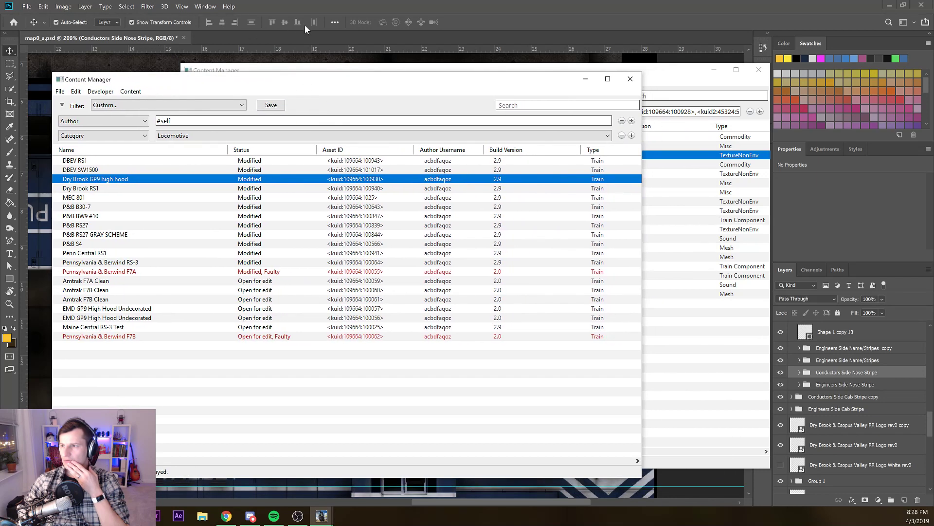
Return to the Content Manager dependency list and show the Dry Brook GP9 high hood Loco Skins files in Explorer
click(682, 81)
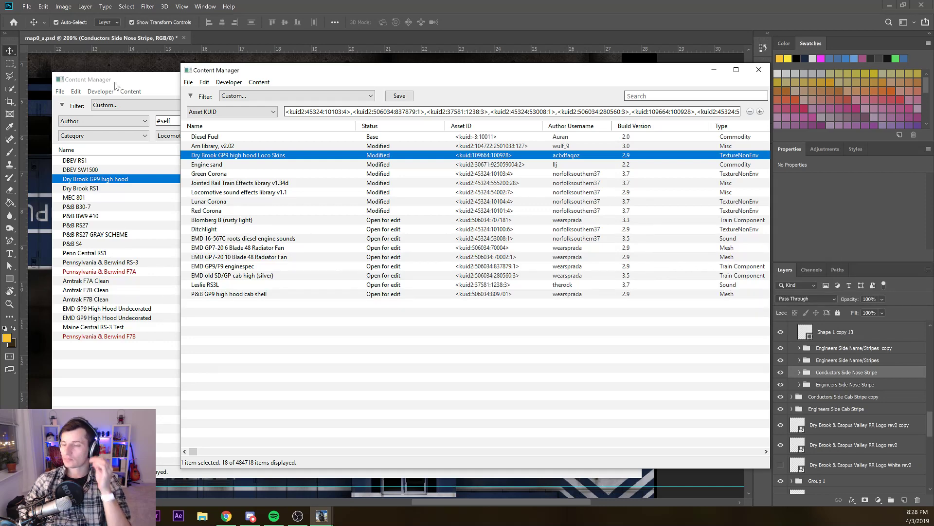
right_click(235, 156)
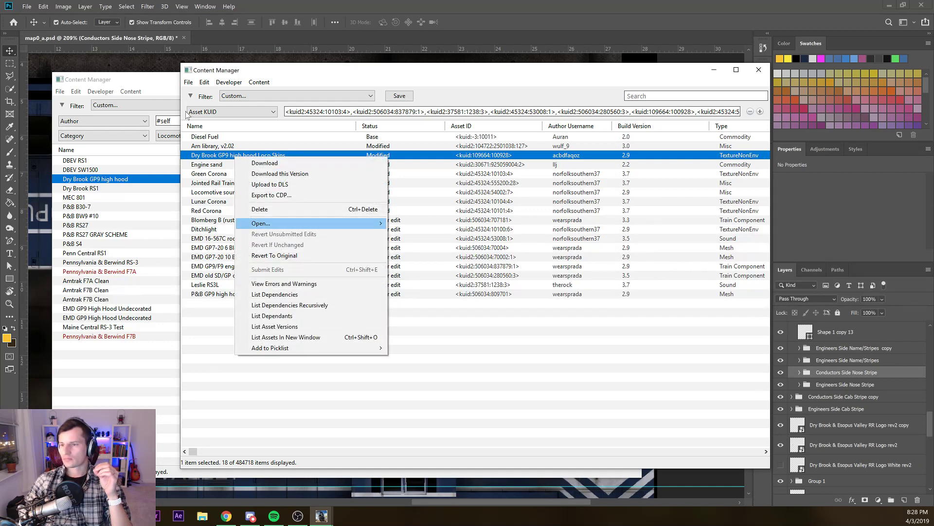
mouse_move(373, 223)
key(Return)
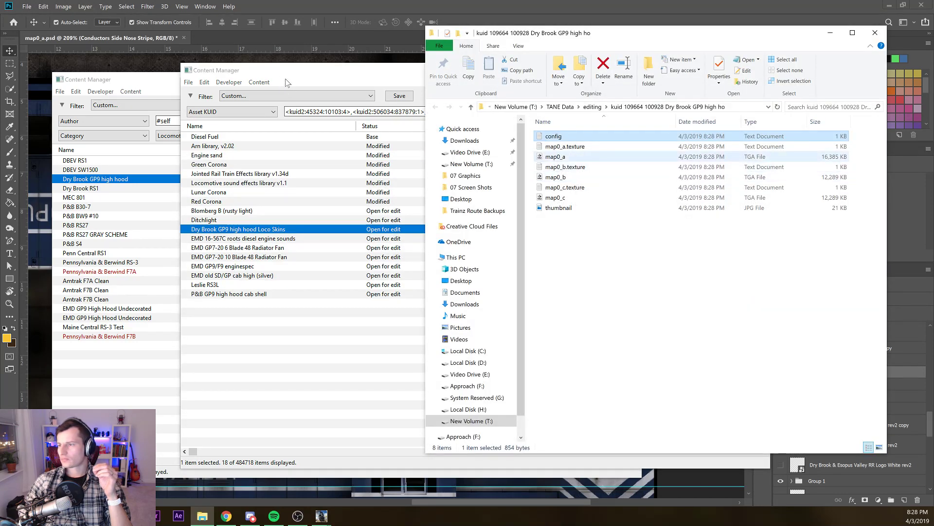
Open the map0_a TGA texture in Photoshop, accept the 32 bits/pixel Targa options and close the map0_a.tga document
key(Down)
key(Down)
key(Return)
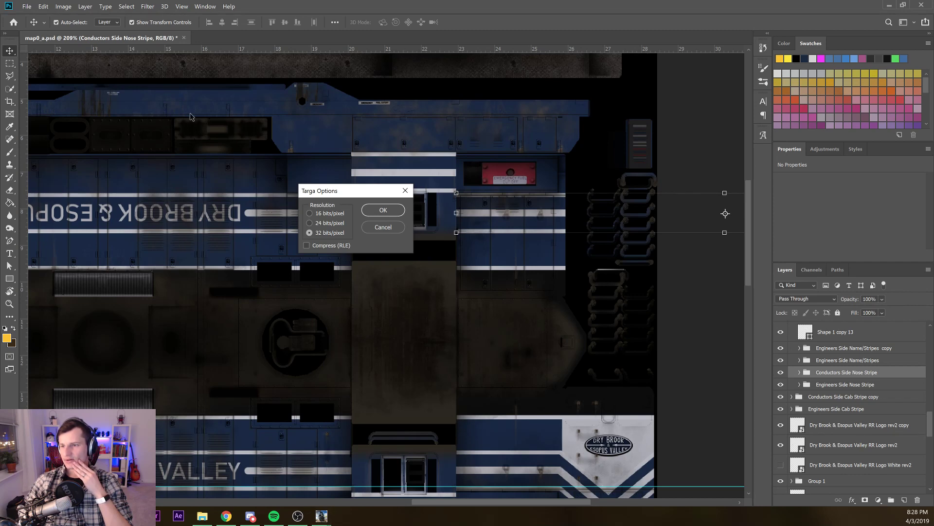
key(Return)
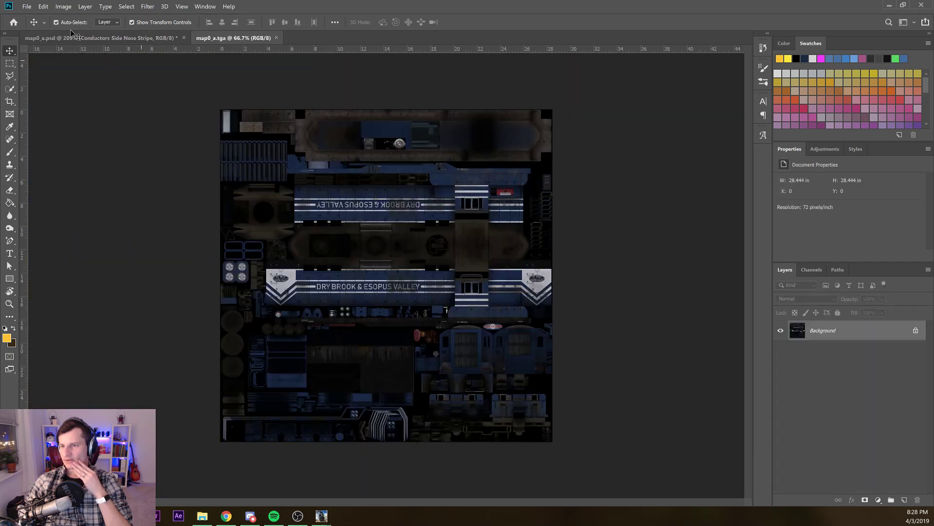
key(ctrl+w)
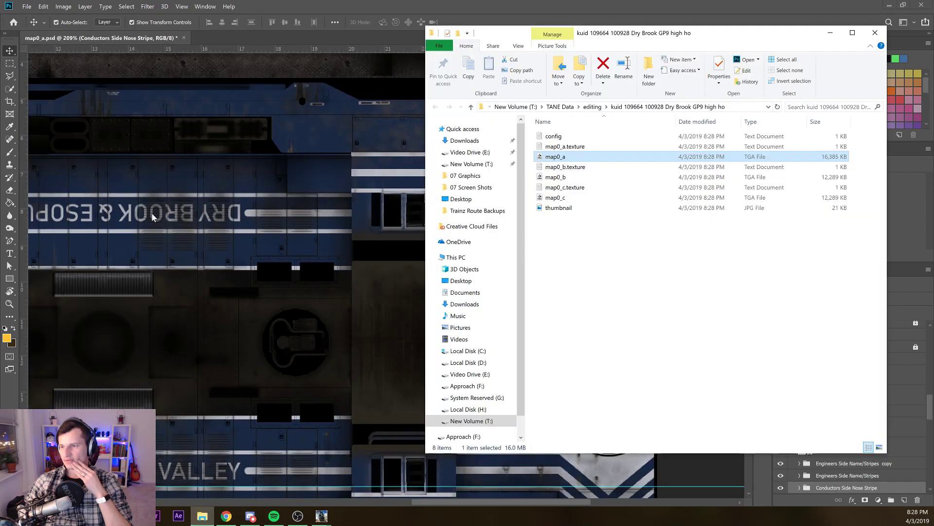
Copy the Loco Skins asset's folder path from Explorer and use it as the Save As location for map0_a.psd in Photoshop
click(202, 516)
click(720, 106)
key(ctrl+c)
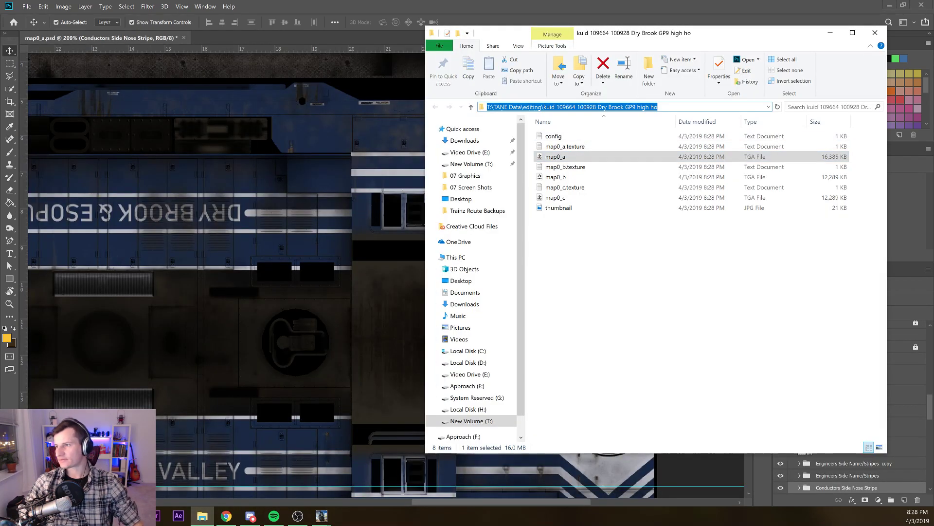
click(295, 5)
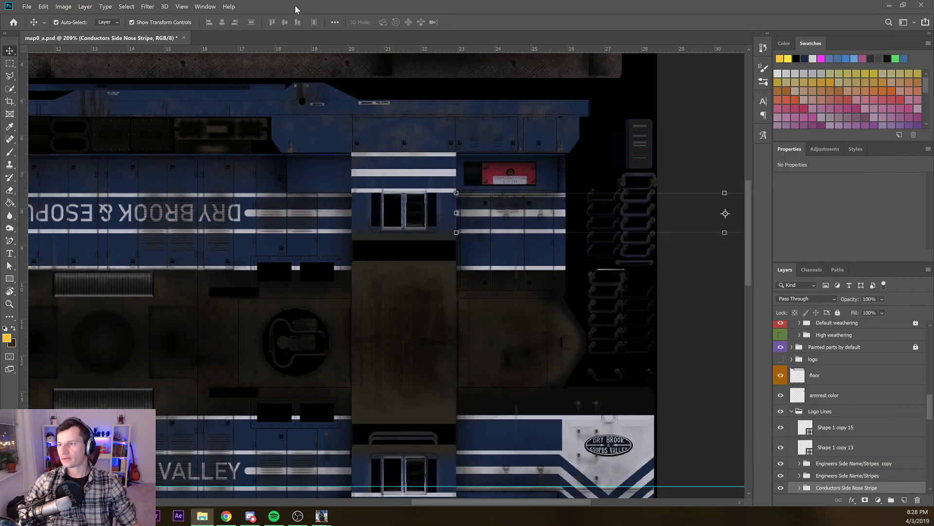
key(ctrl+shift+s)
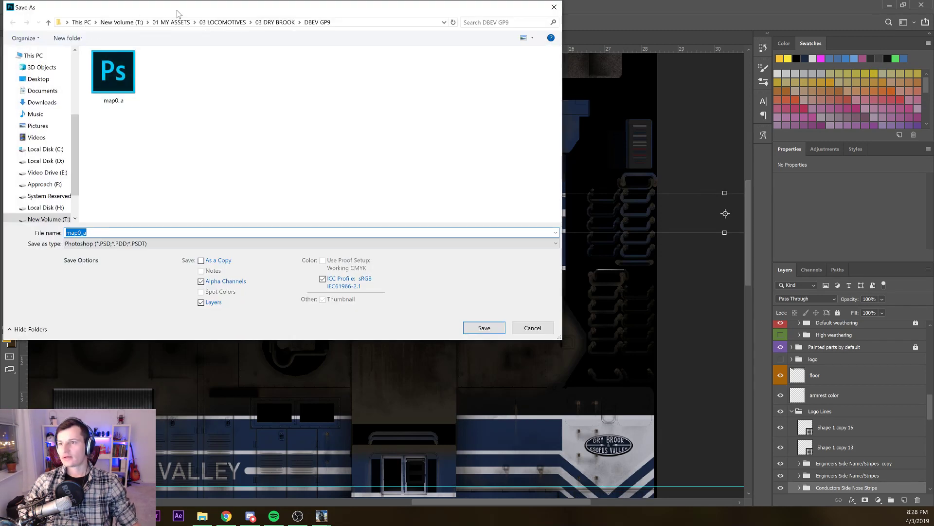
click(366, 22)
key(ctrl+v)
key(Return)
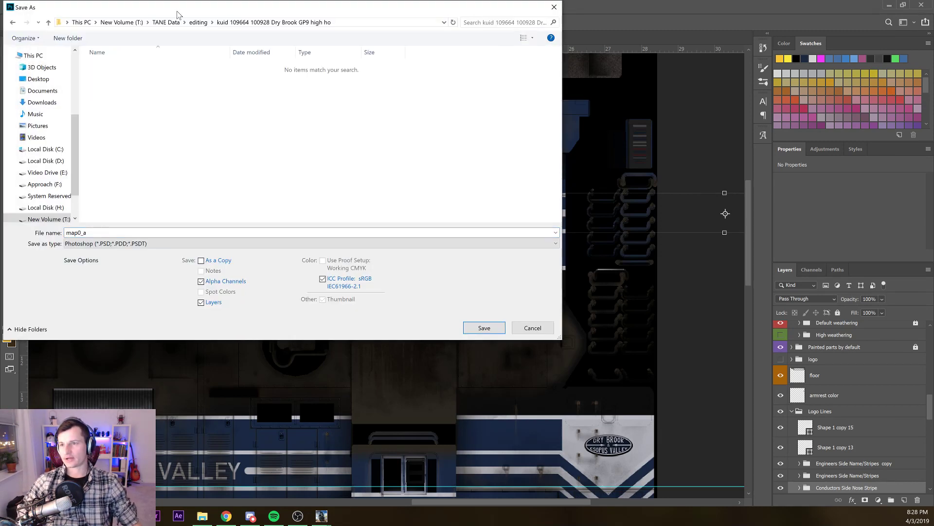
Save the livery as Targa file map0_a at 32 bits/pixel, replacing the existing texture
click(235, 243)
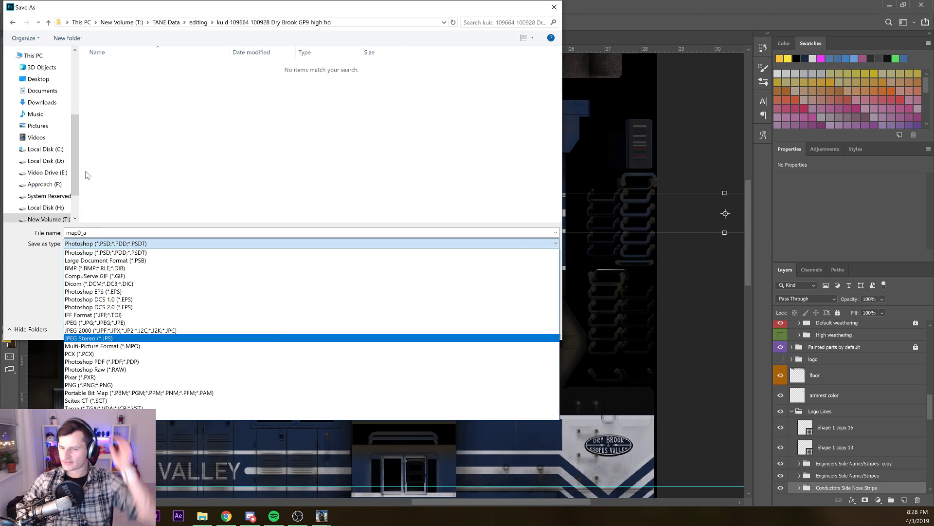
click(149, 407)
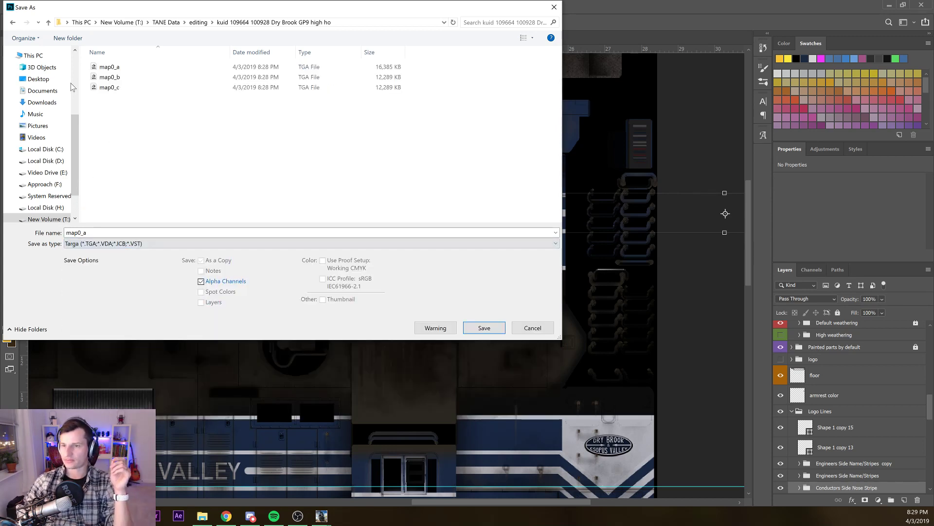
key(Return)
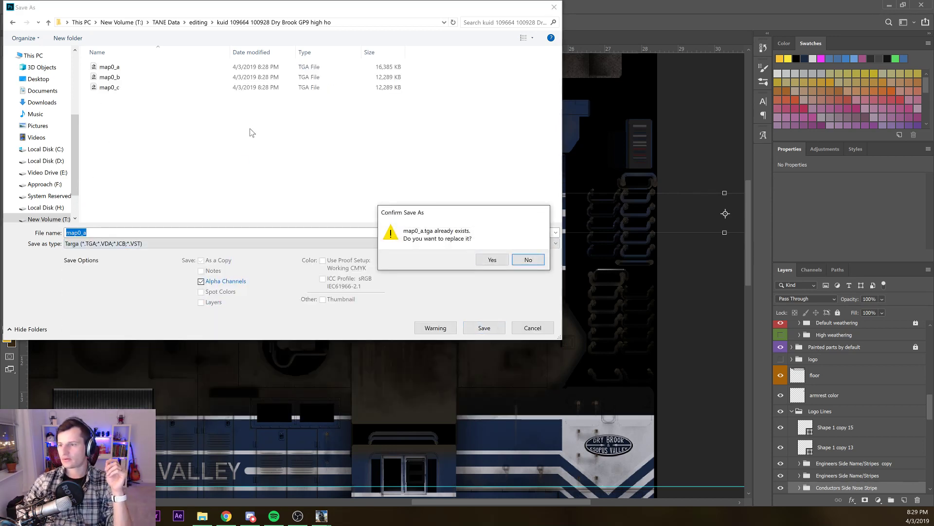
key(Left)
key(Return)
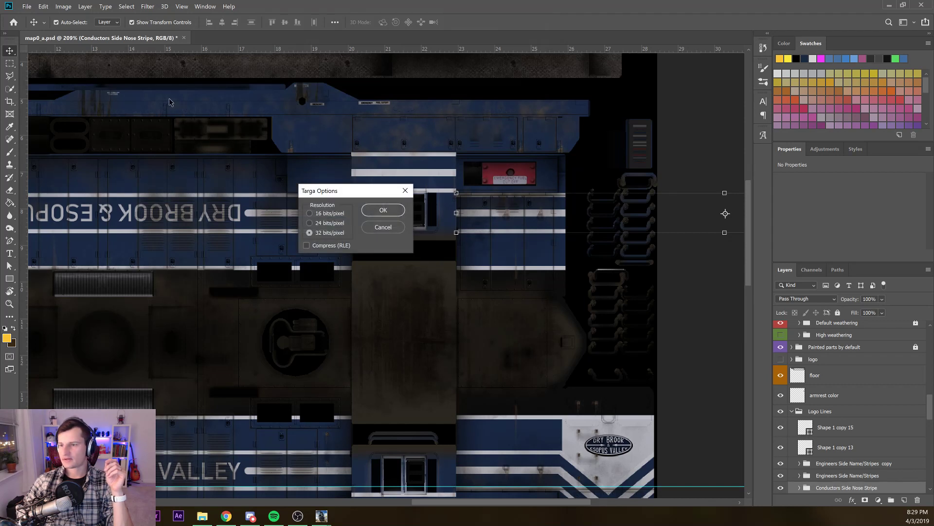
key(Return)
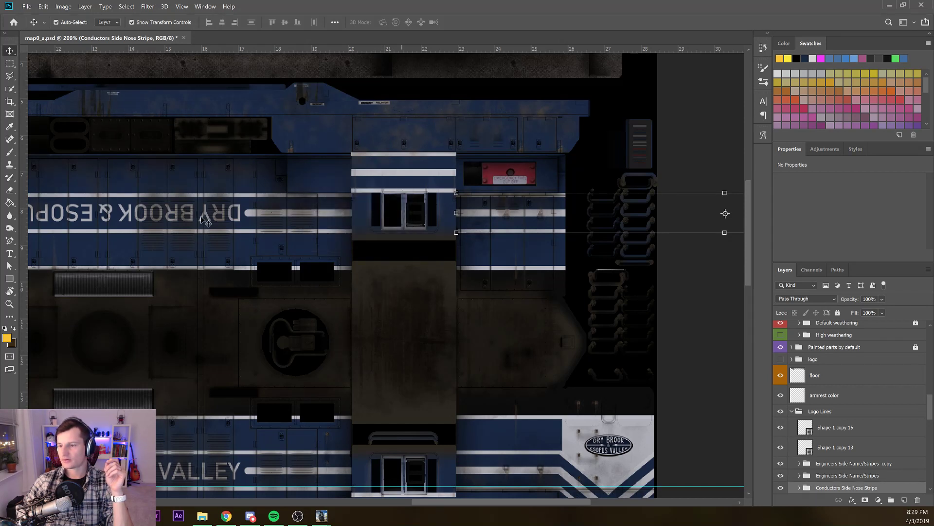
Switch to the Content Manager dependency list and submit the edits of the Dry Brook GP9 high hood Loco Skins asset
click(321, 516)
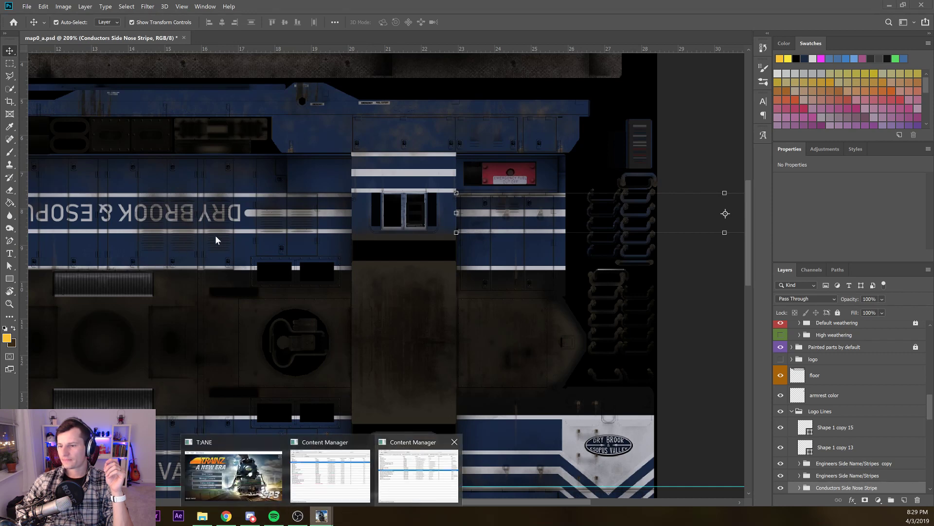
key(Return)
right_click(330, 228)
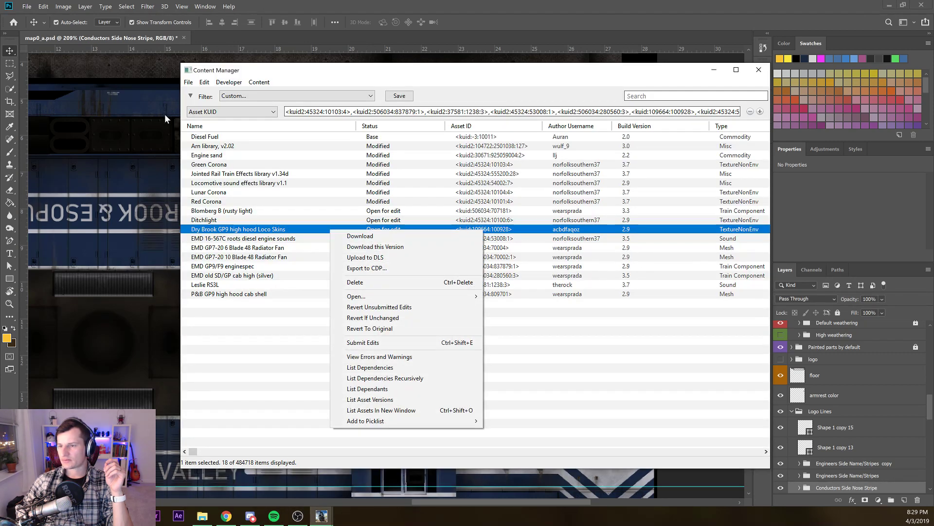
click(382, 343)
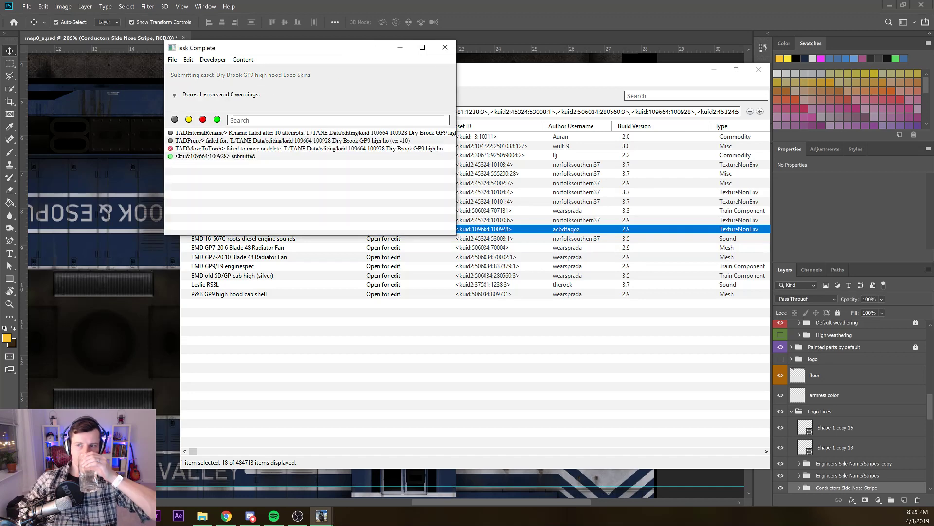
Switch to Trainz, open Base Session Working for editing and inspect the GP9's nose, cab and side stripes from both ends
key(alt+Tab)
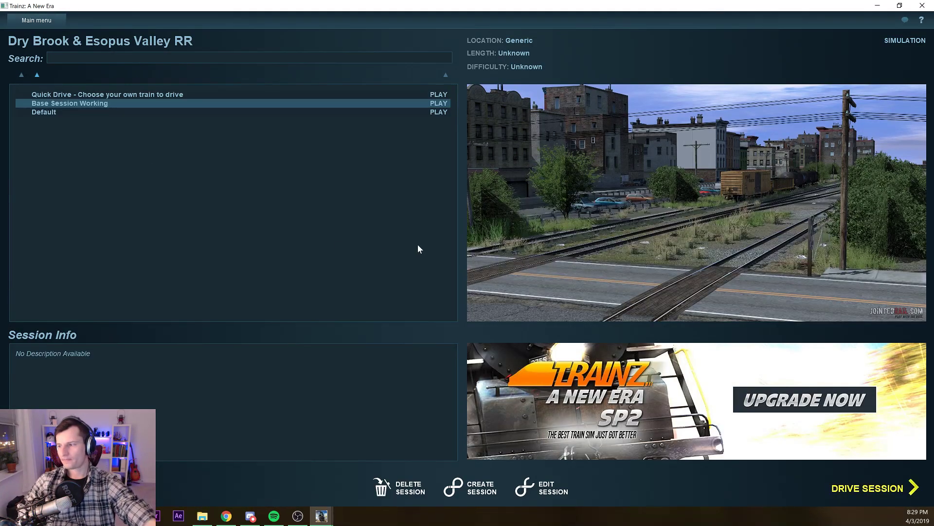
click(554, 488)
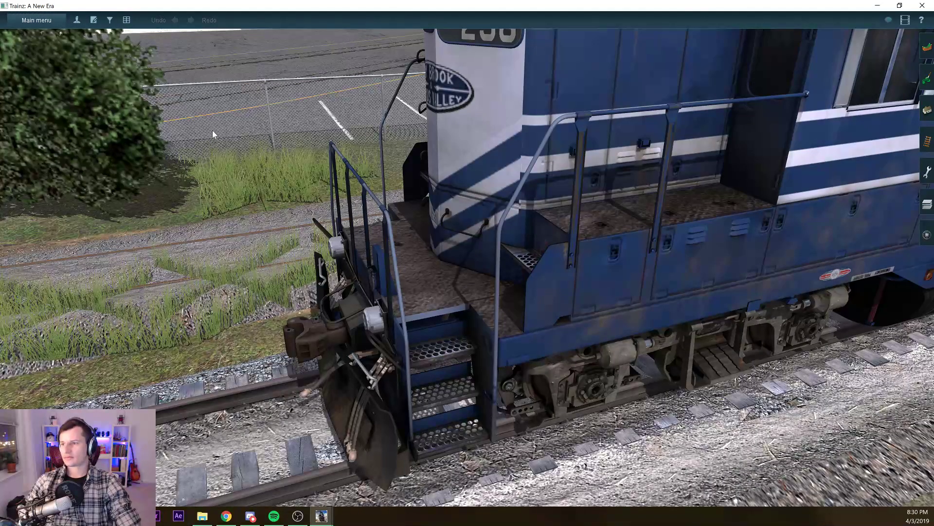
drag(212, 130, 248, 125)
scroll(247, 128, down, 1)
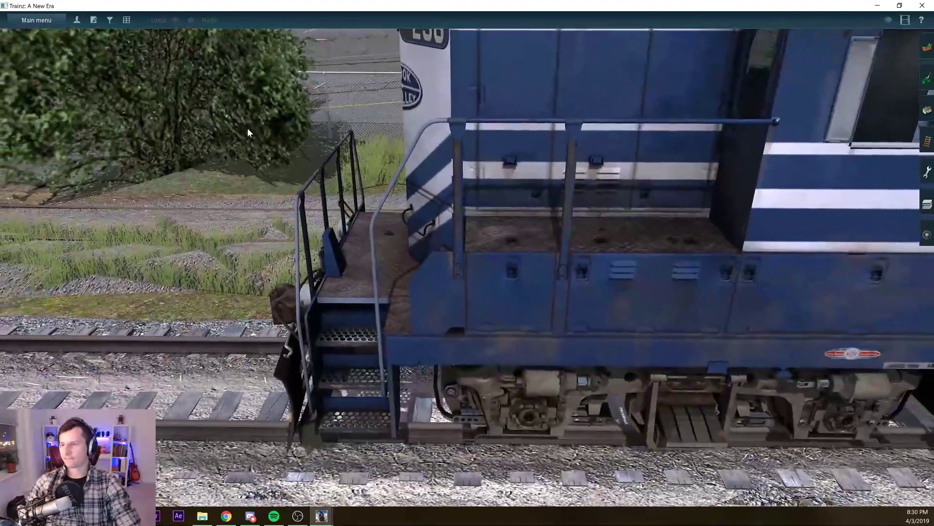
scroll(251, 130, down, 4)
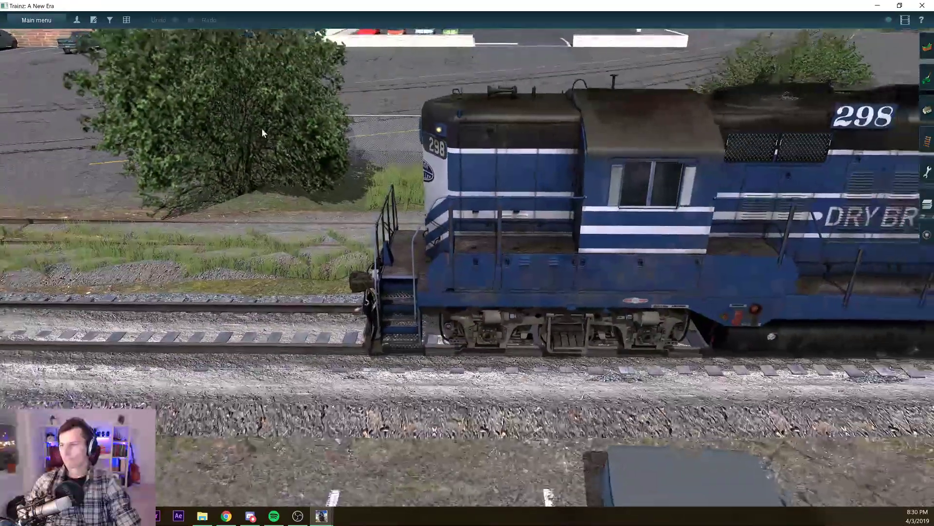
key(d)
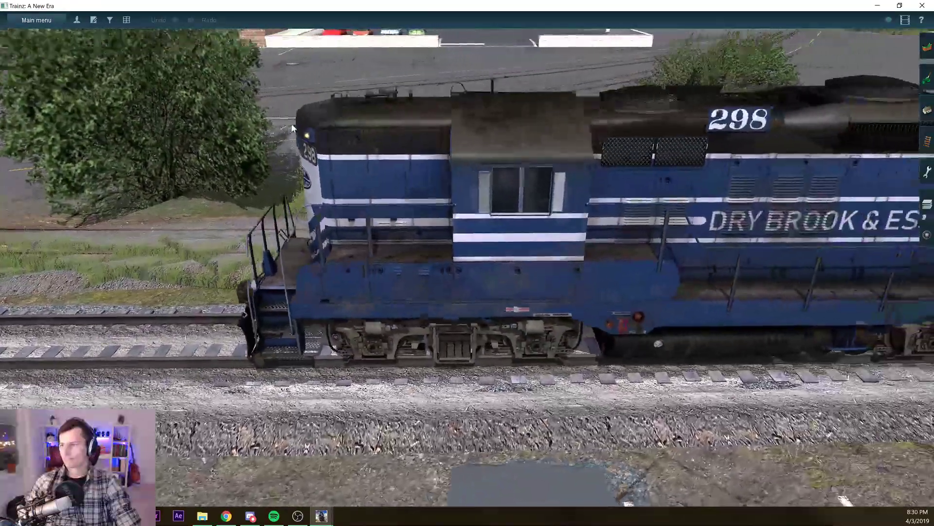
key(Right)
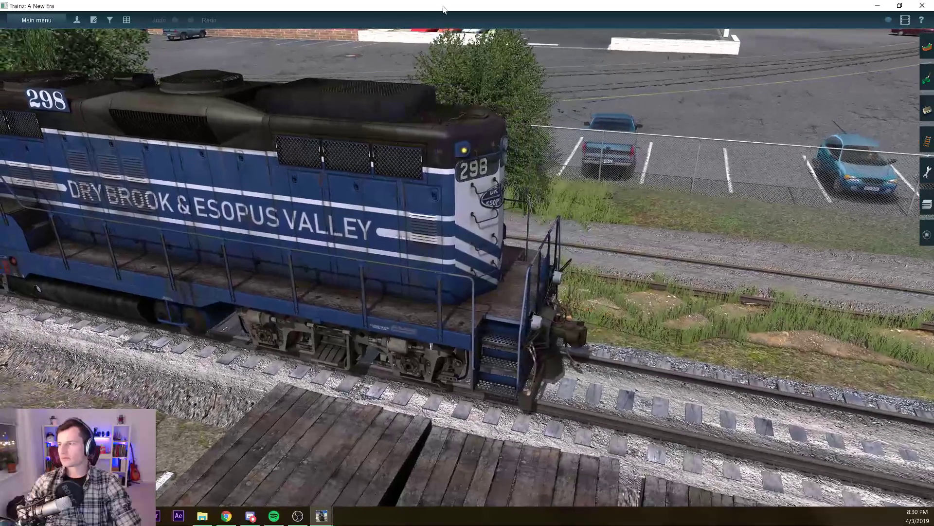
key(F7)
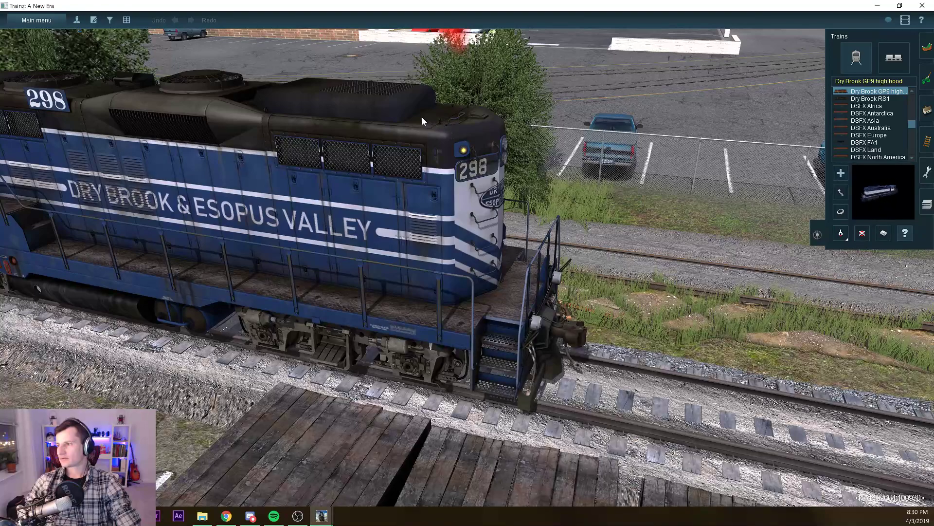
right_click(191, 181)
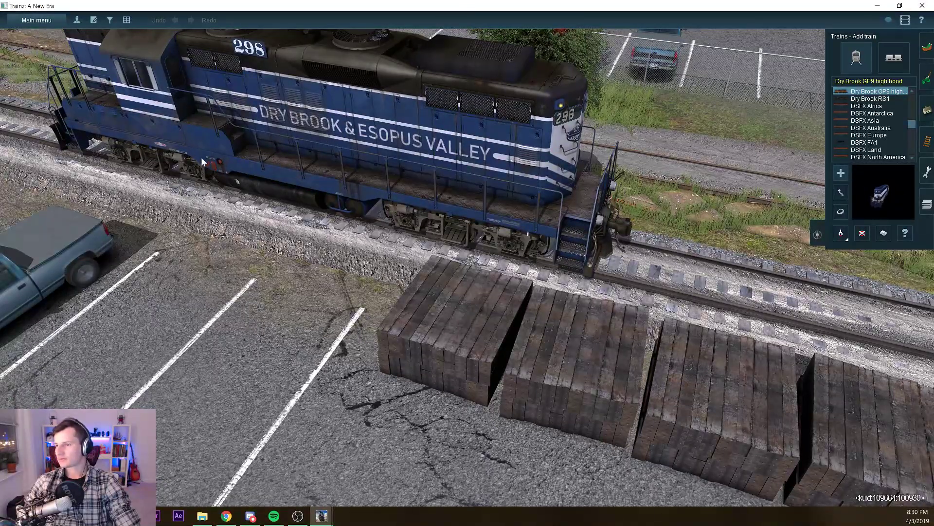
Return to Content Manager, move the dependency list clear of the locomotive list and select Dry Brook GP9 high hood
key(alt+Tab)
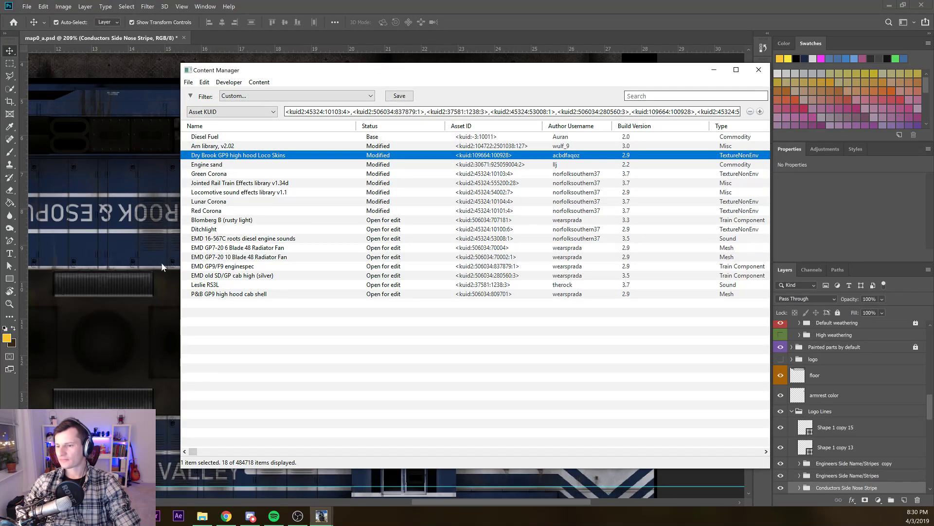
mouse_move(321, 517)
click(336, 490)
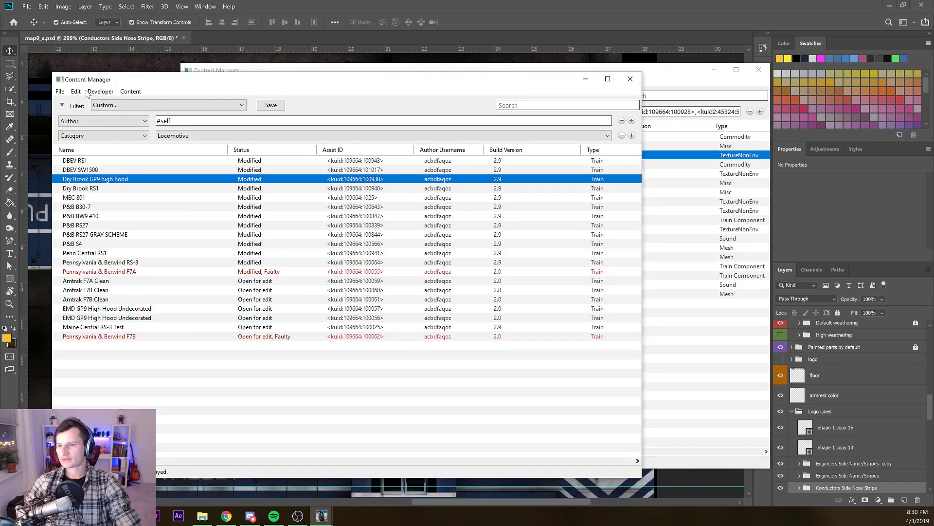
click(736, 389)
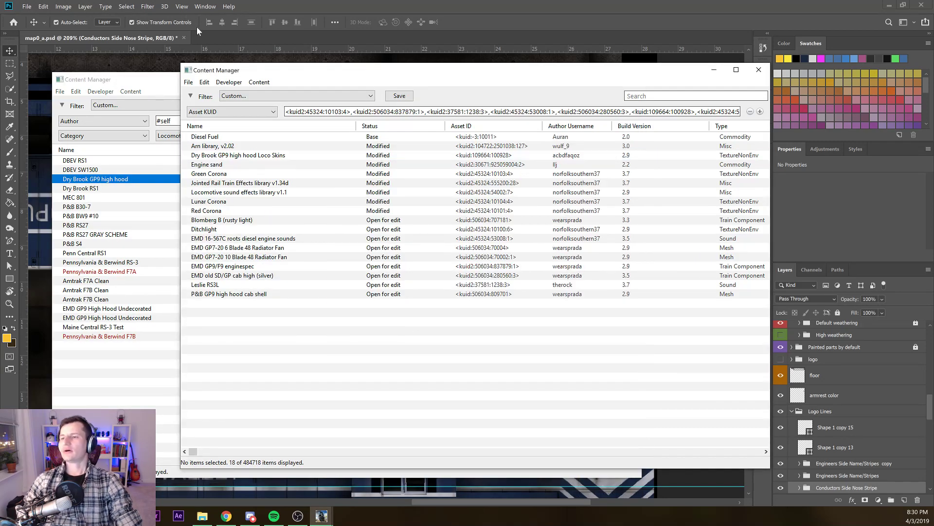
mouse_move(402, 73)
mouse_down()
mouse_move(493, 40)
mouse_move(506, 53)
mouse_up()
click(85, 209)
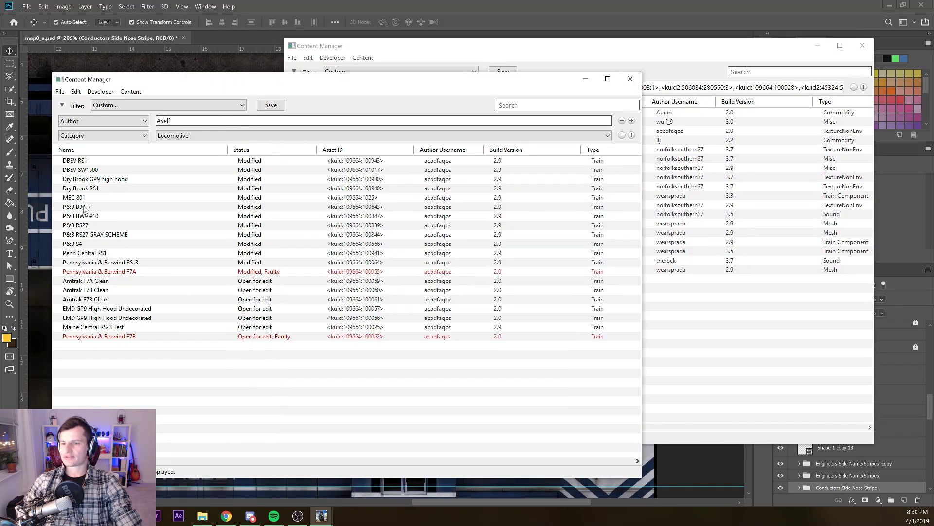
click(140, 181)
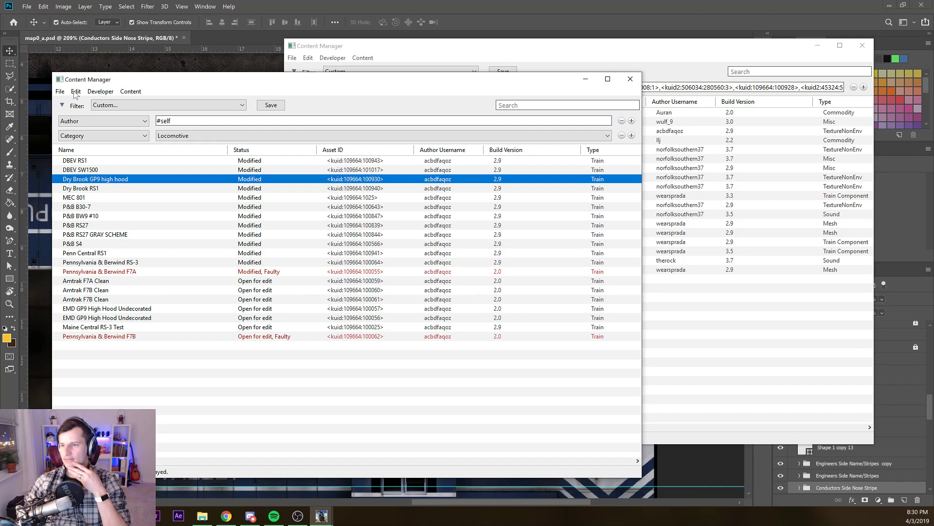
Select Dry Brook GP9 high hood Loco Skins in the dependency list and open its asset folder in Explorer
click(709, 411)
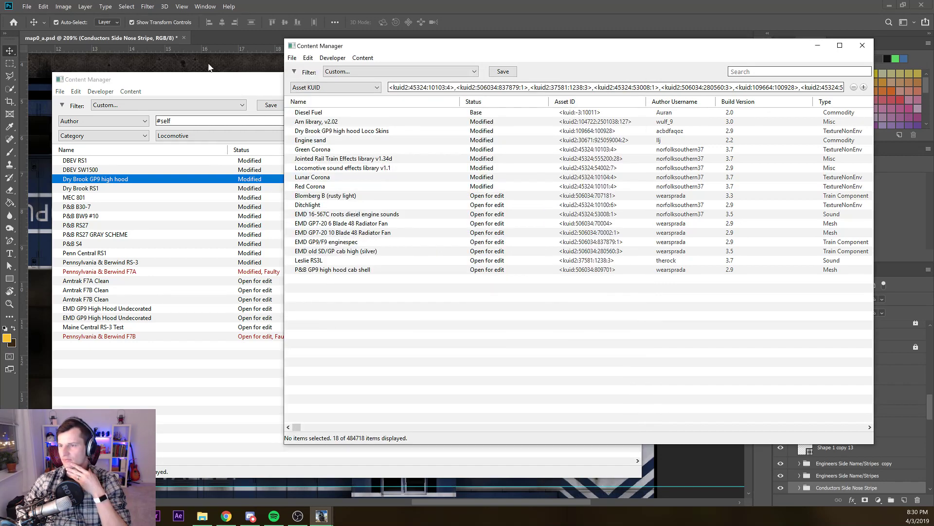
click(325, 132)
right_click(325, 133)
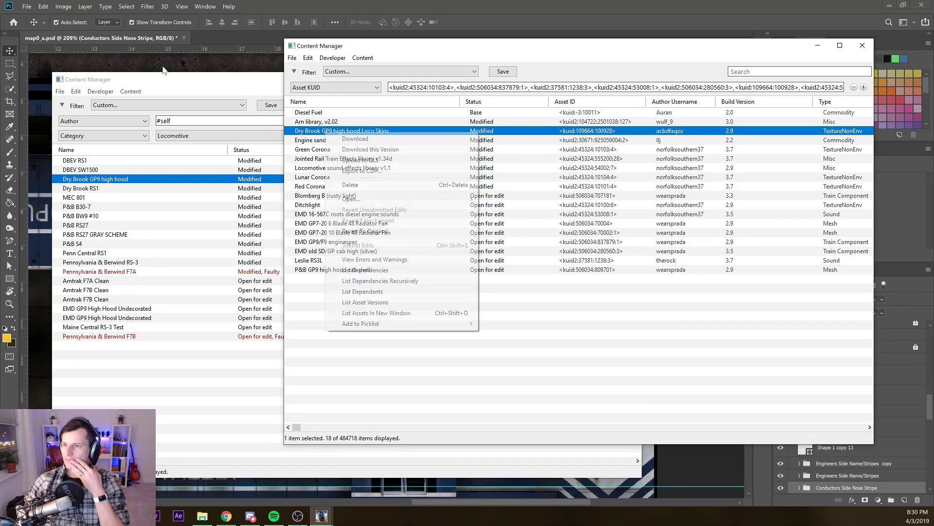
key(Down)
key(Down)
key(Down)
key(Down)
key(Down)
key(Down)
key(Right)
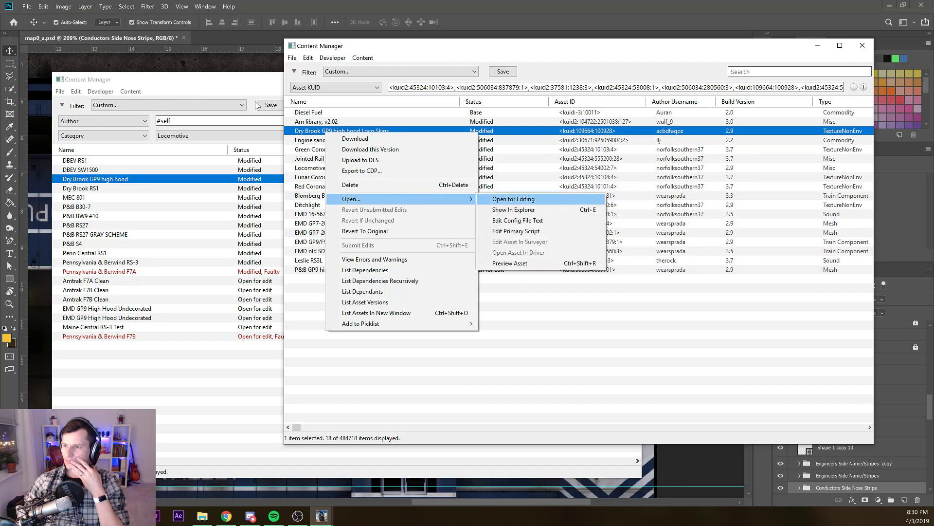
key(Down)
key(Return)
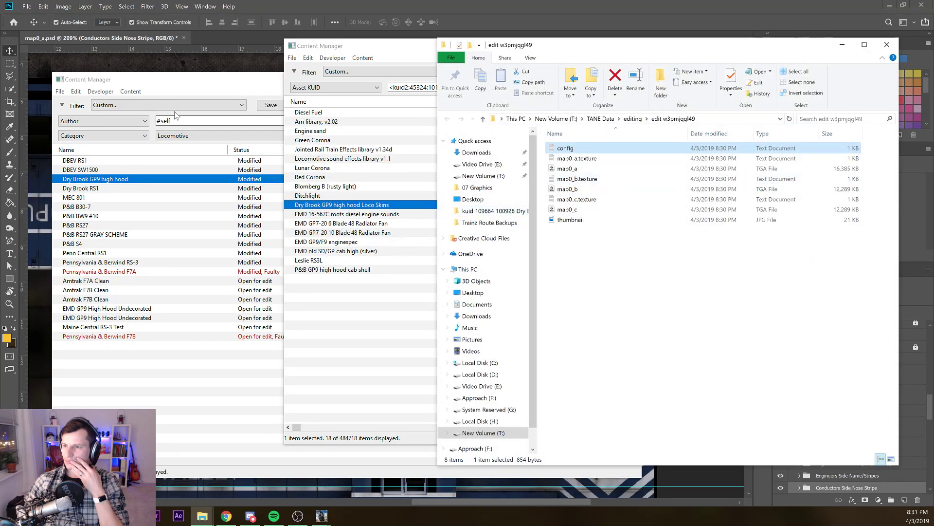
click(887, 45)
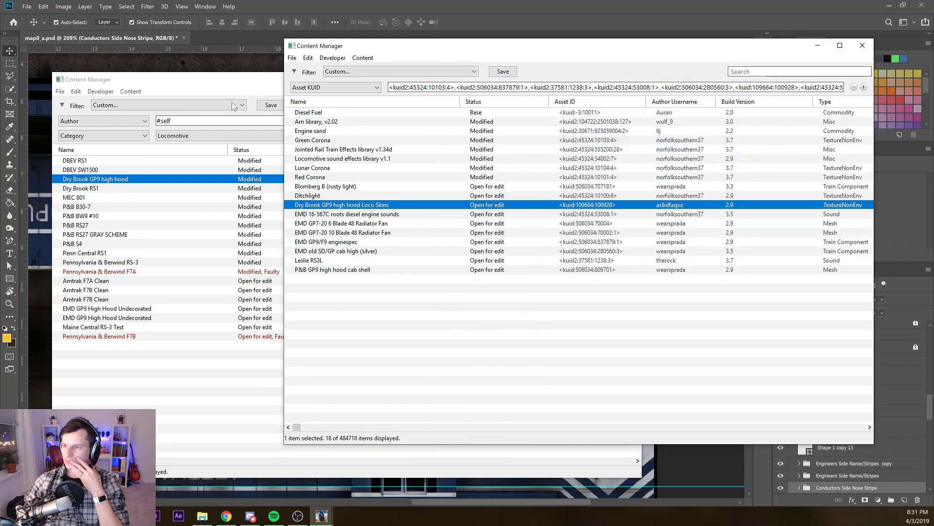
right_click(464, 205)
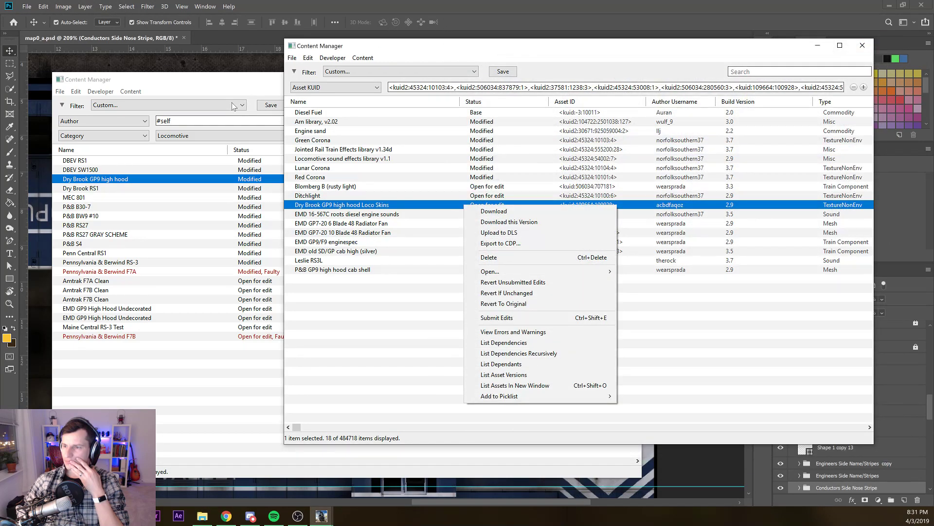
key(Escape)
key(Down)
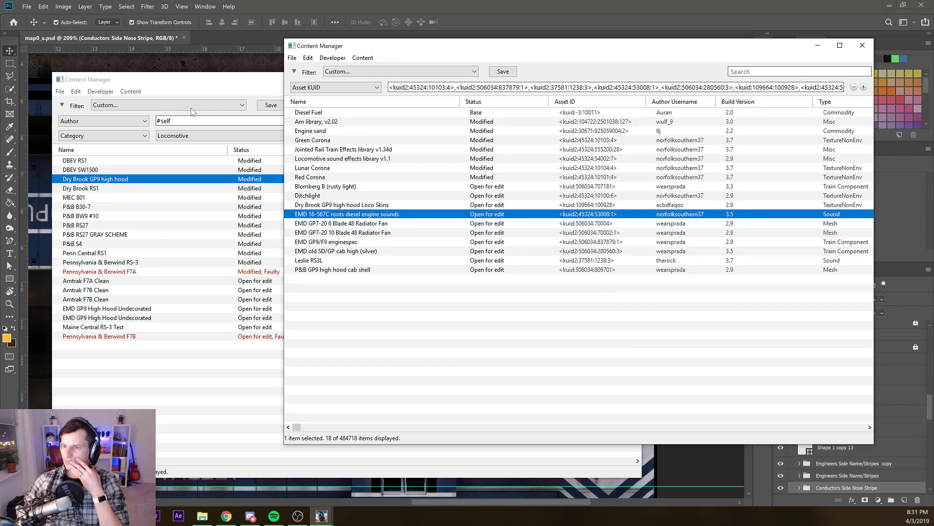
key(Up)
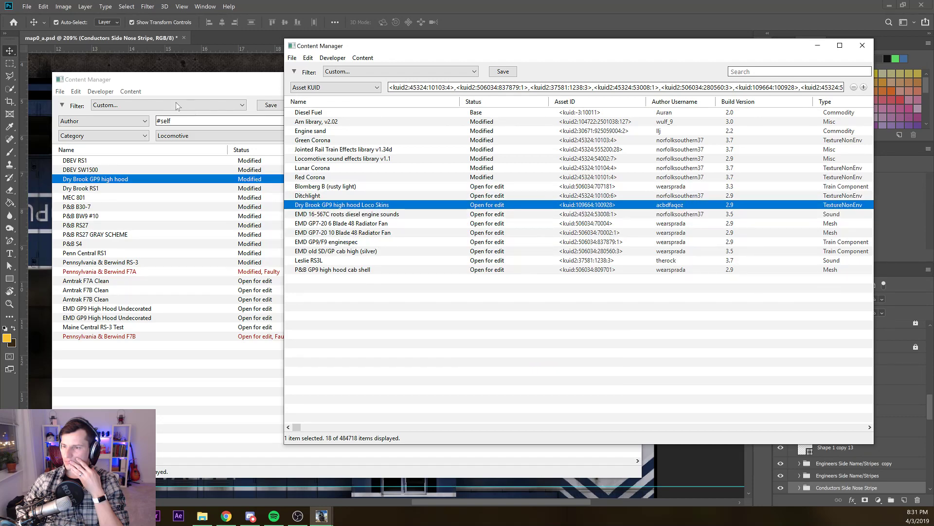
Open the Dry Brook GP9 high hood Loco Skins asset for editing
key(shift+F10)
key(Down)
key(Down)
key(Down)
key(Down)
key(Down)
key(Right)
key(Down)
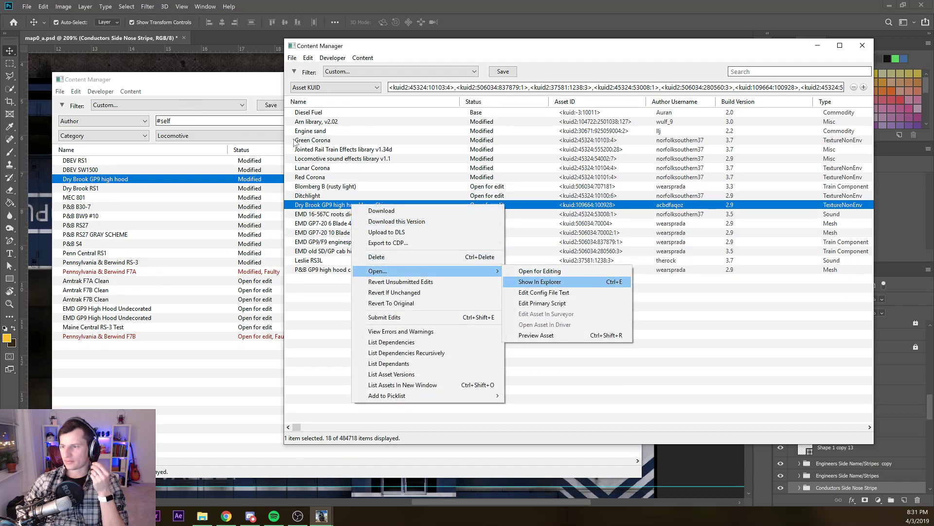
key(Up)
key(Return)
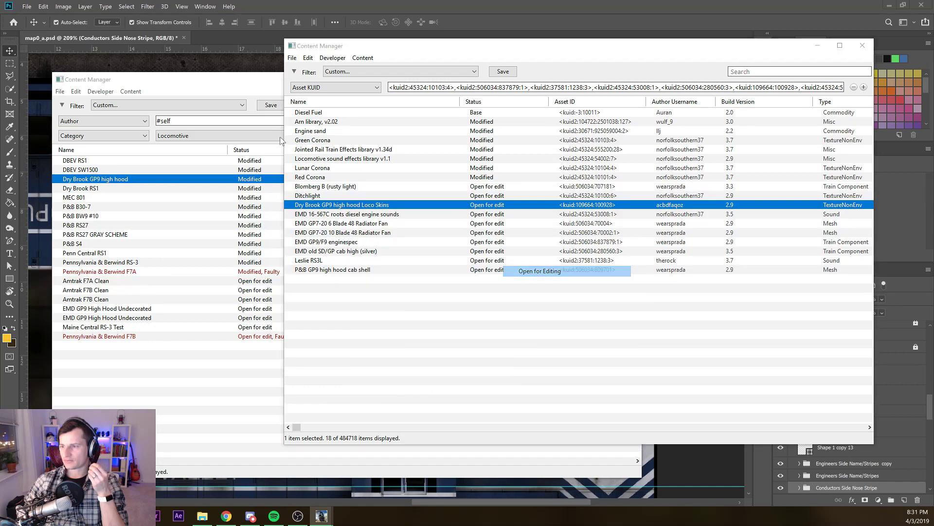
Show the Dry Brook GP9 high hood Loco Skins asset's editing folder in Explorer
key(shift+F10)
key(Down)
key(Down)
key(Down)
key(Down)
key(Down)
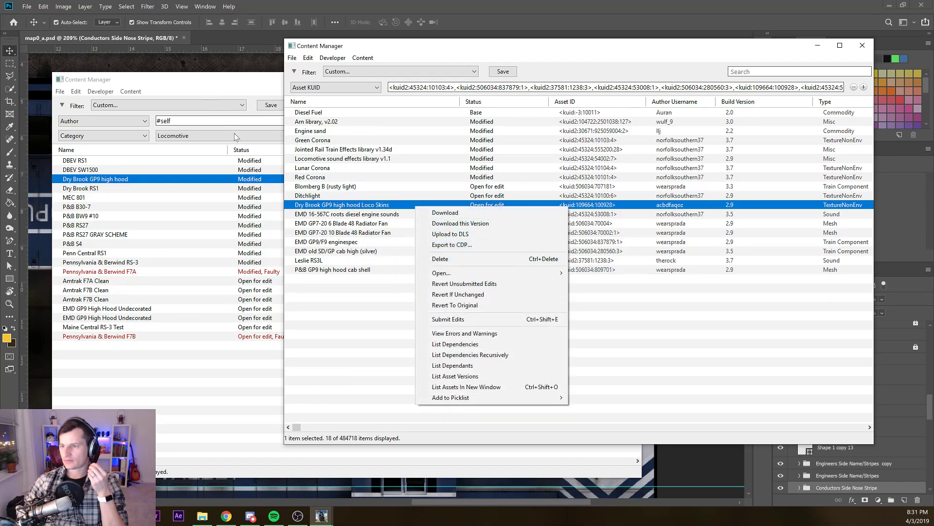
key(Right)
key(Down)
key(Return)
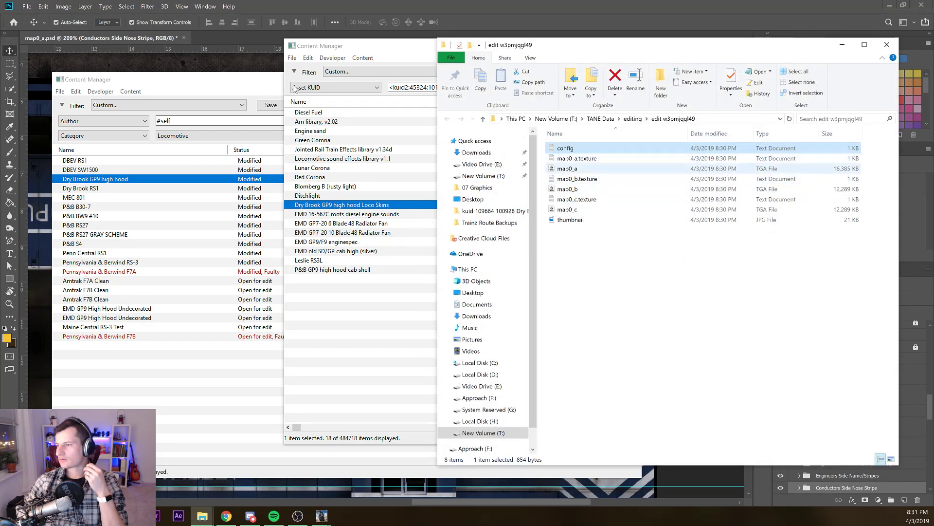
Open the map0_a TGA texture in Photoshop, return to map0_a.psd and close the TGA document
double_click(586, 169)
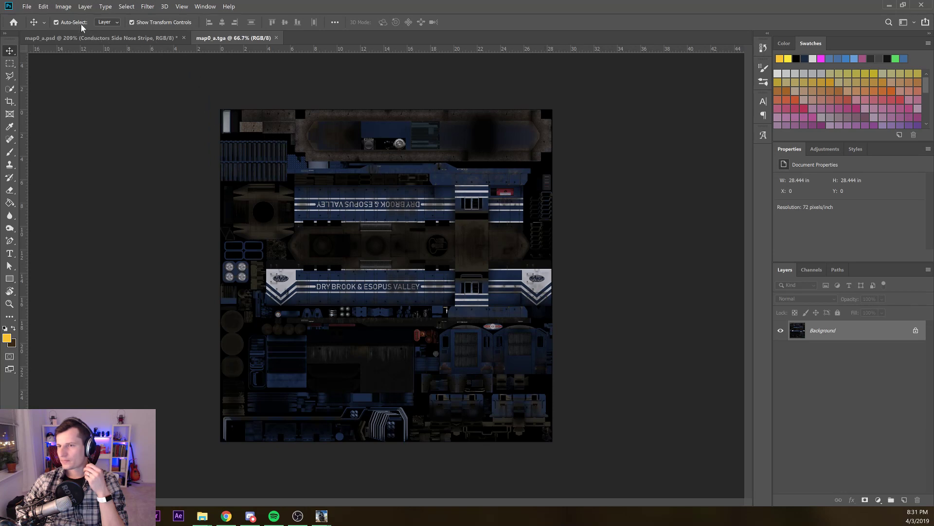
click(92, 38)
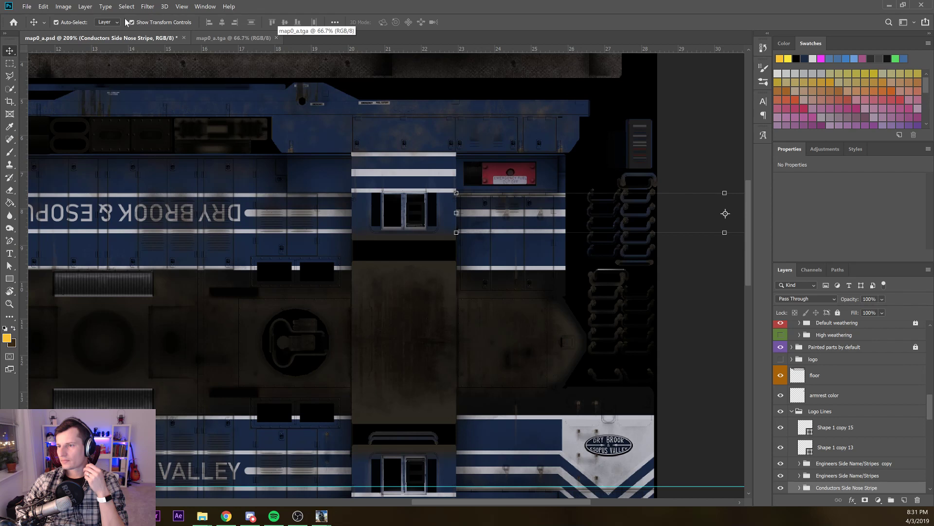
click(276, 38)
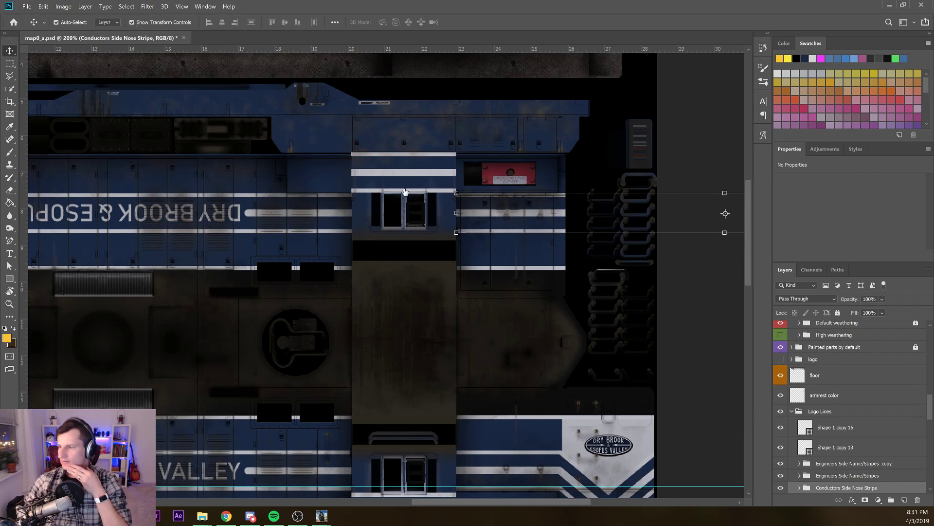
Hide the Weathered layer group in map0_a.psd
scroll(809, 385, up, 2)
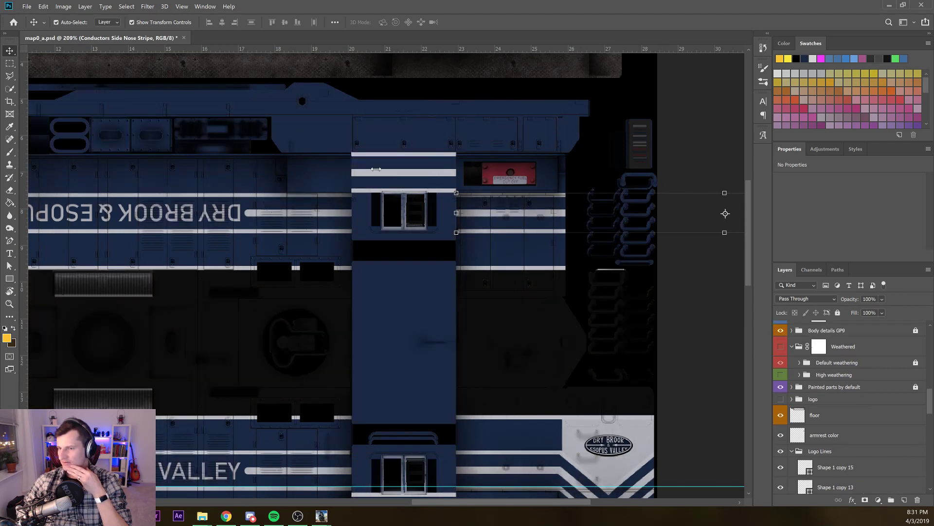
scroll(136, 121, down, 3)
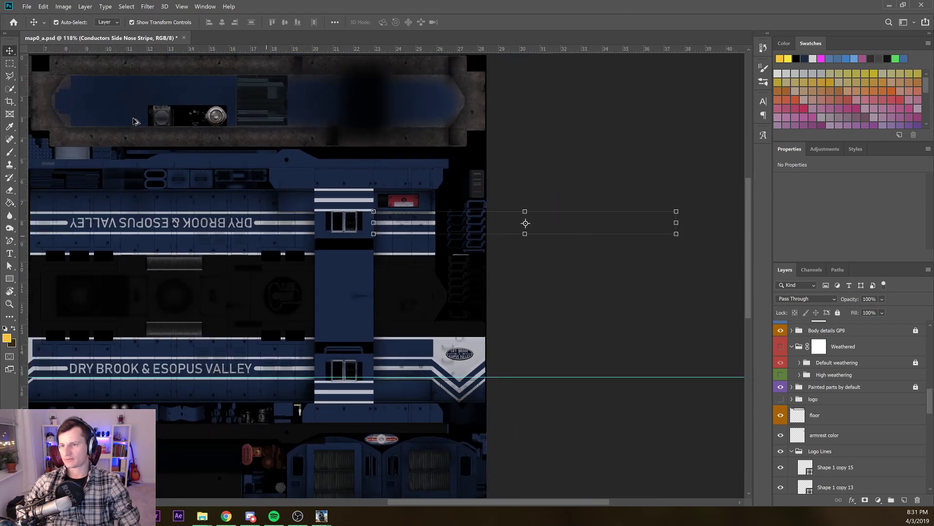
scroll(136, 122, down, 1)
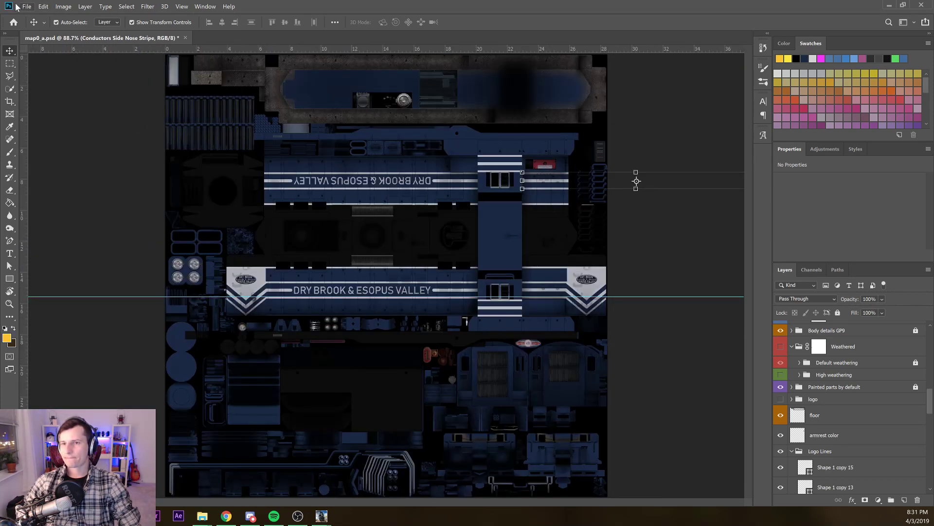
Close the empty Dry Brook GP9 folder window, copy the path of the edit w3pmjqgl49 folder and close its window
click(202, 516)
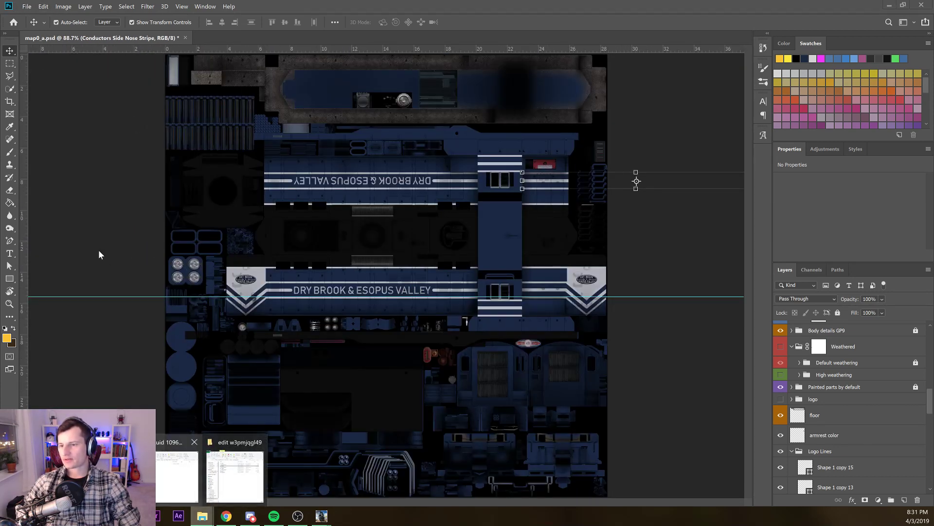
mouse_move(243, 479)
key(Left)
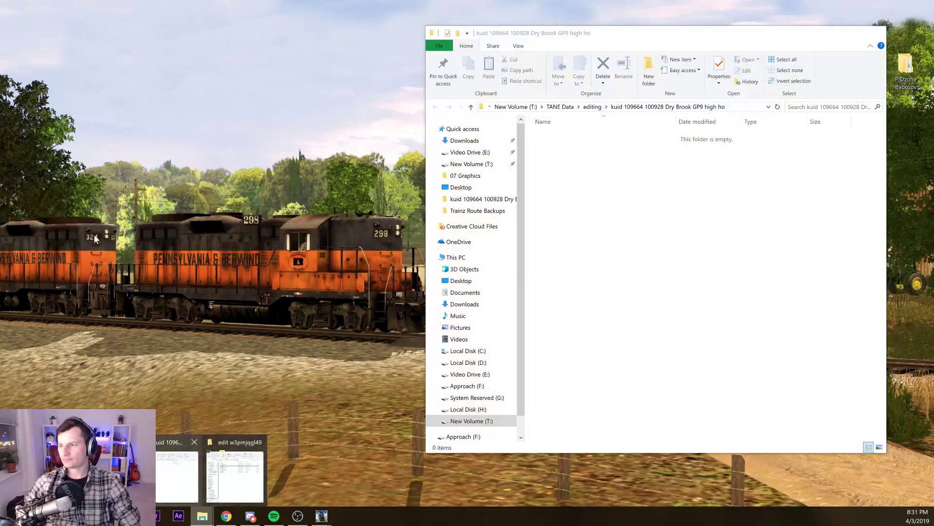
click(195, 442)
click(196, 466)
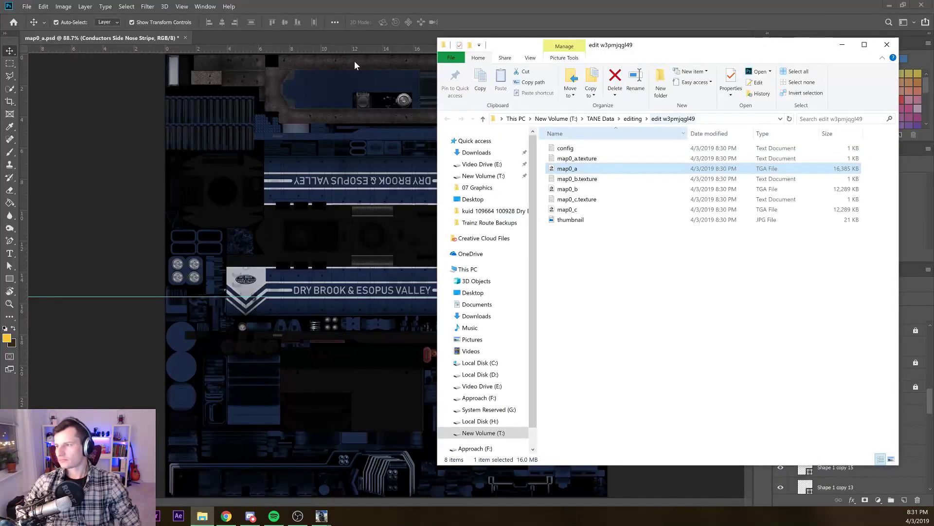
click(708, 120)
key(ctrl+c)
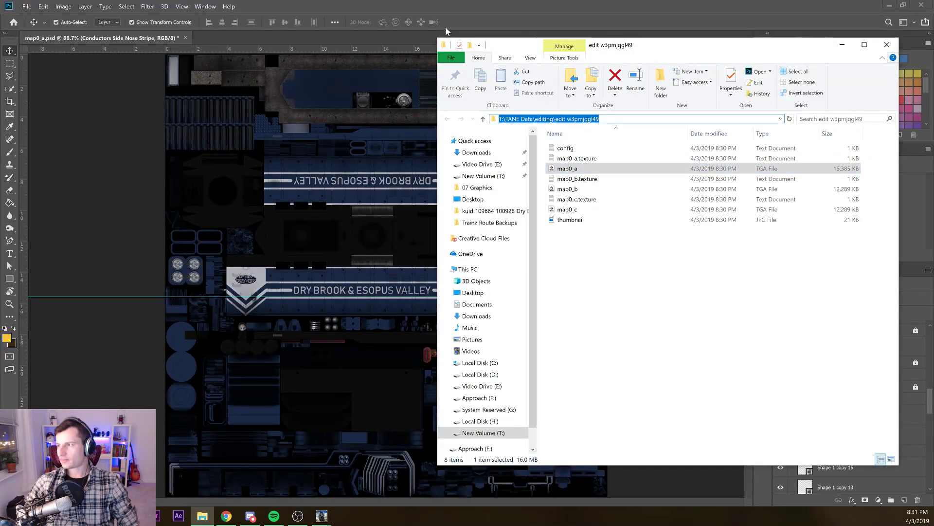
click(887, 45)
Save the livery as Targa file map0_a in T:\TANE Data\editing\edit w3pmjqgl49, replacing the existing texture
click(67, 93)
key(shift+ctrl+s)
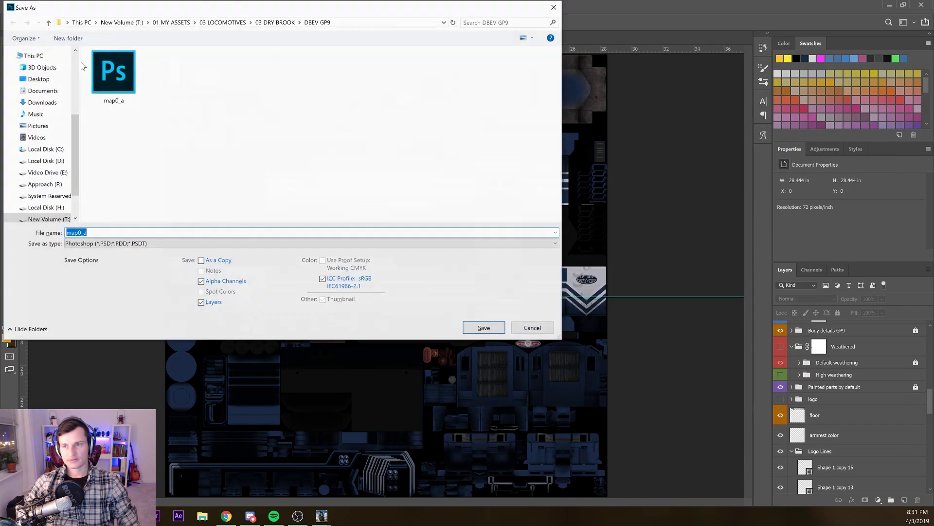
key(alt+d)
key(ctrl+v)
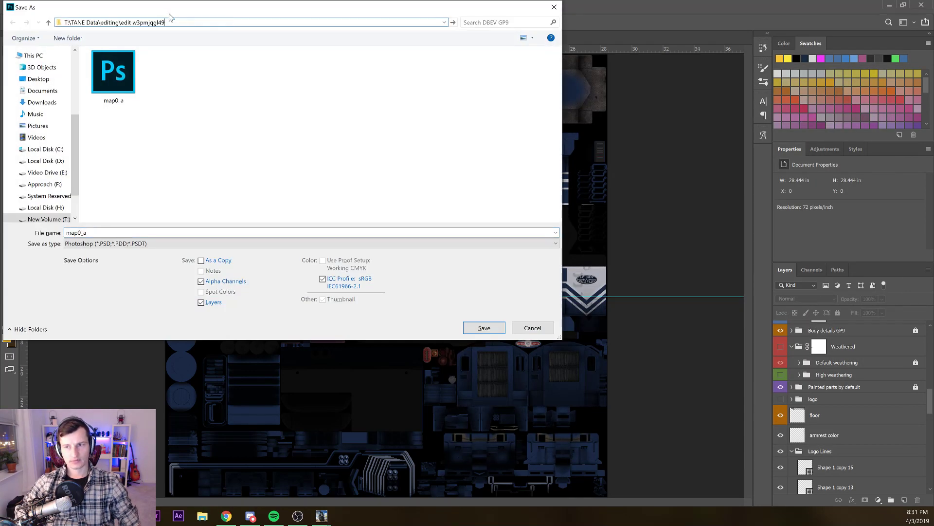
key(Return)
click(171, 244)
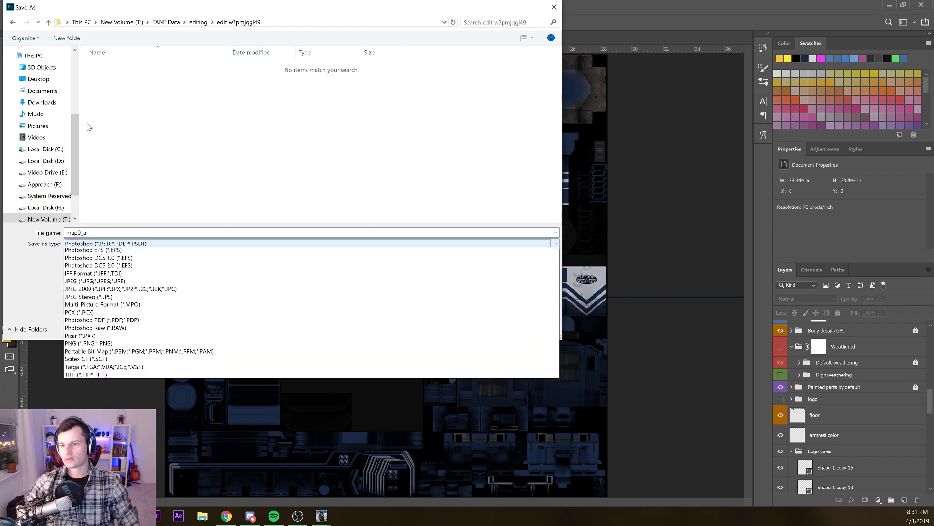
click(115, 408)
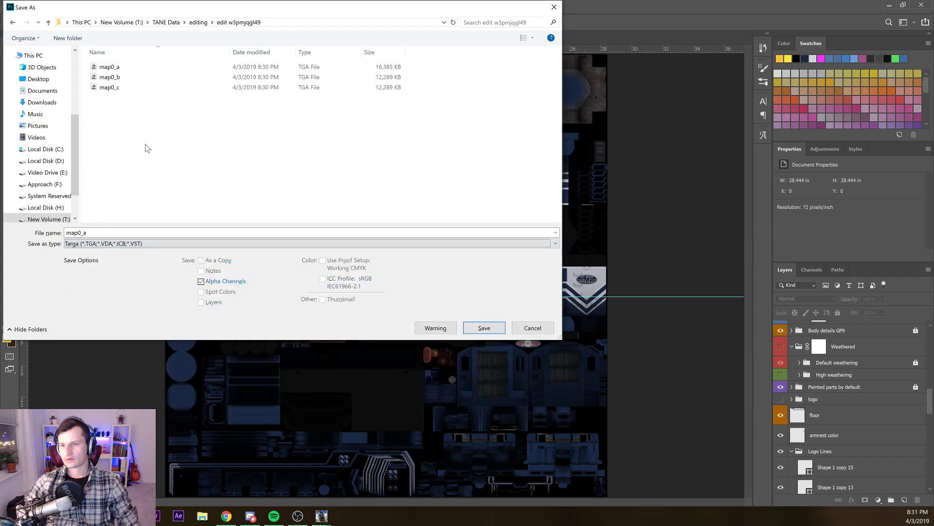
key(Return)
key(Left)
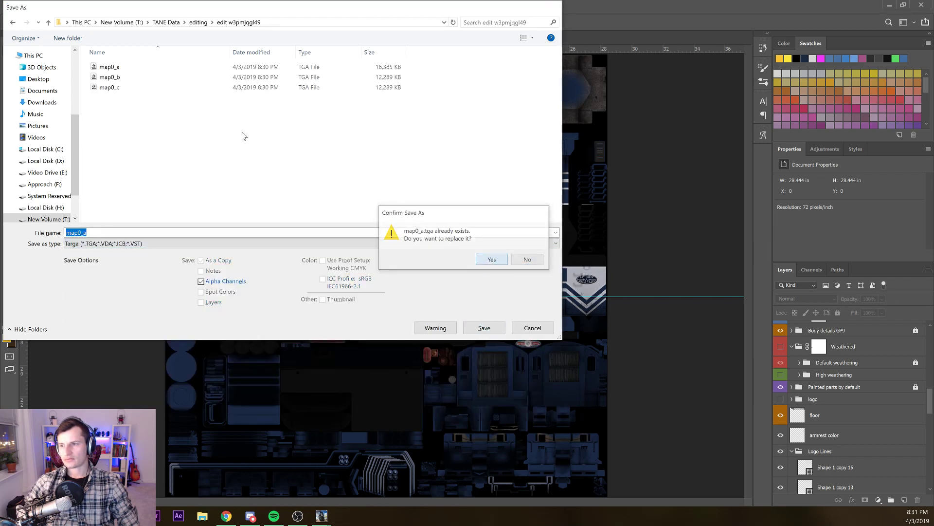
key(Return)
key(Return)
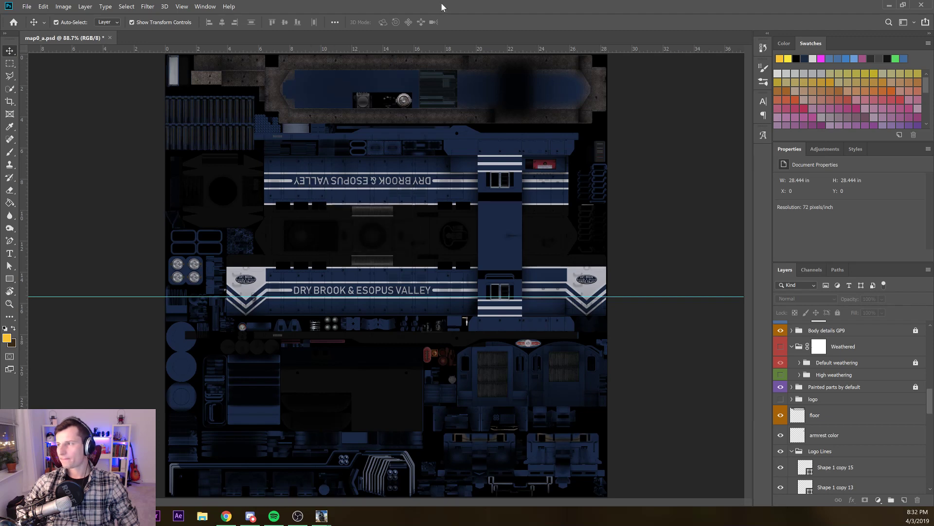
Switch to Content Manager and submit the edits of the Dry Brook GP9 high hood Loco Skins asset
click(889, 5)
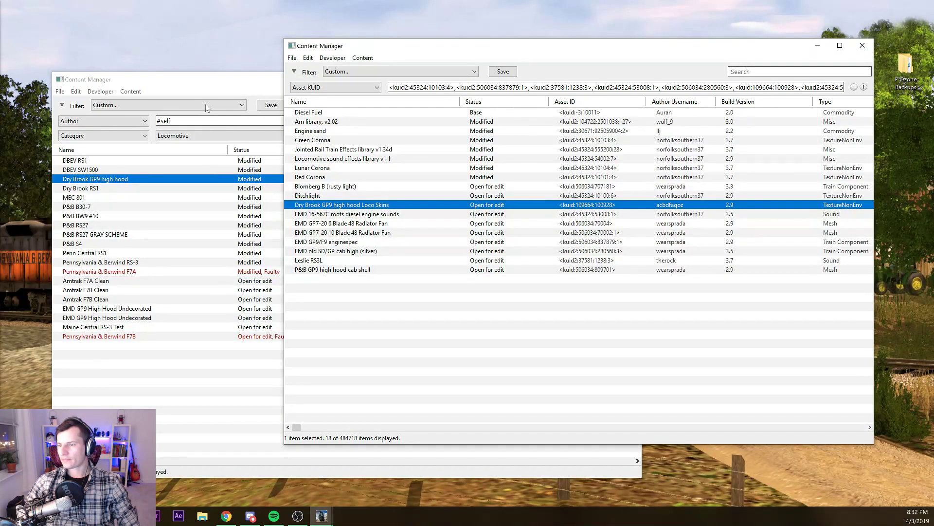
right_click(410, 204)
click(438, 318)
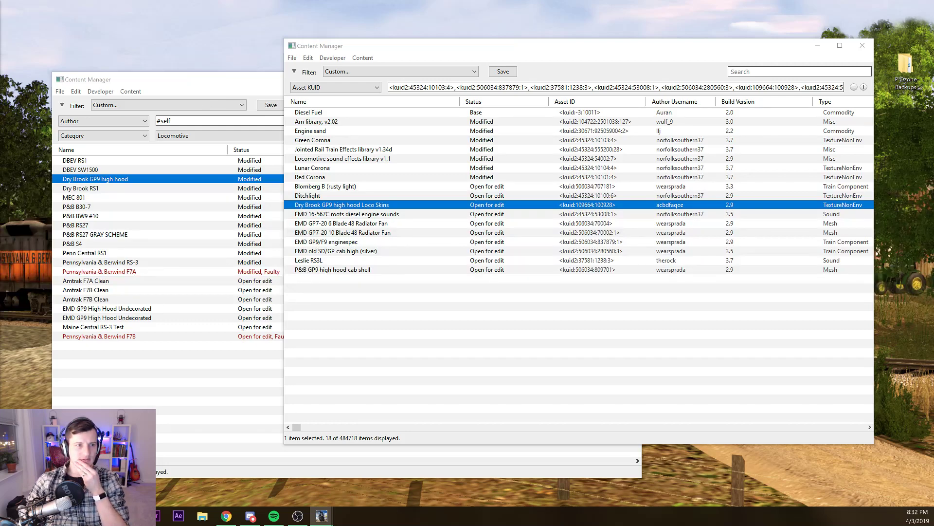
drag(290, 65, 159, 34)
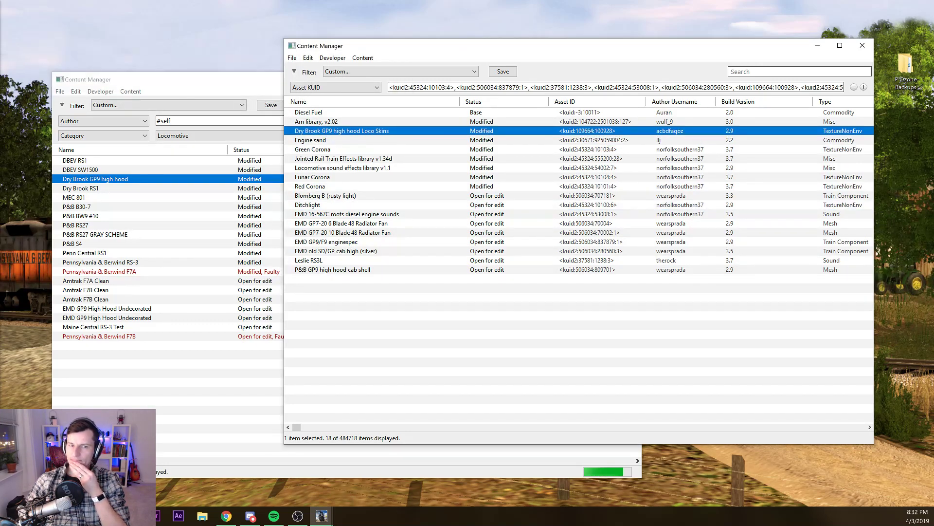
Switch to Trainz, open Base Session Working for editing and inspect the unweathered GP9's cab, side and nose stripes from both sides
key(alt+Tab)
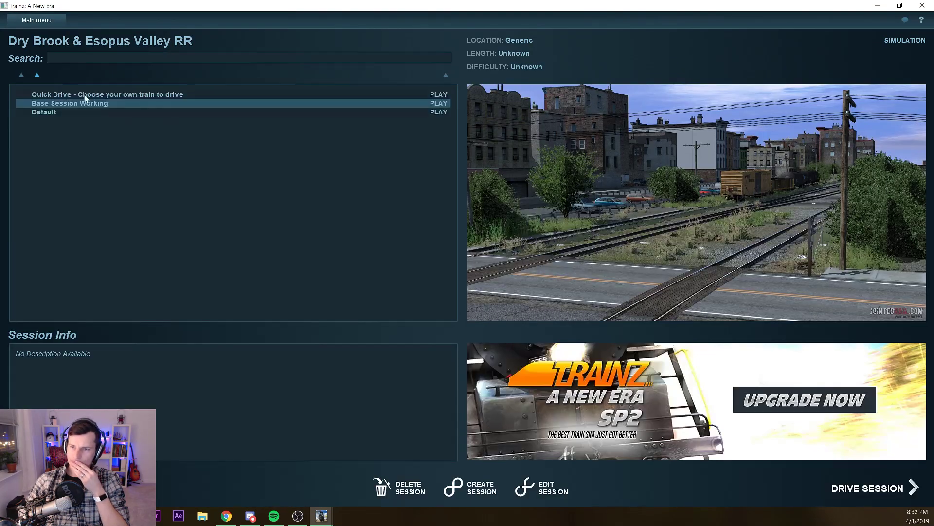
click(542, 487)
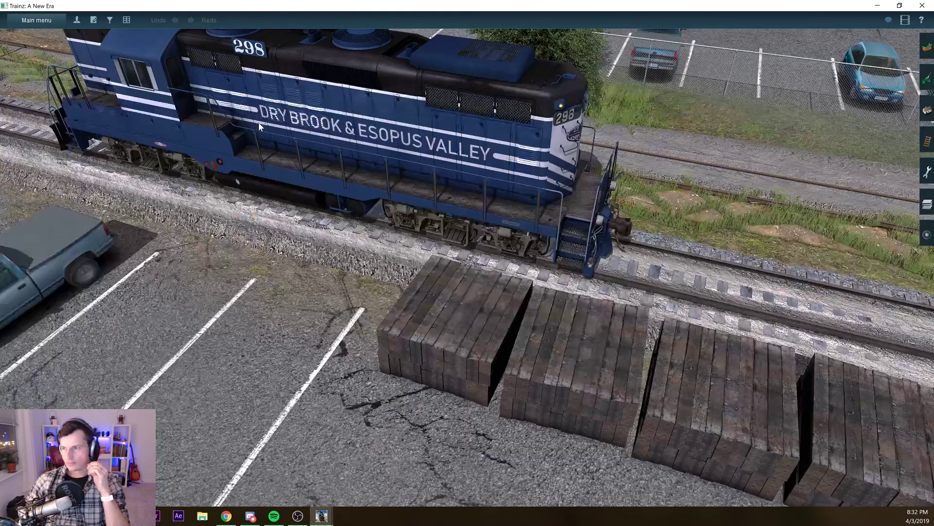
right_click(243, 127)
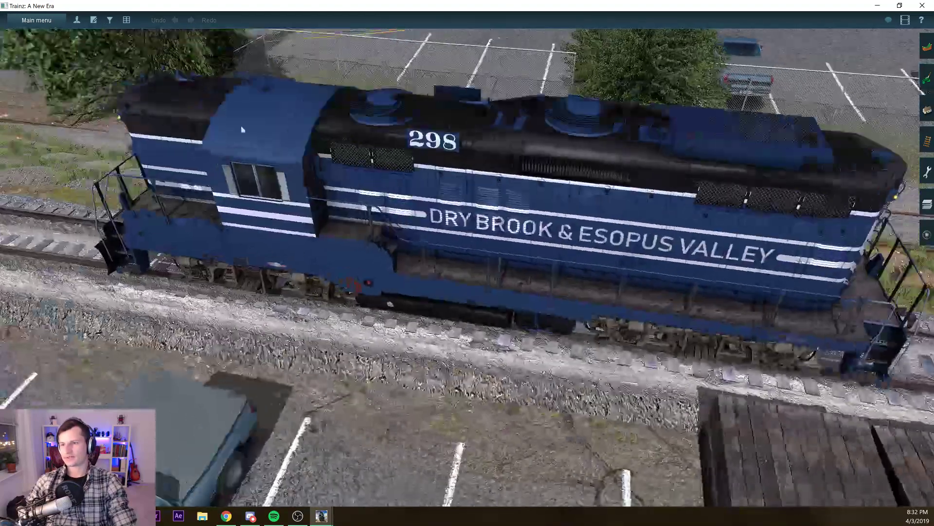
key(Left)
key(Left)
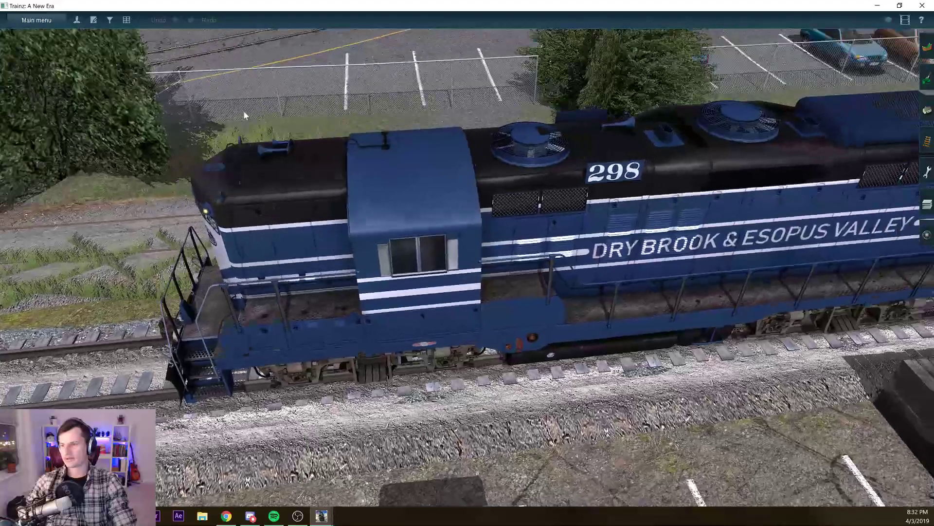
key(Left)
key(Down)
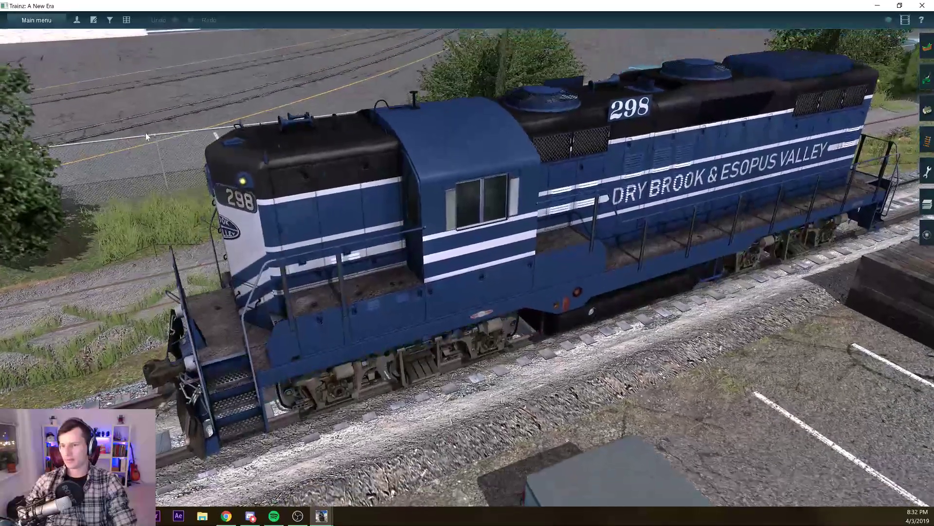
drag(145, 133, 267, 122)
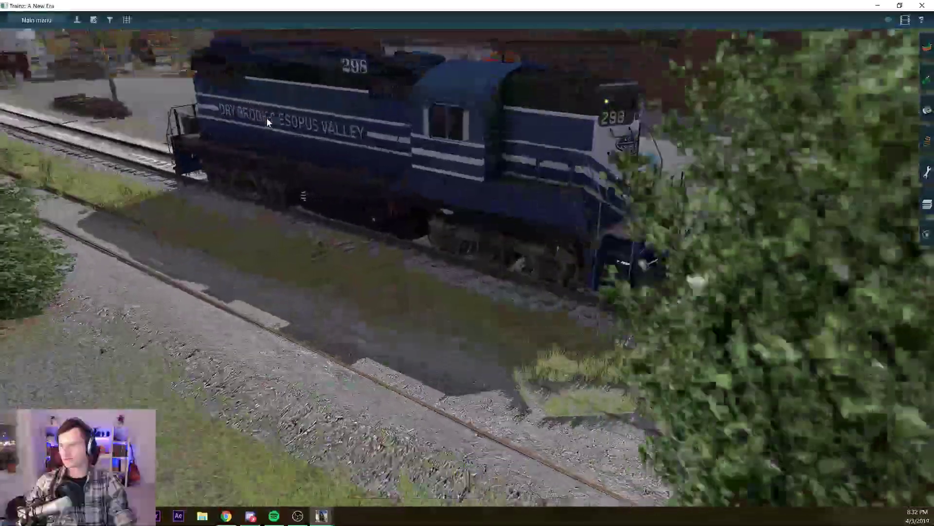
scroll(269, 119, up, 5)
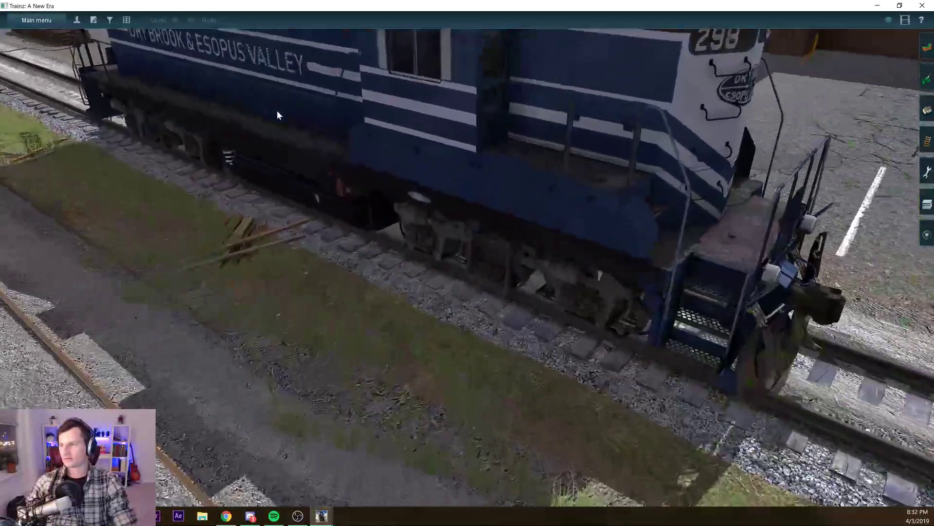
drag(283, 98, 364, 155)
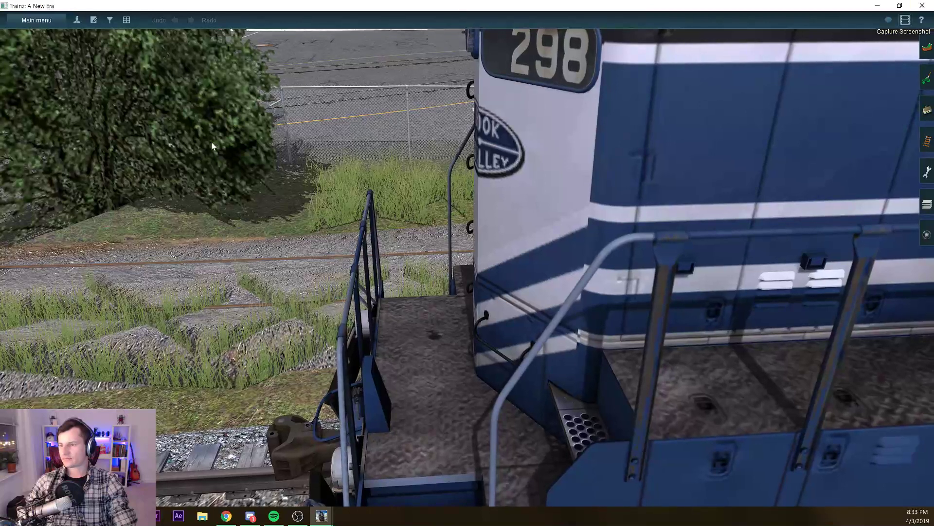
Switch back to map0_a in Photoshop and nudge the Engineers Side Name/Stripes copy group up by one pixel
key(alt+Tab)
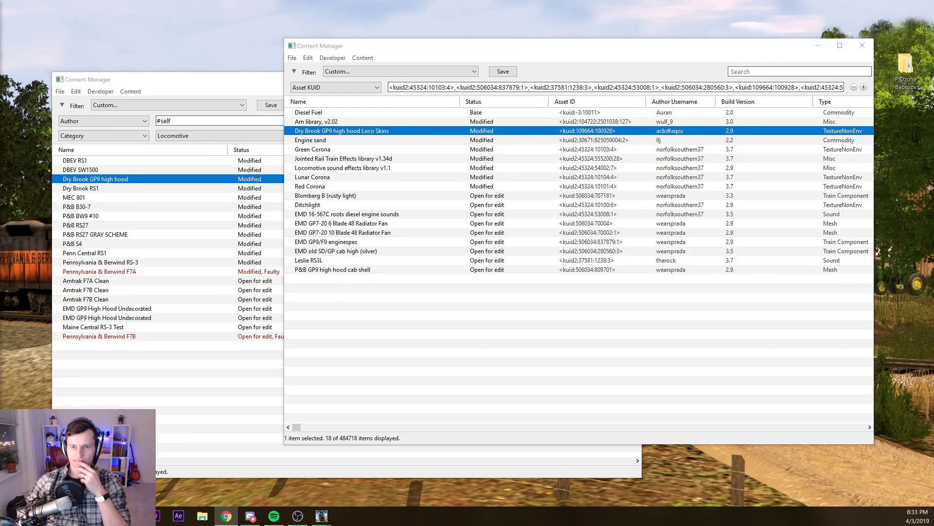
click(215, 182)
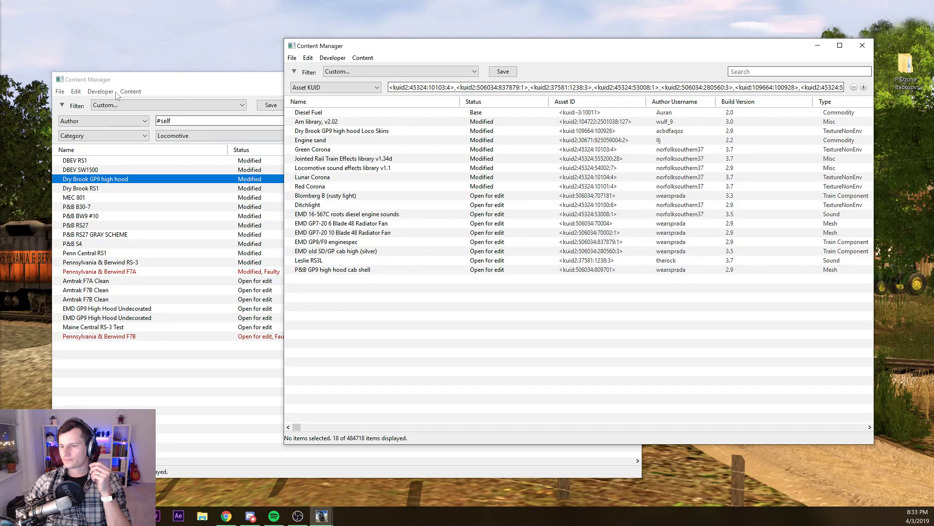
click(130, 516)
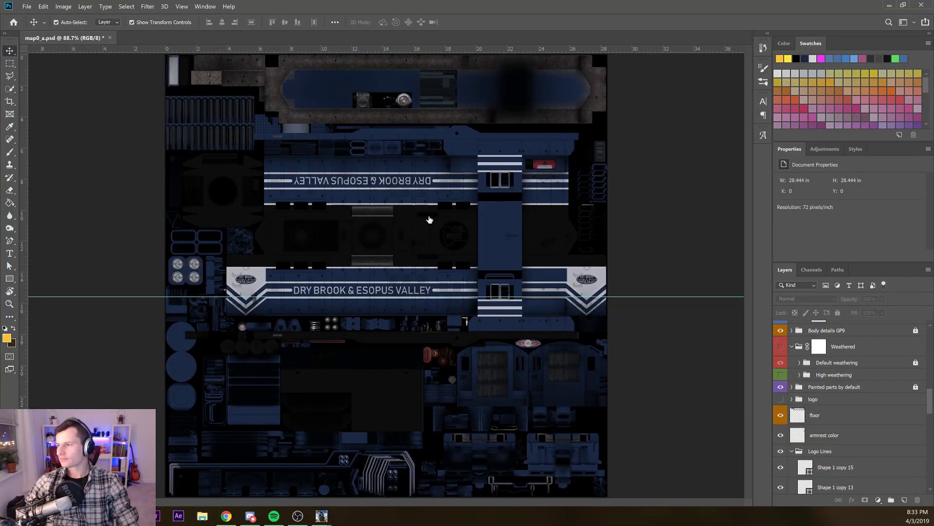
click(461, 181)
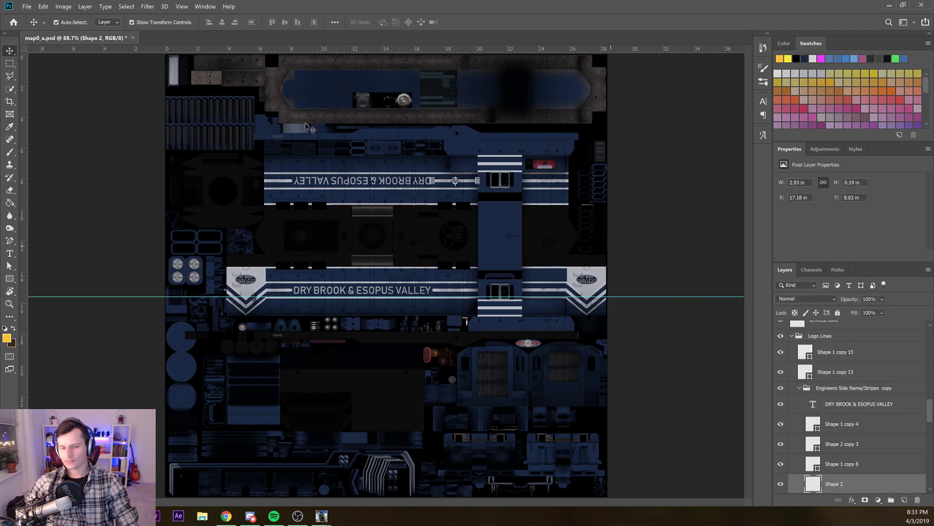
scroll(223, 88, up, 5)
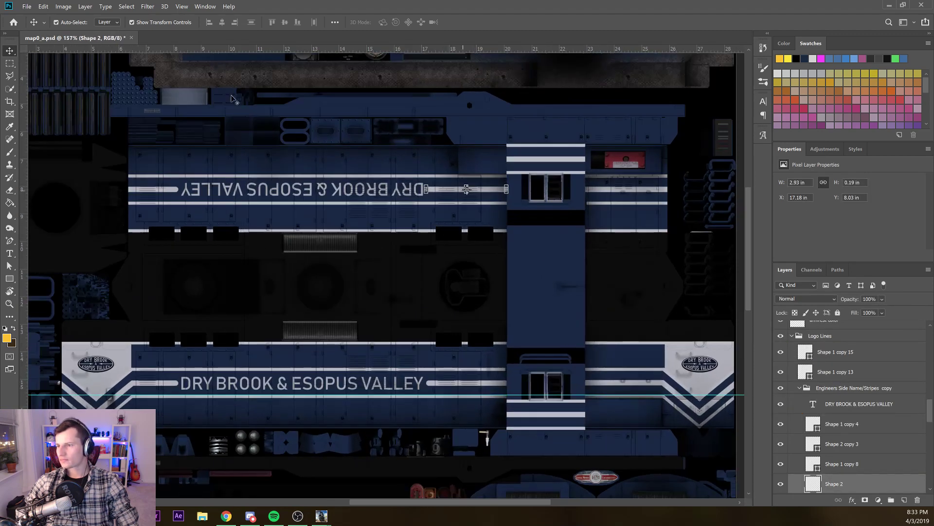
scroll(231, 99, up, 8)
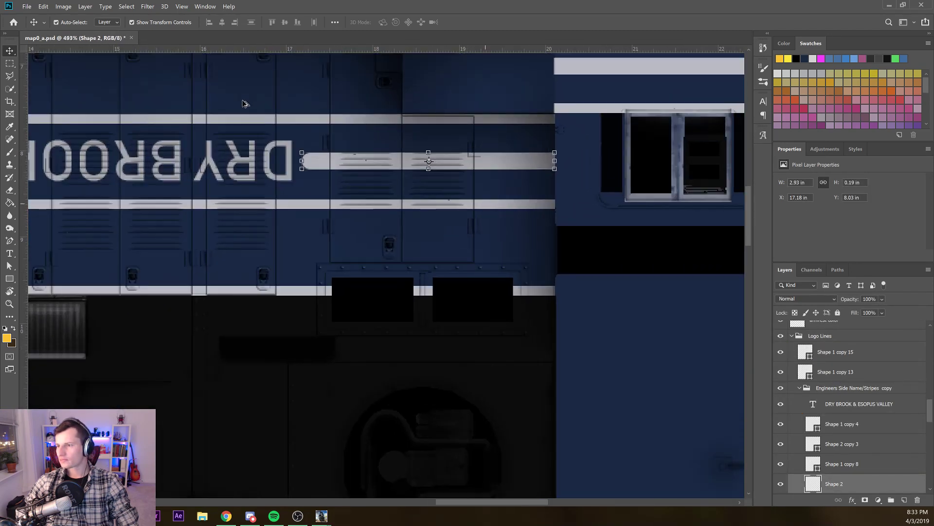
scroll(229, 59, up, 8)
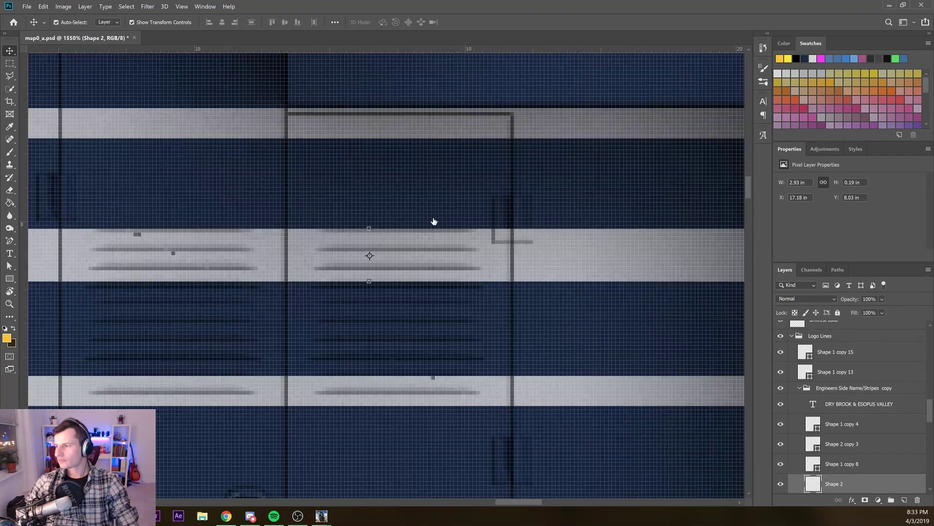
click(419, 197)
click(835, 388)
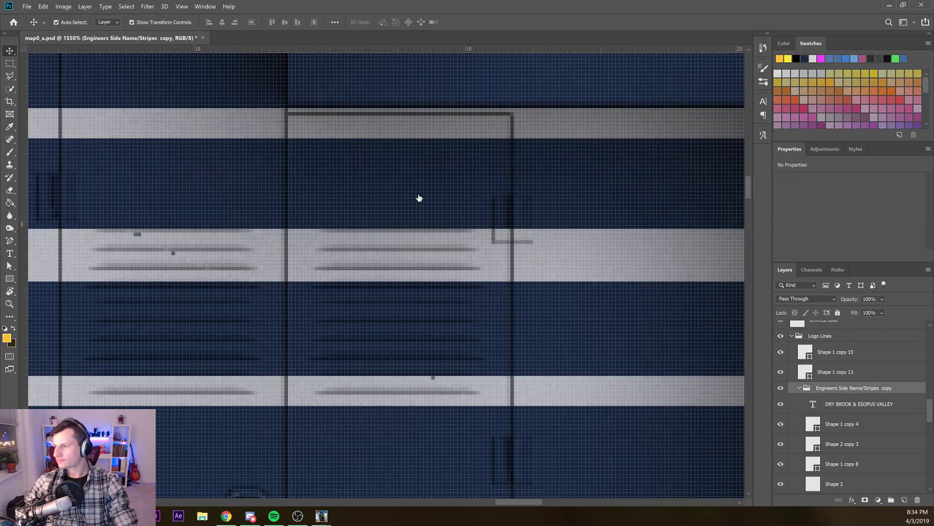
key(Up)
key(Up)
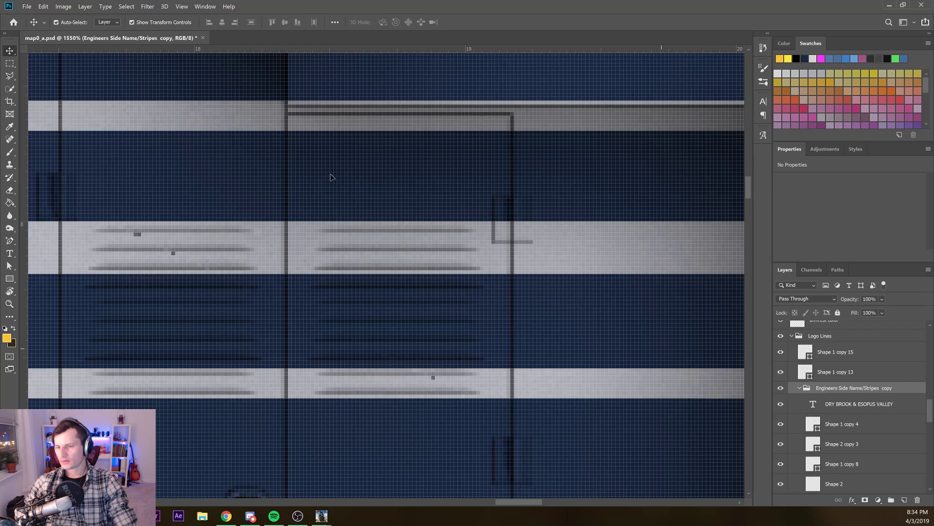
Nudge the Conductors Side Nose Stripe group beside the cab up by one pixel
scroll(206, 115, down, 3)
scroll(206, 115, down, 1)
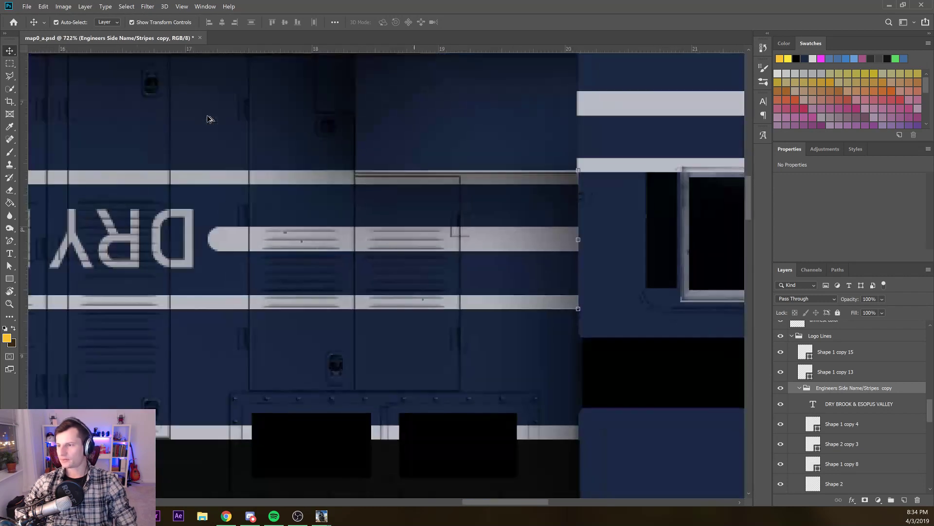
drag(317, 102, 105, 114)
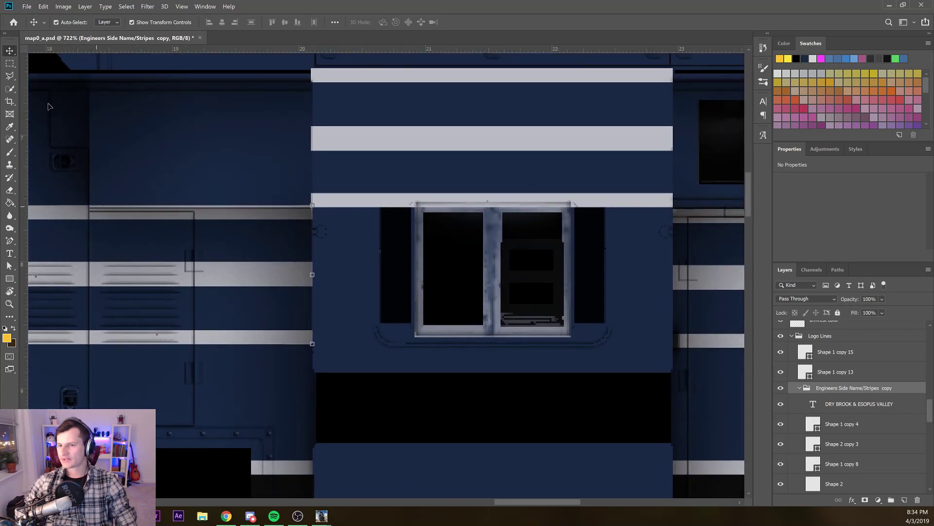
drag(341, 103, 94, 130)
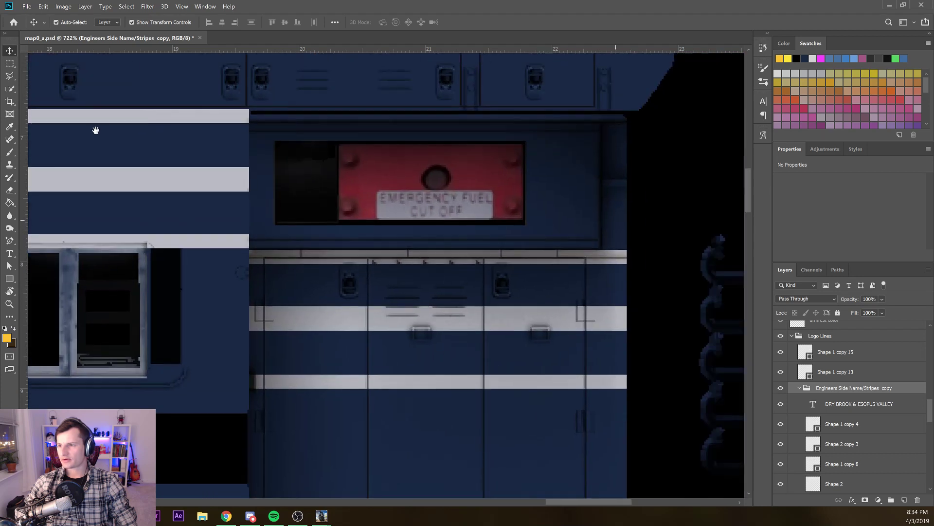
click(380, 316)
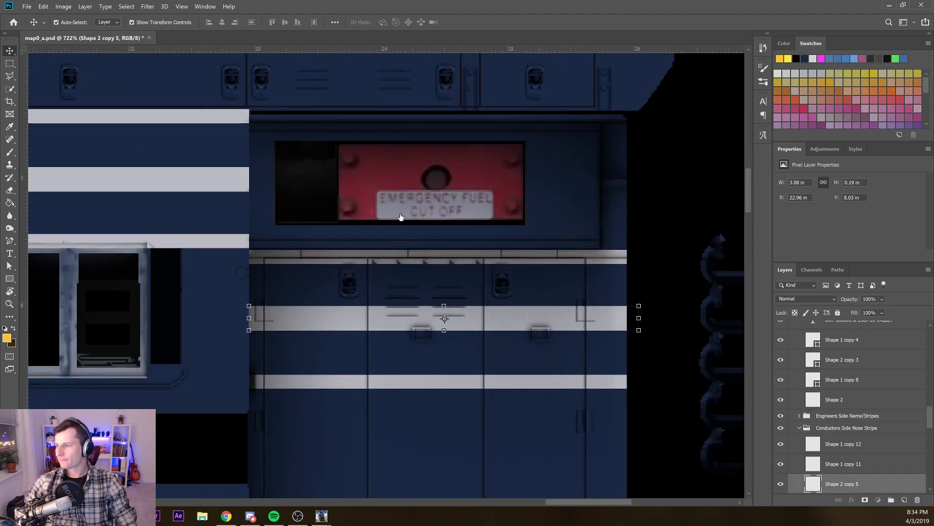
click(799, 428)
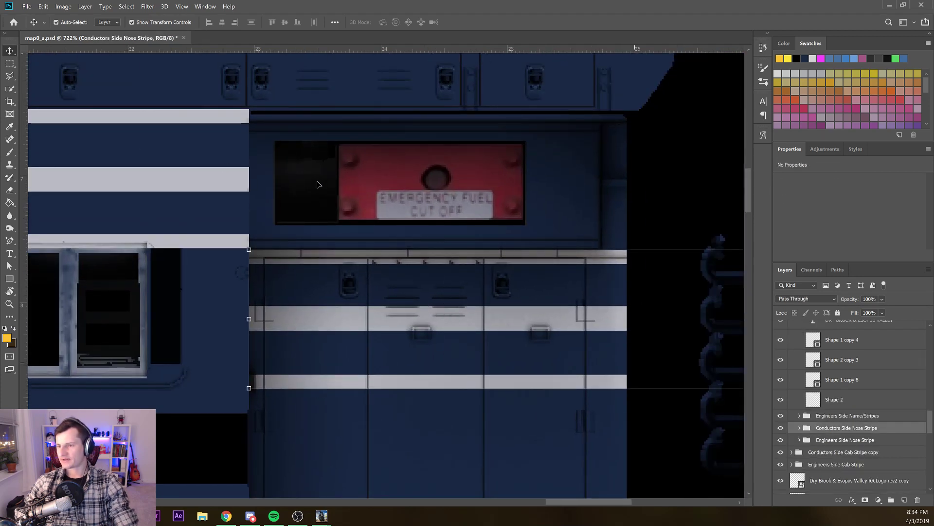
key(Up)
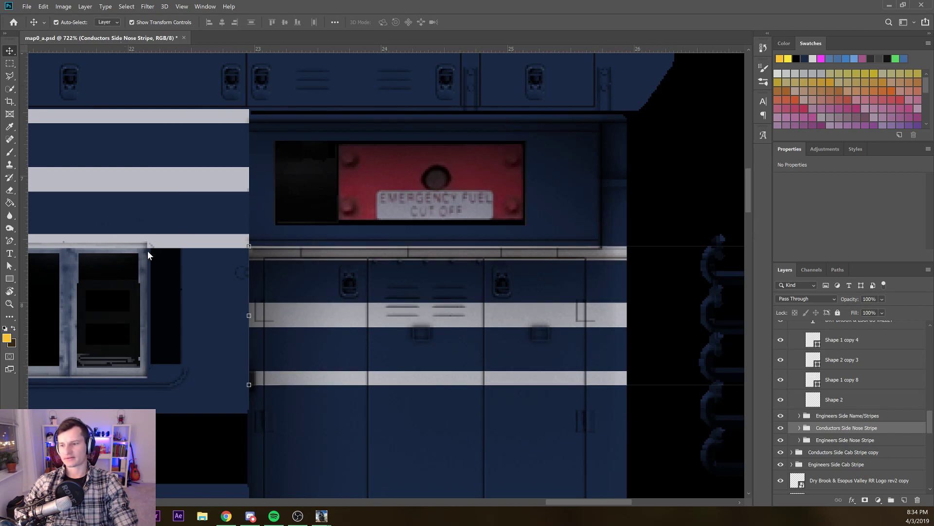
Switch to Content Manager, open the Dry Brook GP9 high hood Loco Skins asset's folder for editing and copy its path
mouse_move(319, 516)
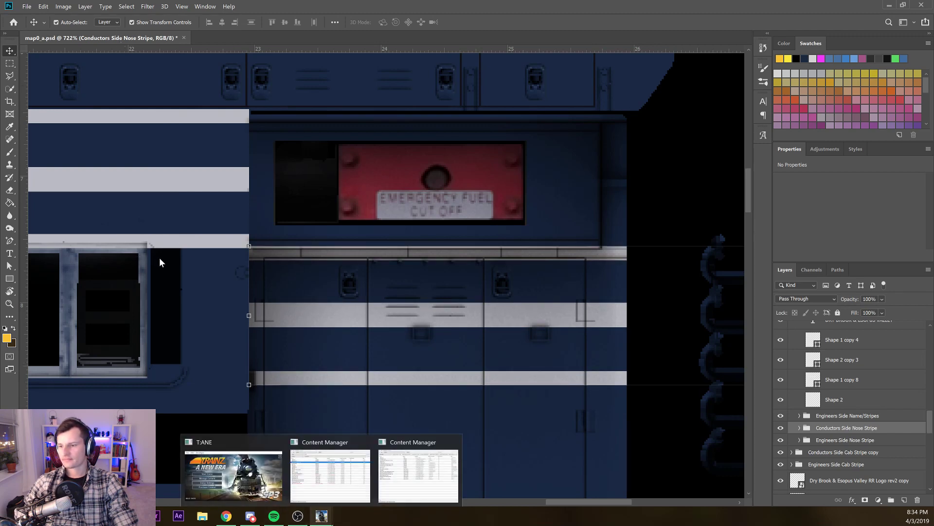
click(398, 488)
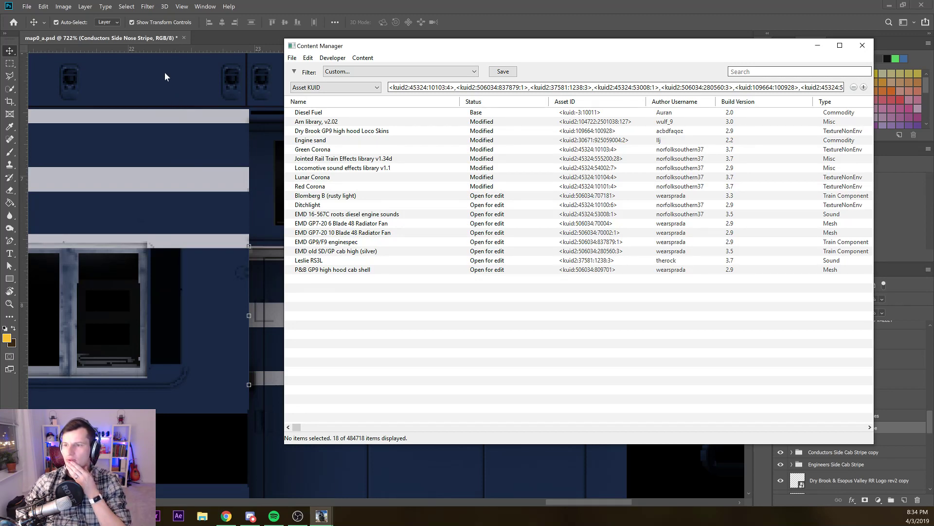
right_click(356, 131)
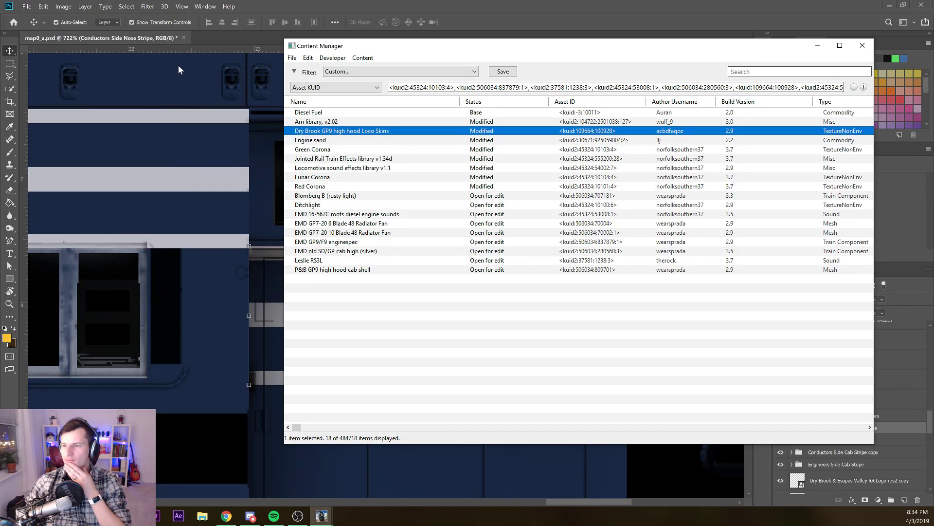
mouse_move(448, 197)
click(545, 209)
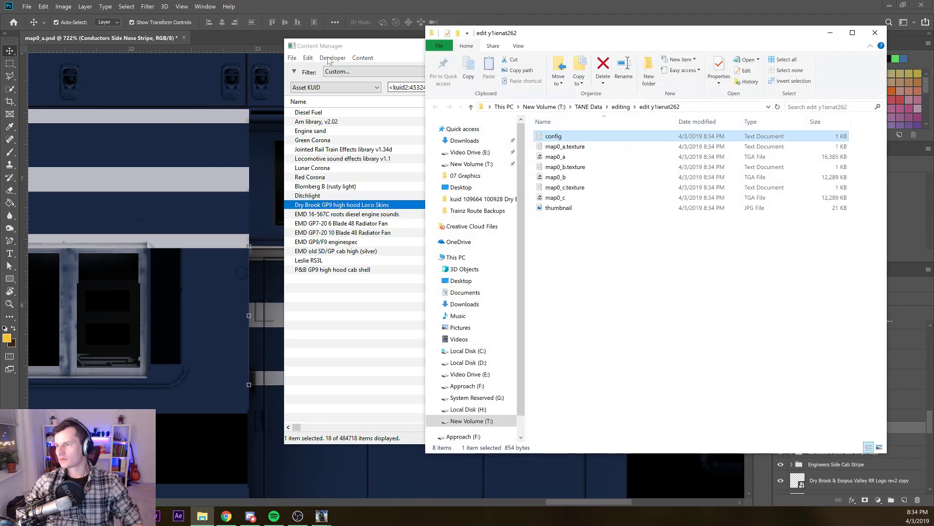
click(713, 107)
key(ctrl+c)
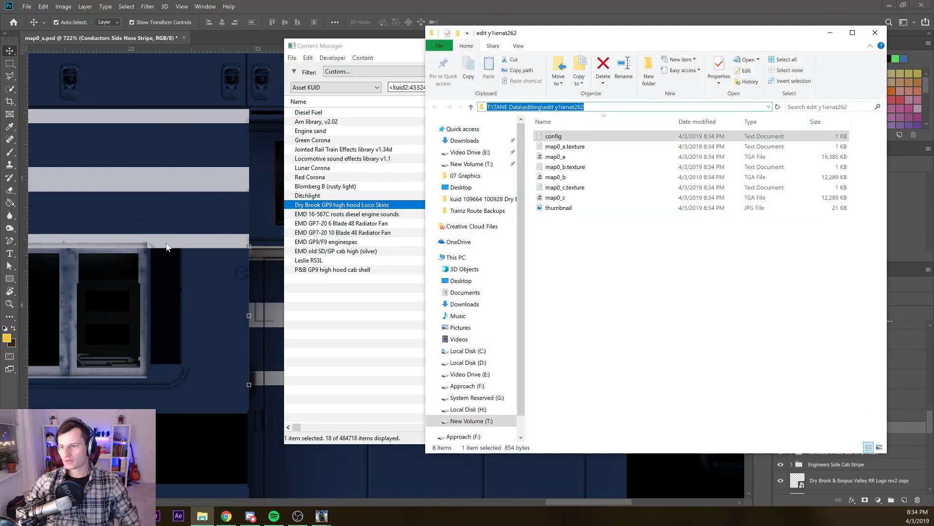
Return to Photoshop and save the livery as 32 bits/pixel Targa file map0_a in T:\TANE Data\editing\edit y1ienat262, replacing the existing texture
click(322, 512)
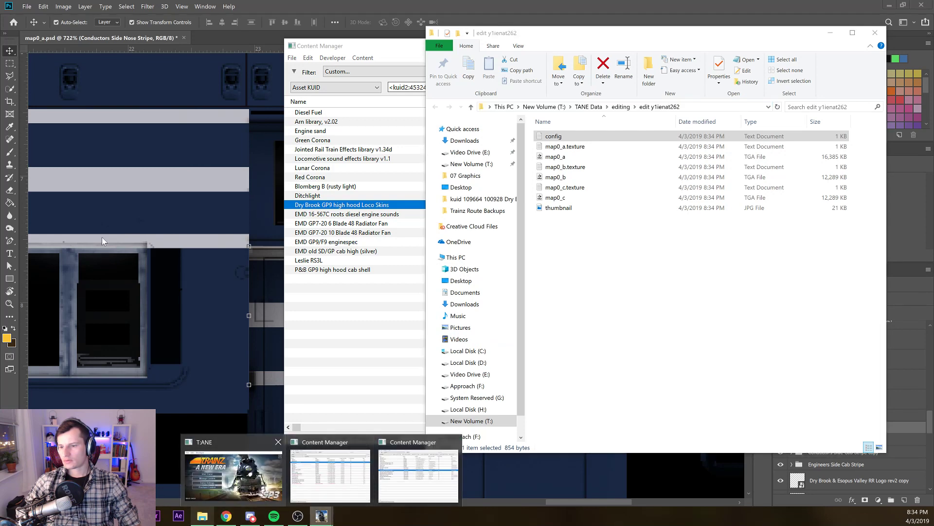
click(68, 249)
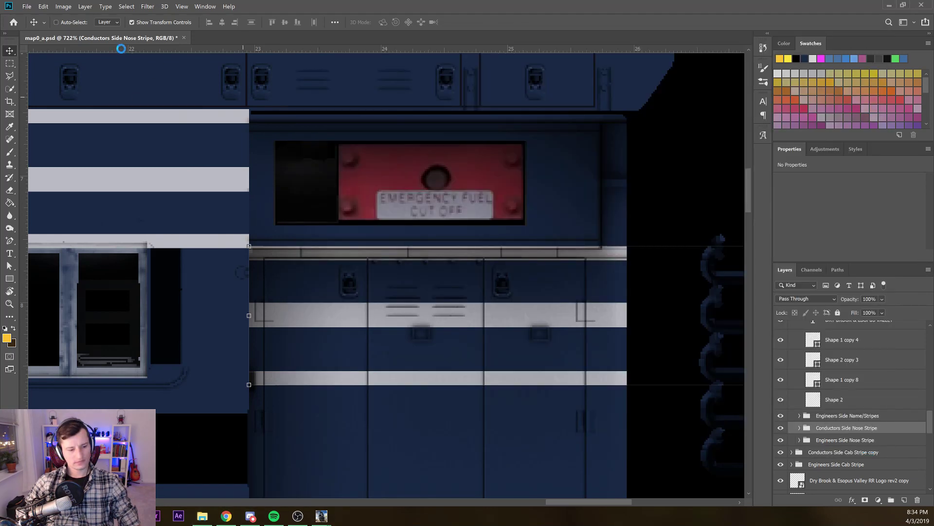
key(ctrl+shift+s)
click(180, 23)
key(ctrl+v)
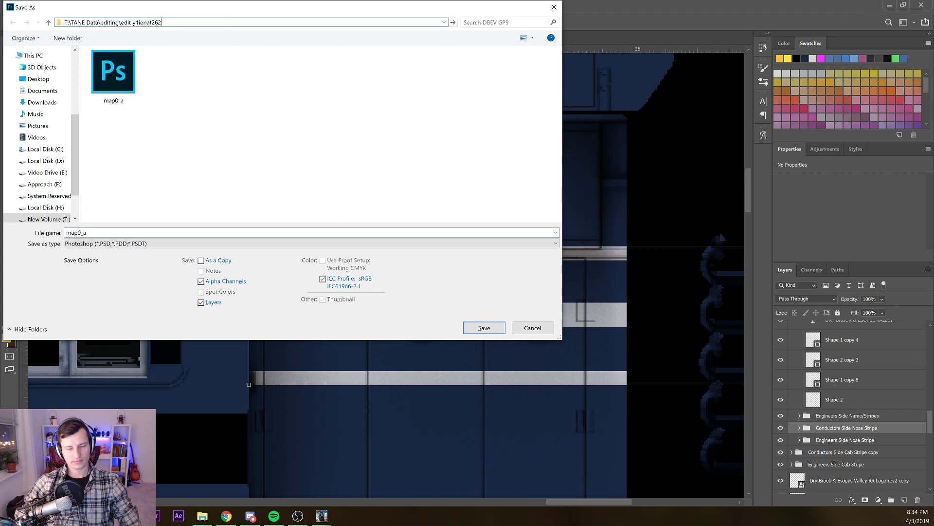
key(Return)
click(226, 243)
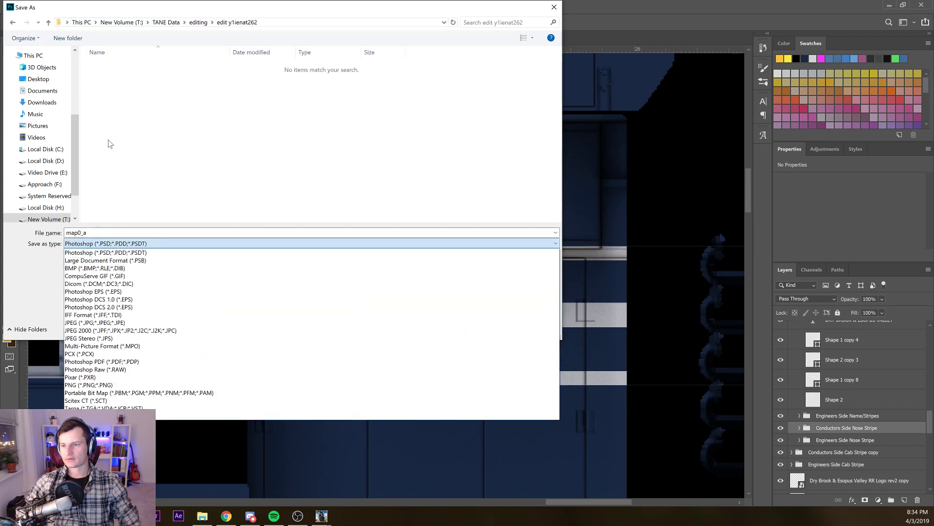
click(166, 407)
click(484, 328)
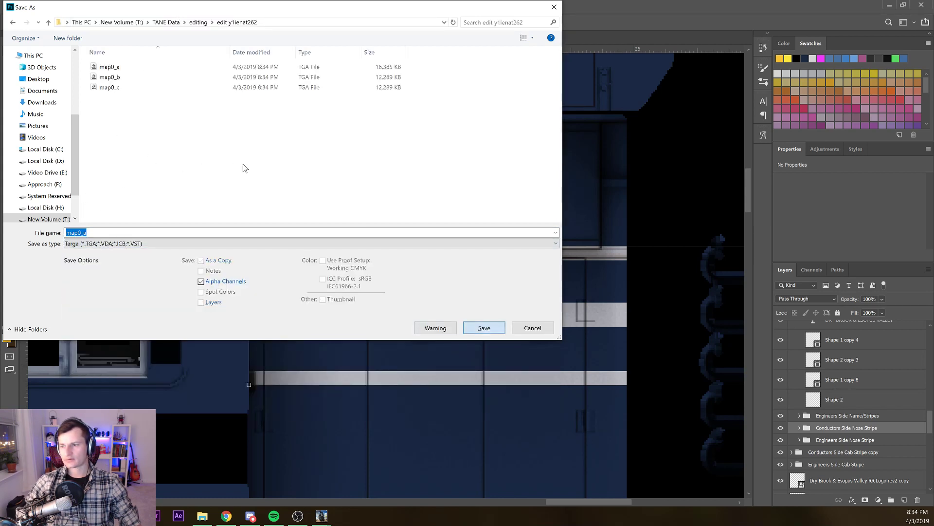
click(488, 260)
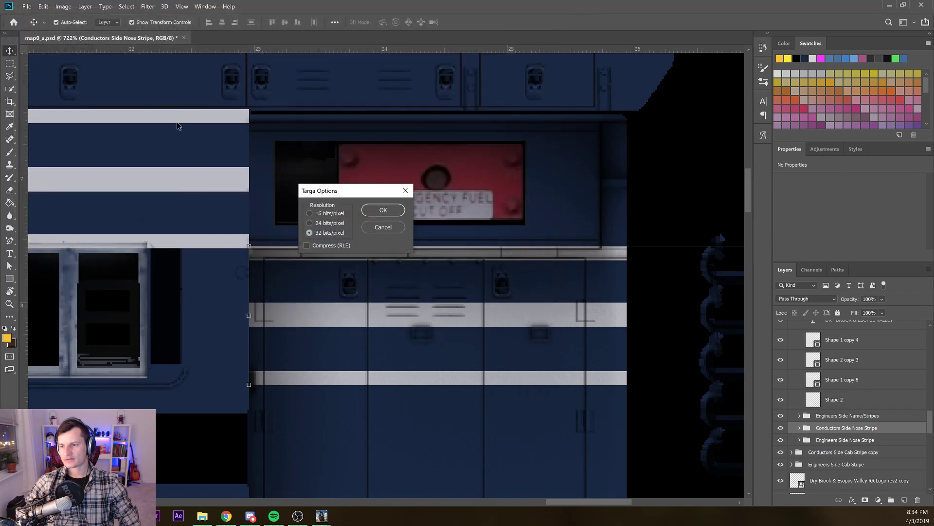
key(Return)
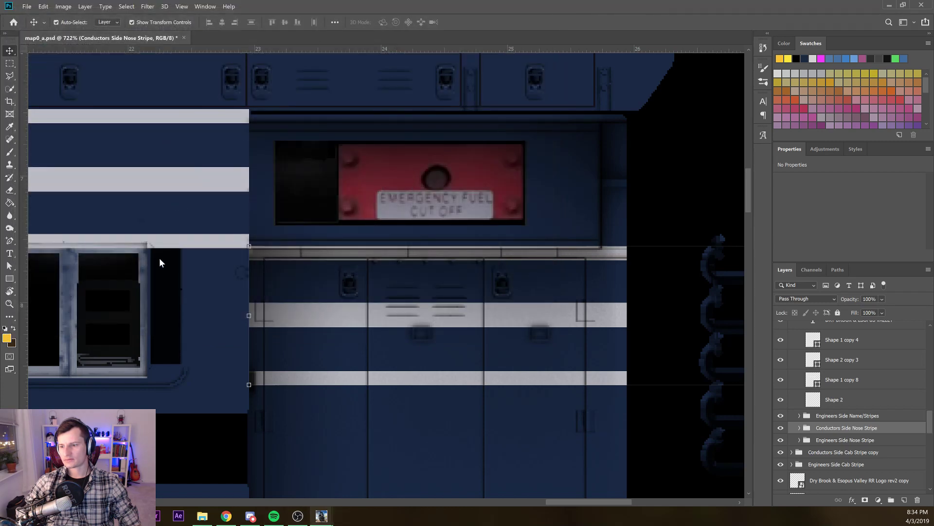
Switch to Content Manager and submit the edits of Dry Brook GP9 high hood Loco Skins
click(320, 515)
click(398, 468)
right_click(412, 205)
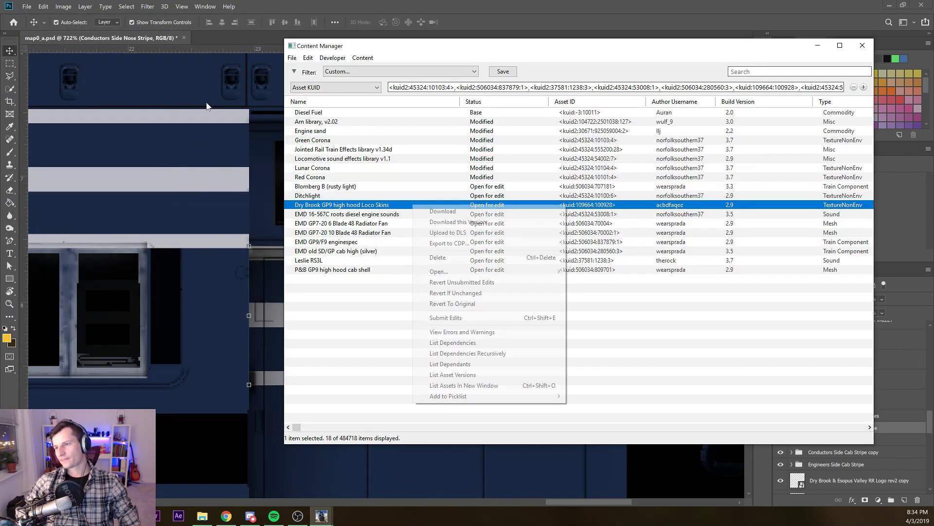
click(474, 317)
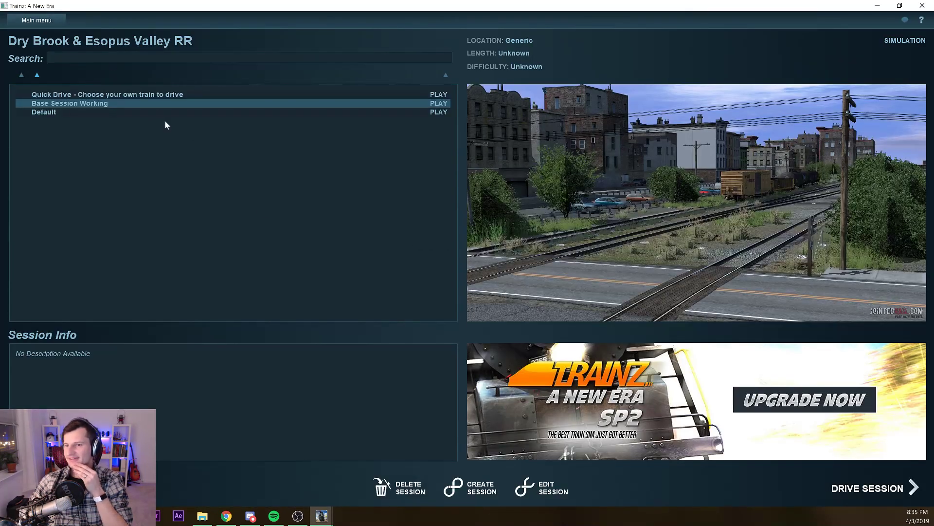
In Trainz, open Base Session Working for editing and inspect how the GP9's nose and cab stripes line up
click(553, 489)
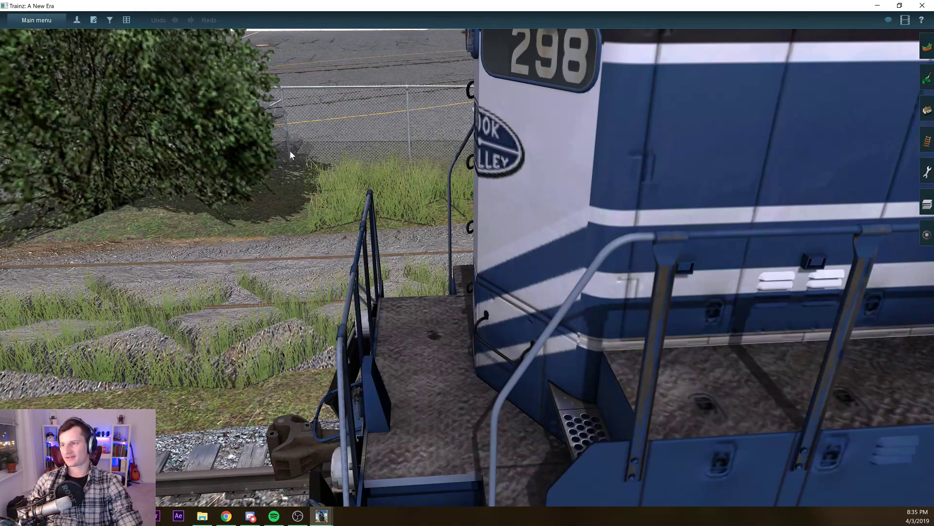
scroll(284, 142, down, 4)
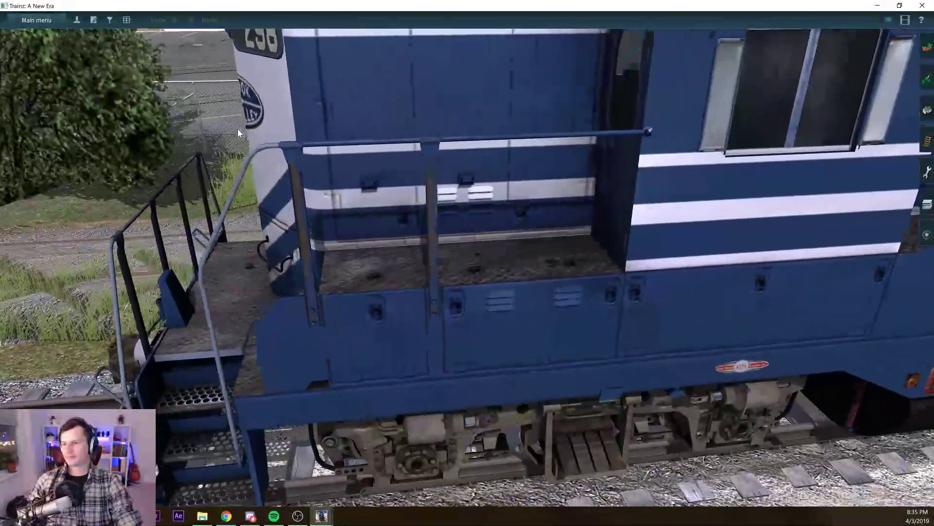
scroll(240, 130, down, 3)
key(Down)
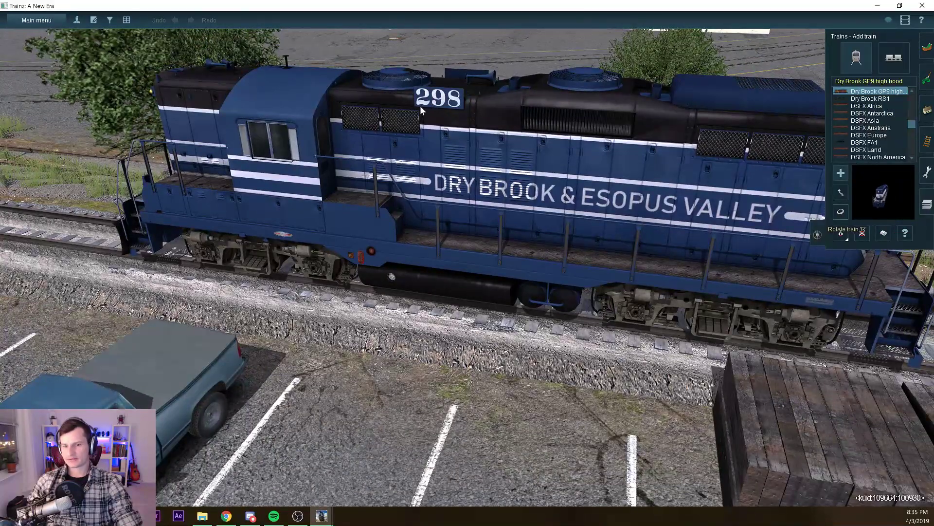
Rotate the GP9 on its track twice to inspect the lettering and stripe alignment on both sides
key(r)
click(244, 116)
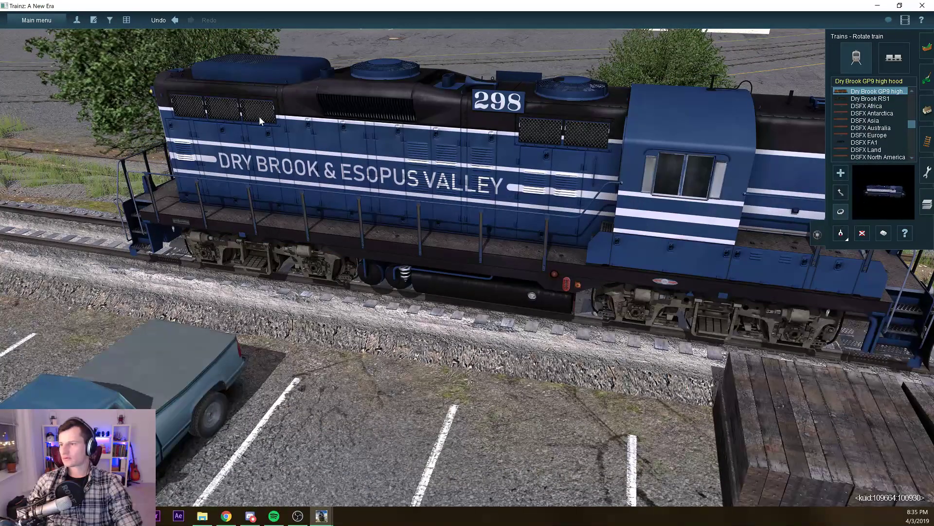
key(Right)
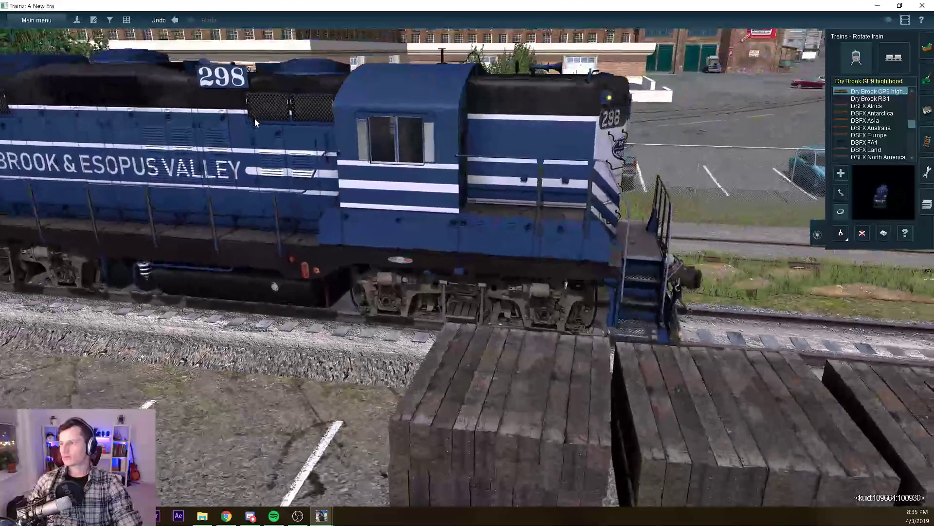
click(237, 112)
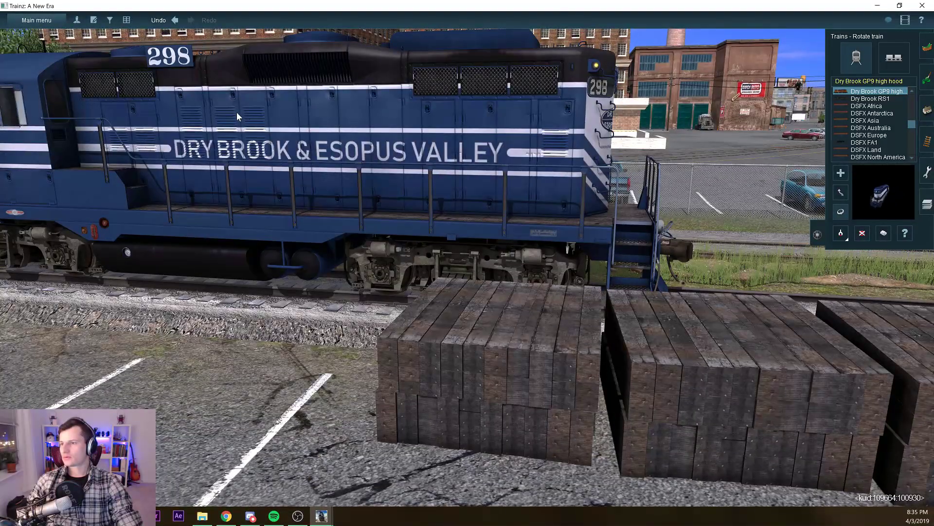
Rotate the GP9 once more to check its hood and cab stripes, and leave Surveyor without saving the changes
click(237, 112)
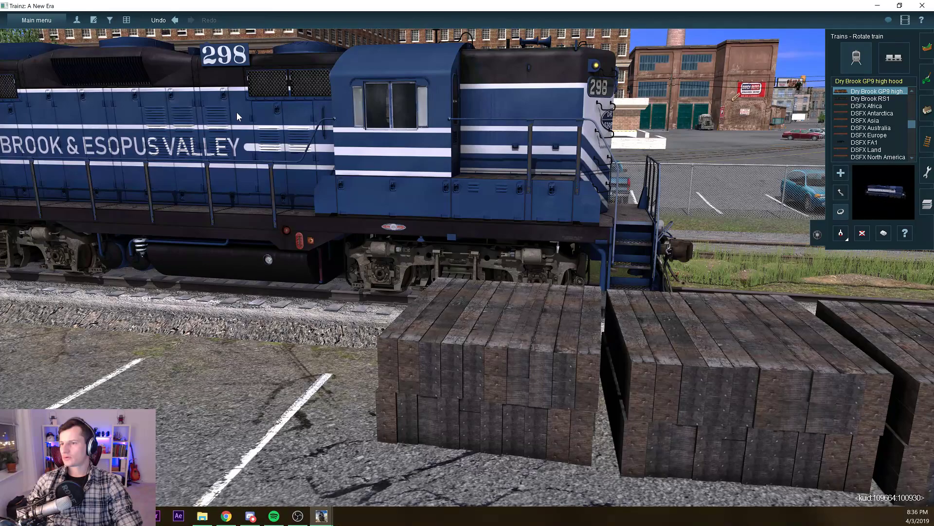
key(Left)
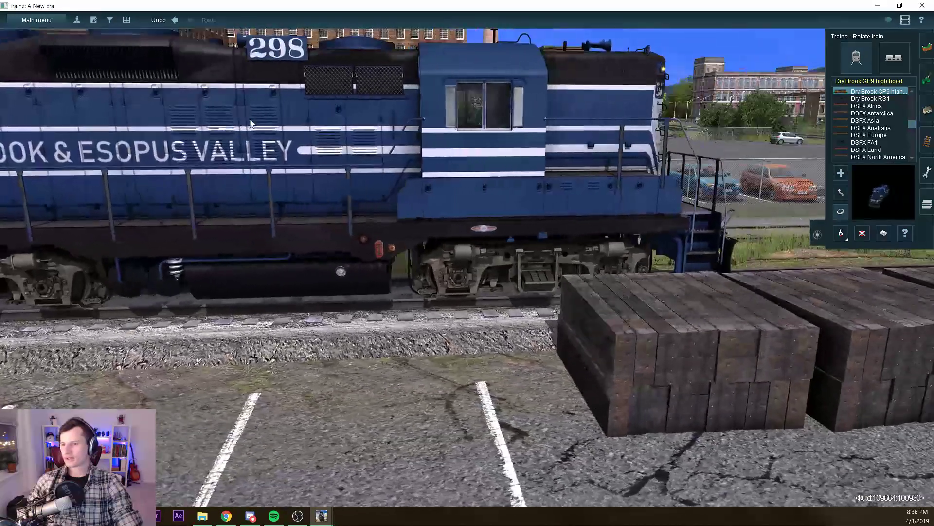
click(922, 5)
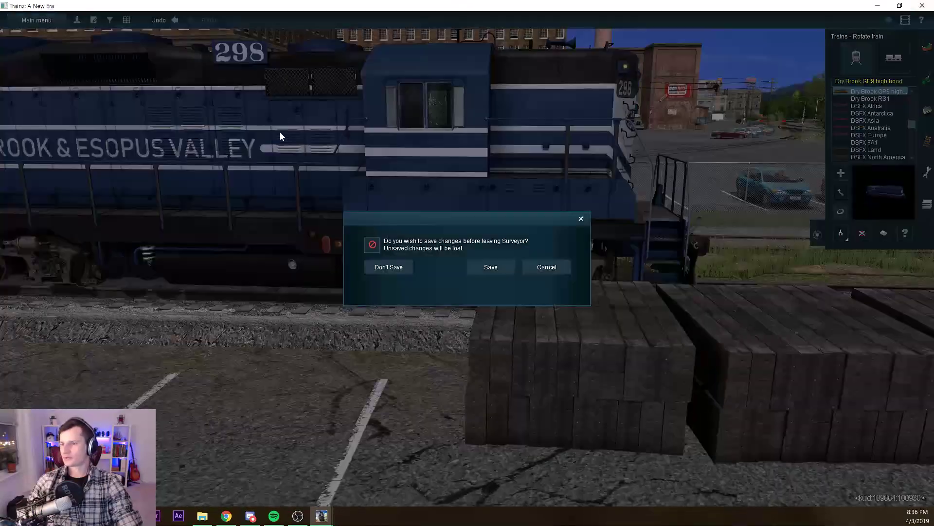
click(389, 266)
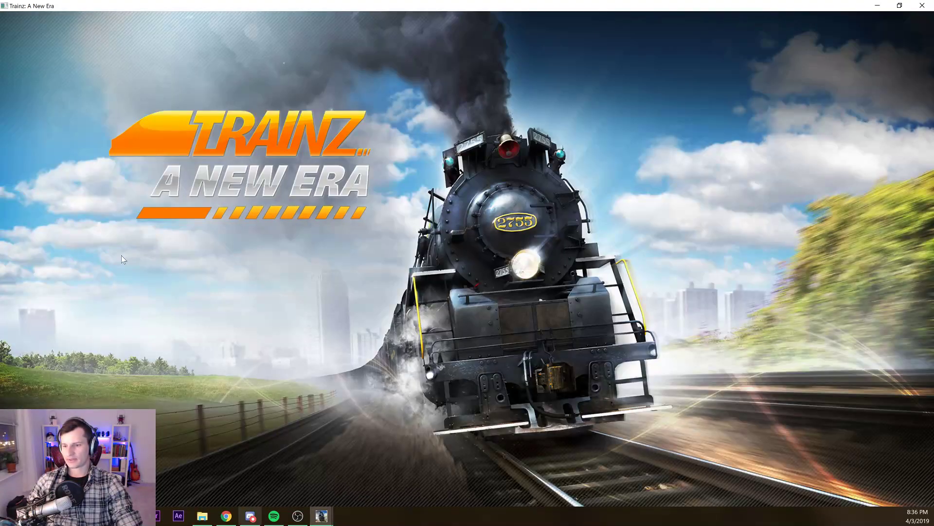
Switch to Photoshop and nudge the Conductors Side Nose Stripe and Engineers Side Name/Stripes copy groups up by one pixel each
key(alt+Tab)
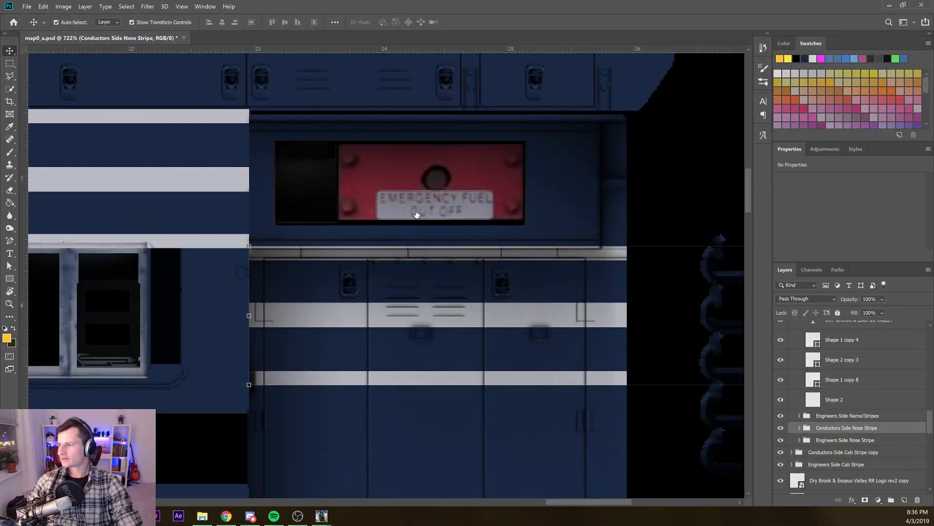
key(Up)
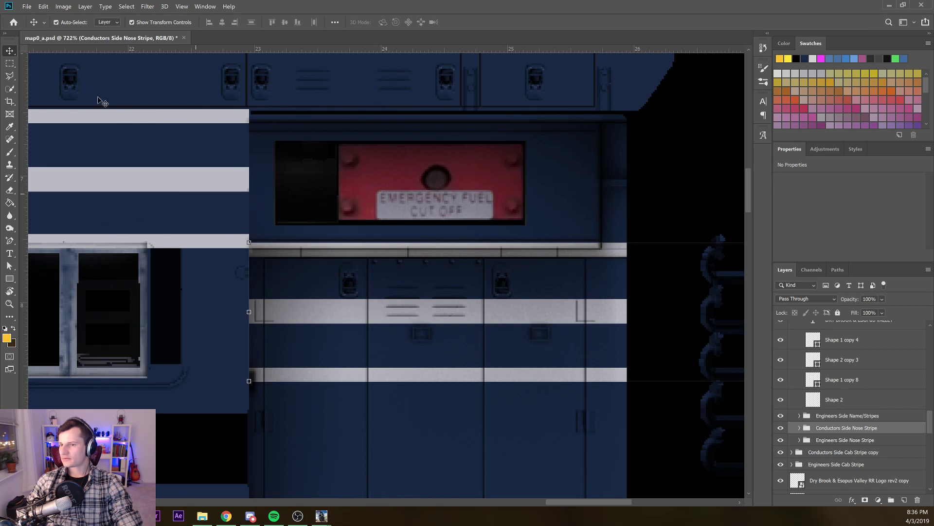
drag(92, 150, 368, 136)
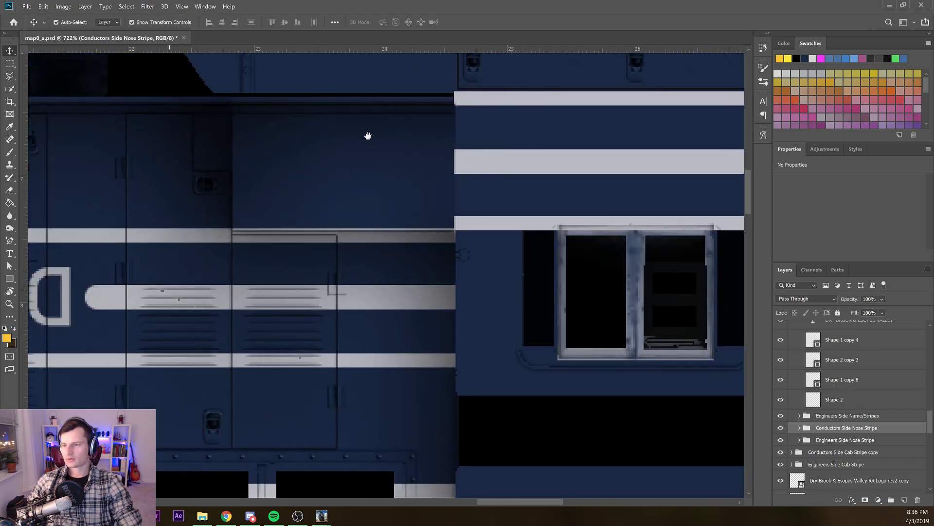
click(287, 295)
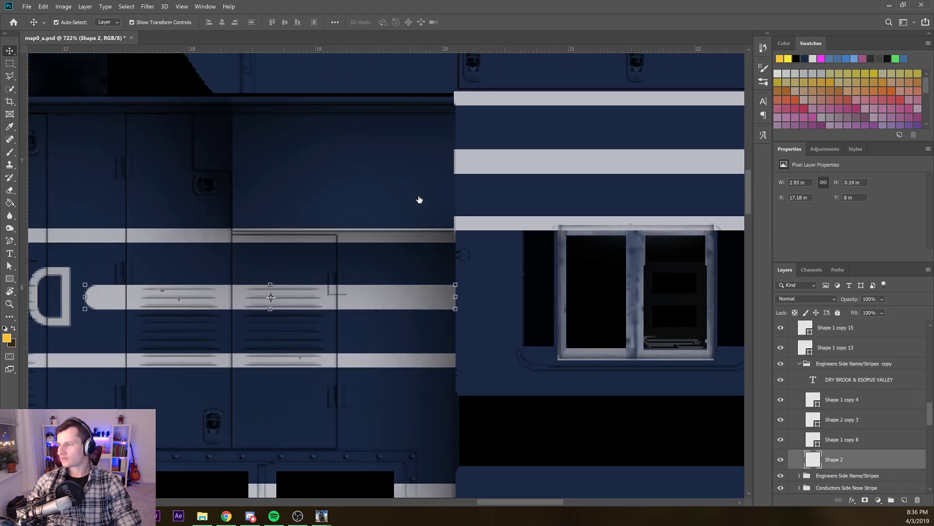
click(854, 363)
key(Up)
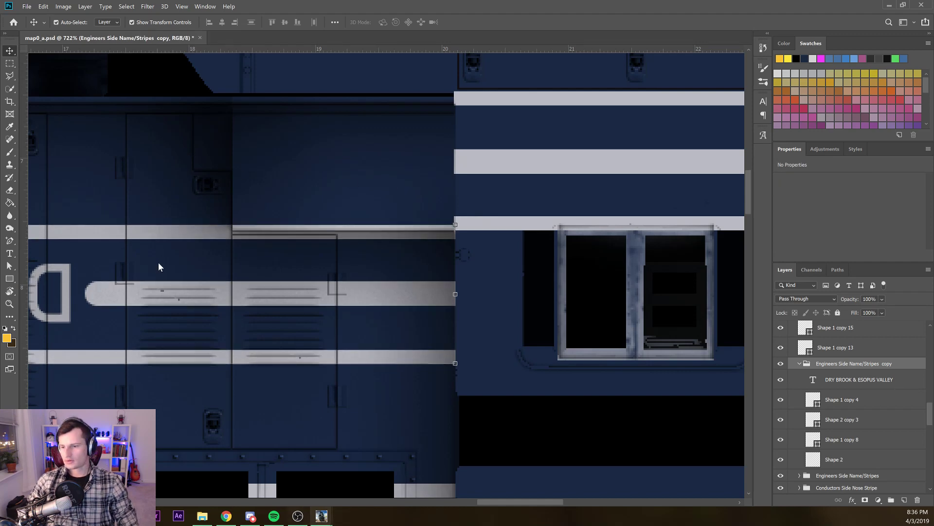
Switch to Content Manager, show Dry Brook GP9 high hood Loco Skins in Explorer and copy its editing folder's path
click(323, 516)
click(404, 472)
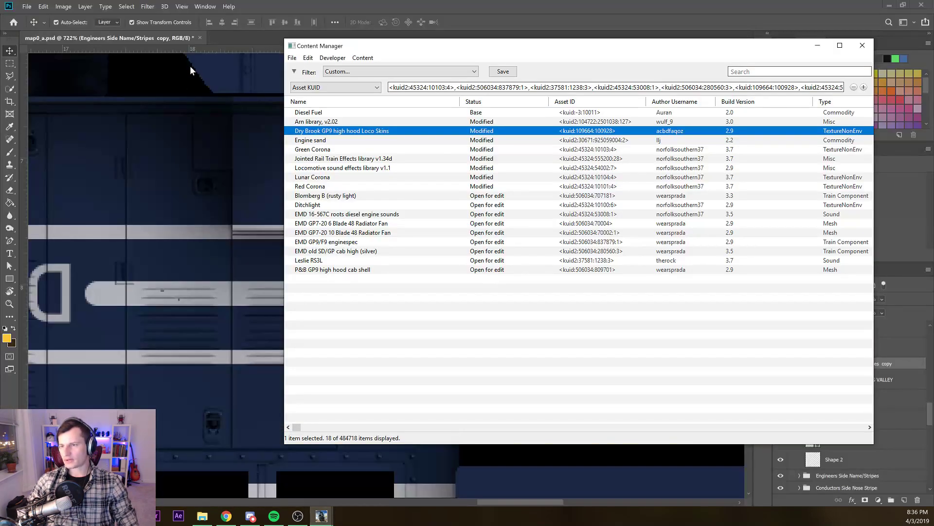
right_click(381, 130)
key(Down)
key(Down)
key(Down)
key(Down)
key(Down)
key(Down)
key(Right)
key(Down)
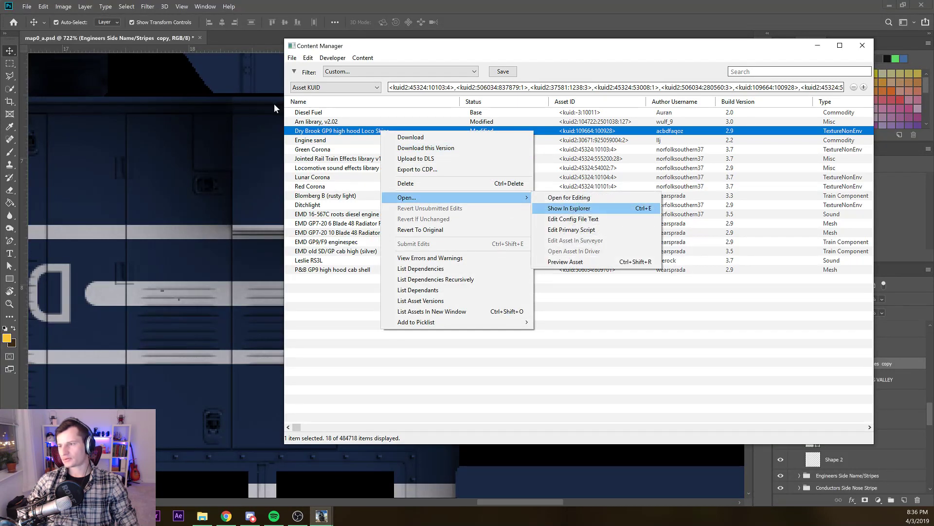
key(Return)
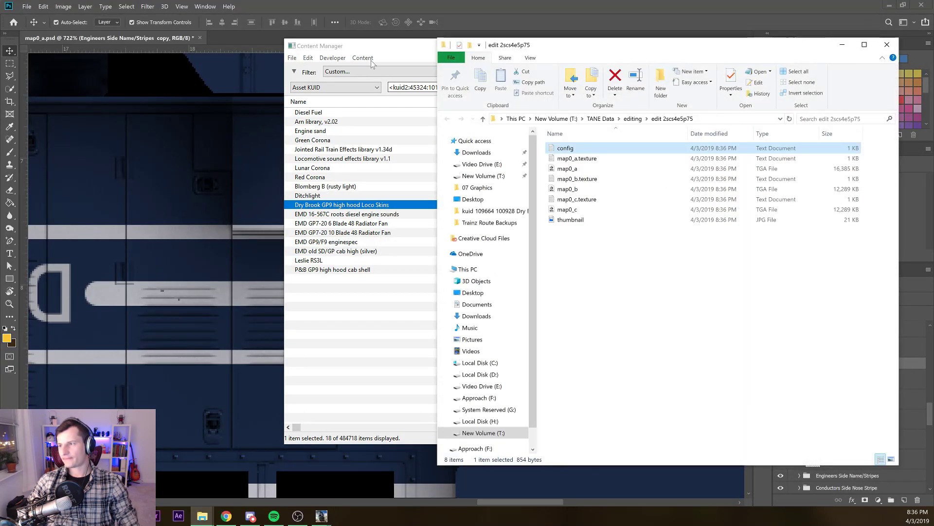
key(alt+d)
key(ctrl+c)
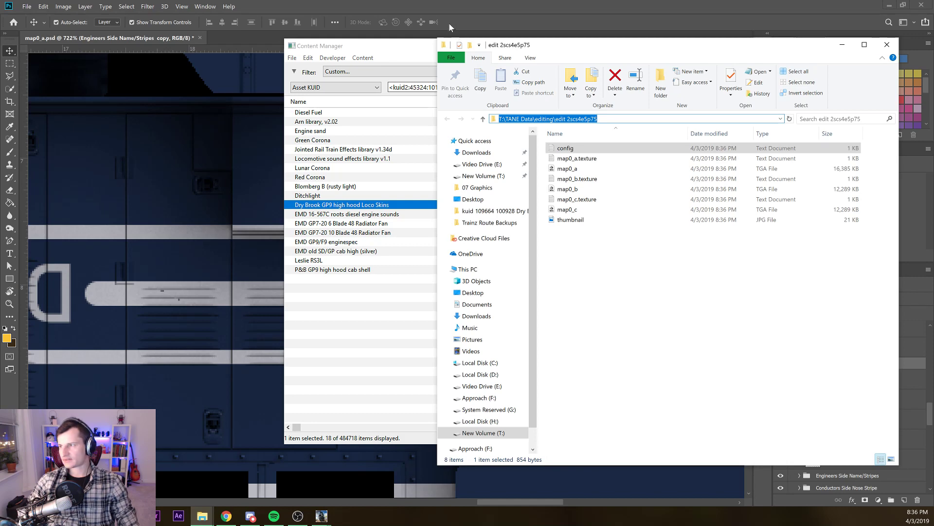
Return to Photoshop and save the livery as 32 bits/pixel Targa file map0_a in T:\TANE Data\editing\edit 2scs4e5p75, replacing the existing texture
click(327, 78)
click(165, 42)
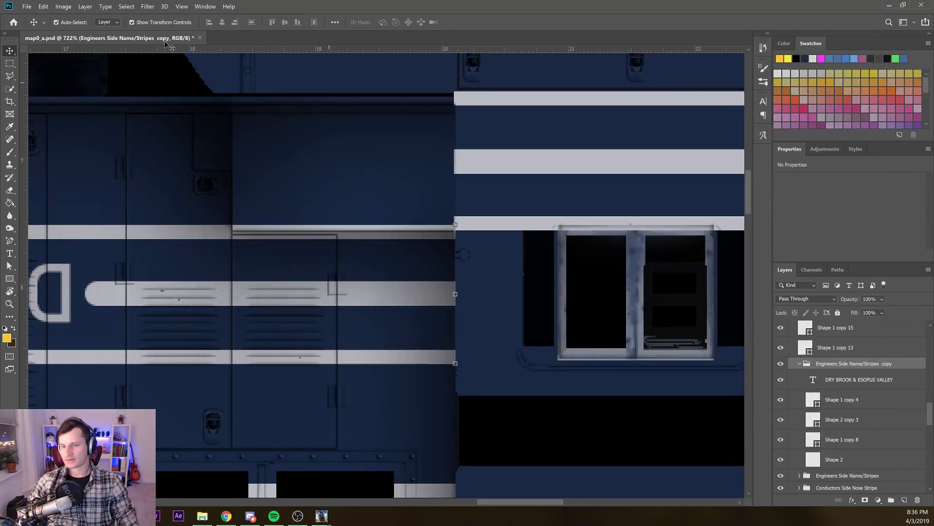
key(ctrl+shift+s)
key(alt+d)
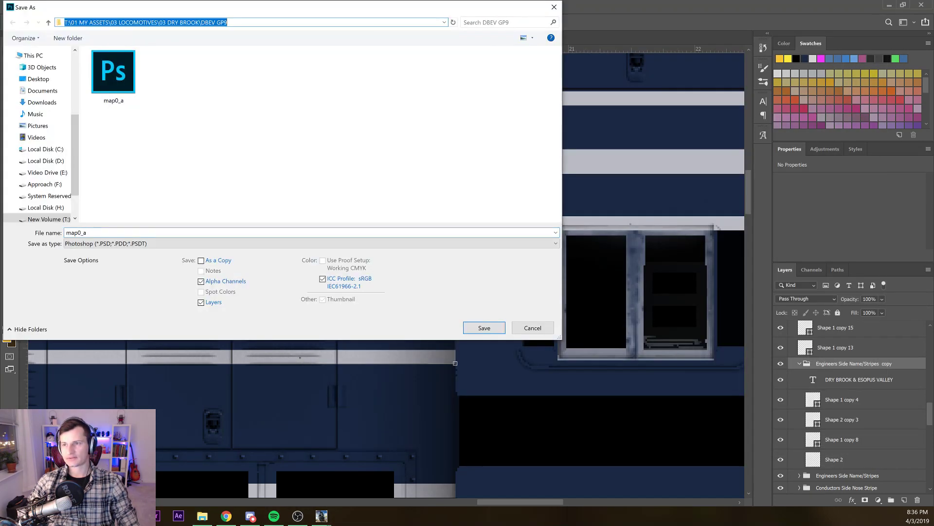
key(ctrl+v)
key(Return)
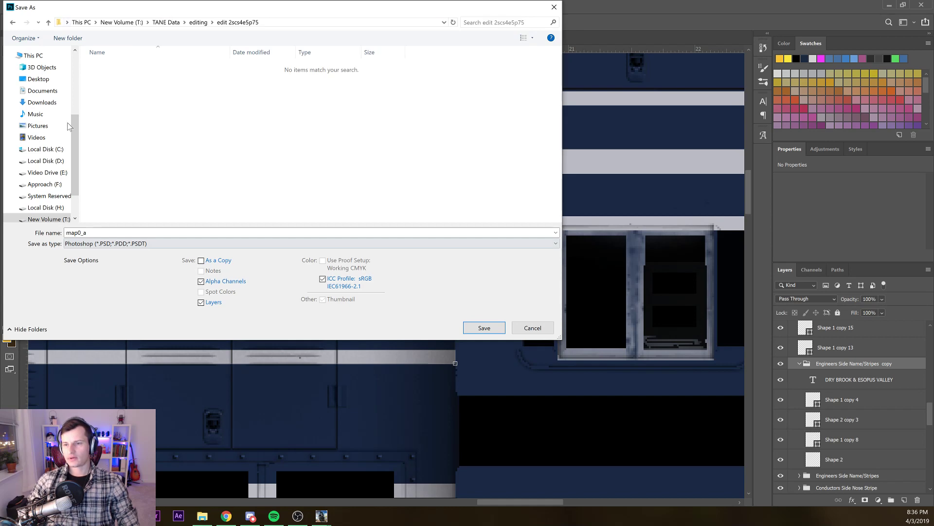
key(alt+t)
key(alt+Down)
click(128, 407)
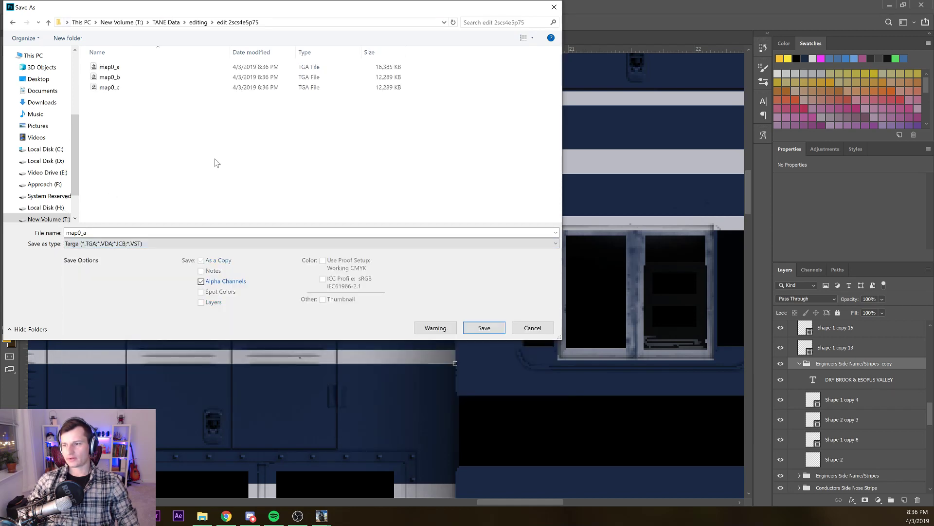
click(478, 327)
key(Return)
key(Left)
key(Return)
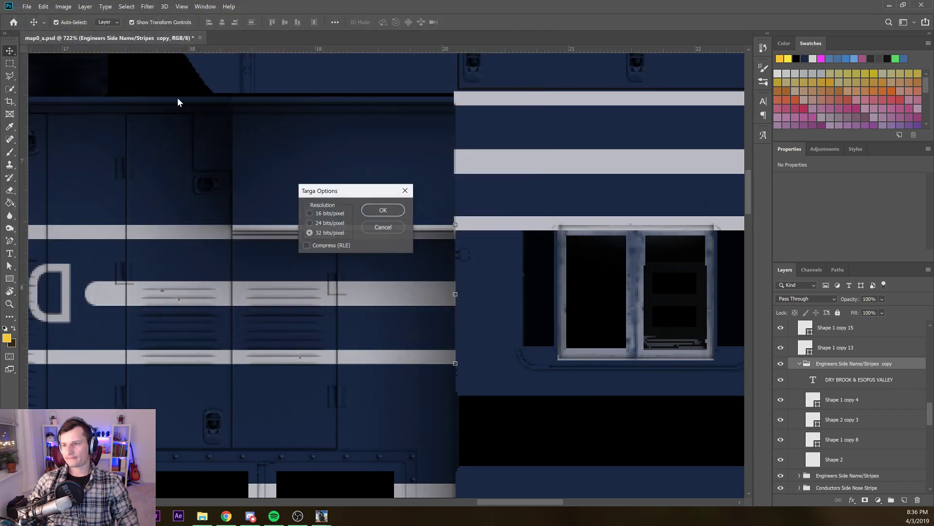
key(Return)
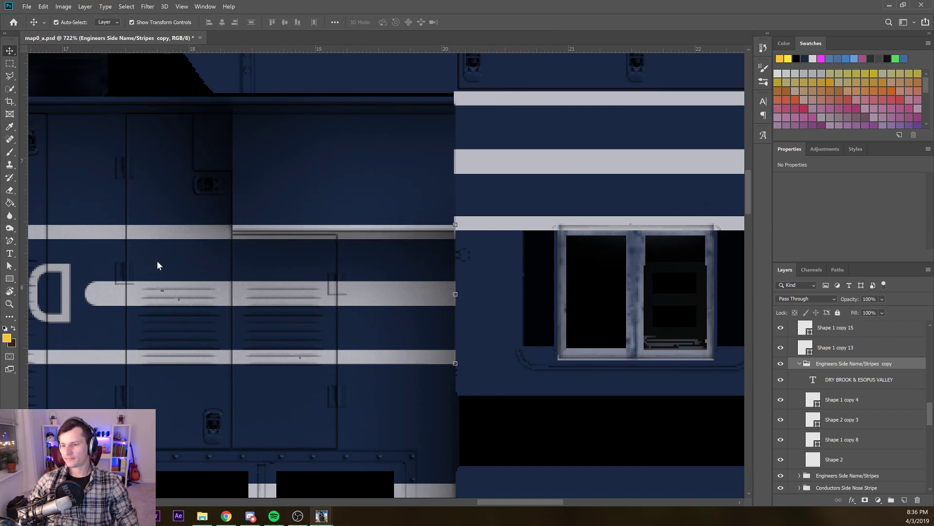
Switch to Content Manager and submit the edits of the Dry Brook GP9 high hood Loco Skins asset
click(320, 517)
click(404, 468)
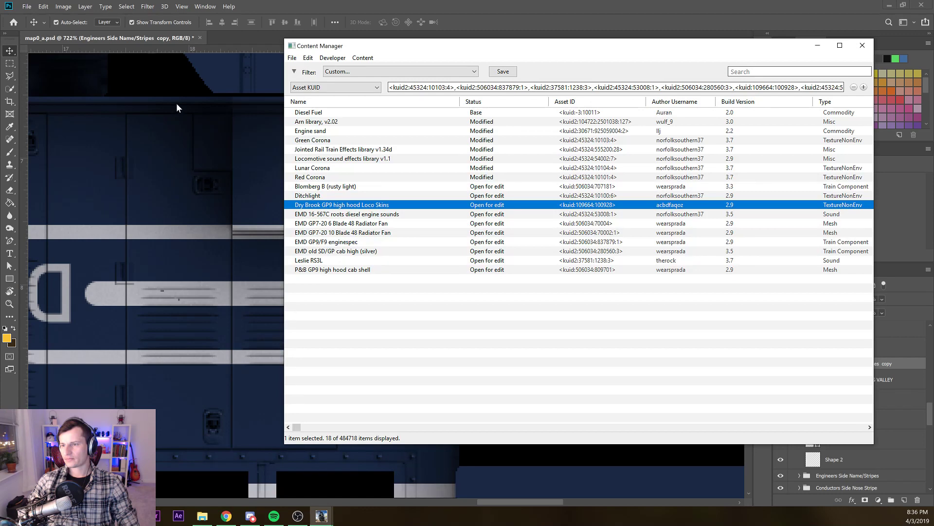
right_click(354, 205)
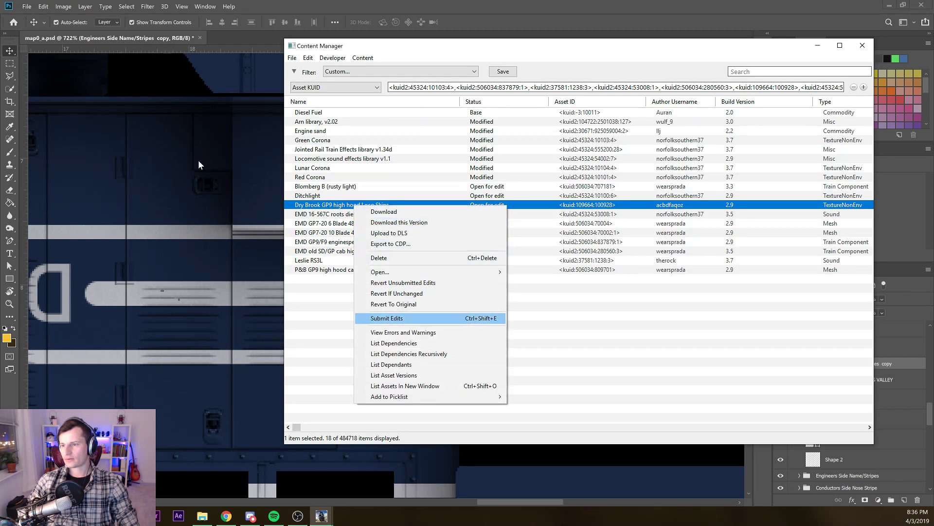
key(Return)
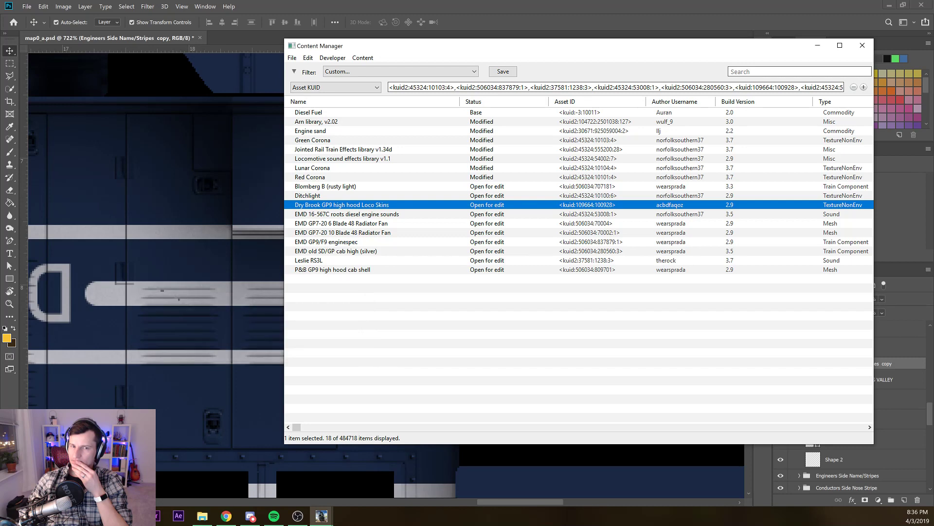
In Trainz, open Base Session Working for editing and inspect where the GP9's side stripes meet the nose stripes
click(57, 142)
click(542, 487)
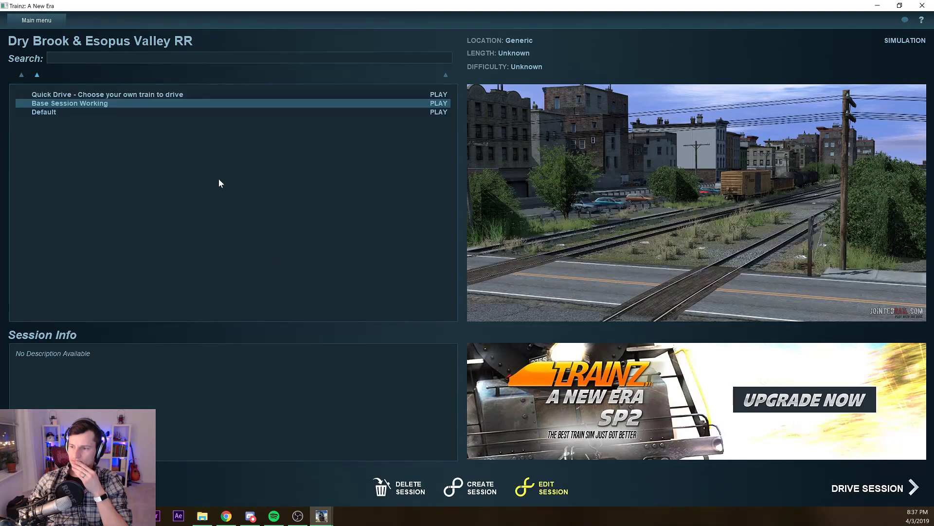
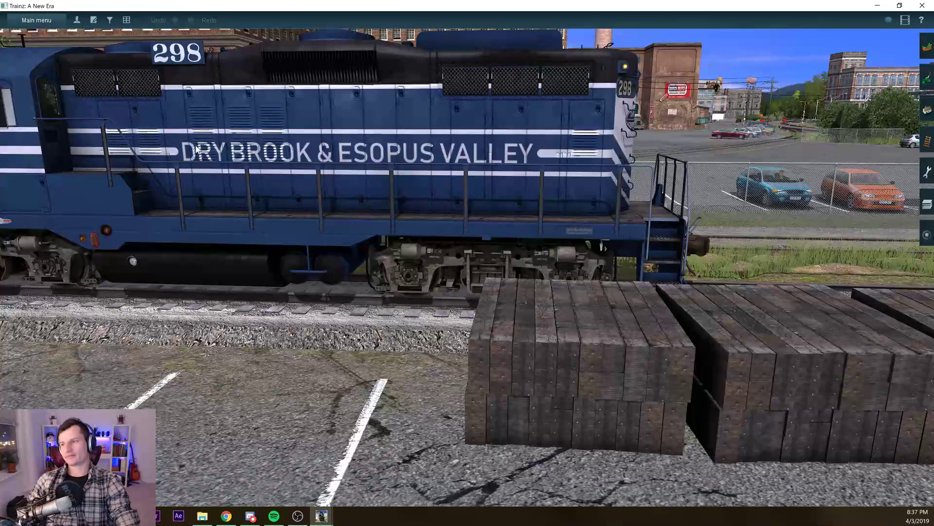
key(Left)
key(Up)
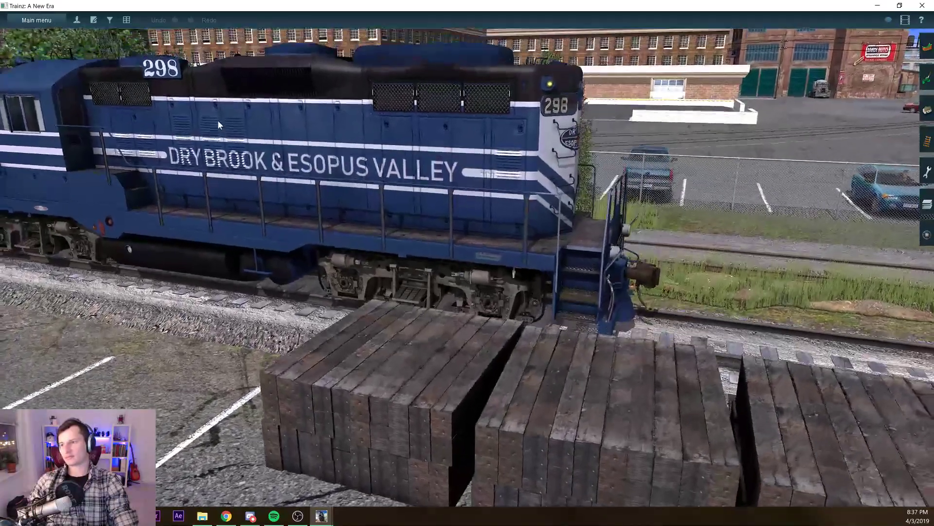
scroll(229, 114, up, 4)
key(Left)
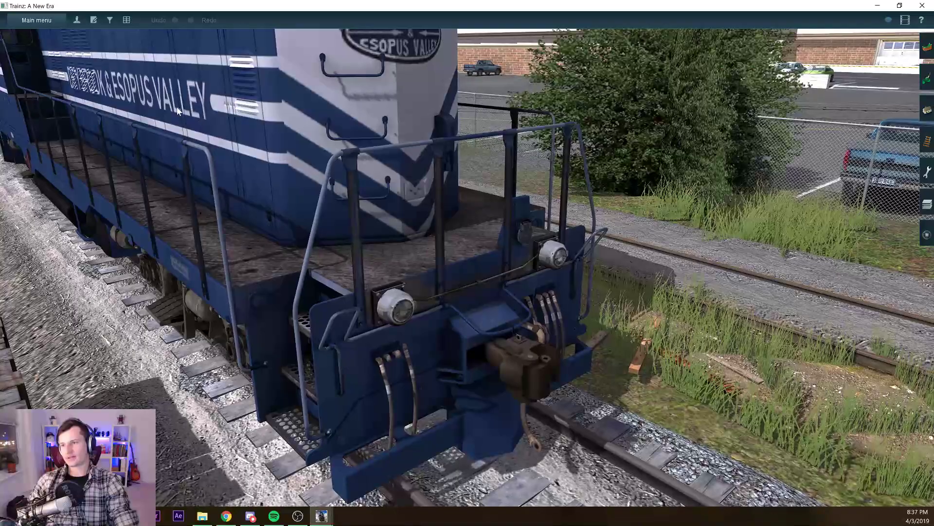
scroll(203, 119, up, 5)
key(Left)
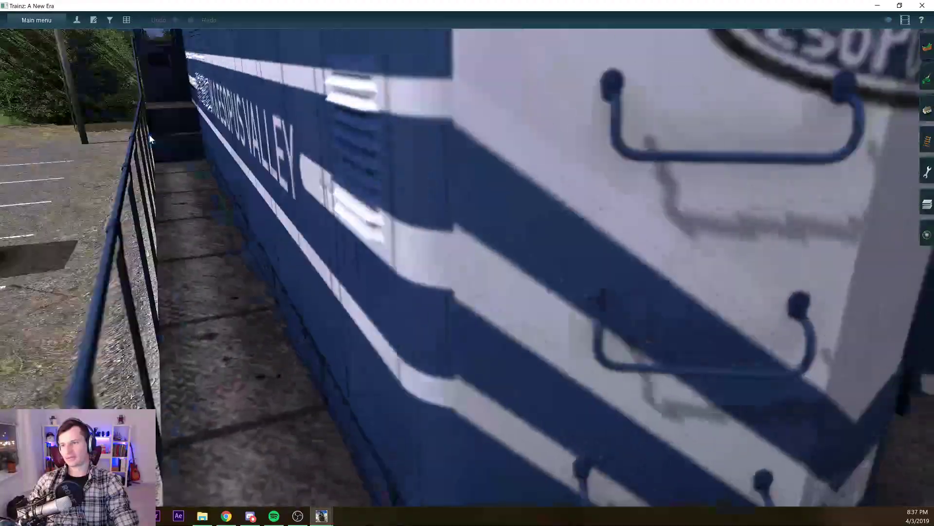
scroll(150, 139, down, 5)
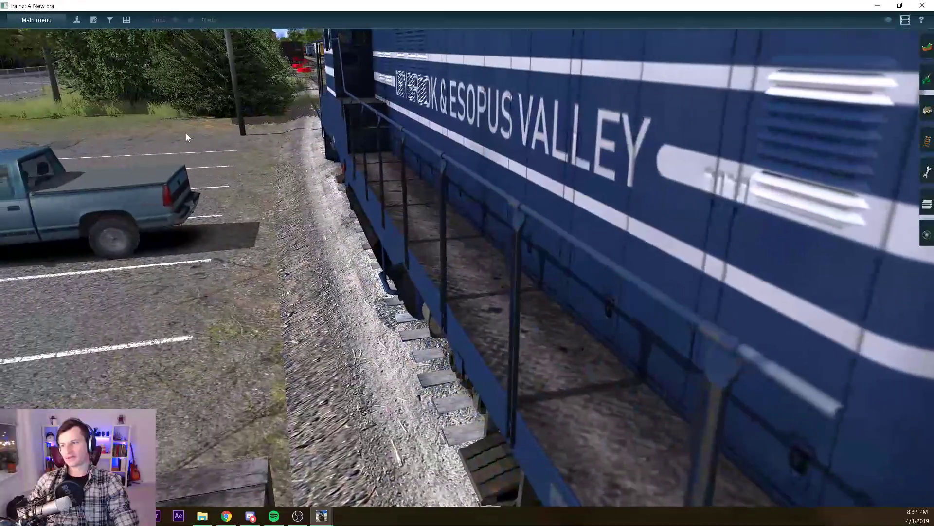
scroll(189, 136, up, 4)
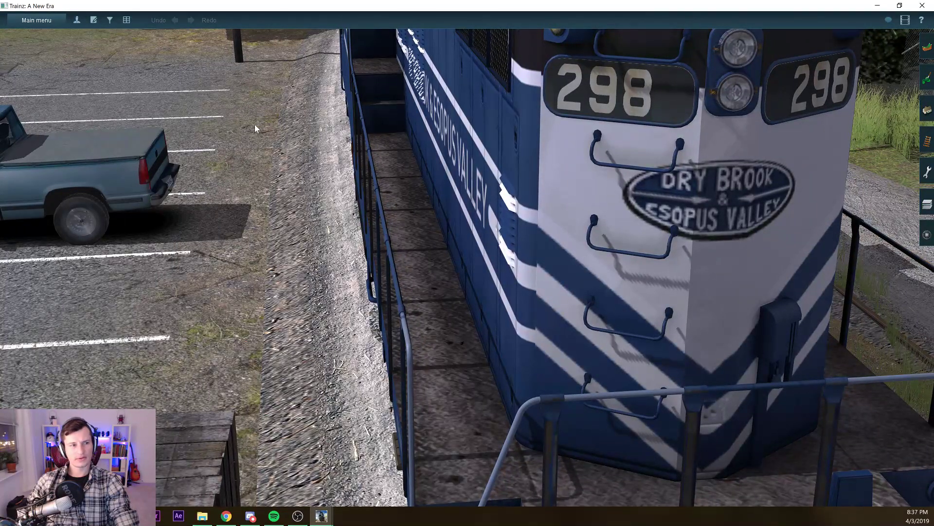
Examine the GP9's nose from the front and the stripe alignment along its opposite side up to the cab
key(Left)
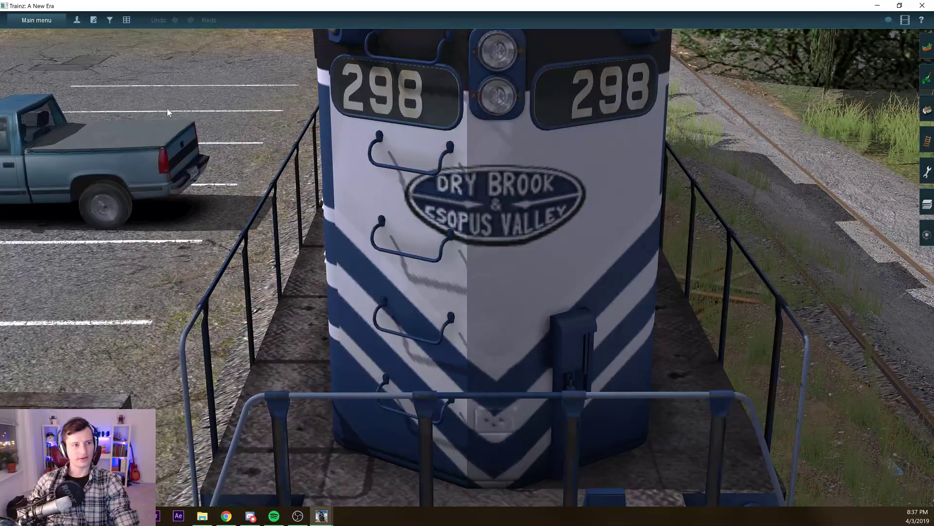
key(Right)
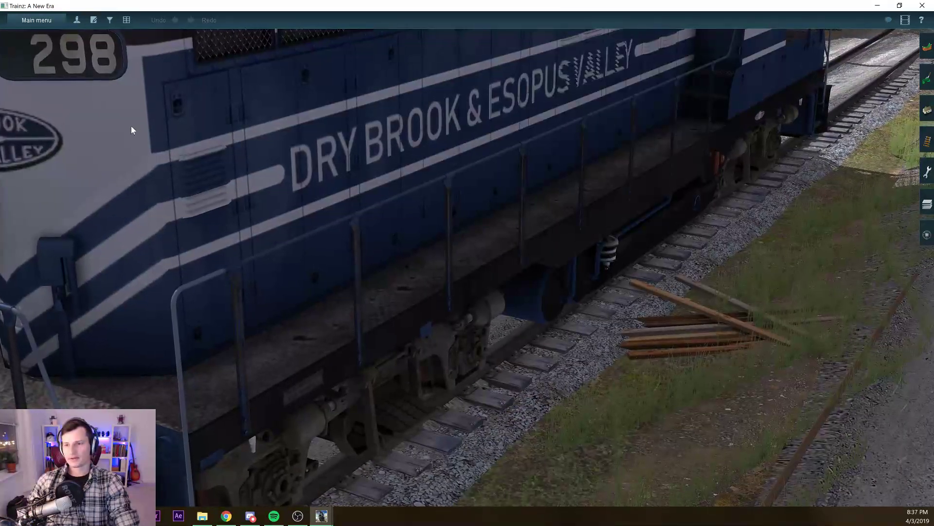
key(Left)
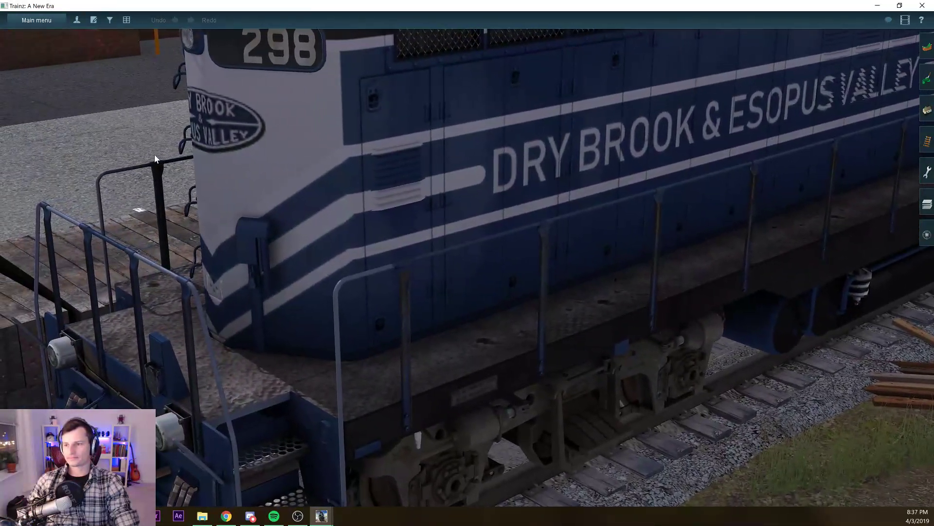
scroll(154, 159, down, 3)
key(Right)
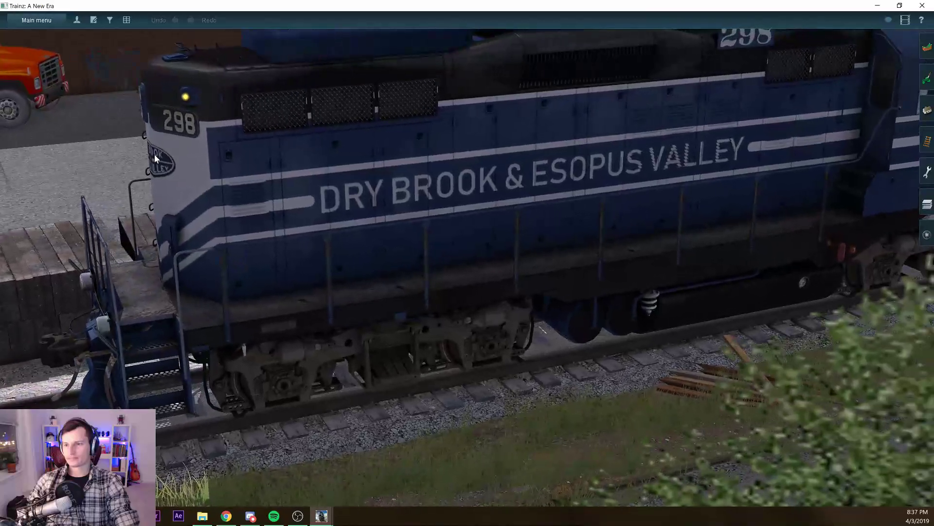
key(Right)
key(Right)
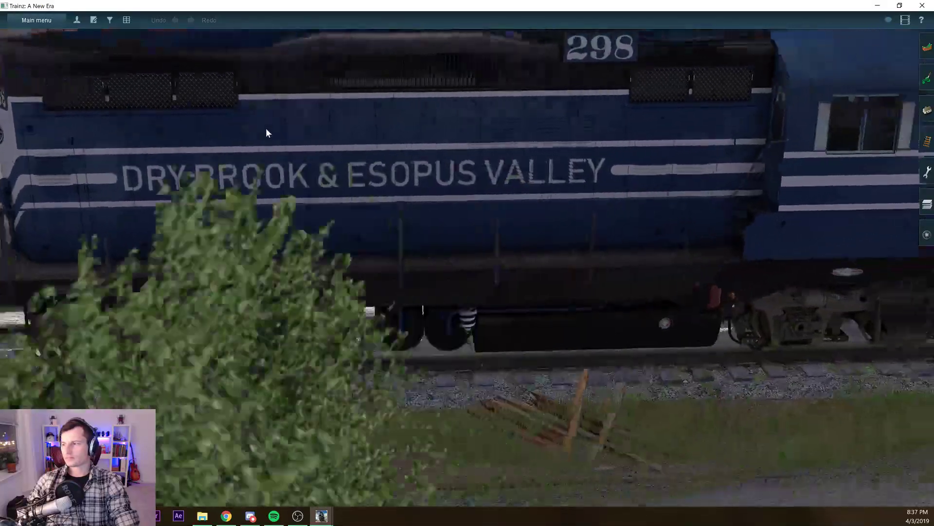
key(Right)
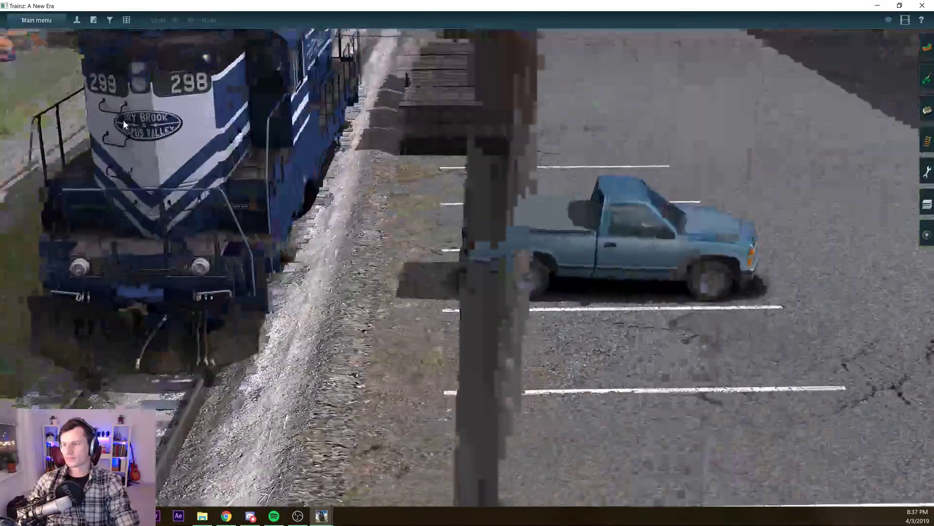
Inspect where the GP9's nose stripes meet the side stripes near the cab
right_click(115, 102)
scroll(244, 173, up, 3)
key(Right)
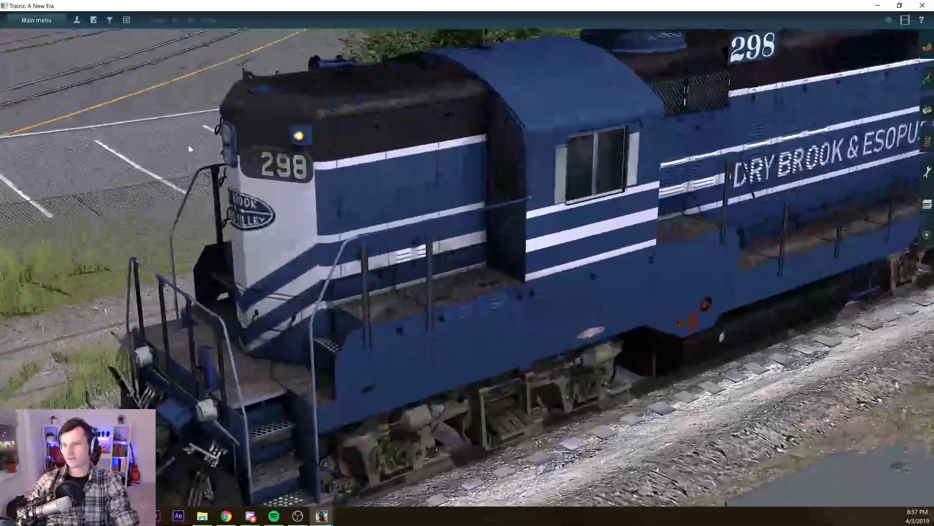
key(Down)
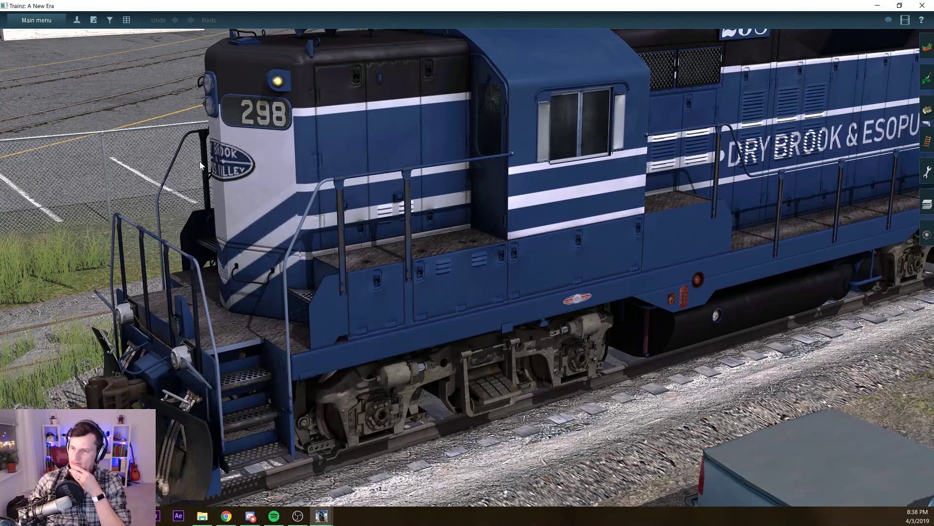
Rotate the GP9 on its track to check the stripes at its other end, and turn it back around
key(F7)
key(g)
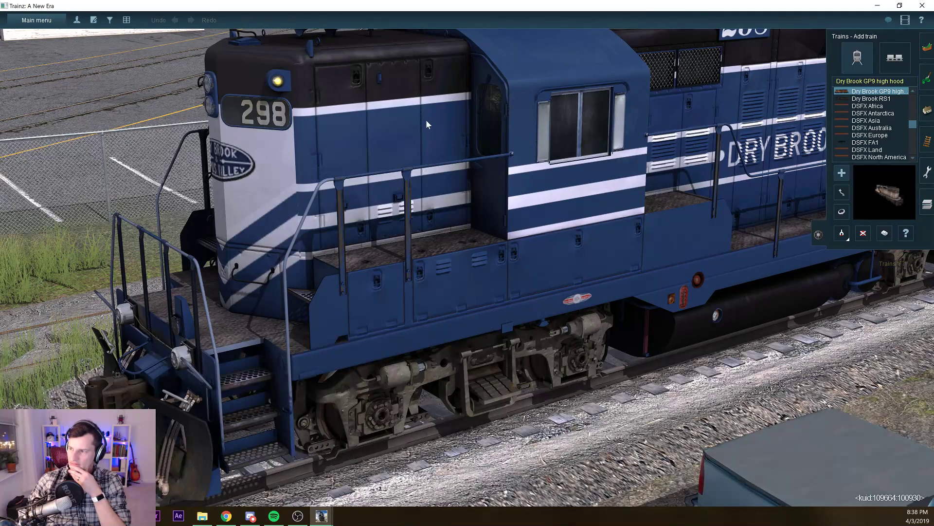
click(425, 119)
key(r)
click(375, 117)
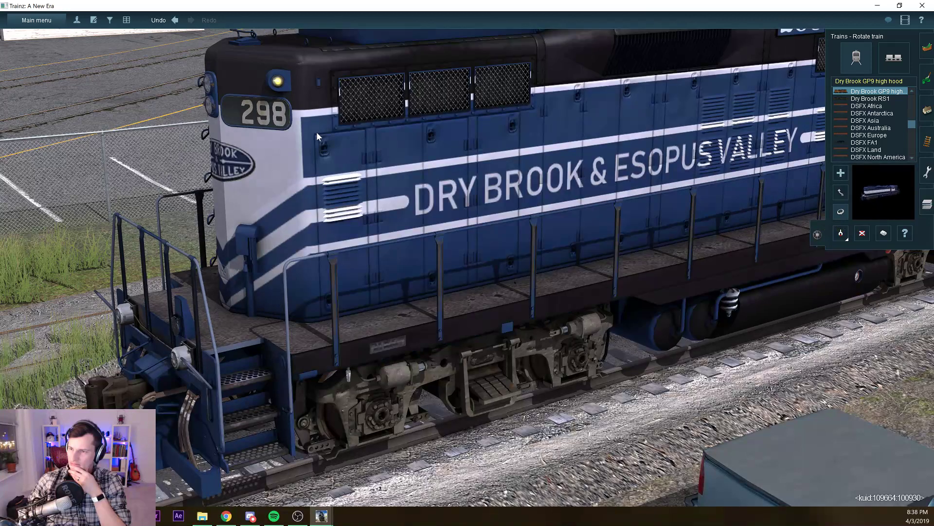
click(317, 133)
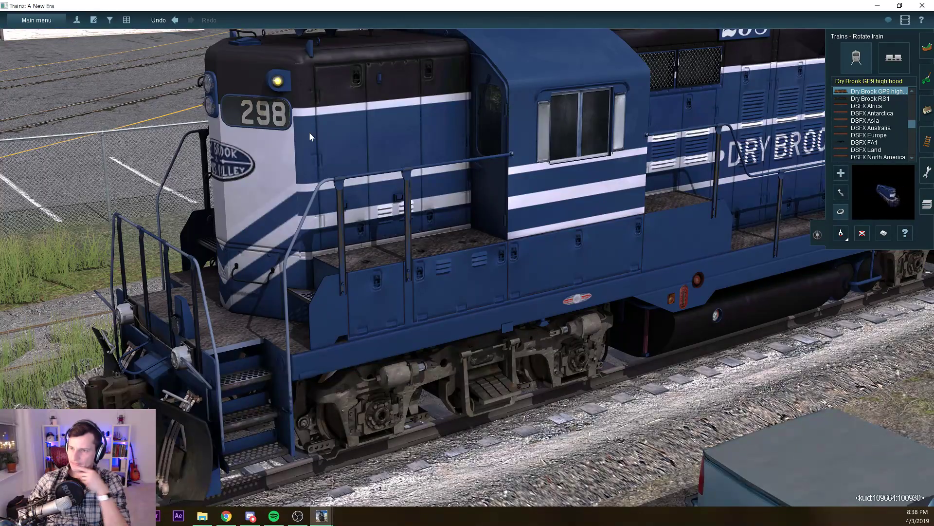
Examine how the nose V stripes line up with the short hood and cab stripes on the parking lot side
key(Right)
key(Down)
key(Right)
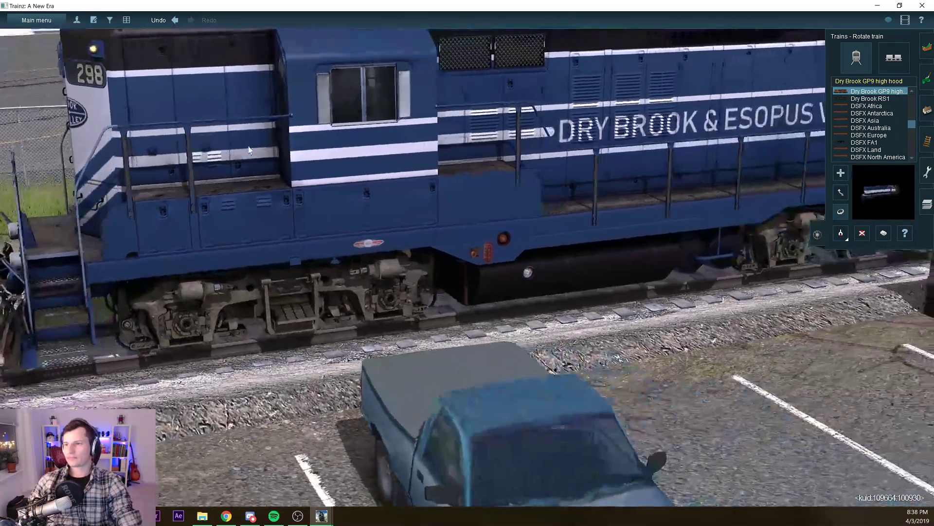
key(Up)
key(Left)
key(Down)
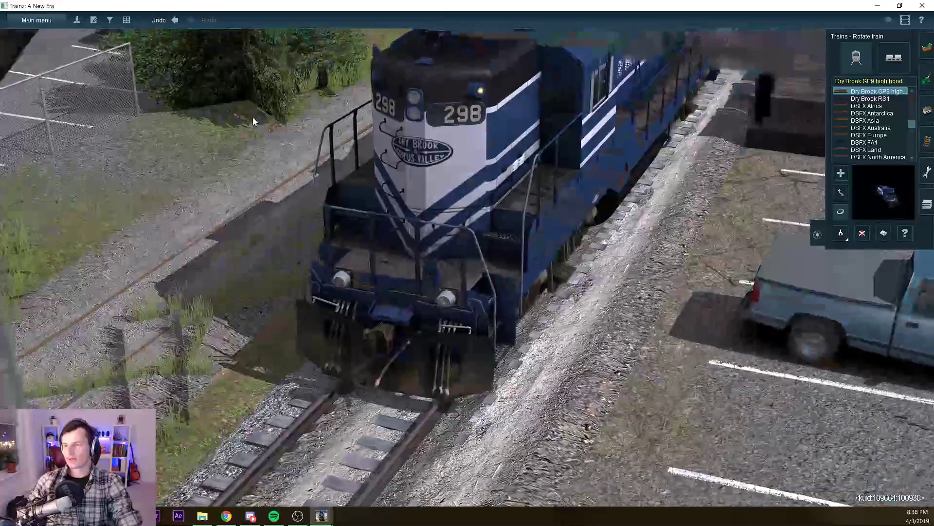
scroll(243, 117, up, 3)
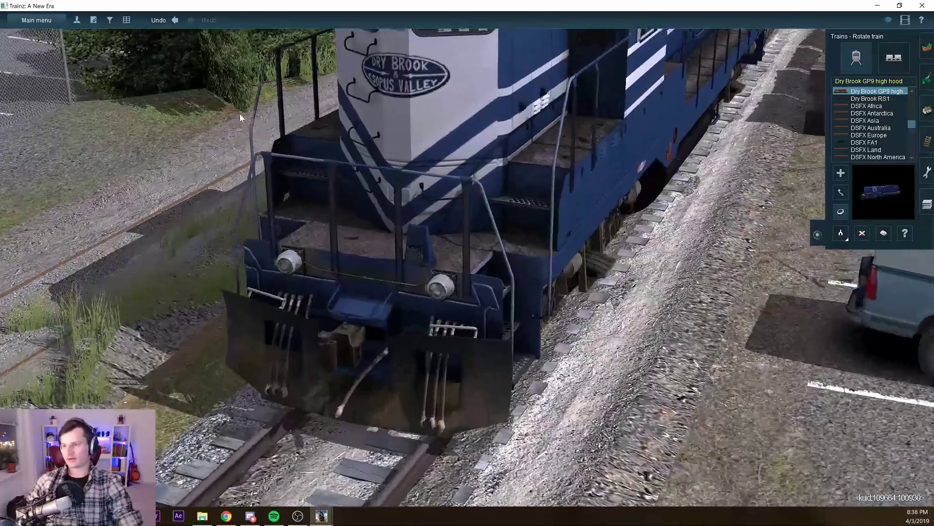
key(Right)
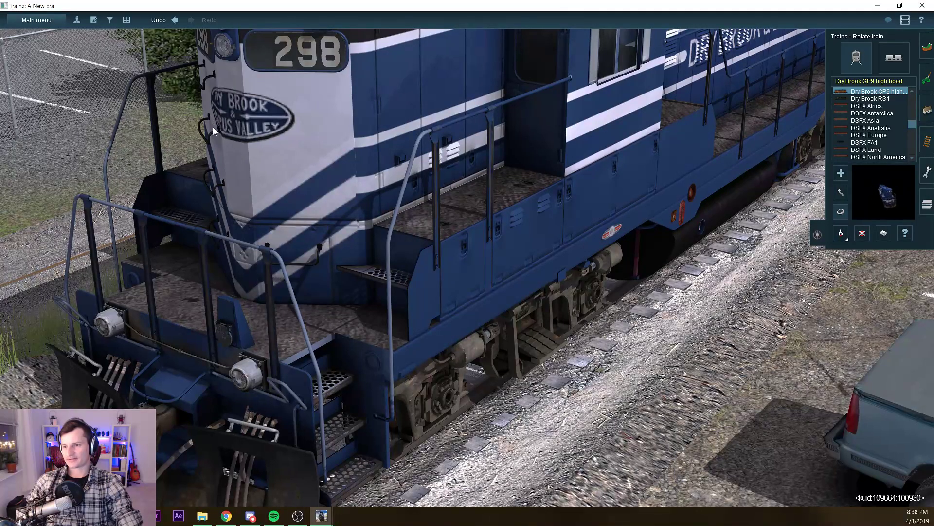
key(Left)
key(Left)
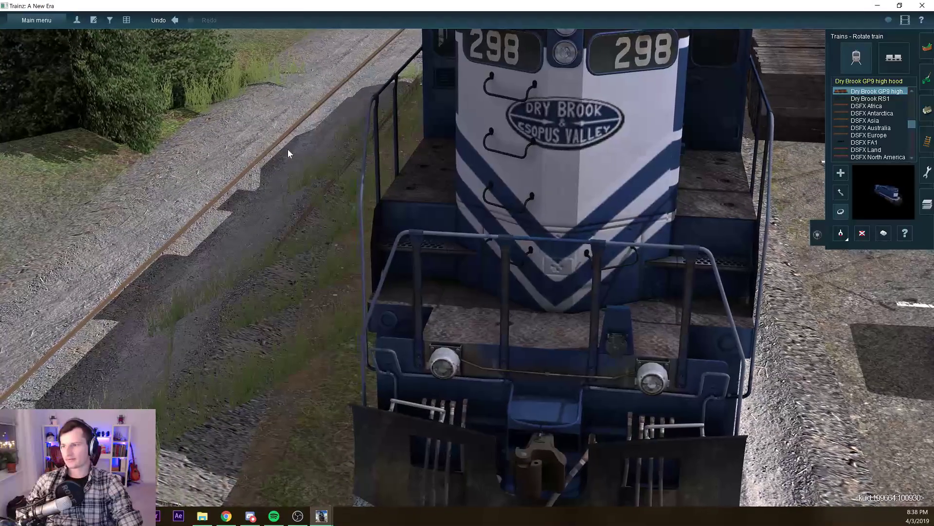
drag(287, 148, 215, 134)
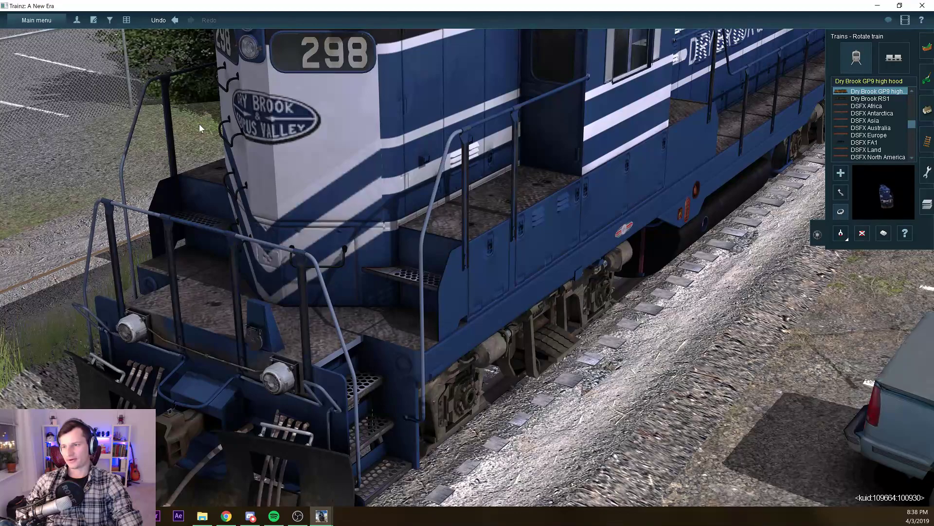
drag(190, 140, 158, 102)
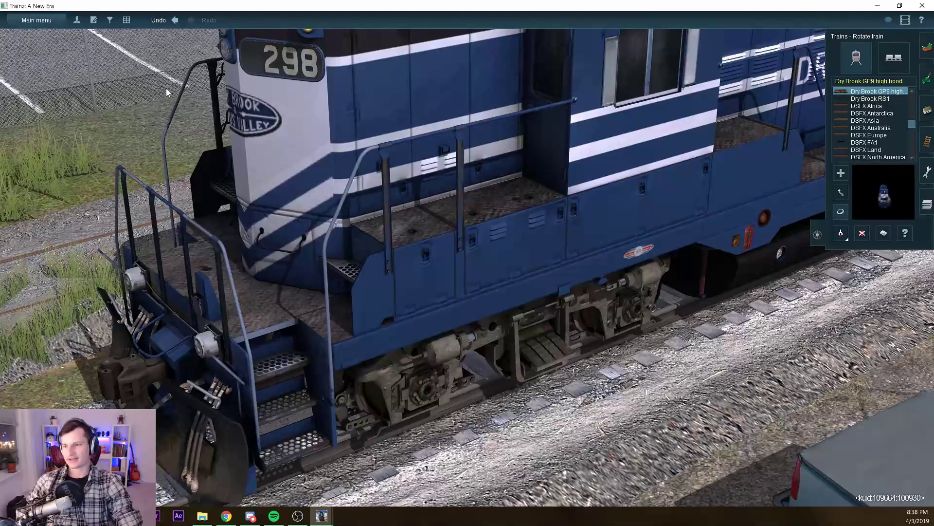
Compare the stripe alignment on the GP9's shaded side with the nose and the sunlit side
click(172, 104)
click(196, 117)
drag(191, 136, 259, 88)
key(Left)
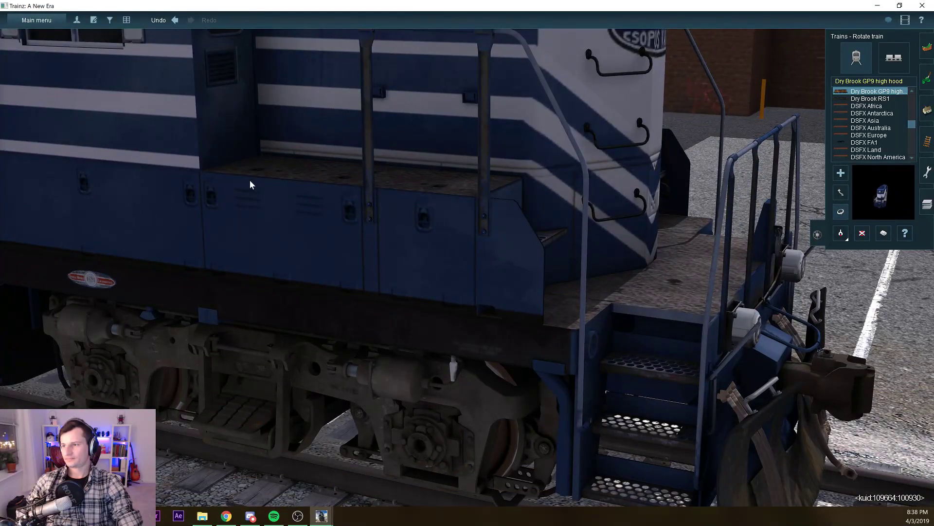
key(Left)
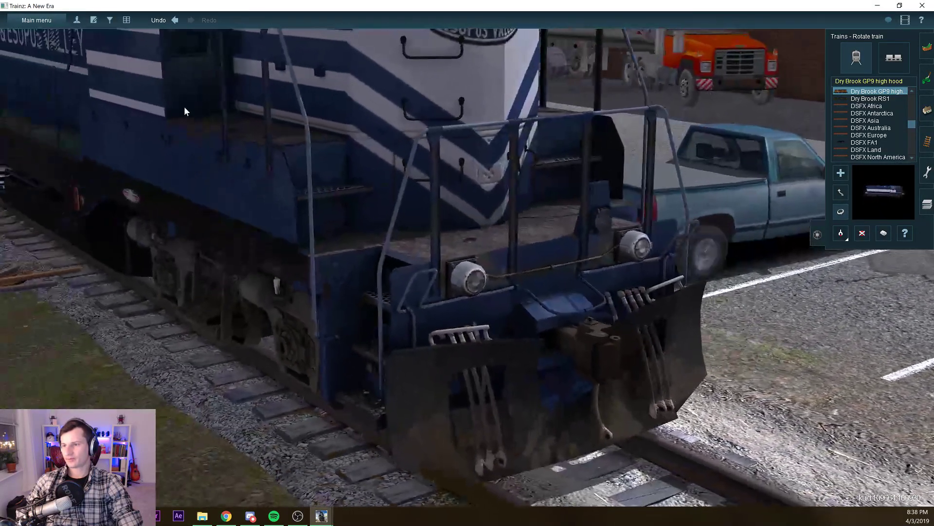
key(Left)
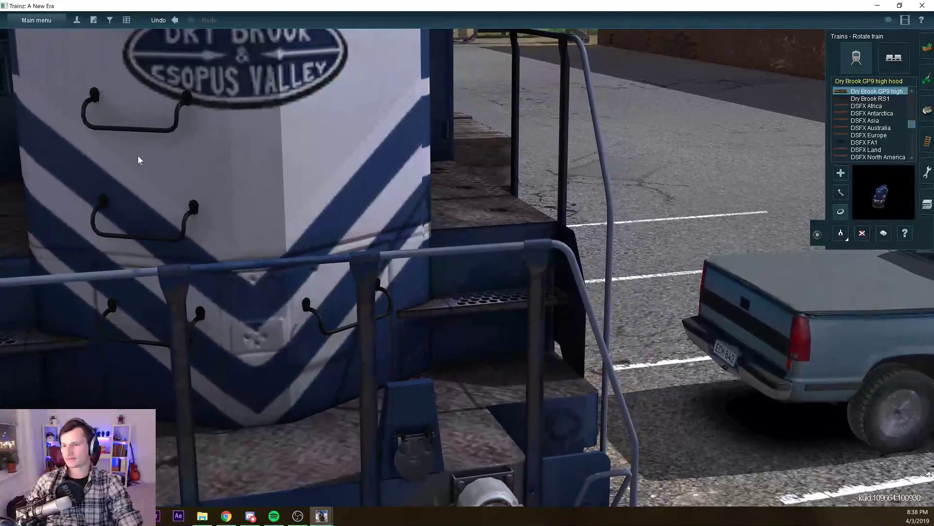
key(Left)
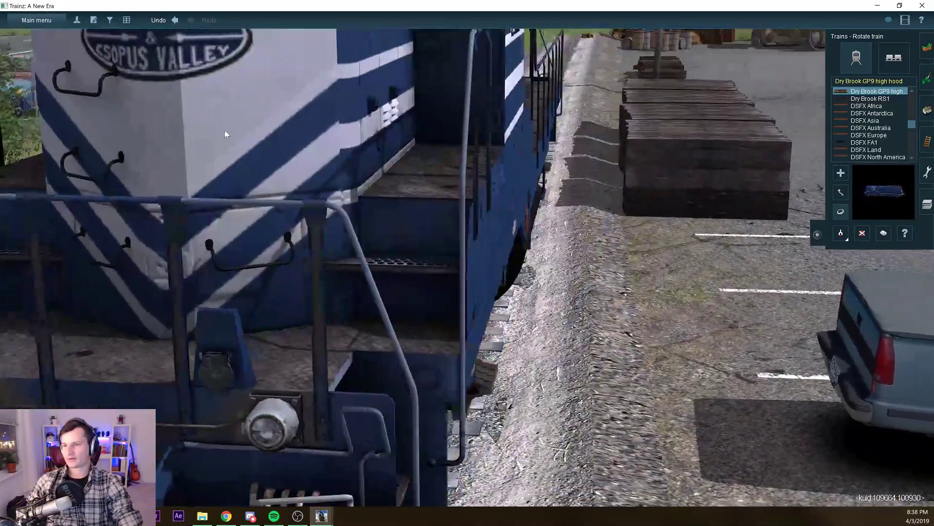
key(Left)
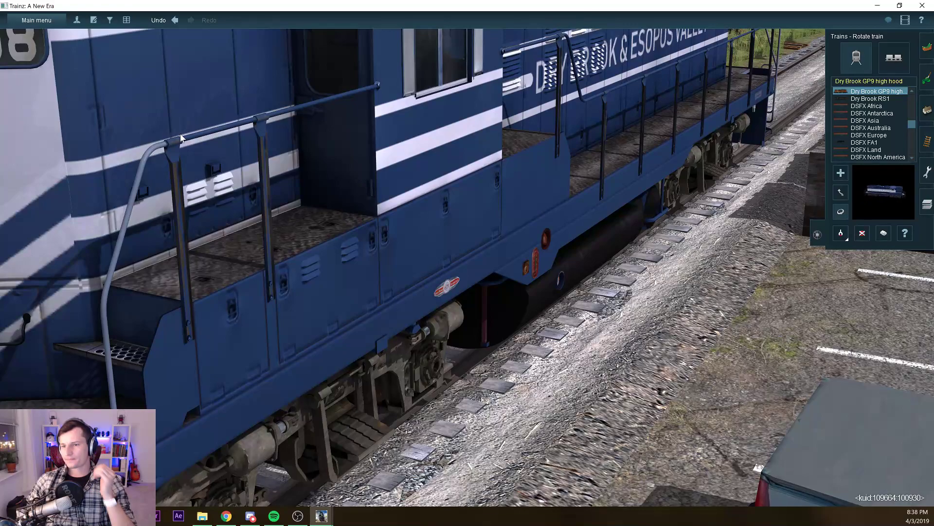
key(Right)
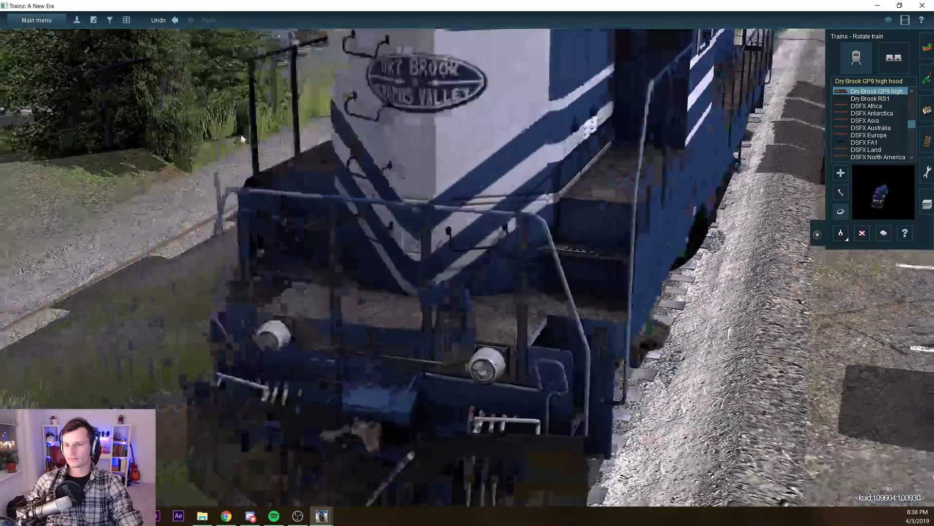
key(Right)
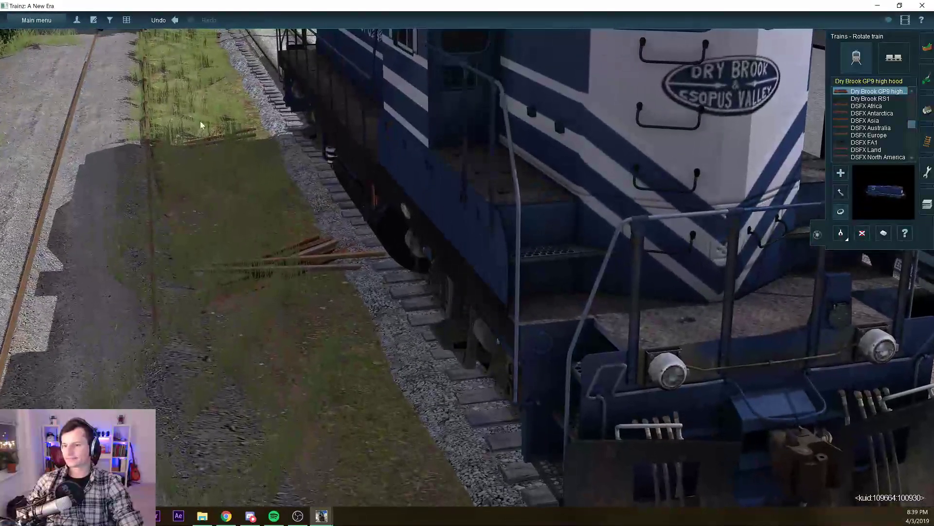
Switch to Photoshop and select the thick nose stripe Shape 2 copy 4 in the Front End V copy group
key(alt+Tab)
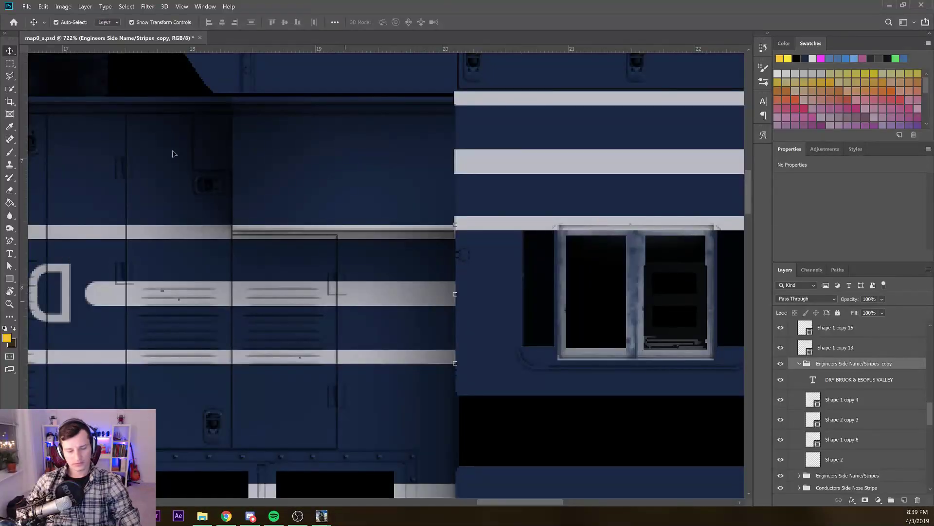
scroll(172, 154, down, 8)
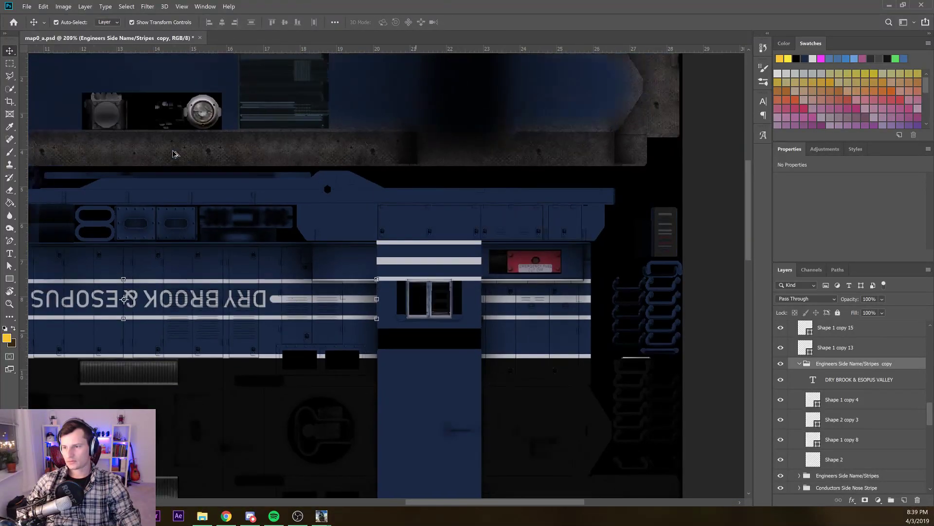
scroll(173, 154, down, 4)
drag(221, 228, 159, 147)
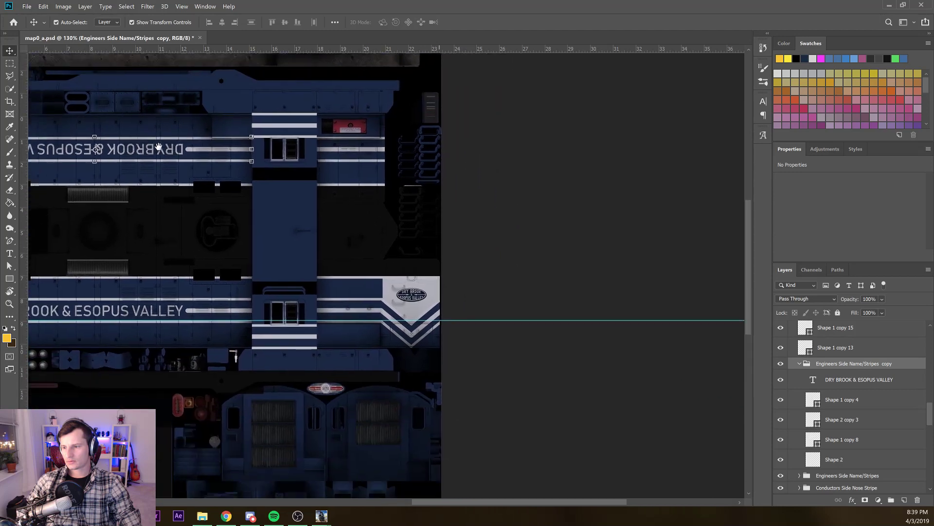
scroll(182, 151, up, 5)
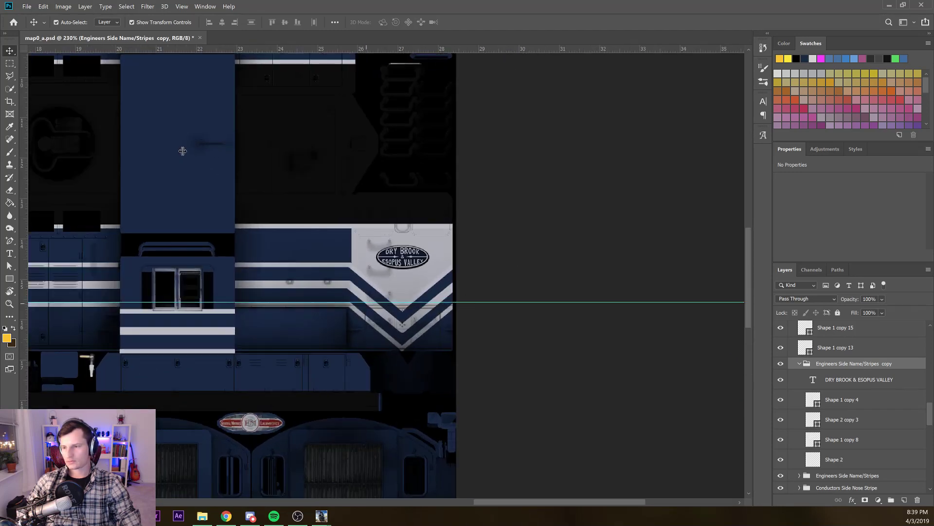
scroll(182, 151, up, 6)
click(184, 146)
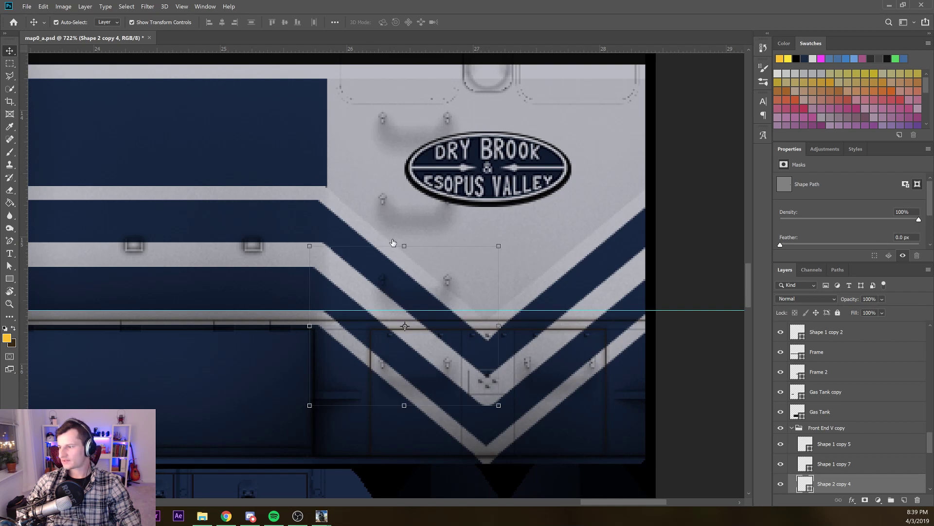
key(ctrl+comma)
key(ctrl+comma)
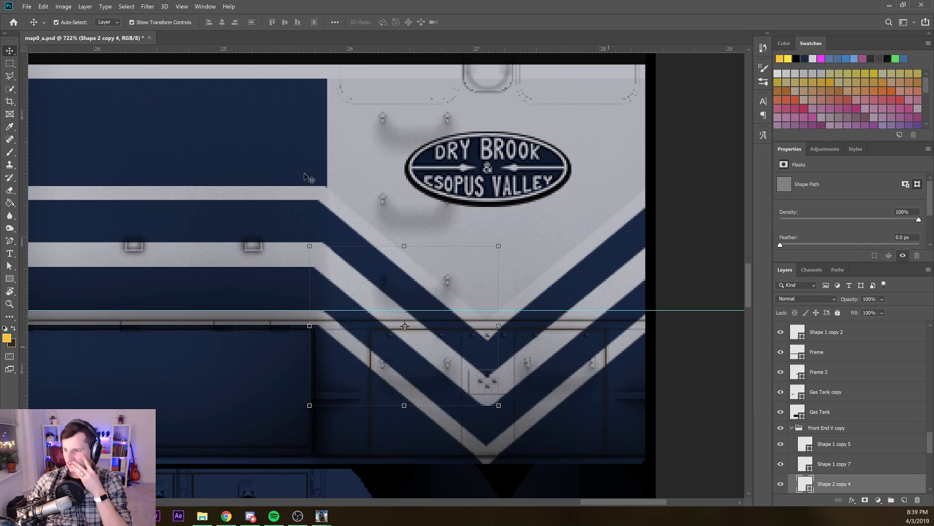
click(425, 235)
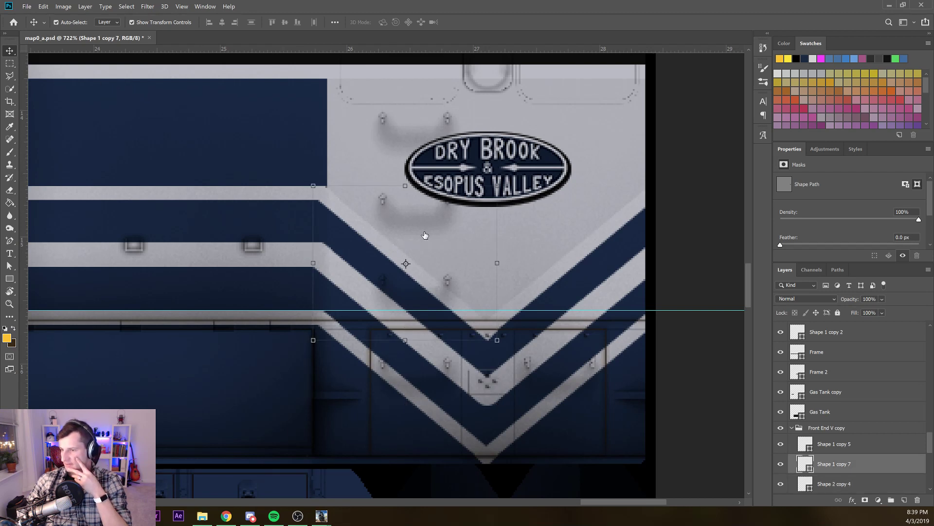
click(424, 244)
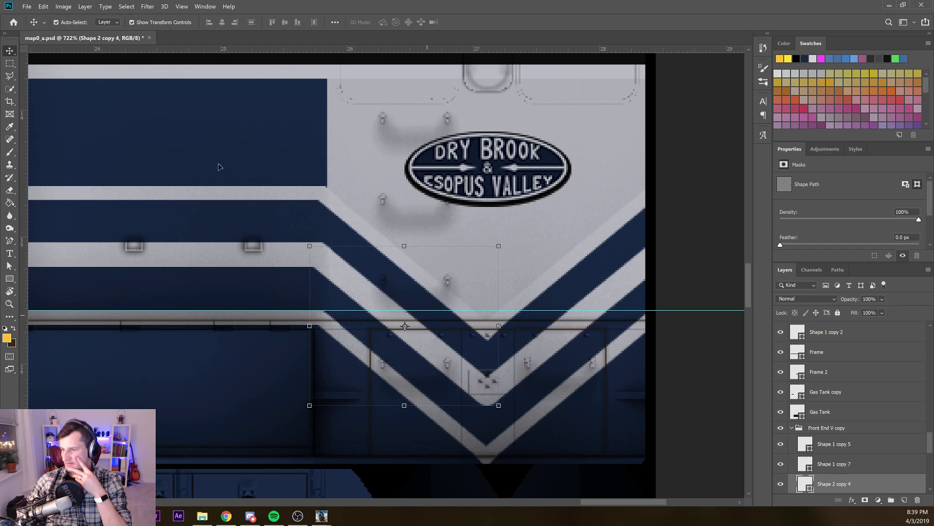
Try to scale the nose stripe Shape 2 copy 4 to about 121% width and 63% height
drag(498, 405, 539, 345)
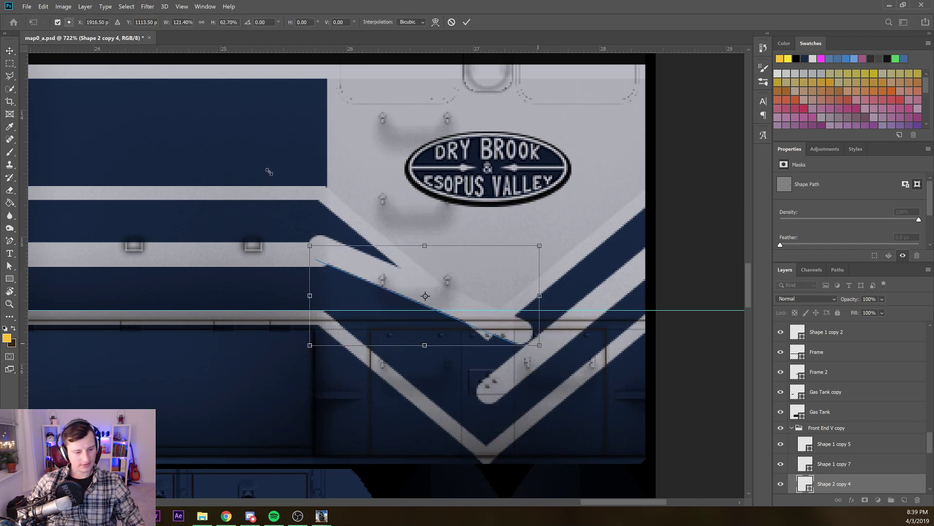
key(ctrl+z)
key(ctrl+z)
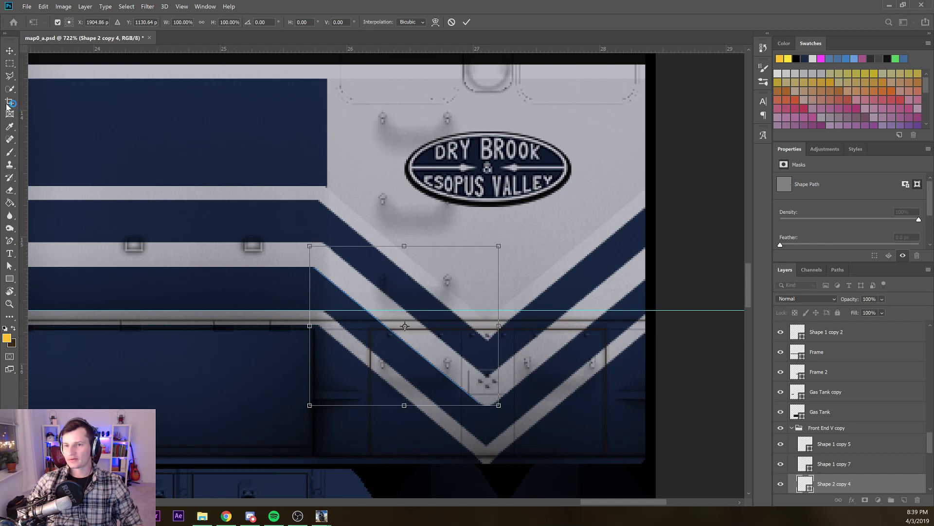
Set the stroke width of the nose stripe Shape 2 copy 4 to 12 px, using the Path Selection tool
click(825, 149)
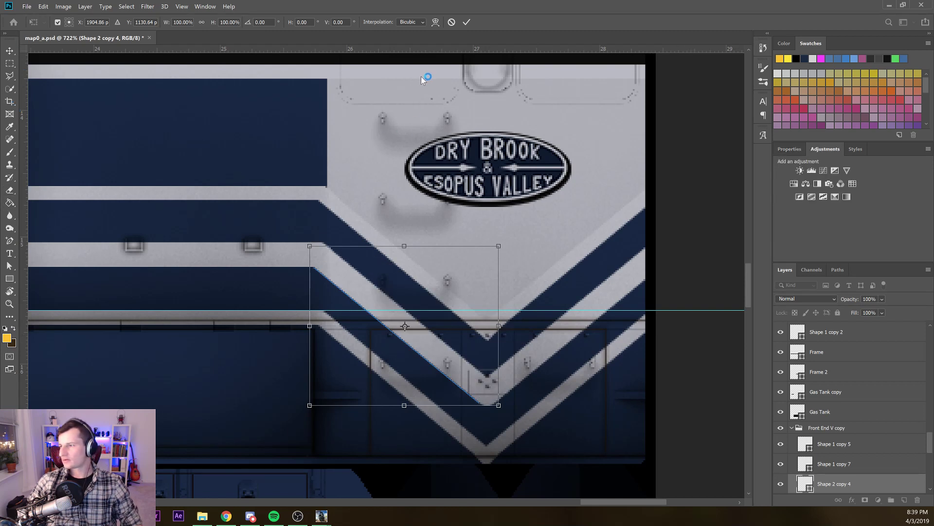
click(855, 150)
click(833, 150)
click(9, 266)
key(Return)
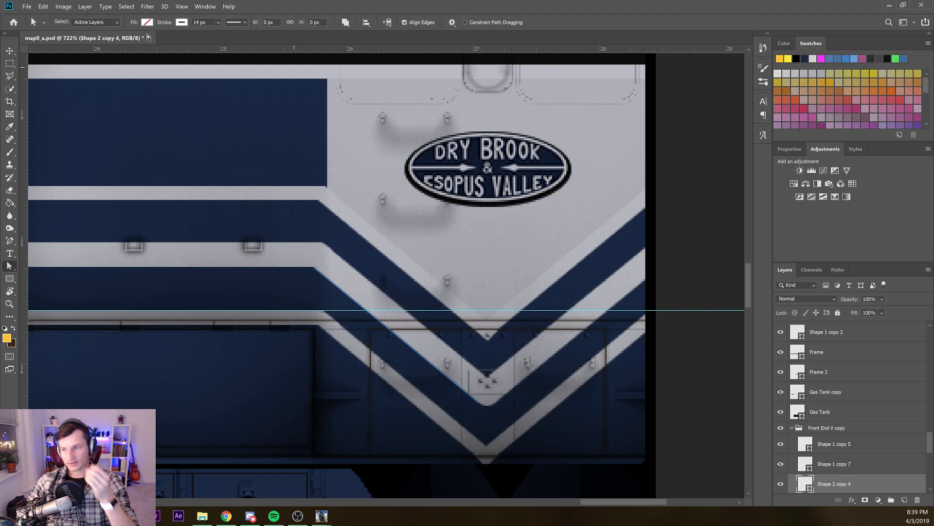
click(218, 23)
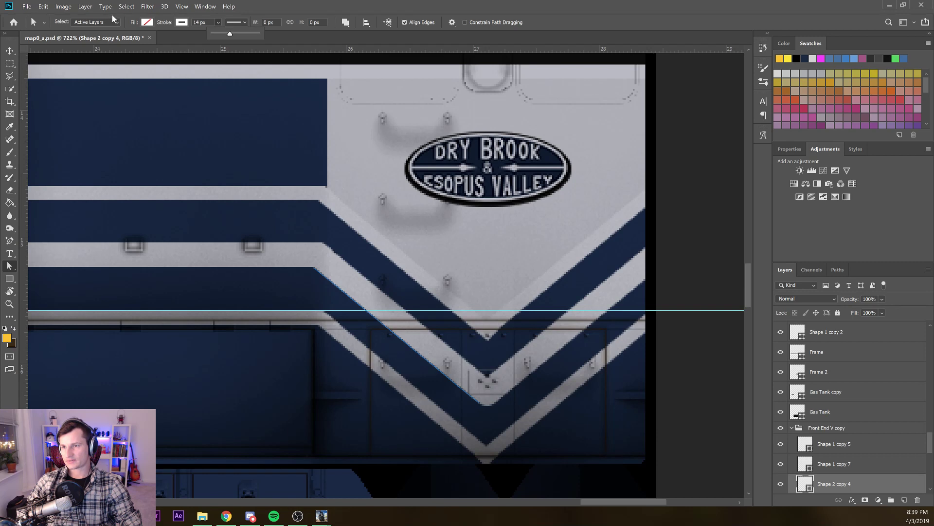
drag(230, 33, 222, 34)
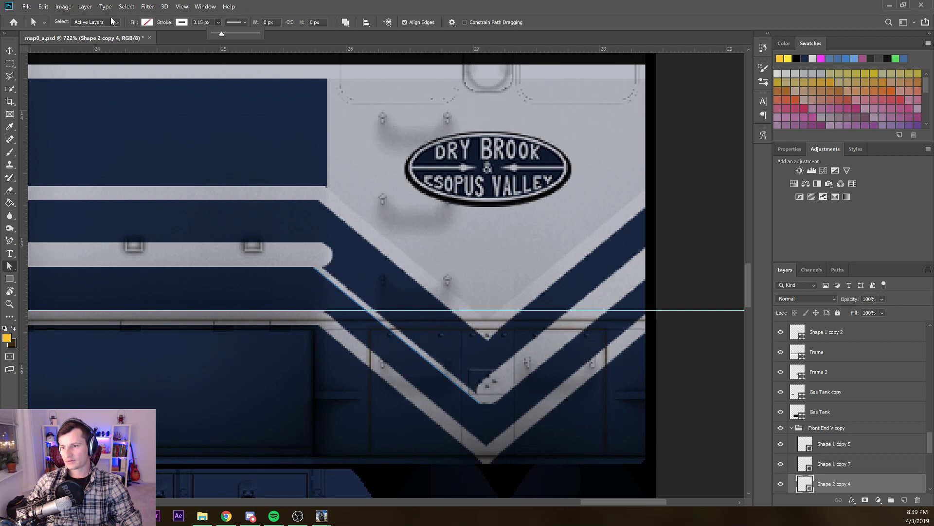
drag(111, 19, 117, 21)
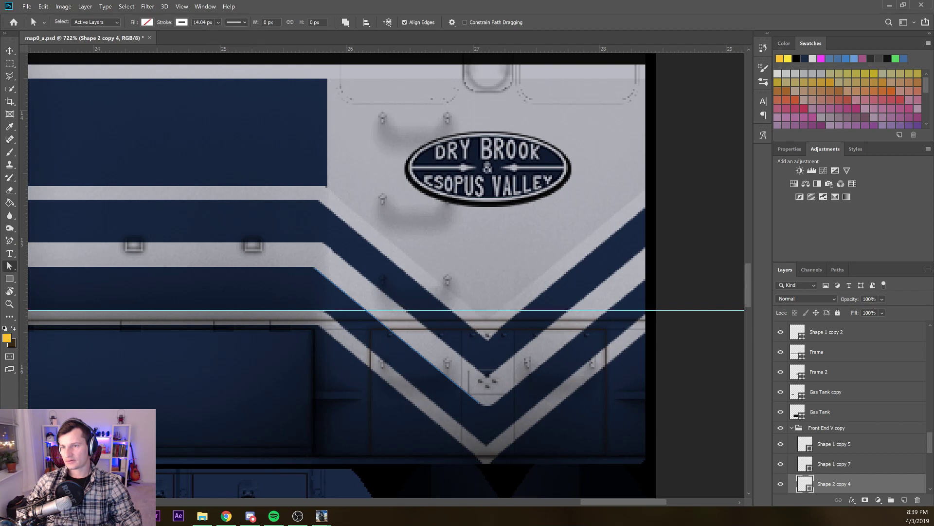
key(BackSpace)
key(BackSpace)
key(BackSpace)
key(BackSpace)
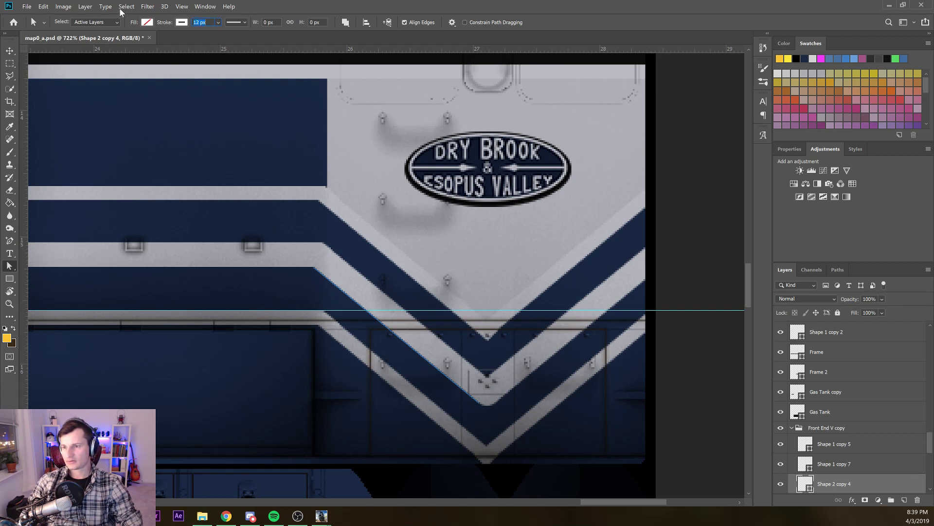
Try stroke widths of 10, 13 and 13.5 px on the nose stripe Shape 2 copy 4, and settle on 13.75 px
key(Return)
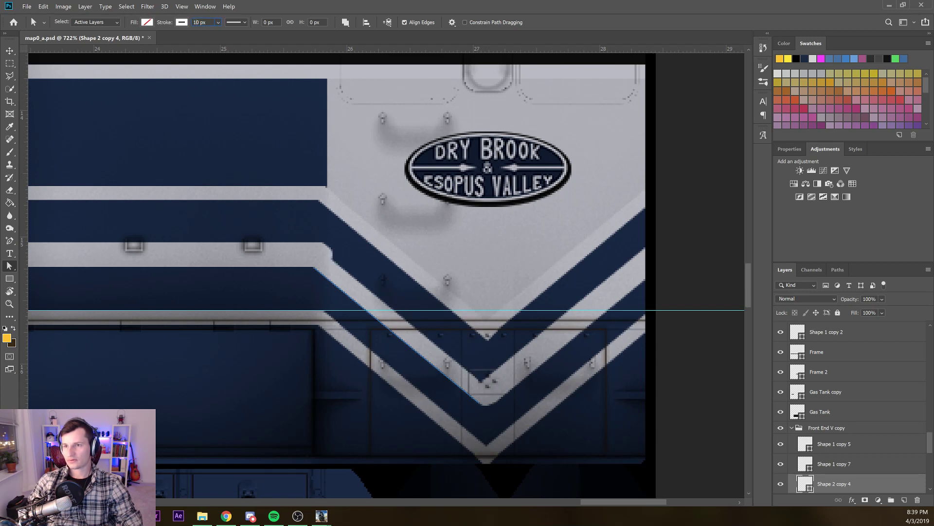
key(Return)
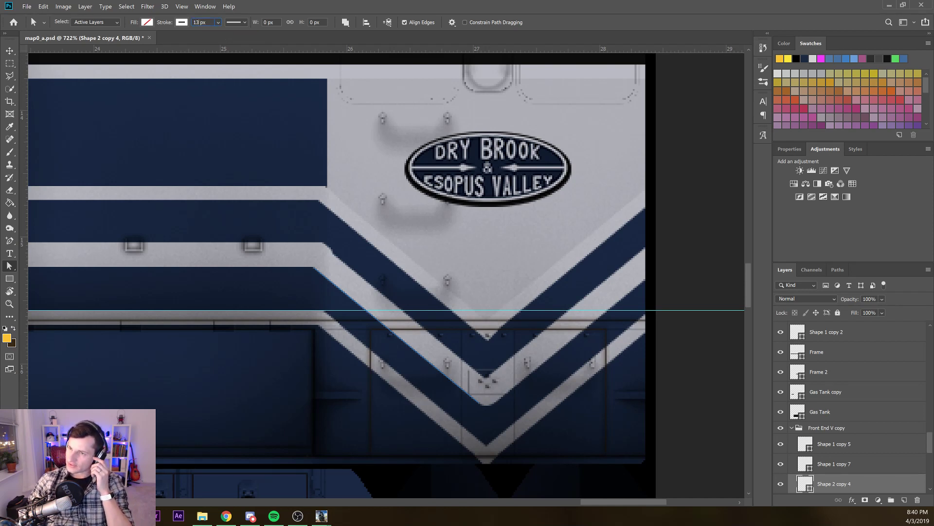
text(.5)
key(Return)
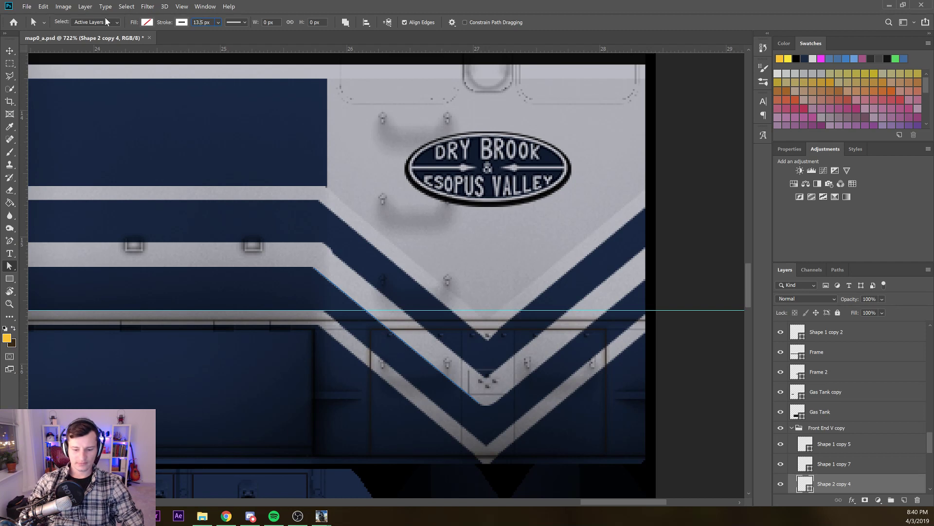
text(7)
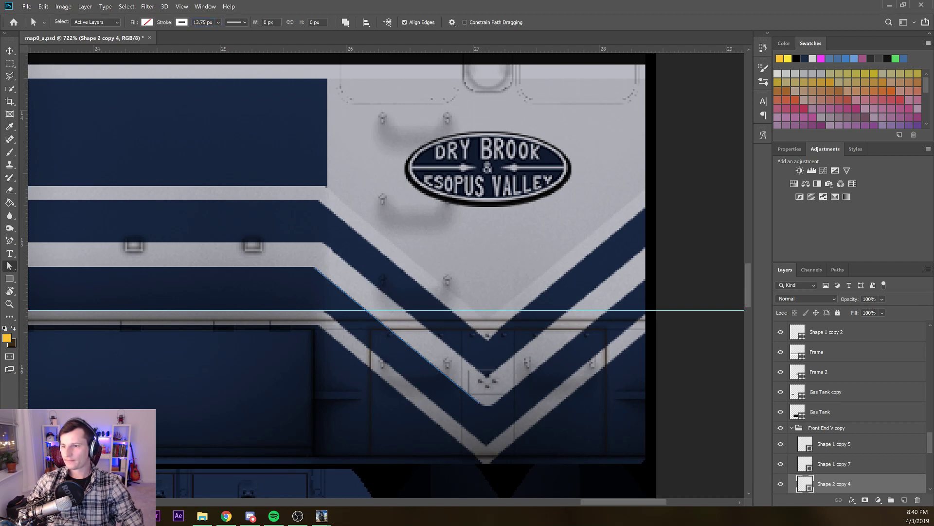
click(273, 175)
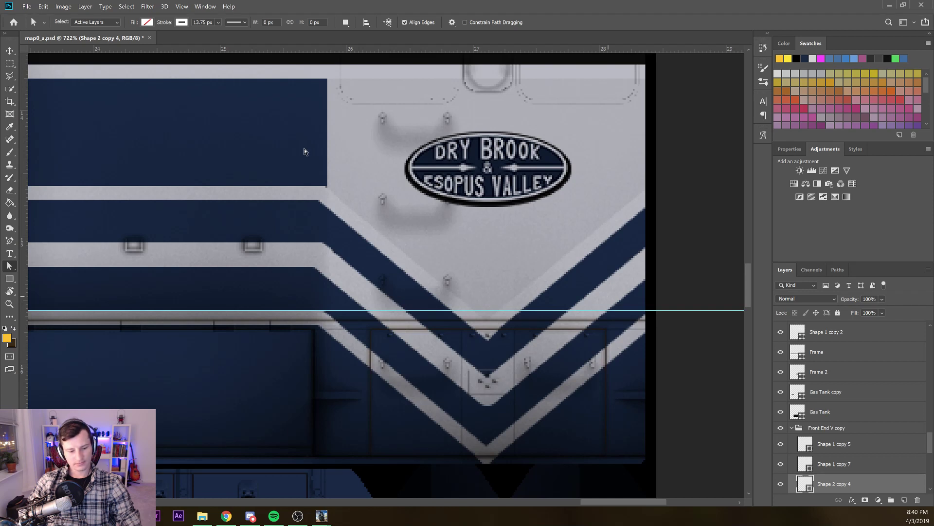
Select the mirrored nose stripe Shape 2 copy and set its stroke width to 13.75 px
key(v)
key(alt+bracketleft)
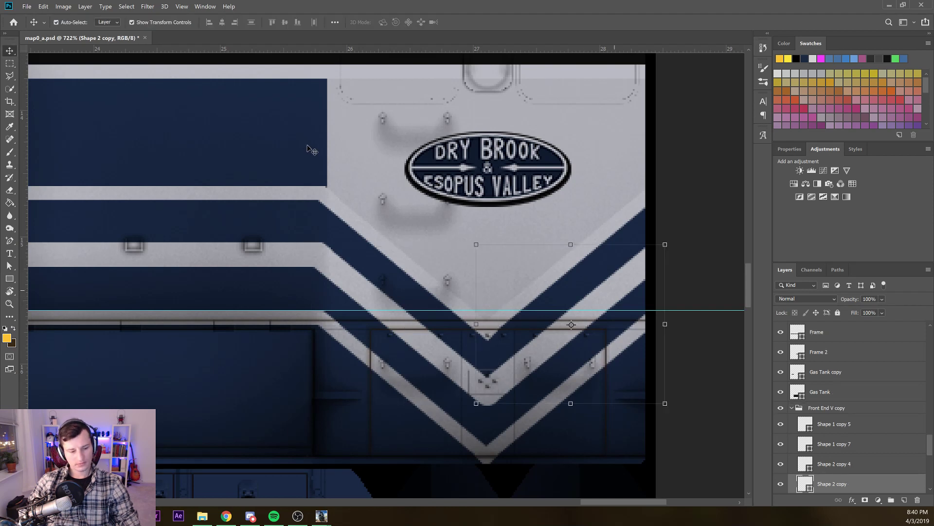
key(a)
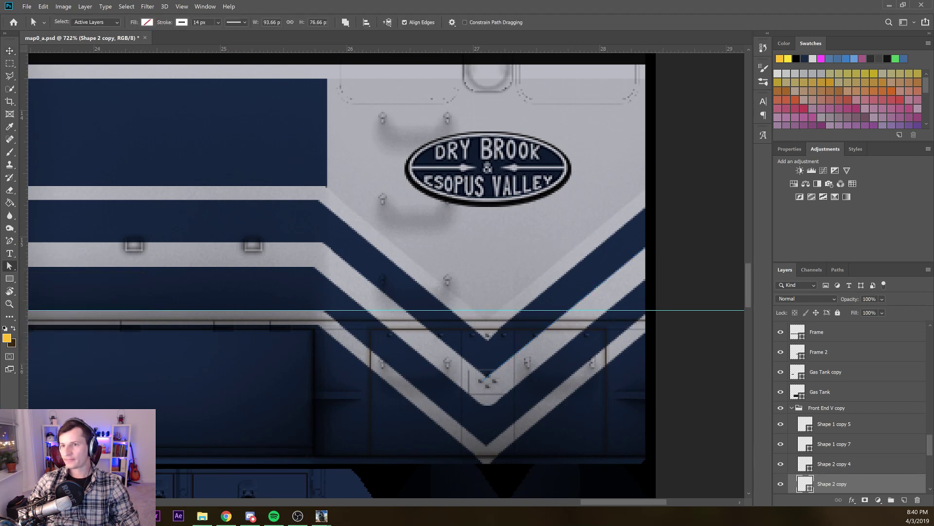
key(BackSpace)
text(3.75)
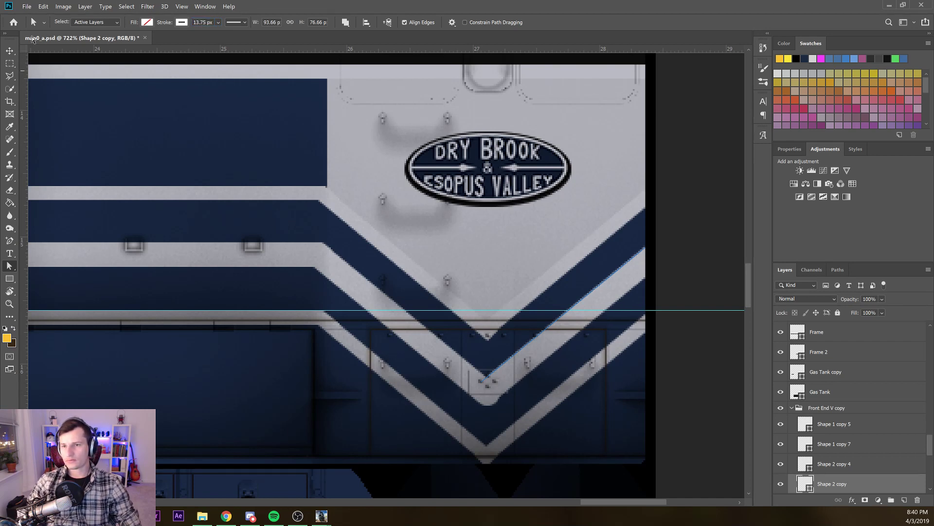
Nudge the nose stripe Shape 2 copy down by one step and deselect it
text(v)
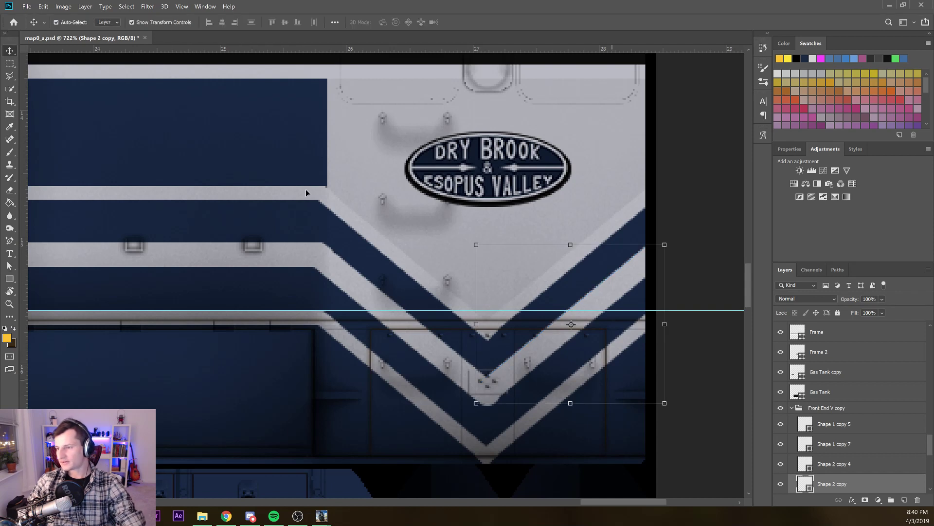
key(Down)
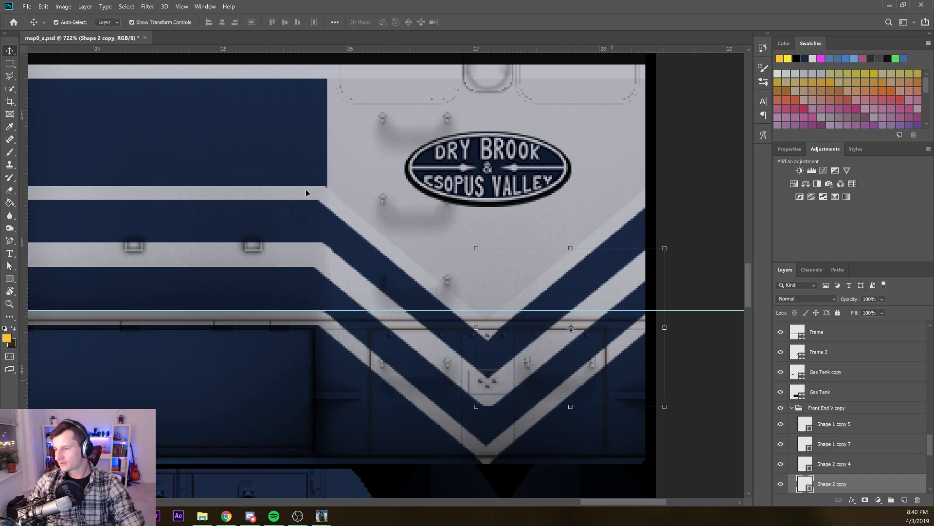
click(343, 124)
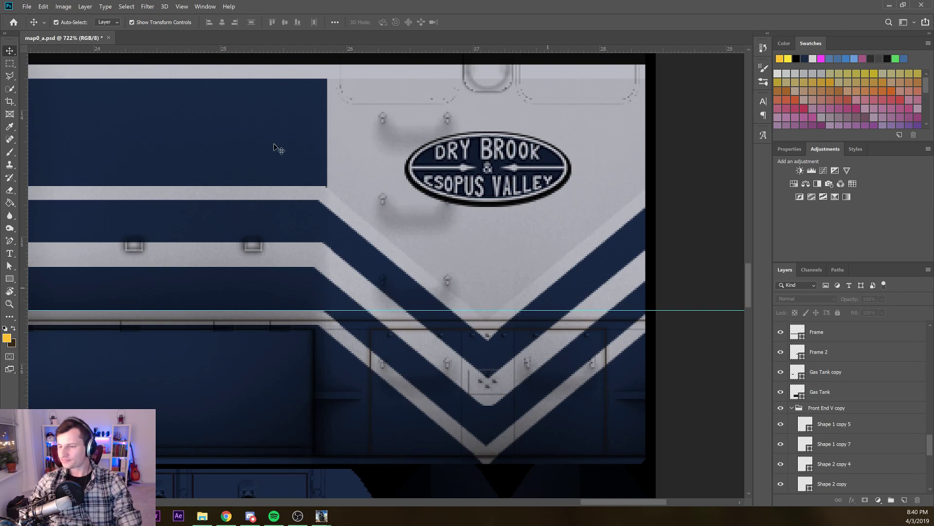
Hide the upper nose stripes Shape 1 copy 7 and Shape 1 copy 5 in the Front End V copy group
click(386, 252)
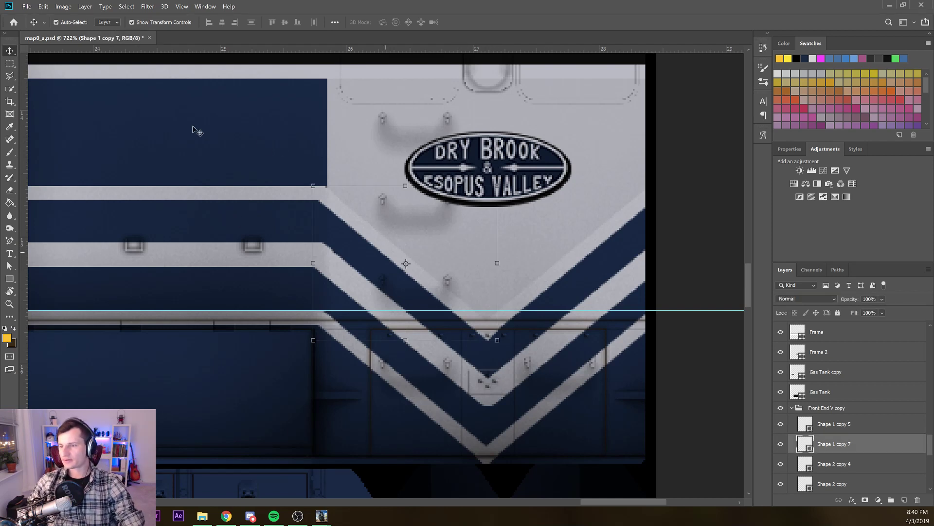
key(ctrl+comma)
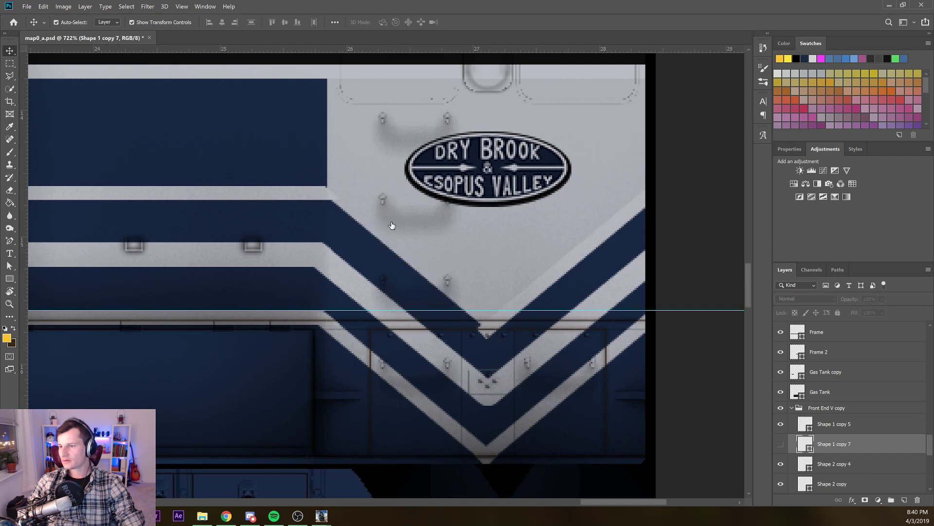
click(780, 444)
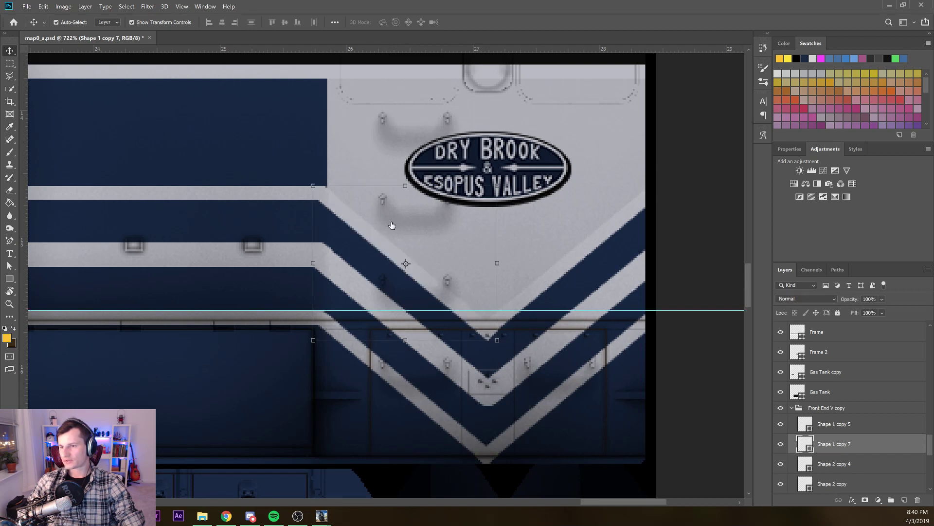
click(780, 444)
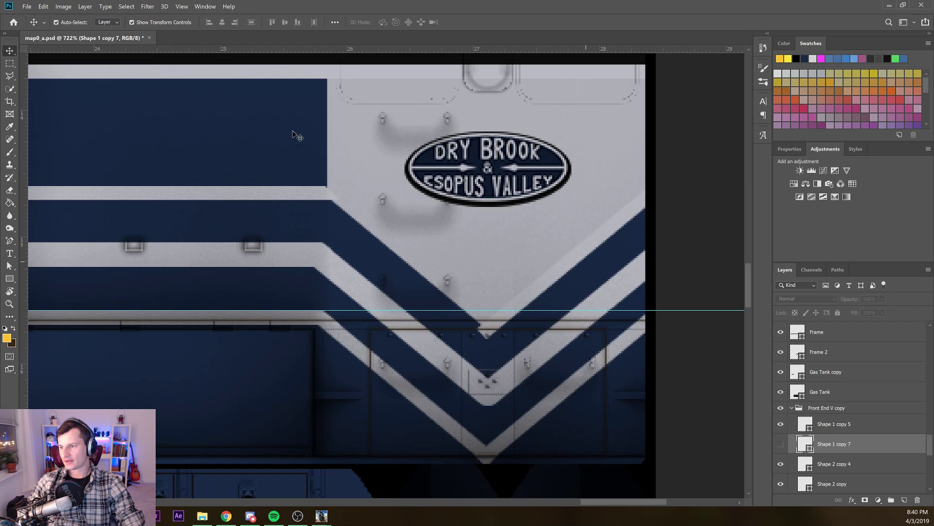
key(alt+bracketright)
key(ctrl+comma)
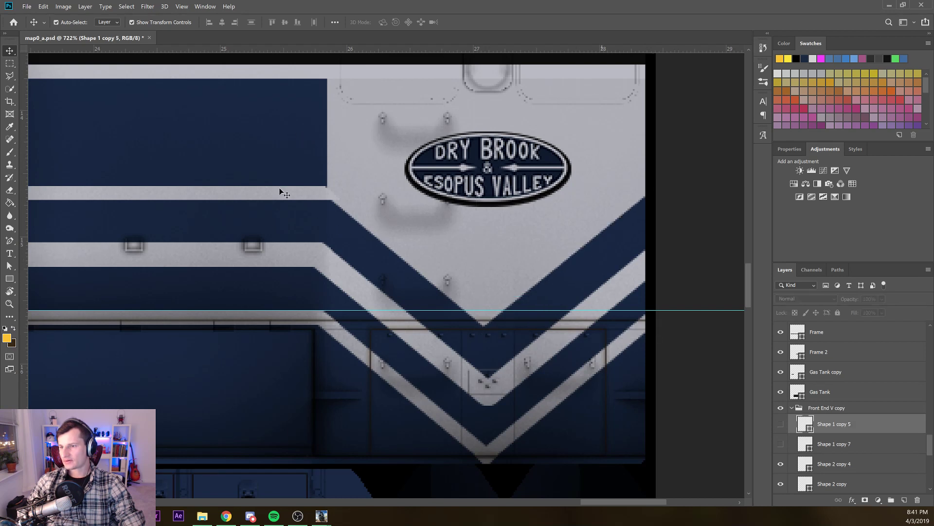
Select the upper side stripe Shape 1 copy 12 in the Engineers Side Nose Stripe group and inspect its end at the nose corner
click(165, 101)
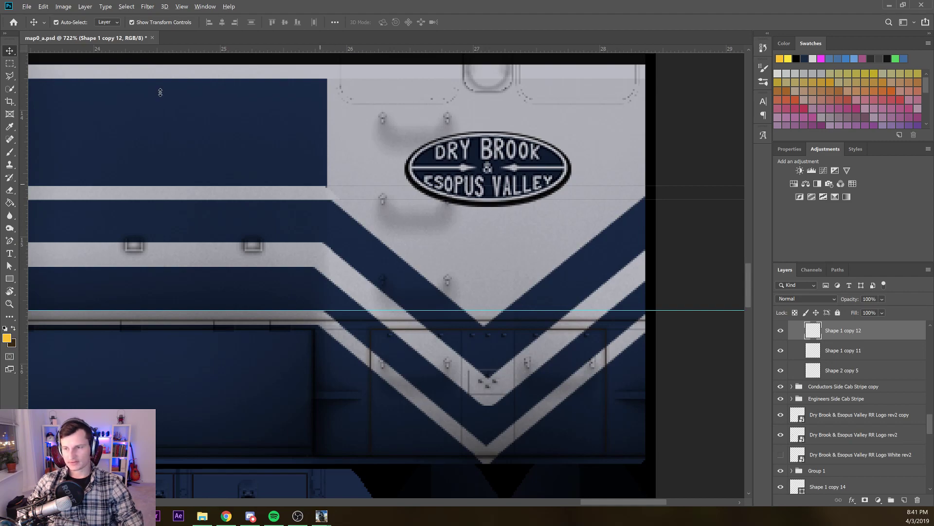
scroll(167, 102, up, 5)
scroll(178, 104, up, 2)
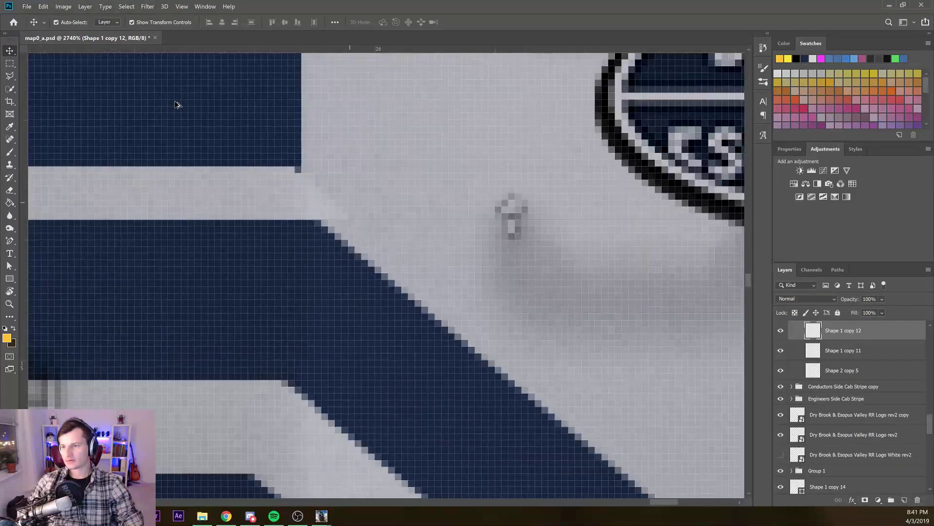
scroll(177, 104, up, 1)
scroll(177, 104, down, 2)
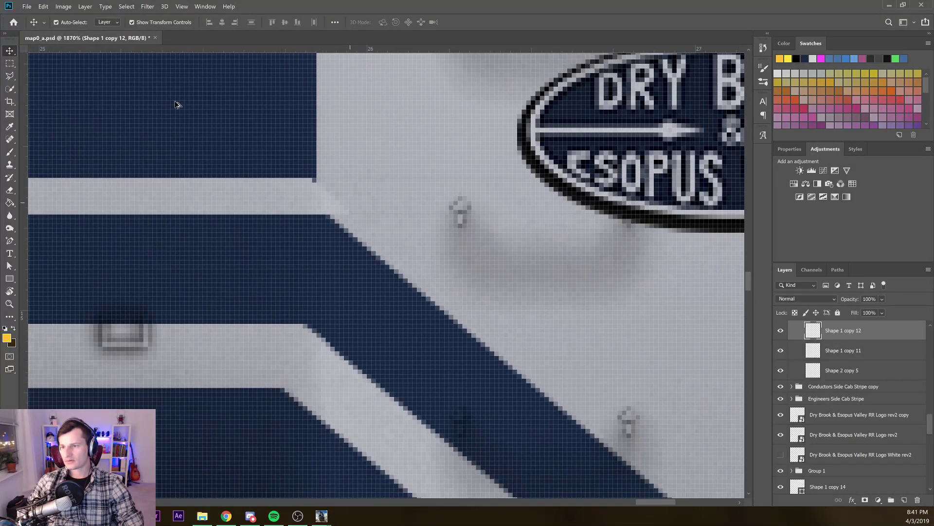
scroll(176, 104, up, 2)
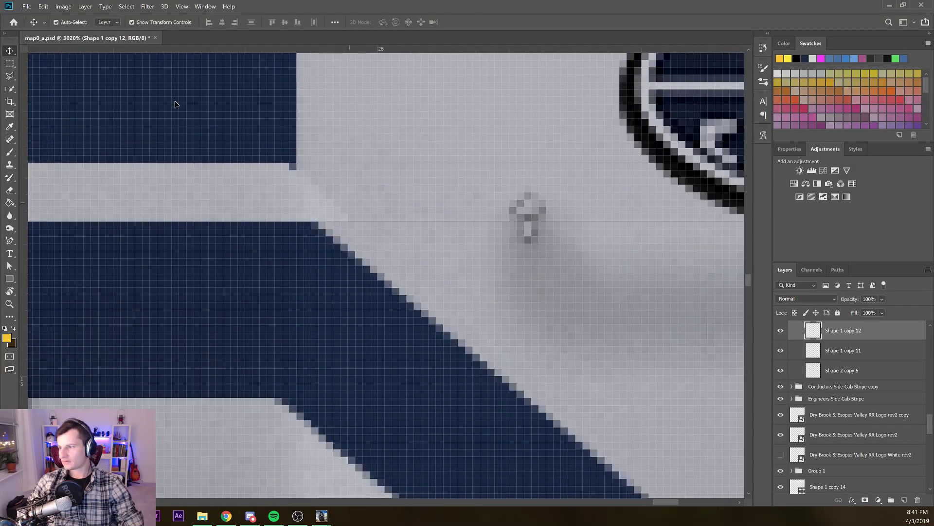
click(399, 195)
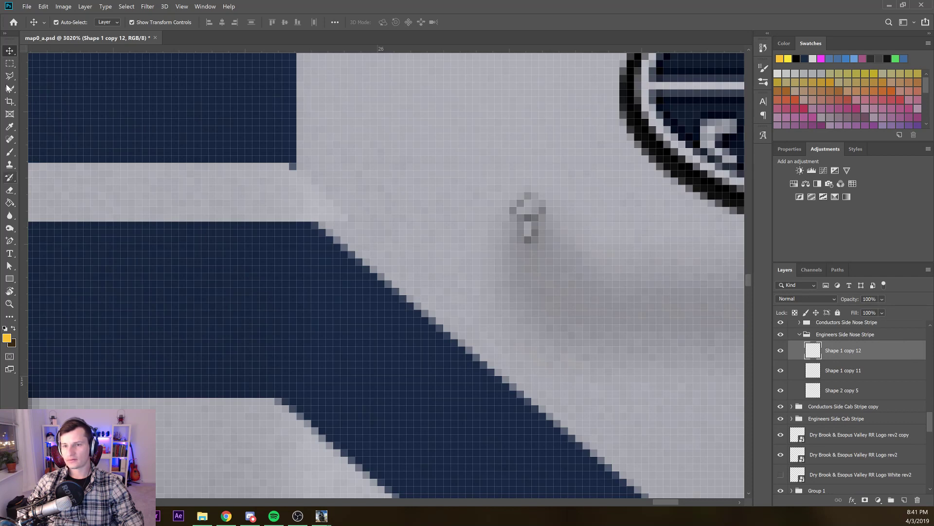
Activate the Eraser with 2% opacity and toggle the visibility of Shape 1 copy 12 to check its extent
click(10, 190)
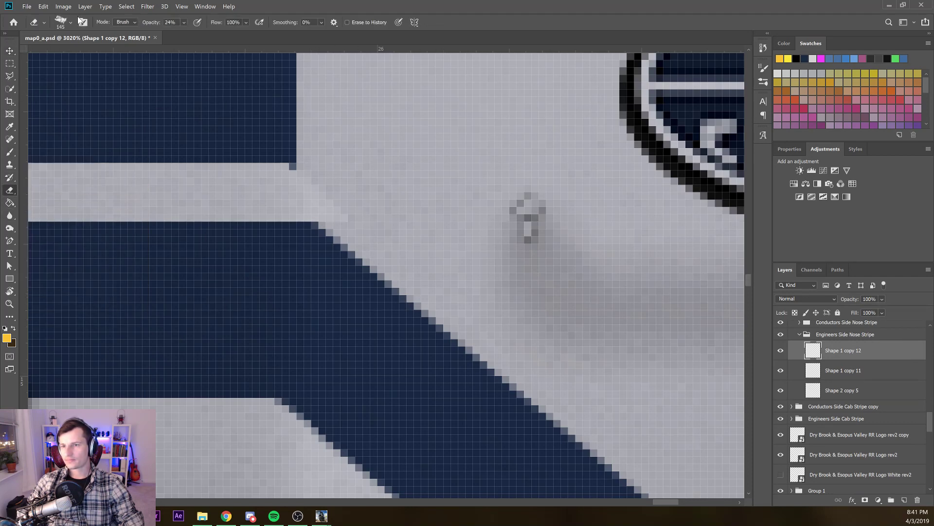
click(183, 23)
click(183, 33)
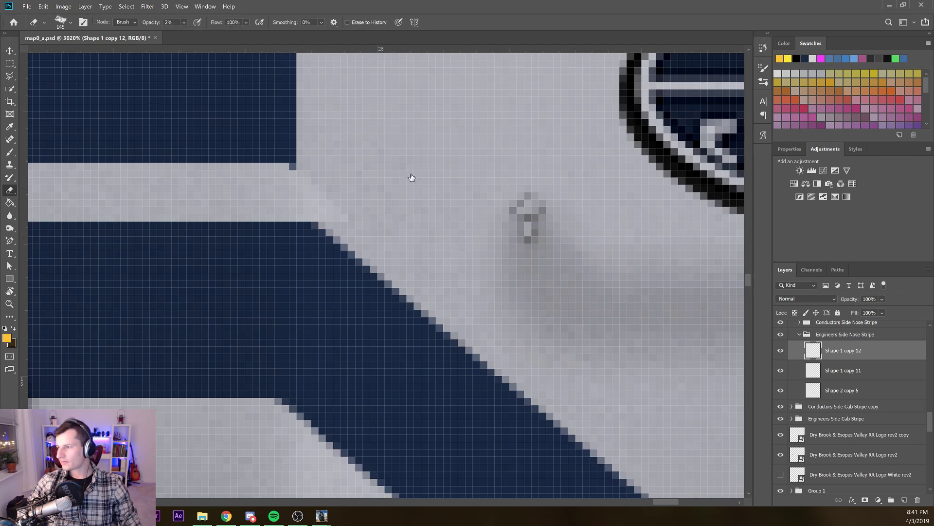
click(781, 351)
click(780, 351)
key(ctrl+shift+z)
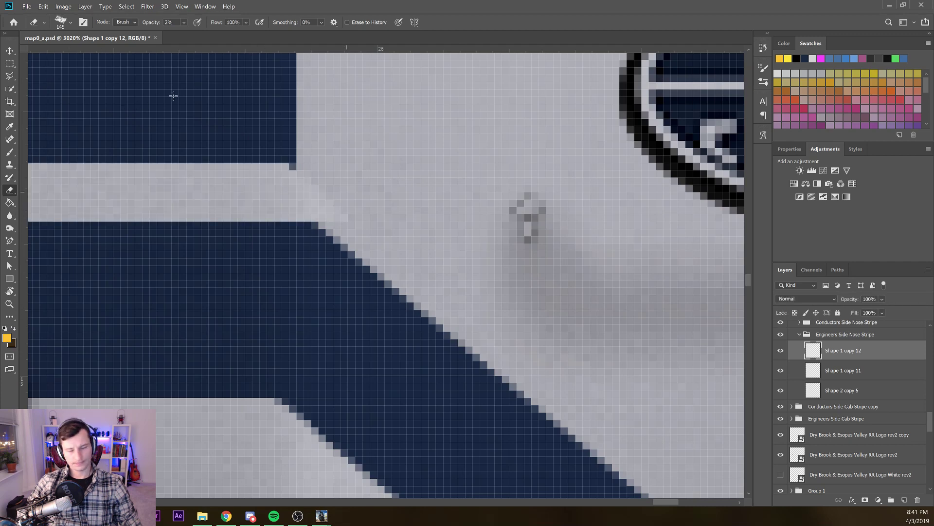
Set the Eraser to a round brush with 6 px size, 100% hardness and 100% opacity
scroll(174, 96, down, 5)
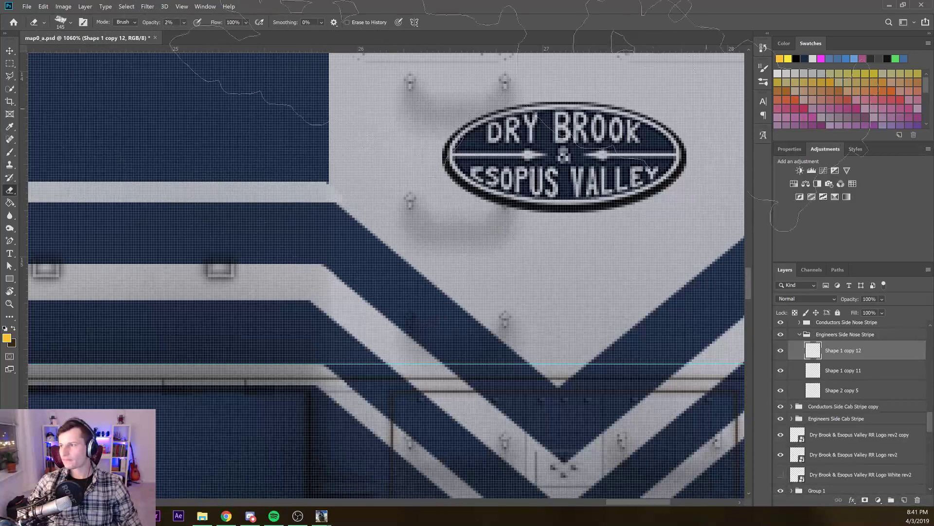
click(63, 22)
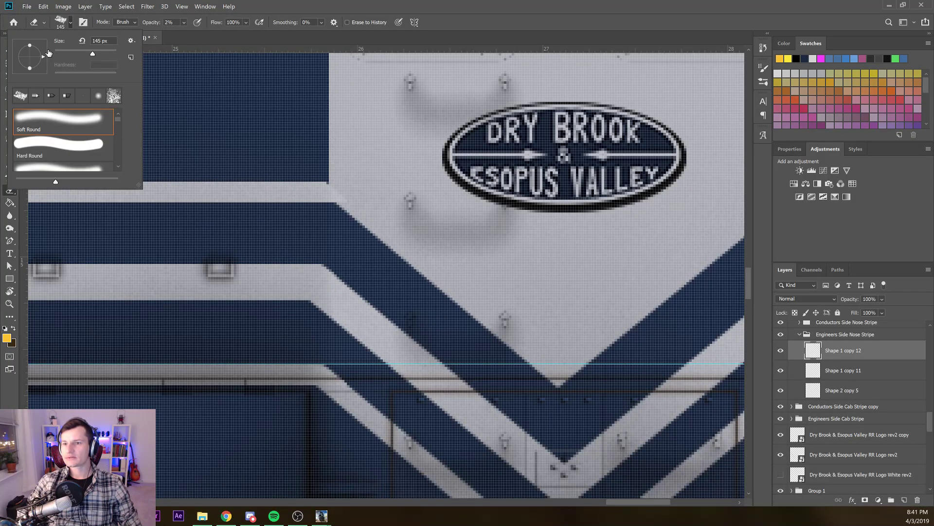
click(99, 96)
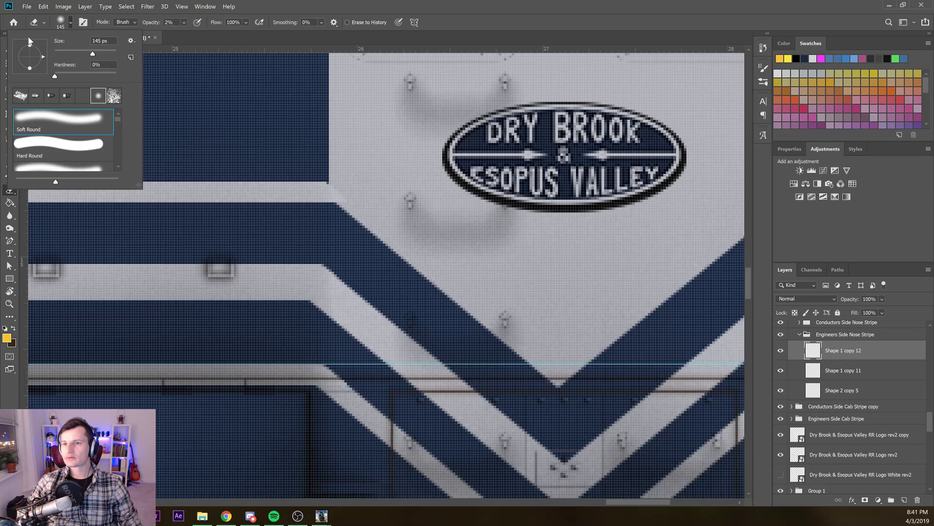
drag(54, 76, 116, 76)
click(325, 203)
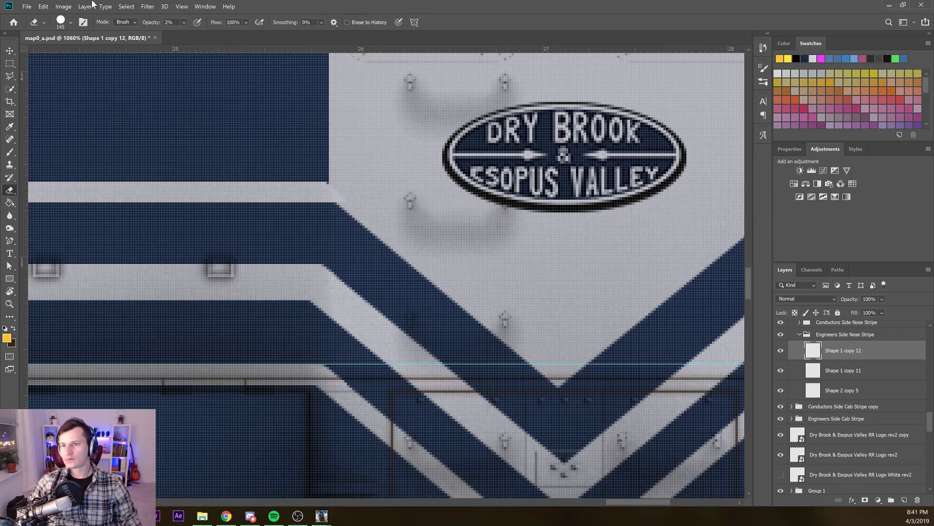
key(0)
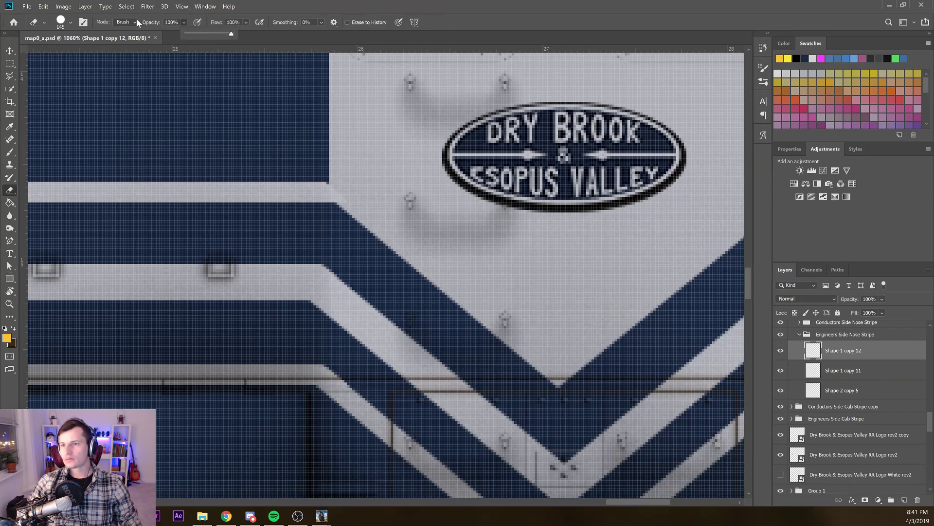
click(71, 22)
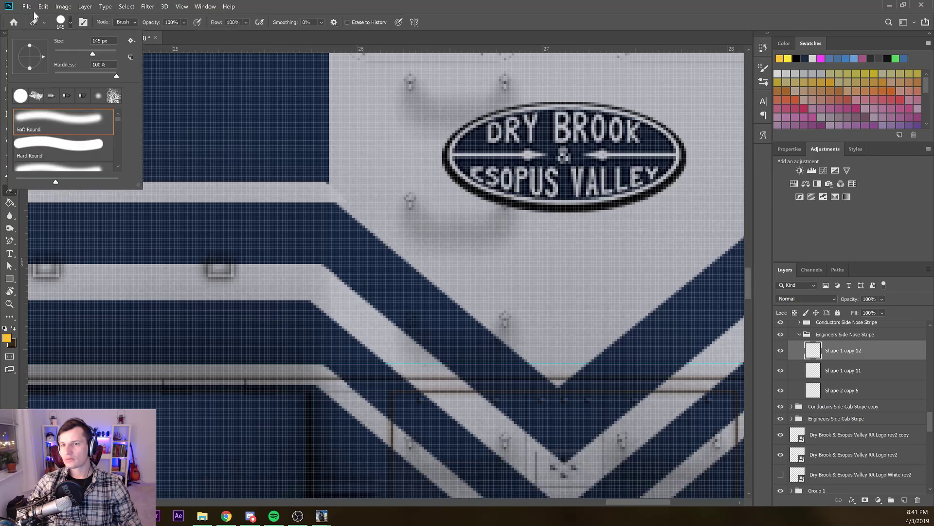
text(6)
key(Return)
key(Return)
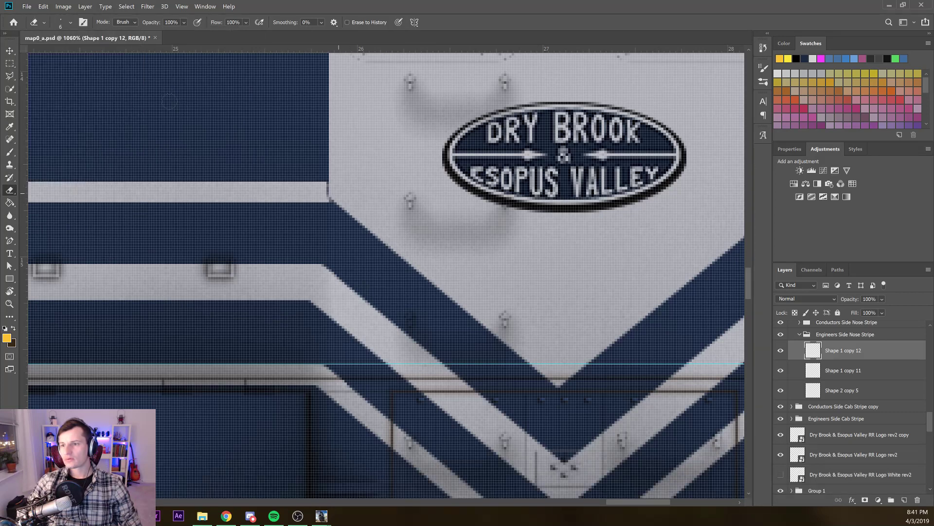
Undo the eraser stroke at the nose end of the stripe Shape 1 copy 12
scroll(171, 101, down, 2)
scroll(172, 101, up, 5)
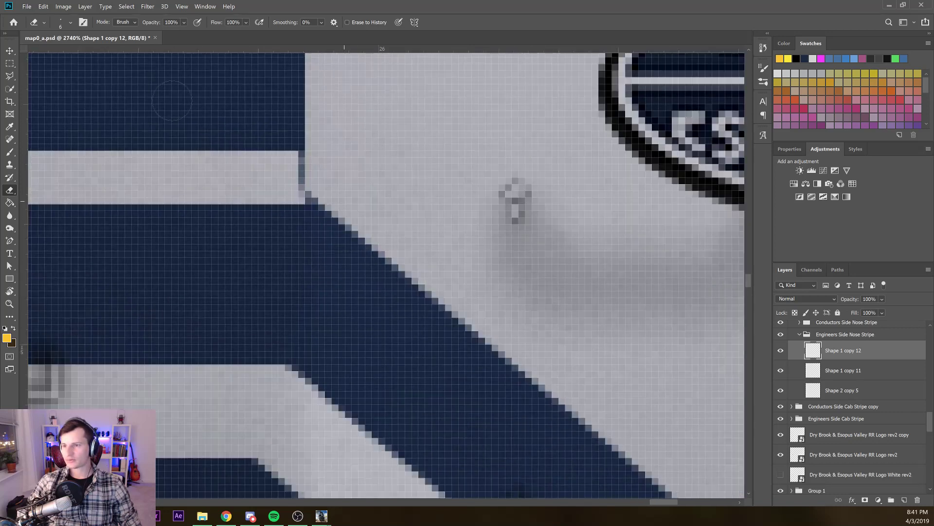
key(ctrl+z)
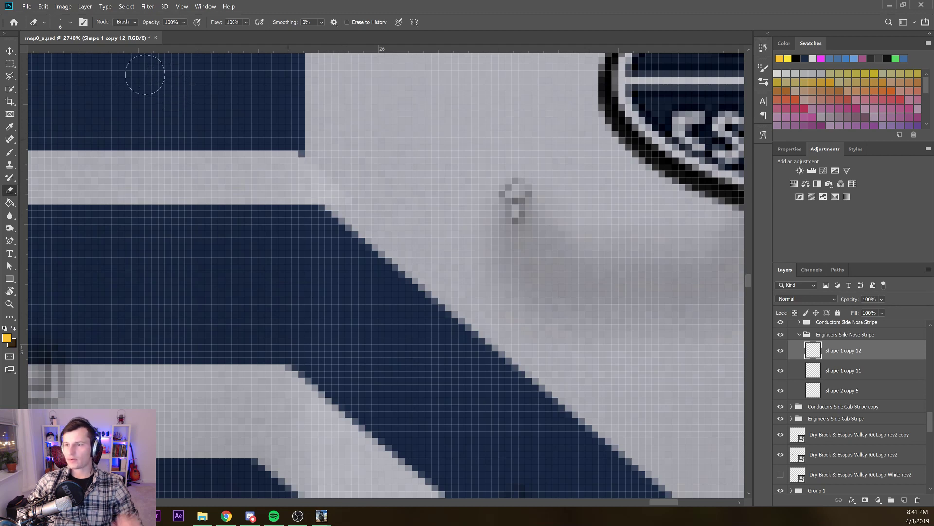
click(10, 152)
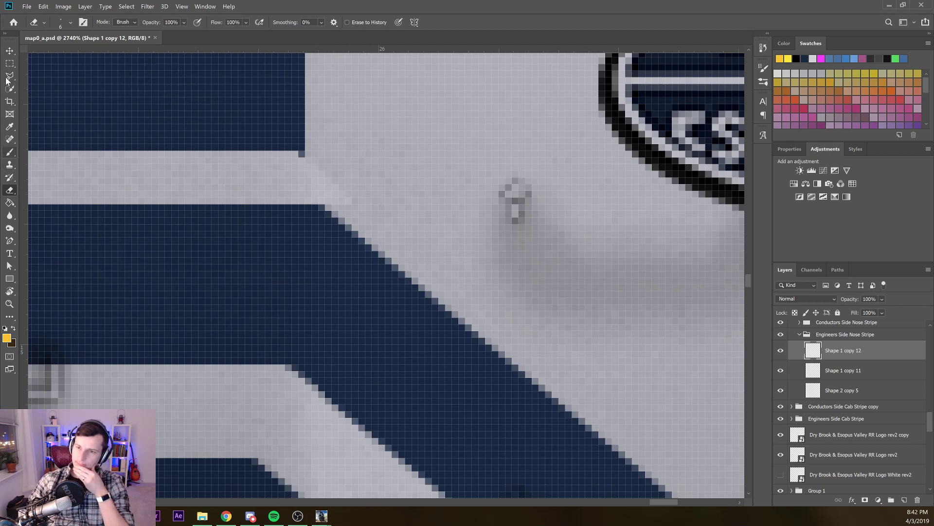
click(148, 77)
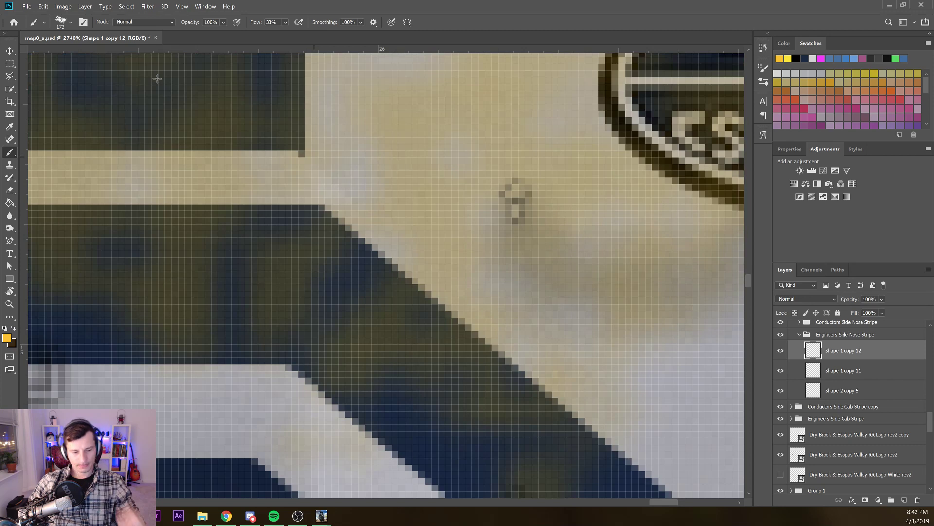
key(ctrl+z)
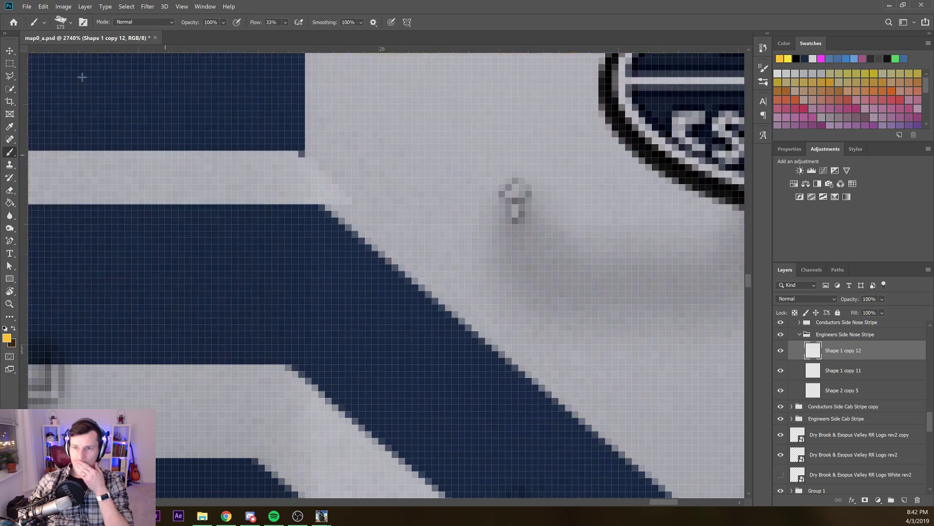
Stretch the Shape 1 copy 12 stripe to 107.43% so it extends past the navy block's lower corner
click(9, 51)
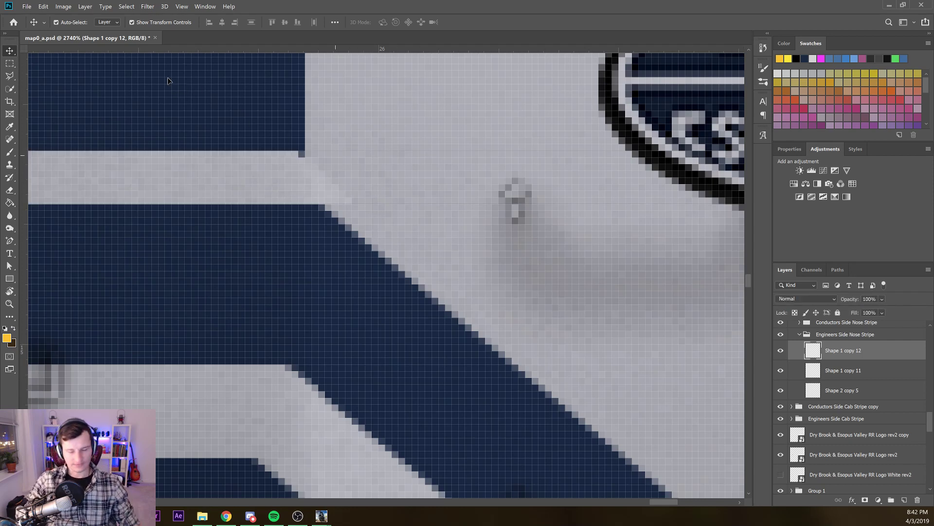
scroll(179, 89, down, 10)
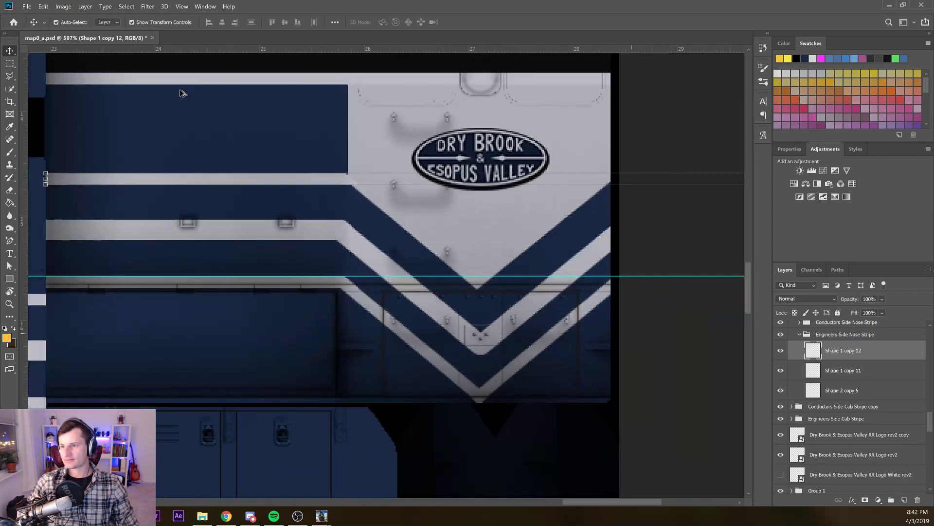
scroll(179, 89, down, 1)
drag(269, 103, 162, 118)
scroll(209, 125, down, 8)
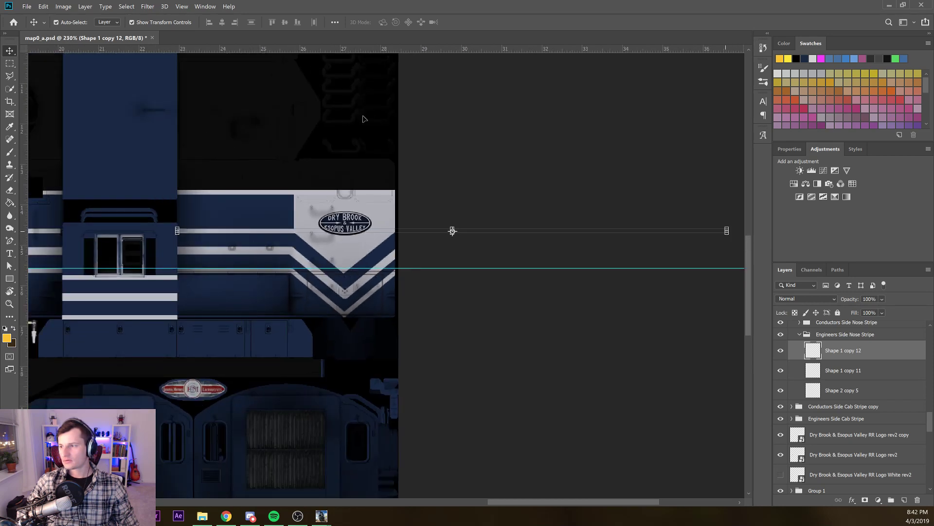
drag(364, 116, 371, 115)
drag(742, 231, 737, 232)
scroll(135, 114, up, 8)
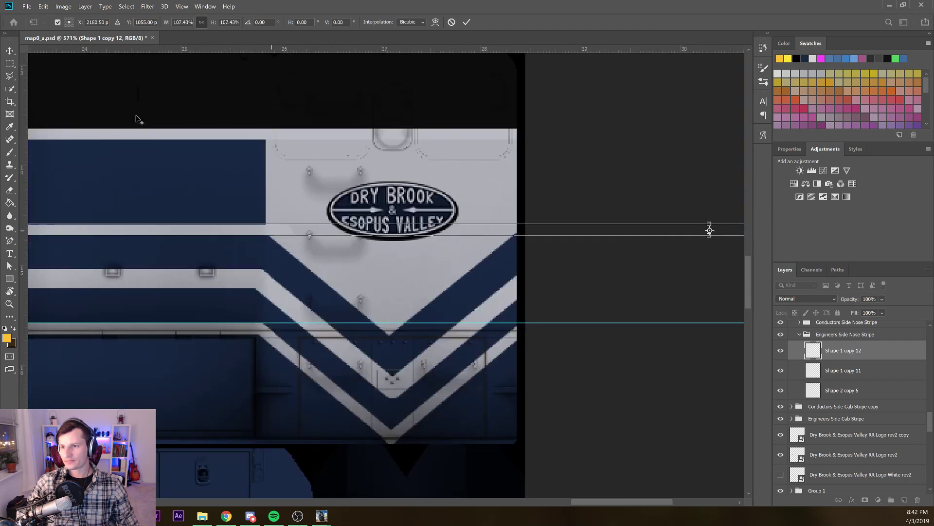
scroll(136, 113, up, 8)
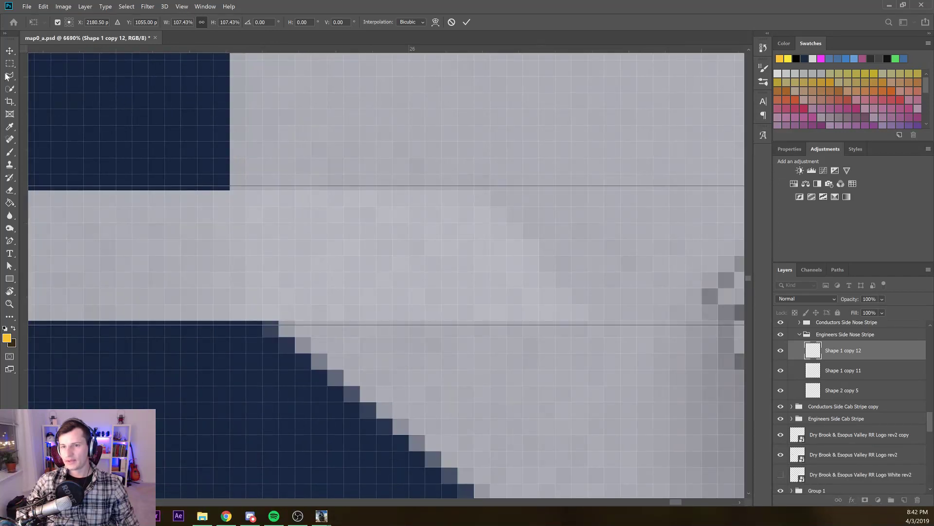
key(j)
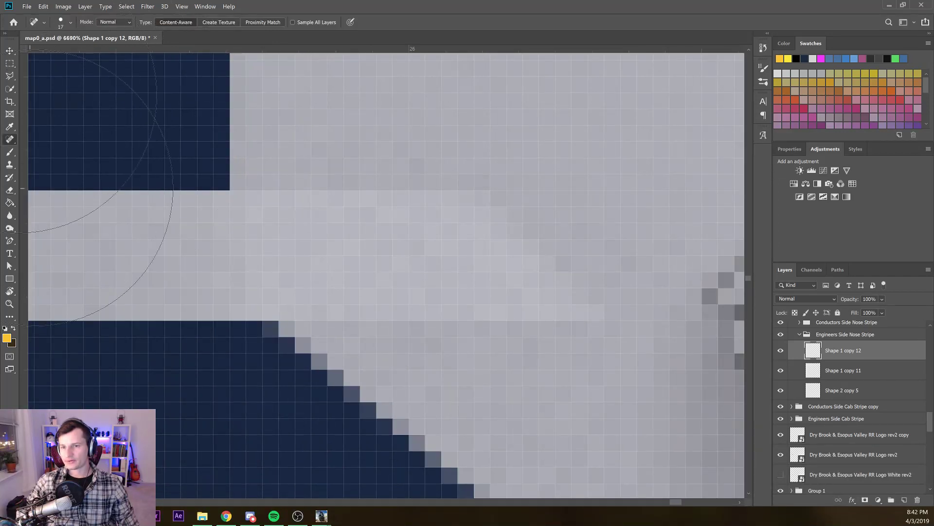
Erase the excess stripe end past the navy block on Shape 1 copy 12, reducing the eraser size to 1 px
click(10, 189)
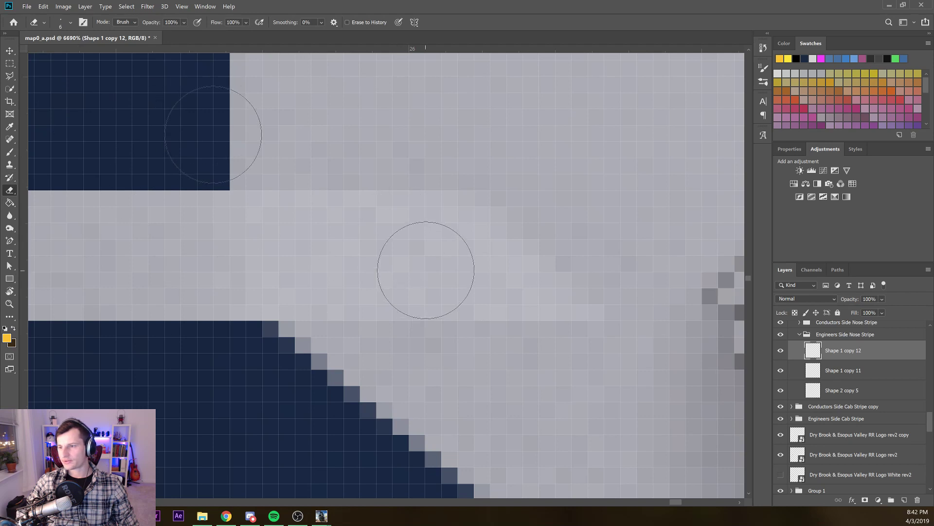
mouse_move(602, 302)
mouse_down()
mouse_move(552, 277)
mouse_move(479, 208)
mouse_move(534, 304)
mouse_move(523, 299)
mouse_move(429, 203)
mouse_move(457, 310)
mouse_move(372, 192)
mouse_up()
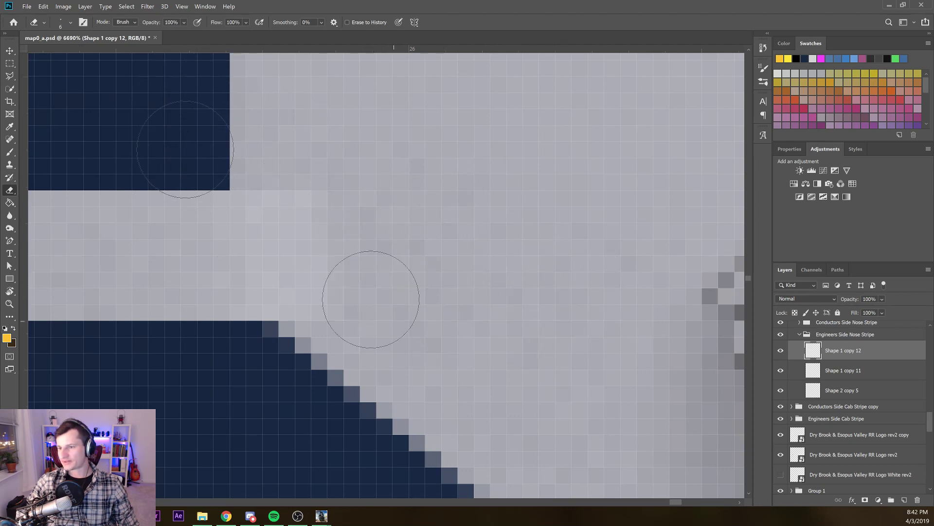
mouse_move(334, 292)
mouse_down()
mouse_move(317, 275)
mouse_move(297, 192)
mouse_up()
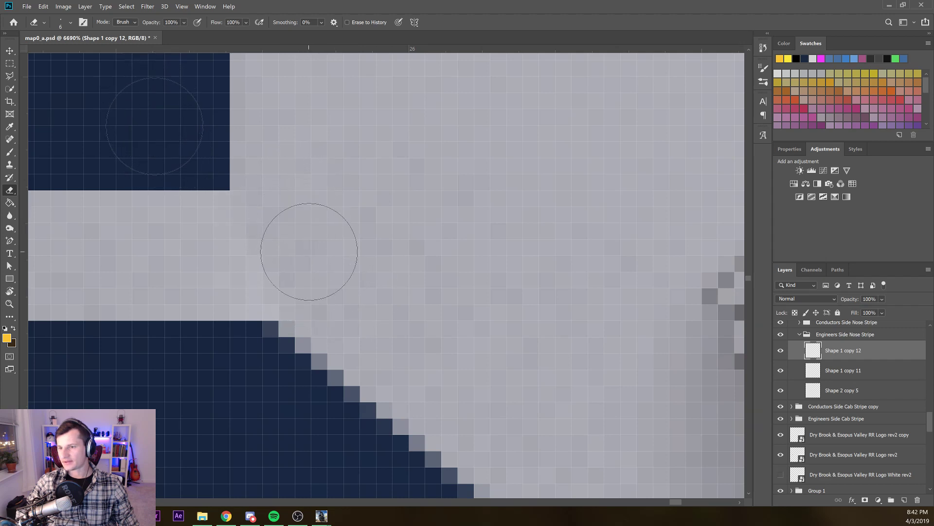
right_click(298, 201)
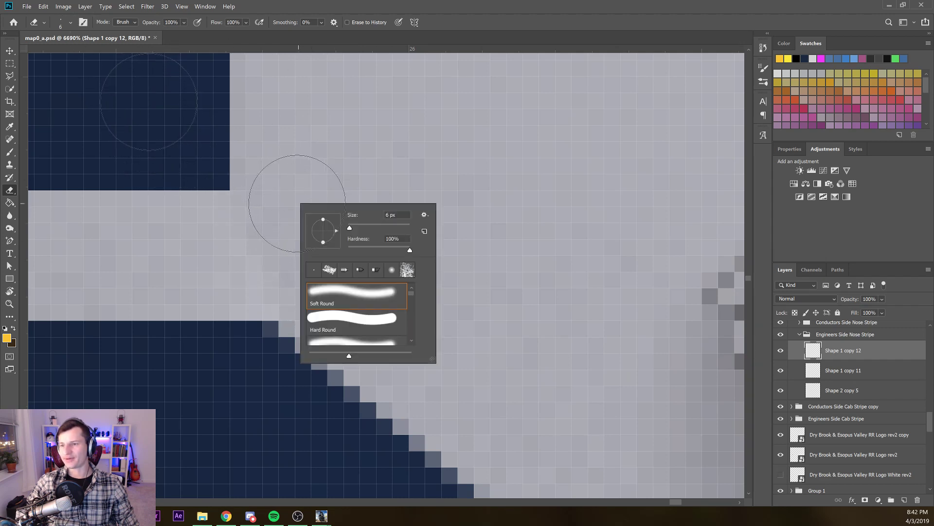
key(Return)
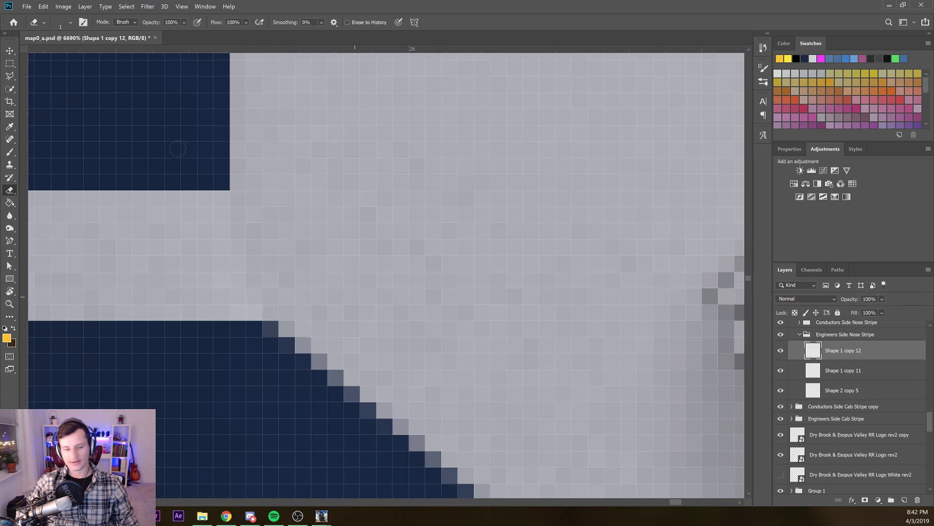
scroll(177, 148, down, 8)
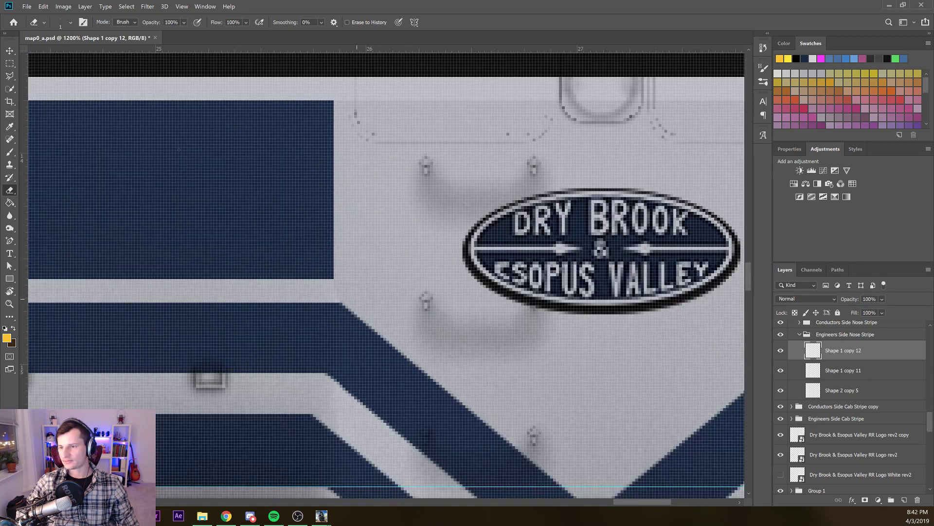
scroll(179, 150, up, 7)
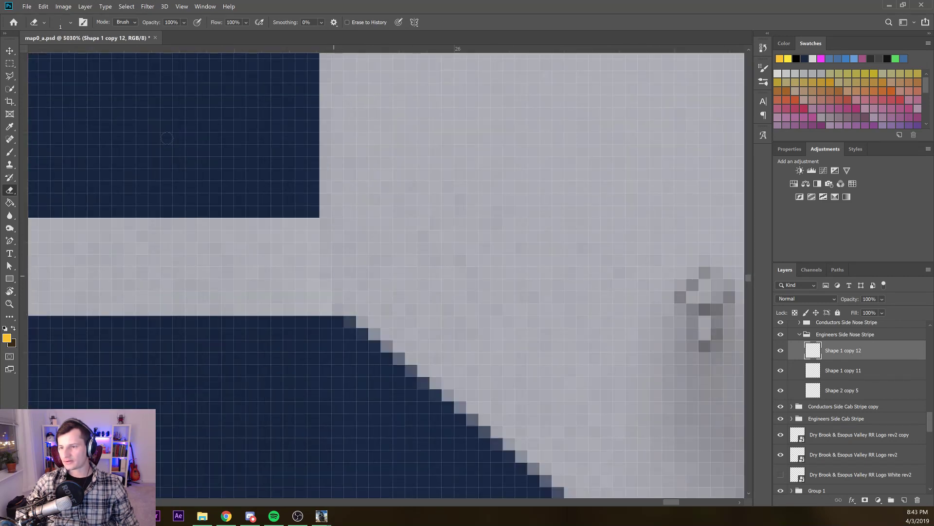
scroll(192, 158, down, 7)
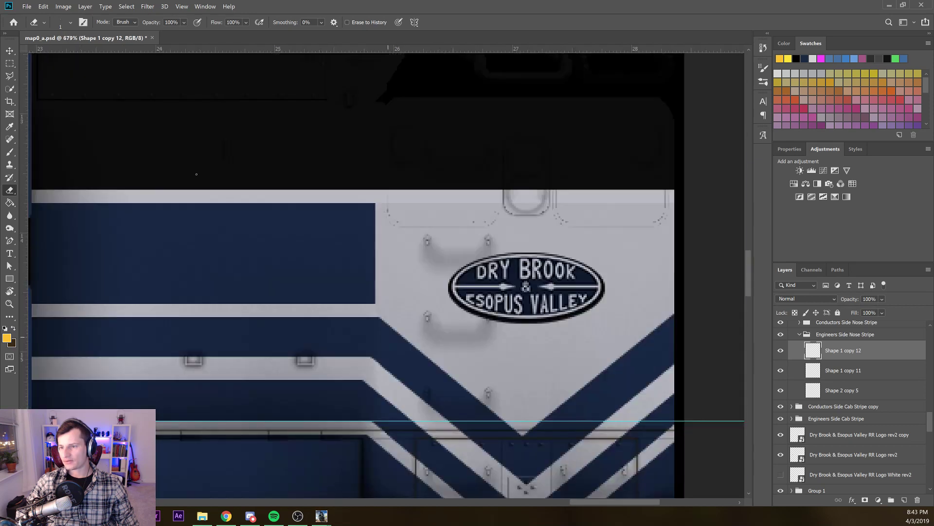
Select the Shape 1 copy 13 stripe along the upper edge of the nose section above the oval logo
drag(210, 202, 176, 148)
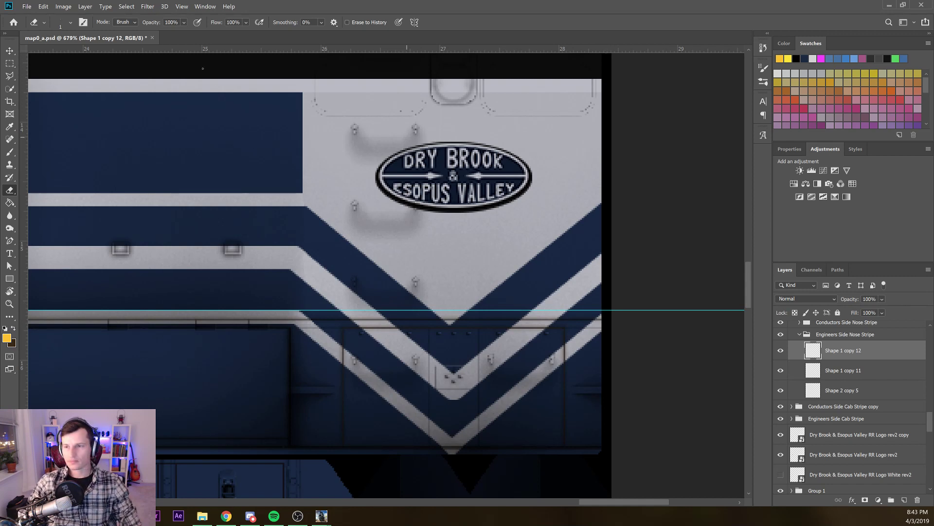
scroll(173, 51, up, 10)
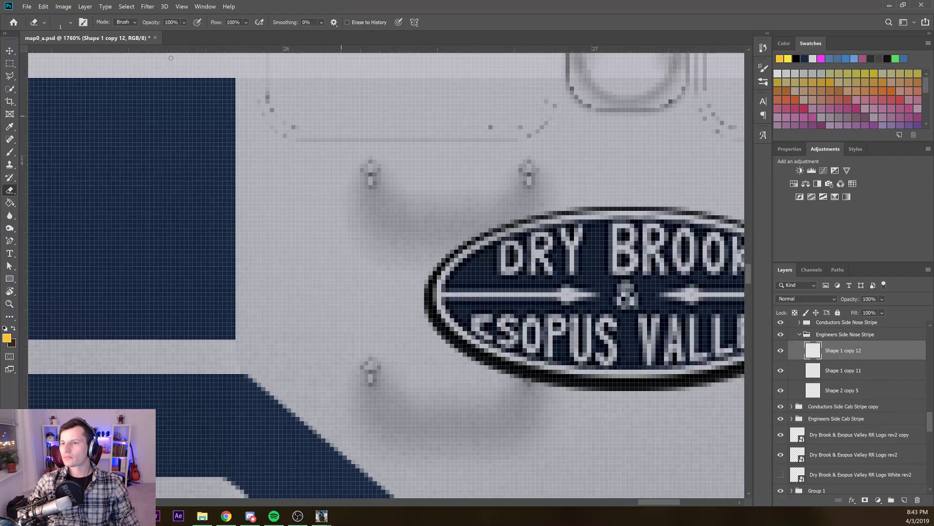
drag(168, 50, 167, 77)
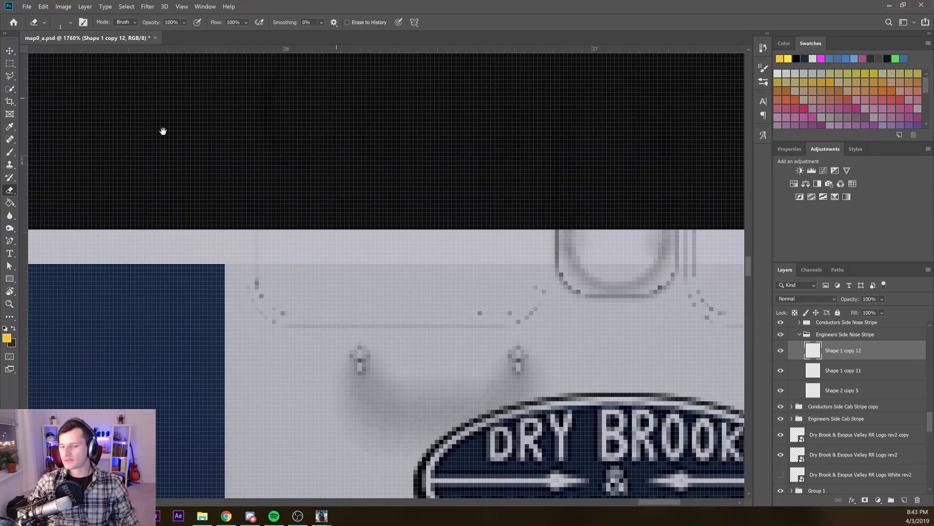
key(v)
click(153, 150)
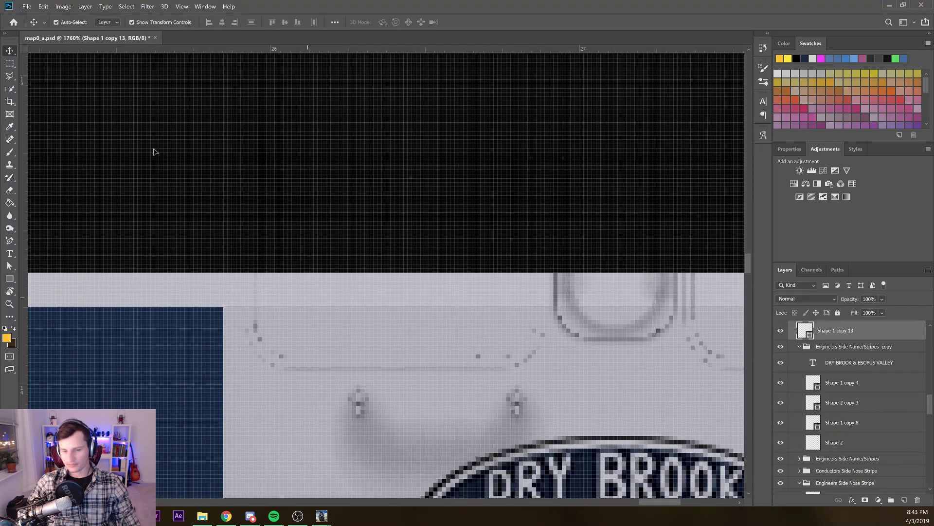
scroll(158, 145, down, 2)
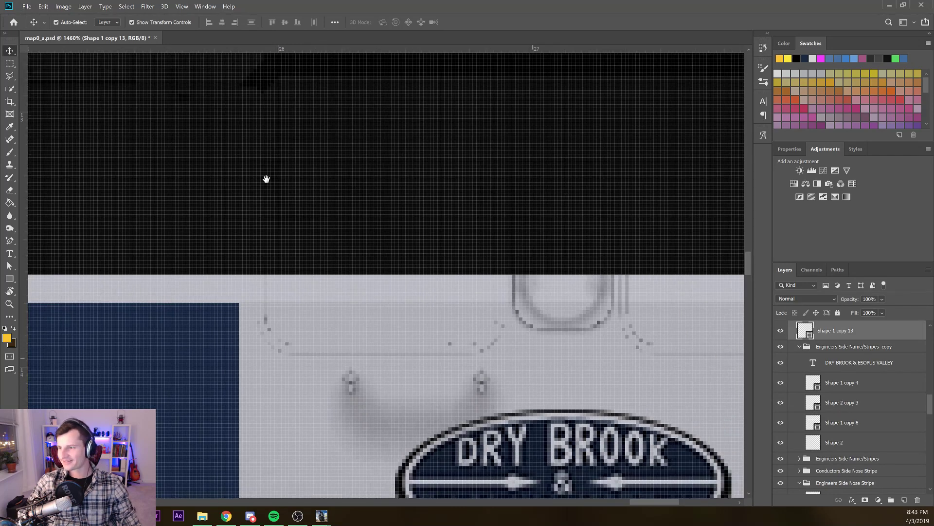
drag(266, 179, 183, 163)
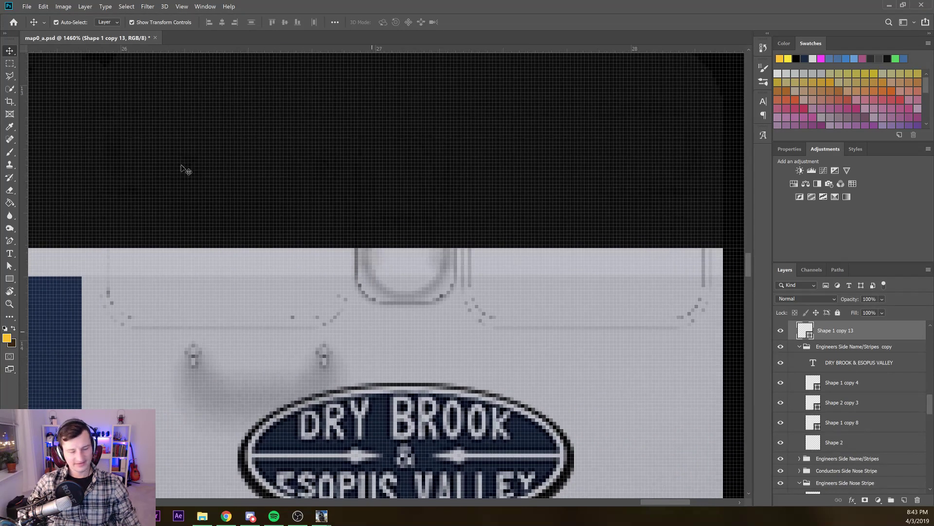
Try to delete the part of the Shape 1 copy 13 stripe that overlaps the white nose area using a rectangular selection
key(m)
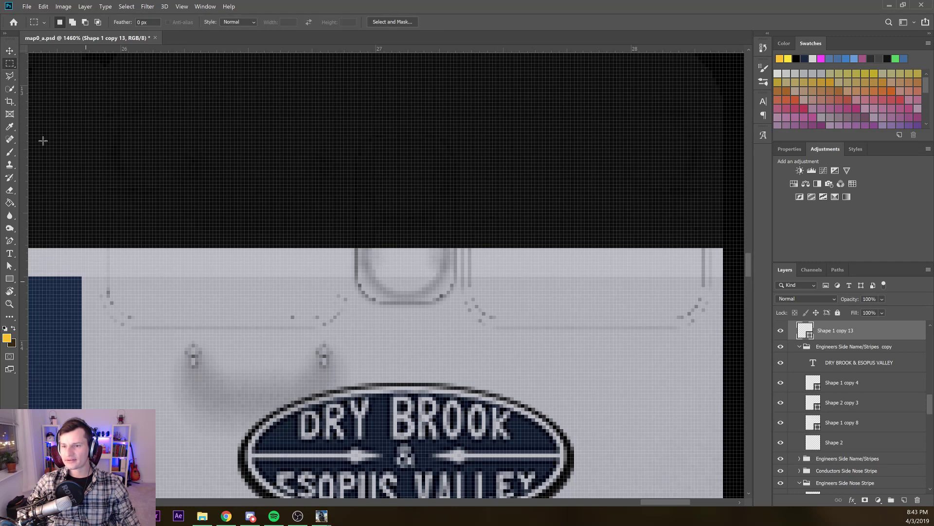
drag(85, 282, 408, 213)
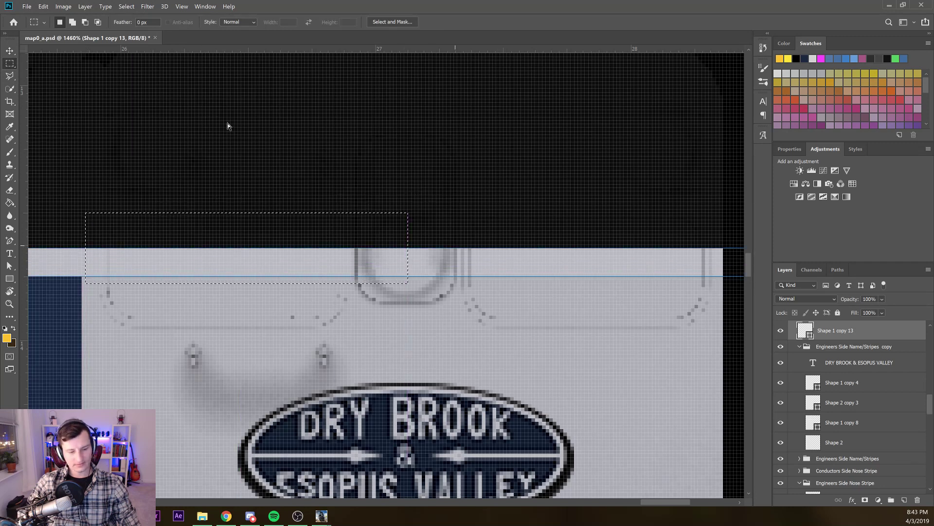
key(ctrl+d)
drag(730, 231, 82, 295)
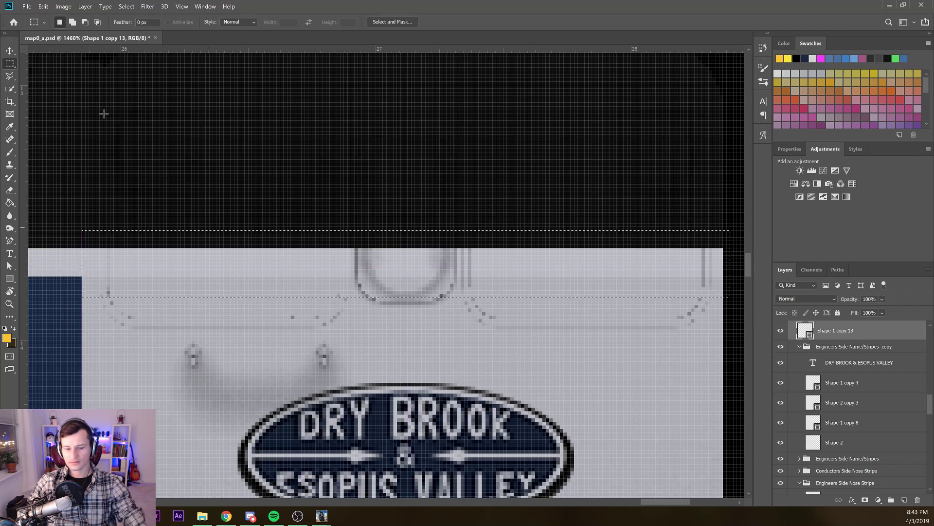
key(Delete)
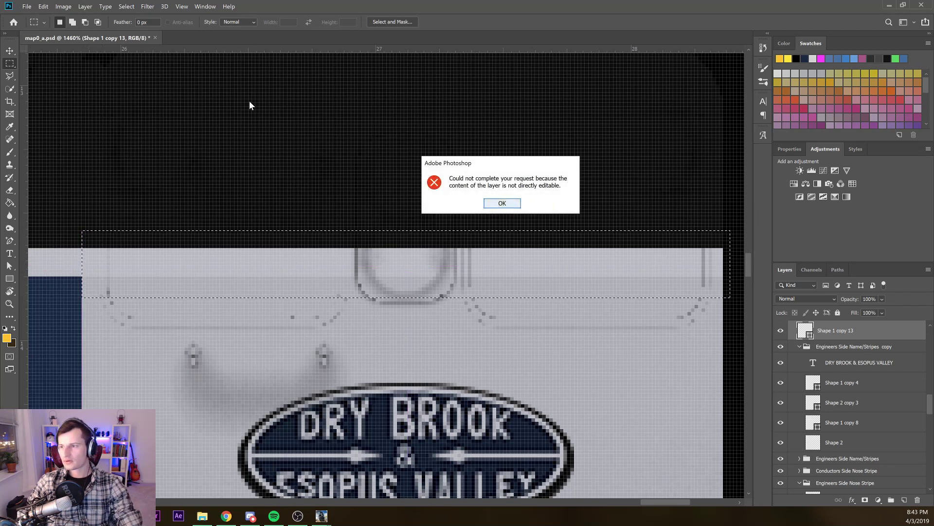
key(Return)
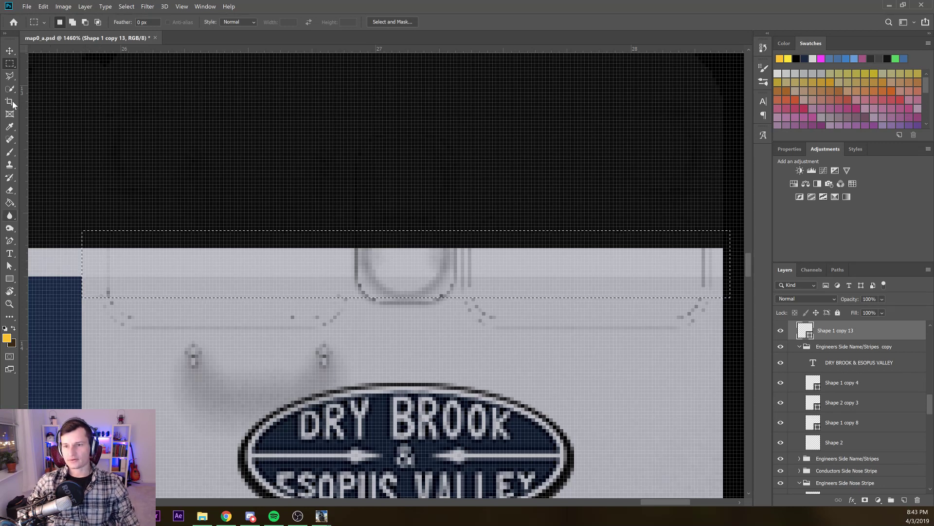
click(10, 190)
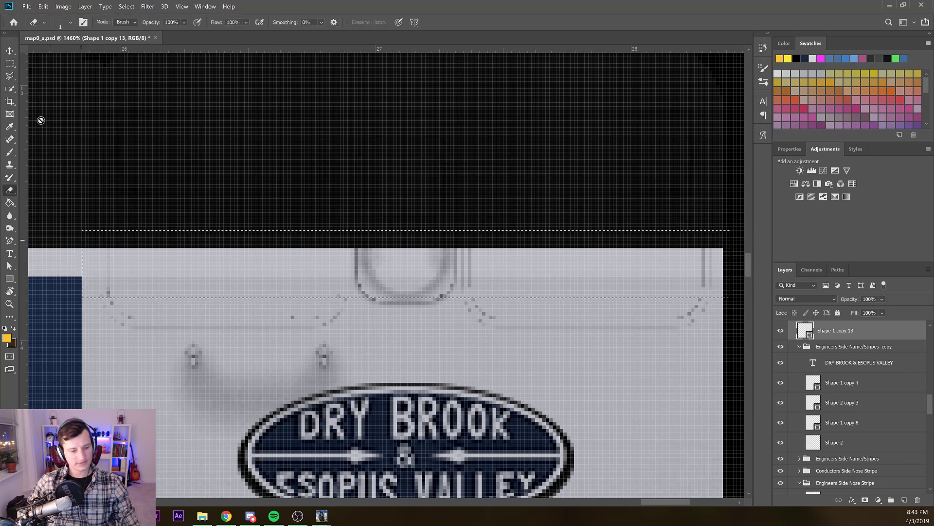
key(ctrl+d)
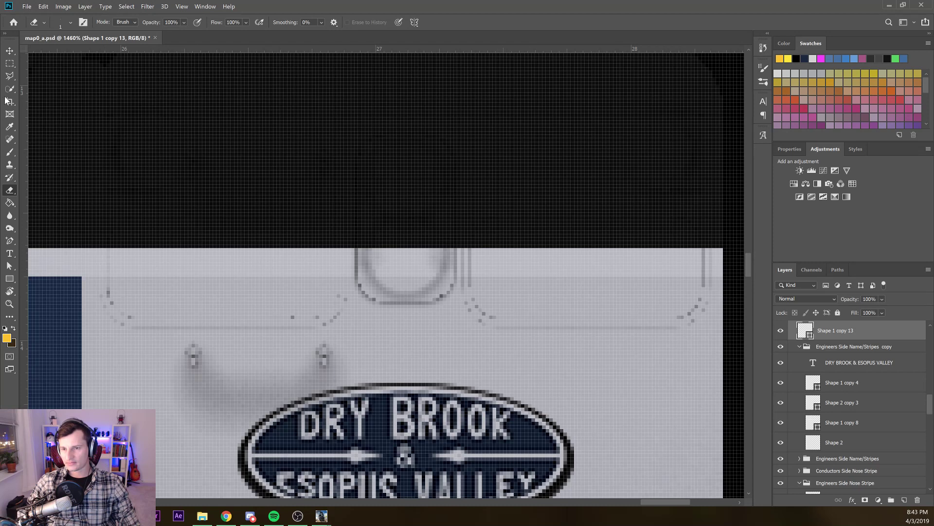
Rasterize the Shape 1 copy 13 layer and delete its portion over the white nose area, starting at the navy block's edge
click(10, 51)
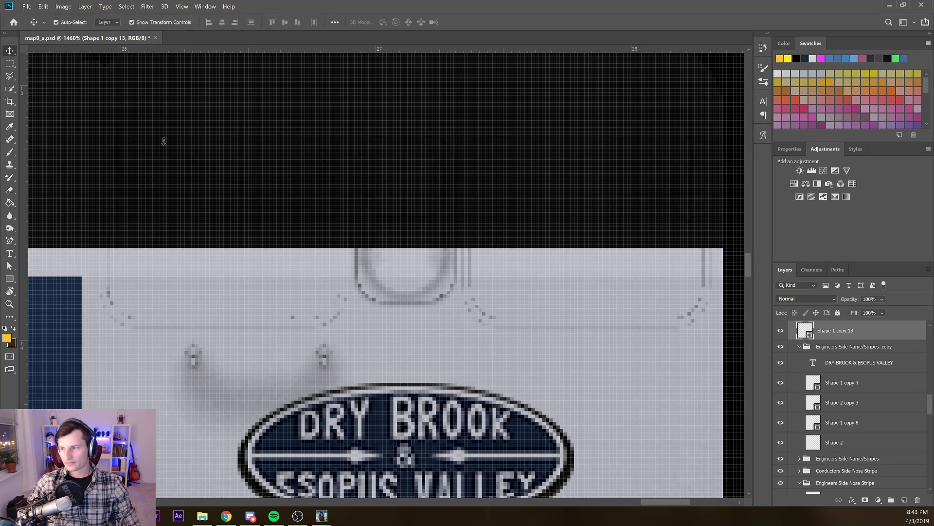
right_click(834, 336)
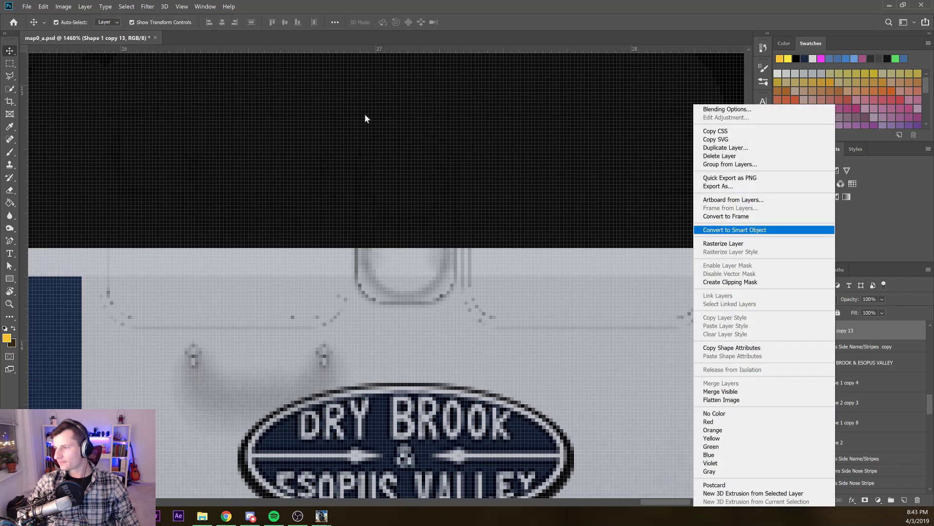
click(730, 242)
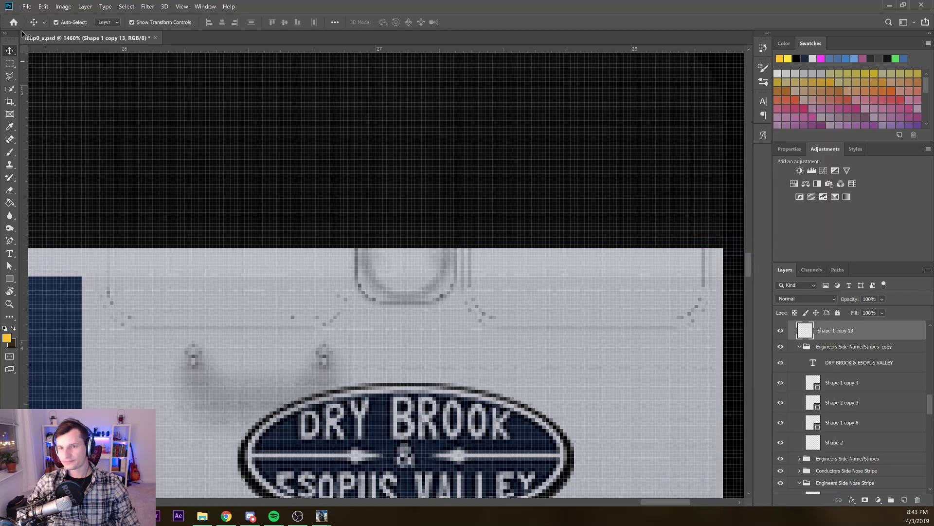
key(m)
drag(739, 226, 82, 307)
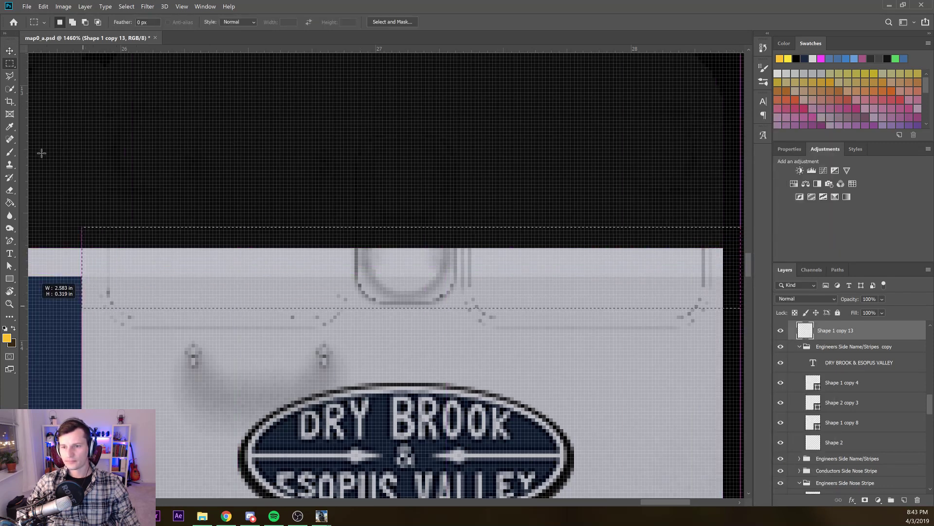
key(Delete)
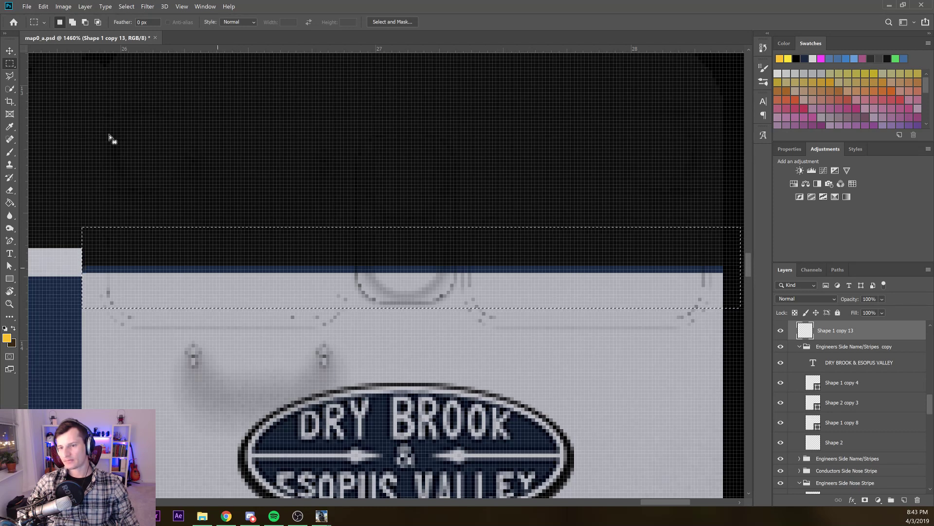
Try to extend the top edge of the white Rear Pentagon copy shape upward over the navy strip, scaling its height to 101.41%
key(ctrl+d)
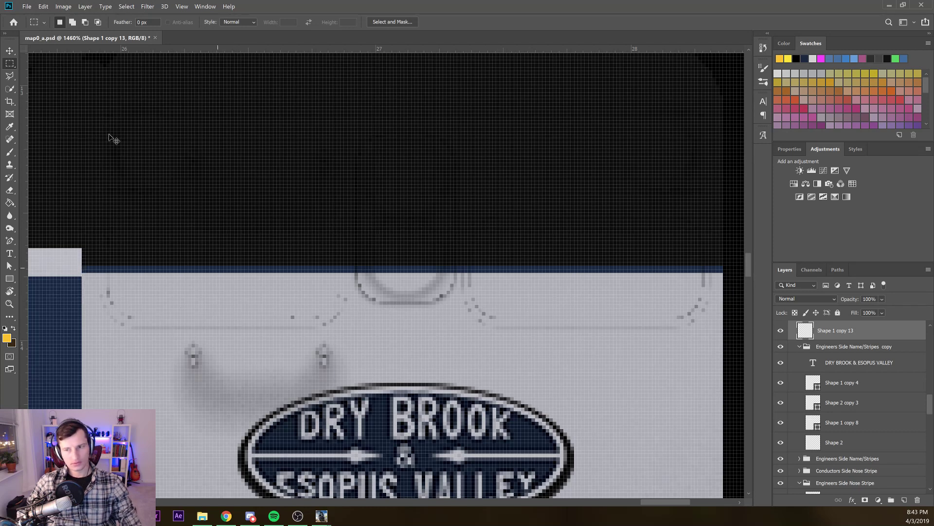
key(v)
click(110, 174)
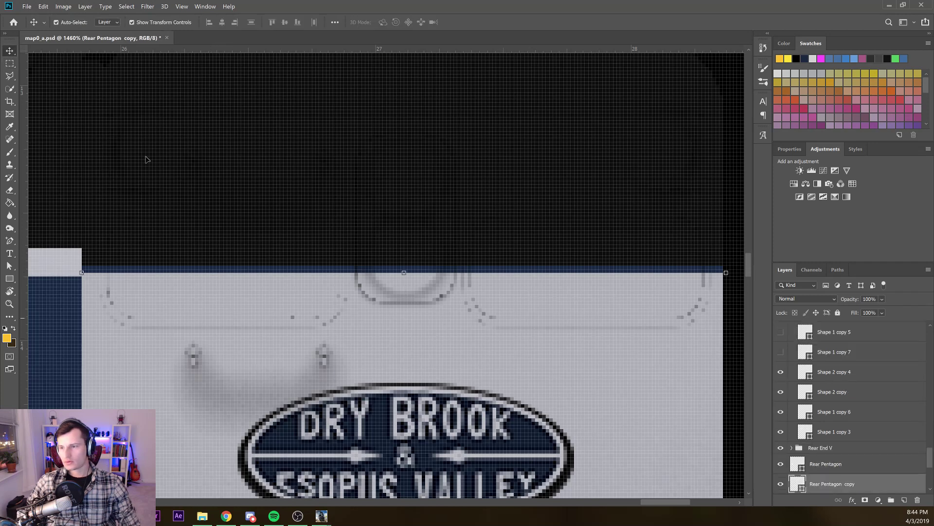
drag(202, 135, 202, 134)
scroll(202, 147, down, 5)
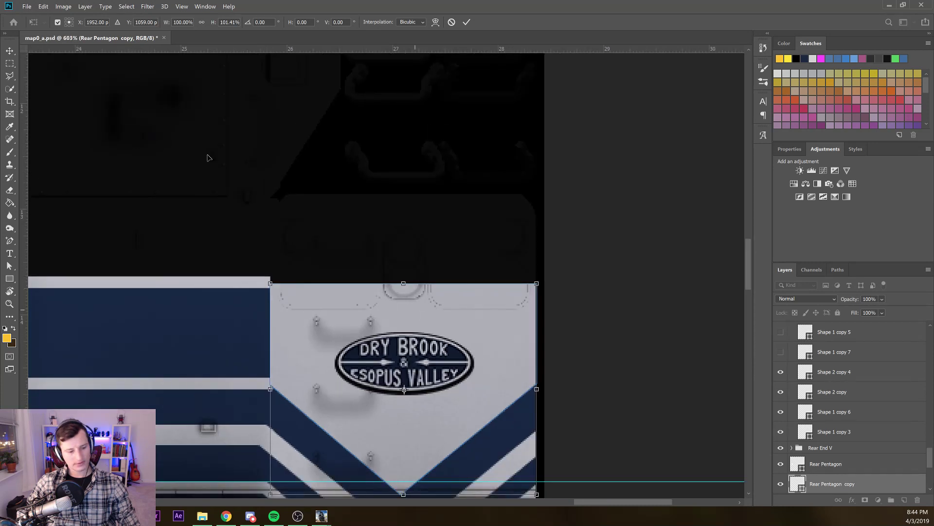
key(ctrl+z)
key(ctrl+z)
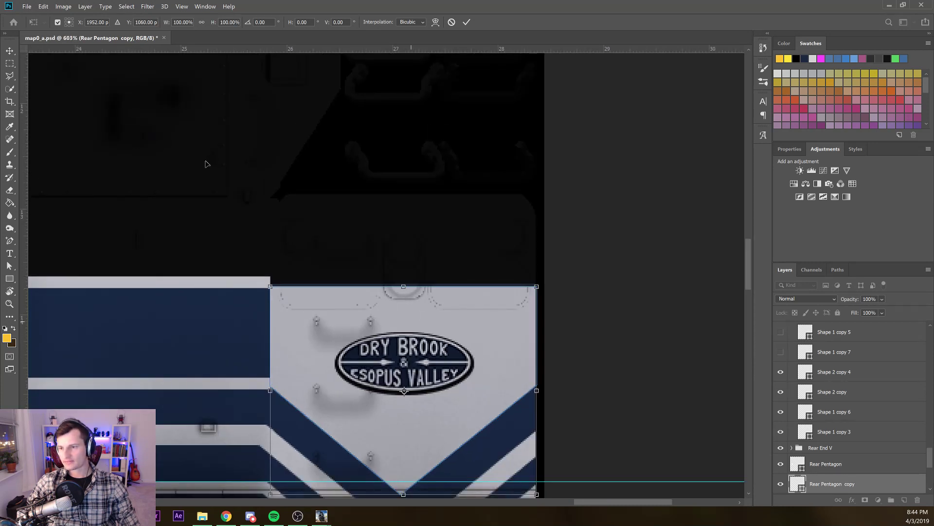
key(Return)
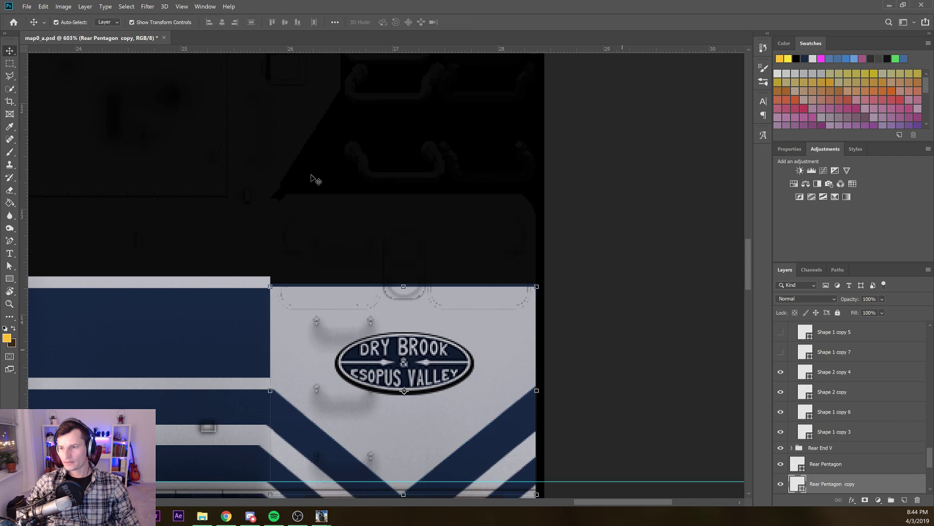
Undo the rasterizing and partial deletion of the Shape 1 copy 13 stripe across the white nose area and clear the selection
key(ctrl+z)
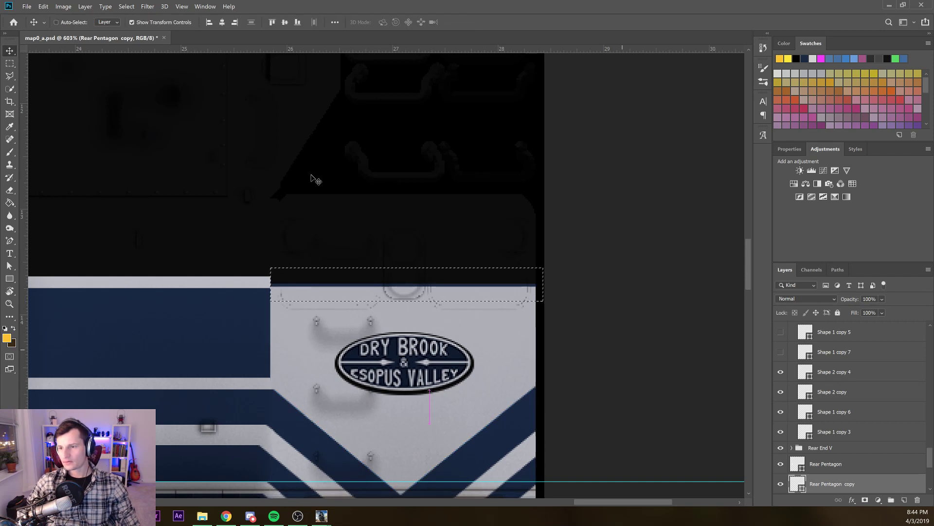
key(Delete)
key(ctrl+d)
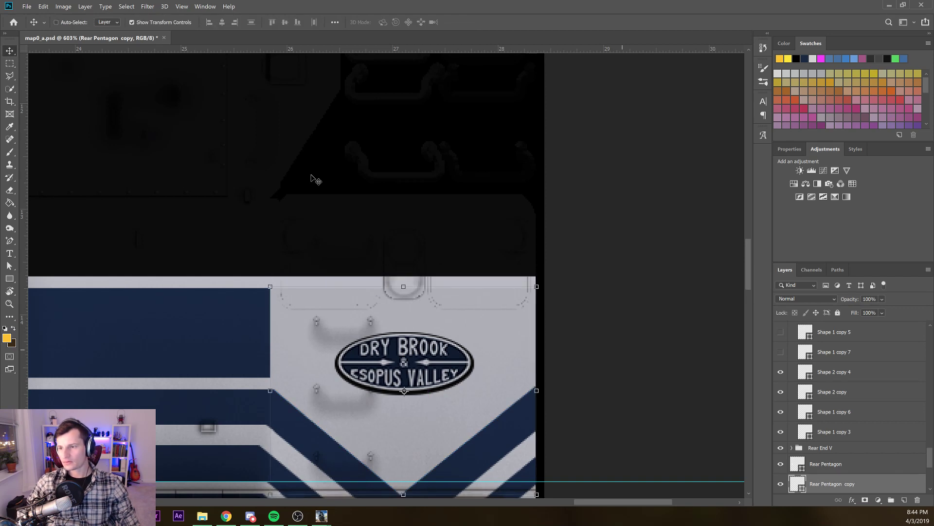
key(ctrl)
click(39, 7)
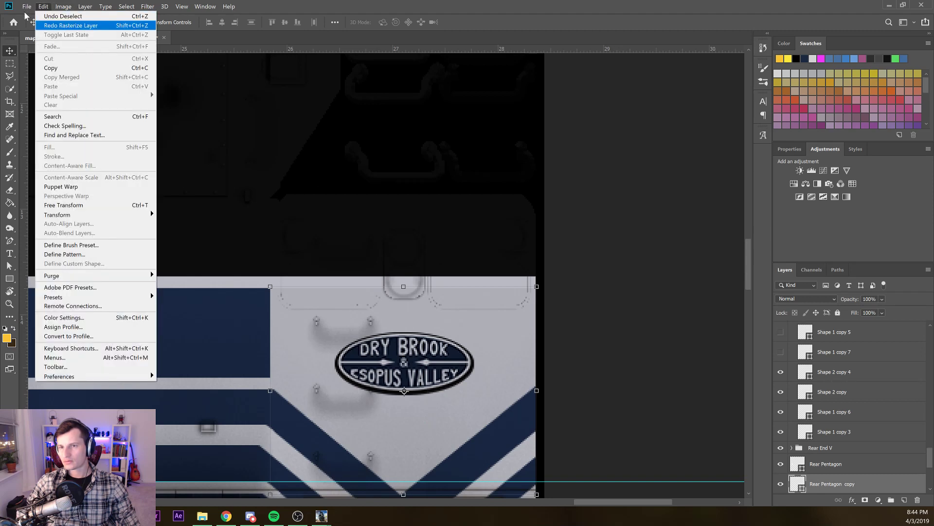
click(25, 10)
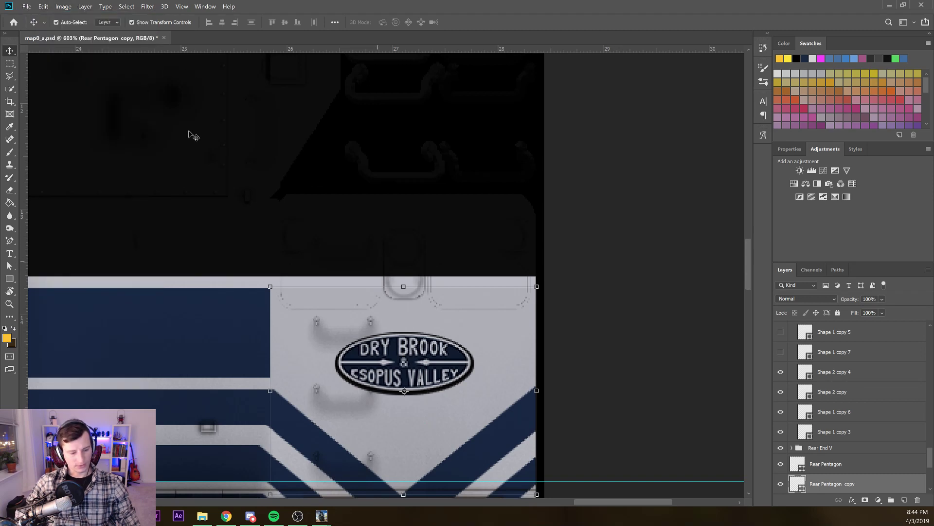
Add a vertical guide through the center of the nose's V stripes at about X 27.119 in
scroll(209, 136, down, 3)
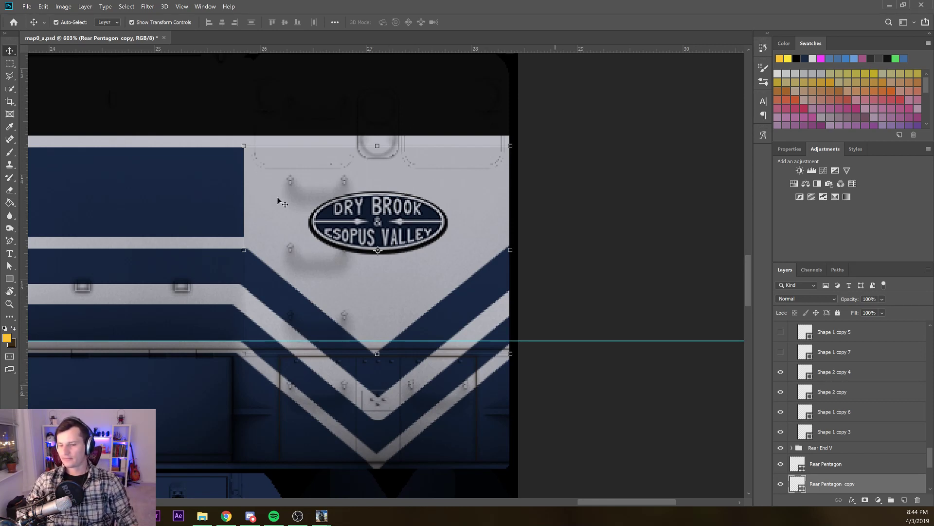
click(285, 213)
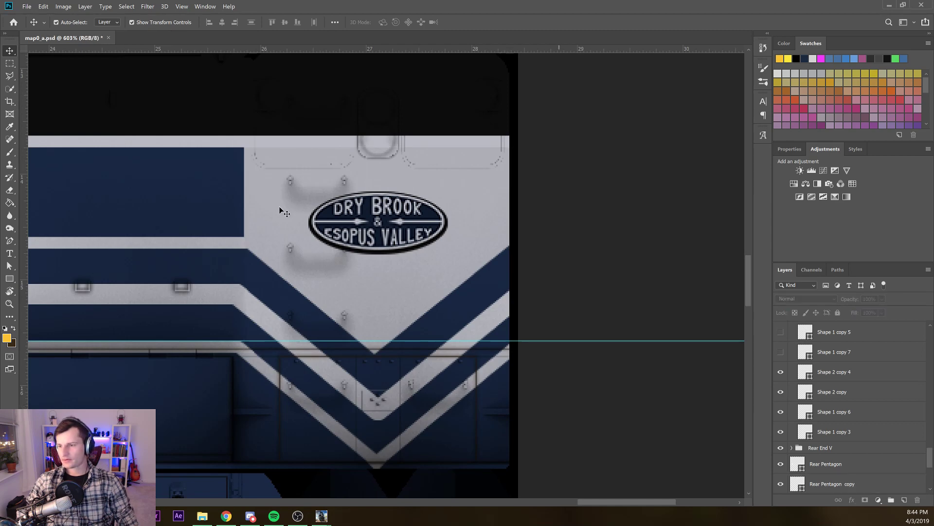
scroll(192, 204, up, 6)
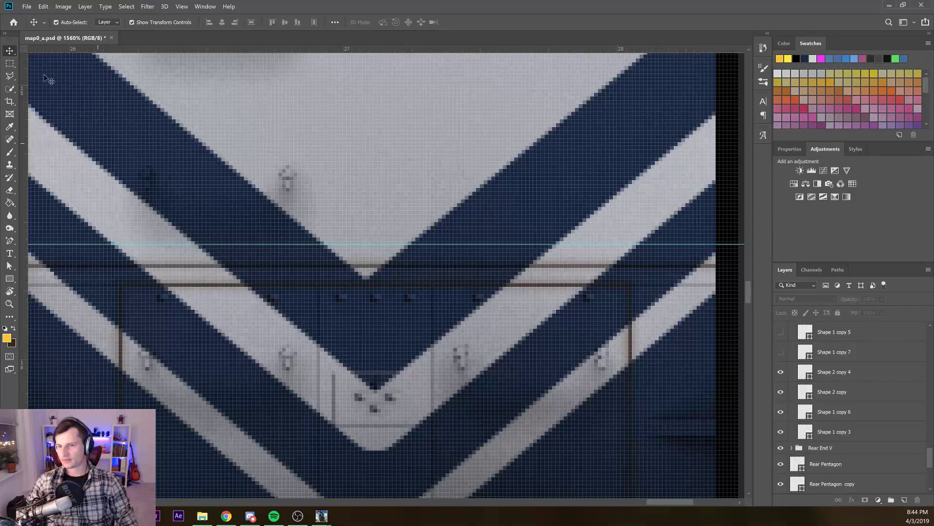
drag(21, 89, 366, 208)
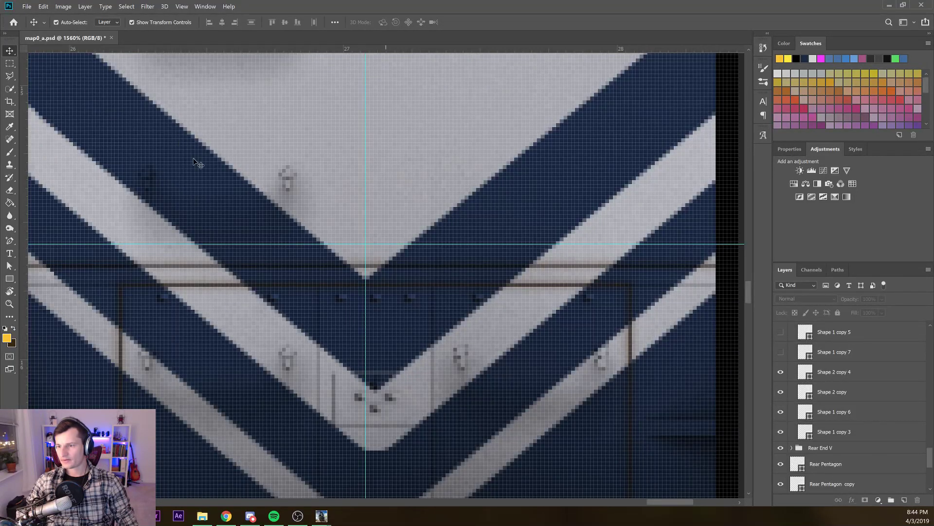
scroll(194, 165, down, 5)
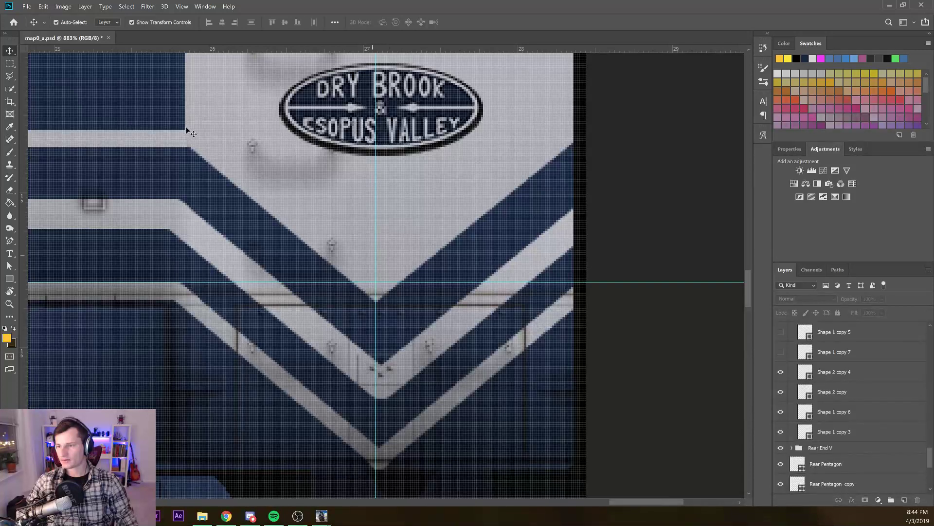
drag(376, 253, 381, 256)
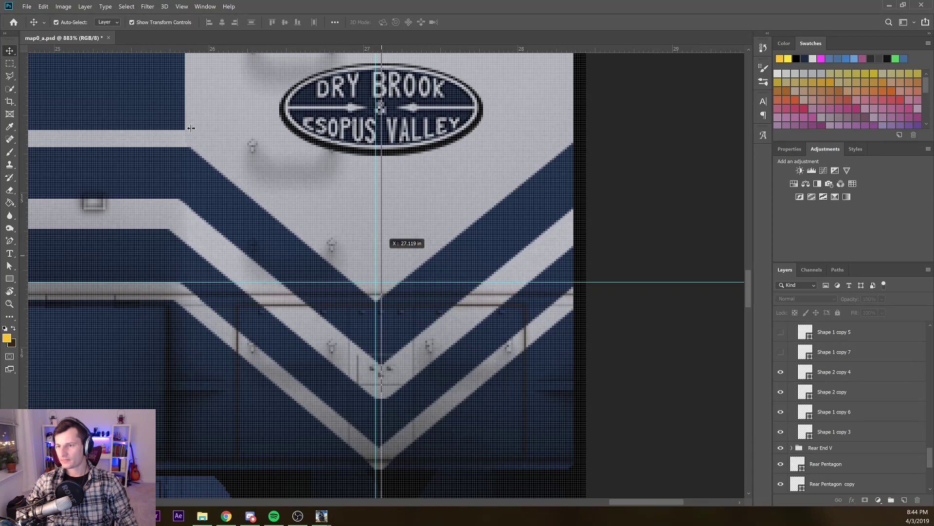
drag(382, 256, 381, 256)
scroll(382, 256, down, 3)
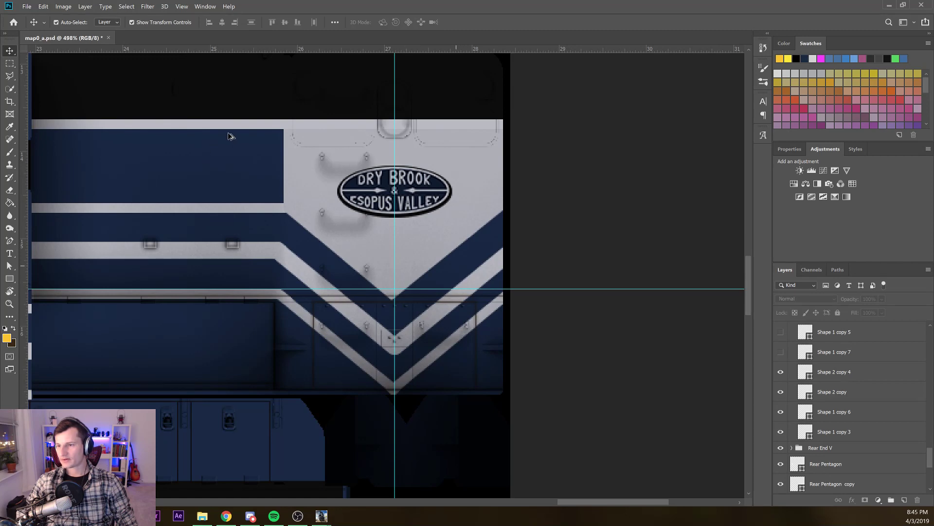
Fine-tune the vertical guide so it runs through the center of the rounded housing outline above the oval logo
scroll(279, 189, up, 3)
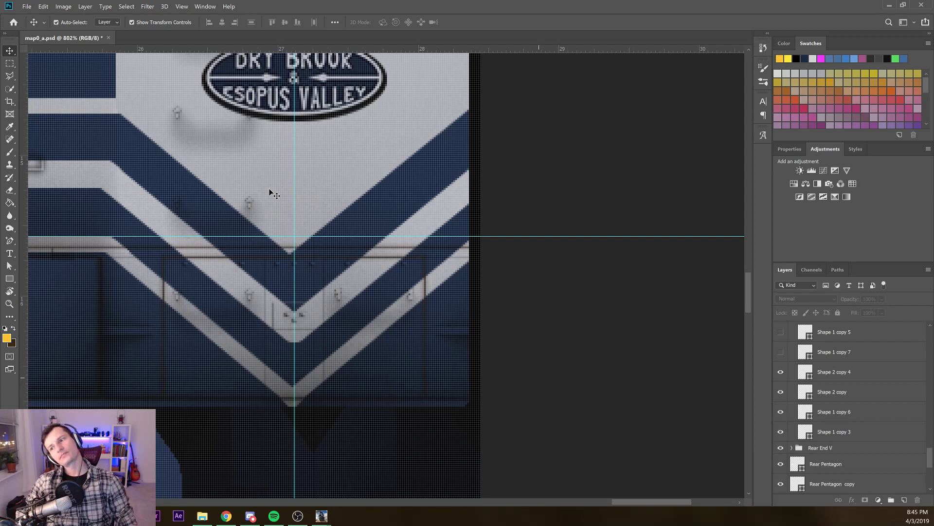
scroll(141, 135, up, 2)
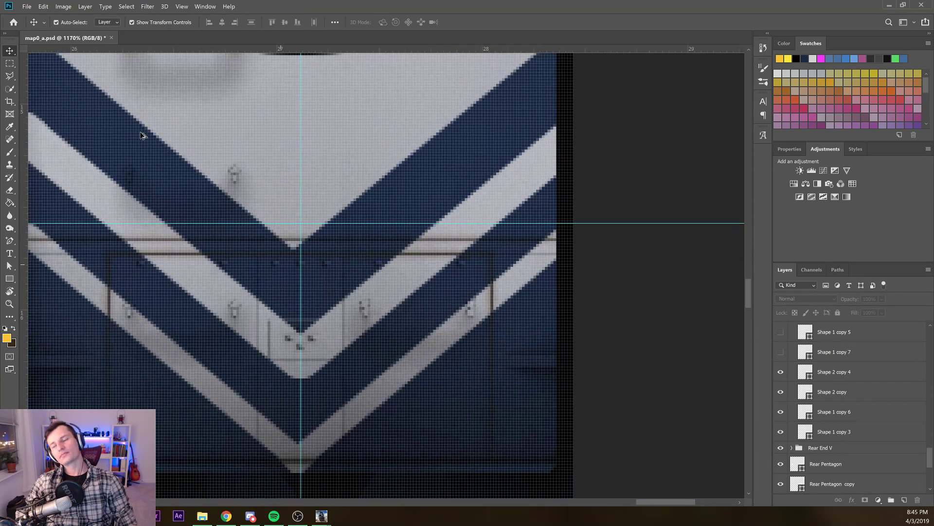
scroll(141, 135, down, 3)
scroll(141, 135, down, 2)
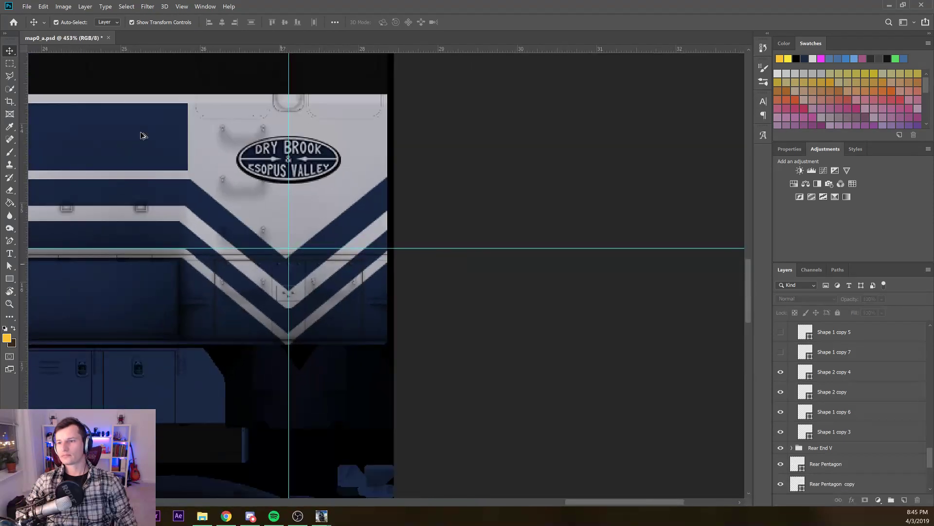
scroll(141, 54, up, 6)
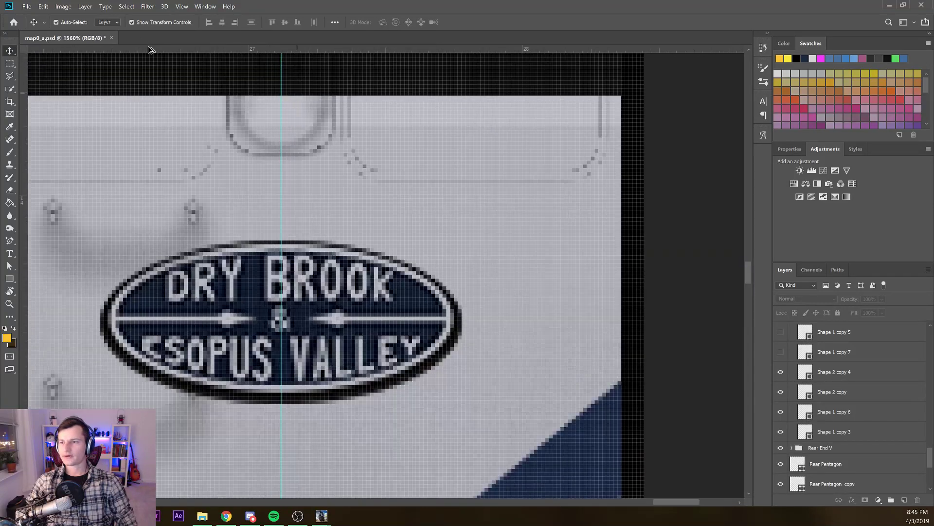
scroll(140, 58, up, 2)
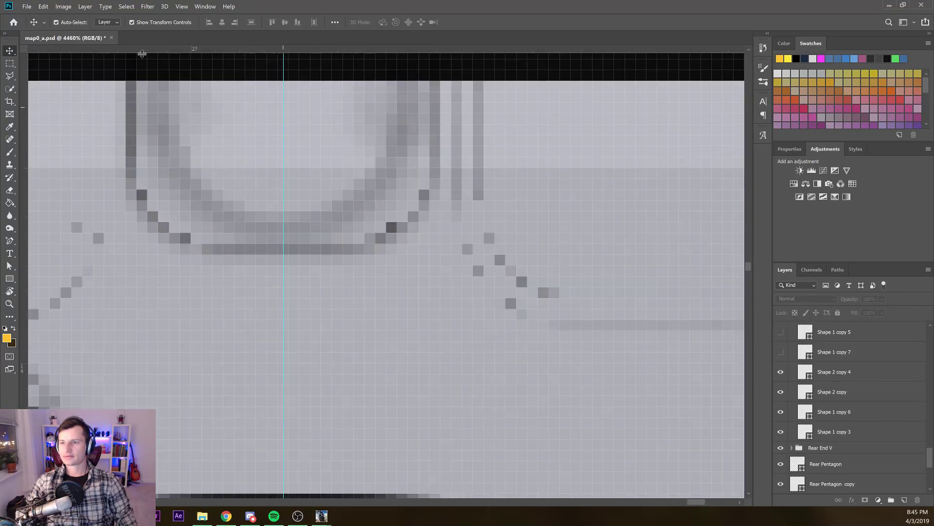
scroll(142, 53, up, 1)
drag(143, 54, 142, 54)
drag(283, 92, 284, 93)
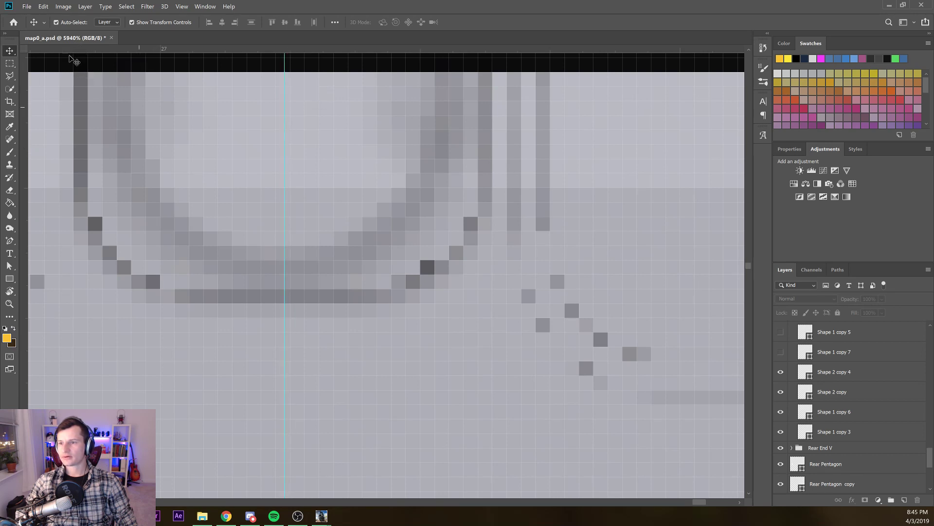
Shift the lower tip anchor point of the white Rear Pentagon copy shape right onto the vertical guide and deselect the path
scroll(125, 120, down, 9)
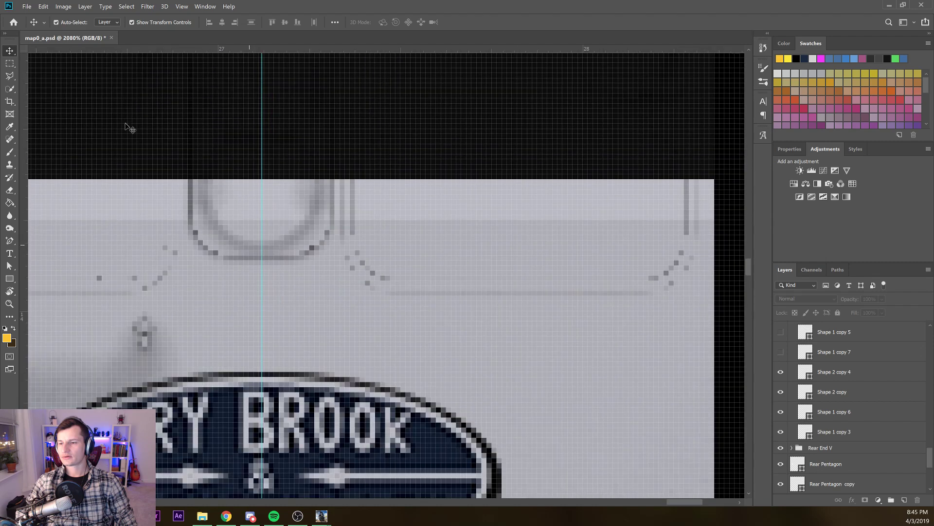
drag(132, 201, 136, 90)
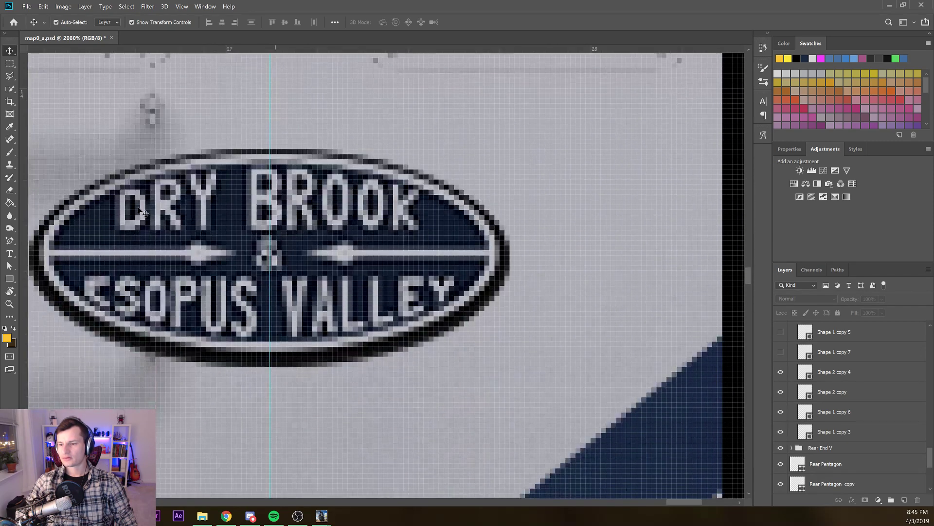
drag(134, 374, 150, 69)
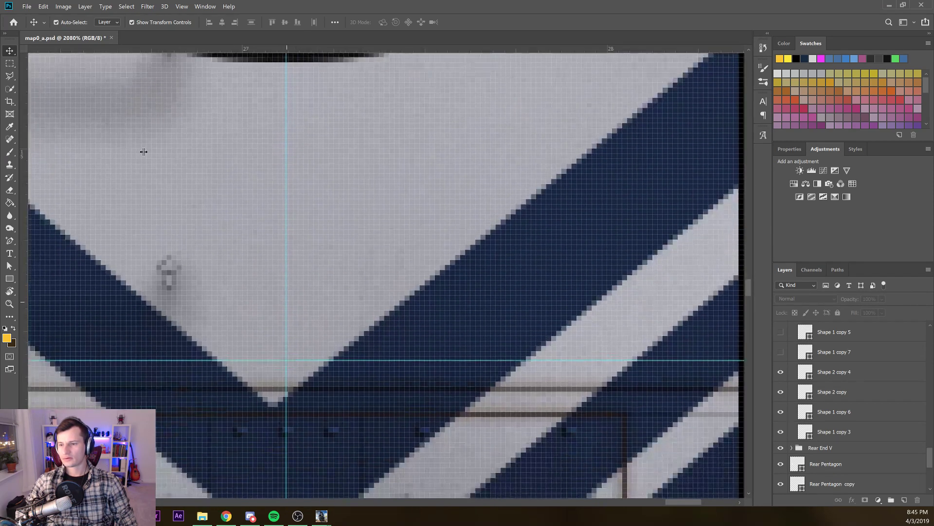
scroll(144, 152, down, 4)
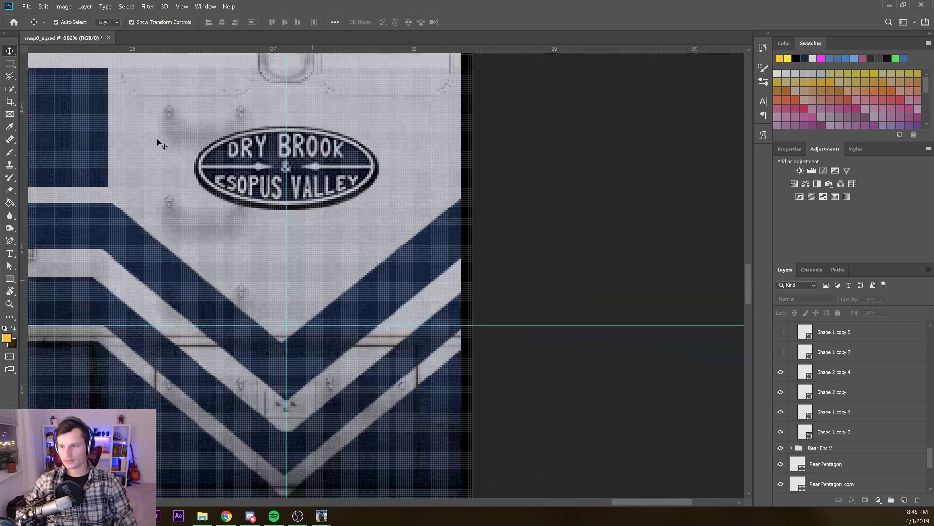
click(157, 138)
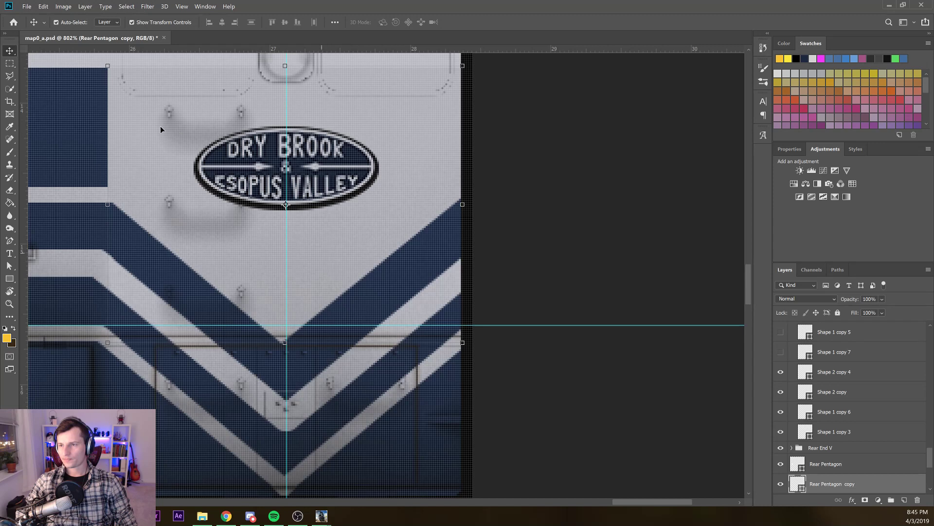
scroll(160, 125, up, 1)
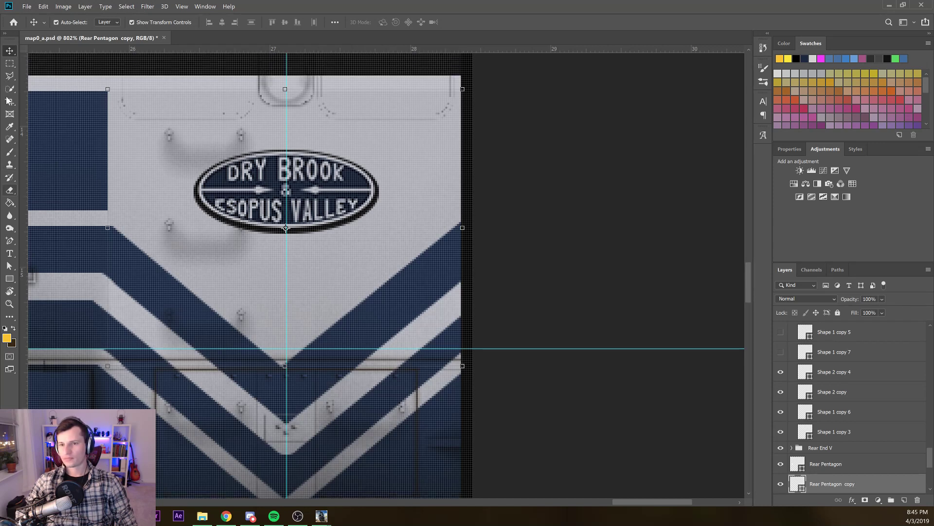
key(a)
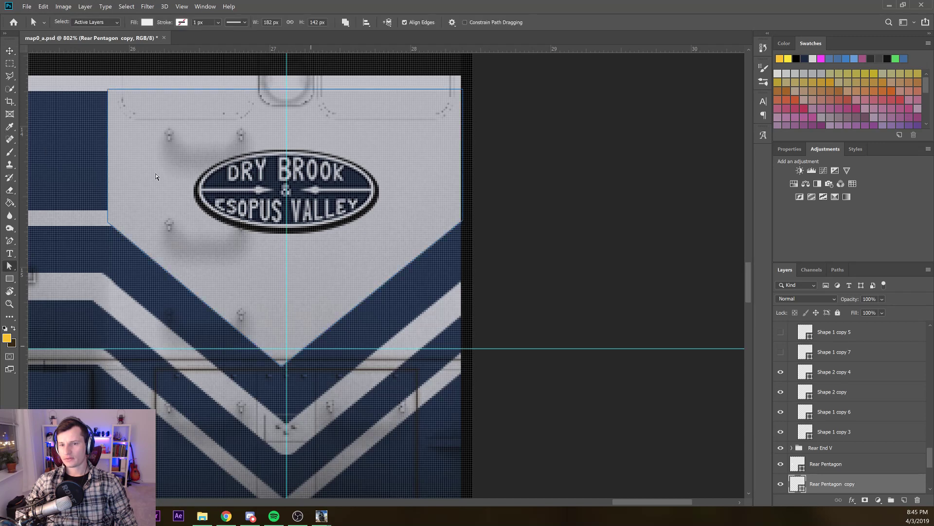
scroll(156, 190, up, 12)
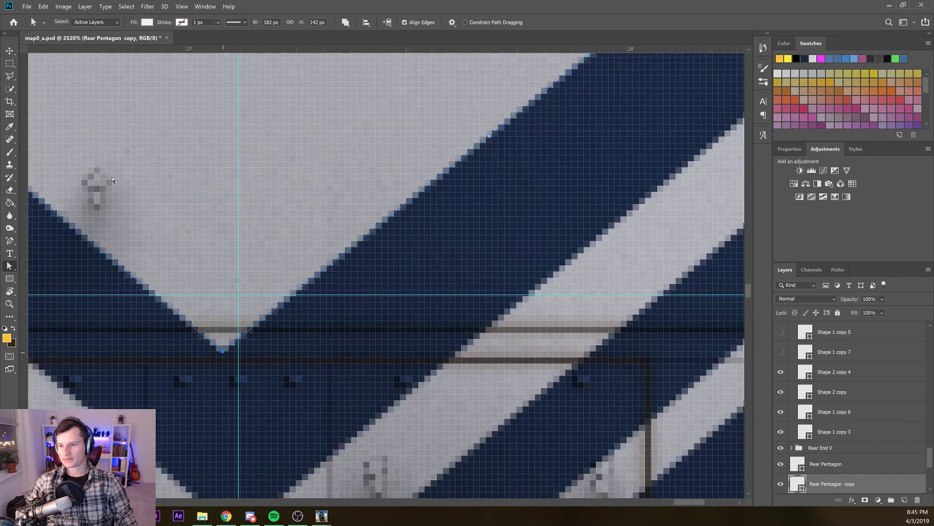
key(Right)
key(Right)
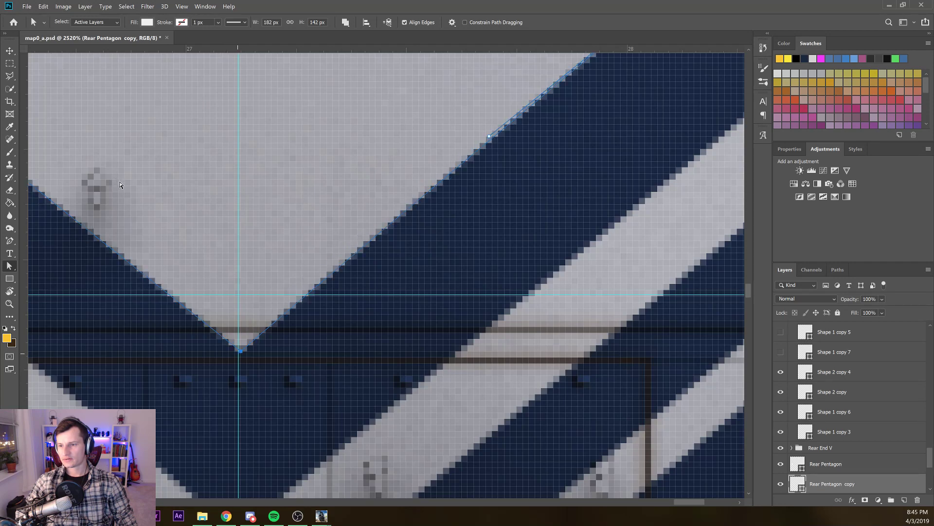
scroll(119, 183, down, 3)
scroll(119, 184, down, 1)
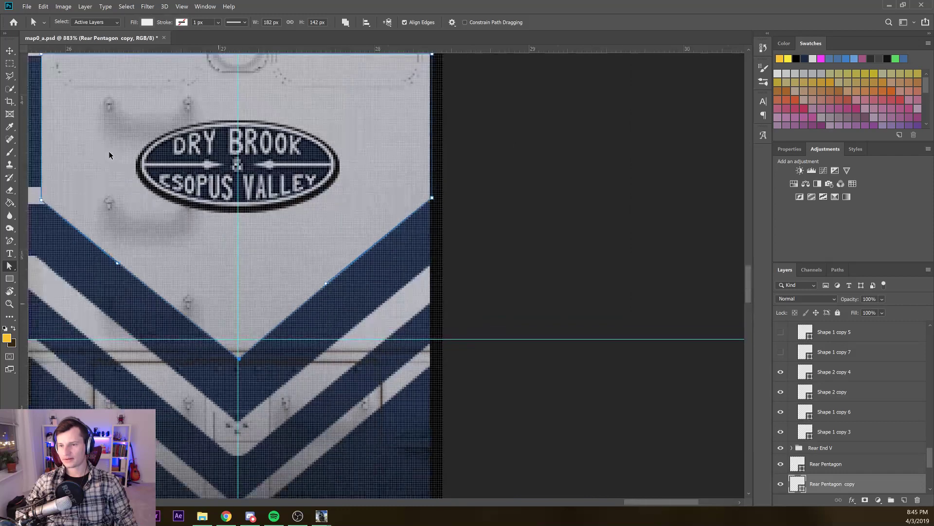
scroll(110, 167, down, 1)
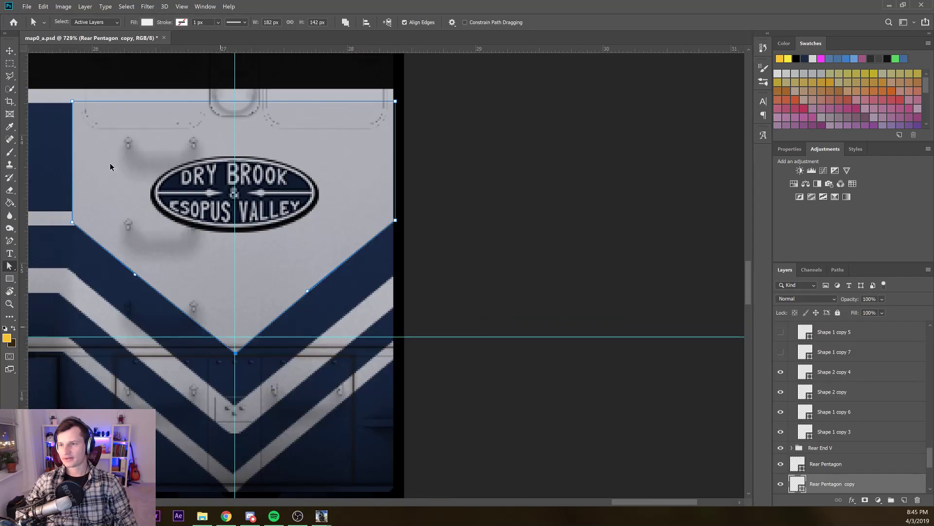
click(176, 98)
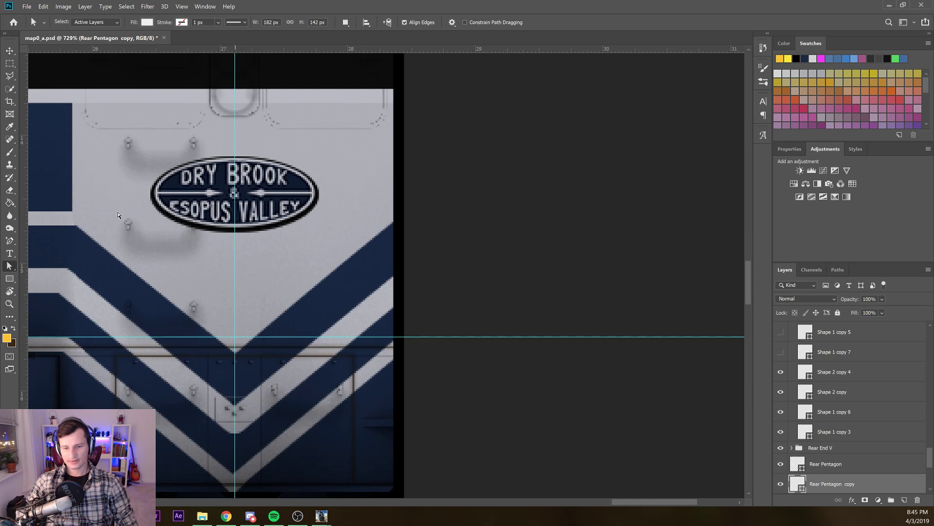
drag(118, 216, 132, 153)
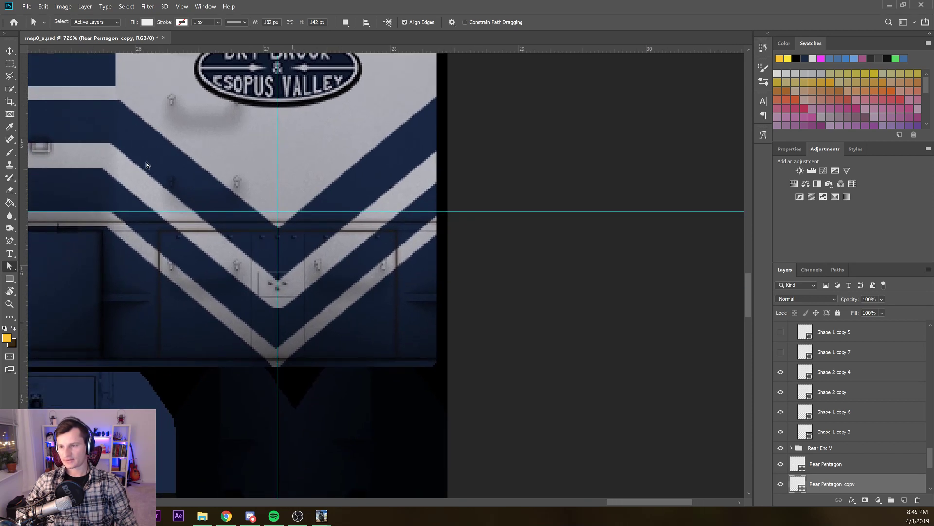
Shift the lower end of the white Shape 1 copy 3 stripe right toward the vertical guide at the V's lower tip and deselect it
scroll(141, 185, up, 5)
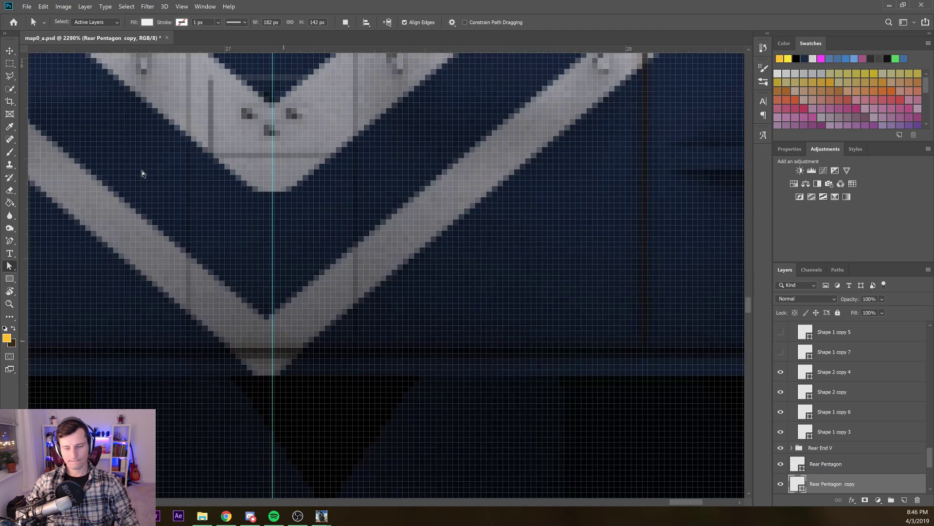
key(v)
click(154, 166)
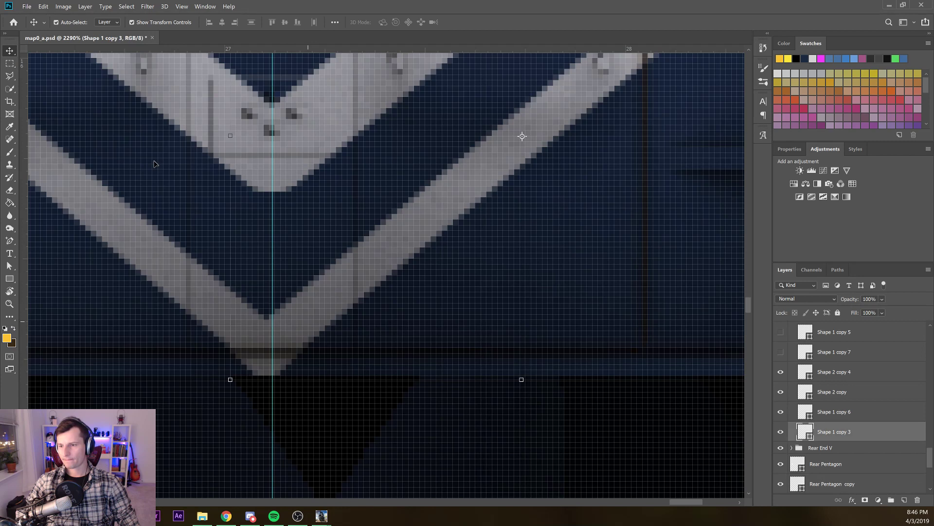
key(a)
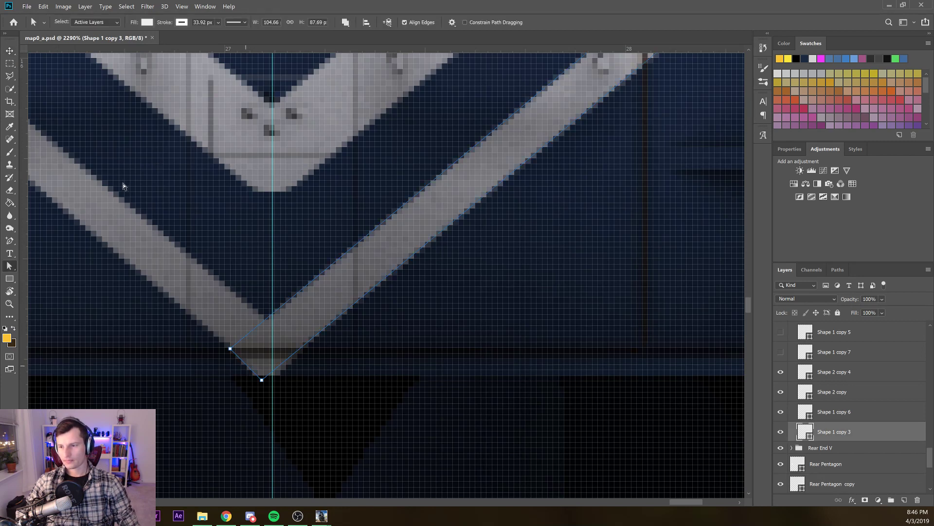
drag(123, 183, 127, 183)
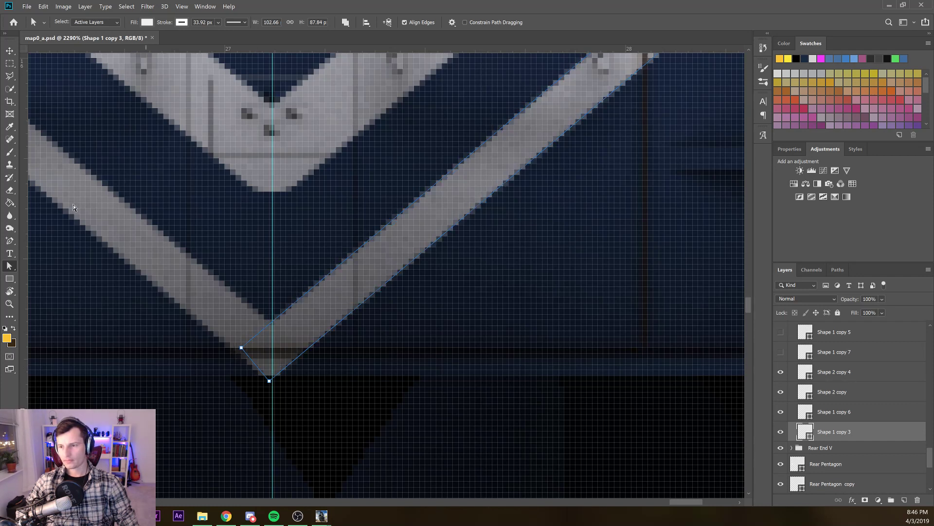
scroll(182, 204, down, 7)
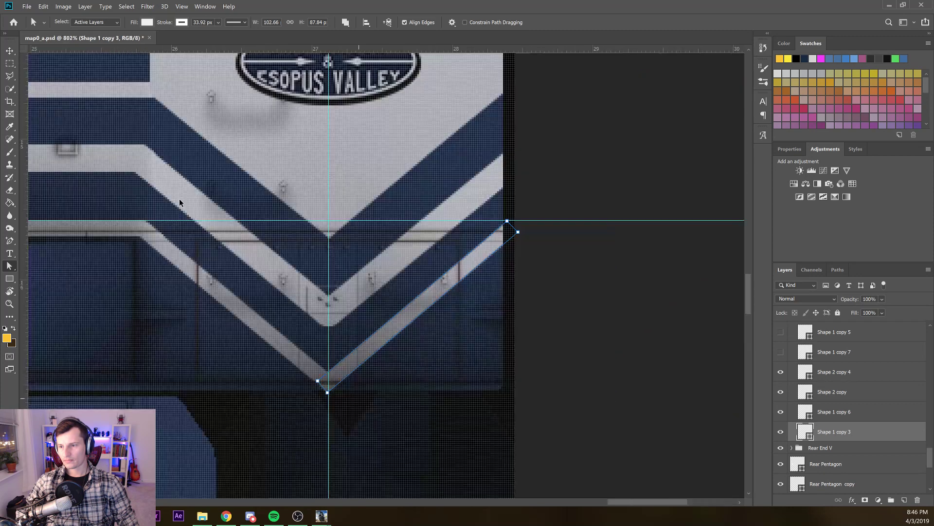
scroll(180, 203, down, 1)
key(v)
click(287, 209)
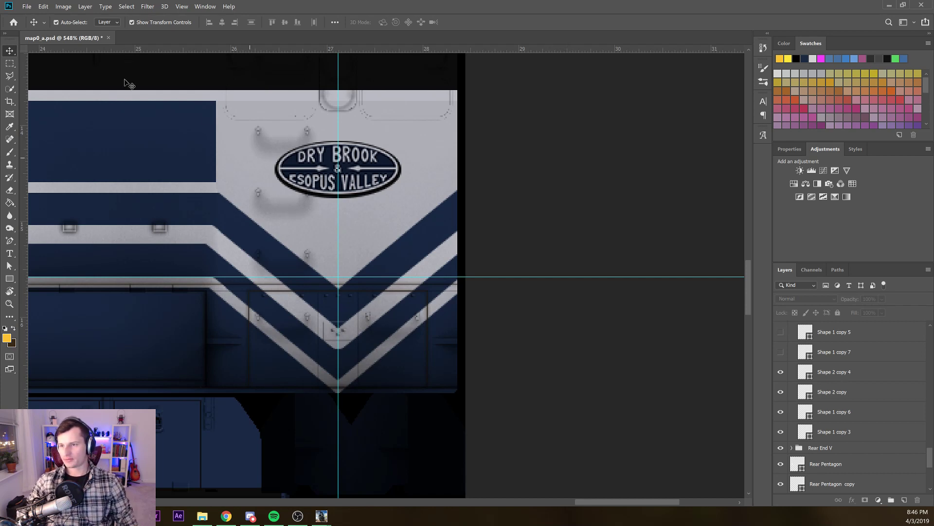
click(250, 159)
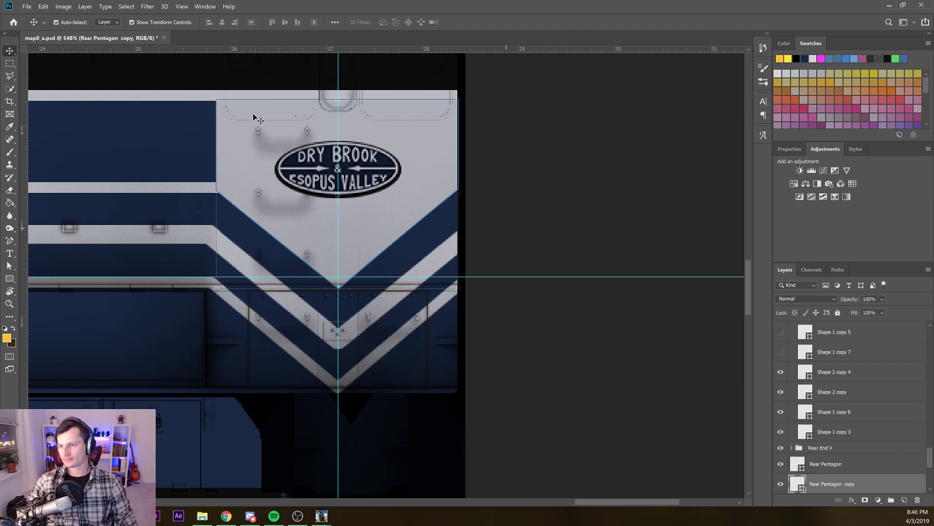
click(291, 173)
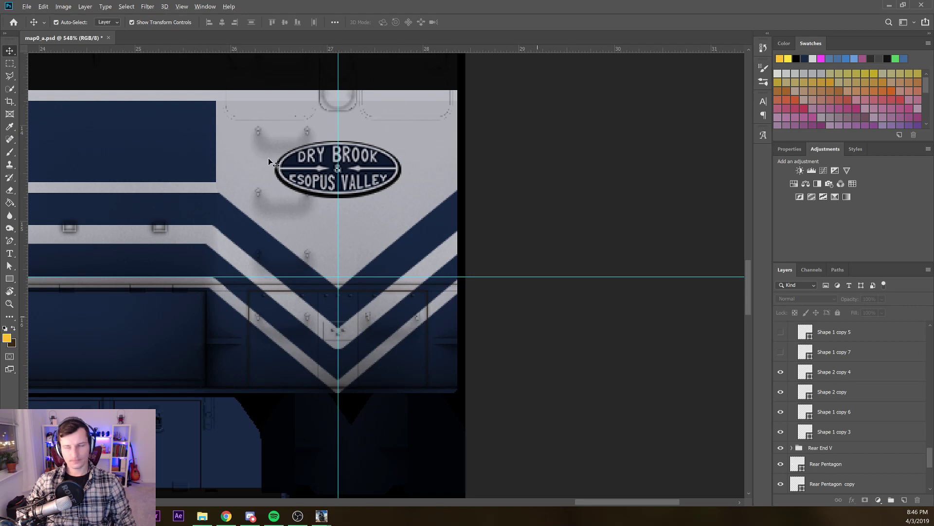
scroll(268, 158, down, 2)
scroll(267, 158, down, 2)
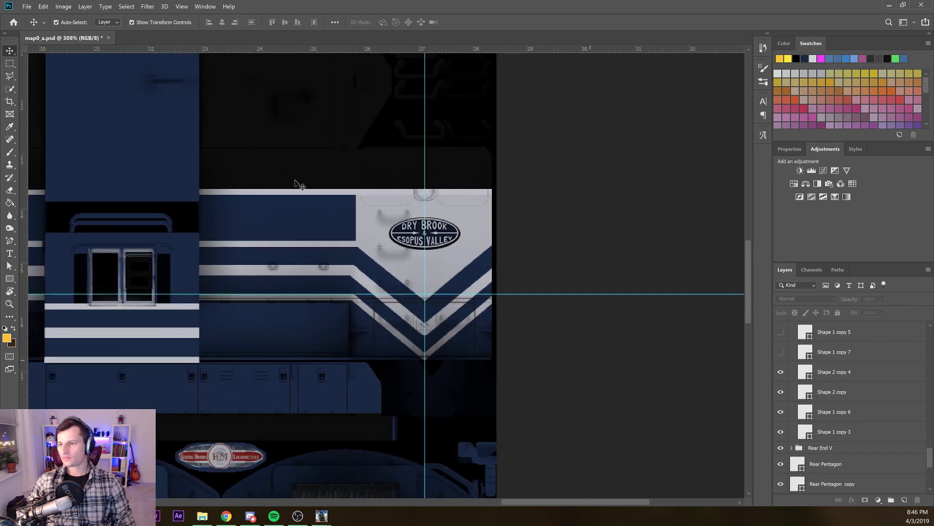
Move the horizontal guide up to the top edge of the upper blue stripe, at the corner where it bends into the V
scroll(300, 183, up, 3)
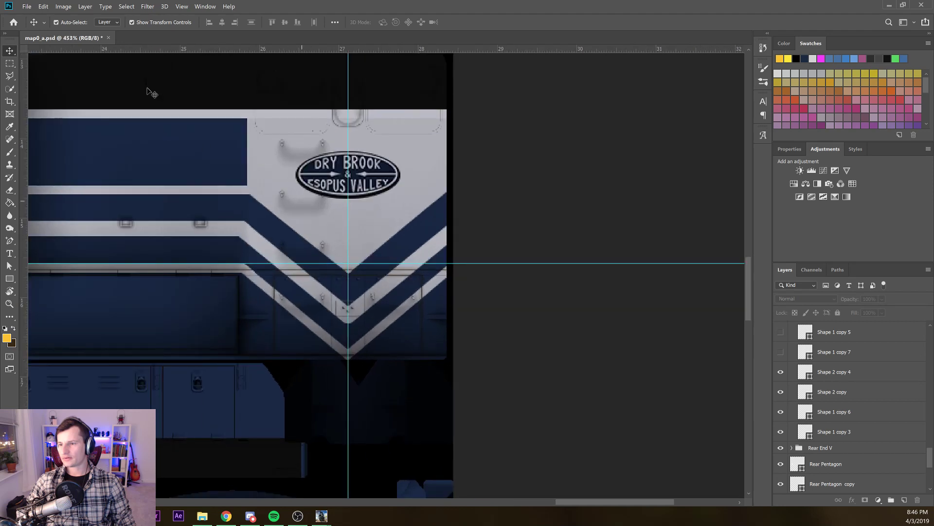
mouse_move(488, 263)
mouse_down()
mouse_move(505, 261)
mouse_move(506, 195)
mouse_up()
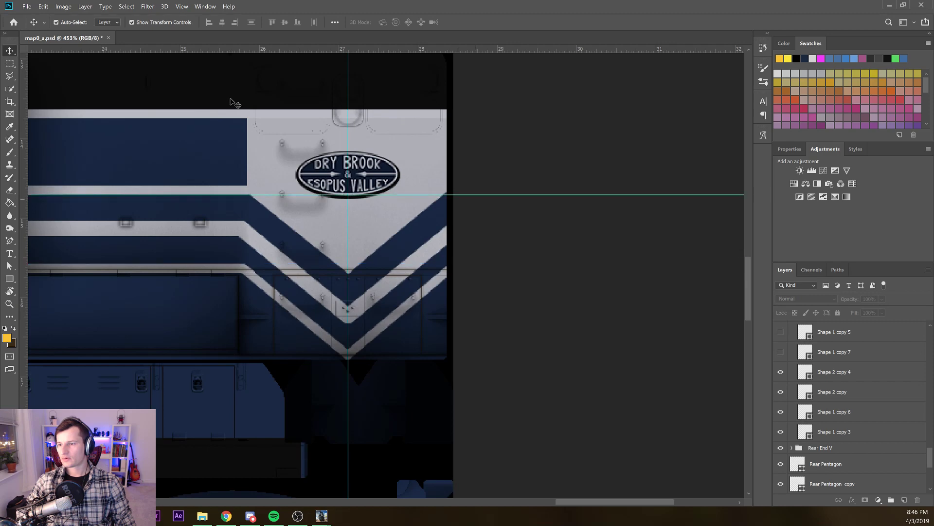
scroll(238, 194, up, 10)
scroll(241, 200, up, 4)
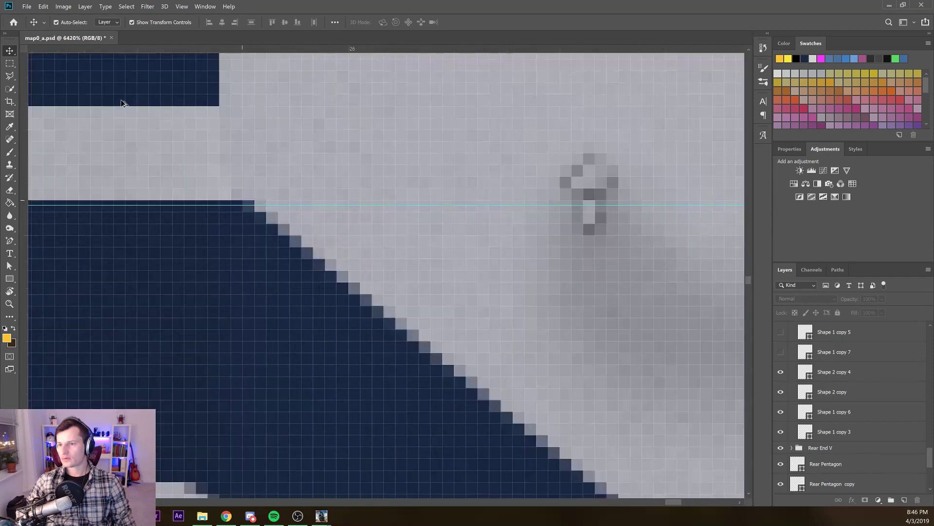
drag(252, 210, 254, 200)
drag(128, 100, 127, 96)
scroll(216, 116, down, 3)
scroll(216, 117, down, 2)
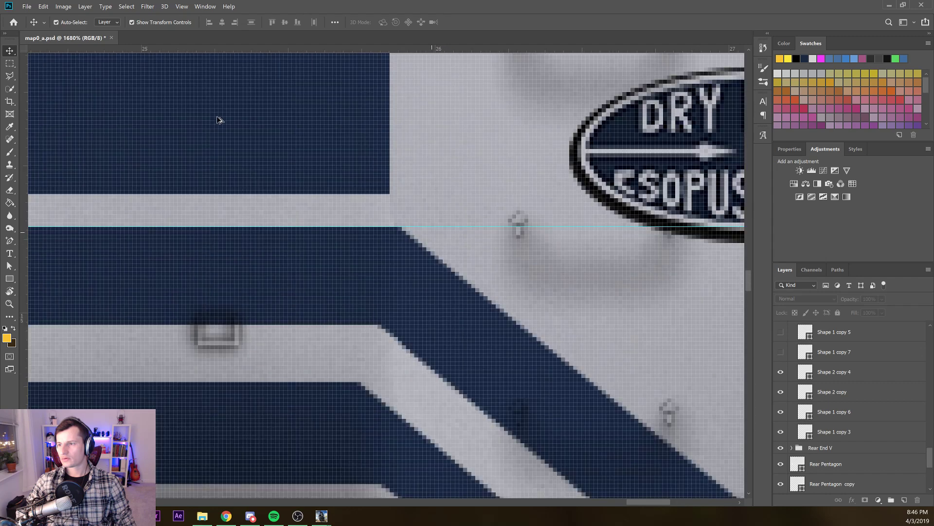
Try lowering the right corner anchor of the Rear Pentagon copy onto the horizontal guide, move it back up and deselect the shape
drag(311, 121, 113, 117)
drag(339, 118, 122, 136)
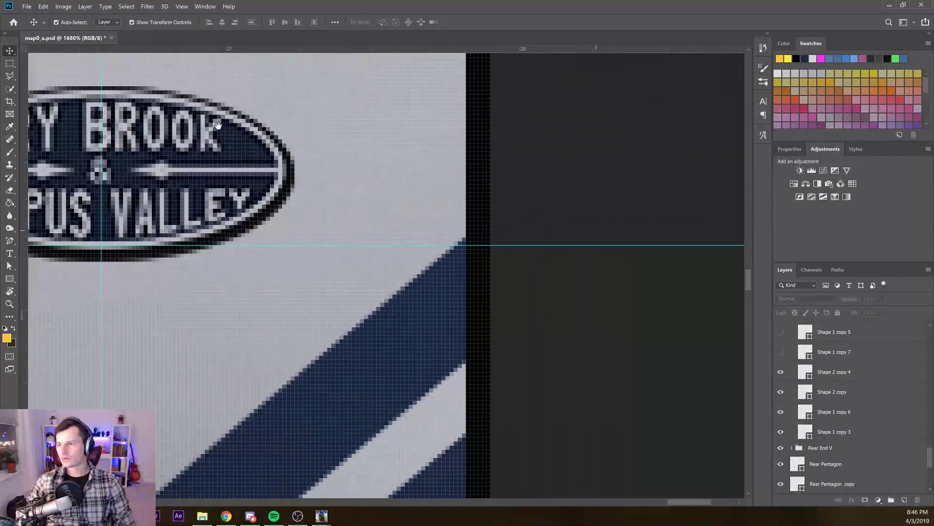
click(229, 120)
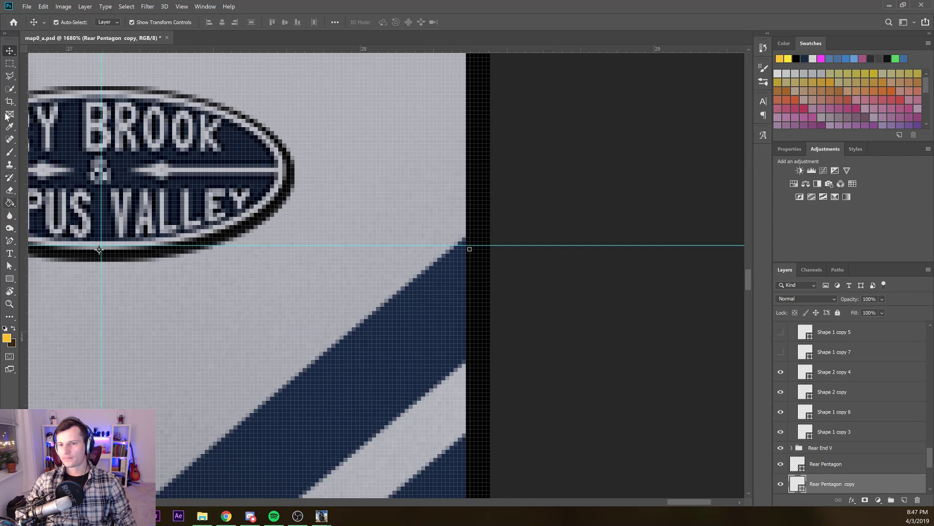
key(a)
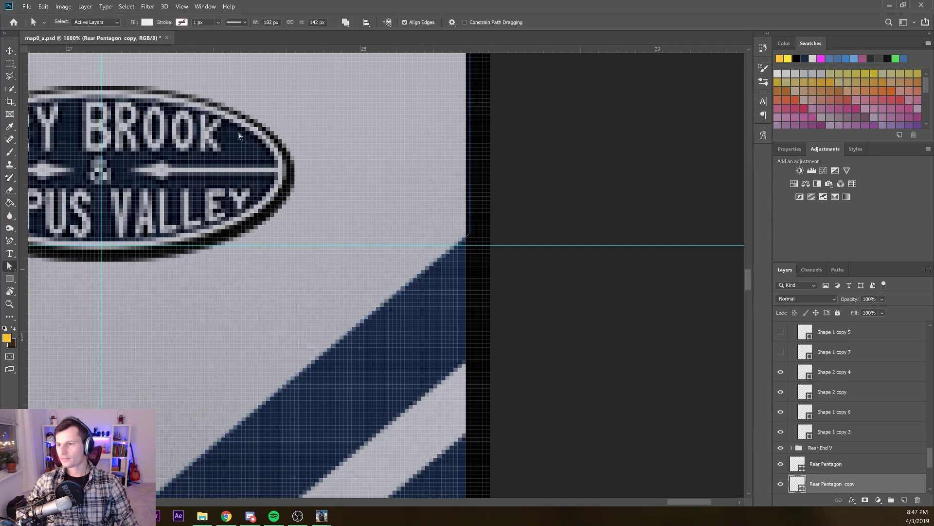
key(Down)
key(Down)
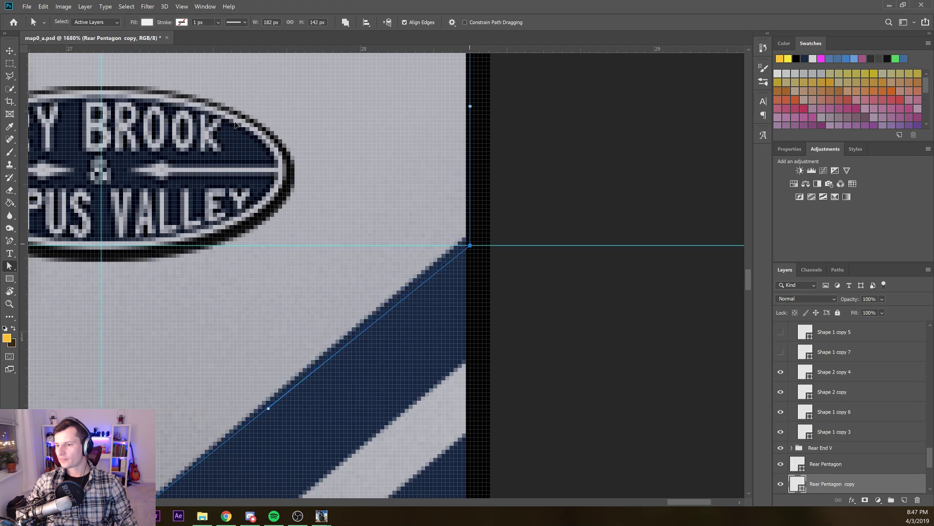
scroll(166, 152, down, 5)
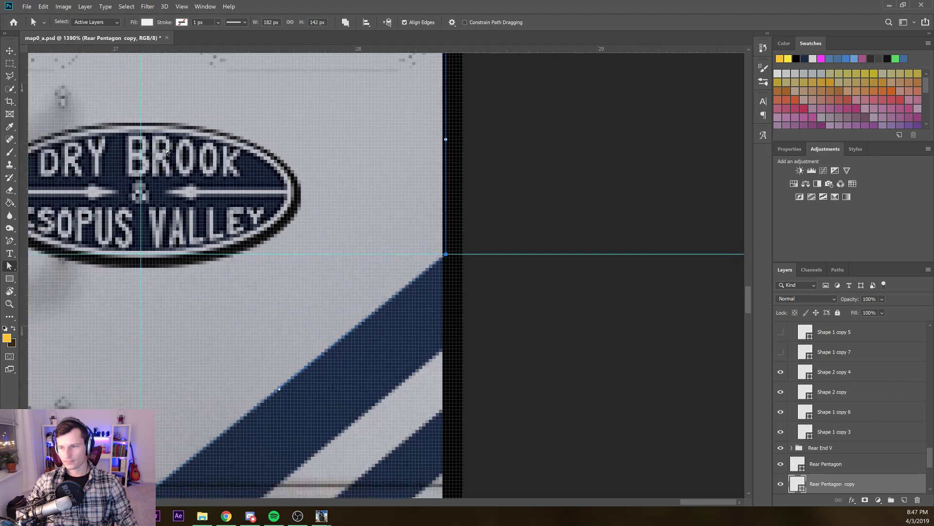
scroll(166, 152, down, 2)
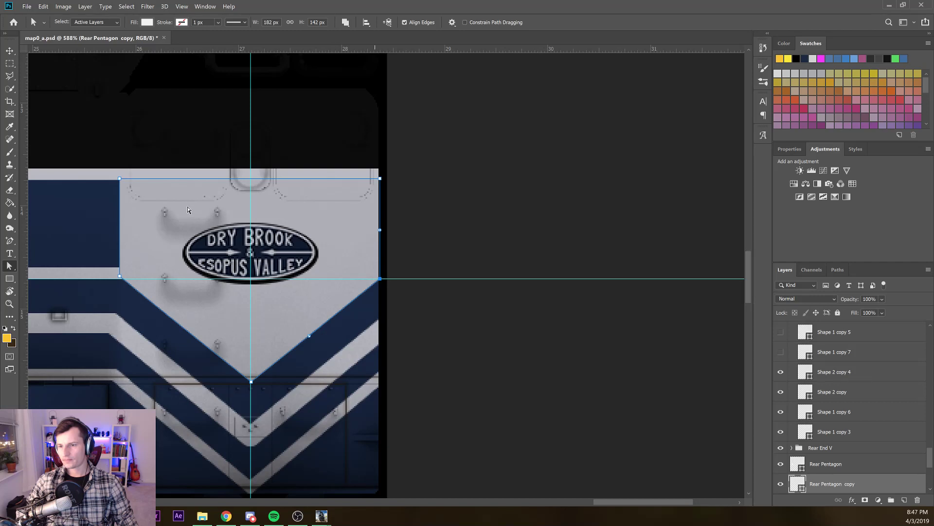
key(Up)
key(Up)
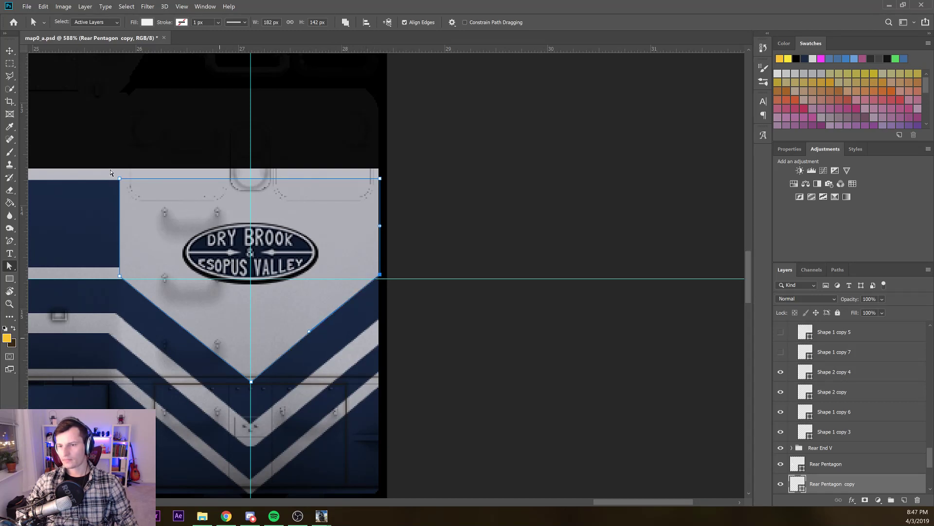
key(v)
click(215, 190)
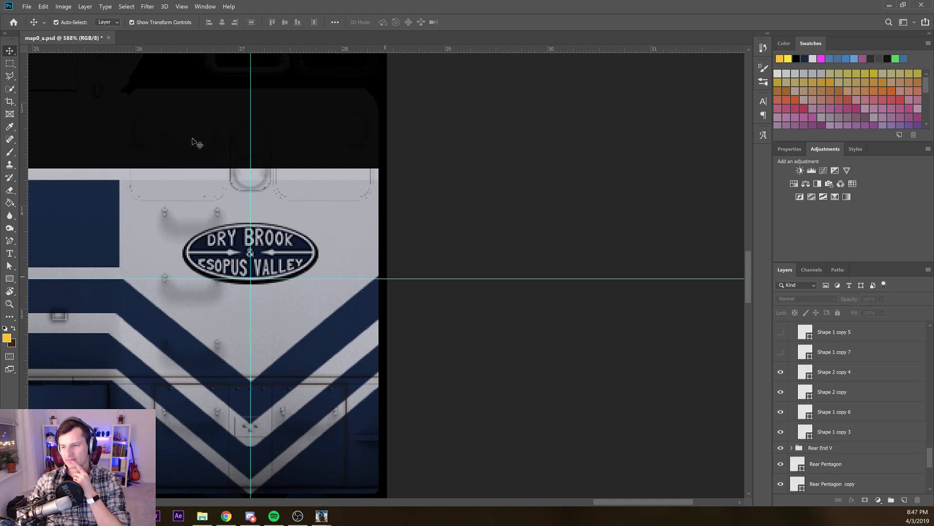
Hide the Shape 1 copy 7 and Shape 1 copy 5 stripes of the Rear End V group along the other nose's white pentagon
drag(111, 186, 139, 141)
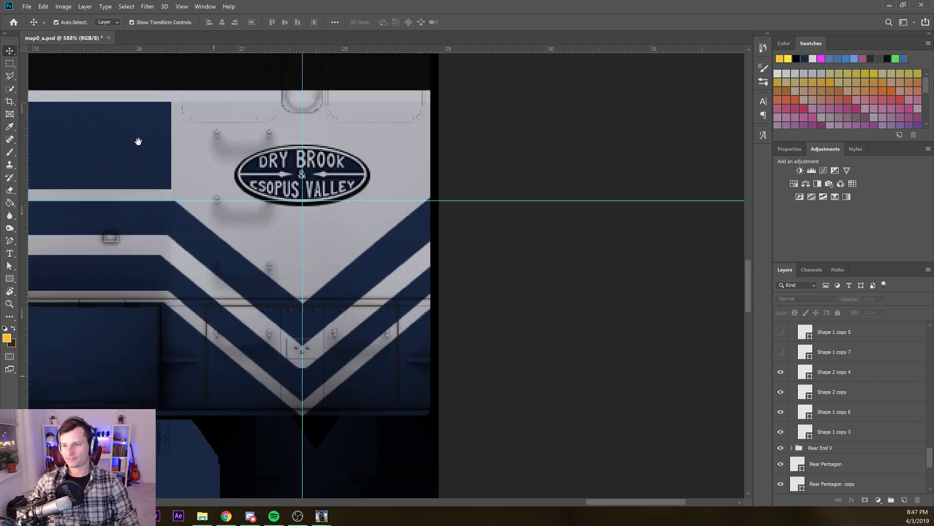
scroll(112, 160, down, 3)
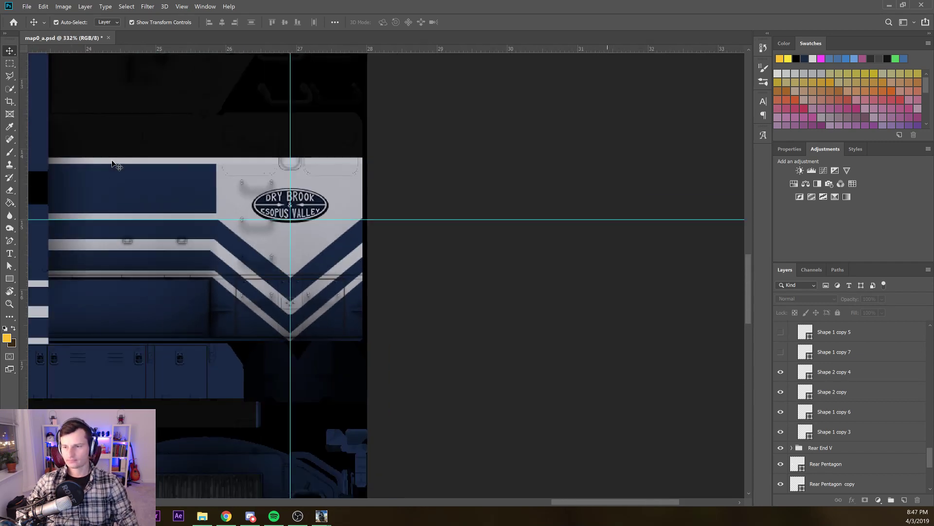
scroll(112, 164, down, 2)
drag(109, 188, 215, 184)
drag(123, 137, 214, 136)
drag(86, 127, 121, 129)
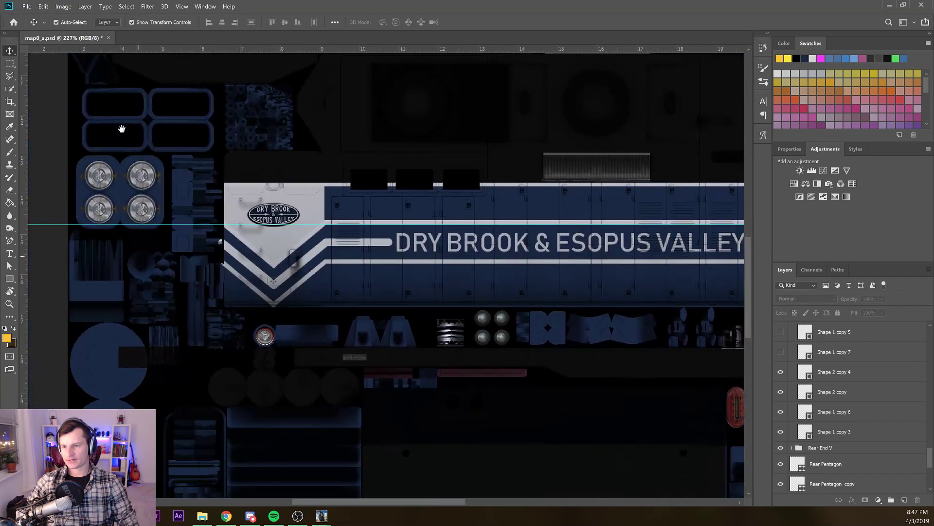
scroll(144, 146, up, 3)
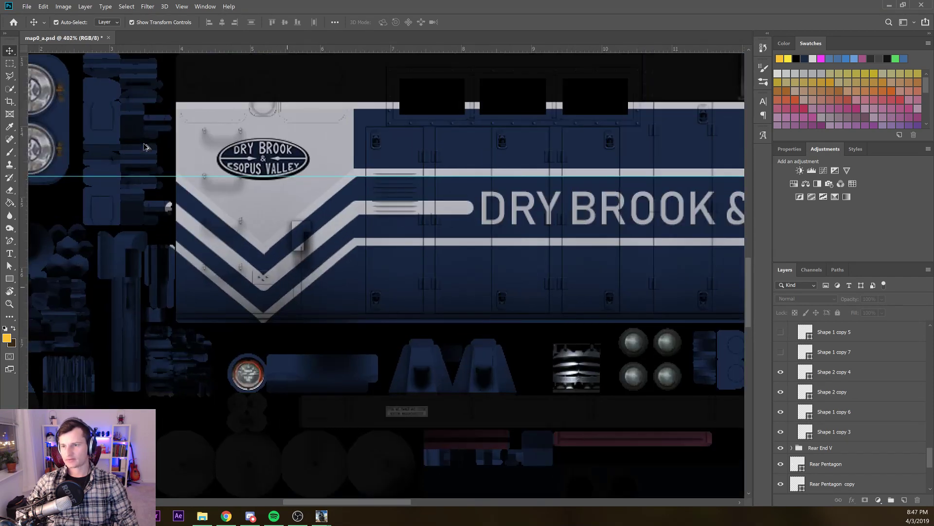
scroll(146, 147, up, 2)
click(111, 105)
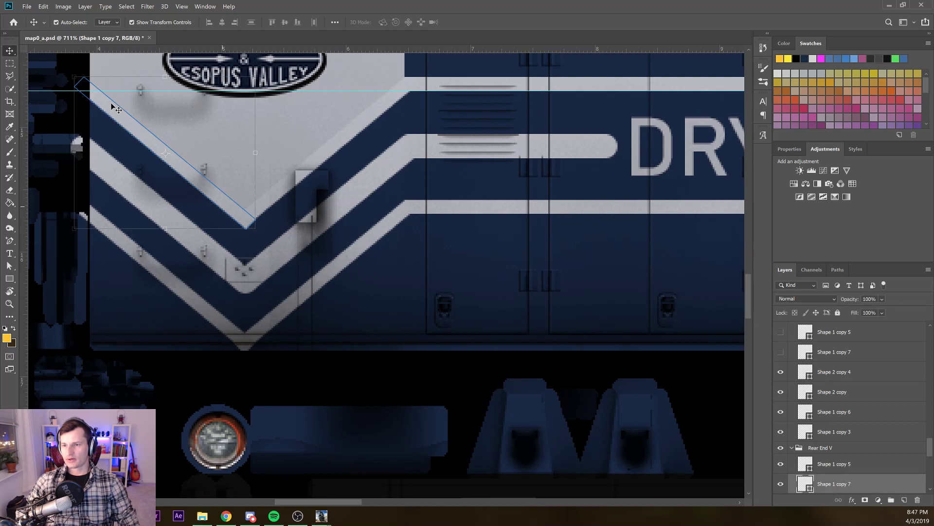
key(ctrl+comma)
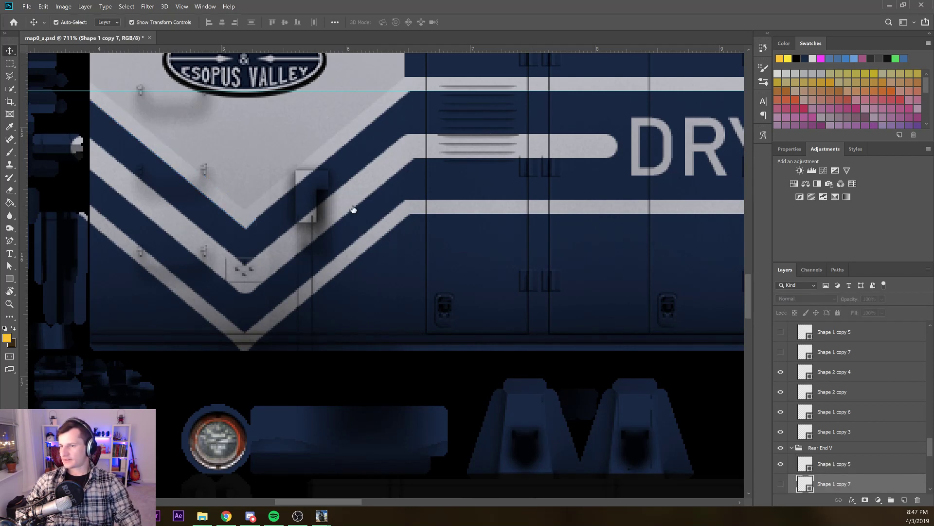
click(291, 180)
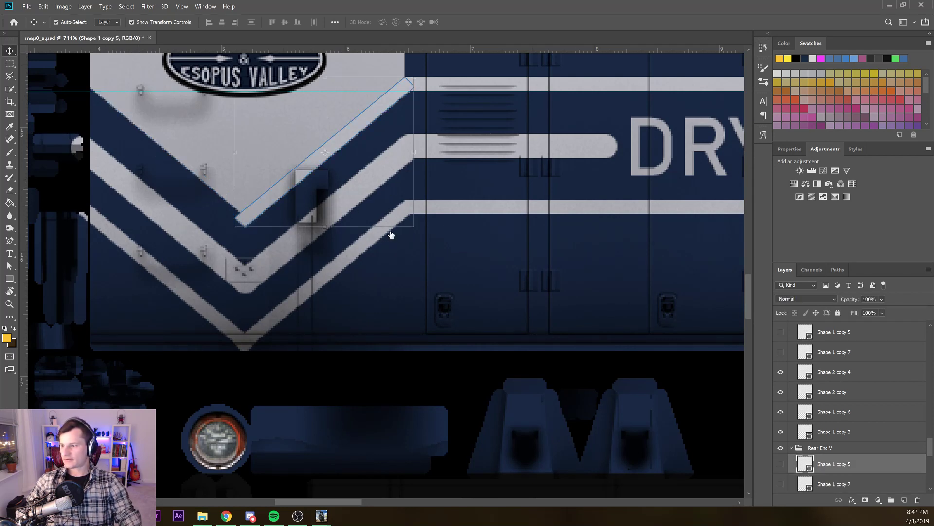
key(ctrl+comma)
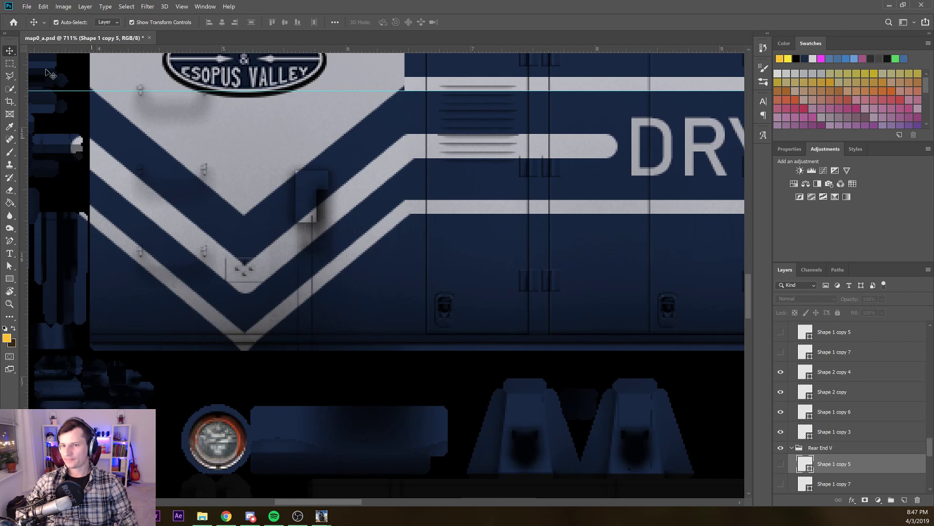
Add a vertical guide through this nose's V and fine-tune it to the center of the rounded housing outline above the oval logo
drag(22, 74, 245, 165)
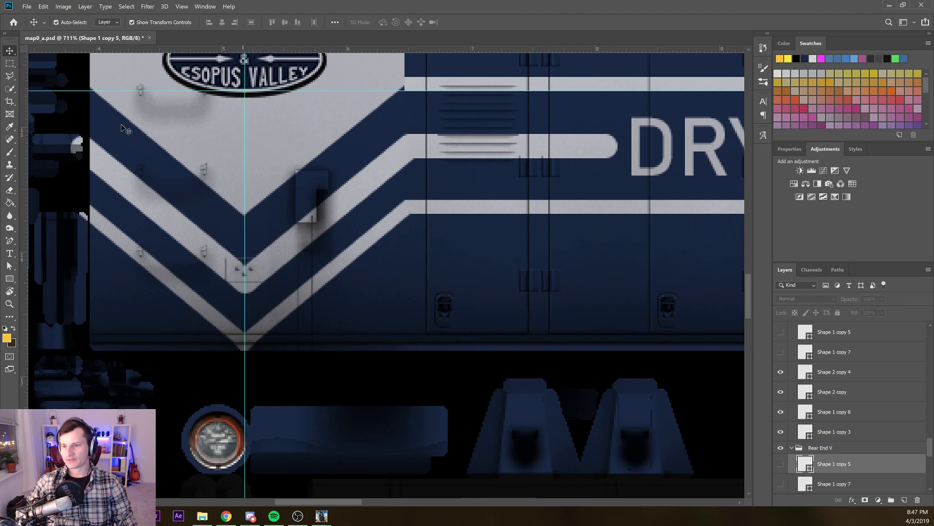
drag(243, 132, 257, 336)
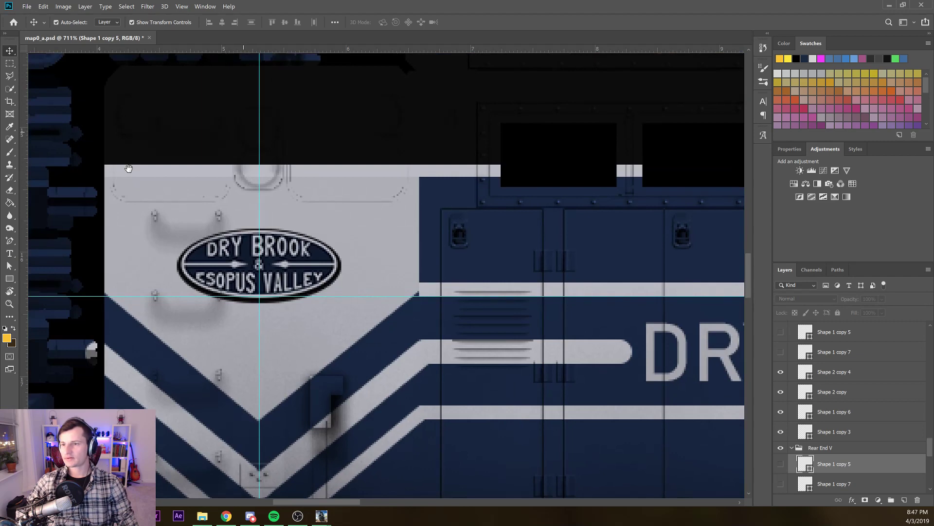
scroll(259, 167, up, 3)
scroll(130, 86, up, 2)
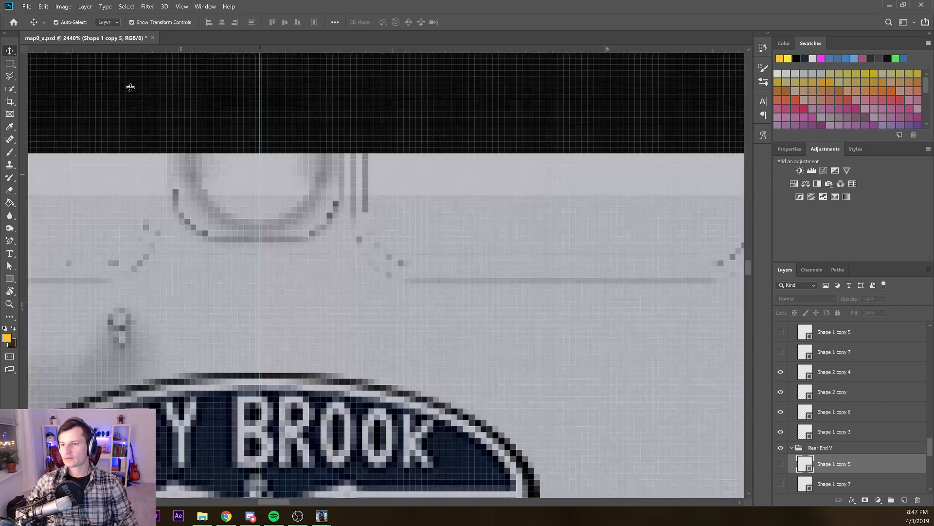
drag(260, 169, 257, 157)
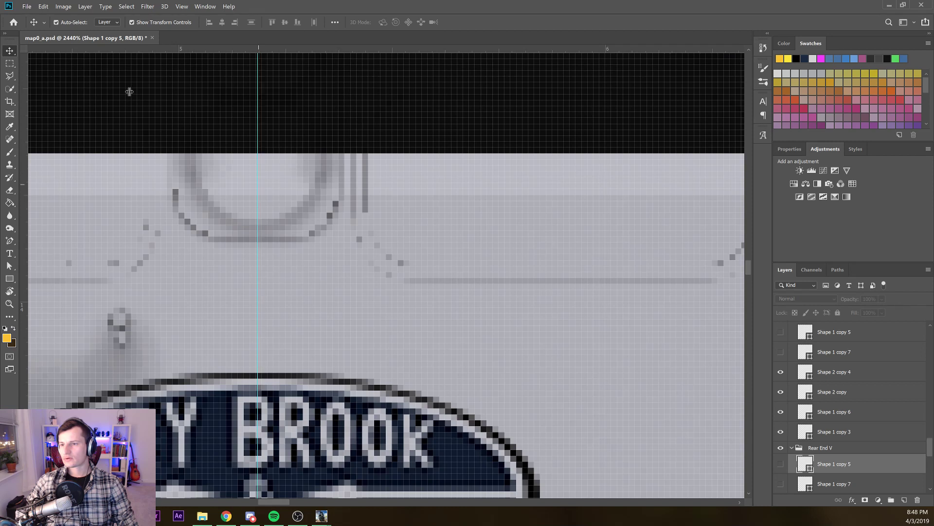
scroll(129, 92, up, 2)
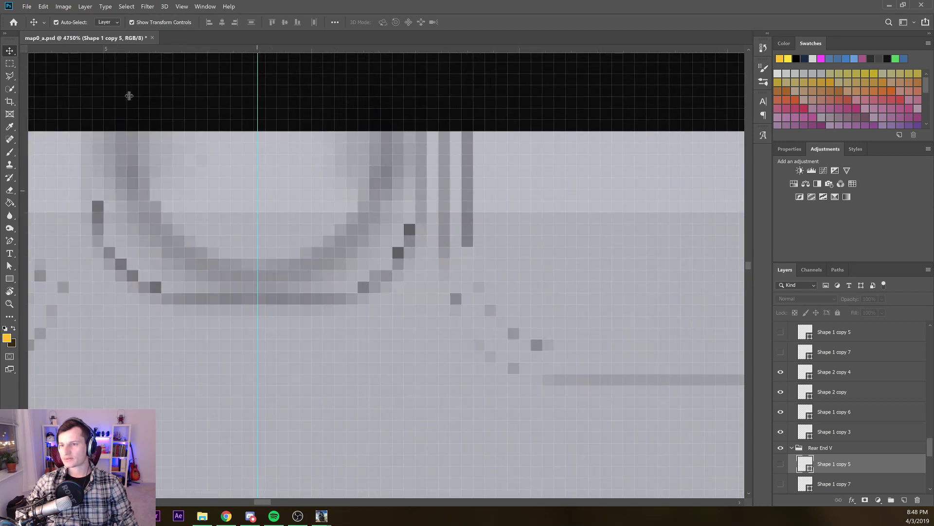
drag(257, 191, 259, 191)
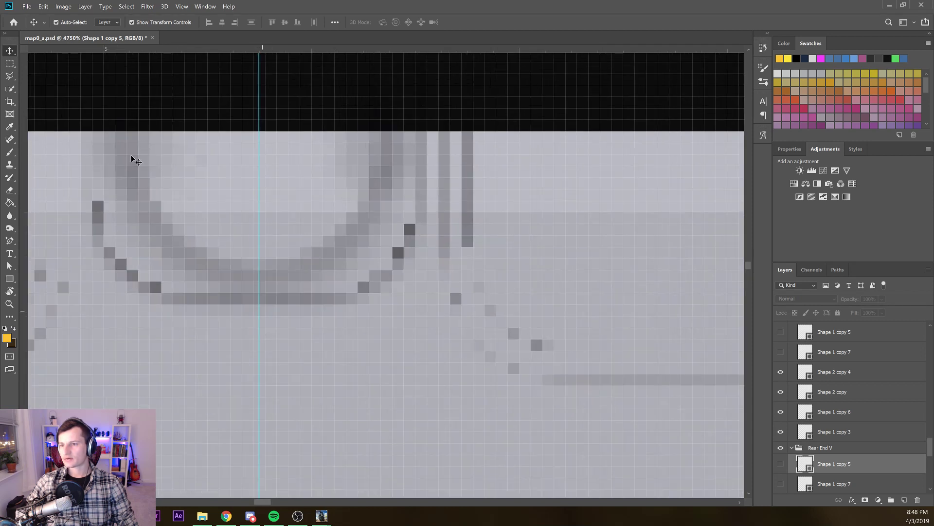
Review the stripes, V shapes and white pentagons on both nose ends against the whole locomotive texture
scroll(131, 158, down, 6)
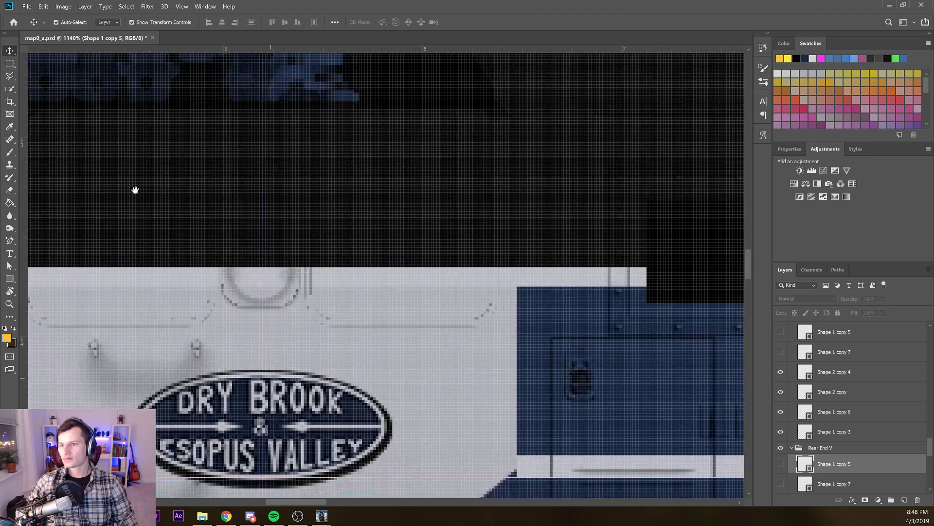
drag(135, 190, 137, 88)
drag(144, 193, 138, 88)
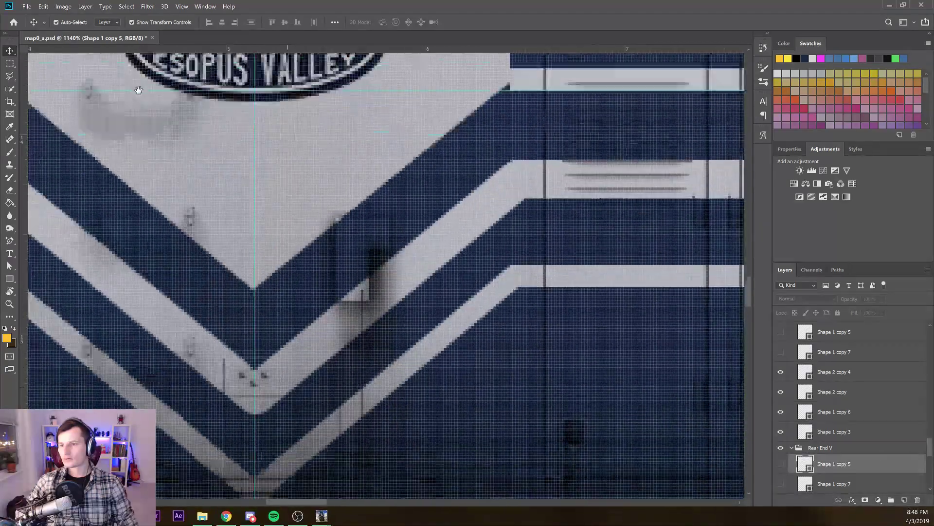
scroll(159, 115, down, 6)
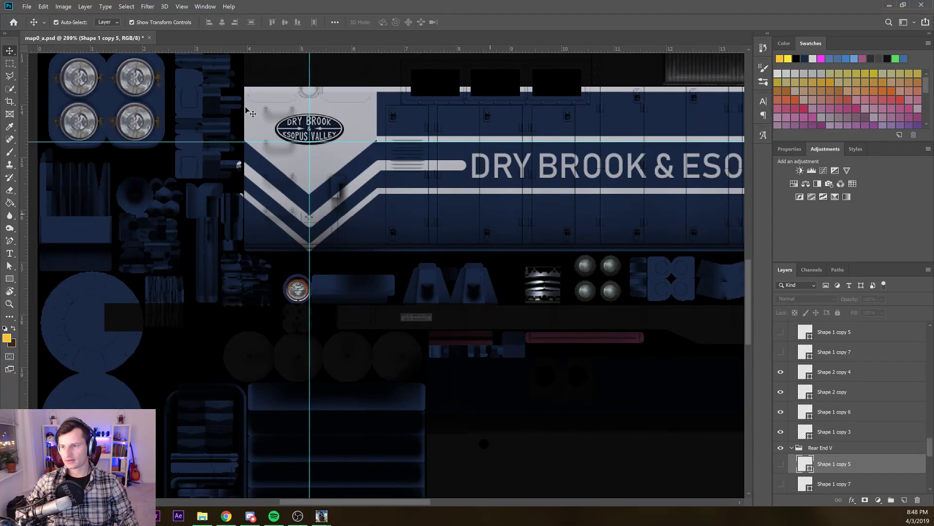
drag(259, 92, 19, 162)
drag(286, 144, 183, 142)
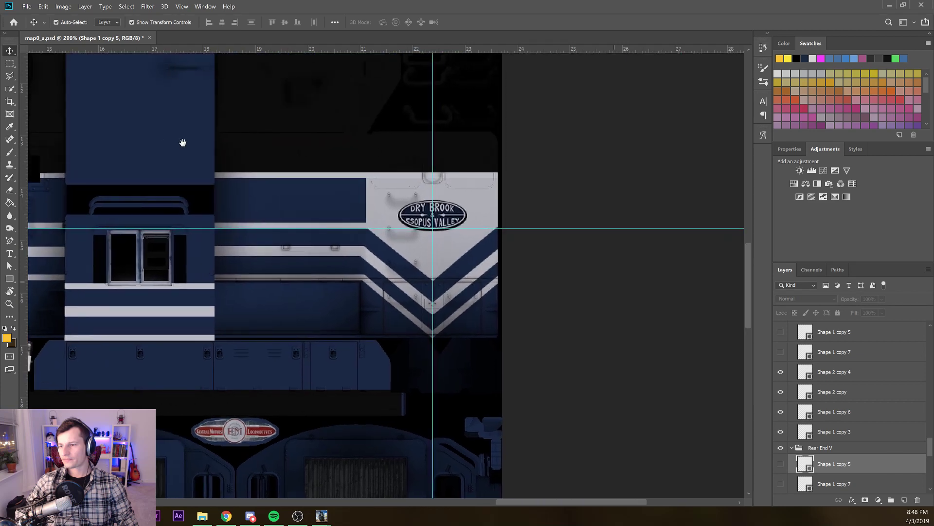
click(291, 168)
scroll(175, 137, down, 10)
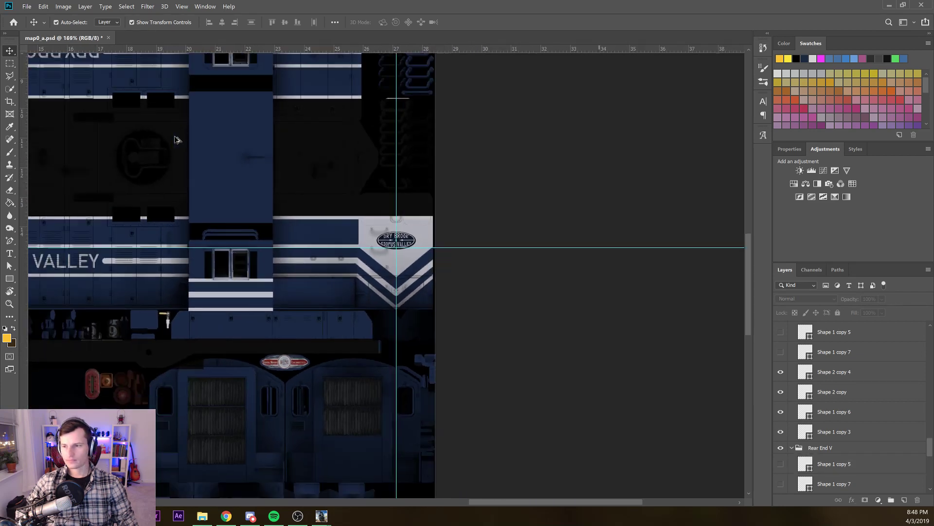
drag(96, 124, 277, 130)
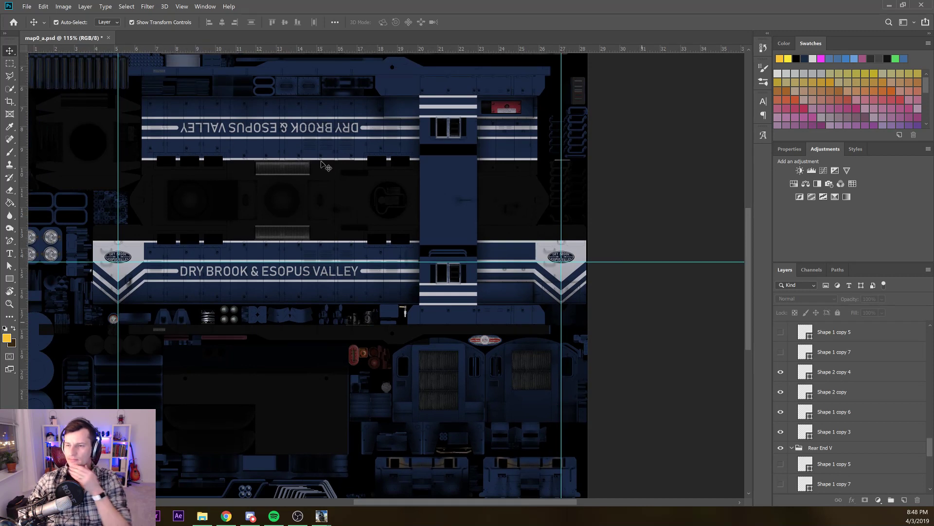
scroll(235, 159, up, 3)
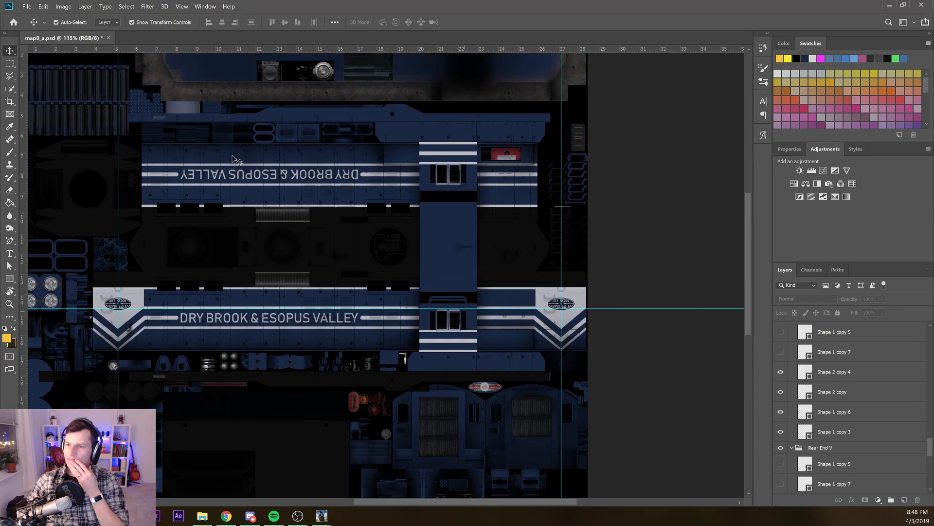
scroll(237, 161, up, 1)
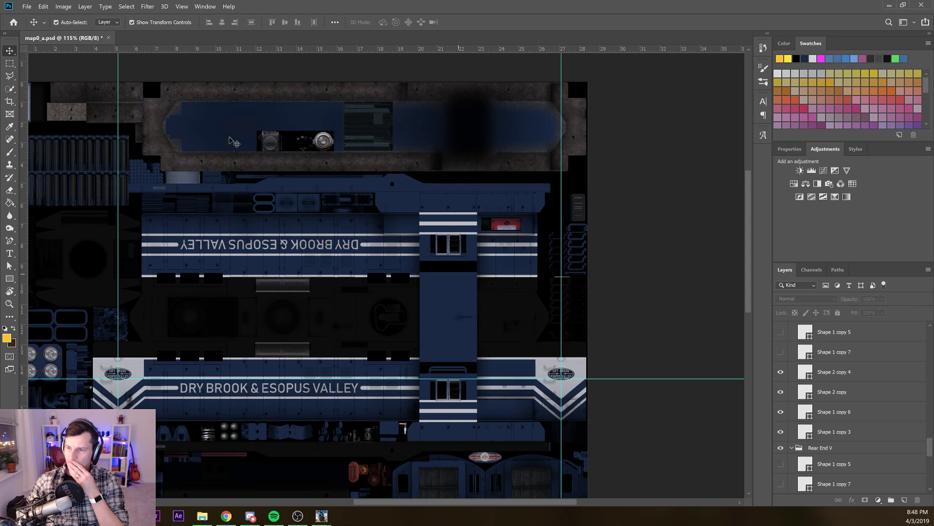
scroll(232, 141, up, 2)
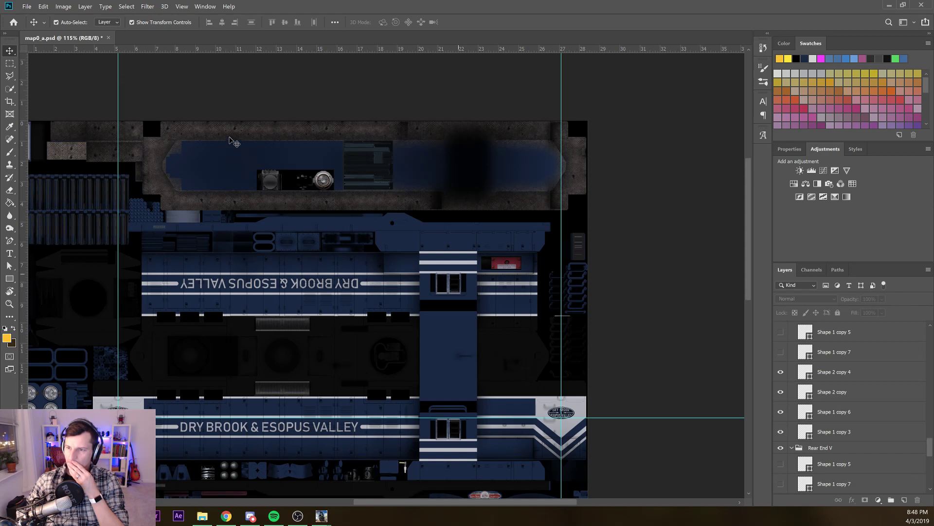
scroll(232, 140, down, 10)
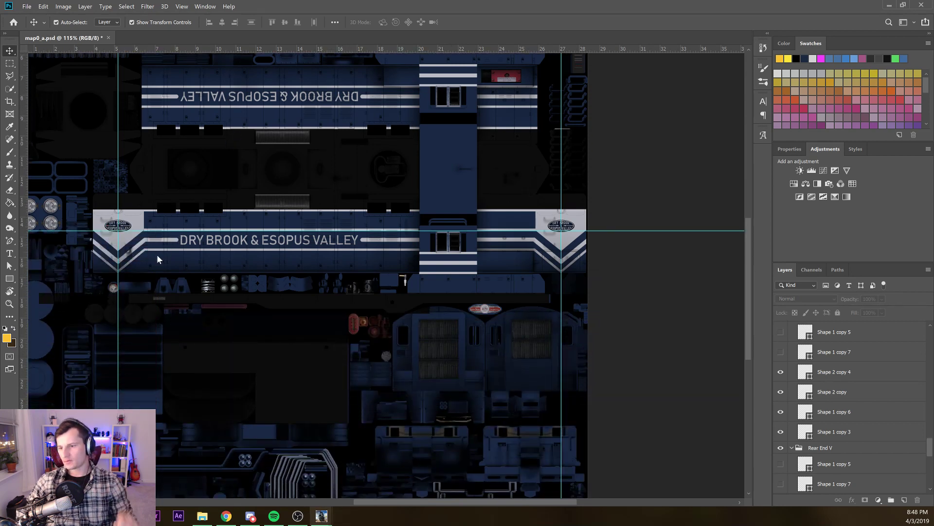
Switch to Trainz: A New Era, exit Surveyor and minimize the game window
click(322, 516)
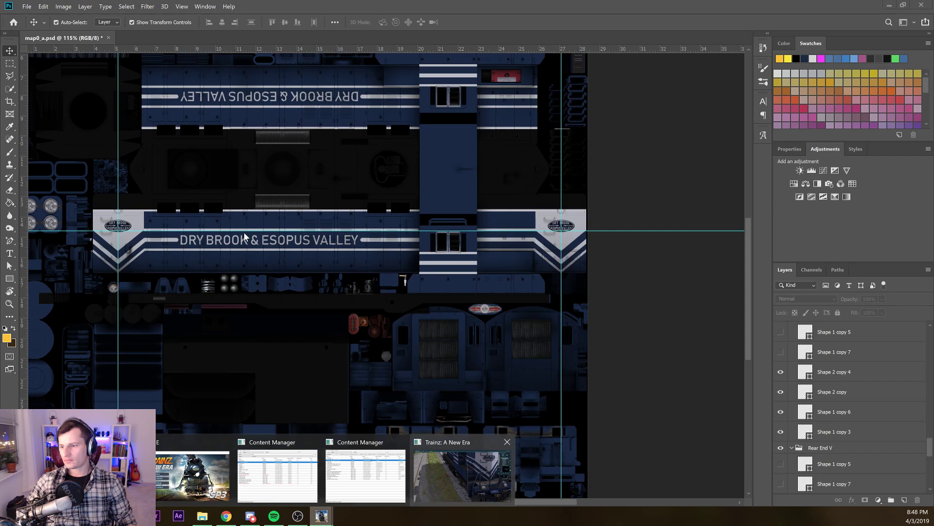
key(Return)
click(37, 20)
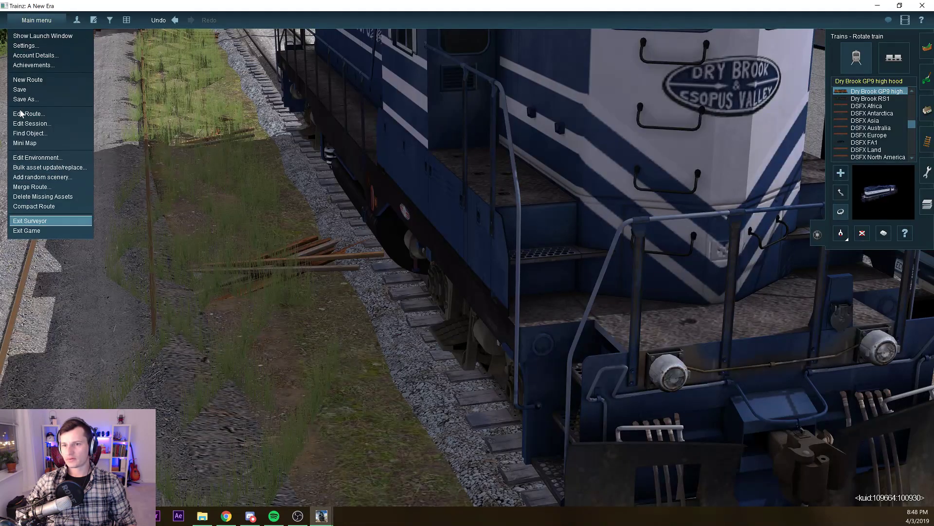
click(41, 221)
click(396, 265)
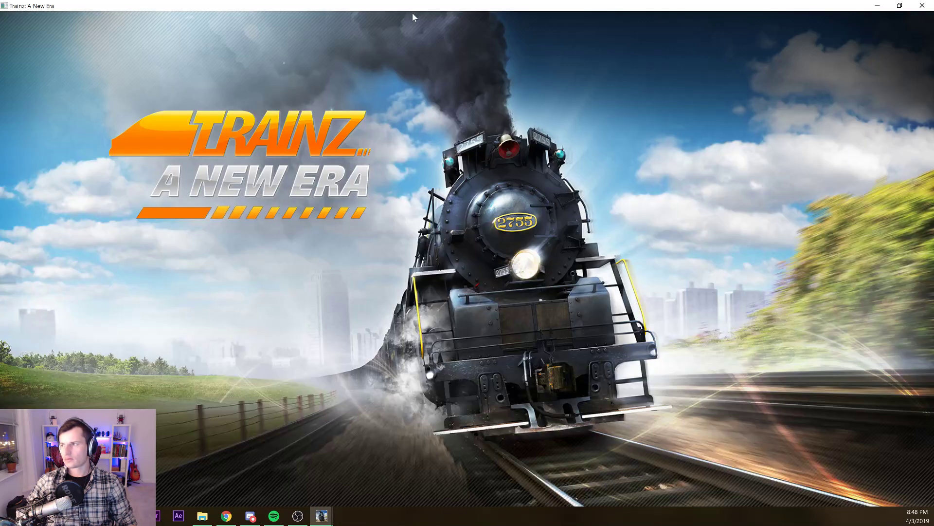
click(878, 6)
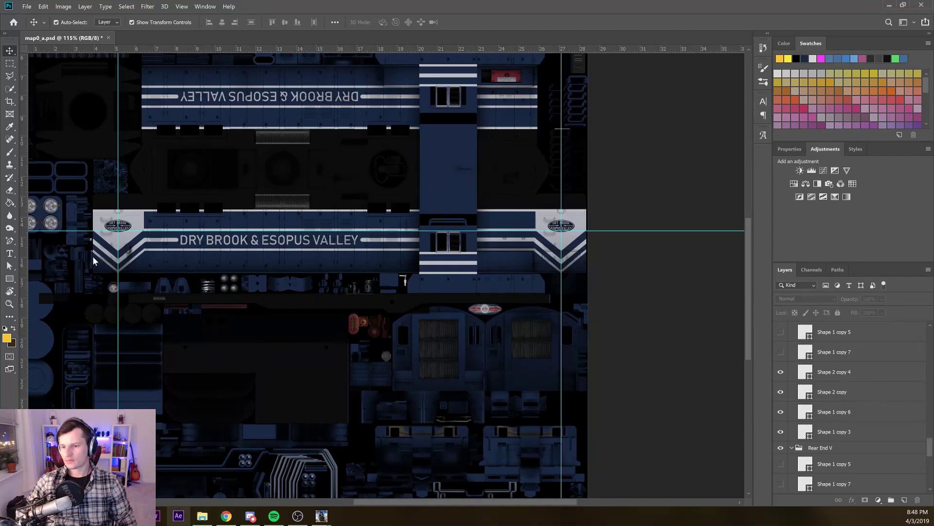
In Content Manager, open the Dry Brook GP9 high hood Loco Skins asset's files in Explorer and copy the folder path
mouse_move(322, 516)
click(365, 475)
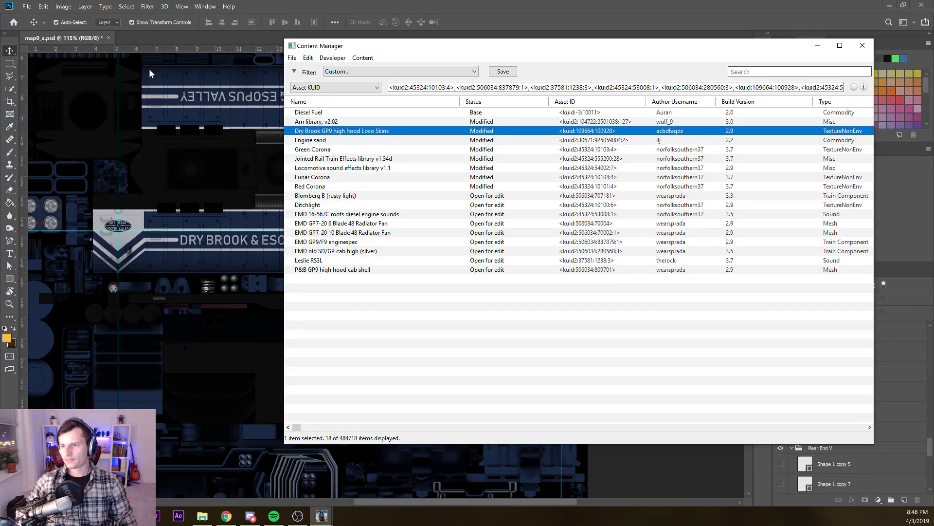
right_click(344, 131)
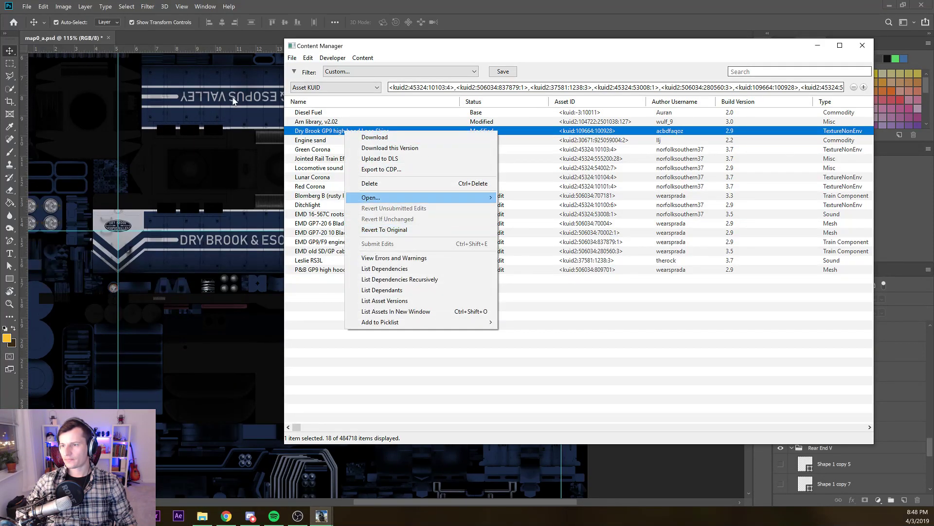
mouse_move(466, 197)
key(Down)
key(Return)
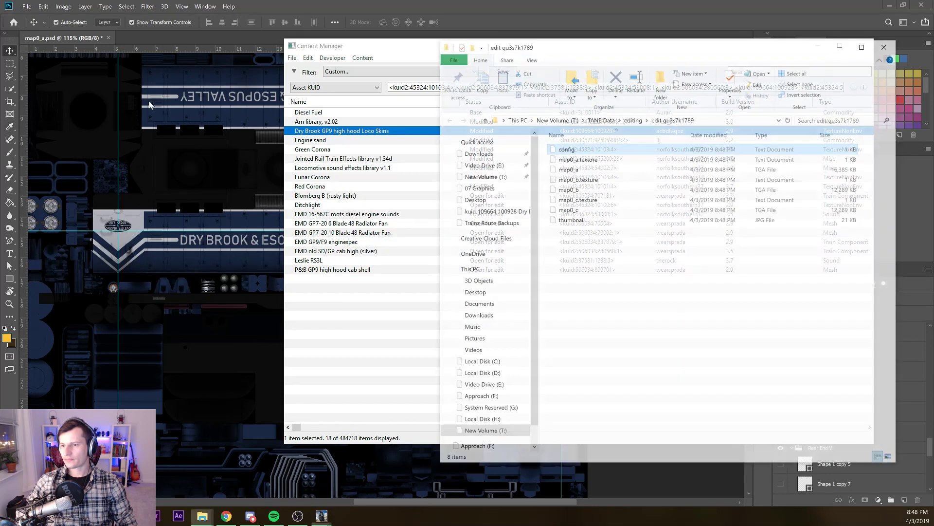
key(alt+d)
key(ctrl+c)
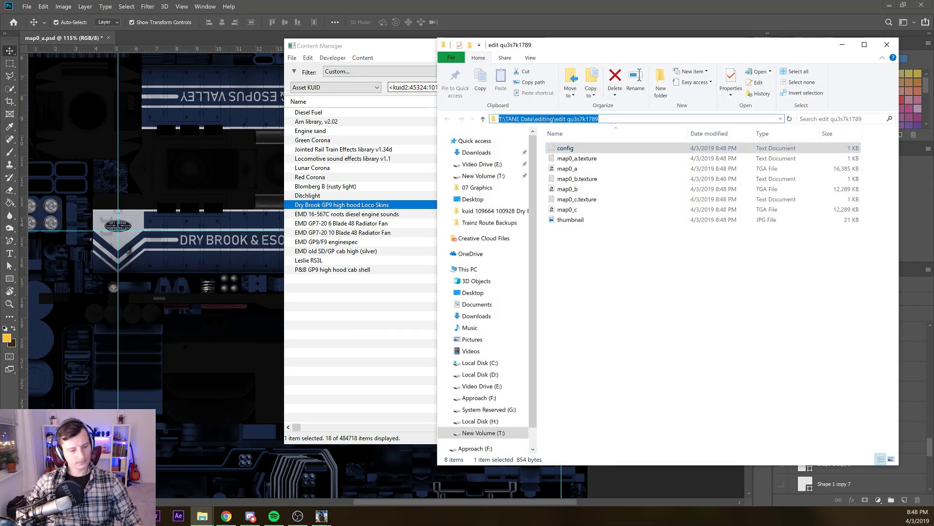
Back in Photoshop, save the texture as Targa file map0_a in the copied edit folder, replacing the existing file
click(296, 2)
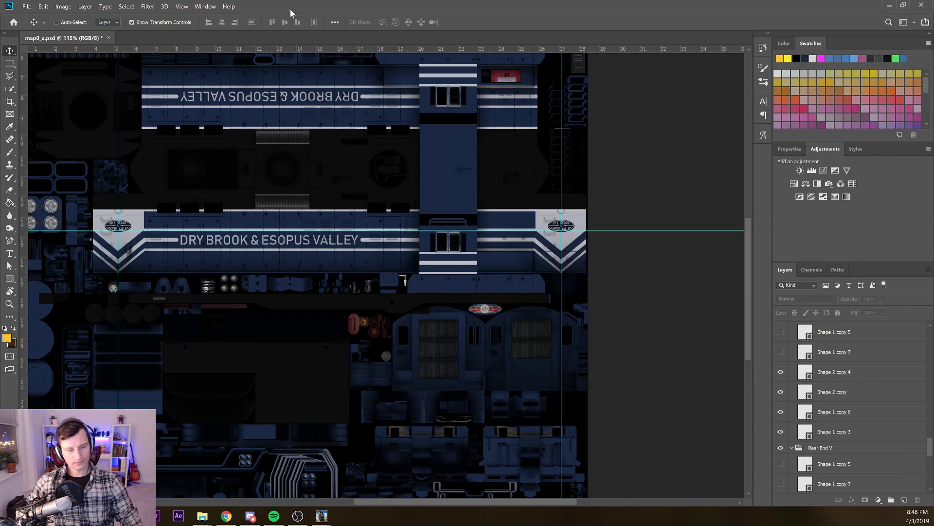
key(ctrl+shift+s)
key(alt+d)
key(ctrl+v)
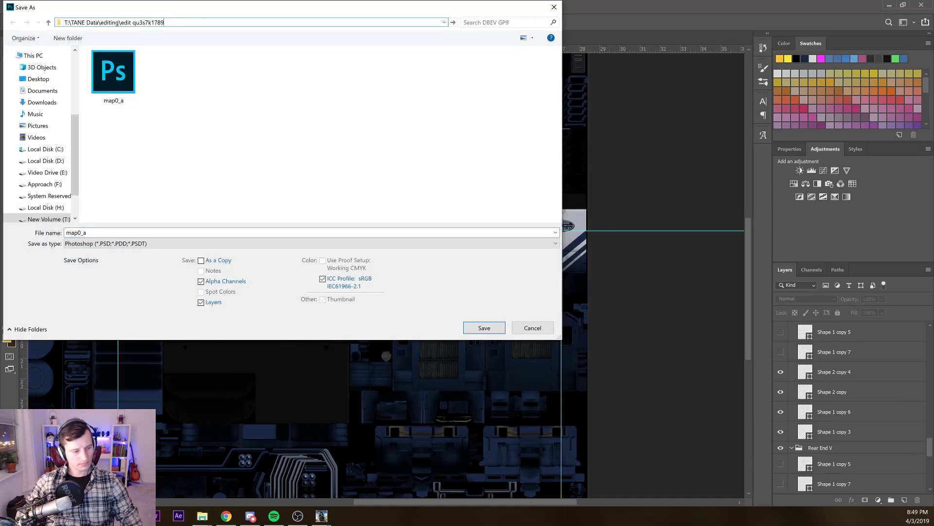
key(Return)
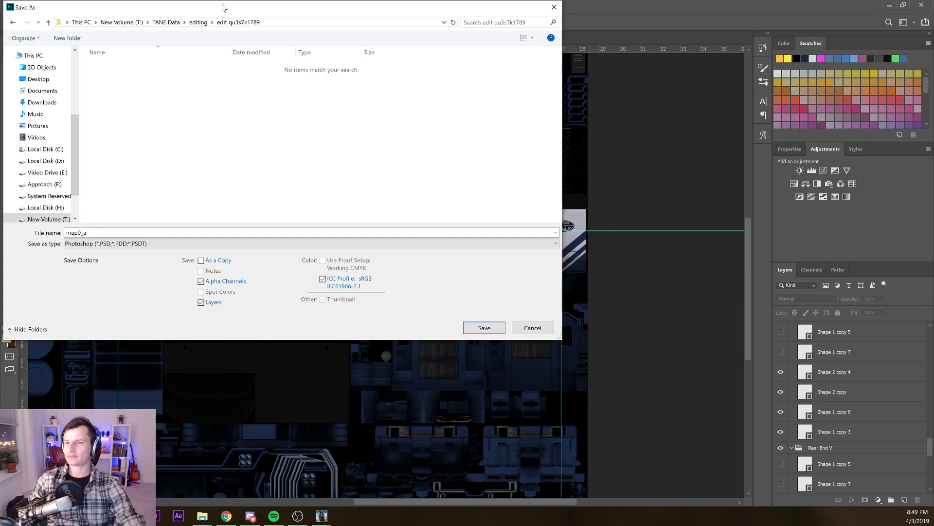
click(348, 244)
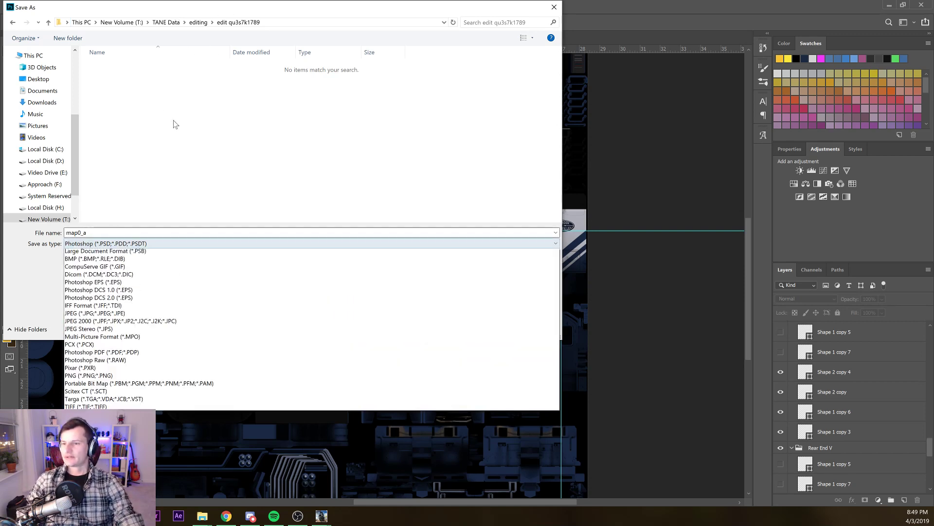
key(Return)
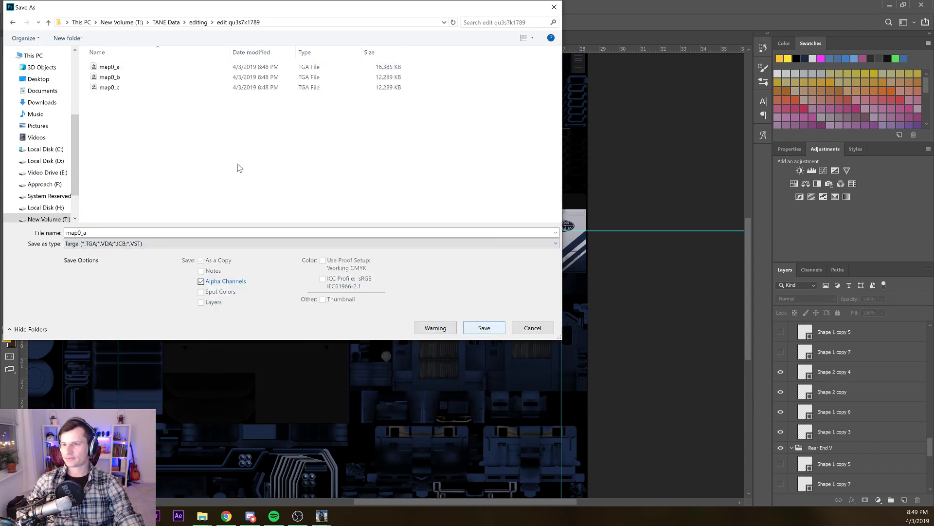
key(Return)
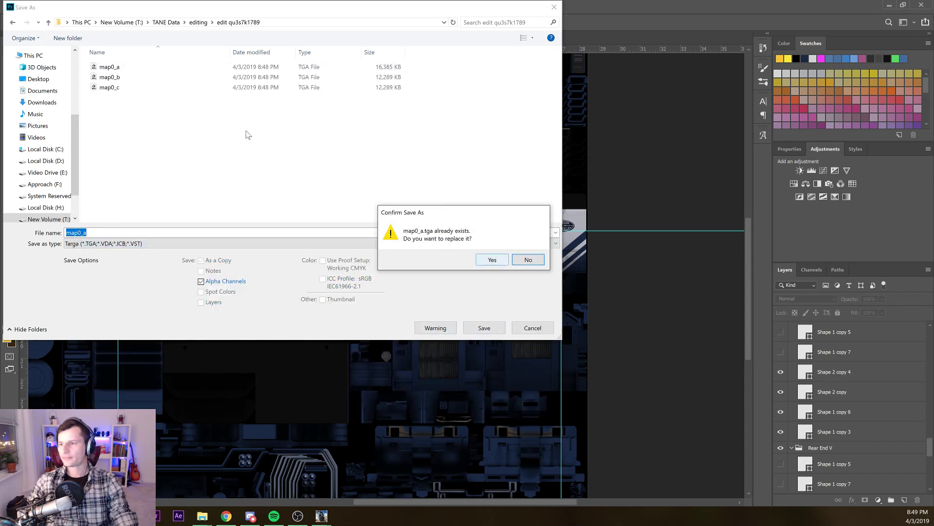
key(Return)
key(Return)
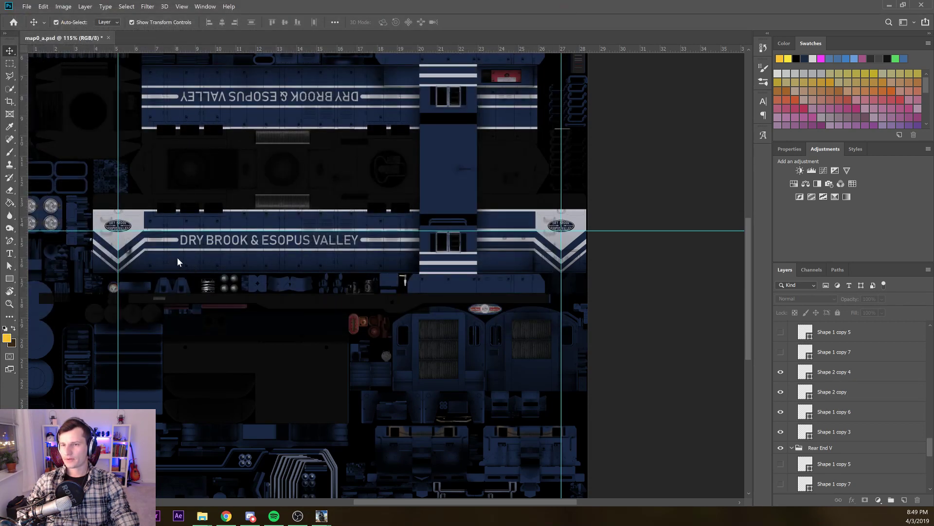
Switch to Content Manager and submit the edits for the Dry Brook GP9 high hood Loco Skins asset
mouse_move(325, 515)
click(386, 467)
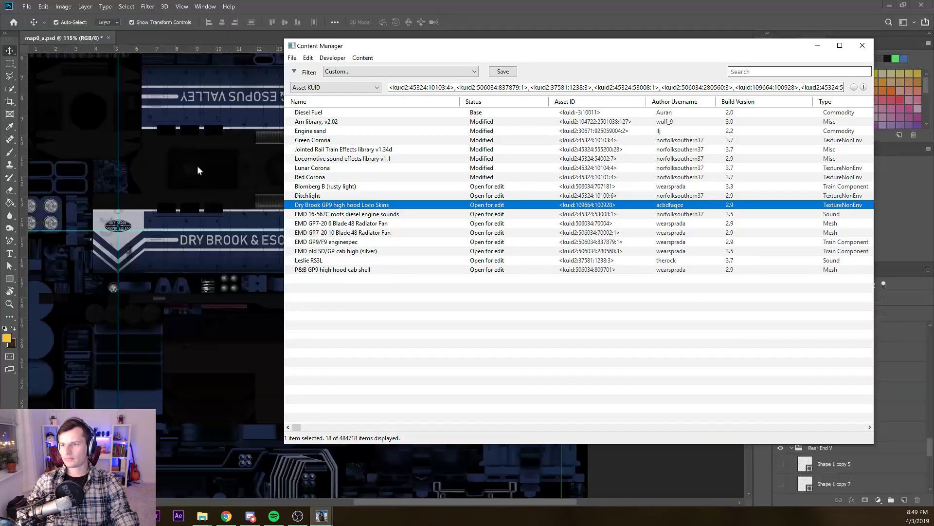
key(Menu)
key(Down)
key(Down)
key(Down)
key(Down)
key(Down)
key(Down)
key(Down)
key(Down)
key(Down)
key(Down)
key(Down)
key(Down)
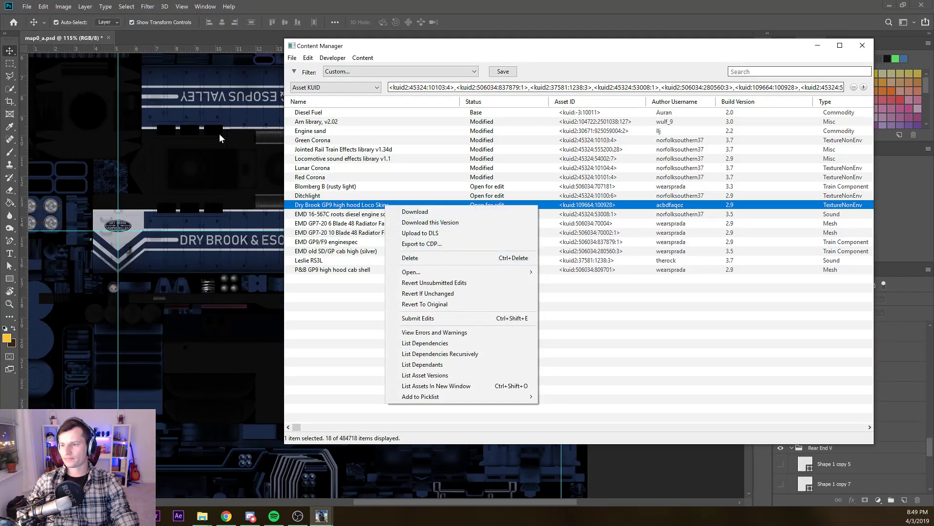
key(Up)
key(Up)
key(Return)
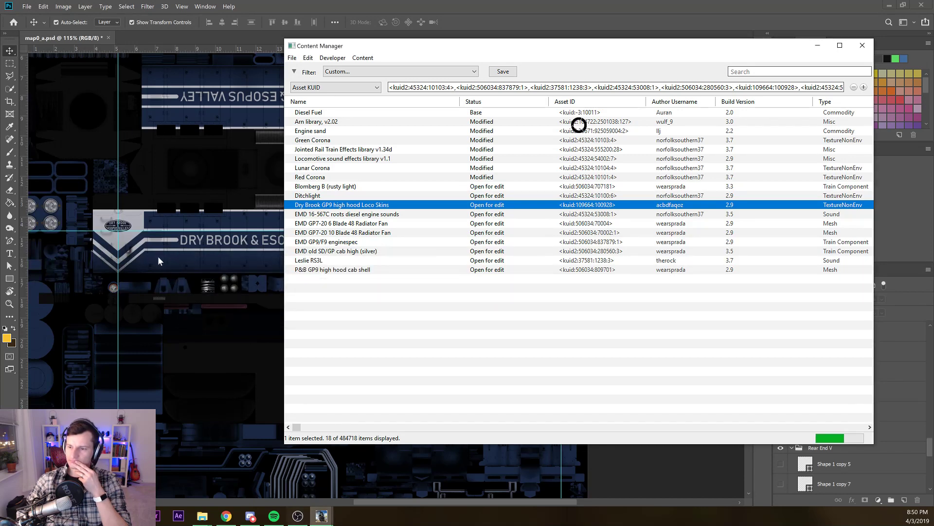
Switch to Trainz and open the Dry Brook & Esopus Valley RR session for editing
mouse_move(318, 514)
click(435, 482)
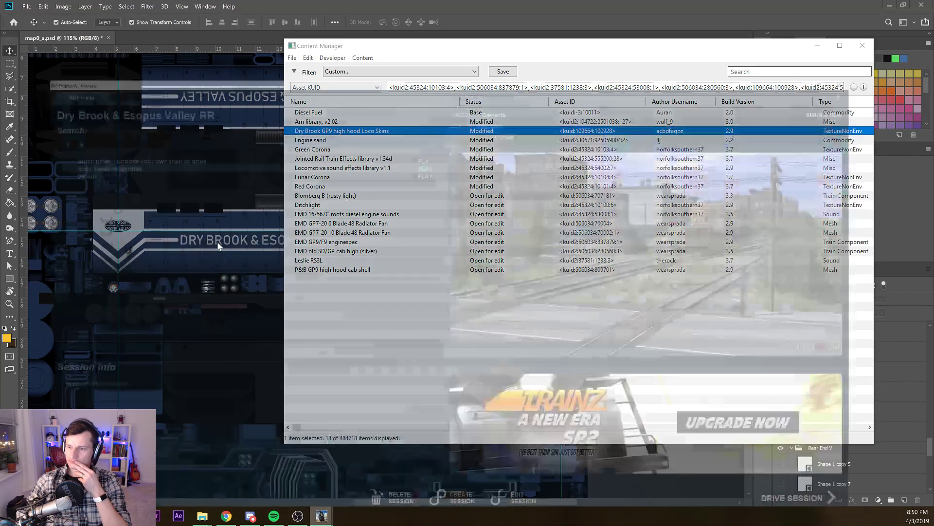
click(551, 487)
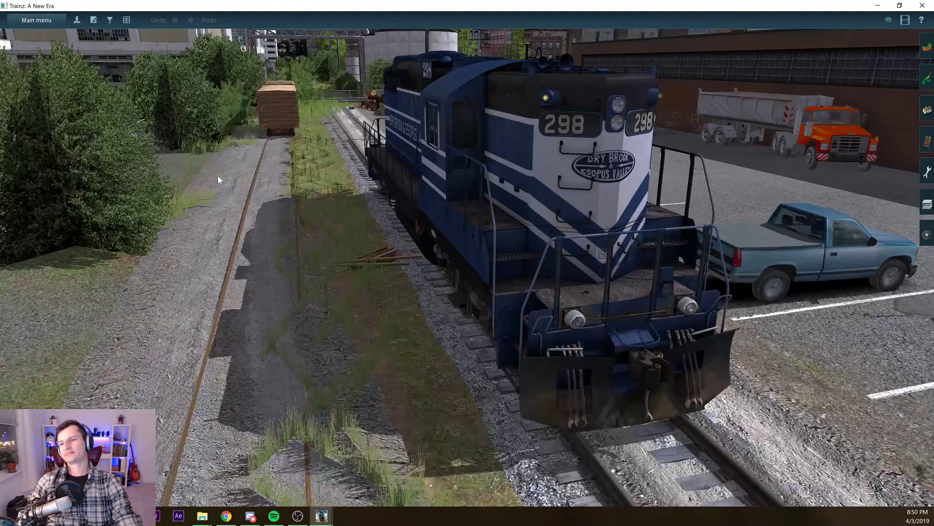
Examine how the blue and white stripes wrap around the nose of locomotive 298 from both sides and the front
key(Left)
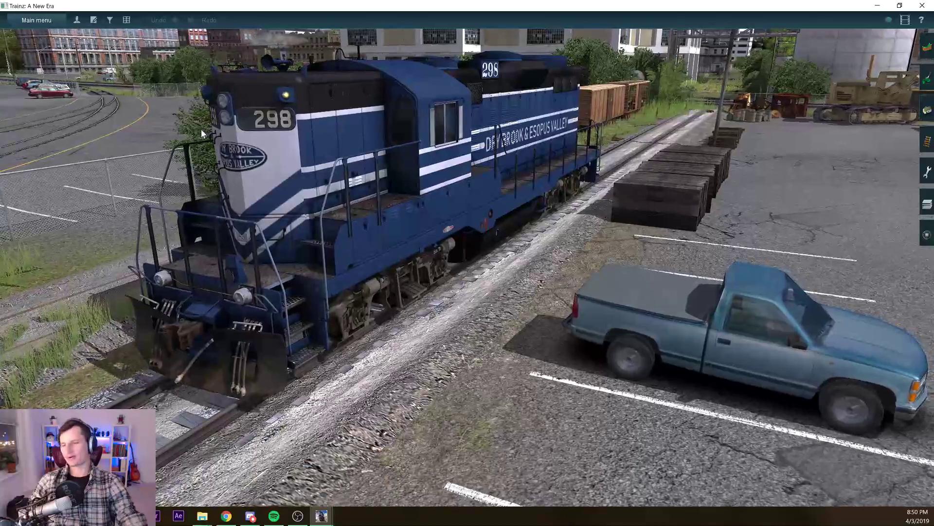
scroll(202, 136, up, 3)
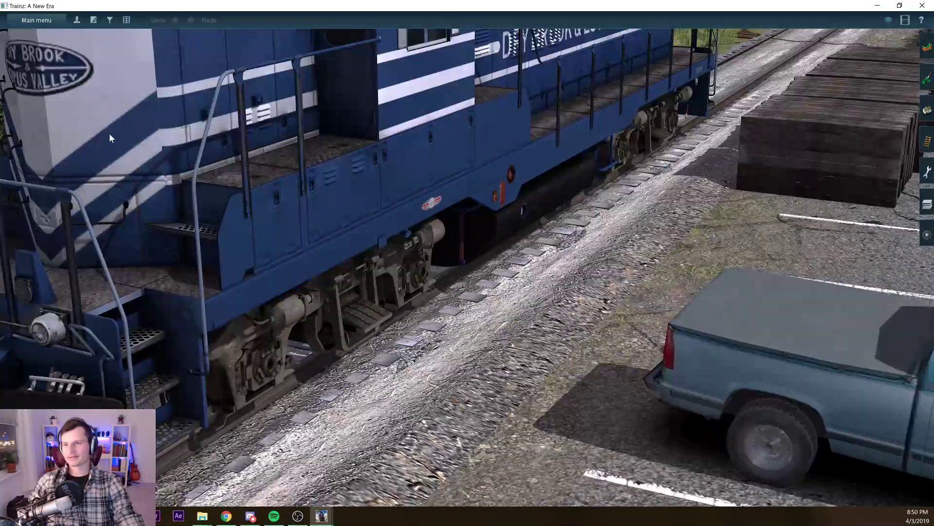
right_click(109, 134)
key(Left)
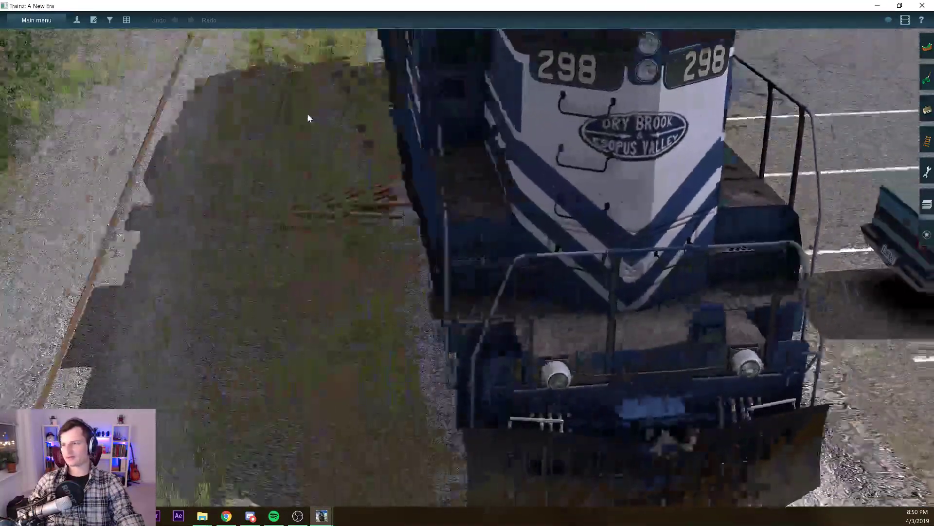
key(Left)
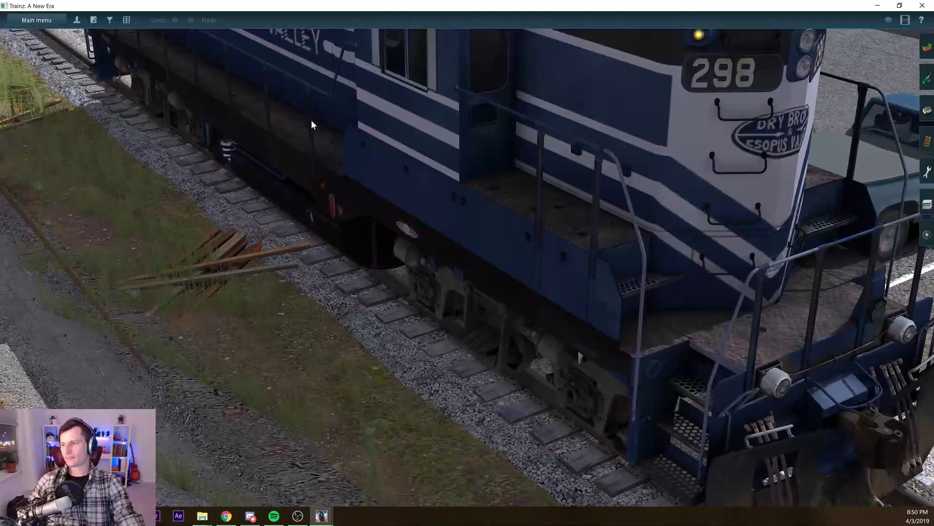
key(Left)
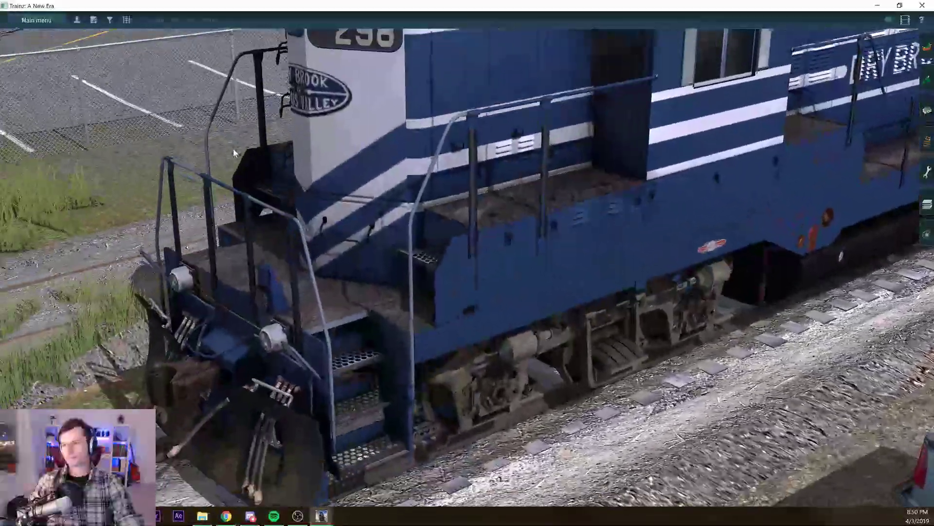
Examine how the stripes and white nose panel wrap around the long hood end of locomotive 298 from both sides
scroll(232, 148, down, 5)
key(Left)
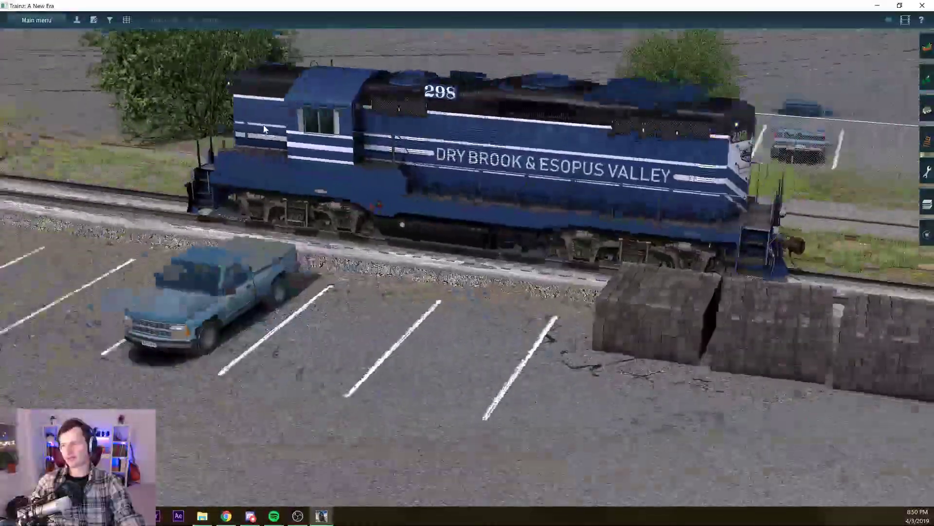
key(Right)
scroll(258, 137, up, 6)
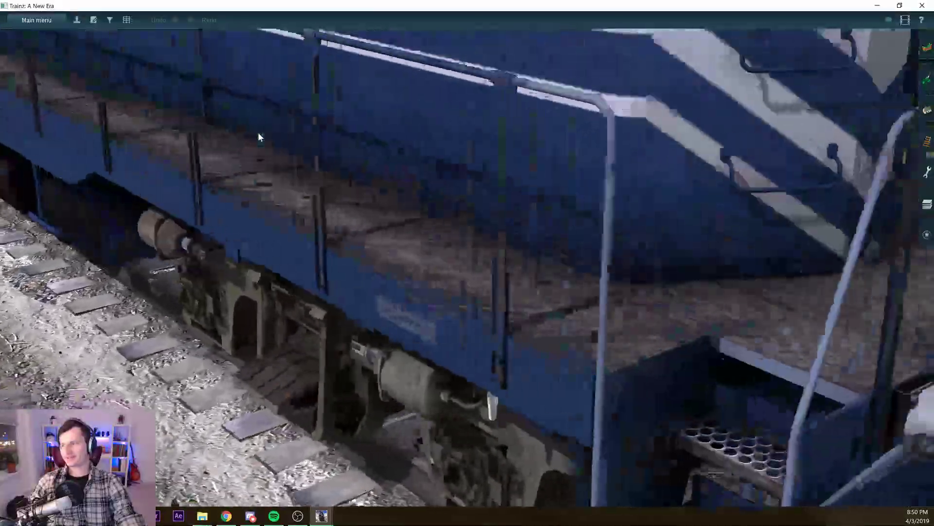
scroll(259, 137, down, 5)
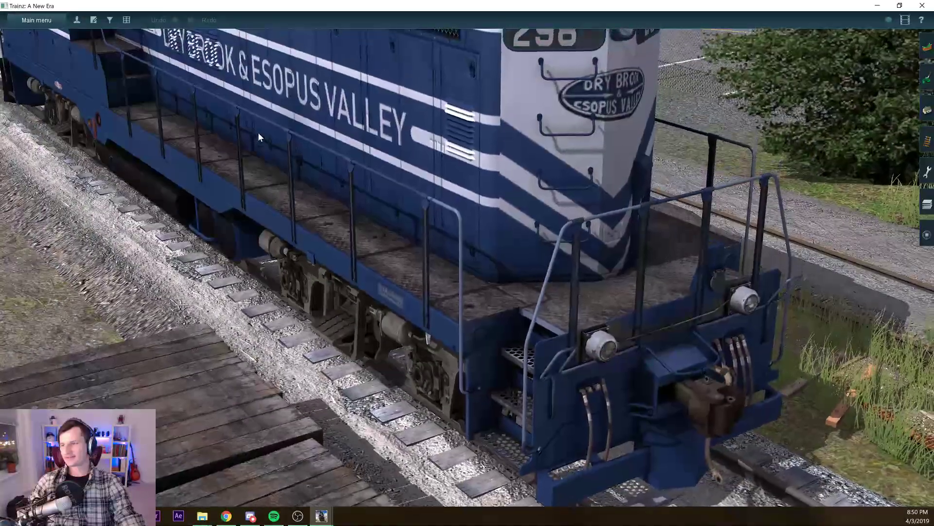
key(Right)
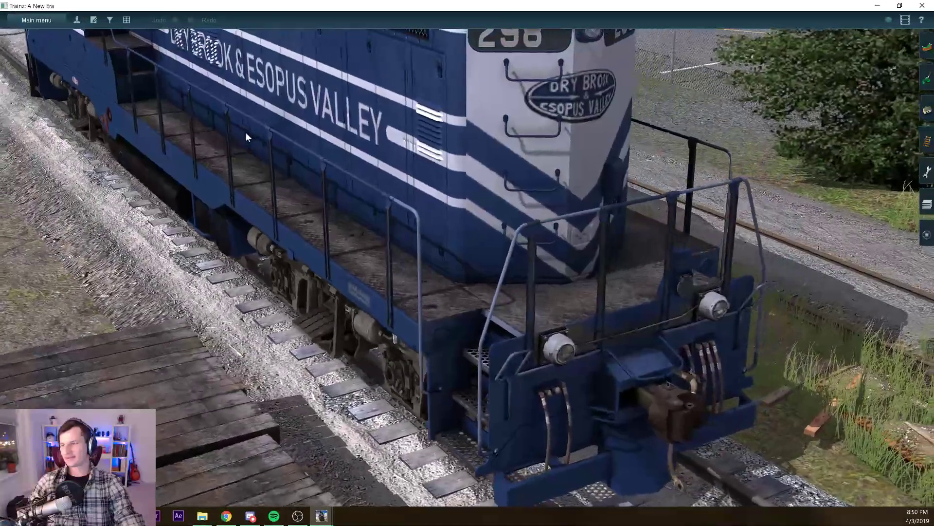
key(Right)
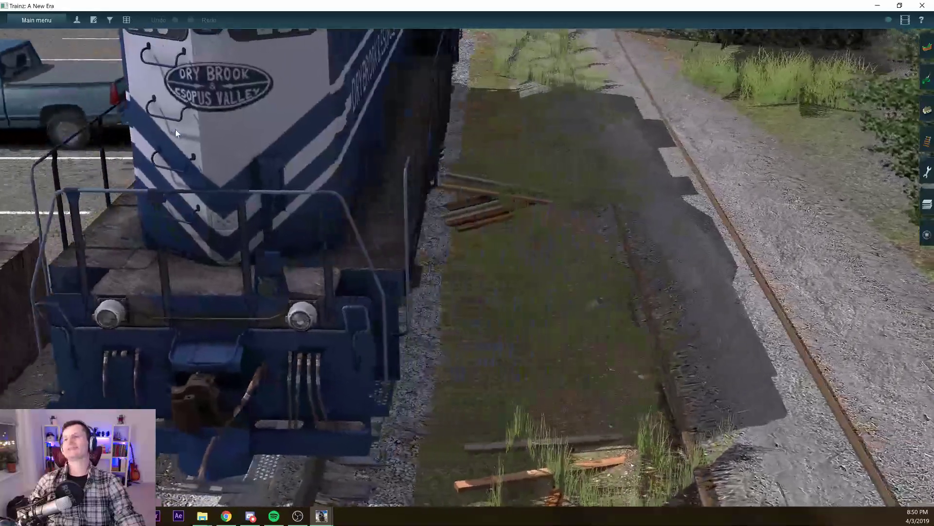
key(Right)
key(Left)
key(Right)
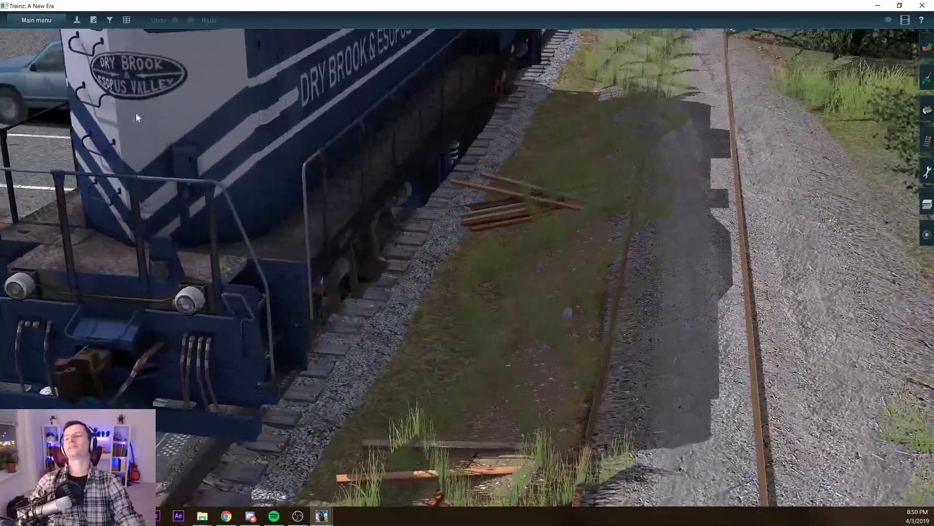
scroll(135, 113, down, 5)
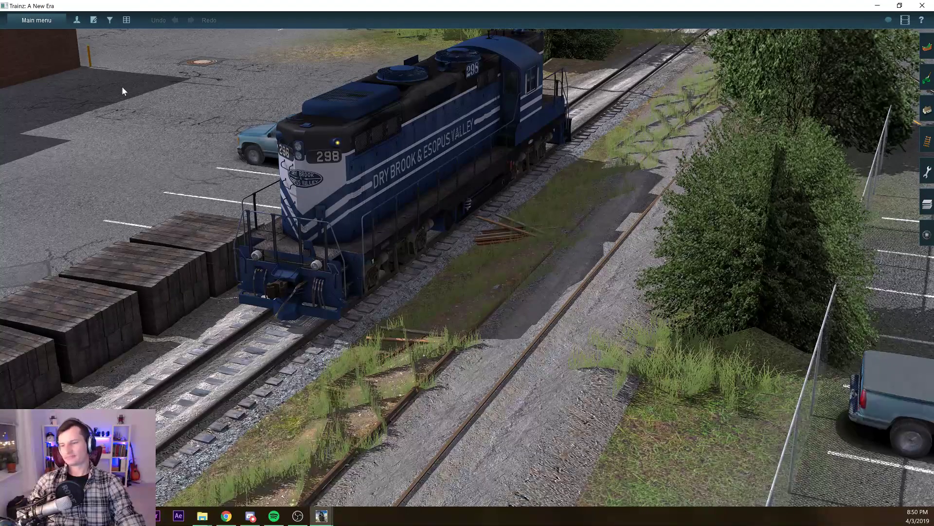
Compare the stripe alignment at both ends of locomotive 298, including the nose chevrons and the cab side stripes
key(Left)
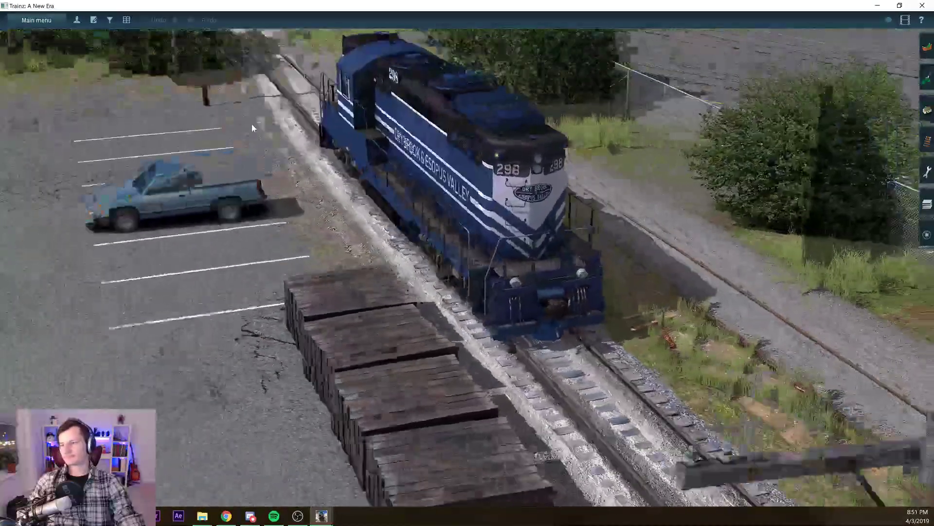
scroll(258, 136, up, 4)
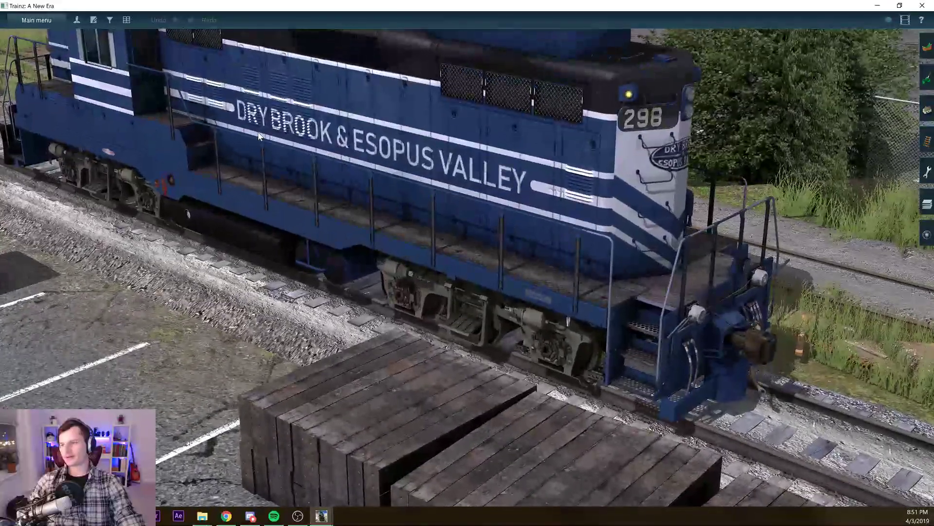
key(Left)
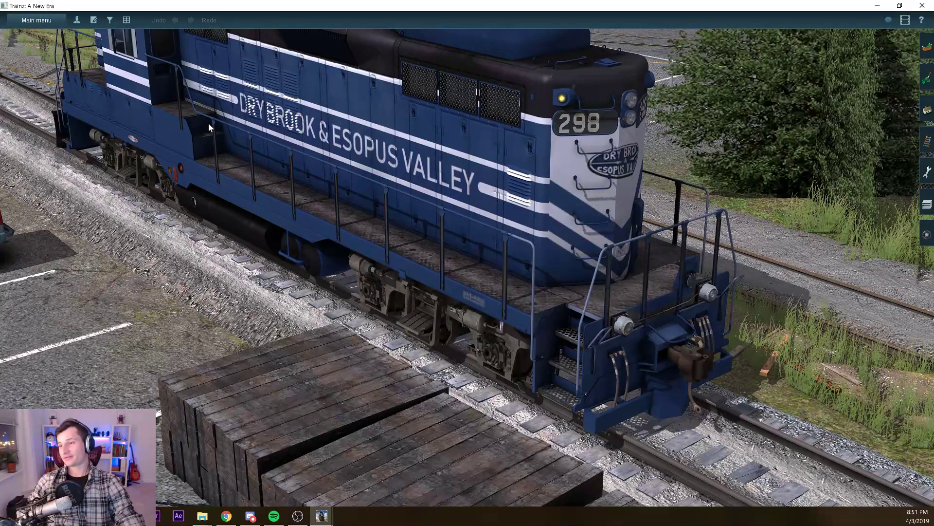
drag(206, 124, 149, 126)
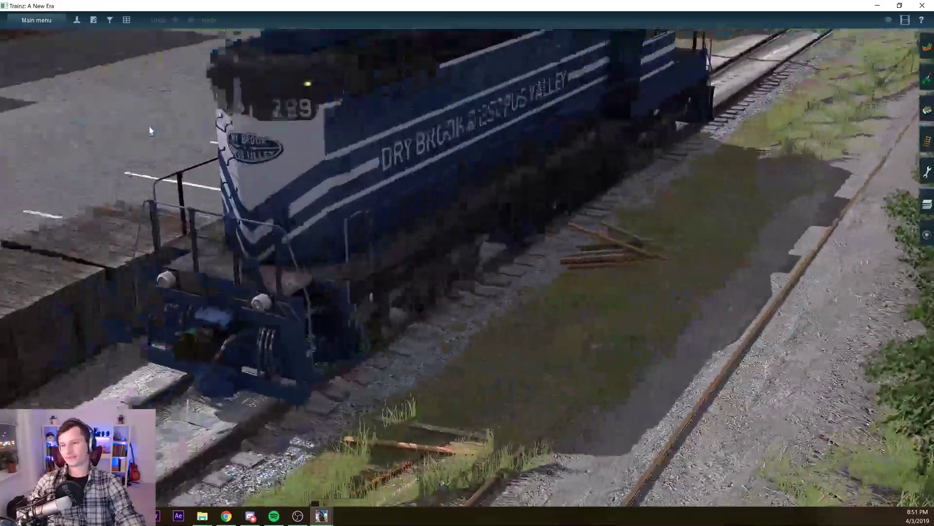
scroll(273, 130, down, 3)
drag(273, 130, 233, 132)
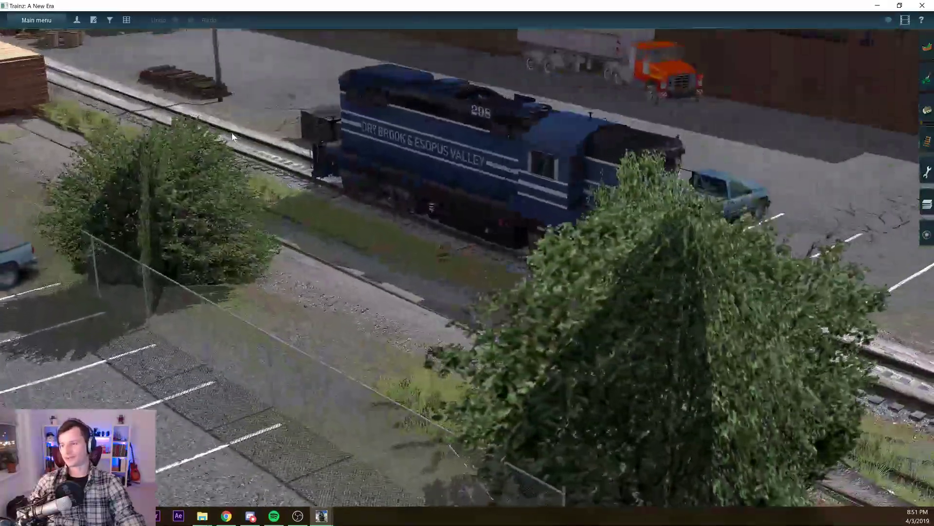
key(Left)
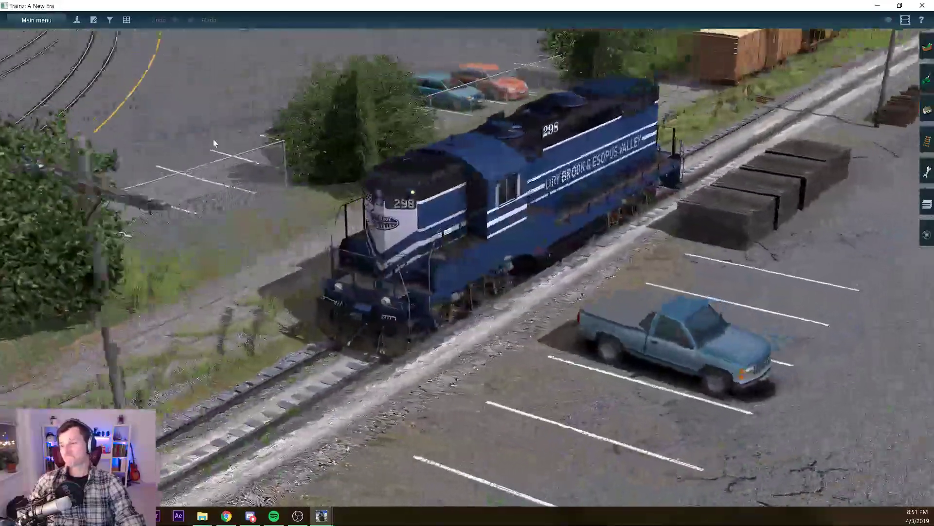
scroll(213, 141, up, 5)
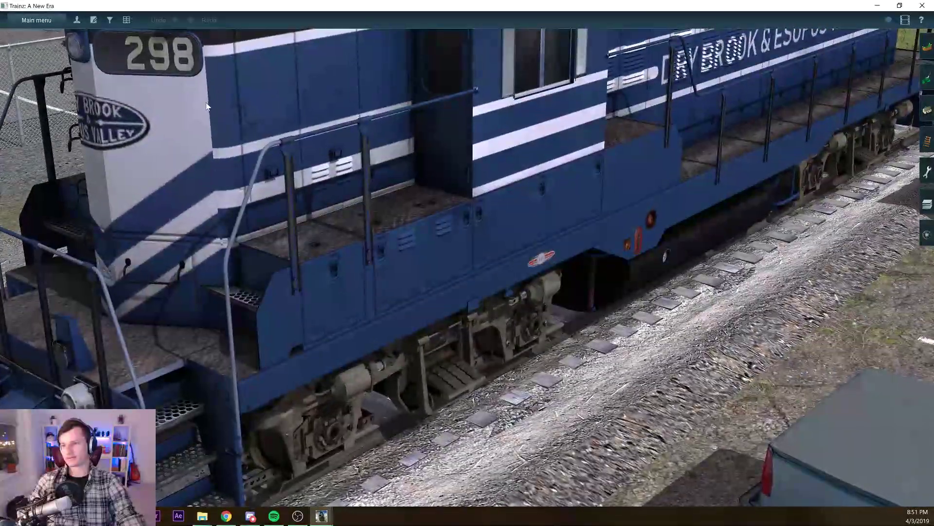
scroll(207, 106, down, 5)
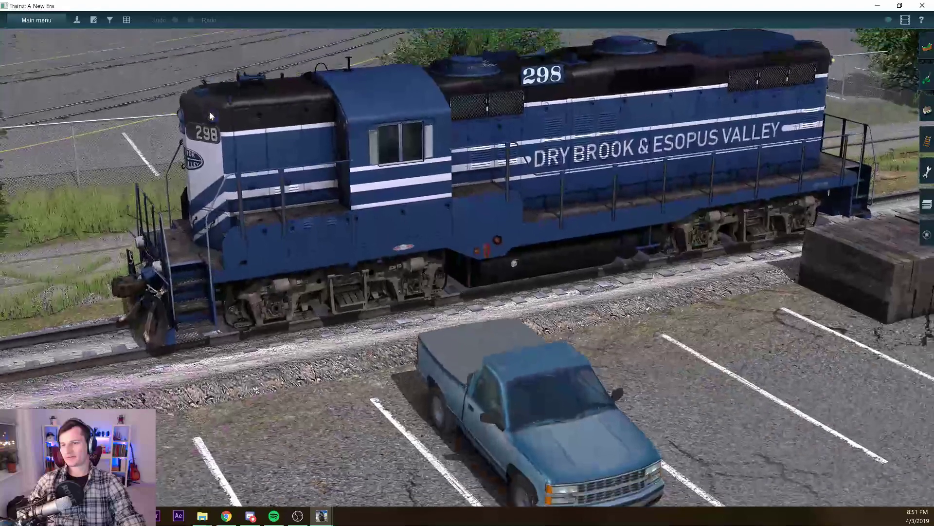
Review the full livery of locomotive 298 from a lower angle, from the side and from both ends
key(Down)
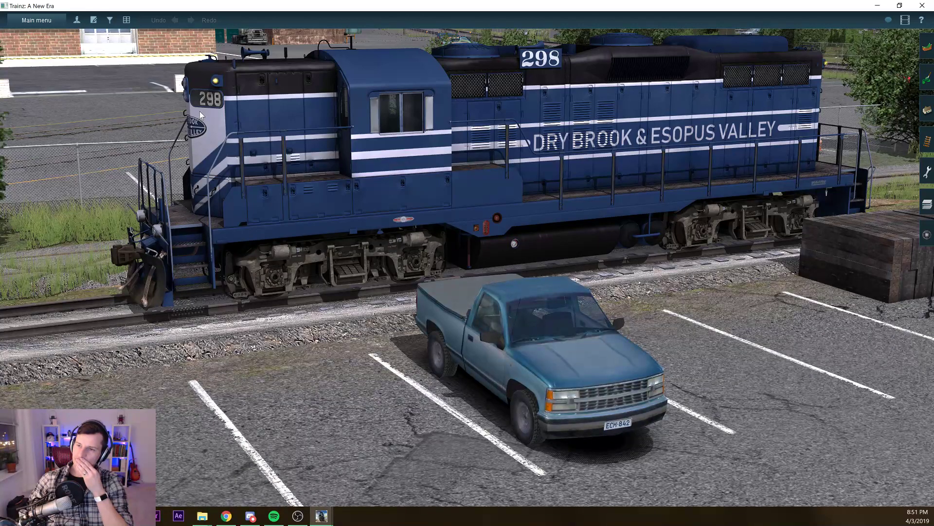
right_click(201, 112)
key(Left)
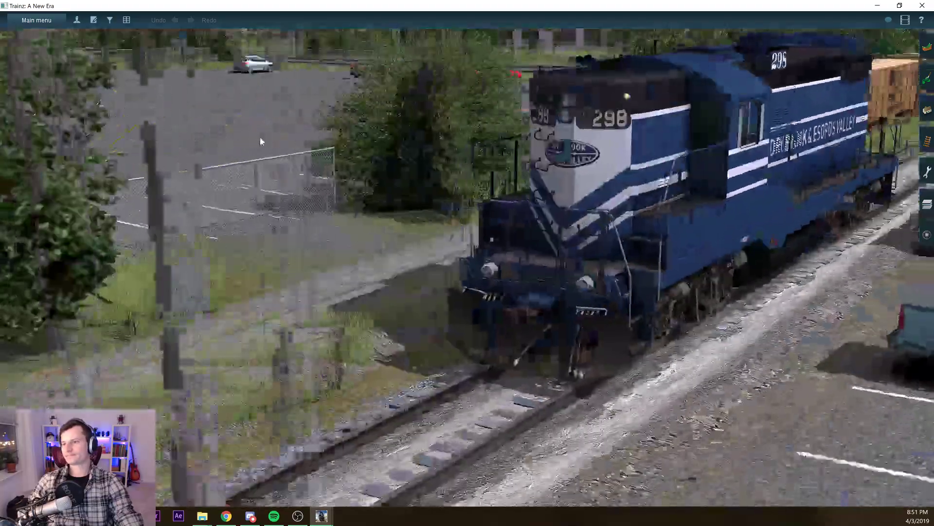
key(Left)
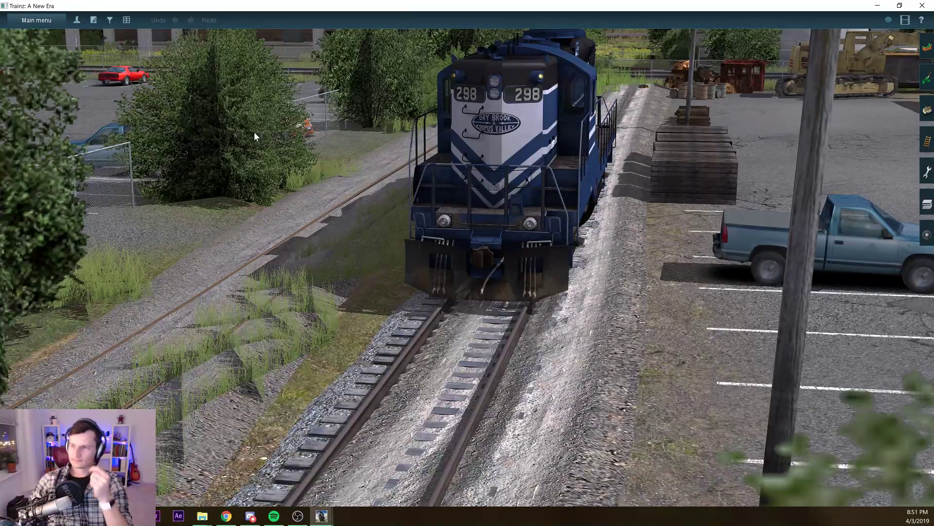
key(Left)
key(Left)
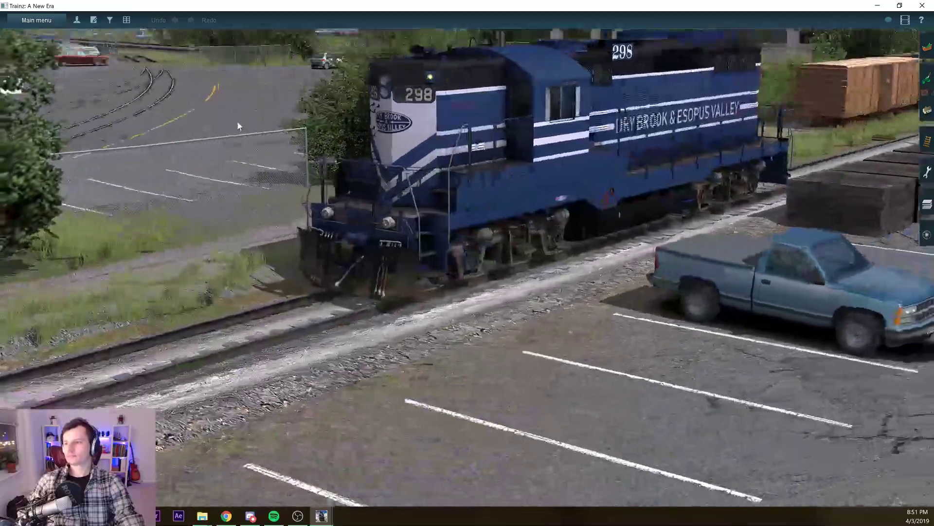
key(Left)
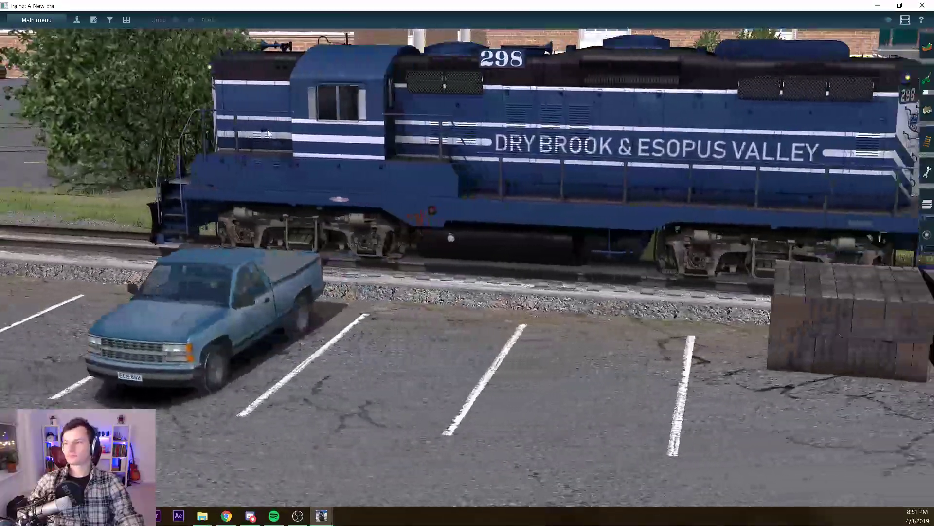
key(Left)
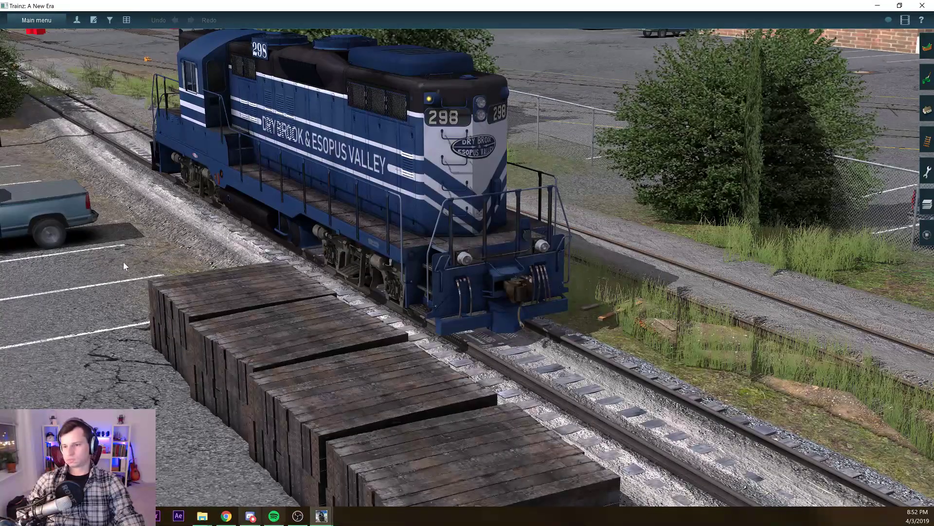
Switch to Photoshop and save the map0_a.psd texture document
key(alt+Tab)
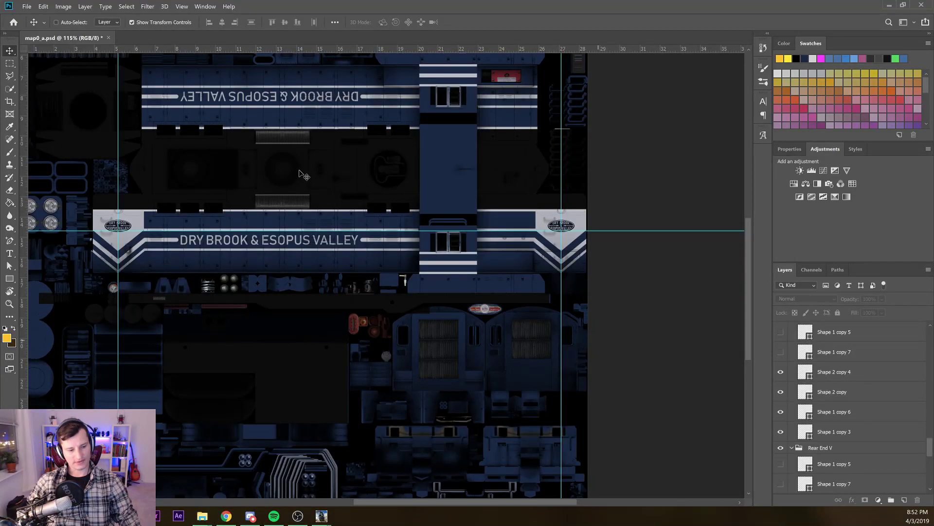
key(ctrl+s)
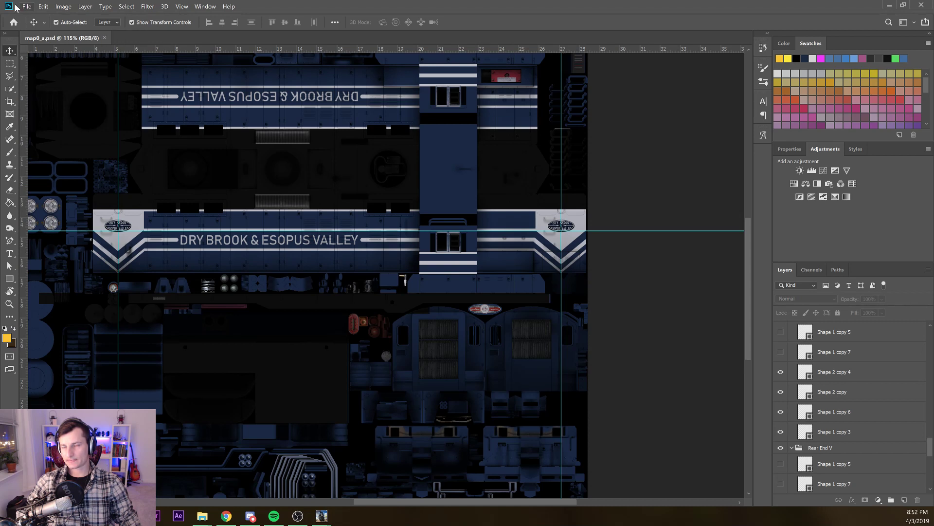
click(202, 515)
key(super+e)
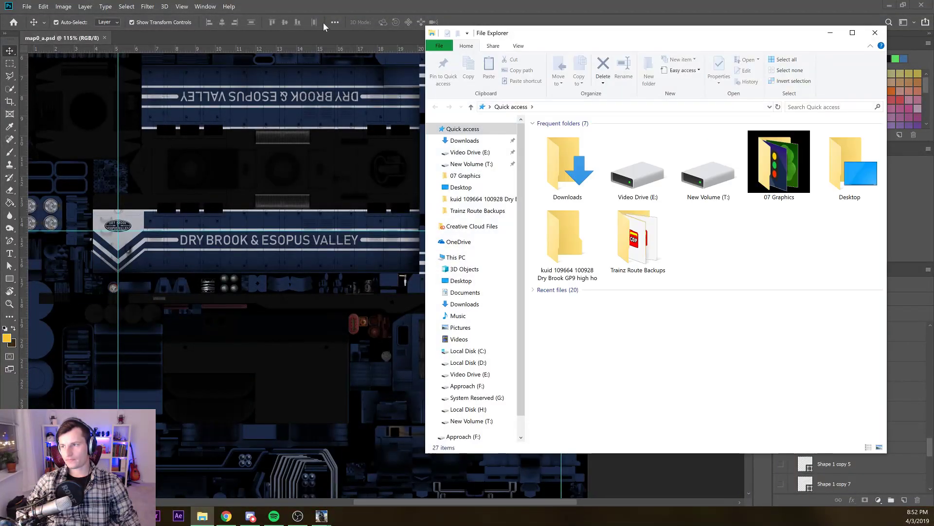
drag(630, 40, 0, 44)
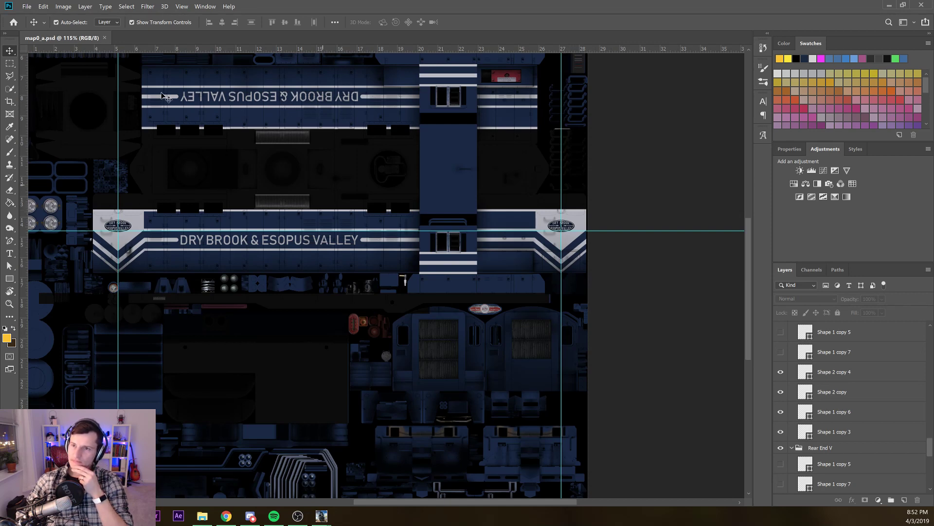
Switch to Content Manager and open the Dry Brook GP9 high hood Loco Skins asset for editing in File Explorer
mouse_move(324, 514)
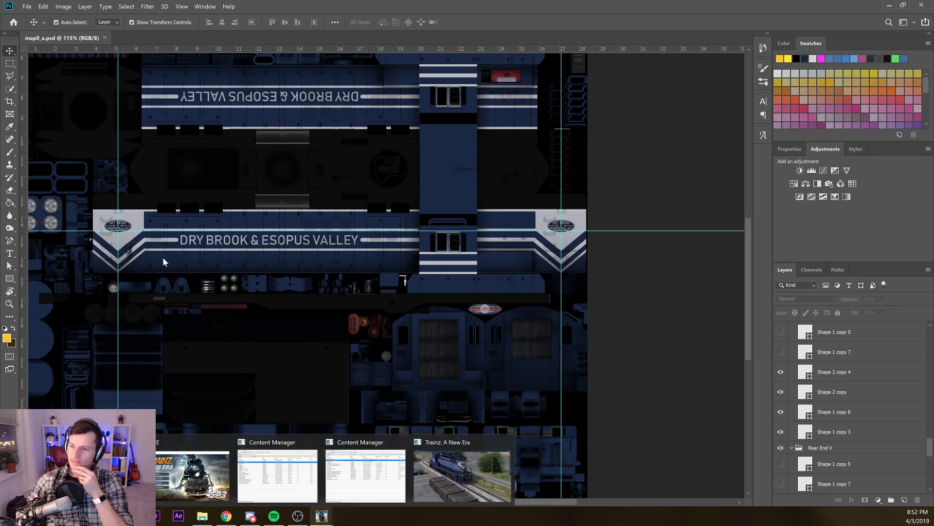
click(357, 482)
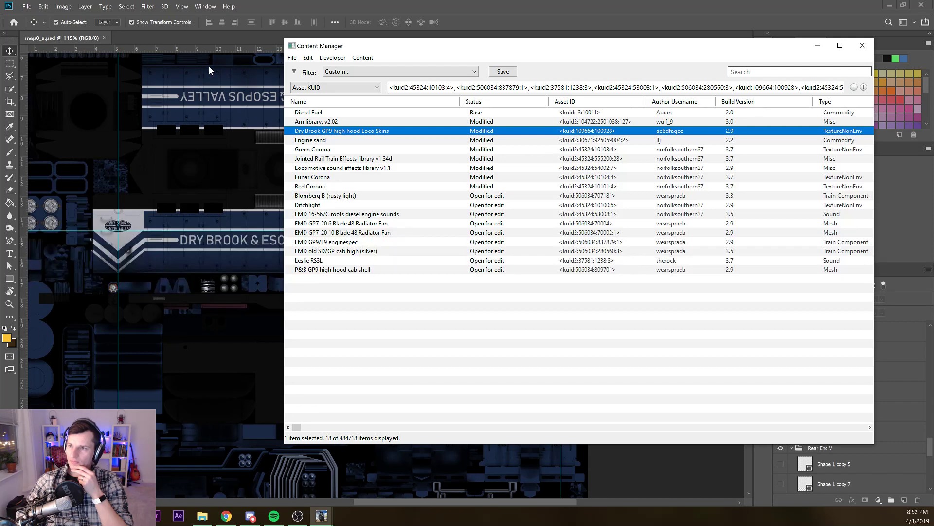
right_click(418, 131)
mouse_move(489, 201)
click(636, 210)
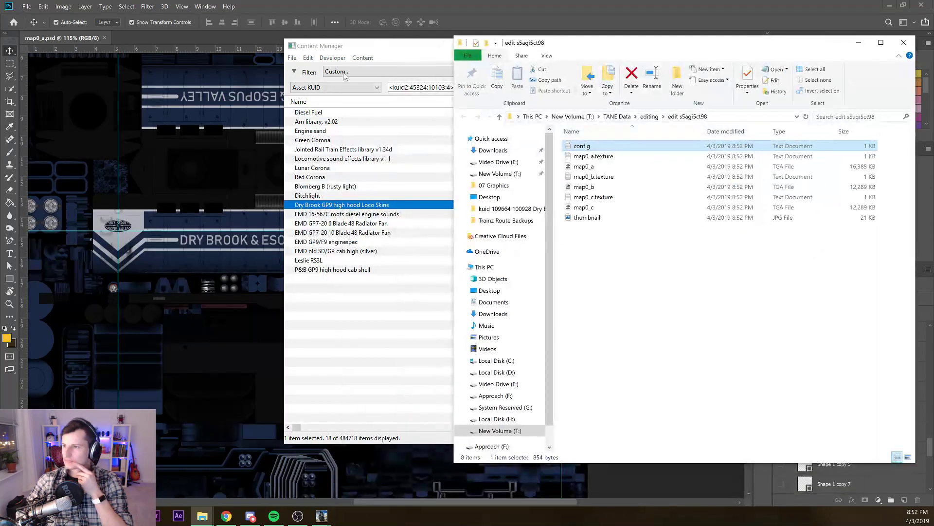
Open map0_b from the asset's edit folder in Photoshop, look over its texture layout and close it
key(Down)
key(Down)
key(Down)
key(Down)
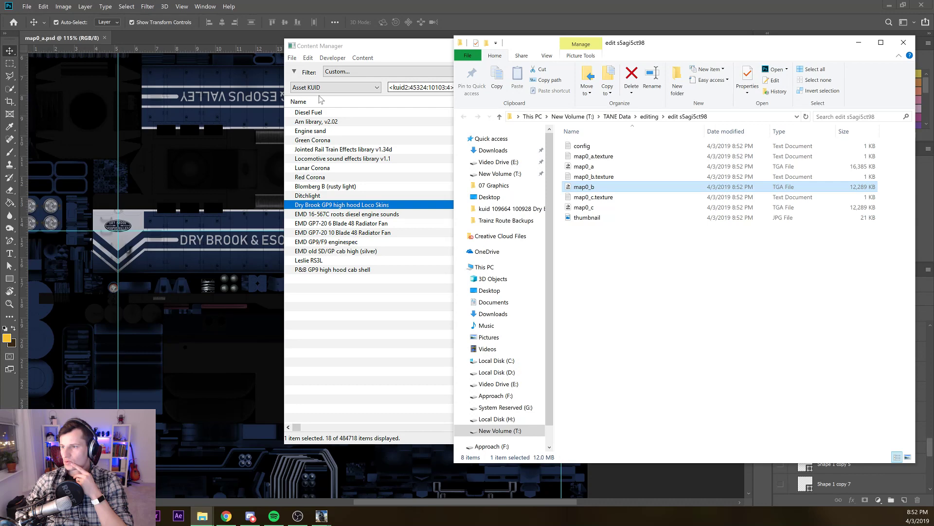
key(Return)
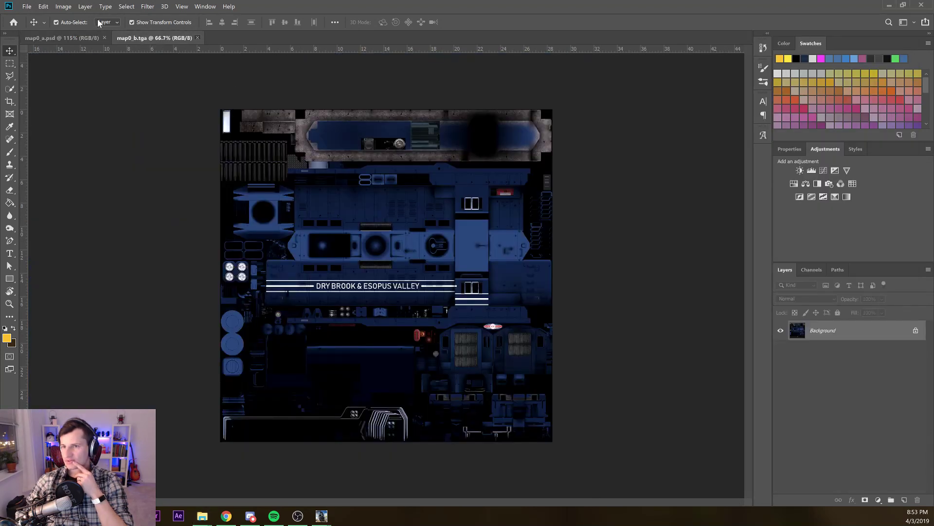
key(ctrl+w)
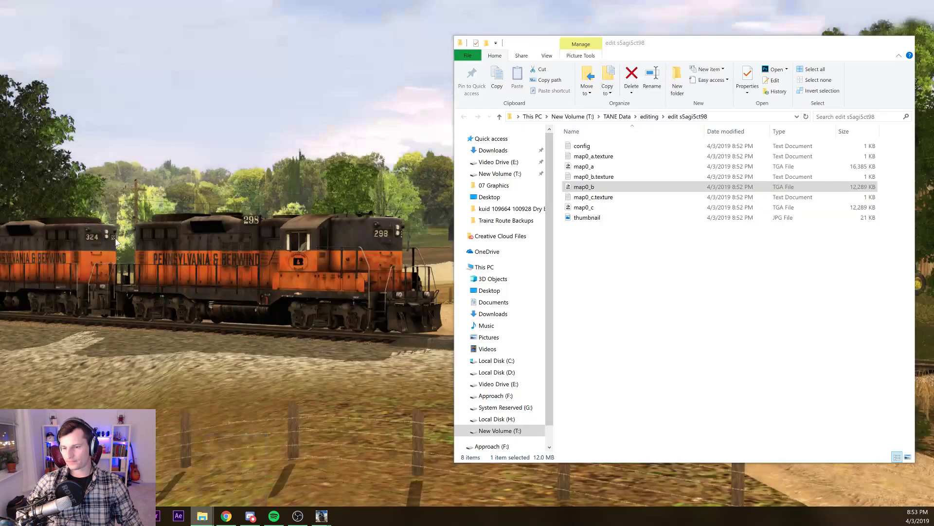
Copy the path of the asset's edit folder in File Explorer
click(255, 463)
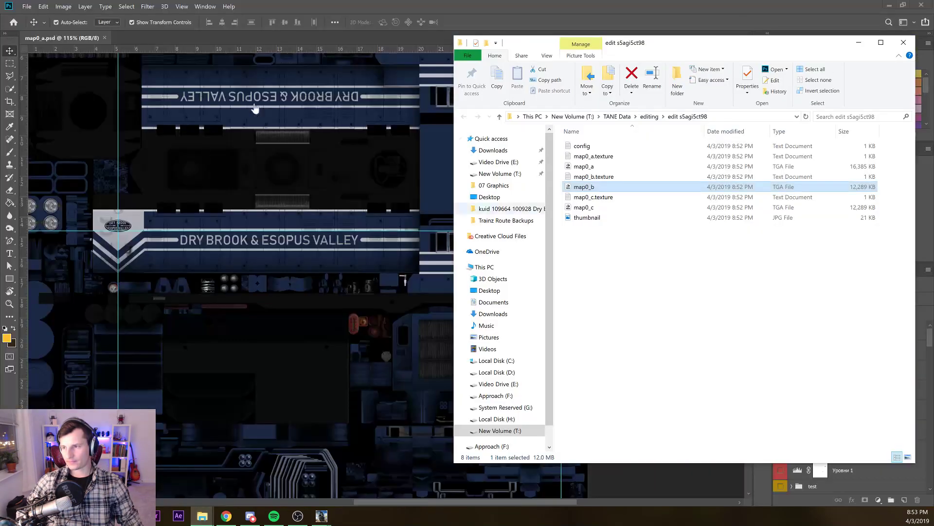
click(720, 118)
key(ctrl+c)
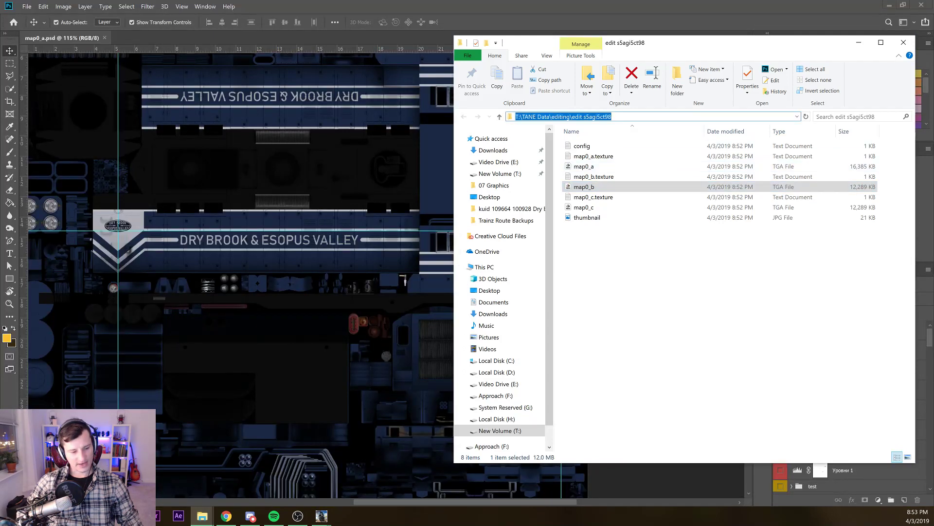
Export the texture from Photoshop to the copied edit folder path as a 32 bits/pixel Targa file, replacing map0_b
click(331, 6)
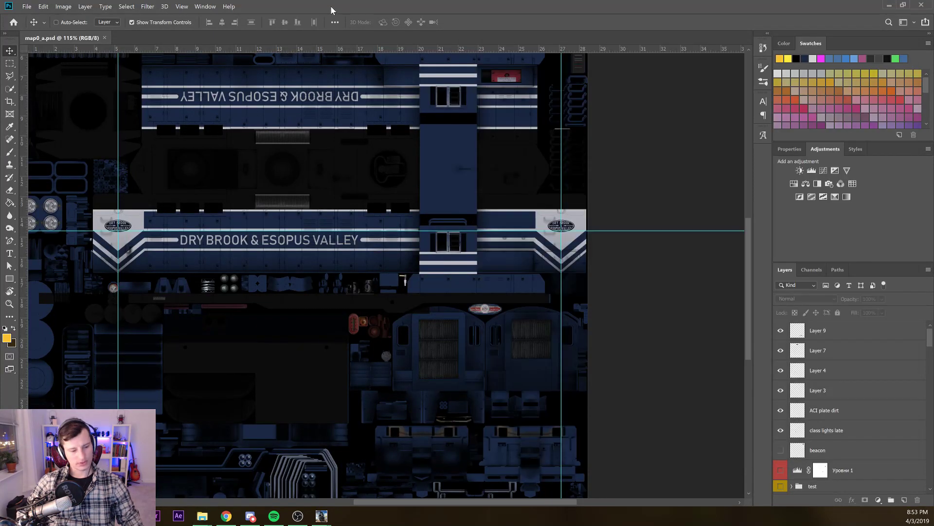
key(ctrl+shift+s)
key(alt+d)
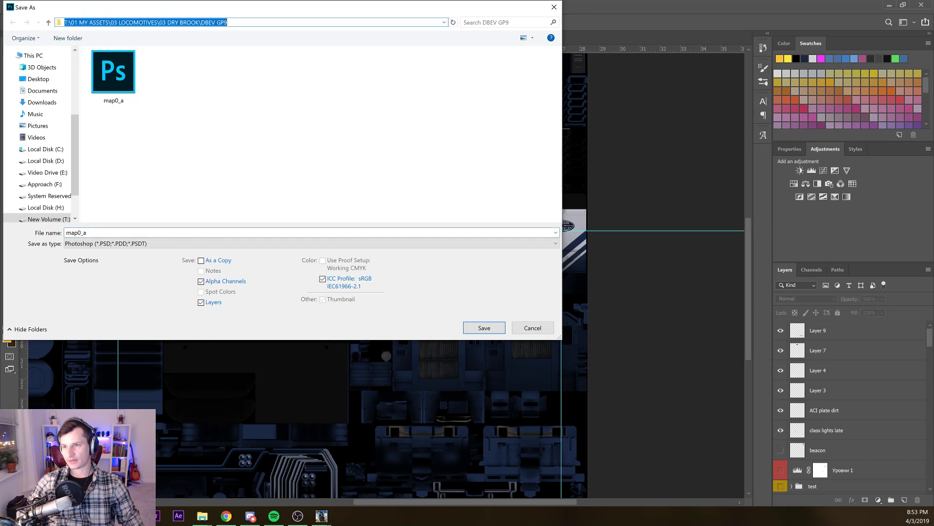
key(ctrl+v)
key(Return)
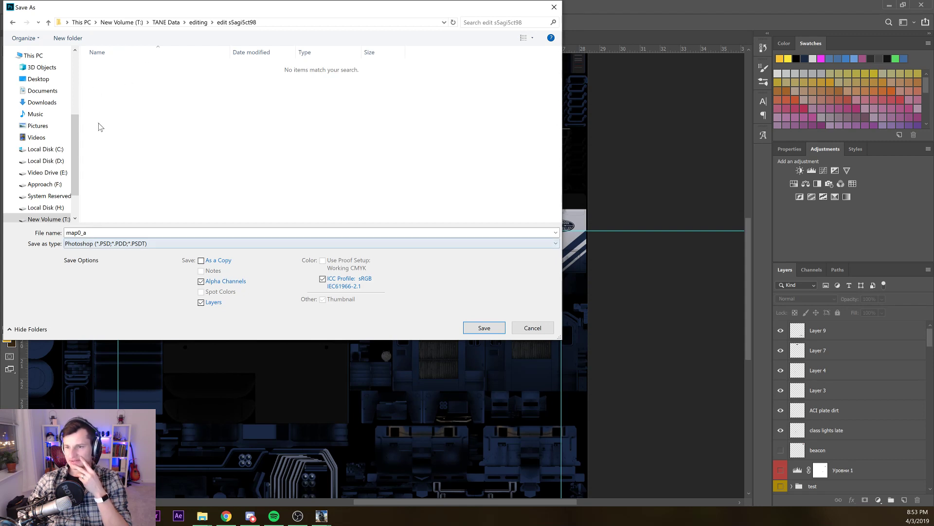
click(196, 244)
click(117, 408)
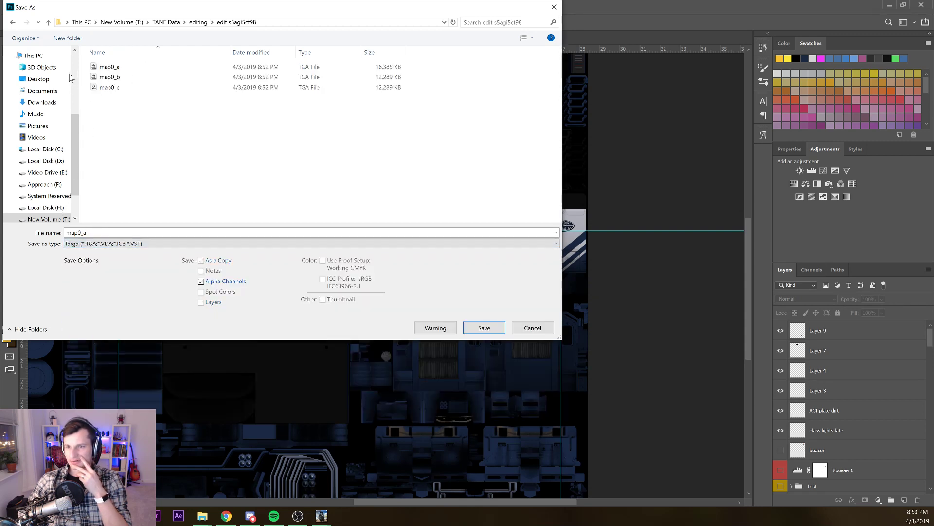
click(145, 77)
key(Return)
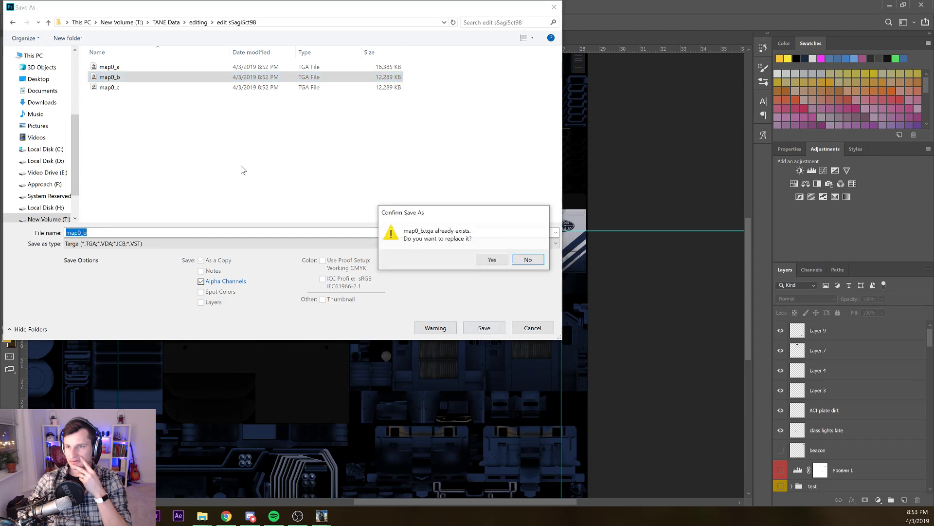
key(y)
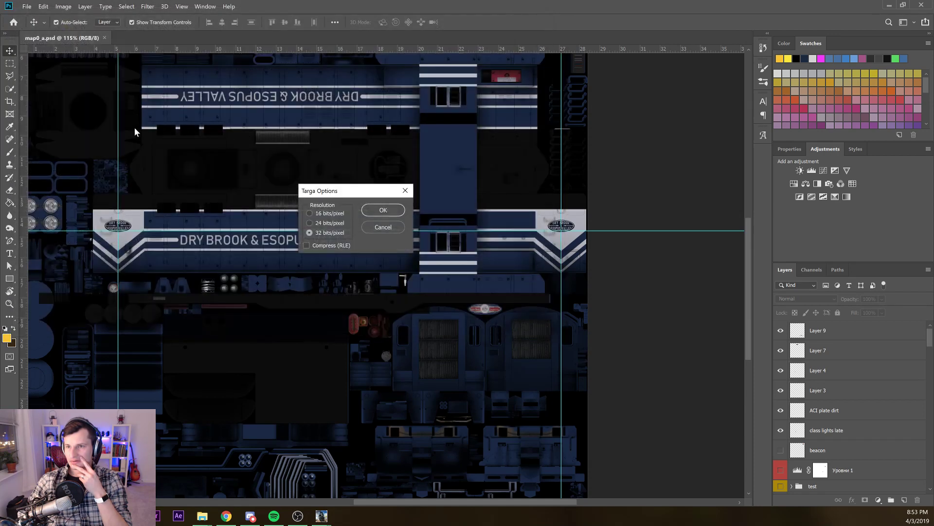
key(Return)
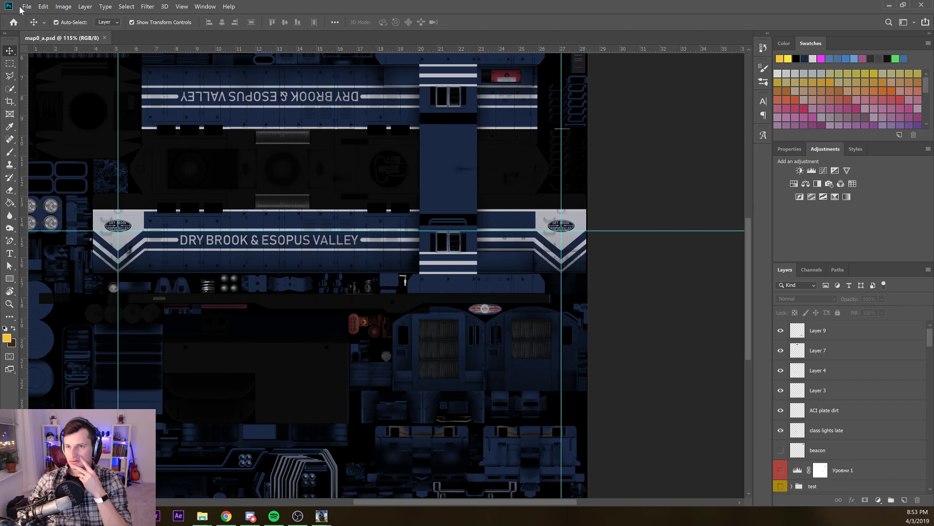
Switch to the asset's edit folder in File Explorer and copy the file name of the map0_b TGA file
click(201, 515)
click(246, 462)
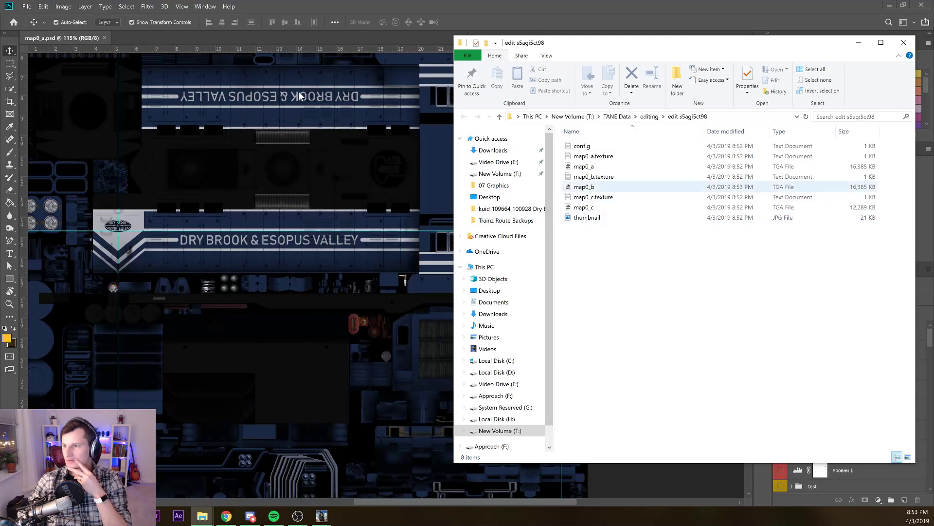
click(584, 187)
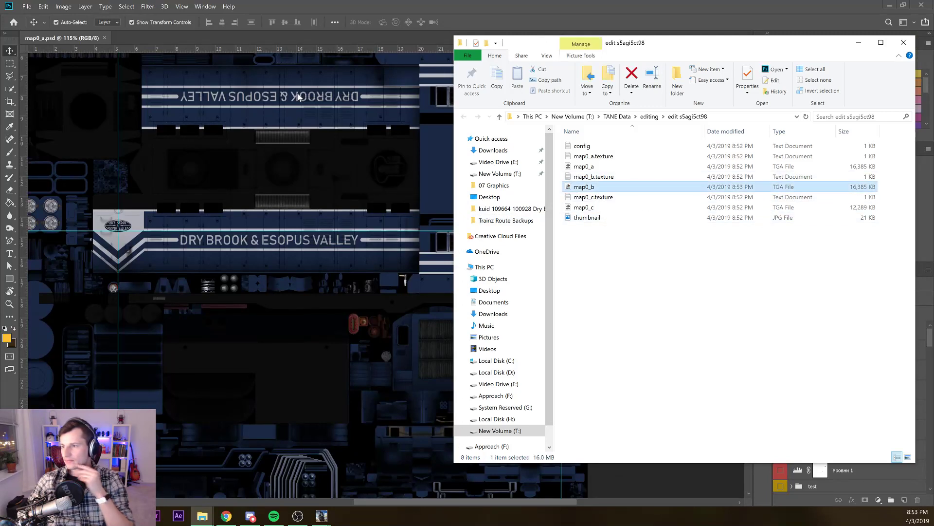
key(F2)
key(ctrl+c)
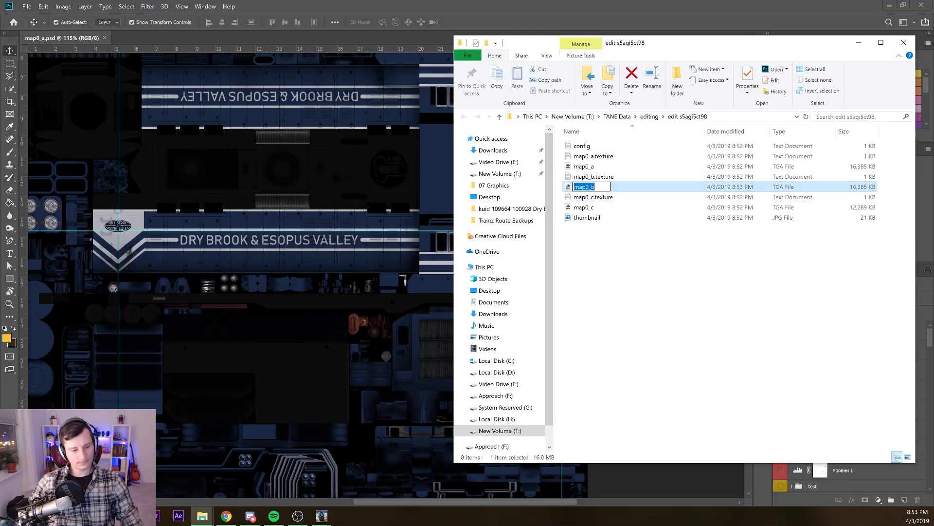
Switch to Photoshop and save the document as map0_b in PSD format in the DBEV GP9 folder
click(193, 39)
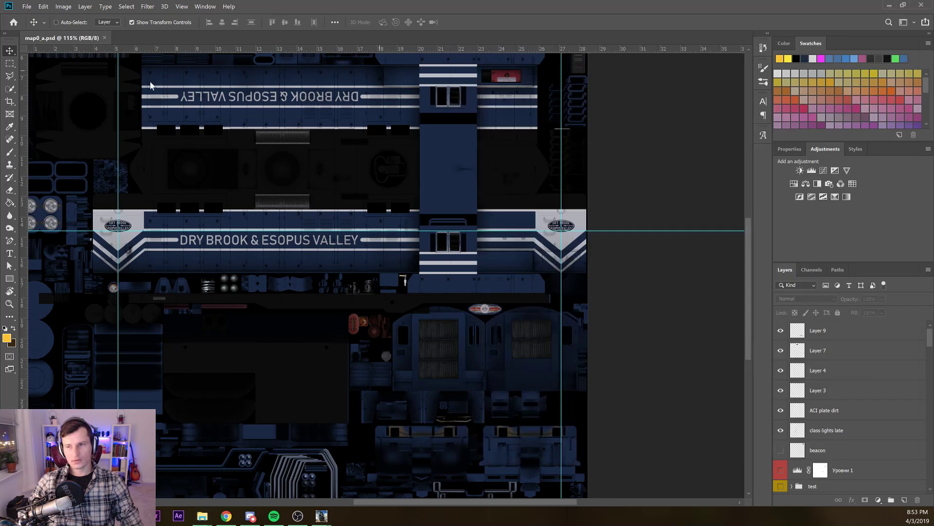
key(ctrl+shift+s)
key(ctrl+v)
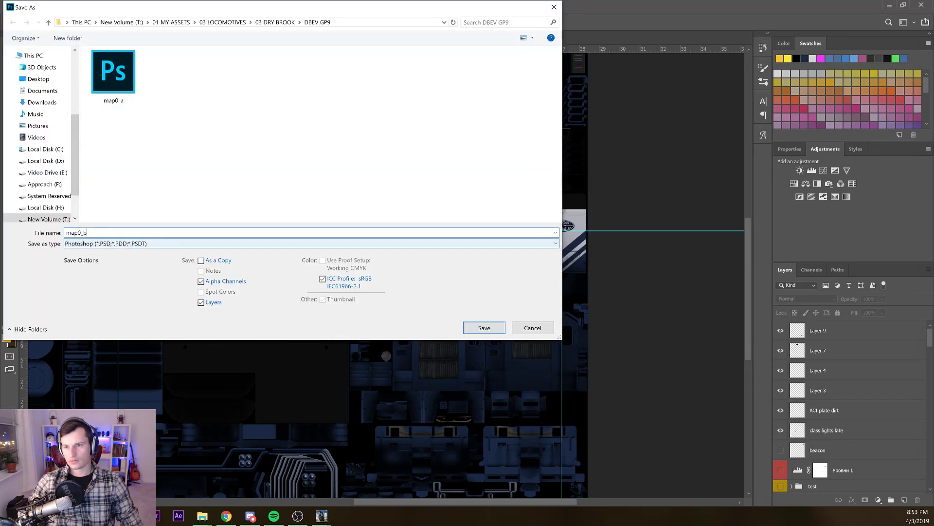
key(Return)
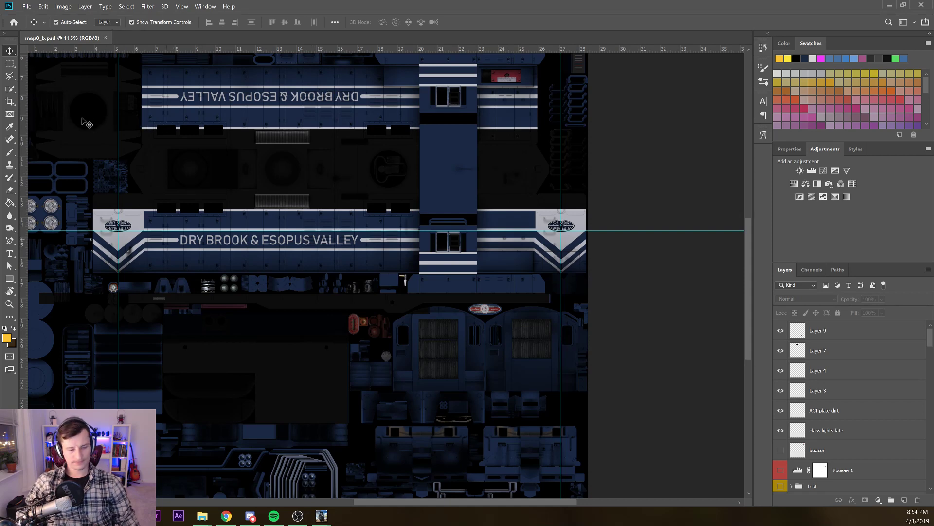
Locate the rear nose stripes in the layer list and hide the Rear End V layer group
drag(83, 119, 112, 127)
scroll(112, 127, up, 4)
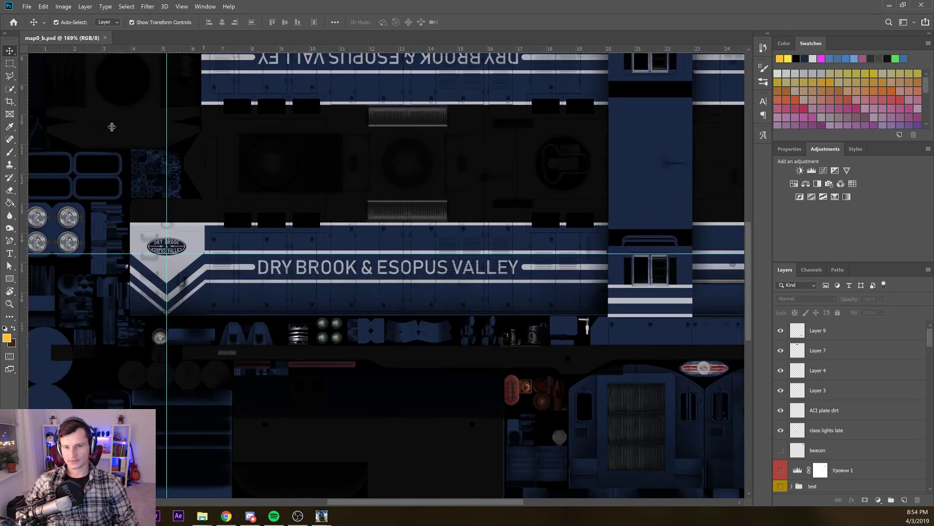
scroll(112, 126, down, 1)
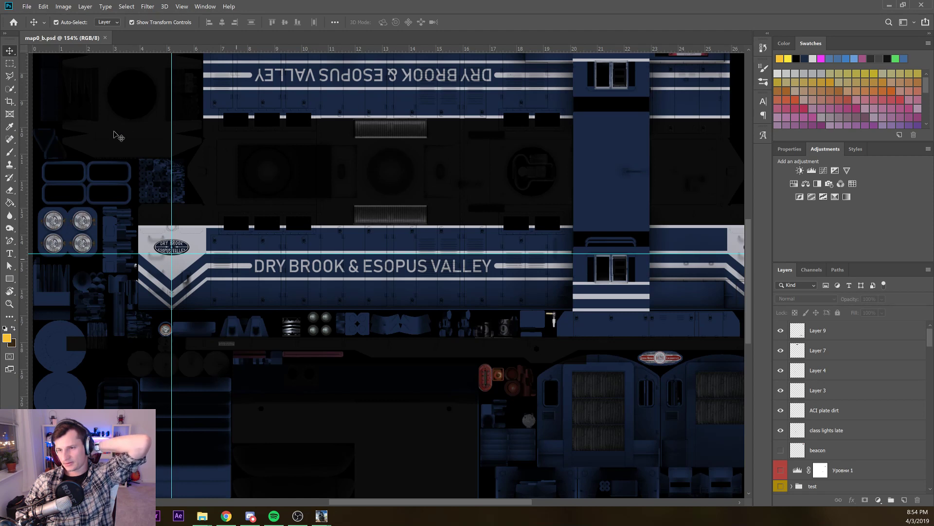
click(198, 273)
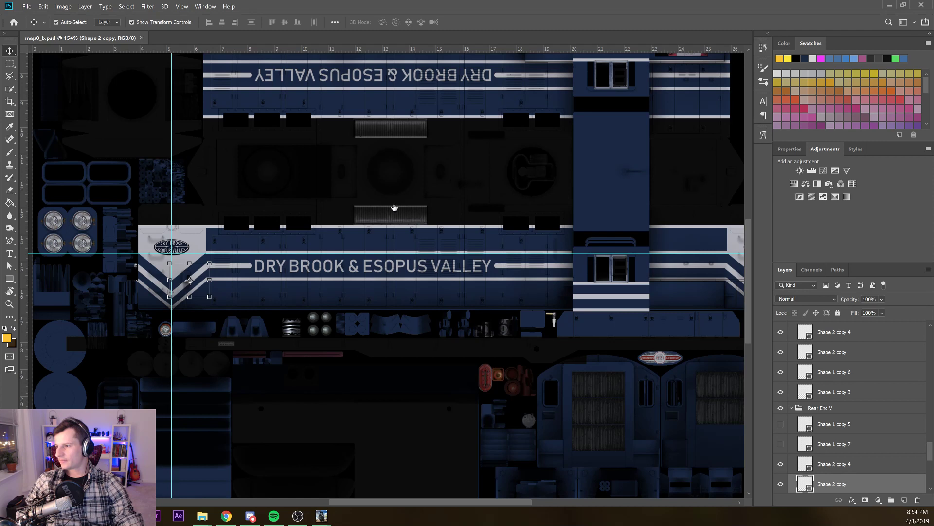
key(ctrl+z)
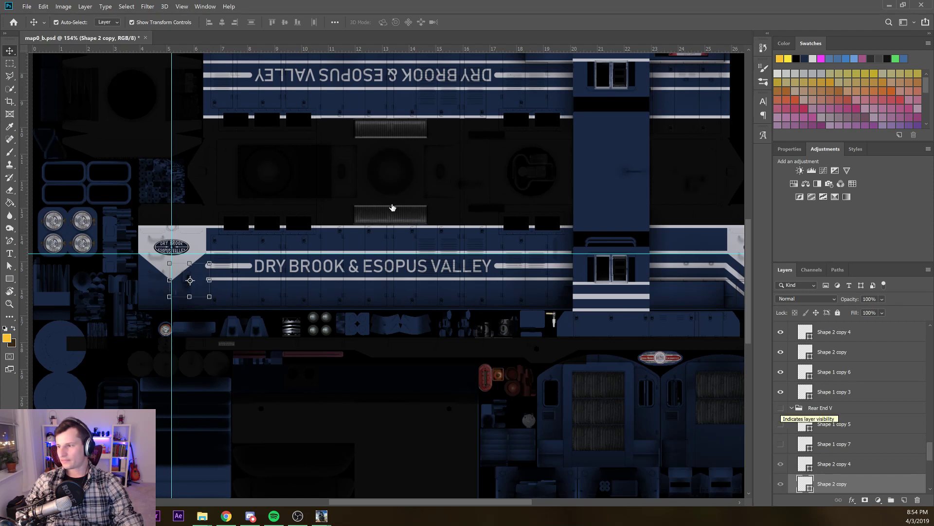
key(ctrl+t)
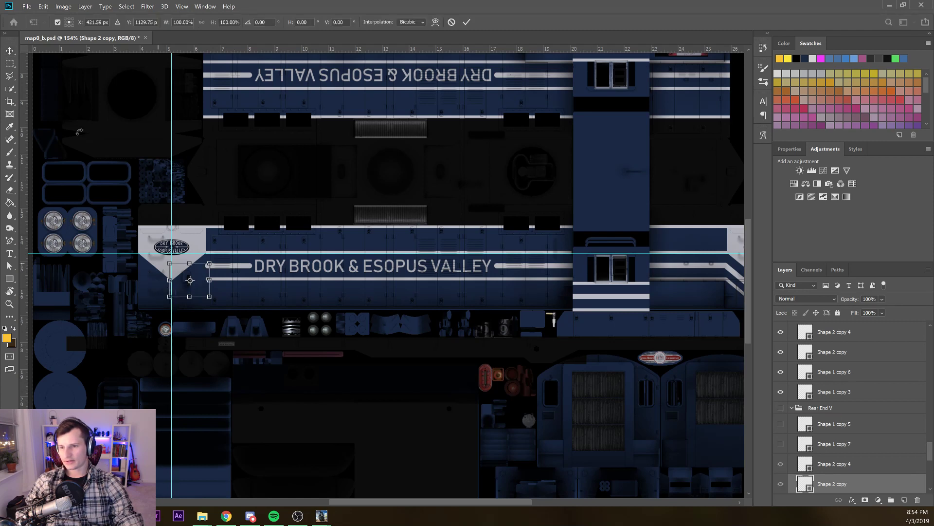
key(Escape)
Stretch the Rear Pentagon shape downward to about 332% height so its white fill covers the whole rear nose panel
click(145, 236)
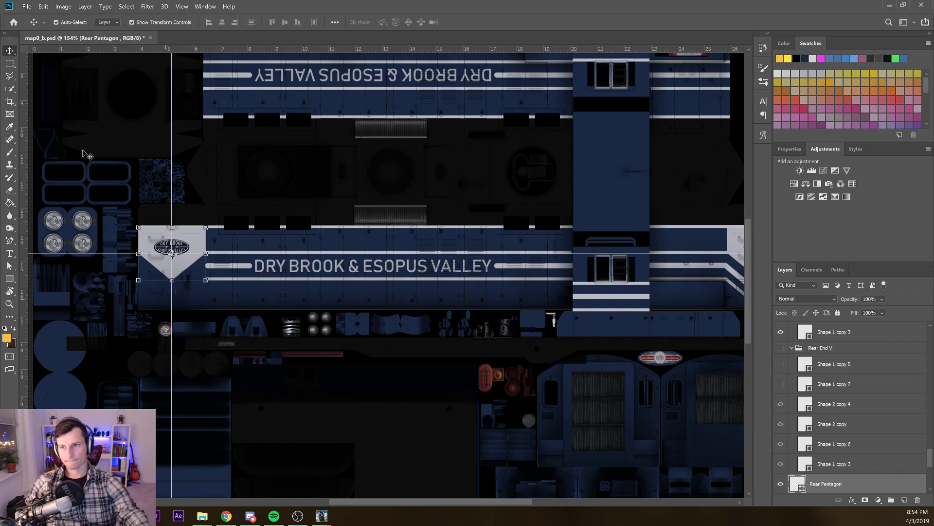
scroll(171, 294, up, 5)
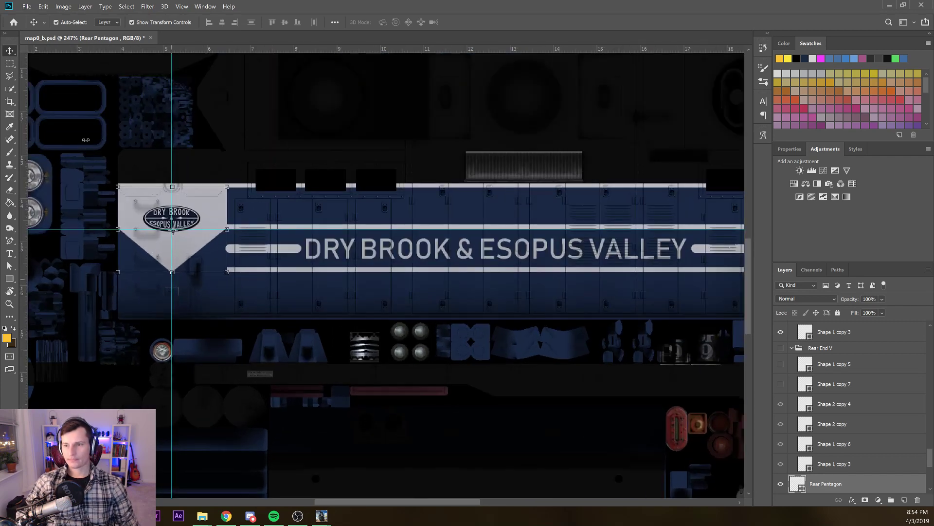
drag(172, 271, 173, 334)
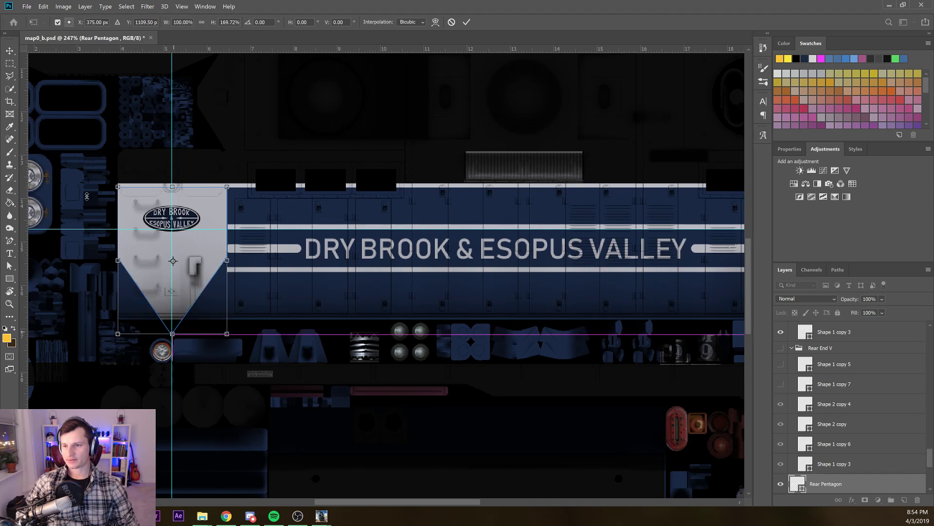
drag(87, 196, 82, 237)
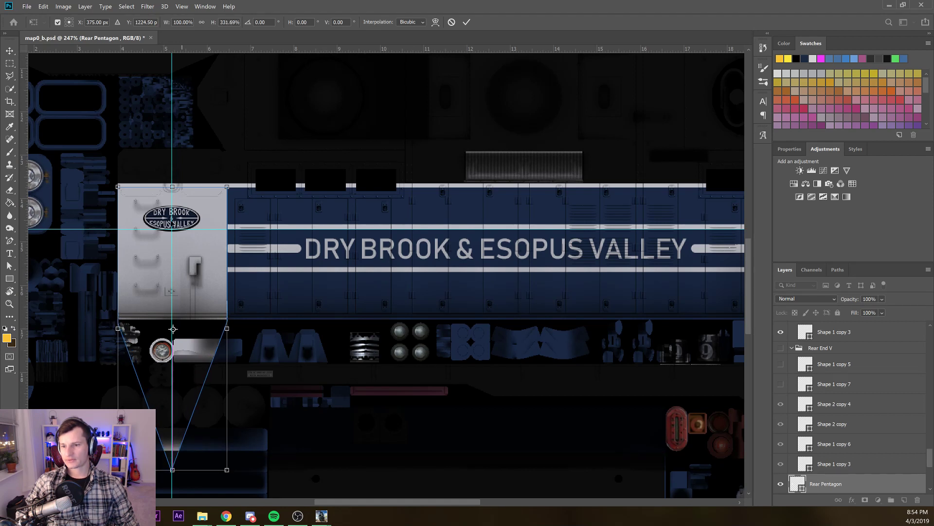
key(Return)
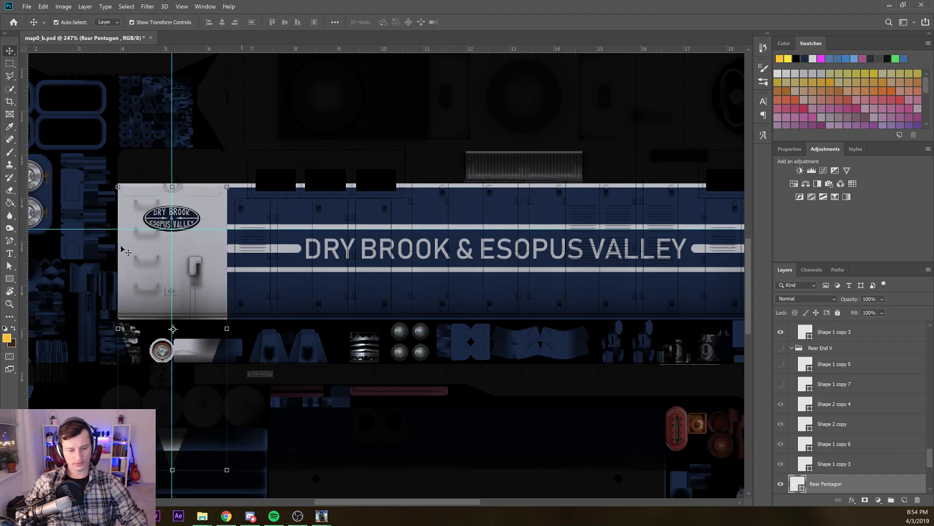
Marquee-select the area just below the rear nose panel and try to delete the pentagon's overhang there
key(m)
drag(275, 488, 84, 320)
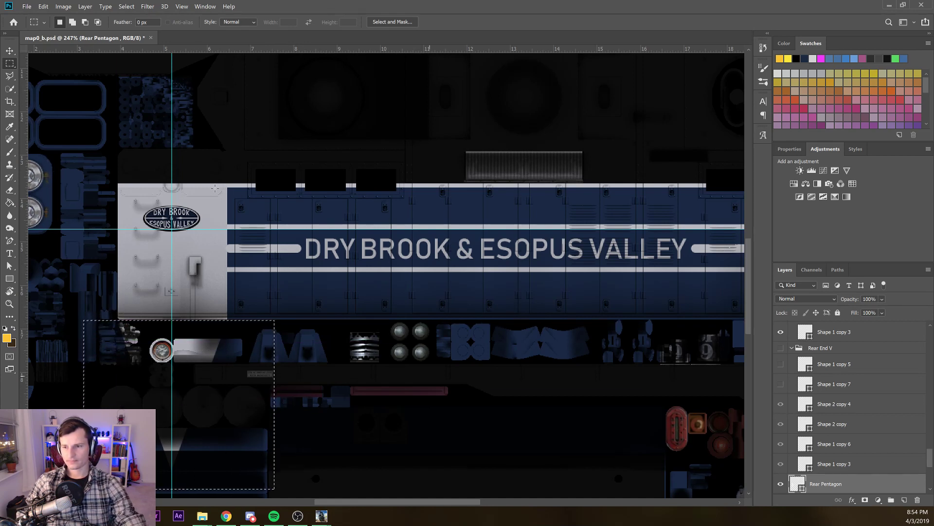
key(Delete)
key(Return)
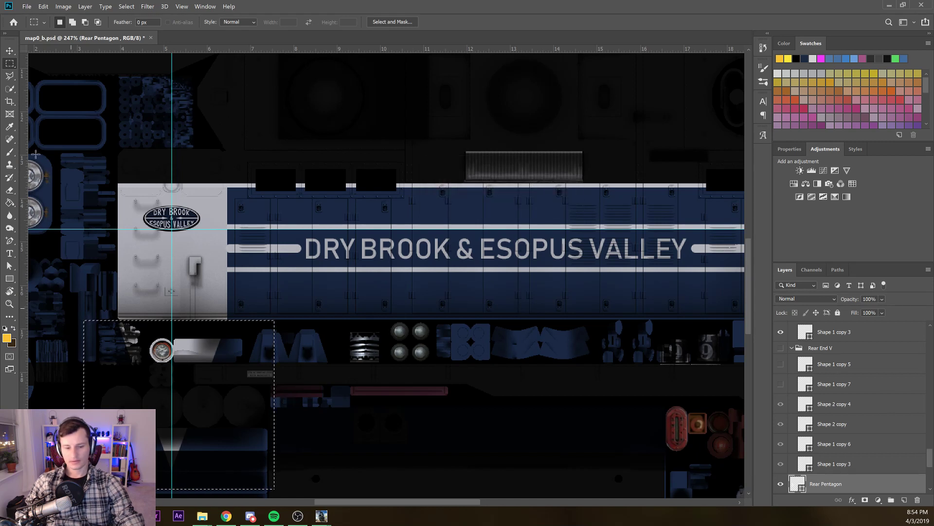
key(v)
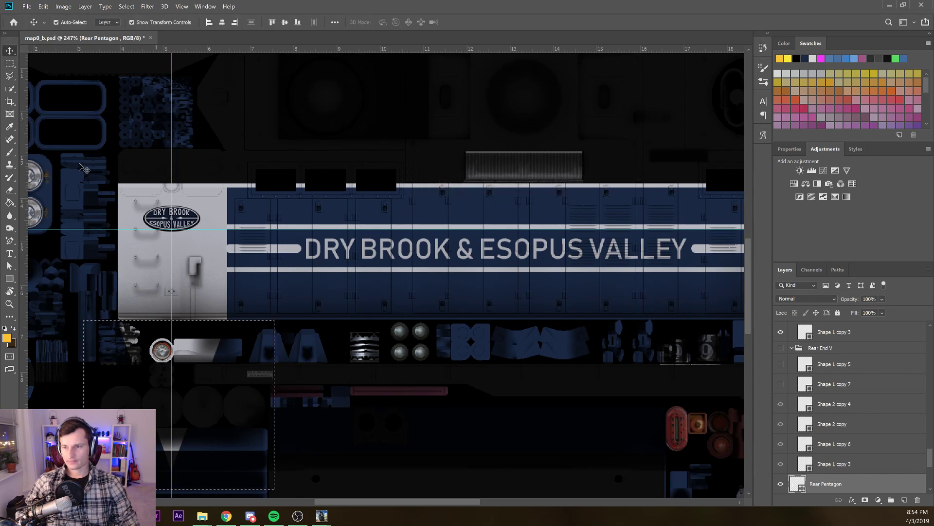
Rasterize the Rear Pentagon layer, clear its overhang inside the selection and deselect
right_click(185, 291)
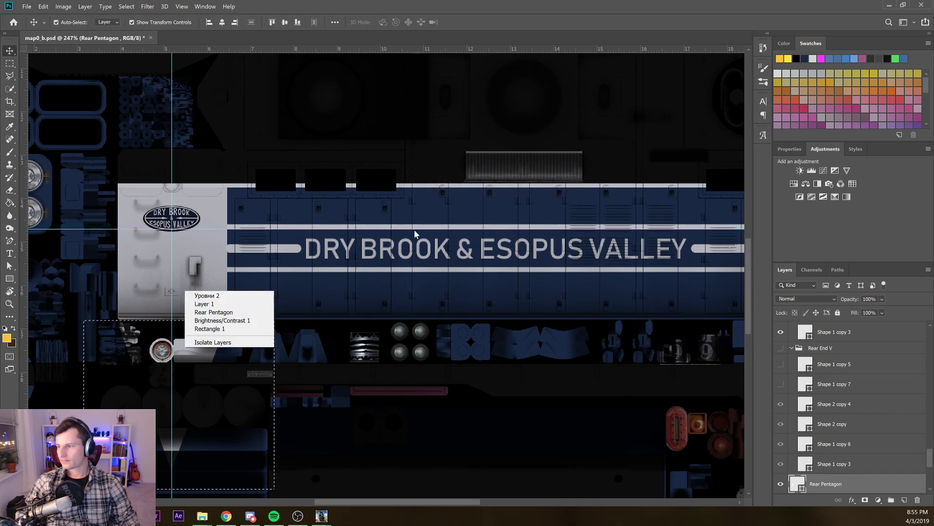
right_click(822, 483)
click(838, 488)
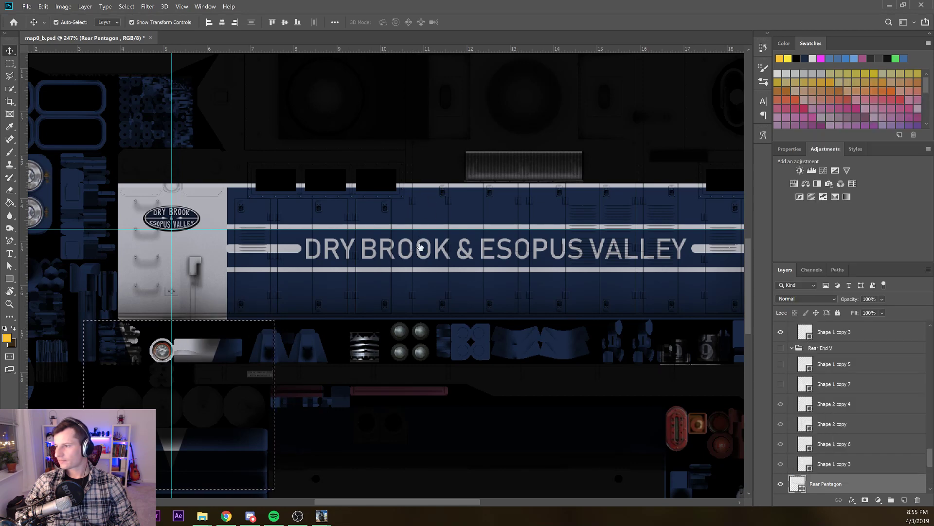
right_click(406, 242)
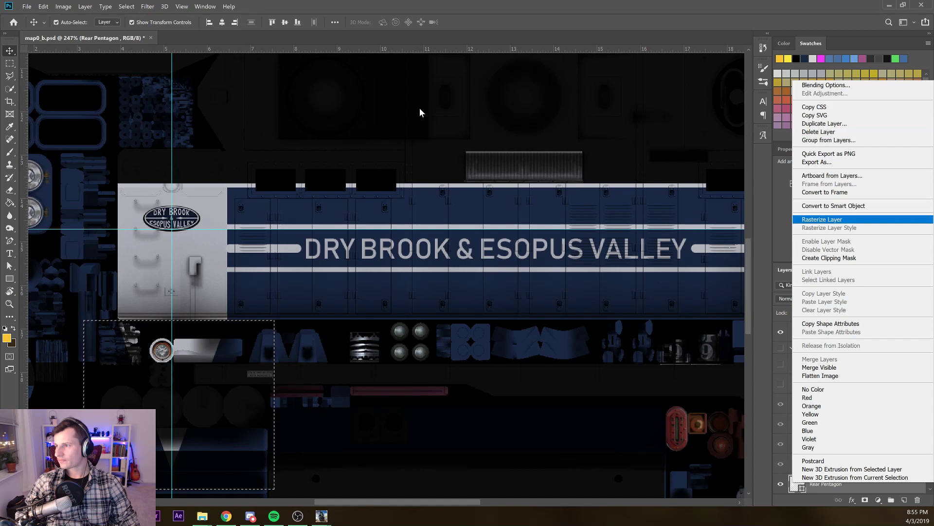
click(839, 219)
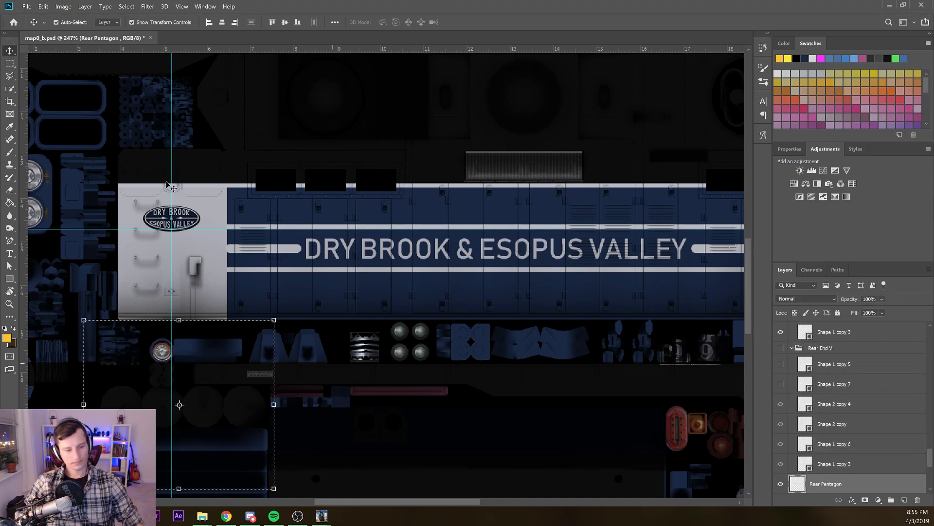
key(ctrl+d)
Remove the white pentagon from the front nose at the other end of the hood
drag(488, 334, 39, 365)
drag(731, 322, 417, 334)
key(alt+bracketleft)
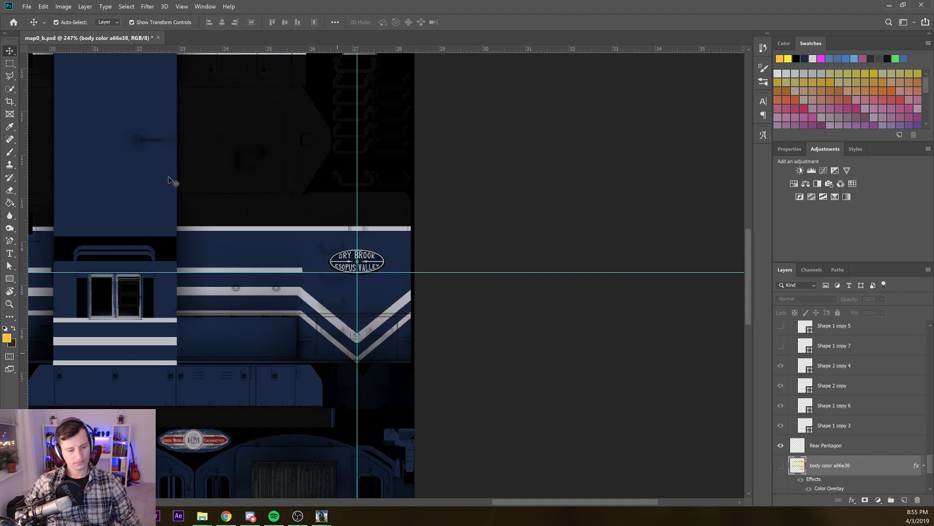
Duplicate the Rear Pentagon layer and place the copy over the front nose panel
scroll(172, 180, down, 6)
drag(117, 169, 303, 160)
click(100, 162)
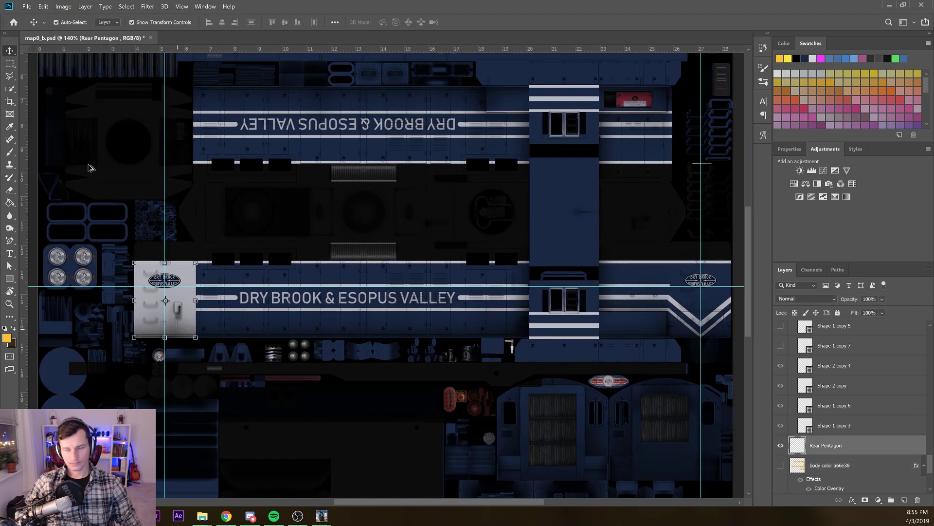
drag(88, 163, 258, 161)
key(ctrl+z)
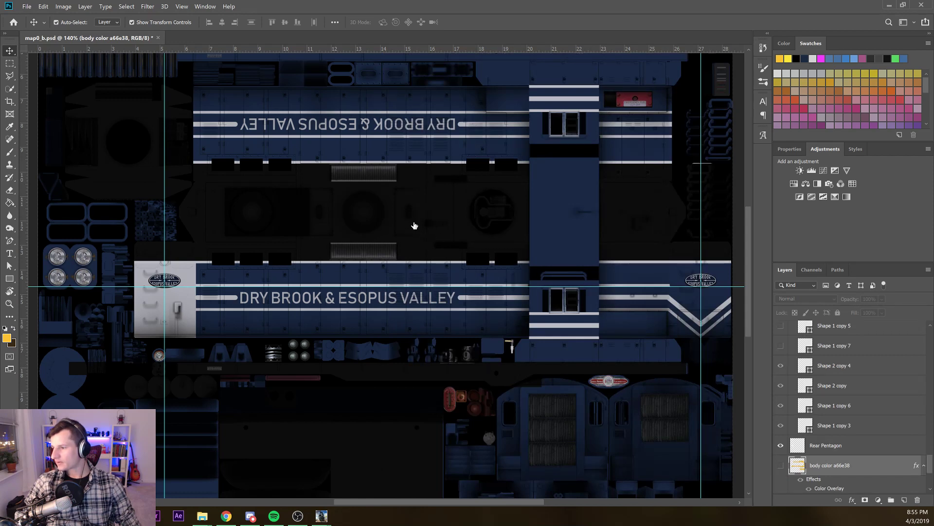
key(alt+])
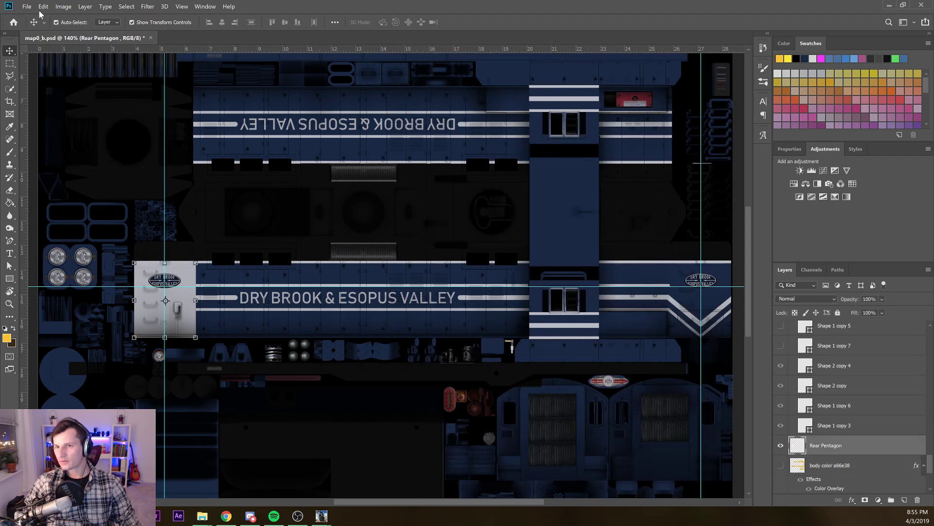
drag(97, 167, 170, 141)
scroll(349, 161, up, 5)
scroll(191, 161, up, 3)
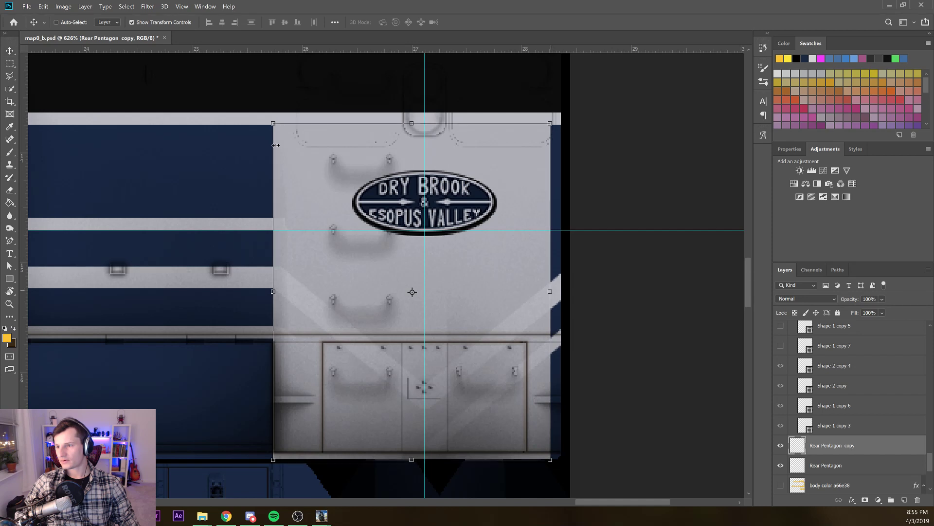
Stretch the Rear Pentagon copy horizontally to 103.85% so it reaches the nose panel's outer edge, and clear the layer selection
drag(275, 145, 282, 145)
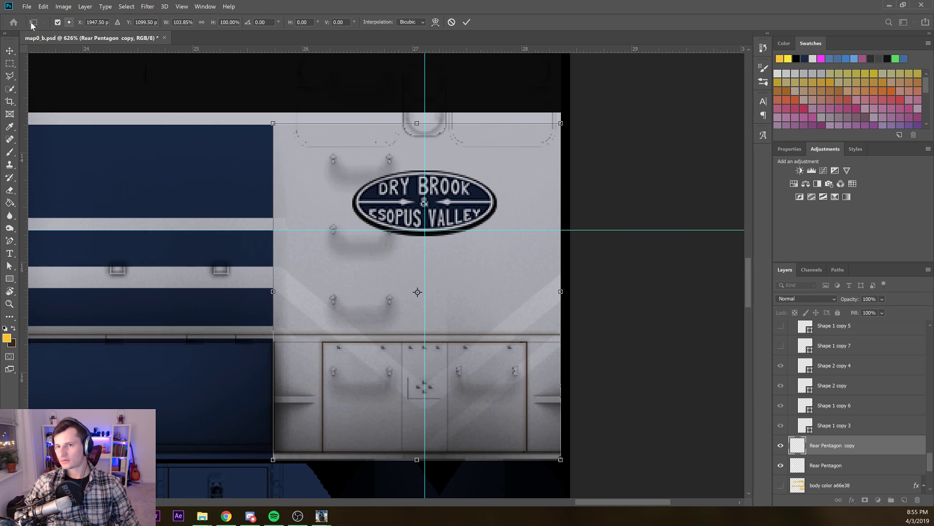
key(Return)
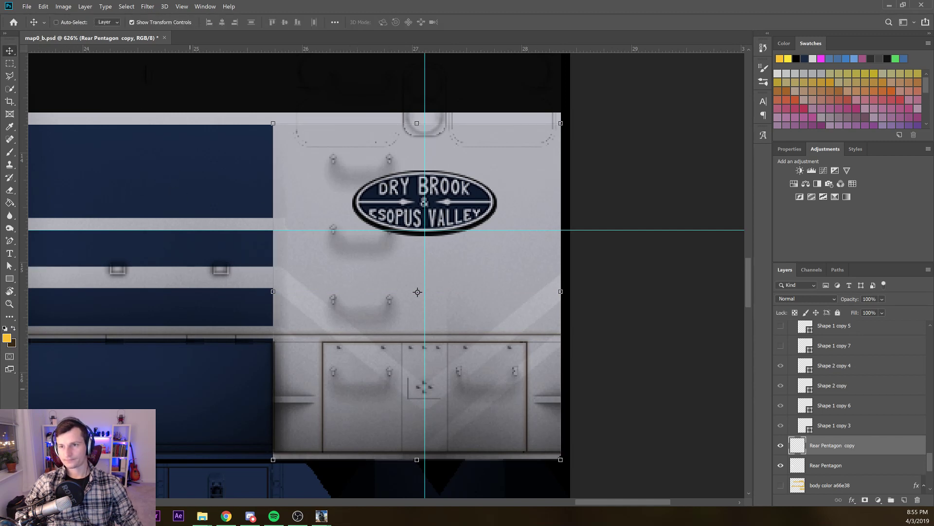
click(180, 182)
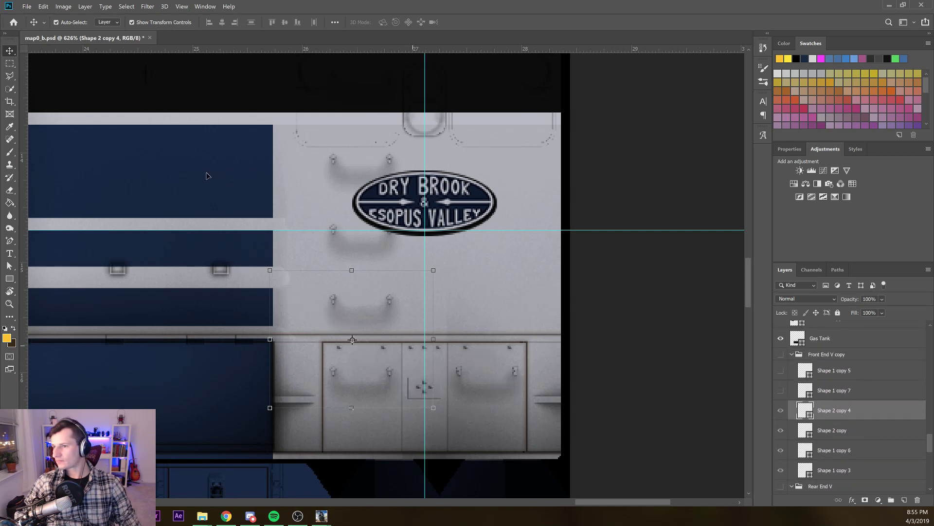
scroll(211, 170, down, 8)
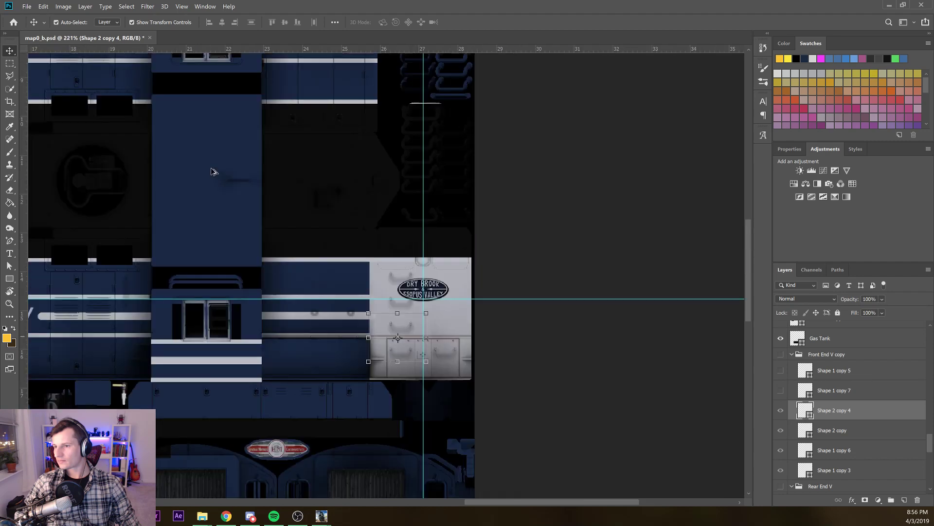
scroll(211, 169, down, 1)
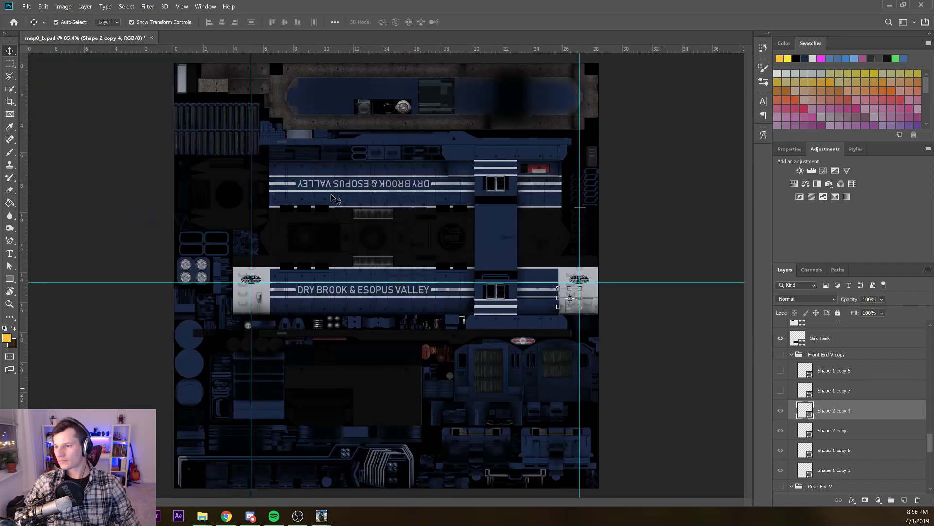
click(331, 193)
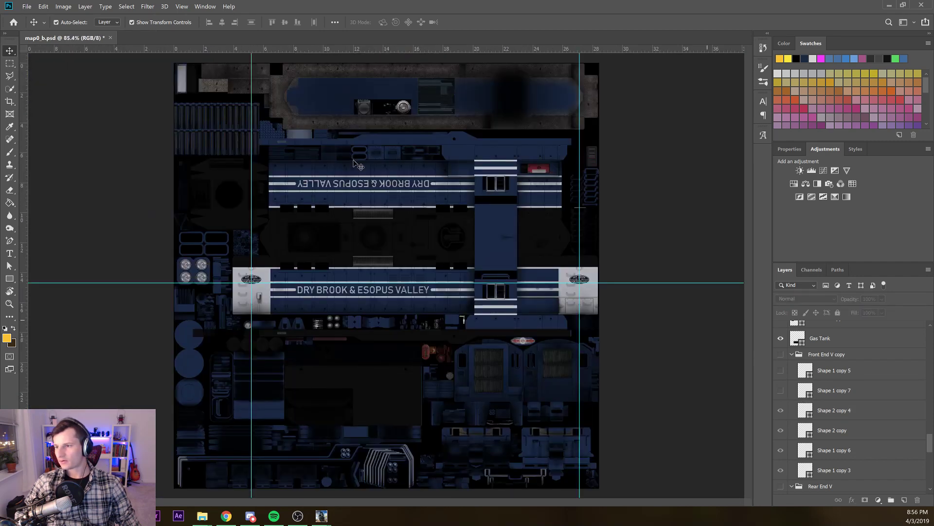
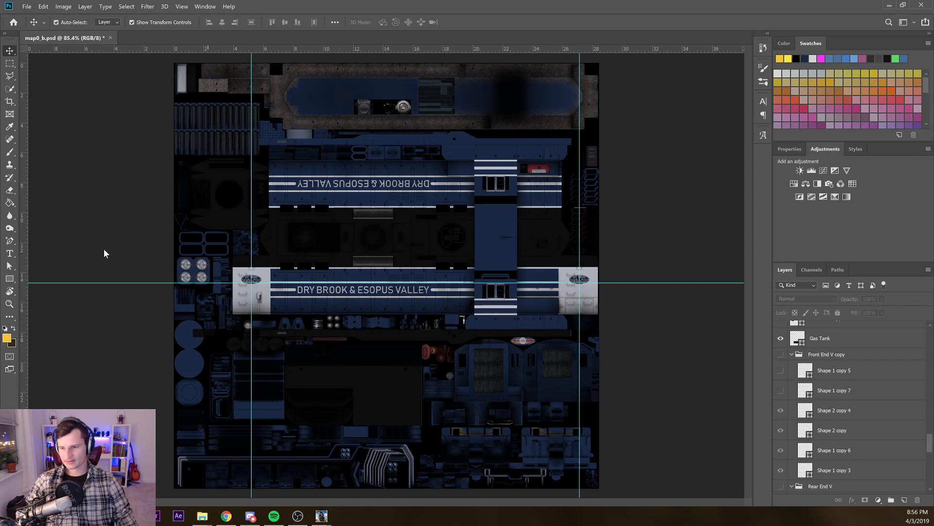
Copy the full path of the asset's open edit folder in File Explorer
click(202, 516)
click(236, 474)
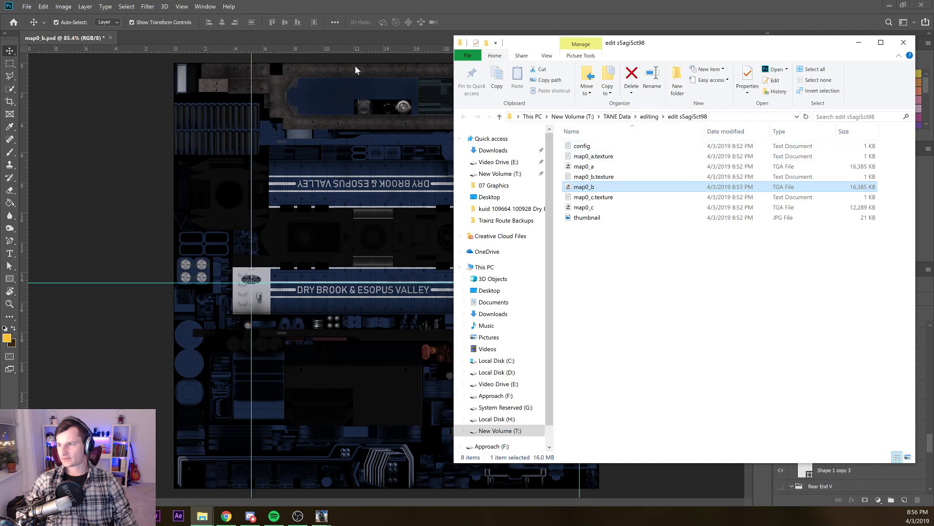
click(735, 117)
key(ctrl+c)
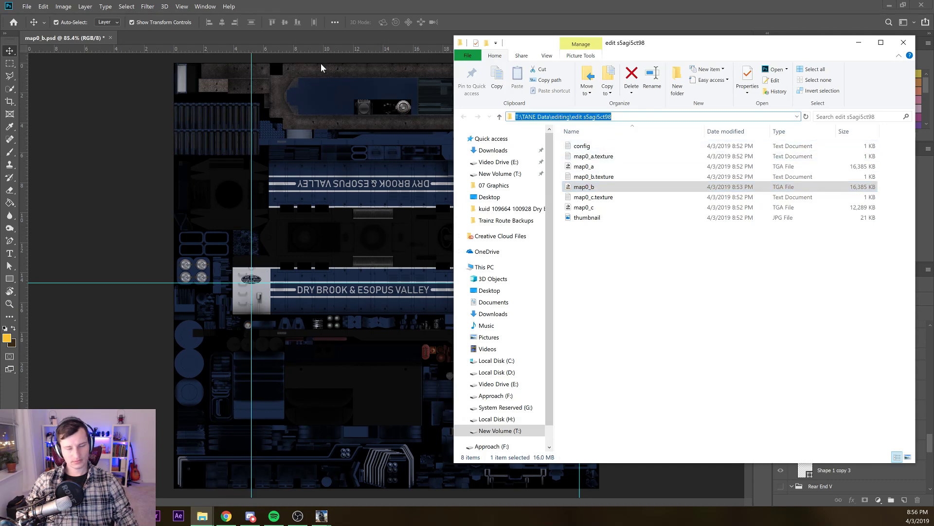
Start saving the map0_b document under a new format and set the destination to the copied edit folder path
click(41, 103)
key(ctrl+shift+s)
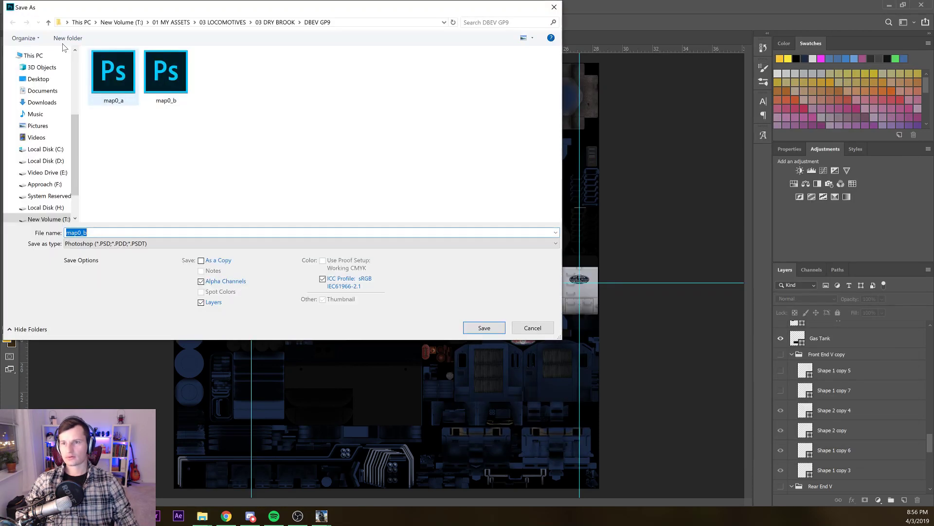
key(alt+d)
key(ctrl+v)
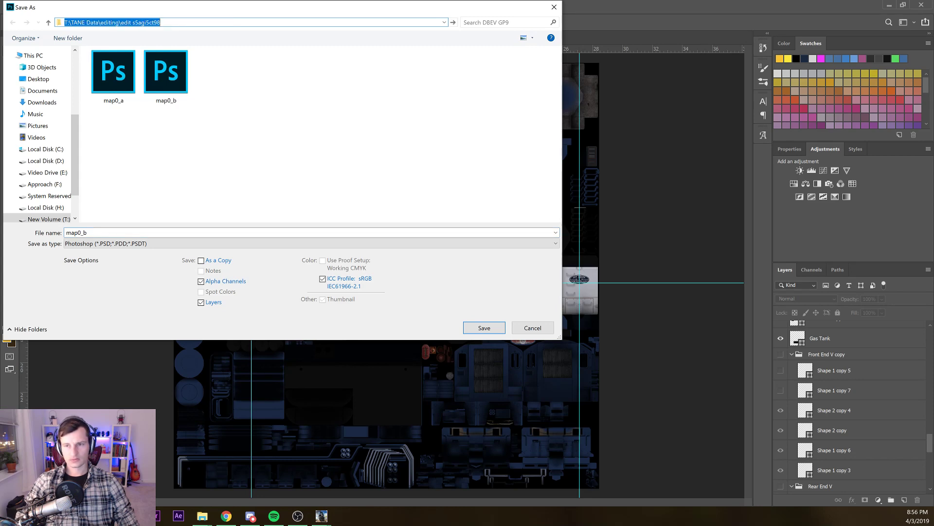
key(Return)
Save the texture as Targa file map0_b at 32 bits/pixel, replacing the existing file in the edit folder
click(216, 243)
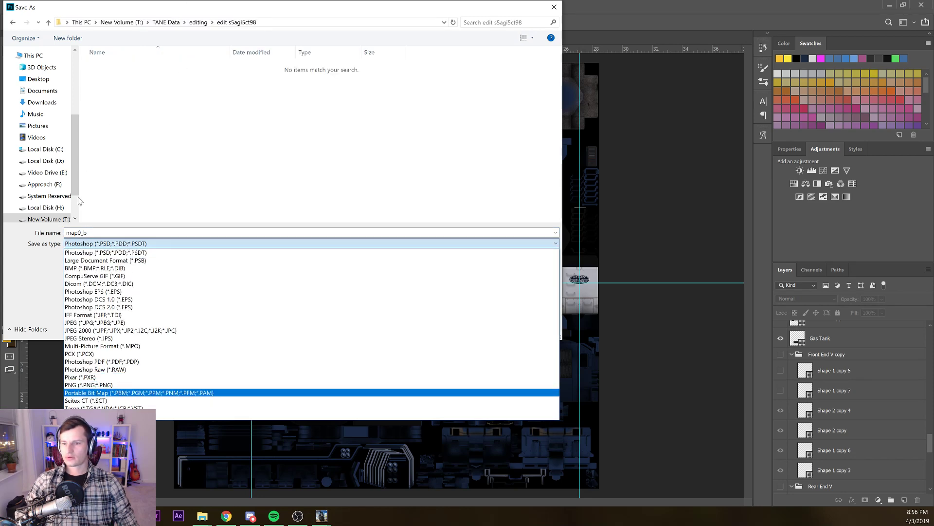
click(153, 408)
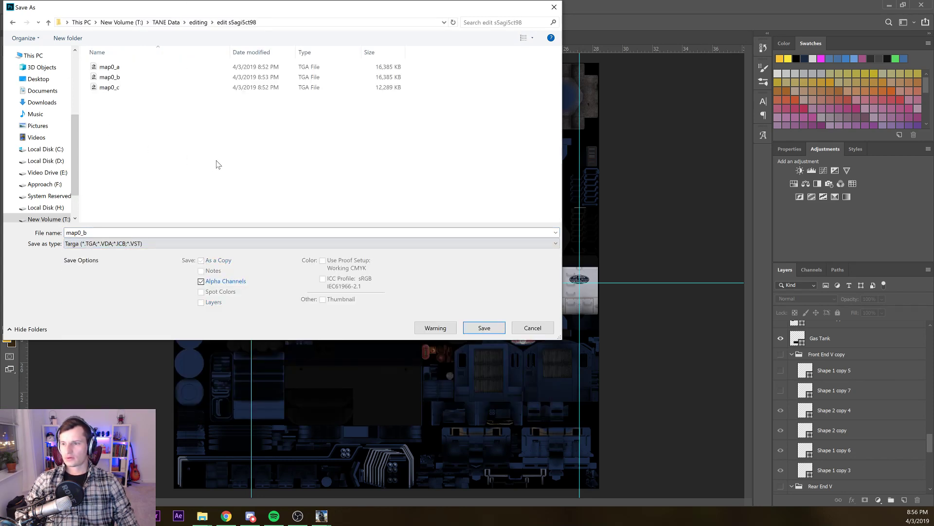
key(alt+n)
key(Return)
key(y)
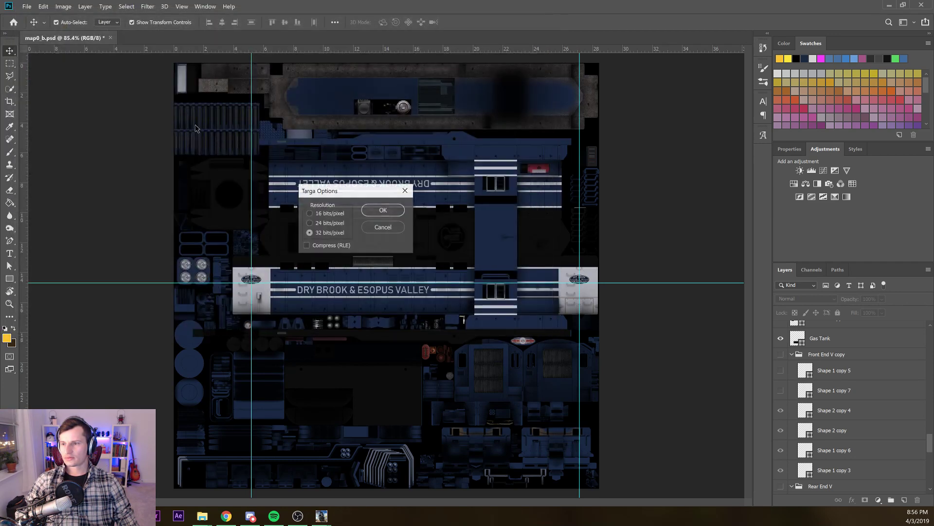
key(Return)
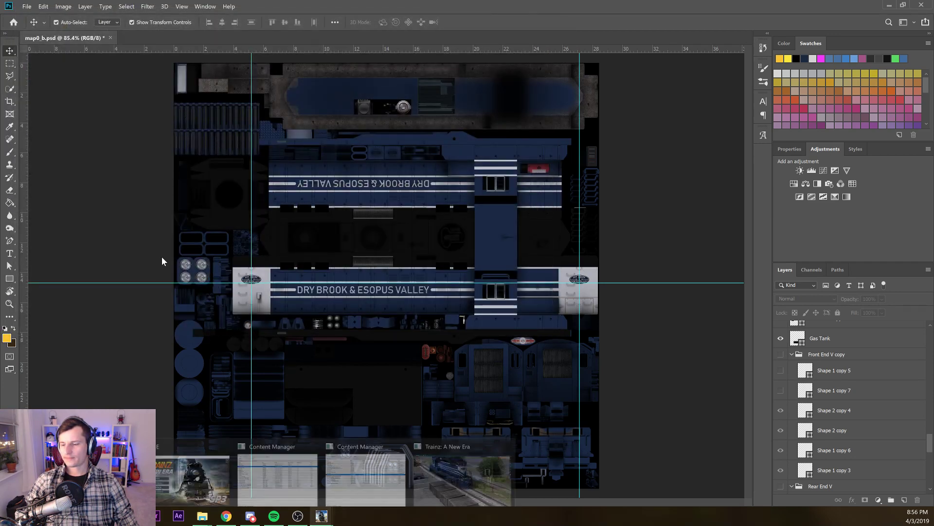
Switch to the Trainz: A New Era window, exit Surveyor and minimize the game
click(463, 474)
click(37, 20)
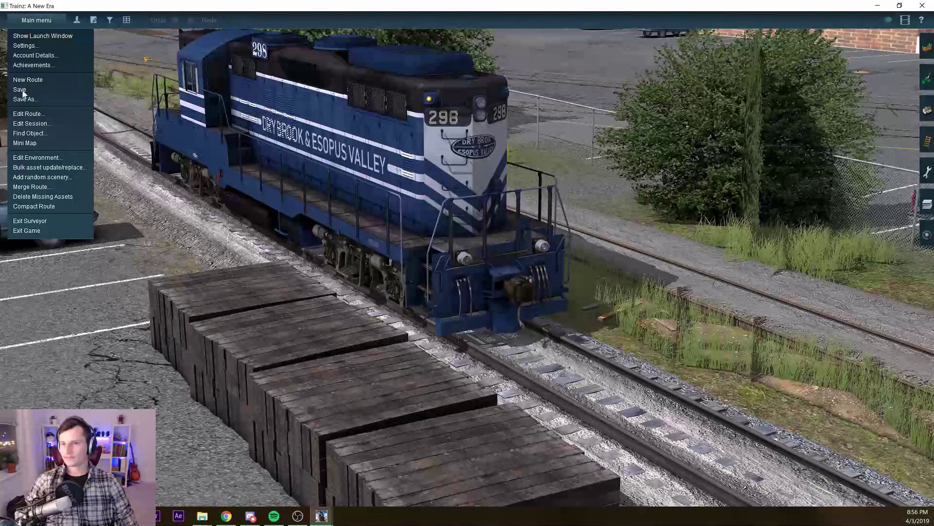
click(28, 221)
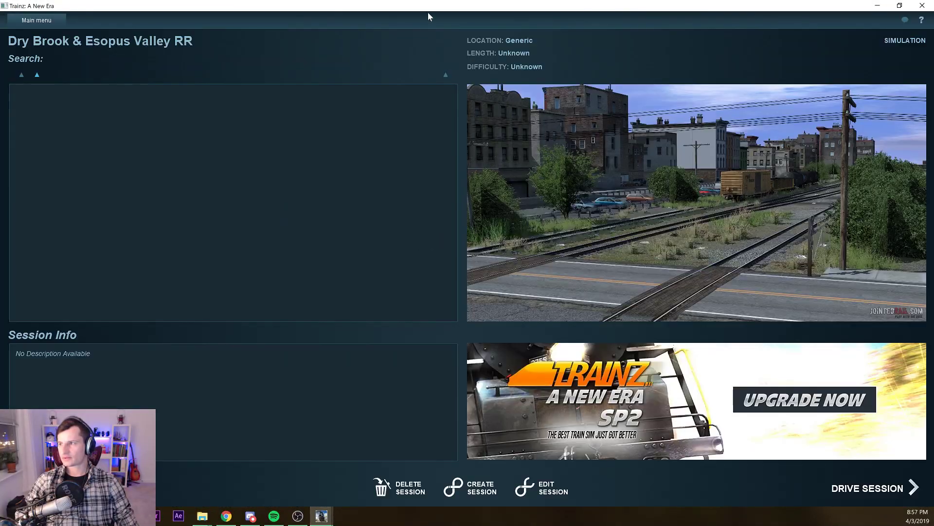
click(877, 5)
Submit the edits of the Dry Brook GP9 high hood Loco Skins asset in Content Manager
click(321, 515)
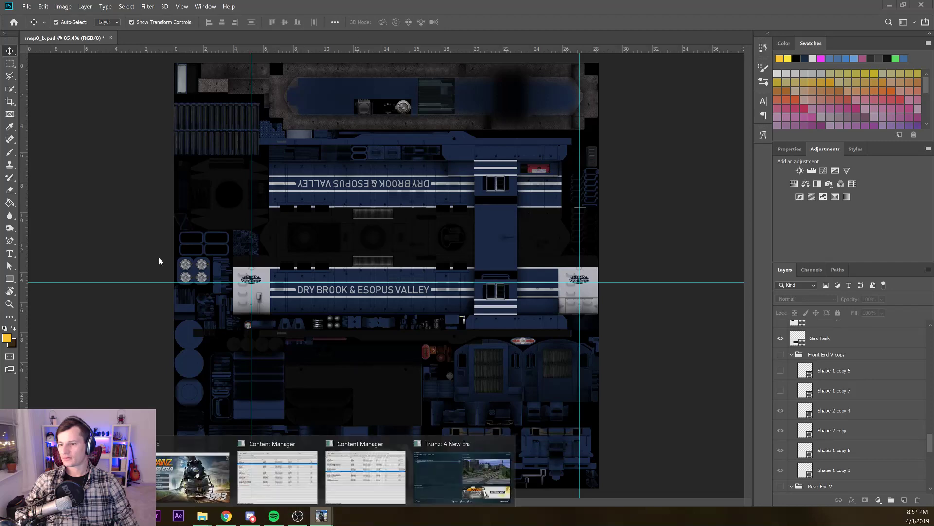
click(346, 468)
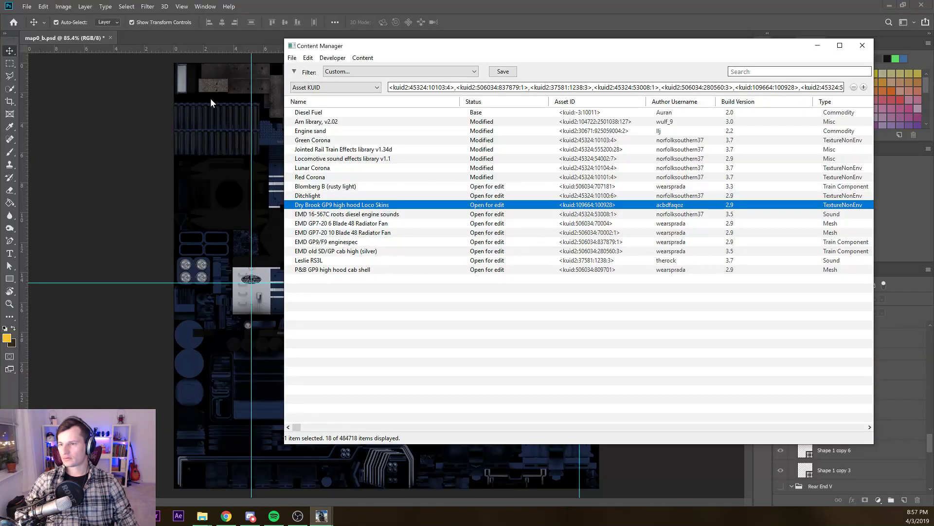
right_click(425, 203)
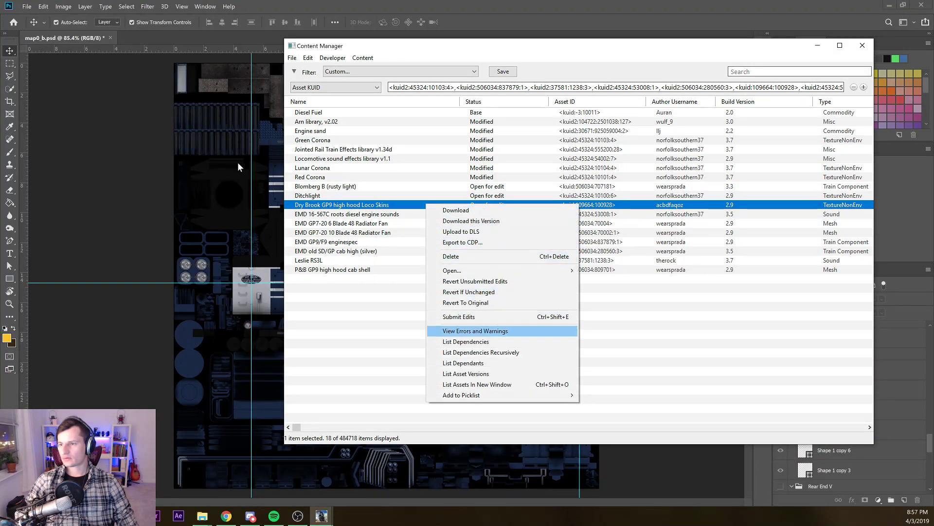
click(473, 317)
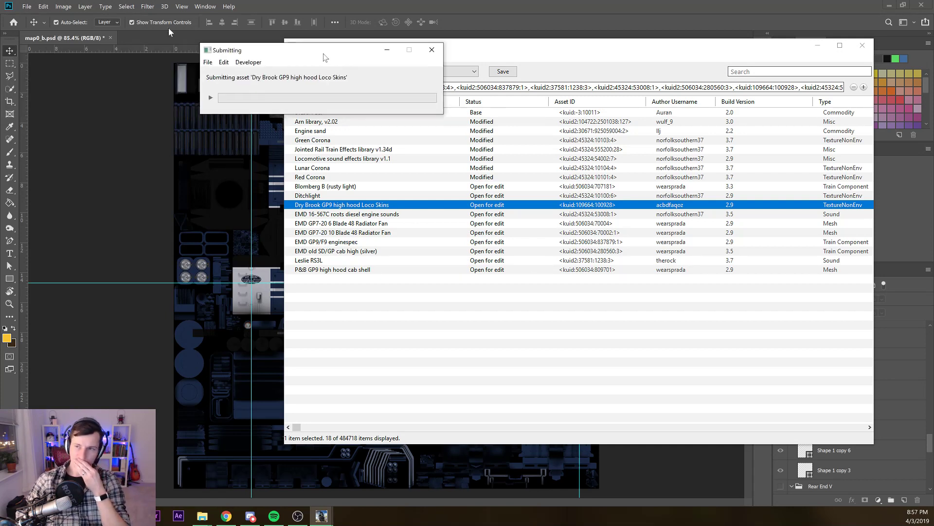
drag(324, 50, 184, 103)
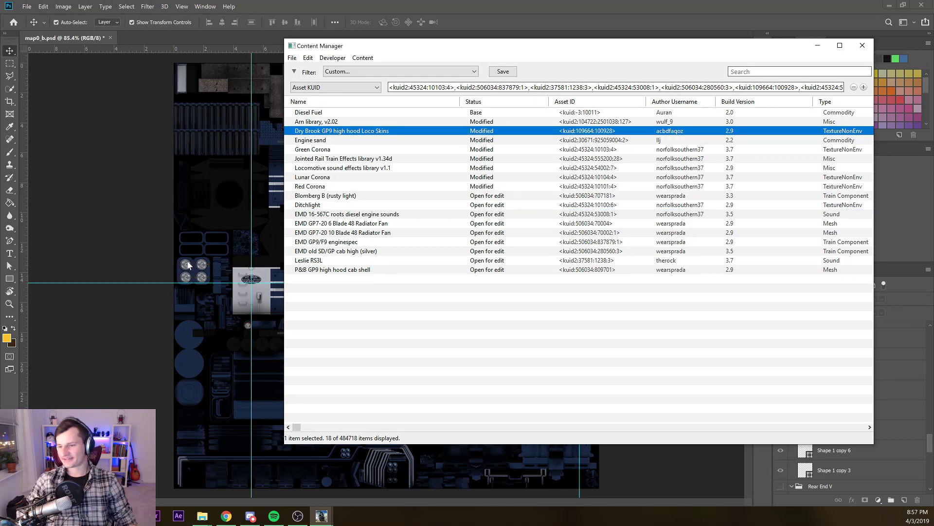
Switch back to Trainz and set the parked Dry Brook GP9 high hood's Locomotive Skin to 2 in its properties
click(322, 513)
click(431, 483)
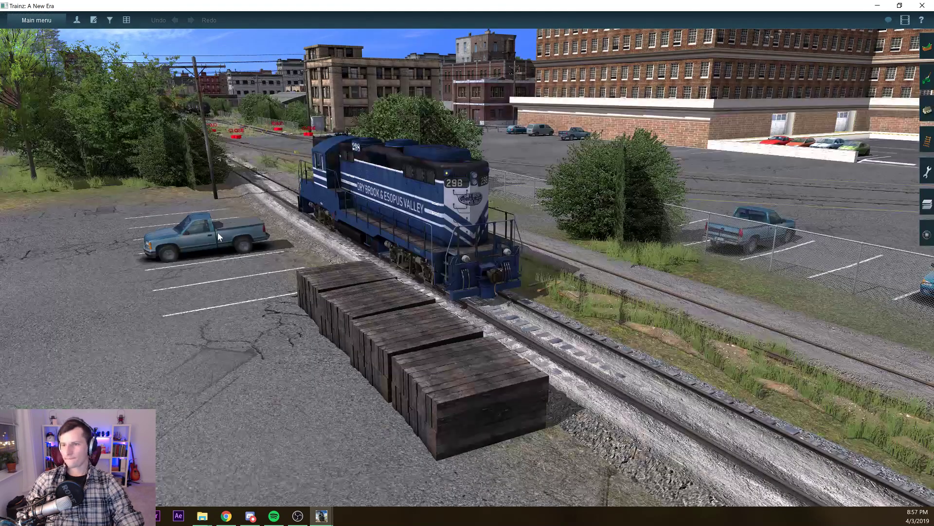
drag(193, 130, 460, 115)
scroll(236, 120, up, 5)
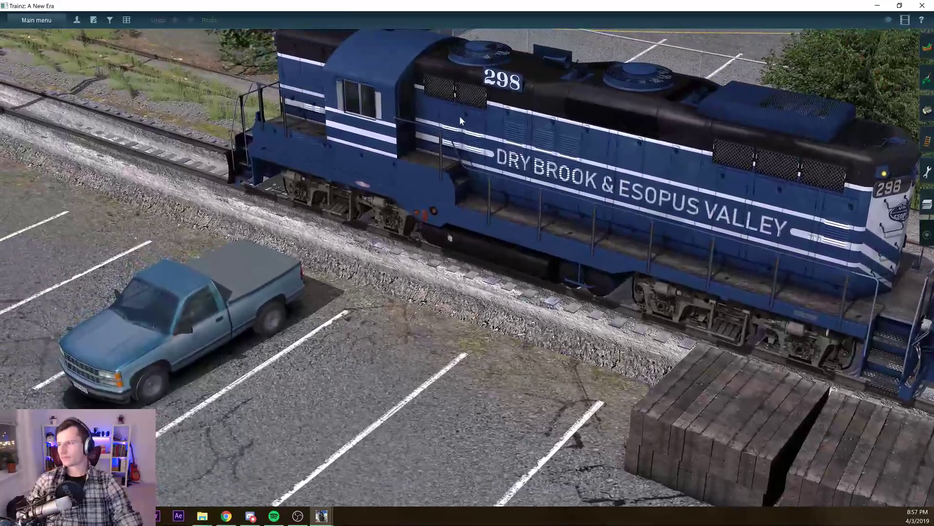
key(F7)
key(shift+slash)
click(449, 236)
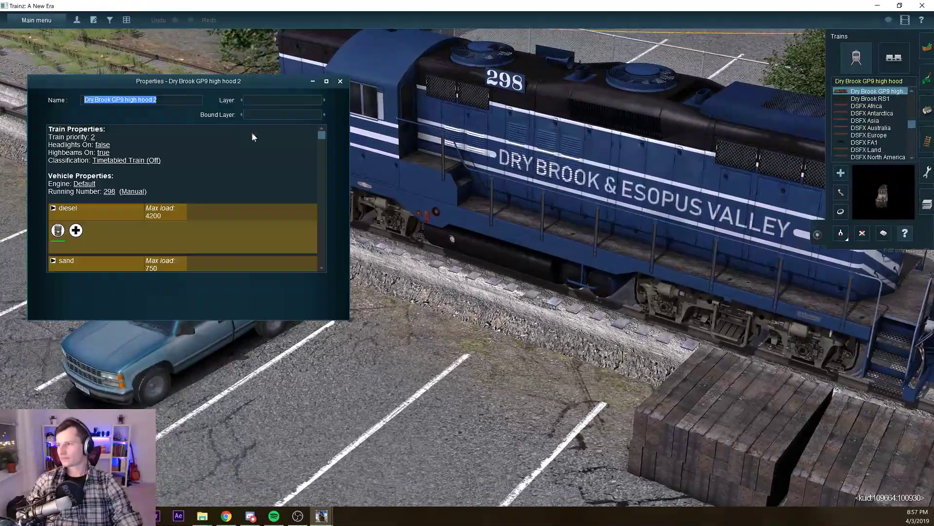
scroll(53, 121, down, 4)
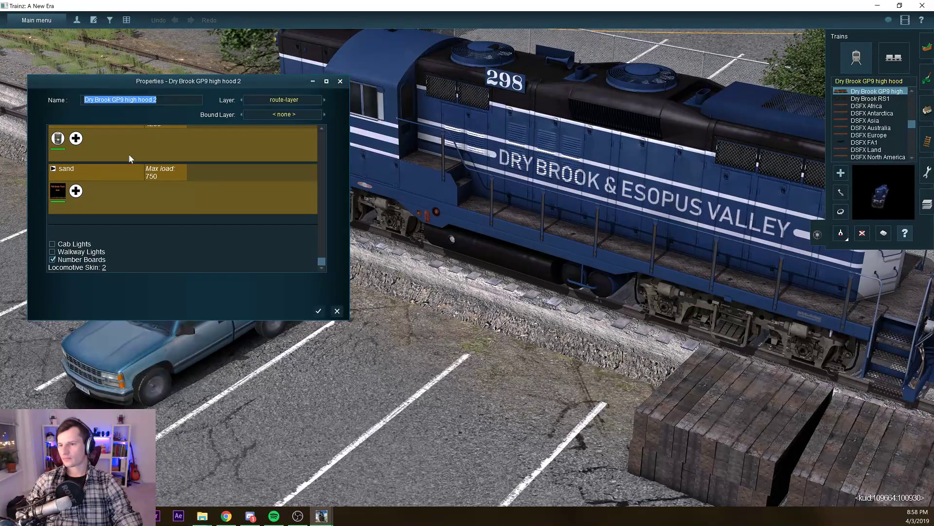
key(Return)
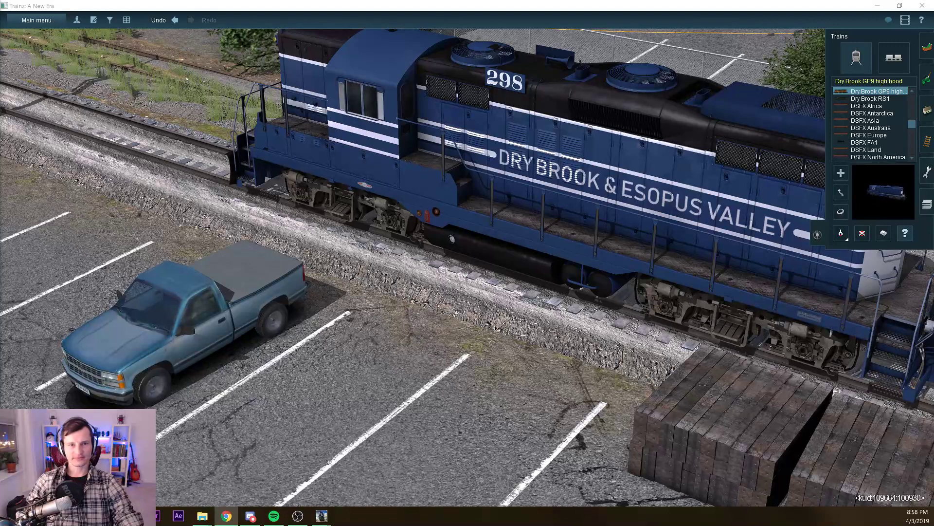
View the IMG_4272.JPG photo of locomotive 573 maximized in Chrome, and close the browser window
click(227, 516)
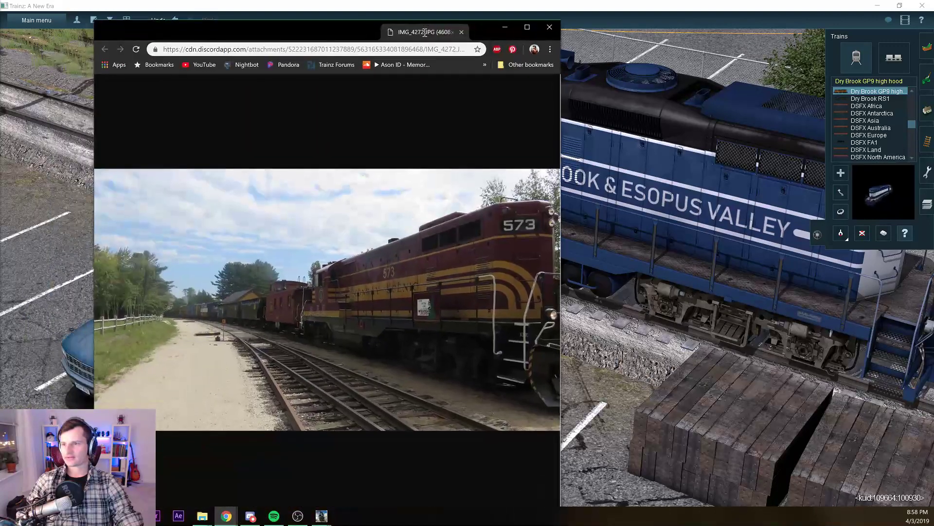
drag(422, 32, 416, 2)
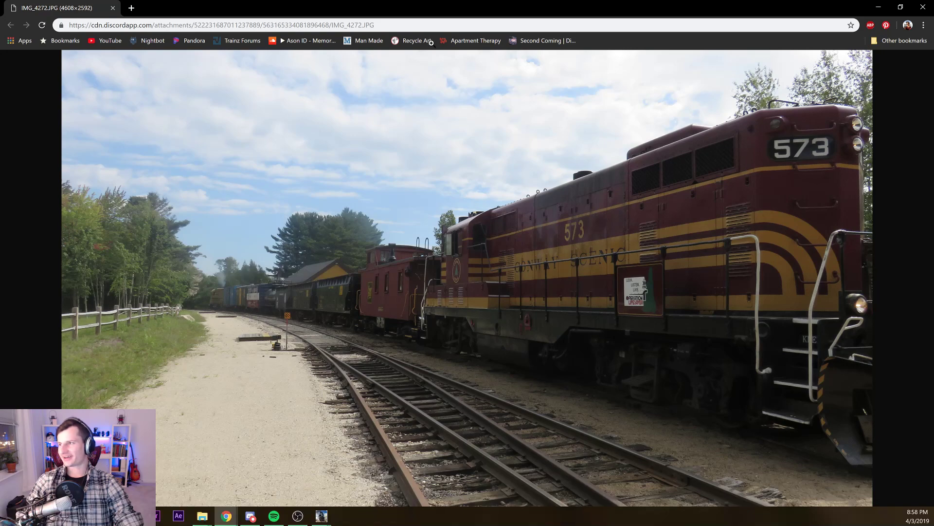
click(923, 7)
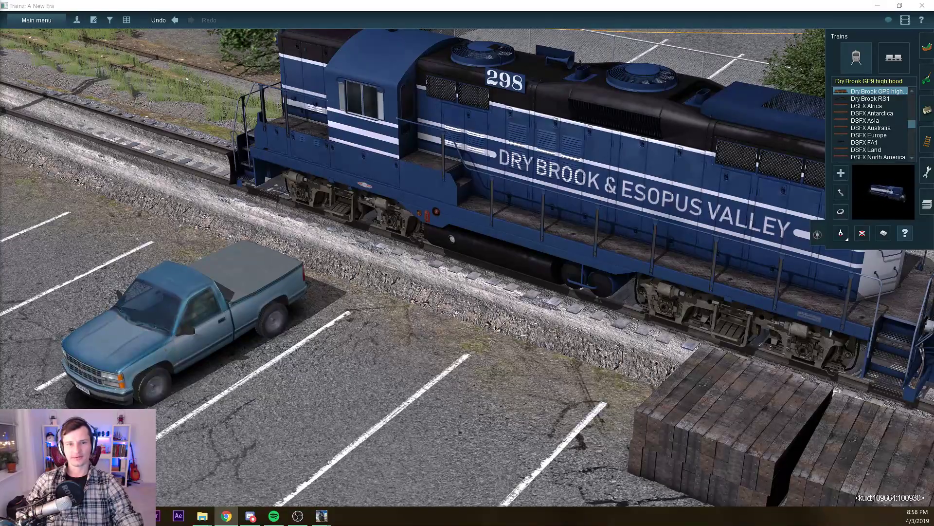
Inspect the reskinned locomotive's white nose panels at both ends in the Trainz scene
click(212, 160)
key(Right)
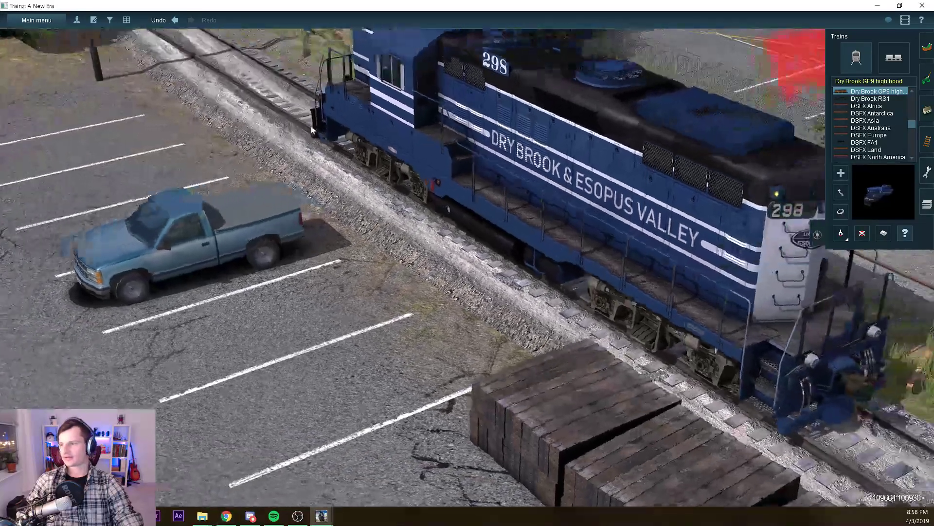
key(Left)
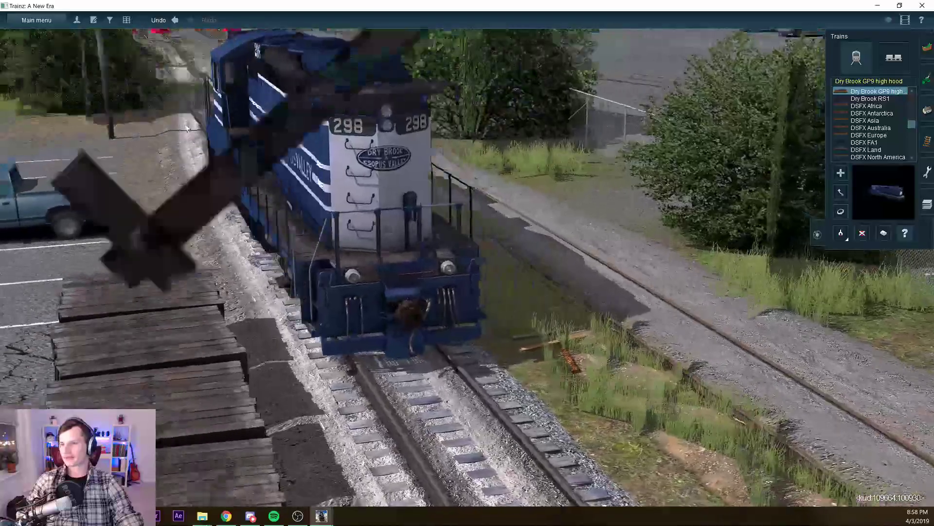
key(Left)
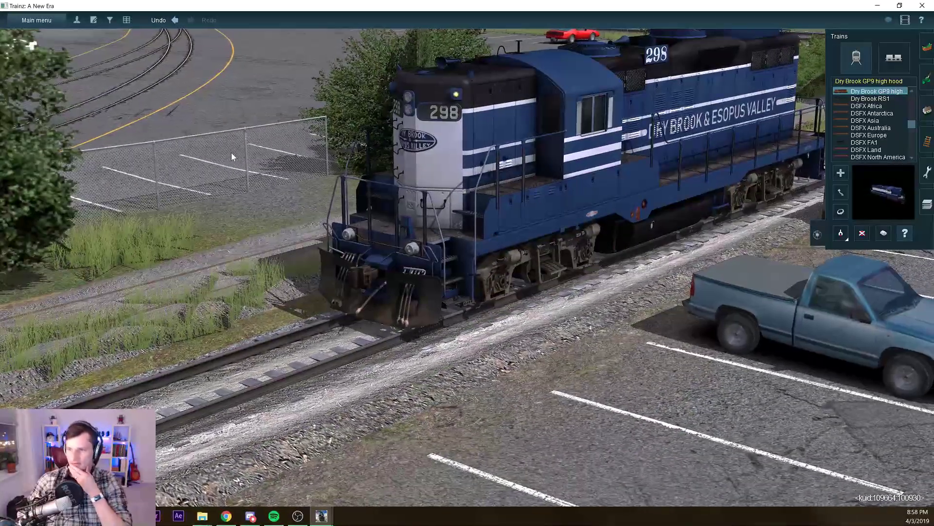
Switch to Photoshop, undo the full white panel edits to the Rear Pentagon shape in map0_b.psd, and deselect the layer
mouse_move(321, 514)
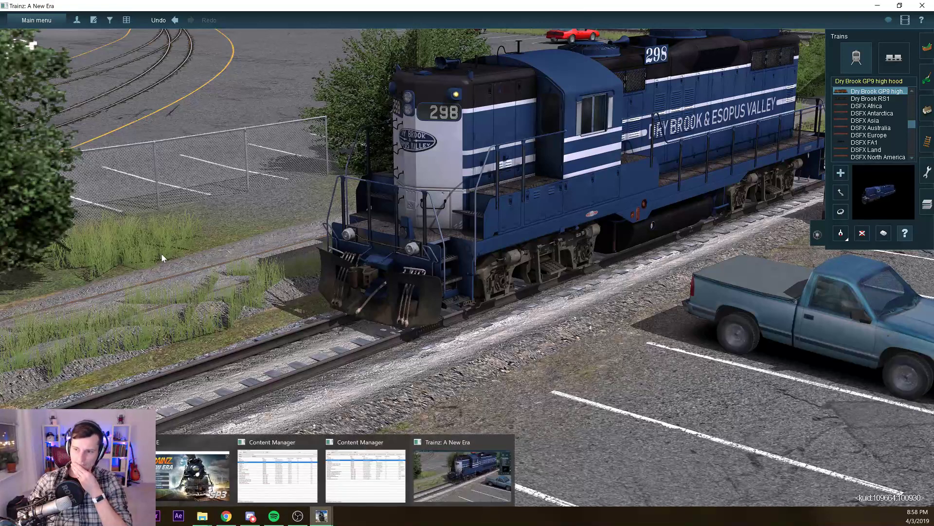
key(alt+Tab)
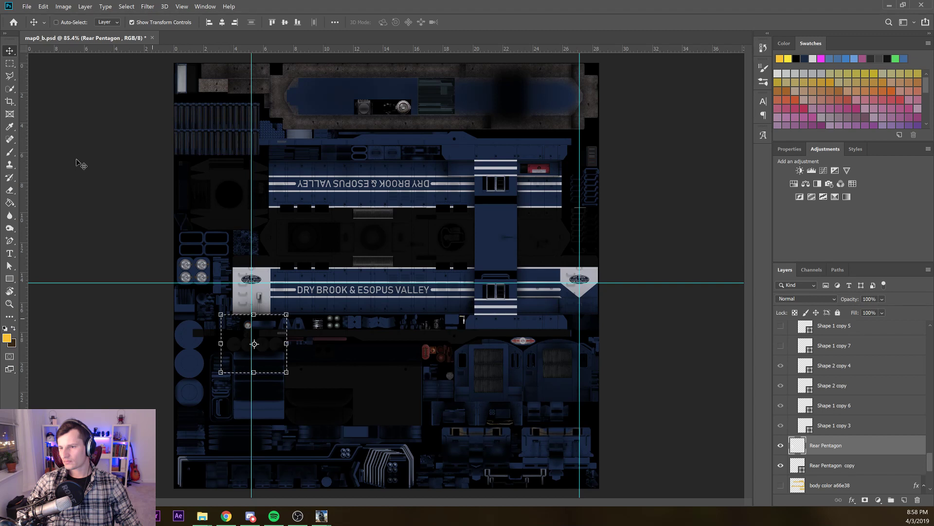
key(ctrl+d)
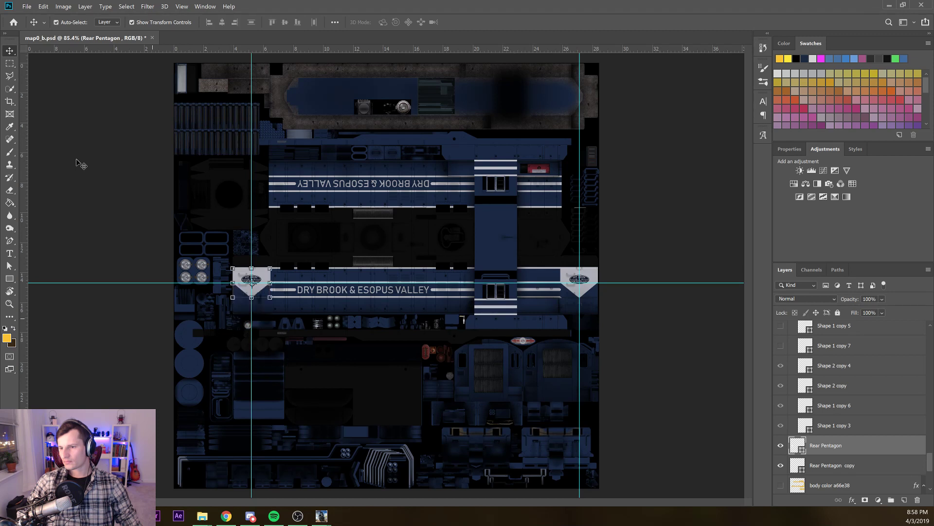
ctrl+click(80, 175)
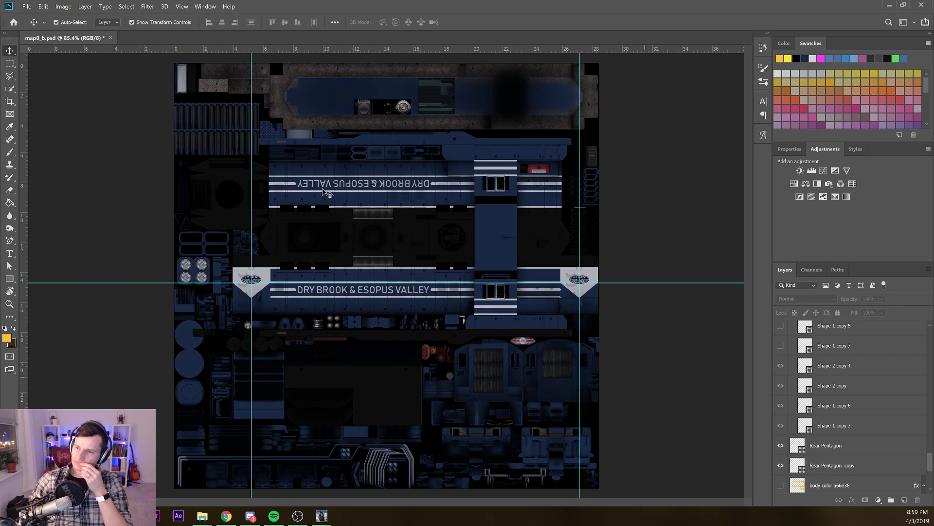
Switch back to Trainz and examine the white nose ends and side stripes of locomotive 298 from several angles
click(322, 516)
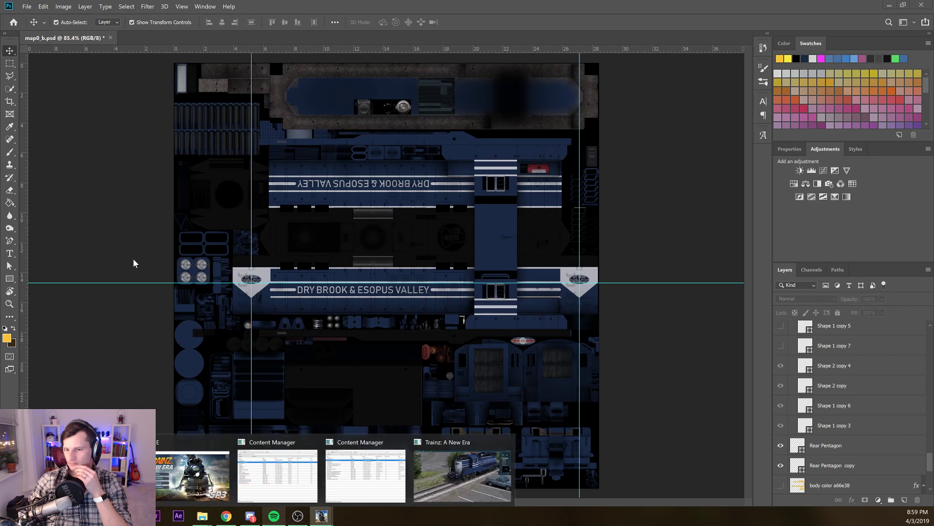
key(Return)
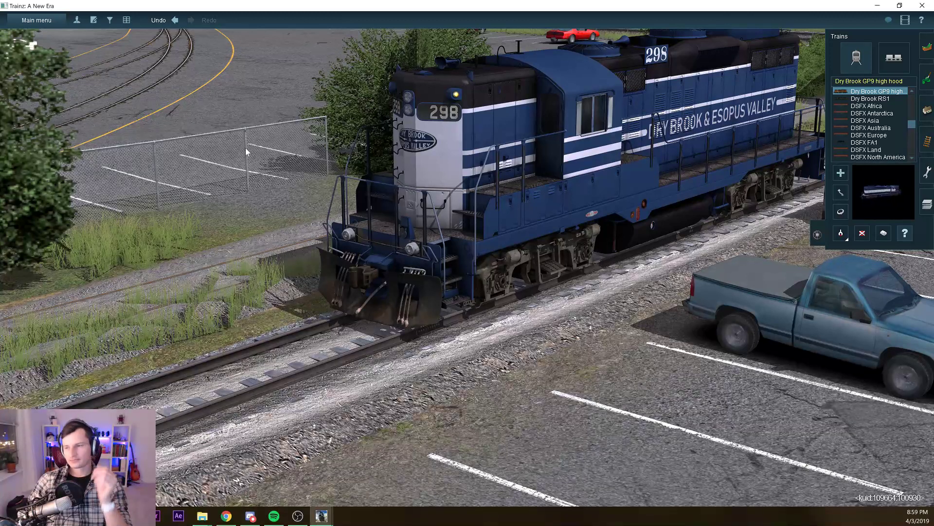
scroll(227, 150, down, 5)
key(Left)
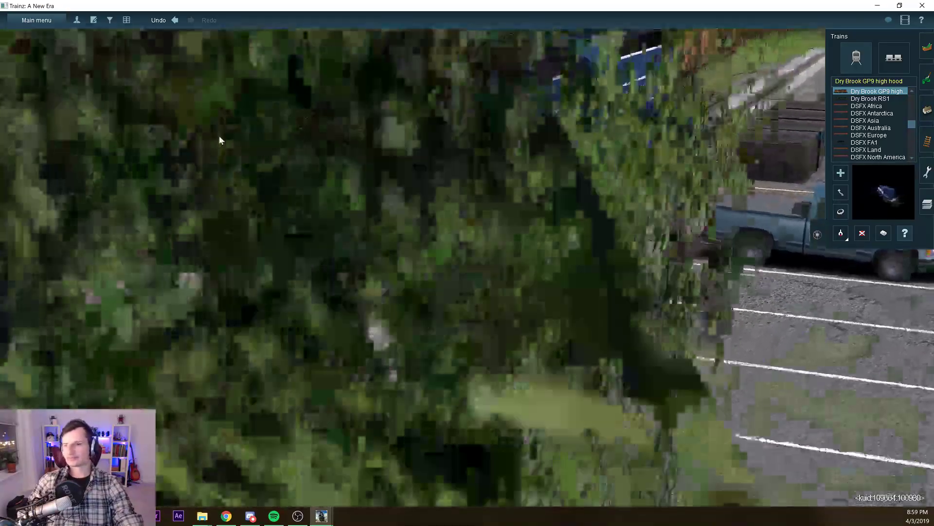
scroll(251, 117, up, 5)
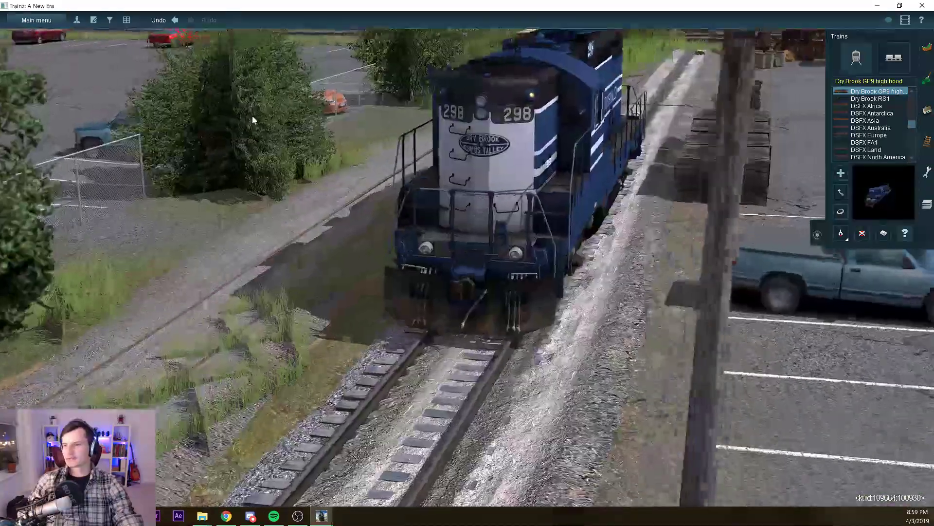
scroll(251, 118, up, 5)
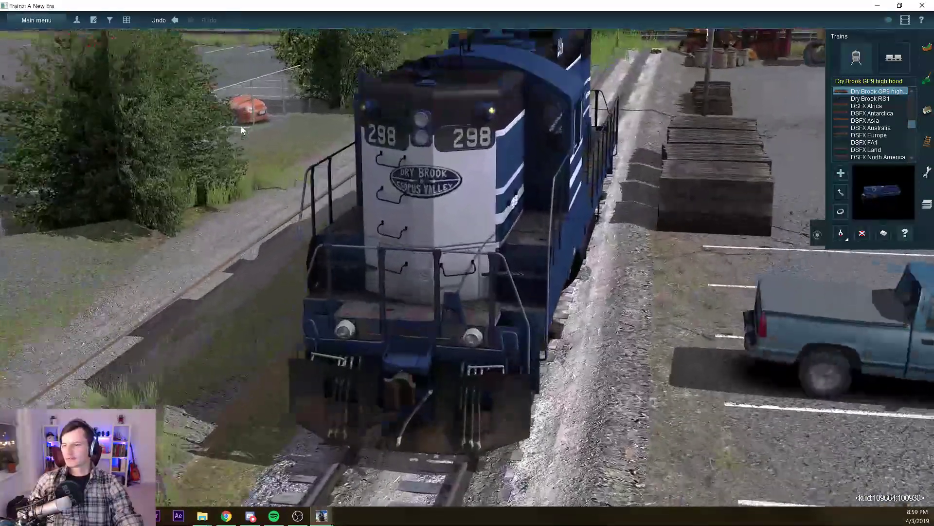
key(Left)
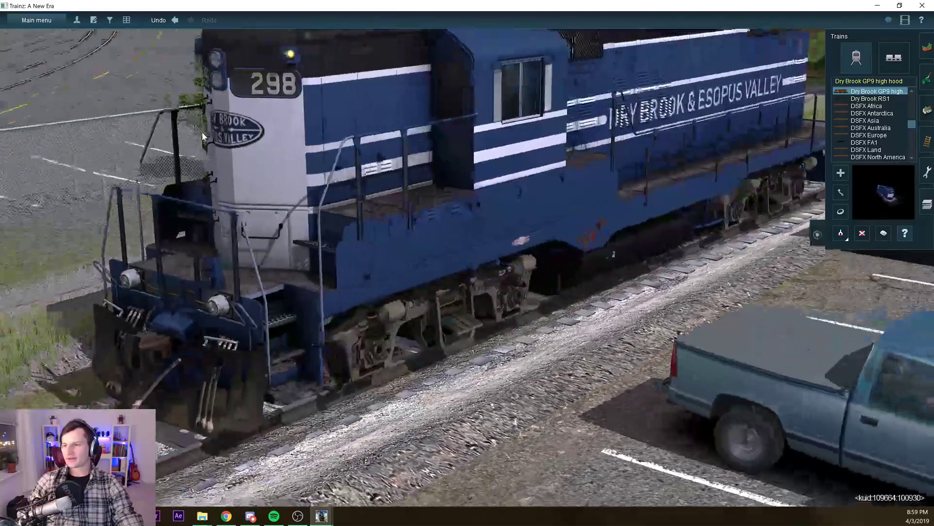
scroll(220, 129, down, 3)
scroll(298, 127, up, 3)
key(Right)
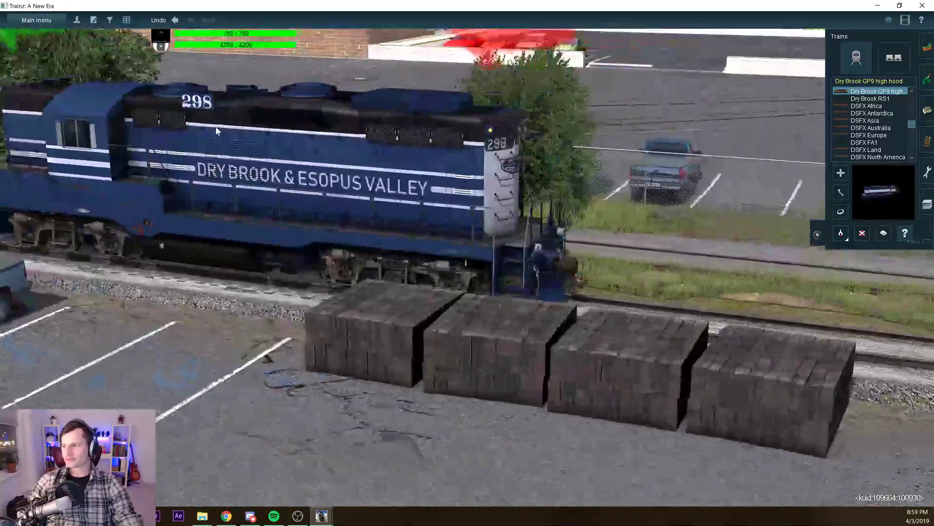
Change the parked locomotive's Locomotive Skin in its properties to the version with V-shaped nose stripes
click(217, 131)
scroll(58, 129, down, 3)
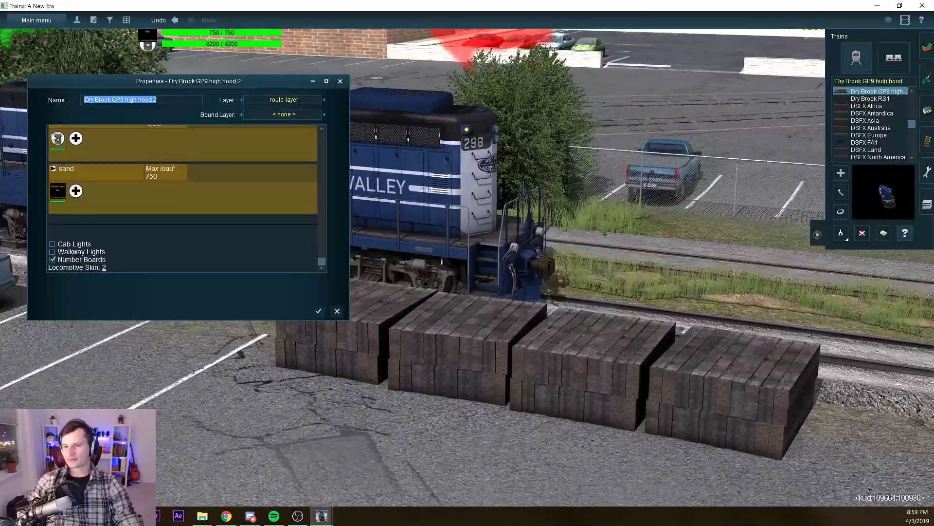
key(Escape)
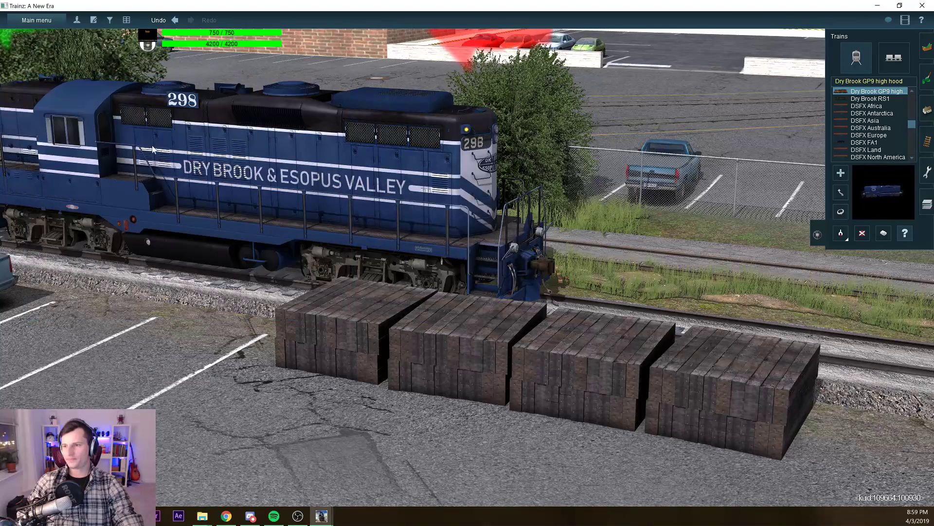
Examine how the V-shaped stripes wrap around both nose ends of locomotive 298, close up and from a distance
key(Left)
scroll(262, 117, up, 3)
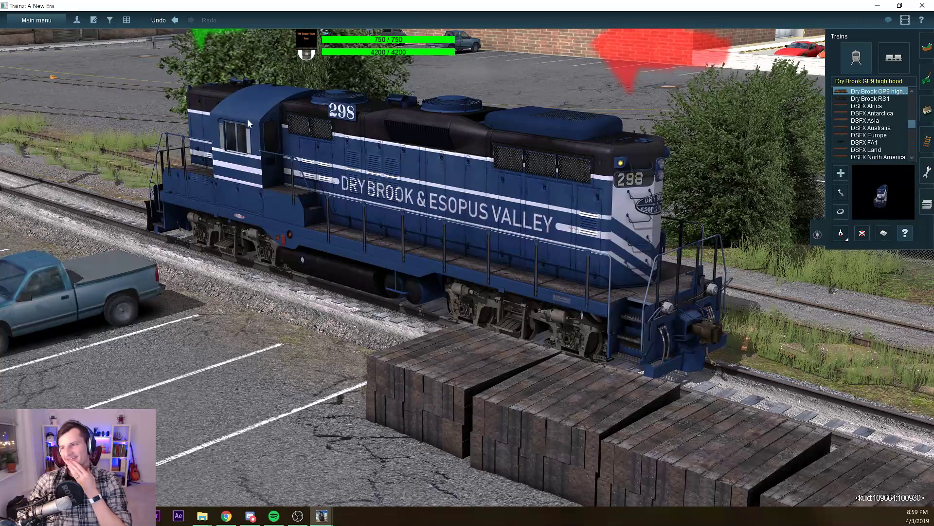
key(Right)
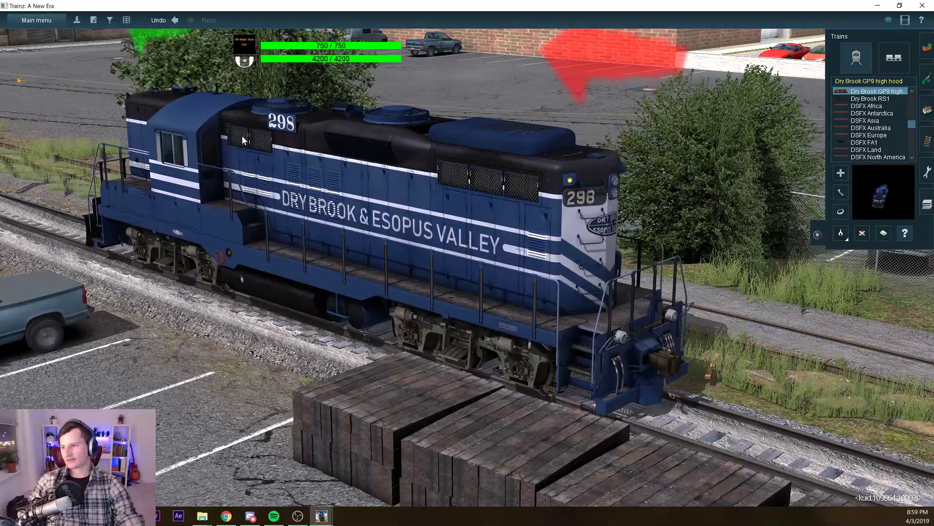
key(Right)
scroll(225, 134, up, 5)
key(Left)
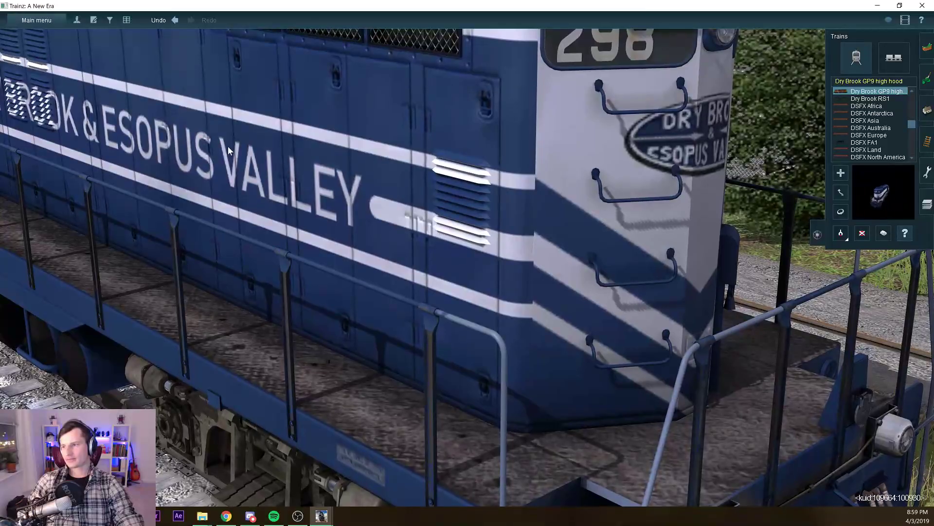
scroll(227, 146, down, 6)
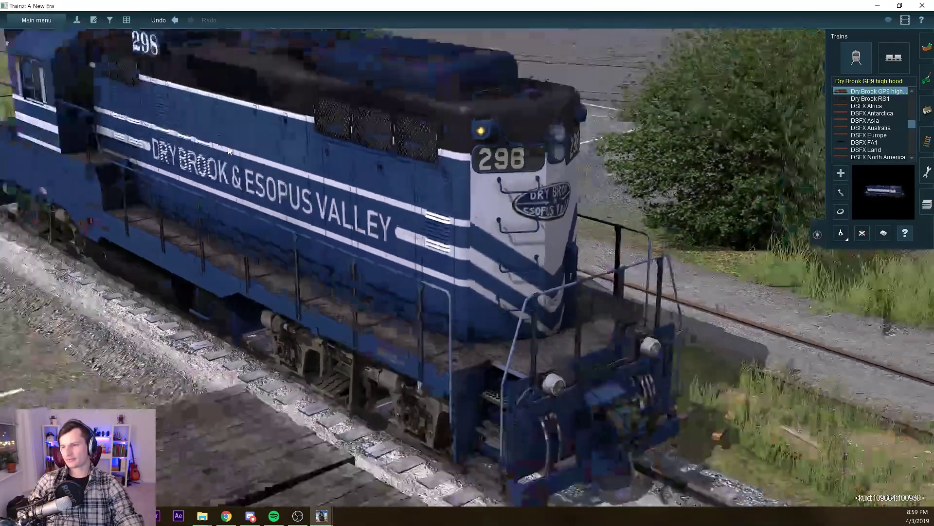
key(Right)
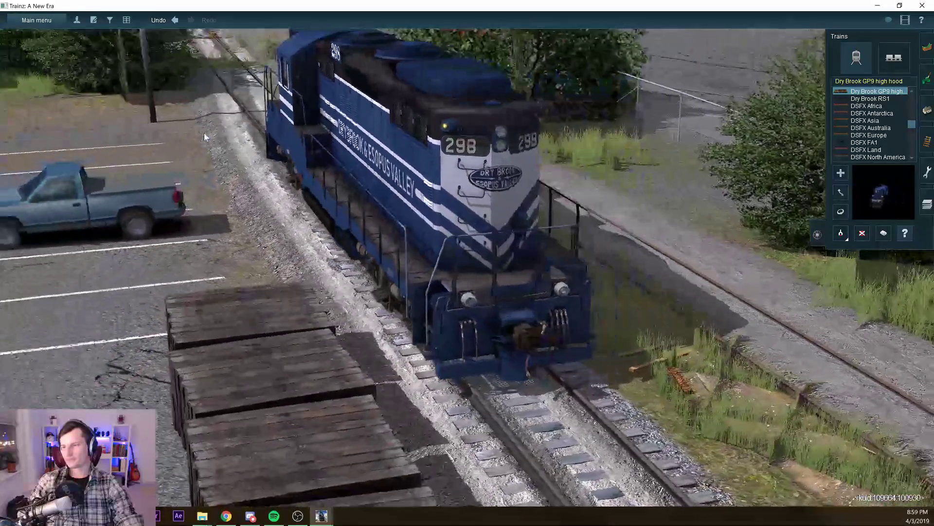
key(Right)
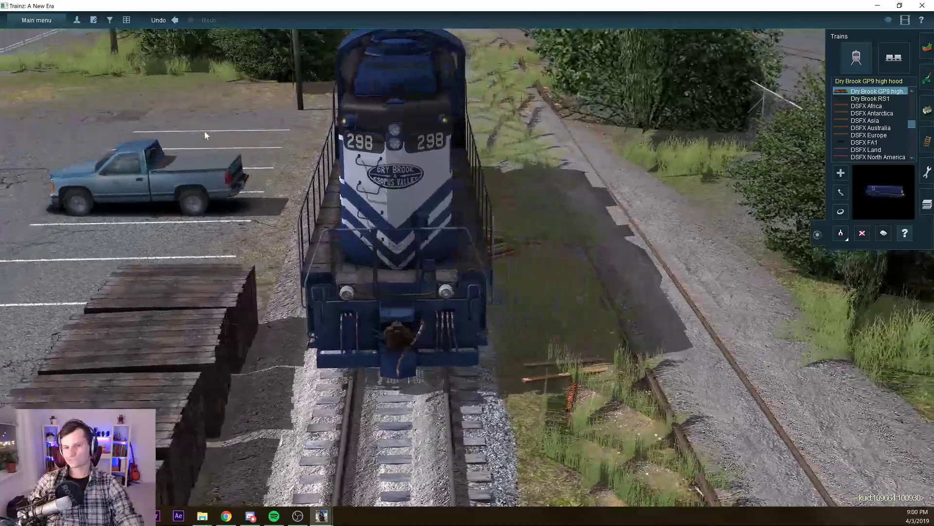
key(Left)
key(Left)
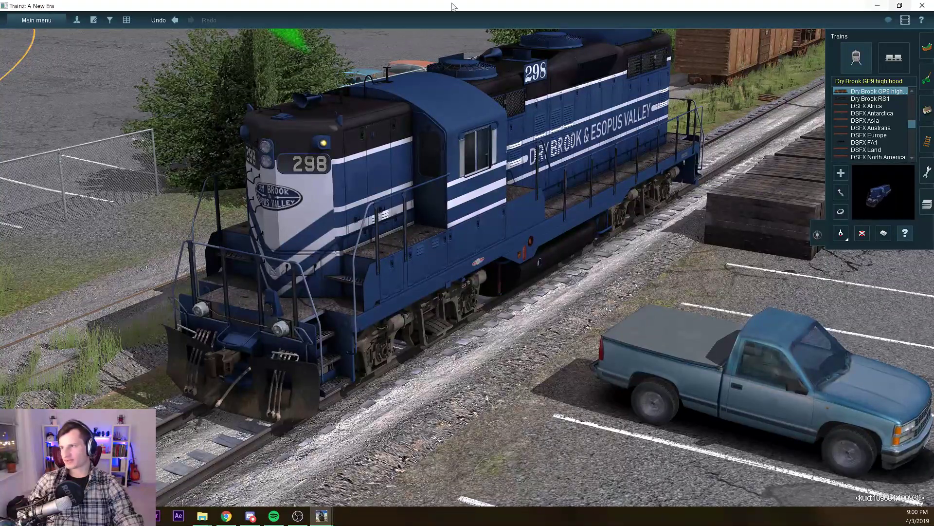
Exit Surveyor without saving the changes and minimize Trainz to return to Photoshop
click(31, 14)
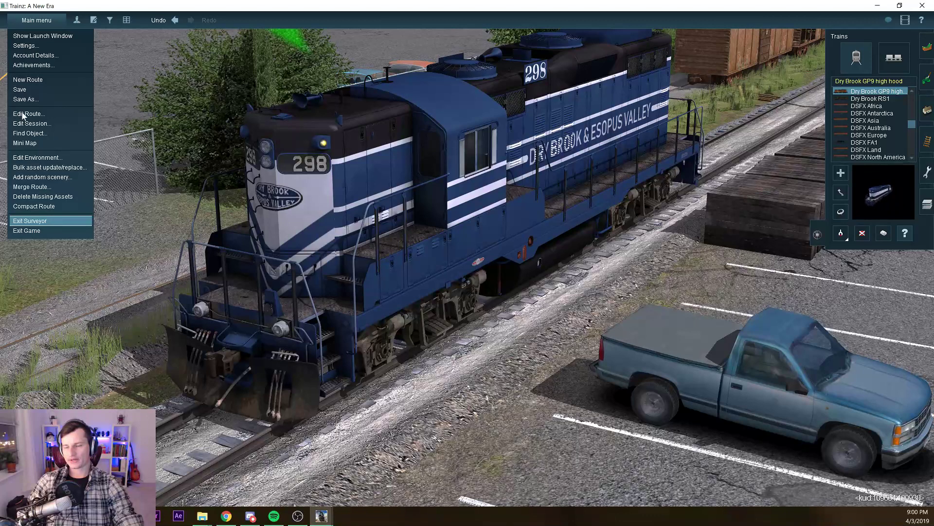
click(30, 221)
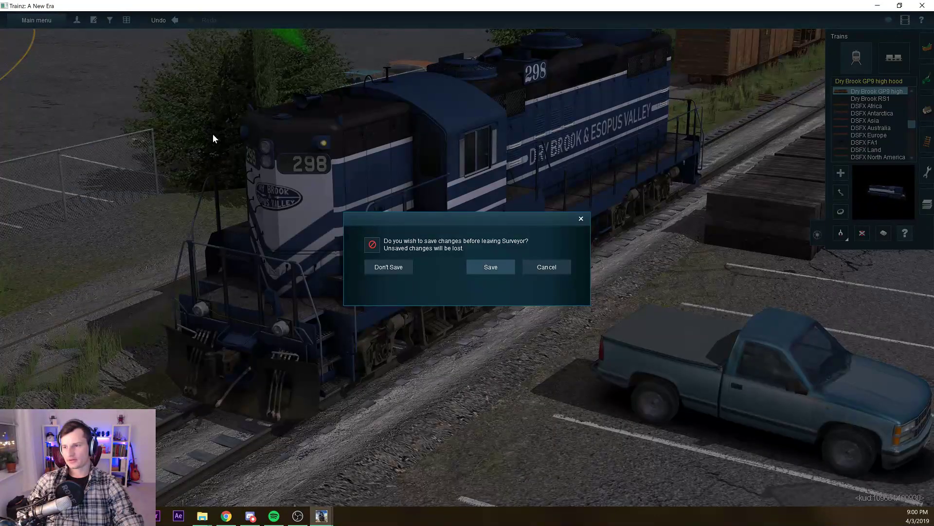
click(388, 267)
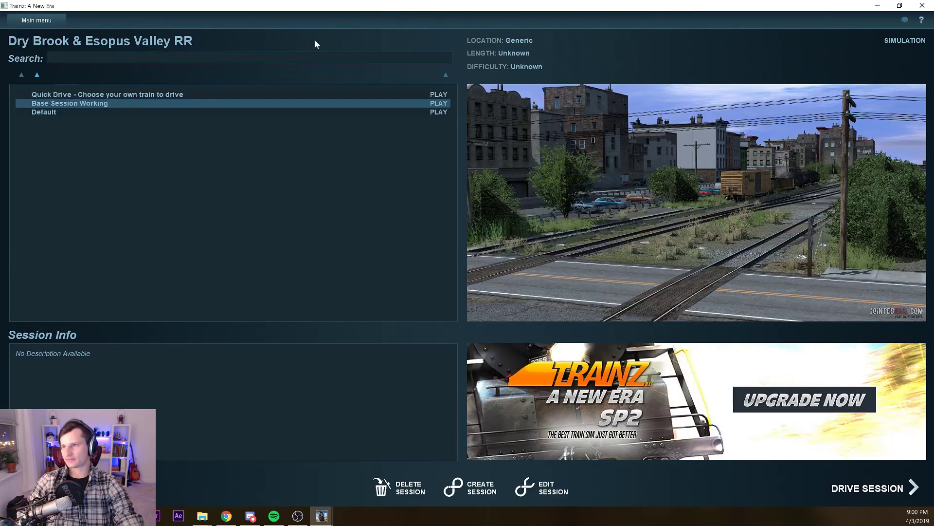
click(877, 5)
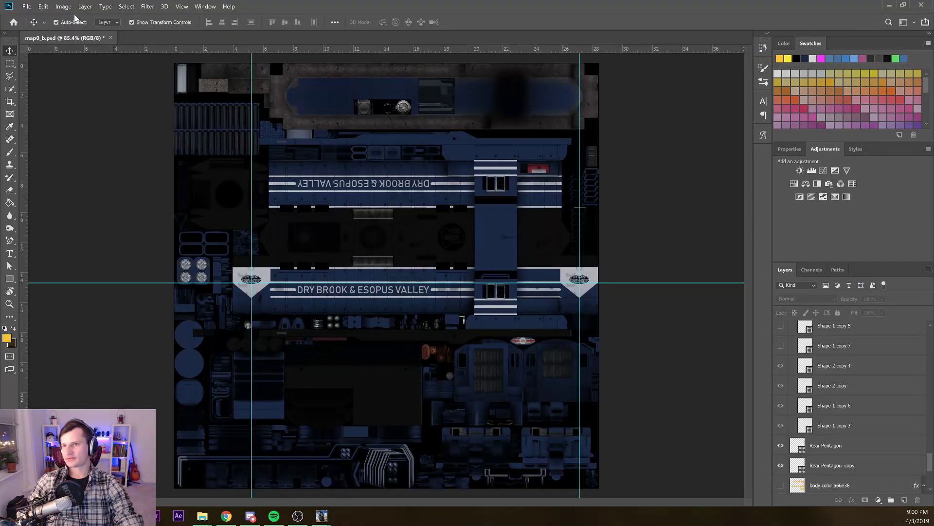
Open map0_a.psd in Photoshop, leaving its missing fonts unresolved
click(20, 7)
click(20, 6)
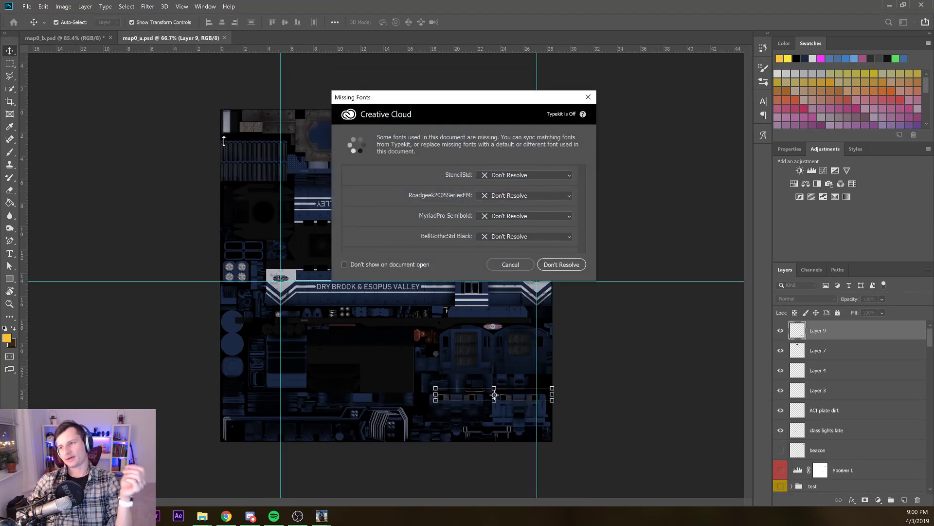
click(562, 264)
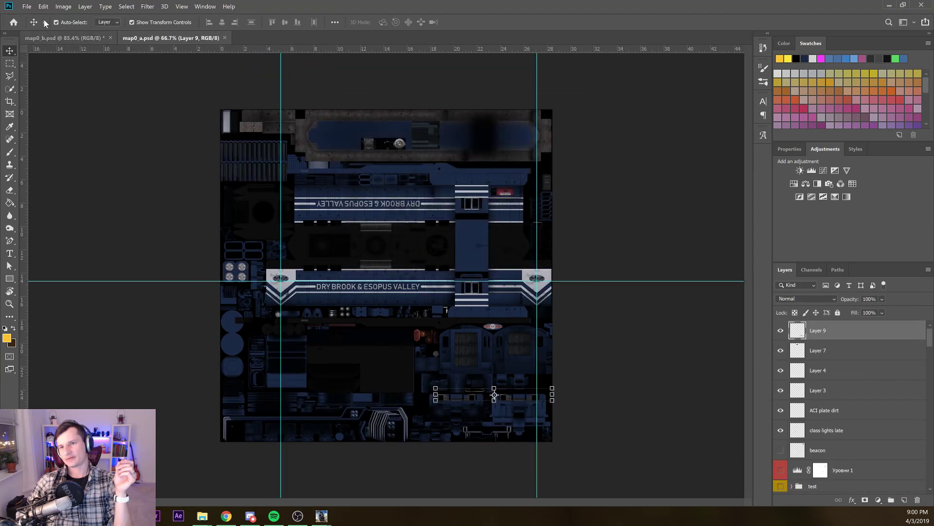
Compare the V-striped nose panel in map0_a.psd with the plain pentagon nose panel in map0_b.psd
click(77, 38)
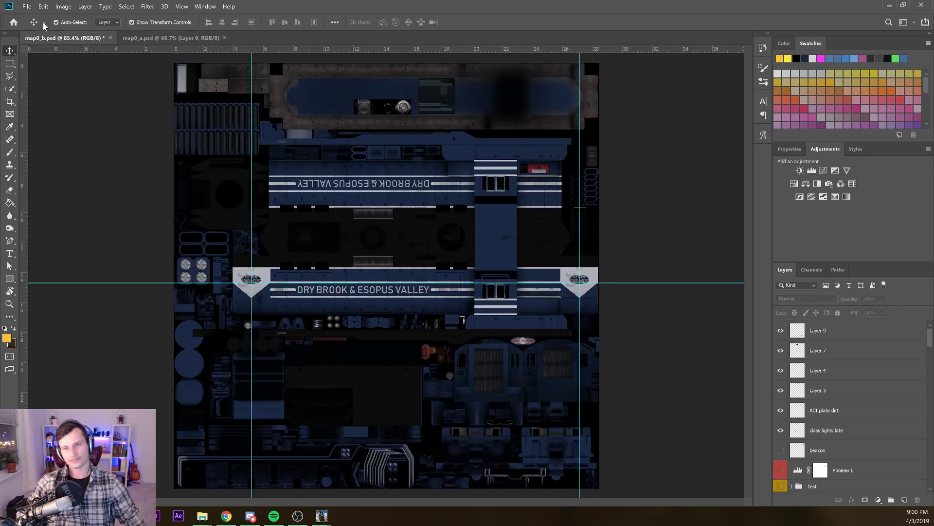
click(165, 38)
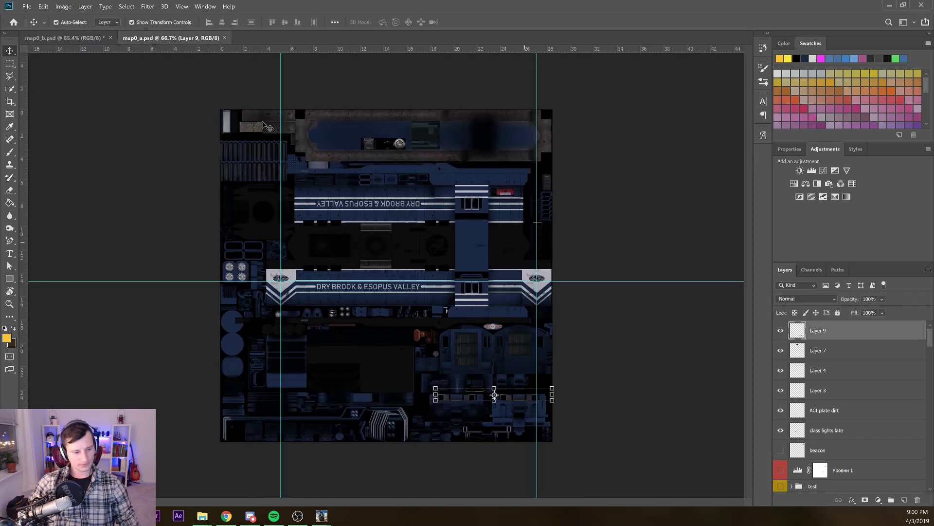
scroll(267, 138, up, 6)
scroll(312, 155, up, 8)
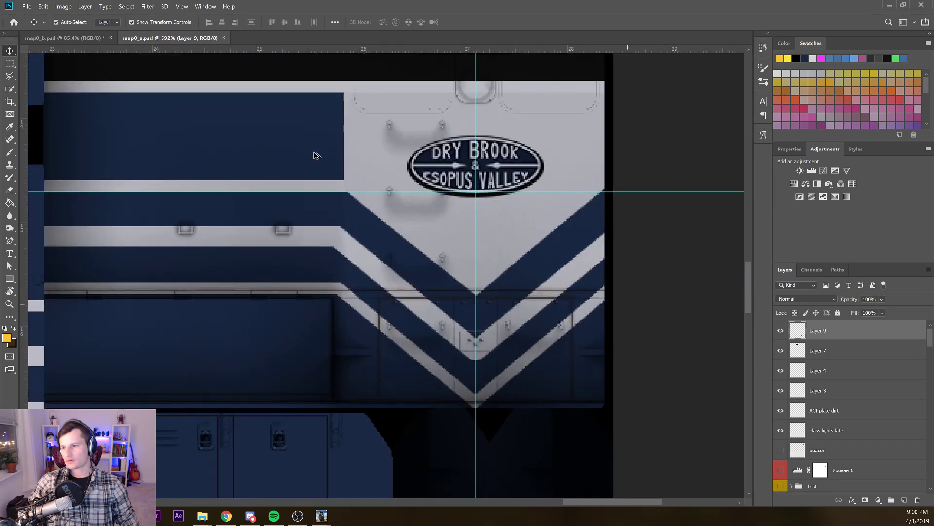
scroll(313, 152, down, 2)
click(74, 37)
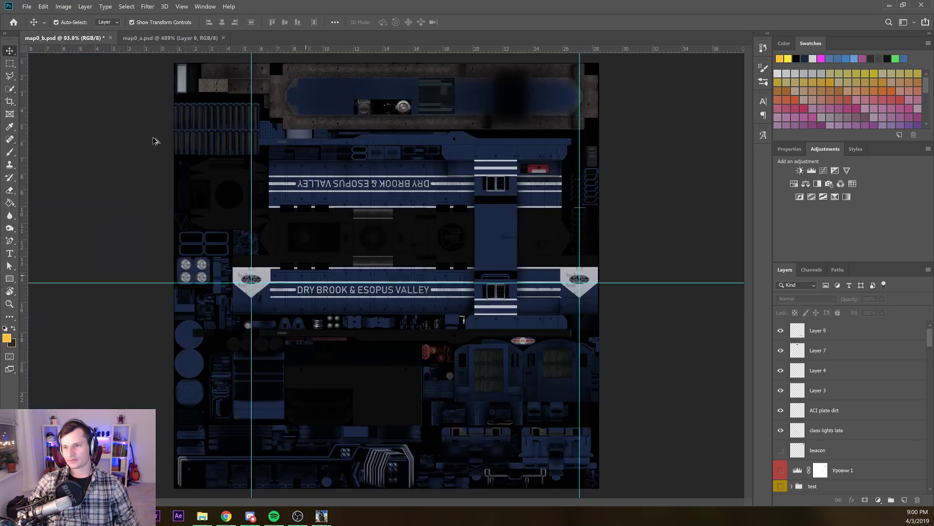
scroll(154, 141, up, 6)
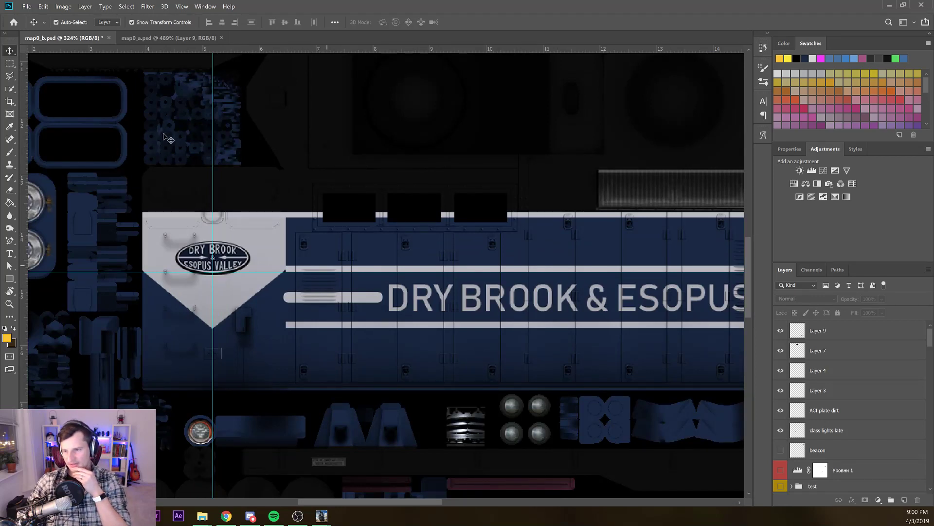
drag(212, 260, 23, 257)
drag(164, 271, 200, 11)
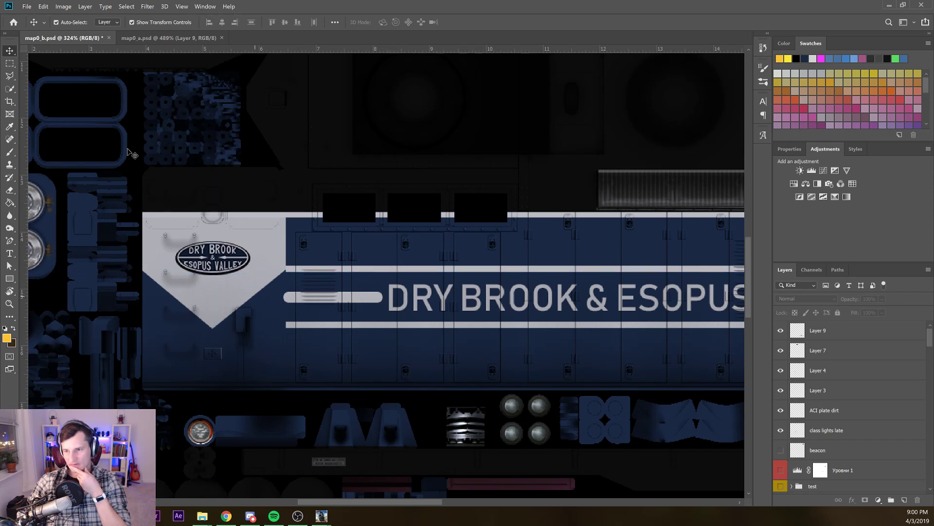
Duplicate the Rear Pentagon shape in map0_b.psd, offset it about 0.347 in straight down, and activate the Eyedropper
click(236, 294)
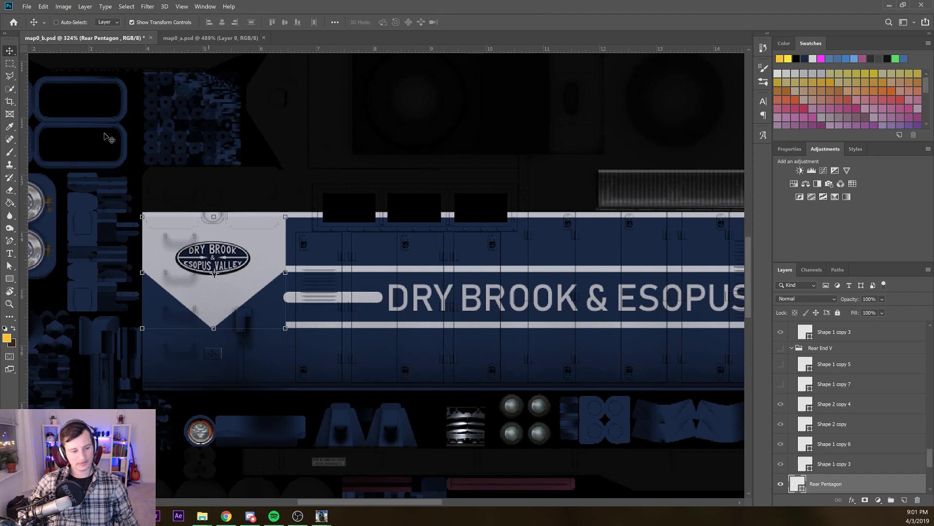
drag(235, 288, 237, 302)
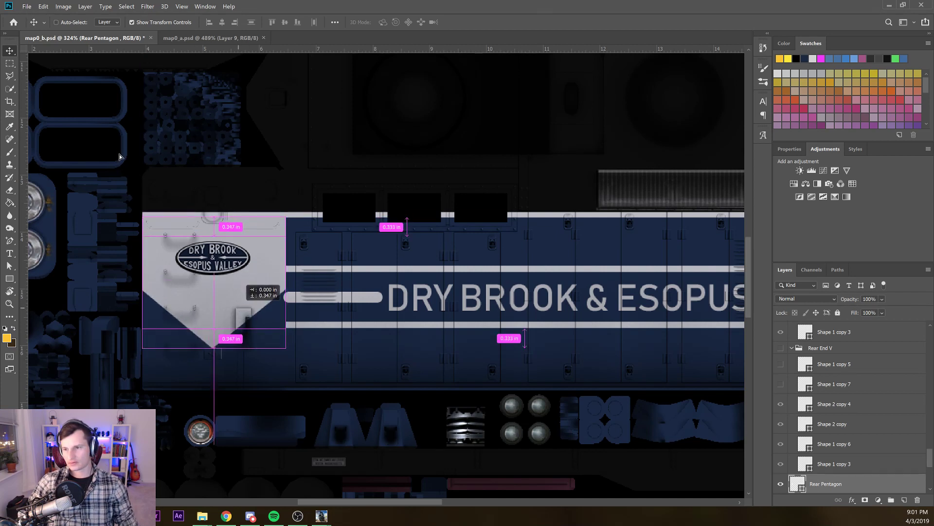
key(ctrl+j)
key(i)
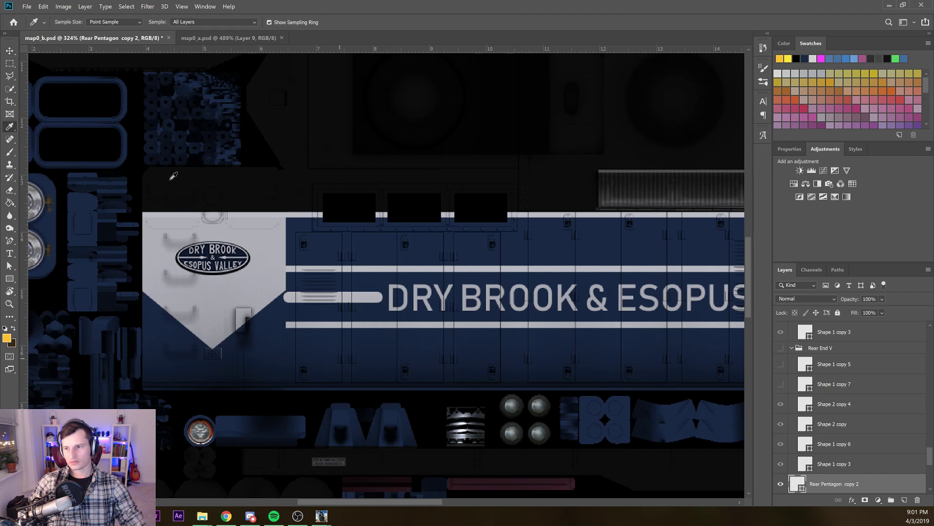
click(165, 177)
click(105, 160)
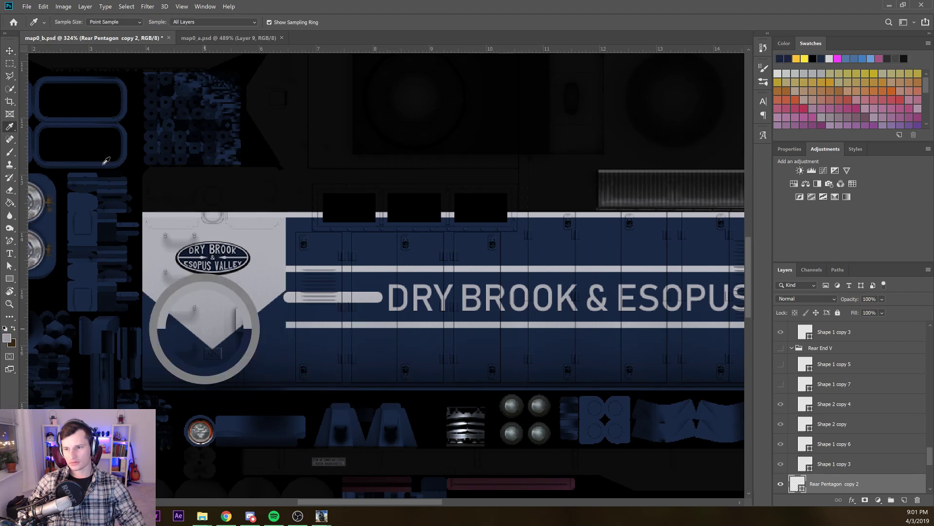
key(v)
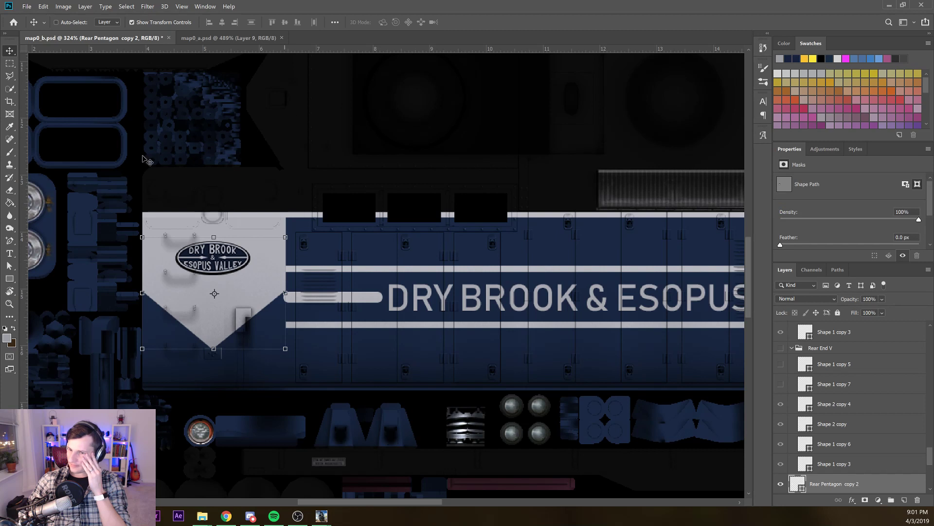
key(u)
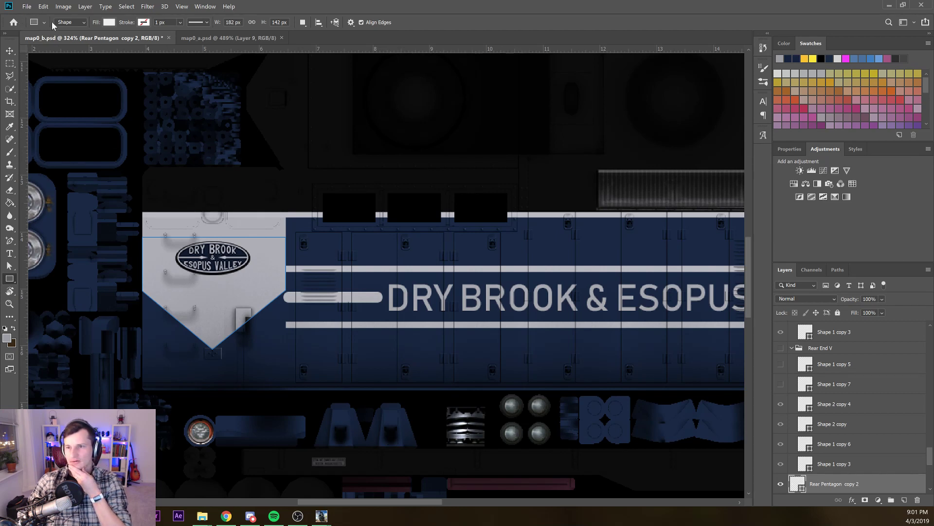
click(109, 22)
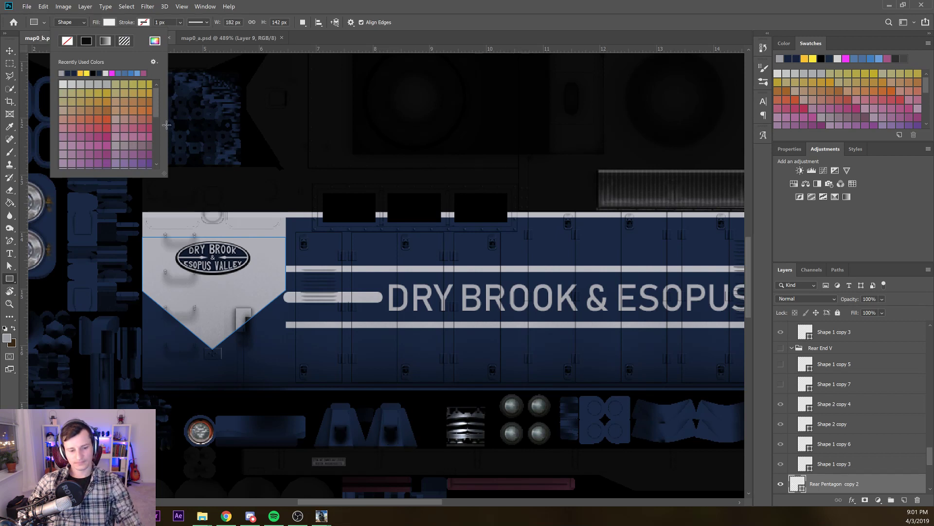
key(i)
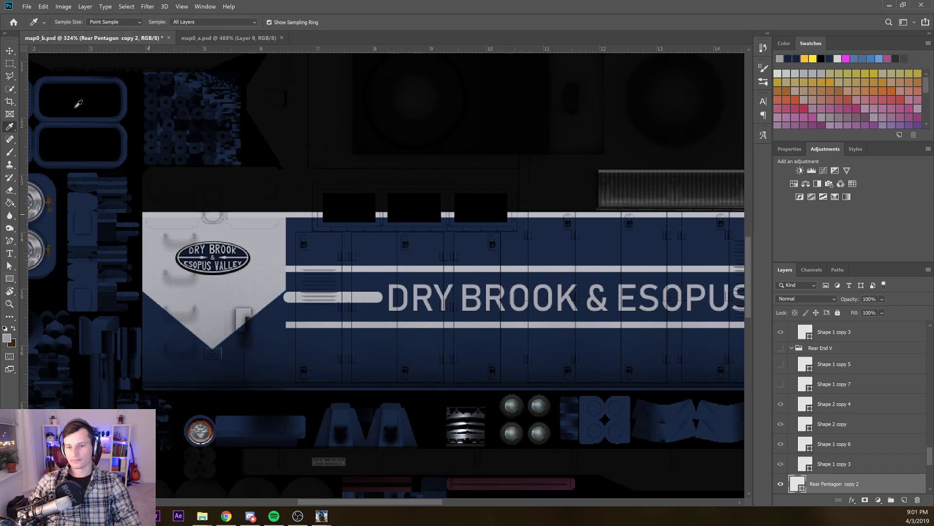
key(v)
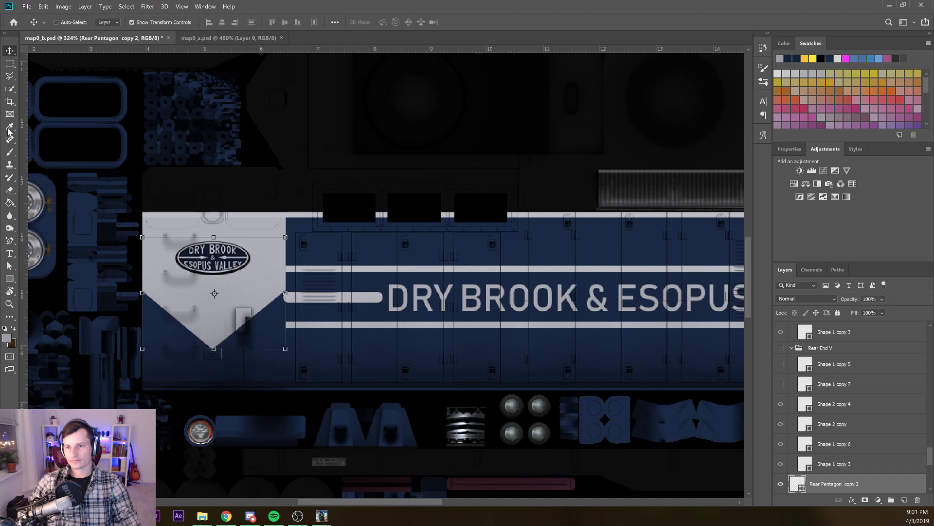
Try recently used and sampled dark and light blues as the fill of the Rear Pentagon copy 2 shape
key(u)
click(110, 21)
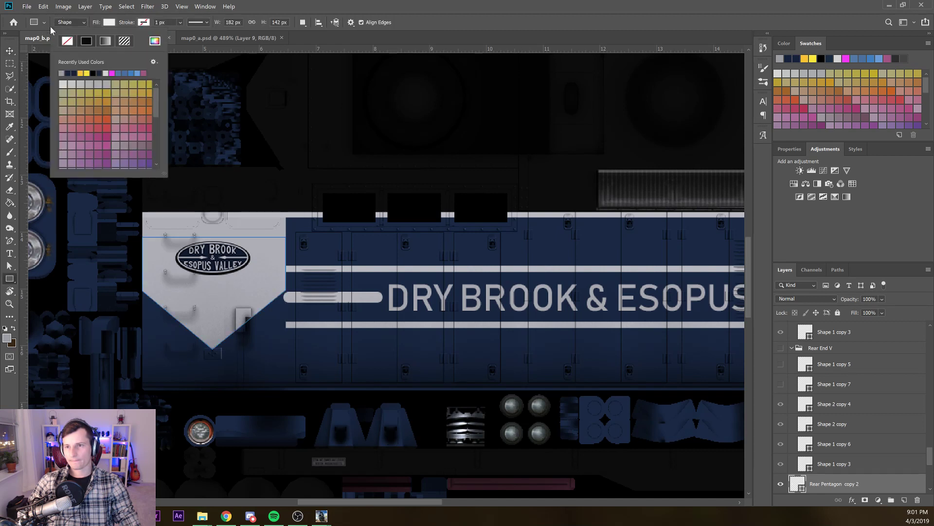
click(68, 74)
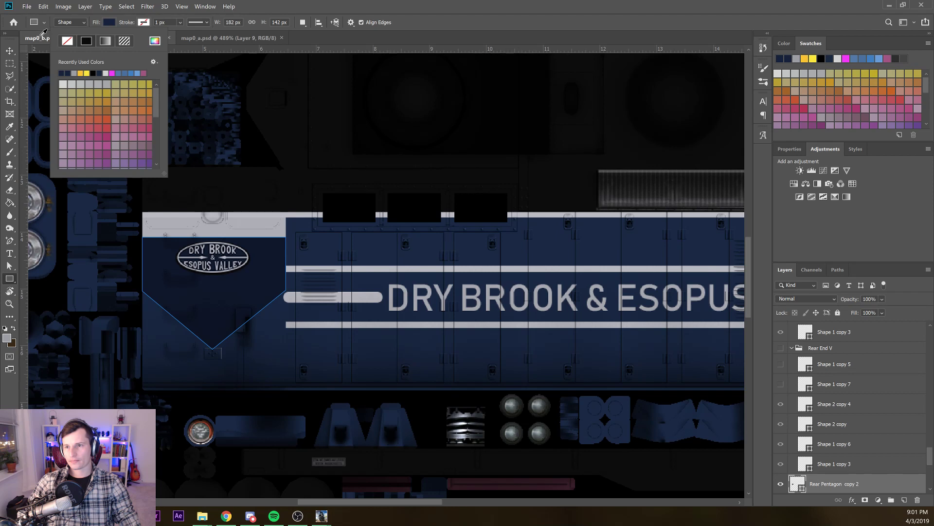
click(51, 35)
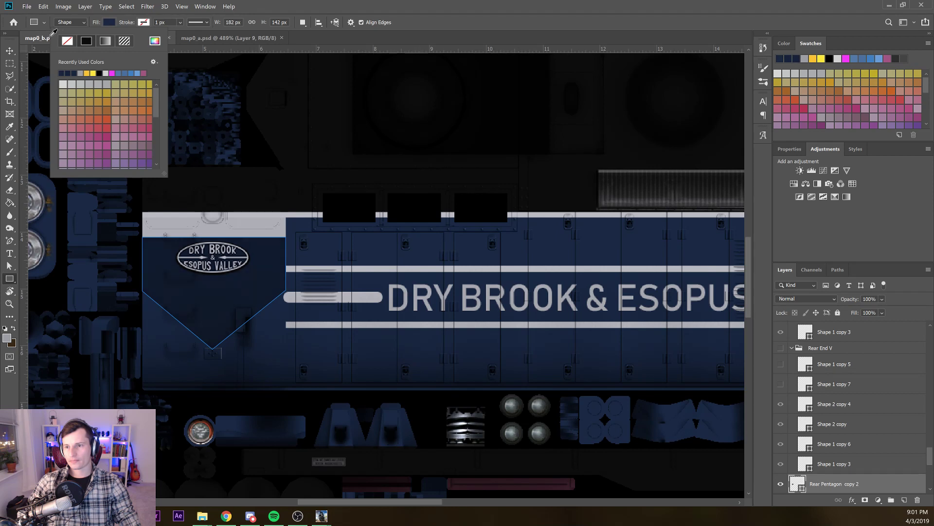
click(63, 33)
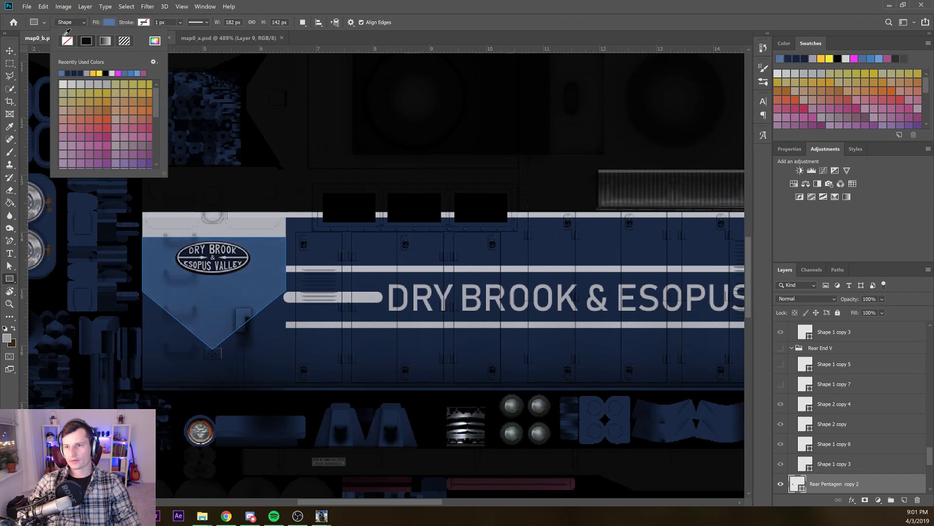
click(70, 32)
click(72, 32)
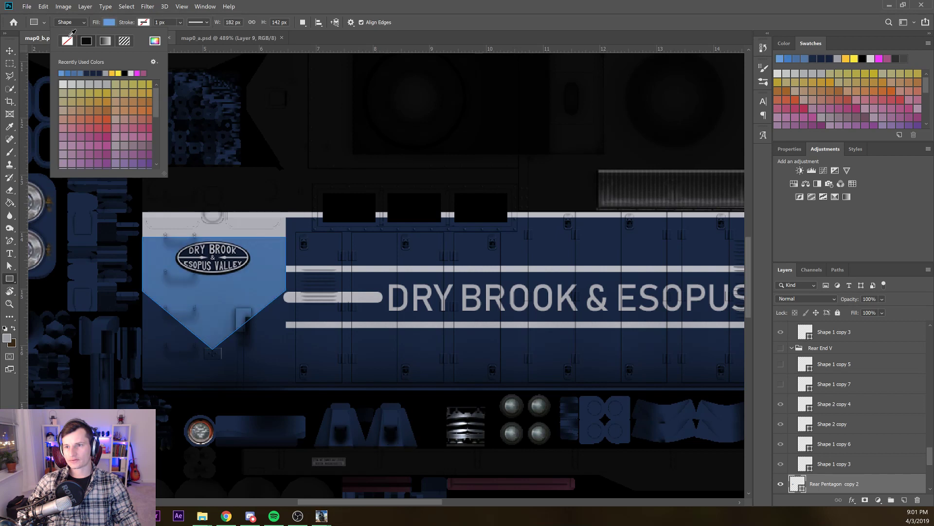
click(170, 121)
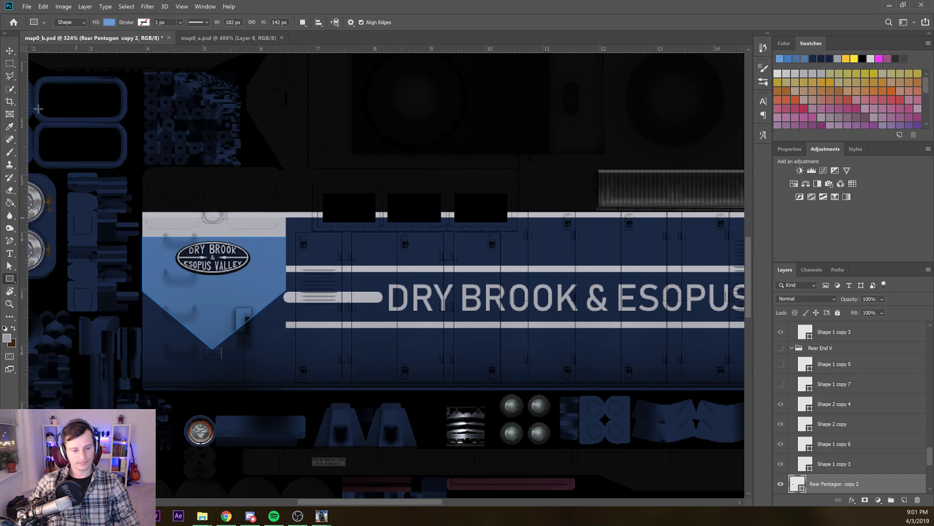
Sample the dark blue body colour as the foreground colour and copy its hex value, 192845
key(i)
click(165, 121)
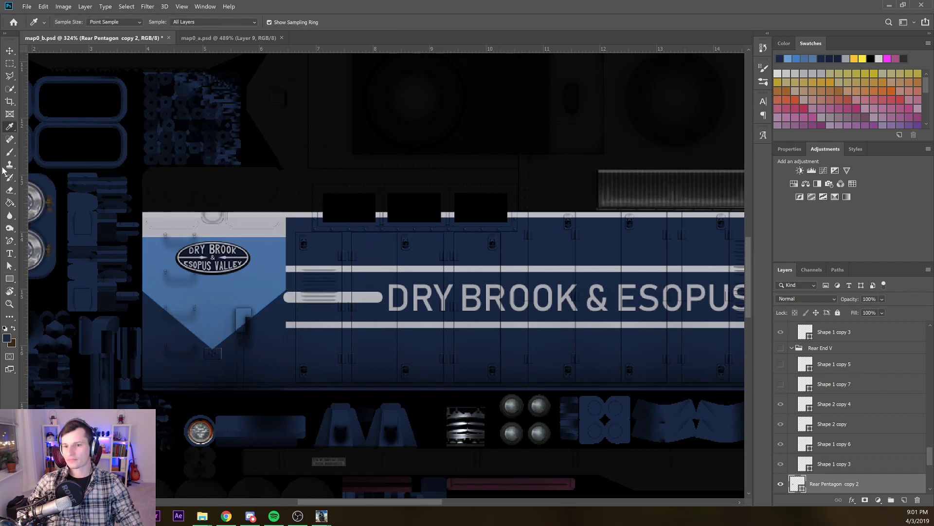
click(6, 338)
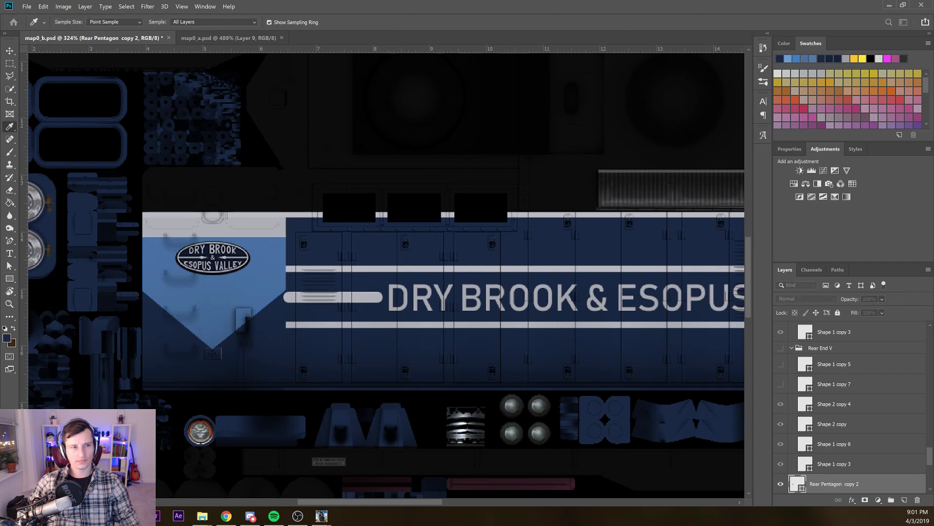
drag(0, 79, 468, 66)
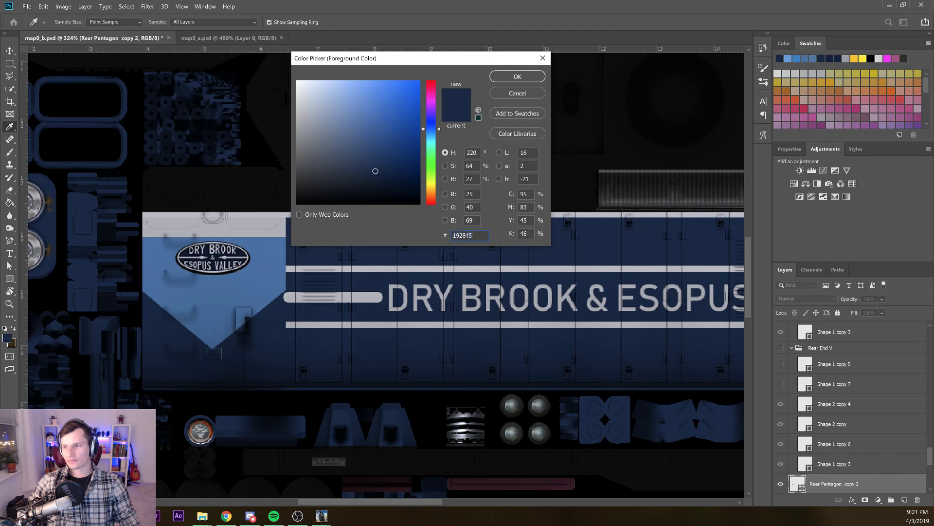
key(Return)
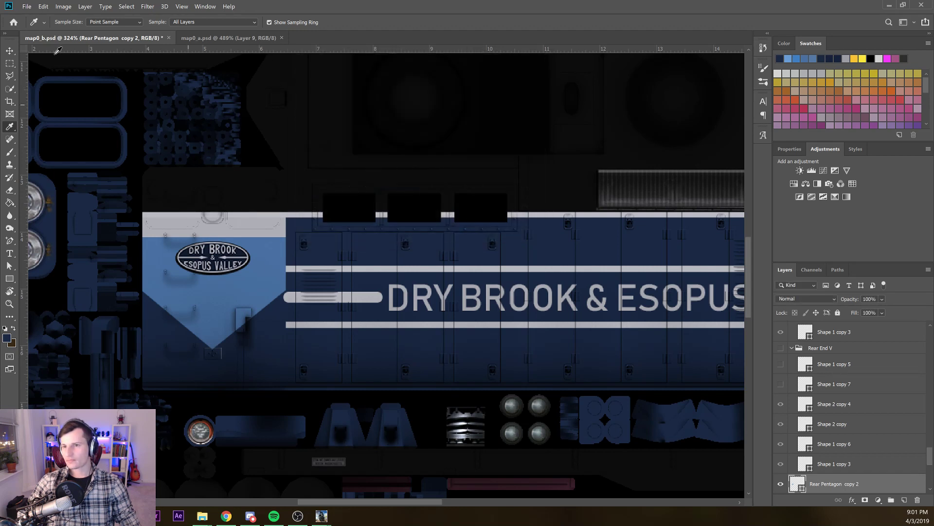
Set the fill of the Rear Pentagon copy 2 shape to the dark blue 192845
click(10, 278)
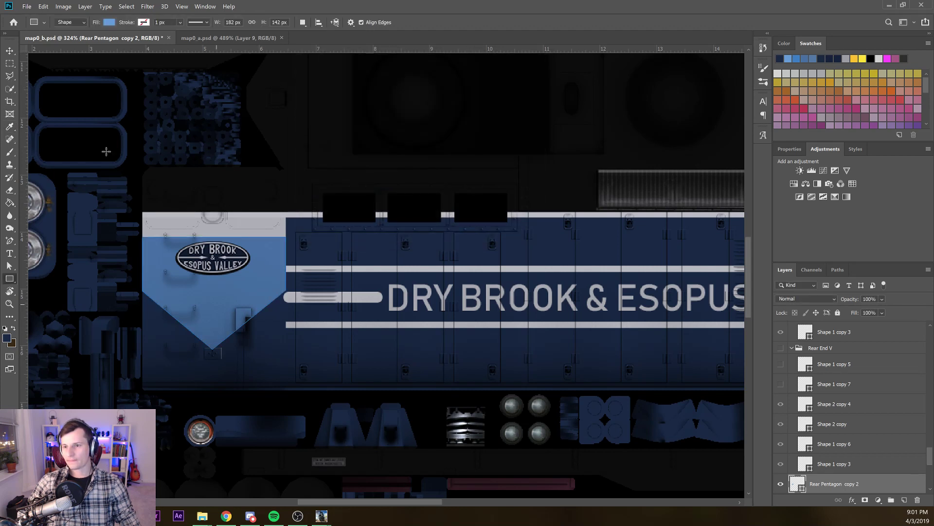
click(109, 23)
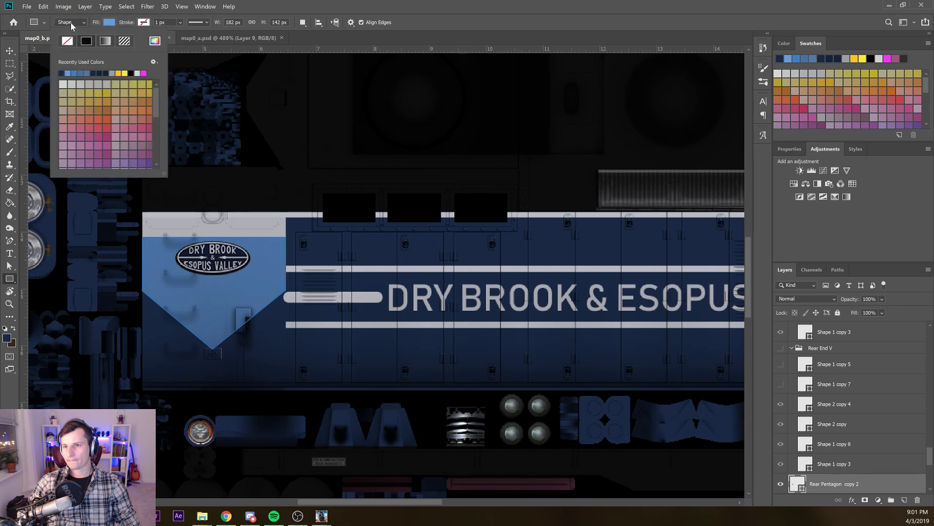
click(154, 40)
click(244, 102)
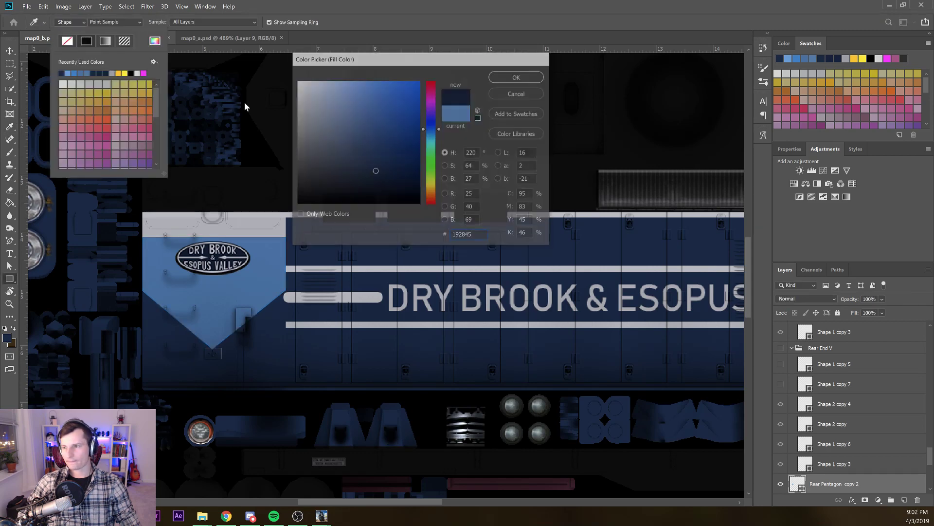
key(Return)
key(v)
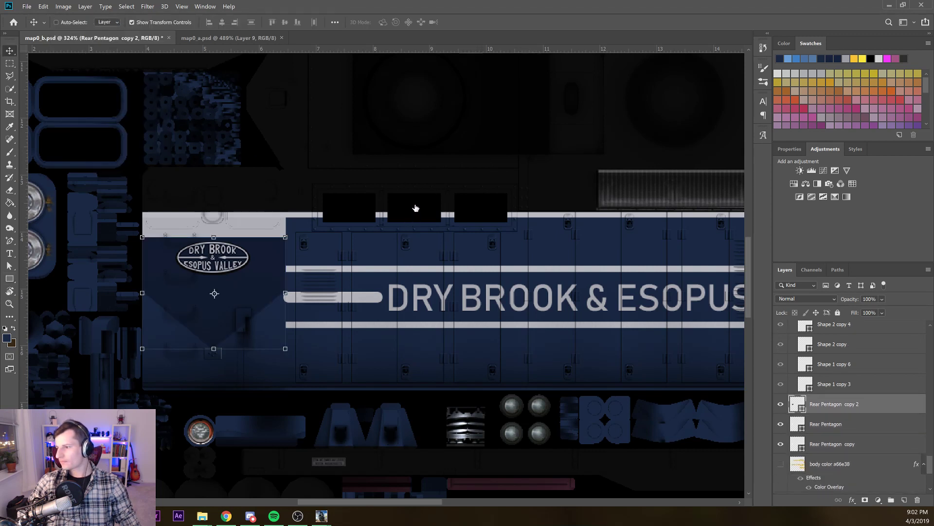
Place the dark blue pentagon beneath the Rear Pentagon layer and shift it straight down on the nose panel
key(ctrl+bracketleft)
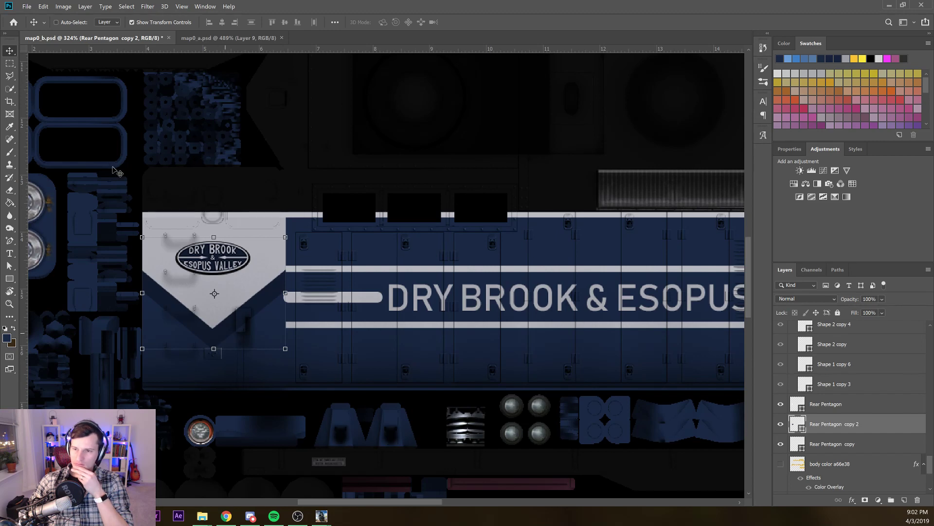
scroll(112, 173, up, 4)
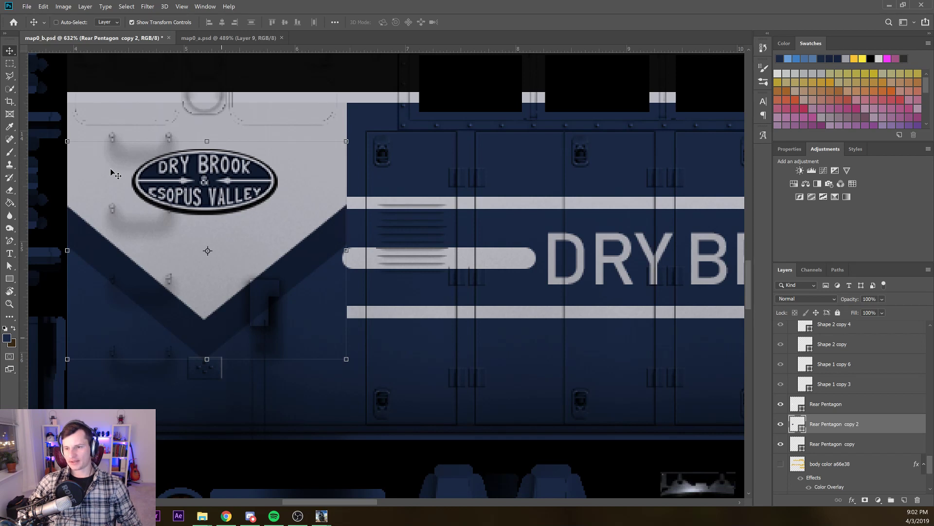
key(shift+Down)
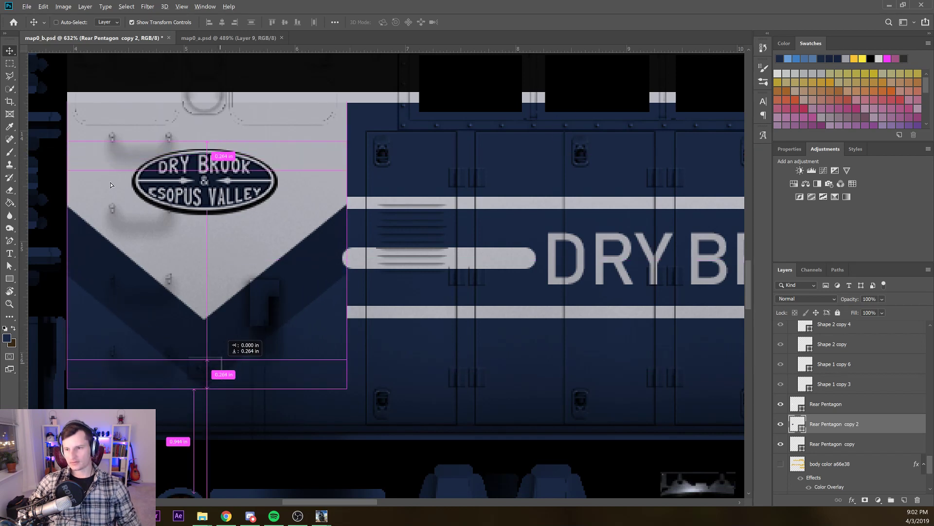
Duplicate the dark blue pentagon layer and sample the nose's light grey as the foreground colour
key(ctrl+j)
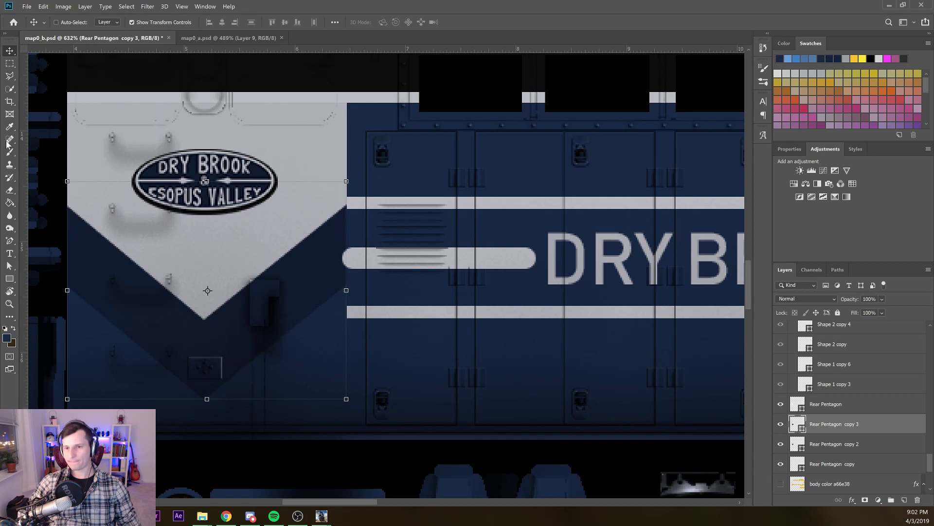
key(u)
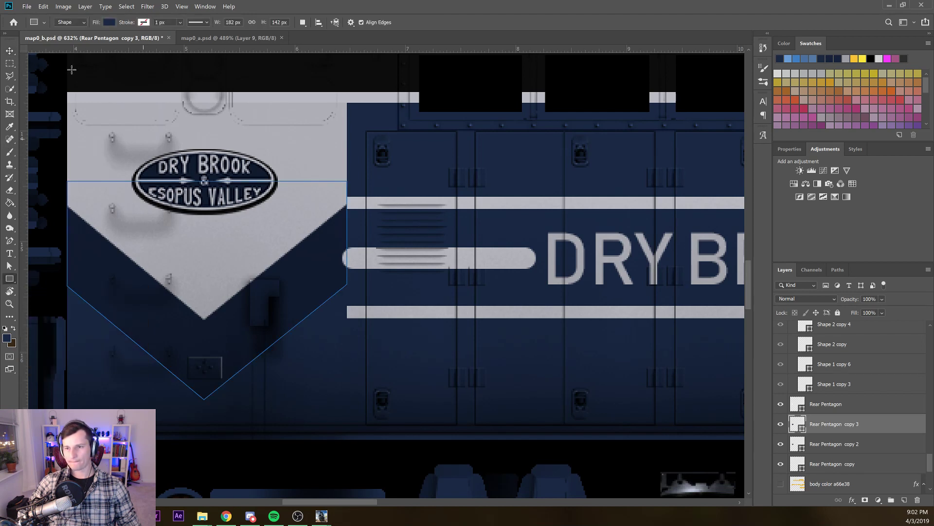
key(i)
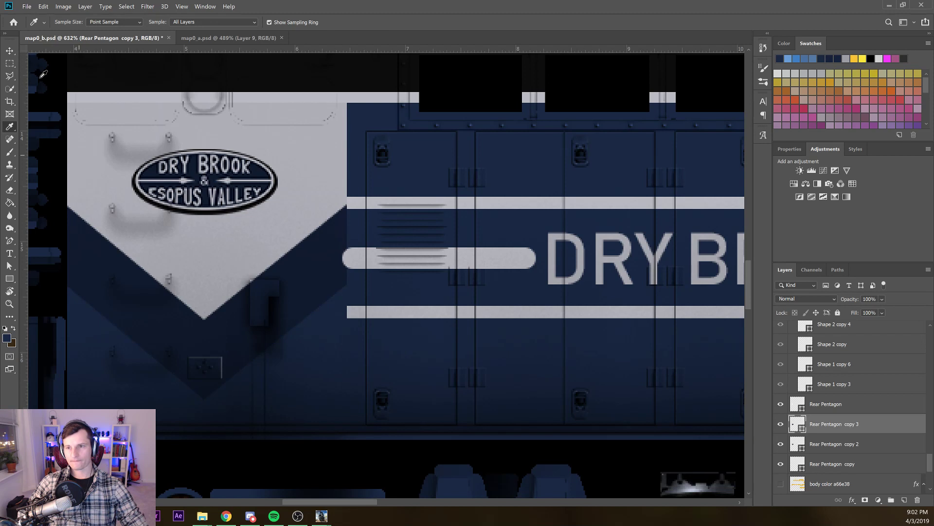
click(44, 75)
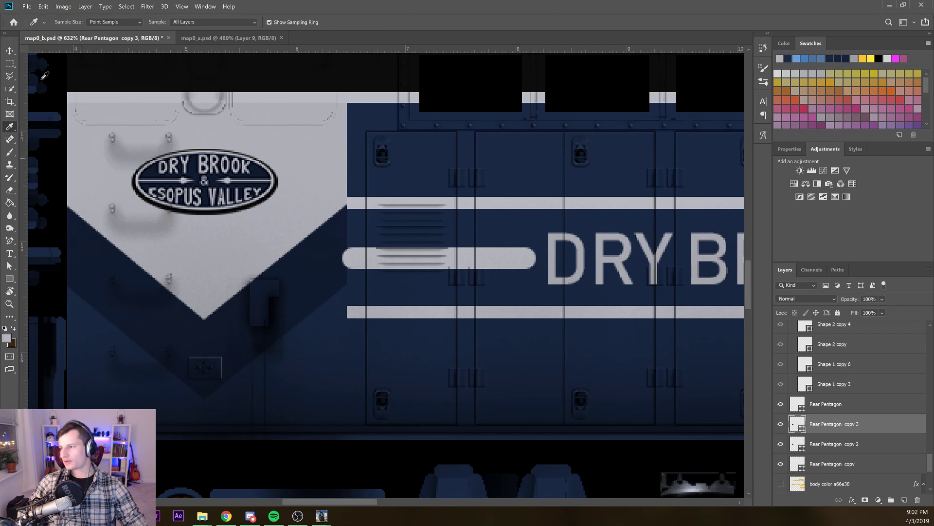
Turn on Auto-Select for the Move tool and select the Rear Pentagon copy 3 shape
key(alt+])
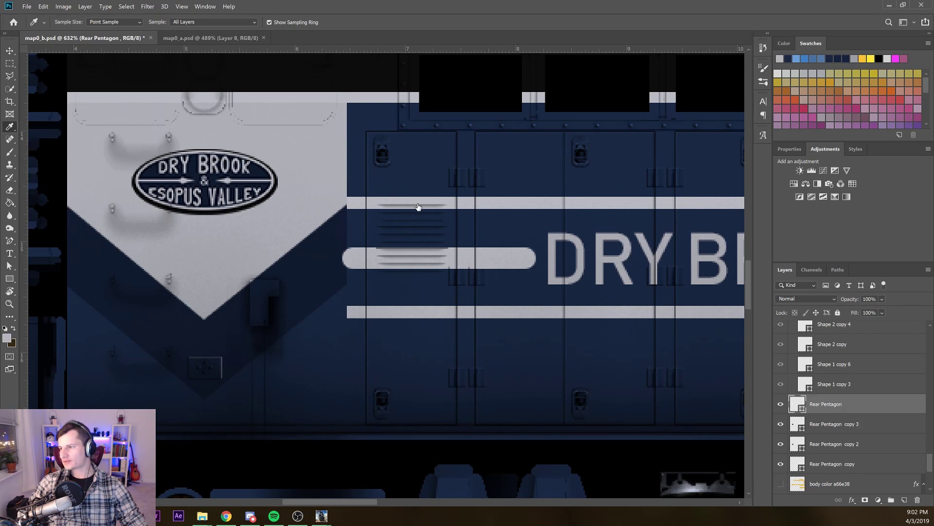
key(alt+[)
ctrl+click(422, 229)
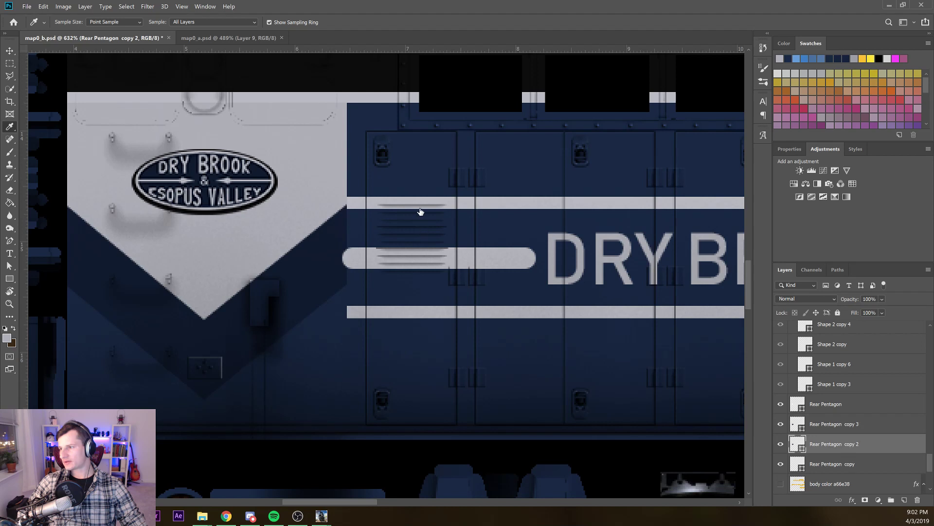
ctrl+click(419, 210)
ctrl+click(418, 209)
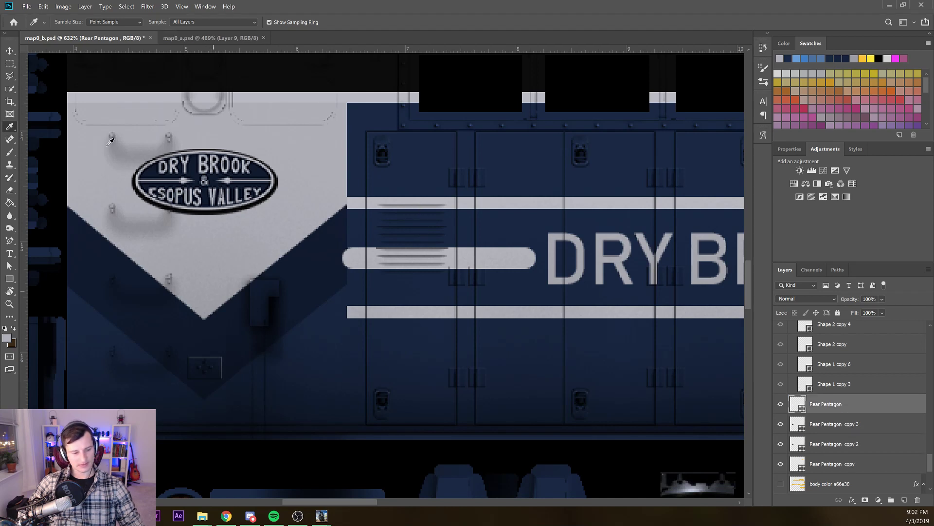
key(v)
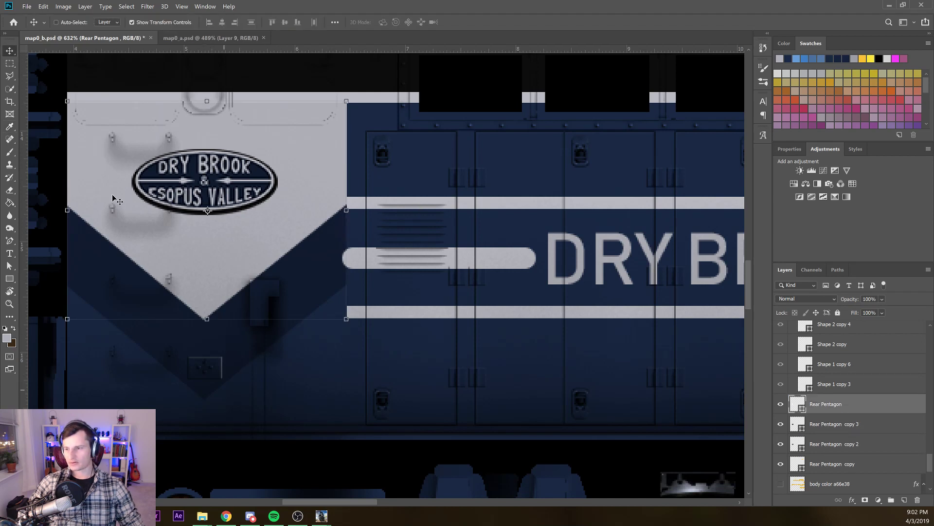
click(56, 22)
click(102, 186)
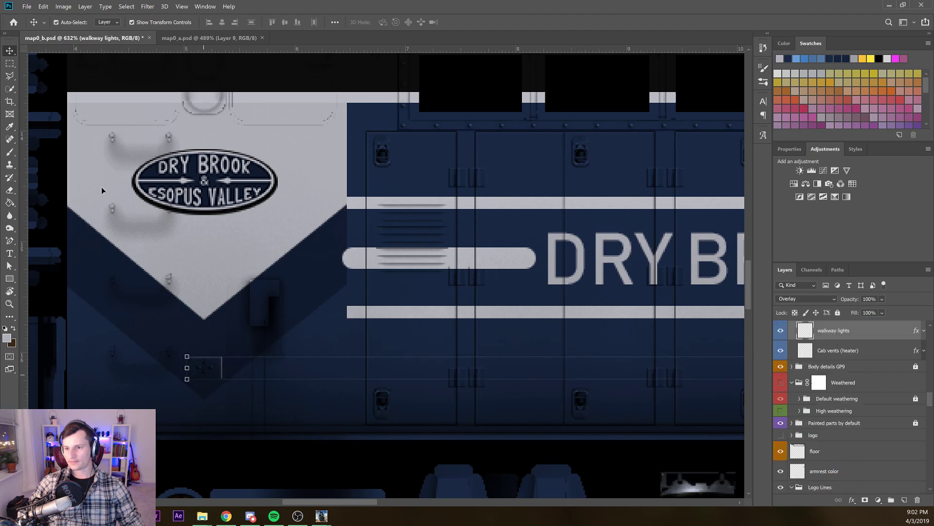
click(86, 180)
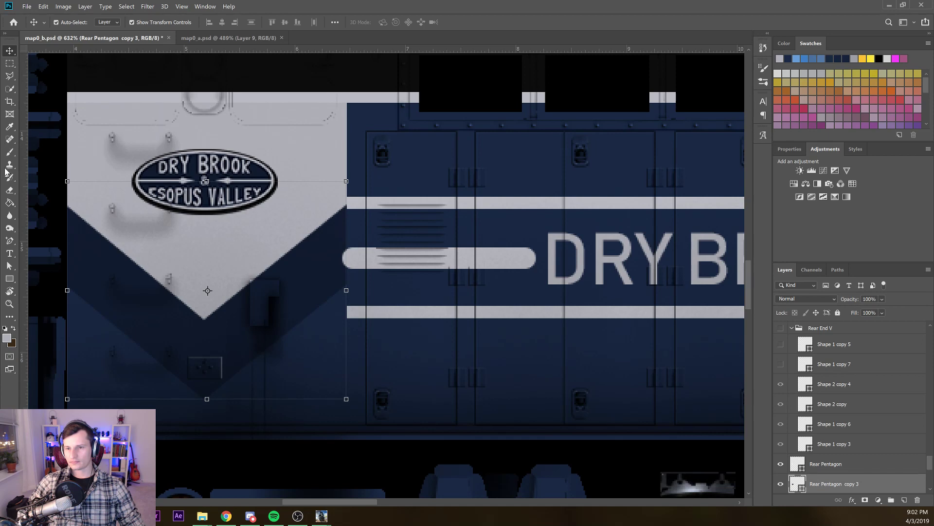
Copy the hex value of the sampled light grey foreground colour, b0b0b9
click(7, 337)
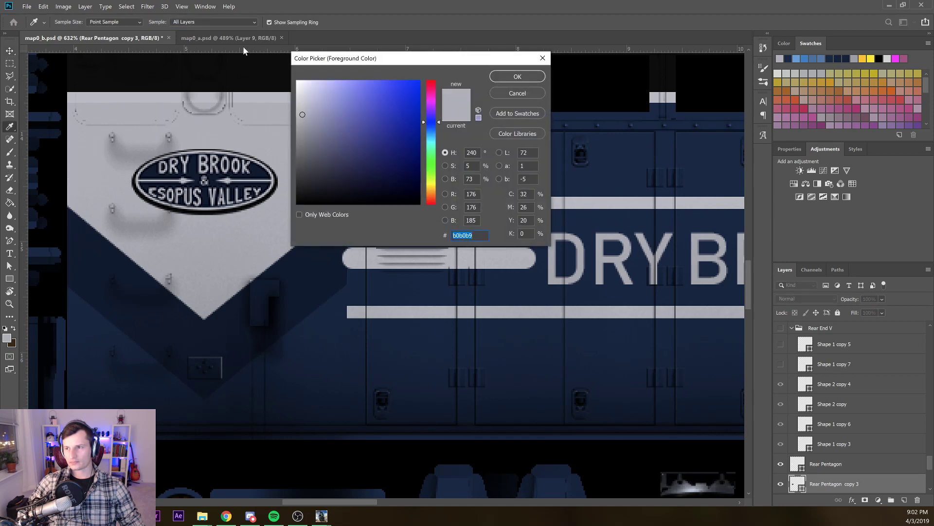
key(Return)
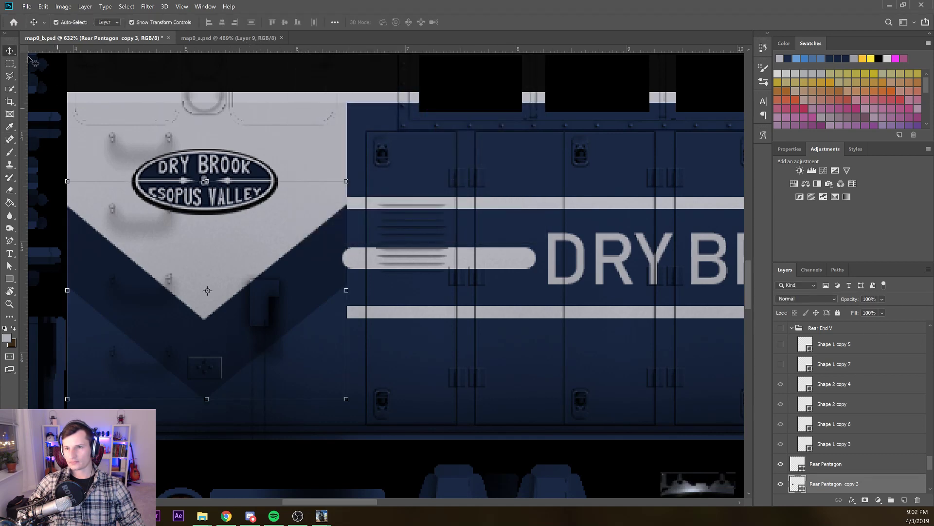
key(u)
click(6, 338)
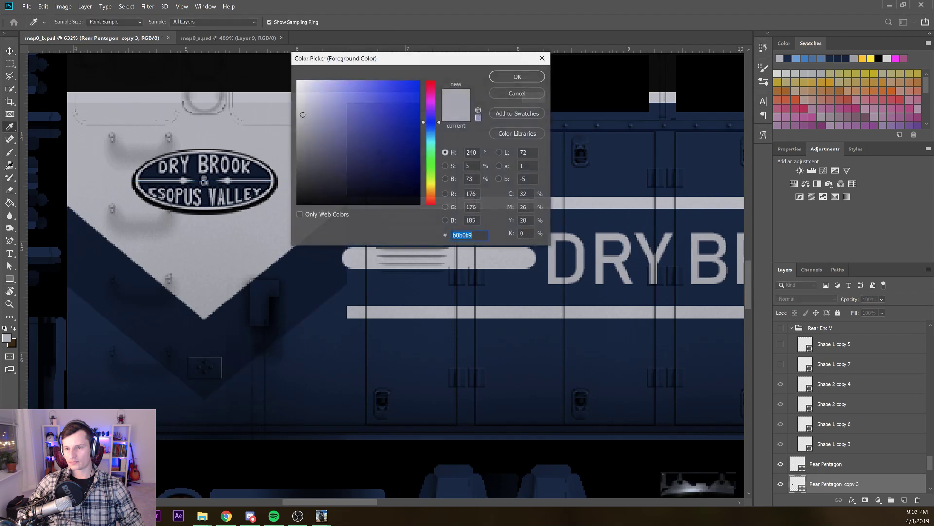
key(Return)
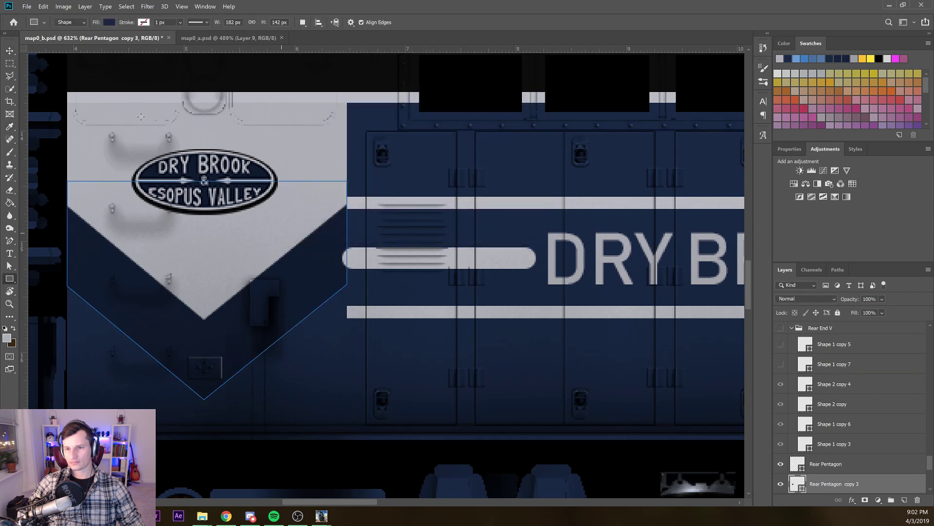
key(v)
drag(109, 157, 111, 193)
key(ctrl+z)
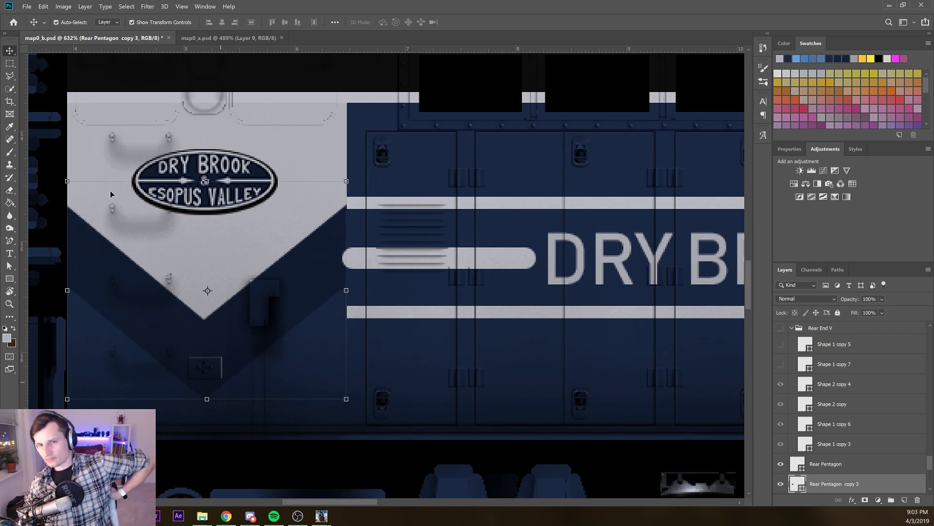
key(ctrl+comma)
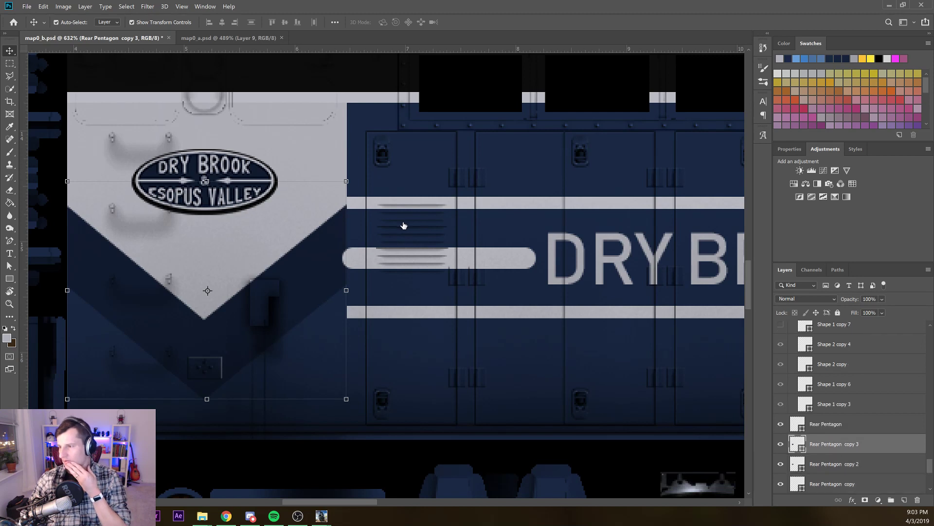
key(ctrl+comma)
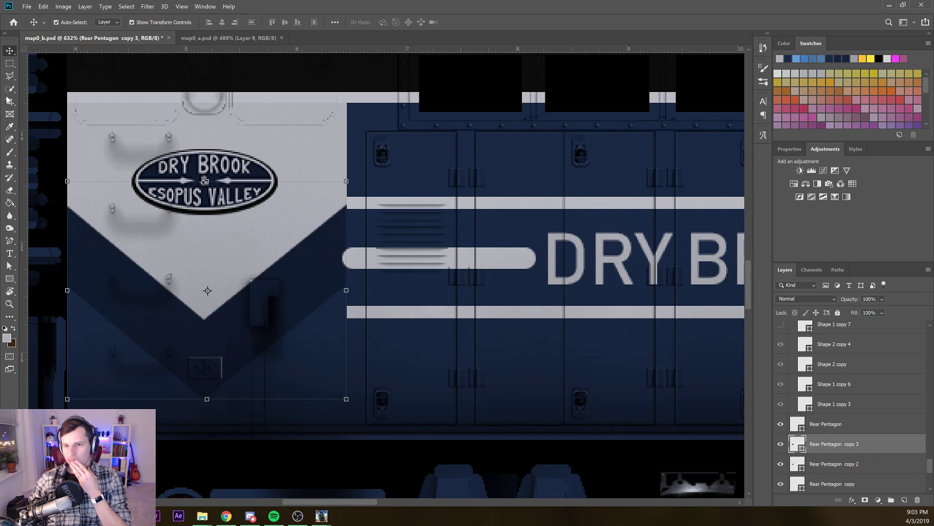
Fill the Rear Pentagon copy 3 shape with the sampled light grey and place its layer beneath Rear Pentagon copy 2
key(u)
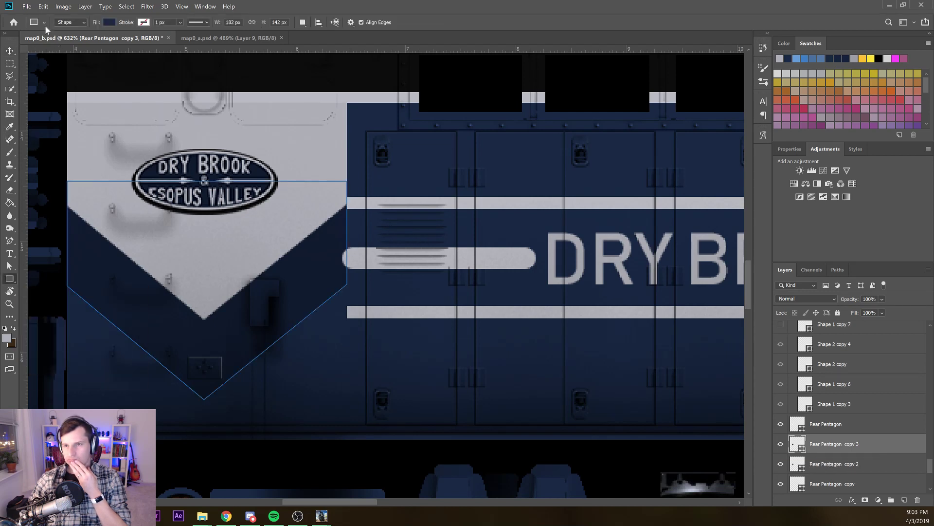
click(109, 23)
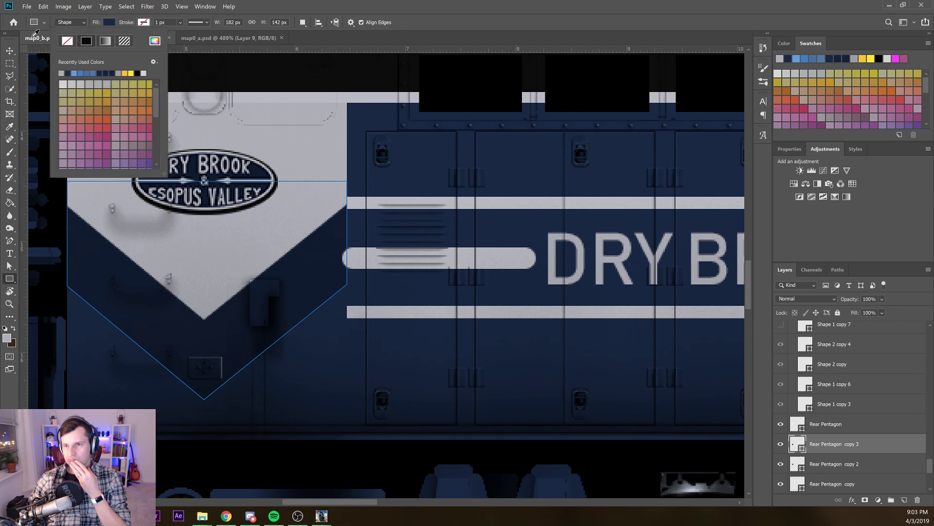
click(35, 33)
click(411, 228)
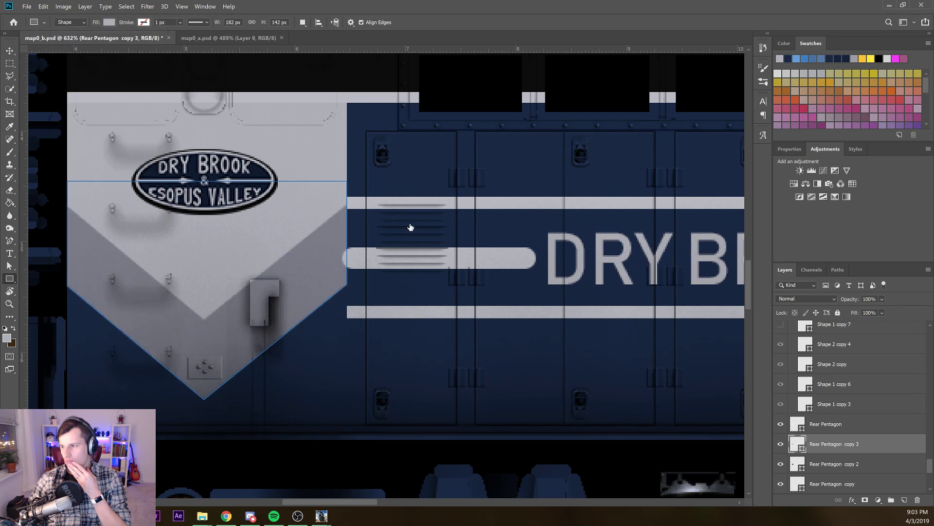
key(ctrl+bracketleft)
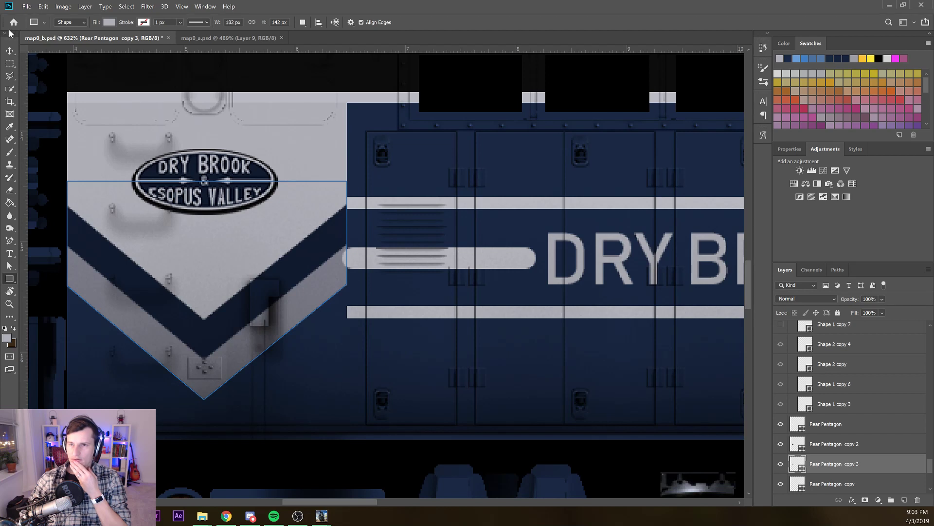
Nudge the Rear Pentagon shape down slightly on the nose panel
key(v)
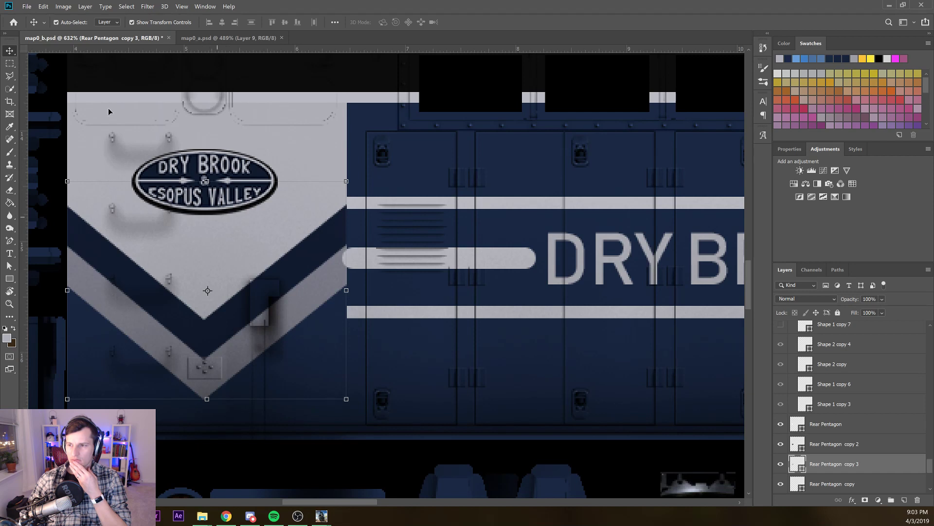
click(137, 73)
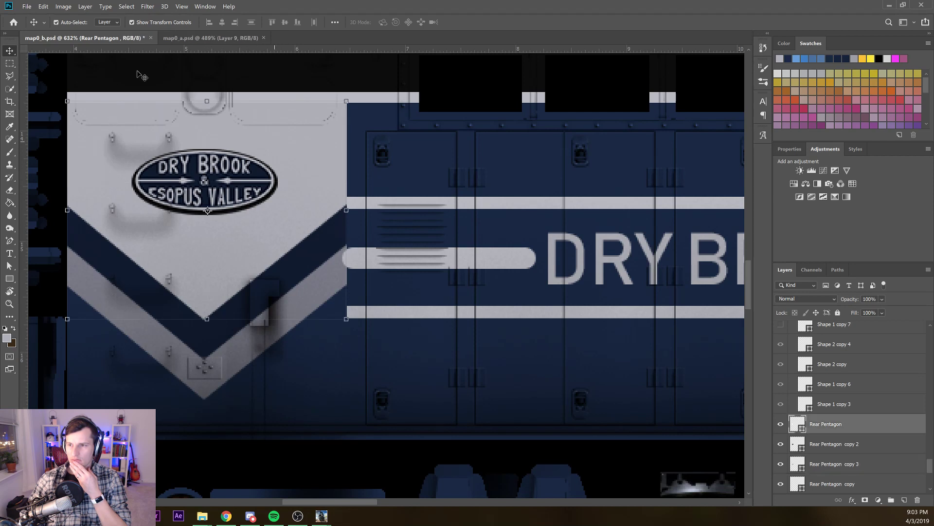
key(Down)
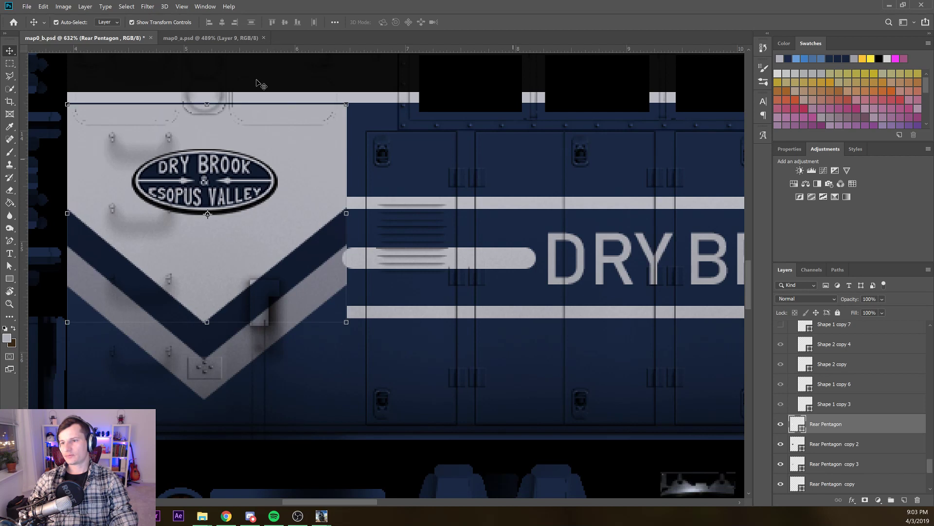
key(Down)
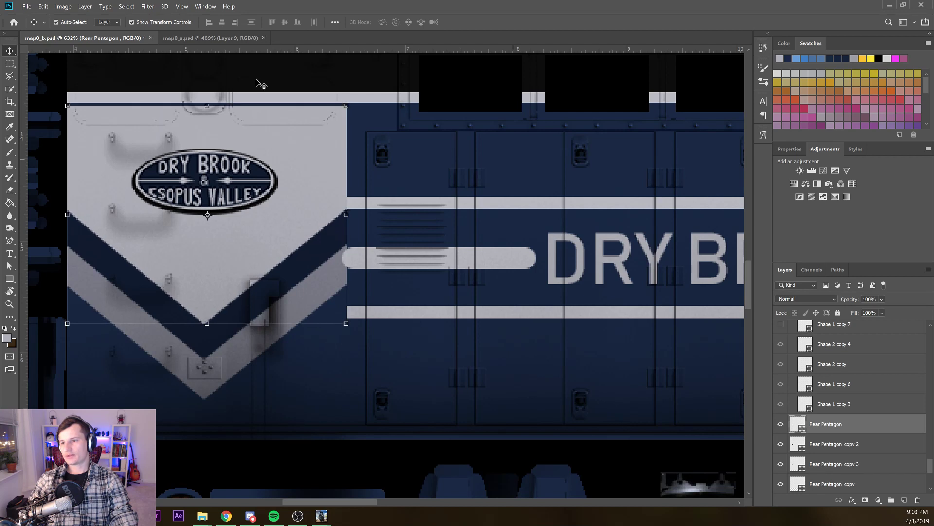
Nudge the Rear Pentagon copy 3 shape upward to narrow the light grey V stripe below the dark blue one
click(110, 187)
key(Up)
key(Up)
key(Up)
key(Up)
key(Up)
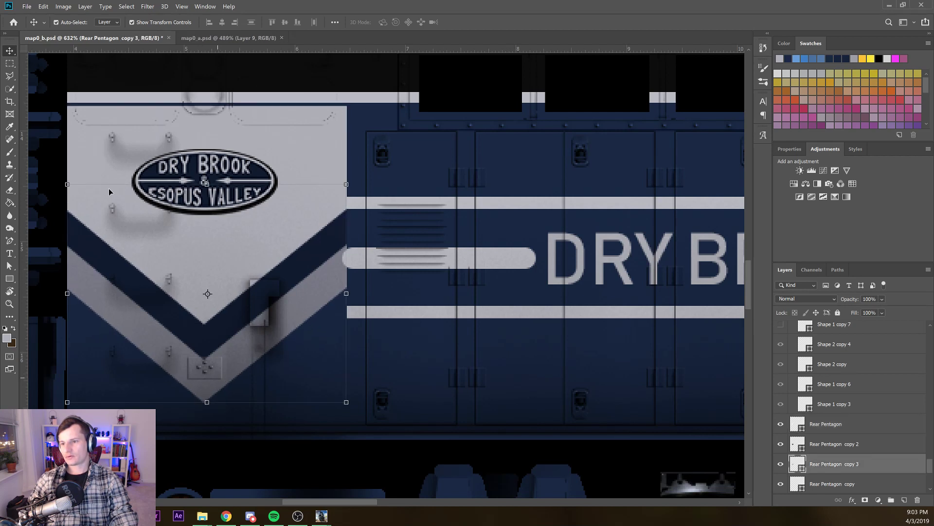
key(Up)
key(Up)
key(Up)
key(Up)
key(Up)
key(Up)
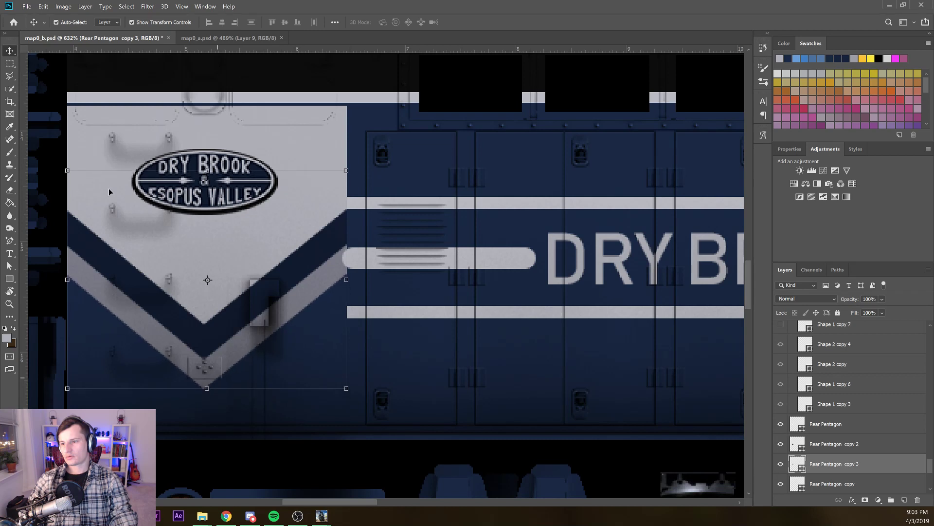
Nudge the dark blue Rear Pentagon copy 2 shape down slightly to adjust the widths of the V stripes
click(105, 168)
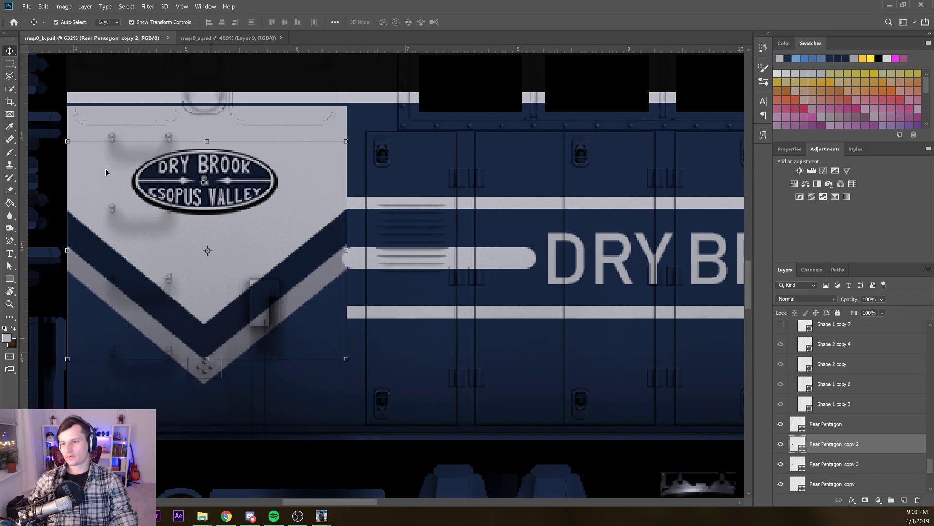
key(Up)
key(Up)
key(Up)
key(Up)
key(Up)
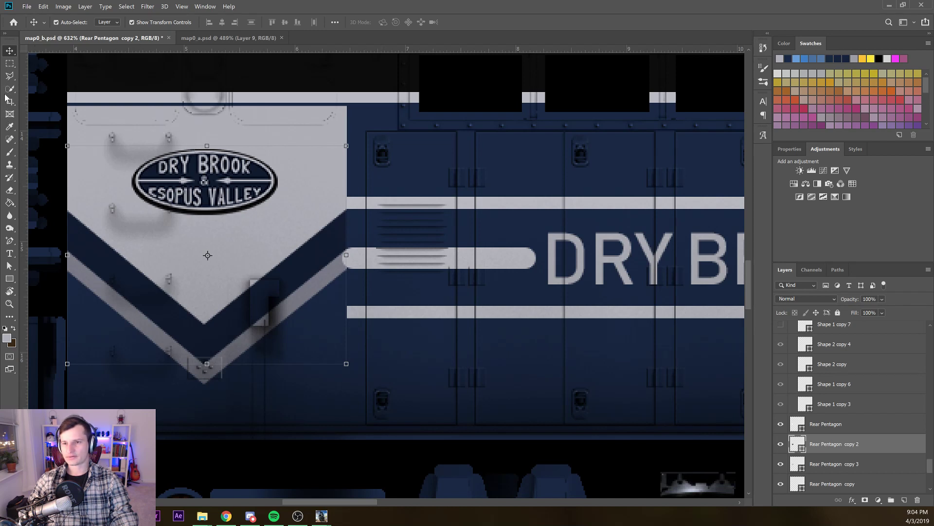
Set the fill colour of the dark blue Rear Pentagon copy 2 shape to 1d3157
key(u)
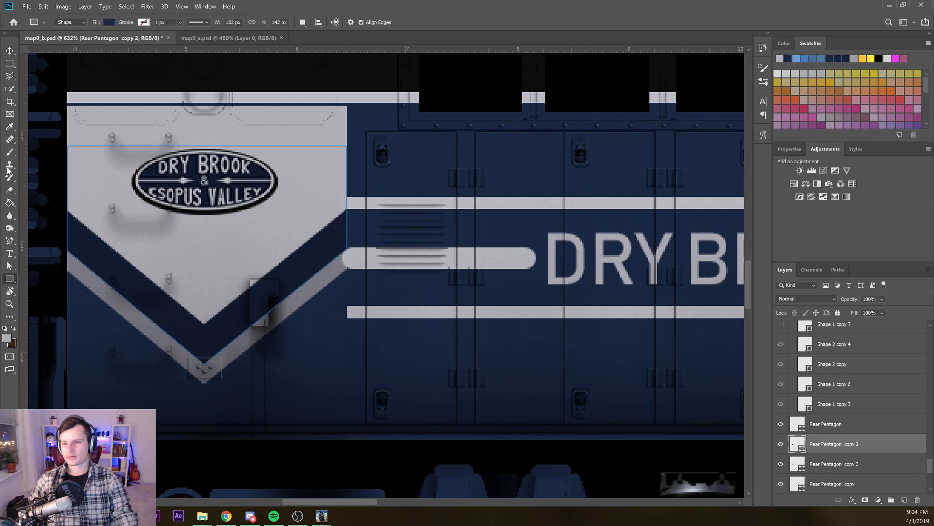
key(n)
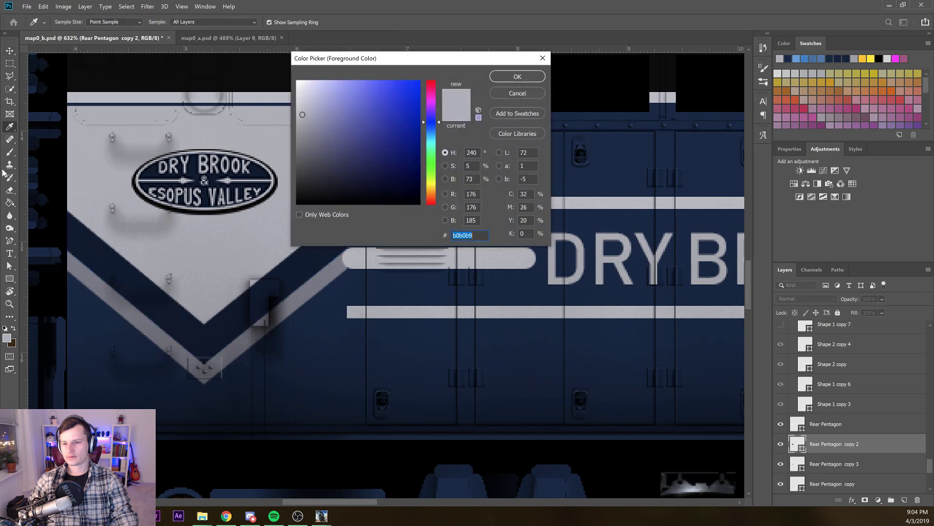
key(Escape)
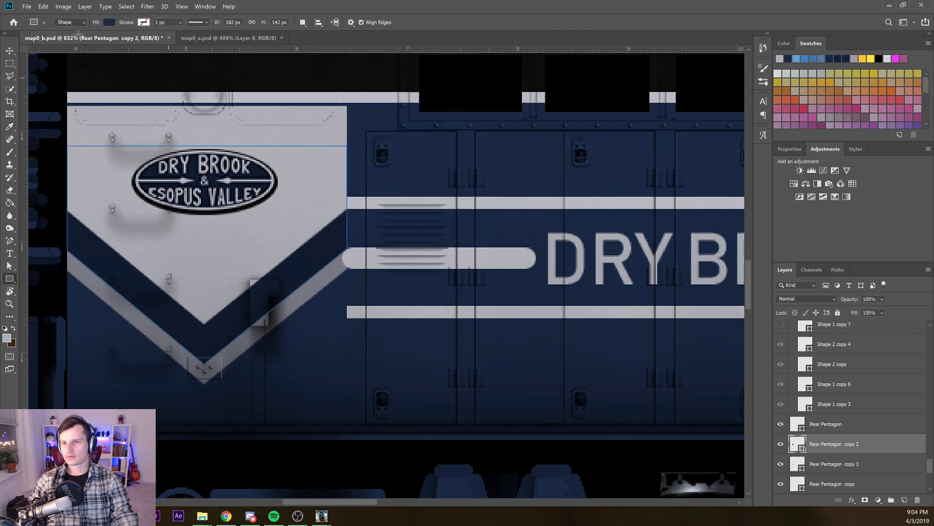
click(109, 23)
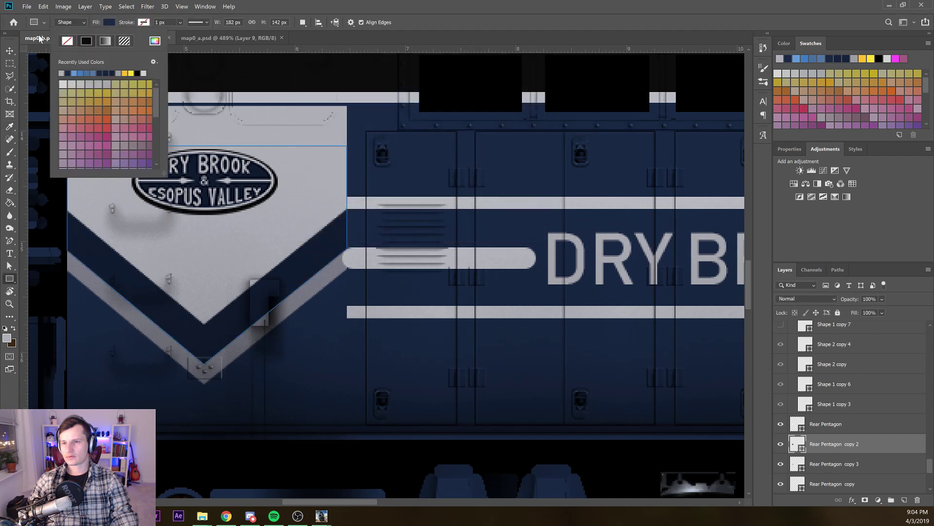
click(155, 41)
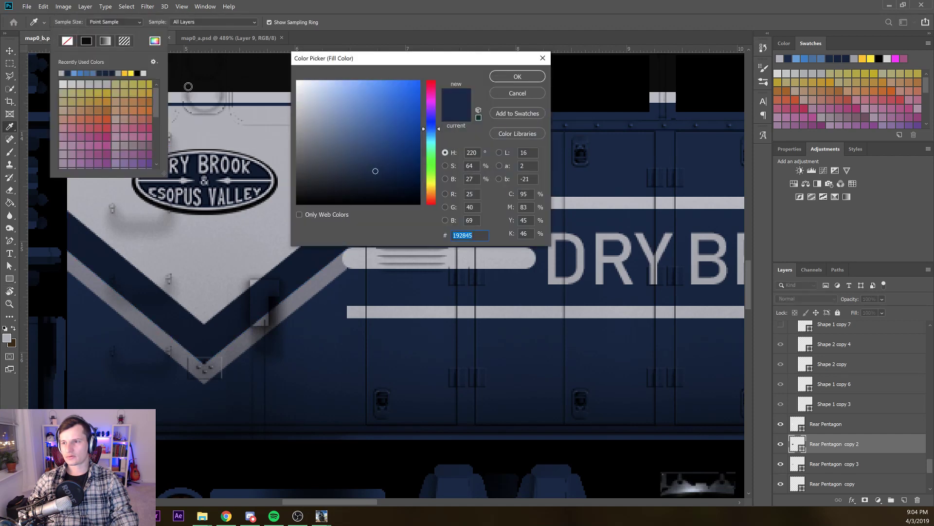
drag(188, 84, 190, 82)
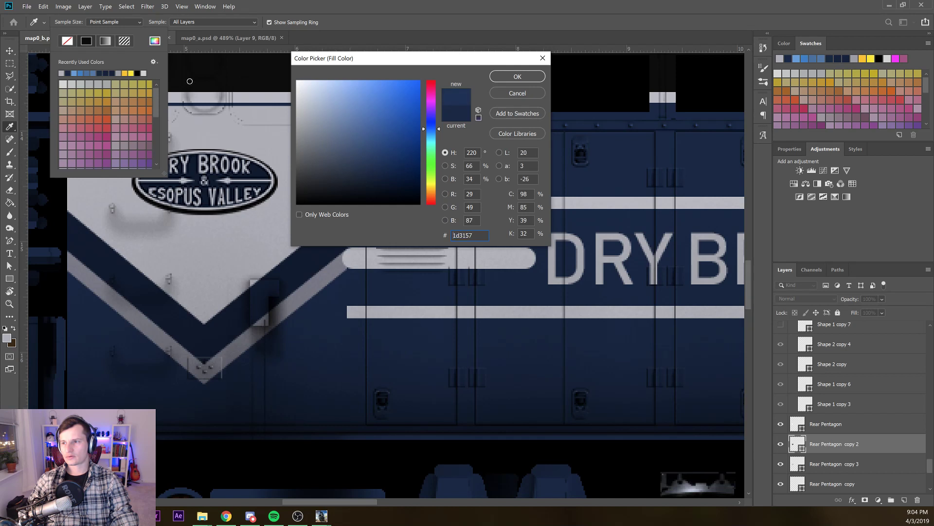
click(518, 76)
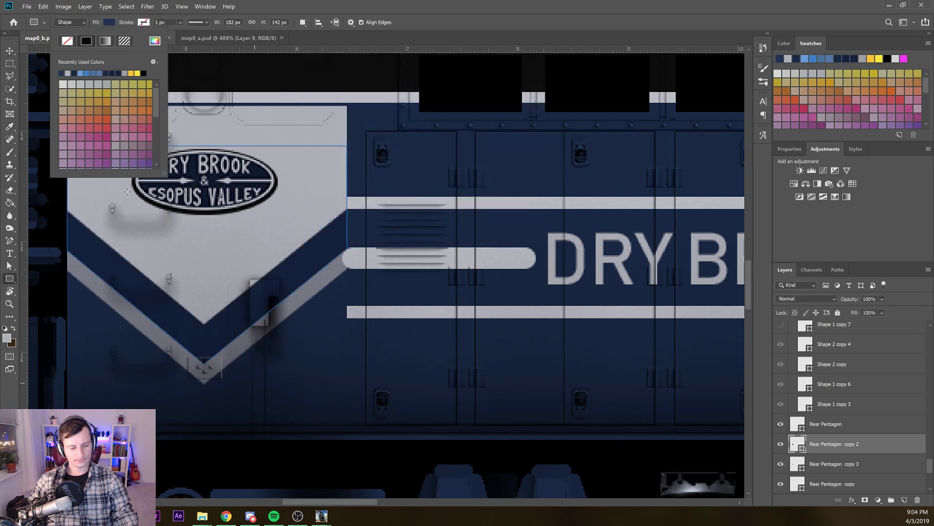
key(Return)
Select the lower light grey pentagon, Rear Pentagon copy 3, on the nose panel
key(v)
click(157, 201)
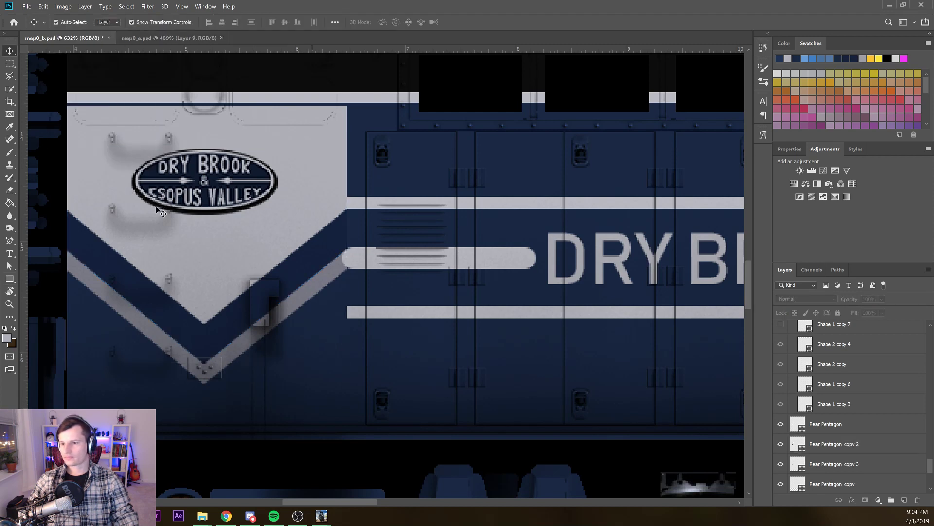
click(106, 187)
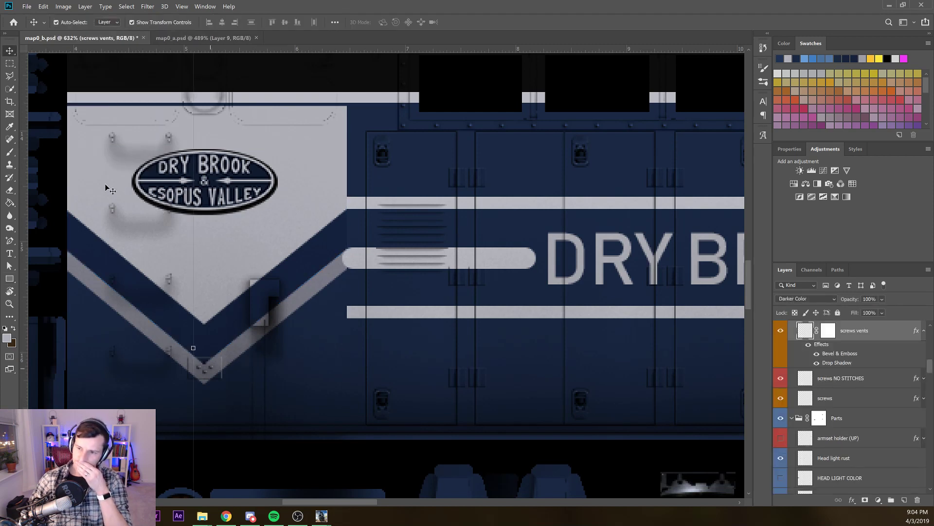
click(80, 175)
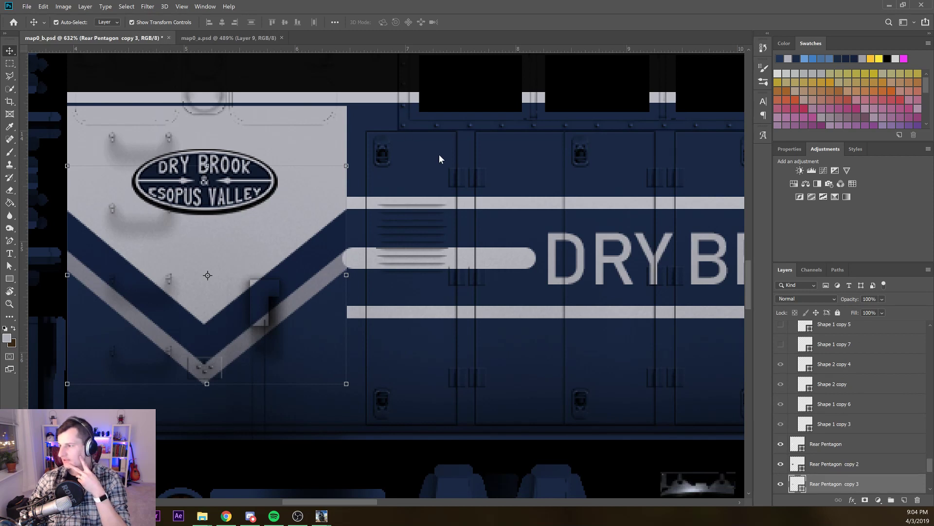
scroll(862, 461, down, 1)
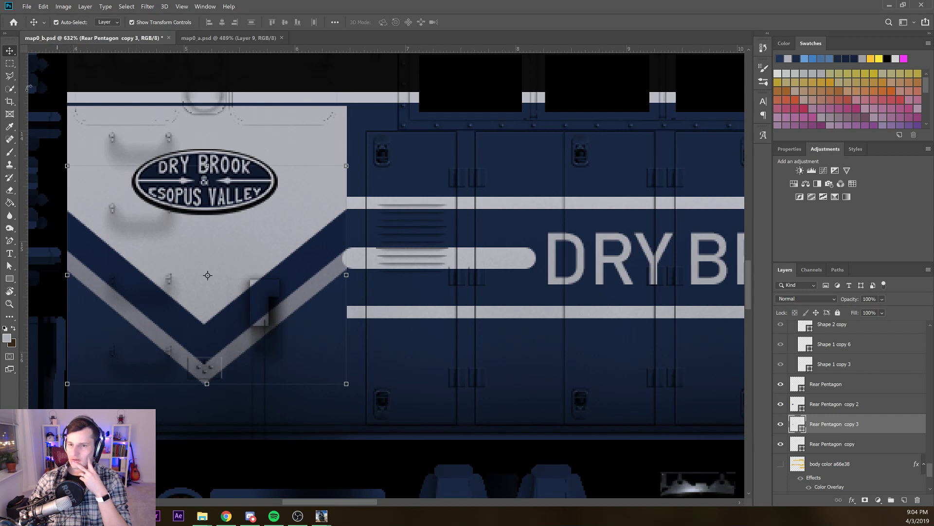
key(u)
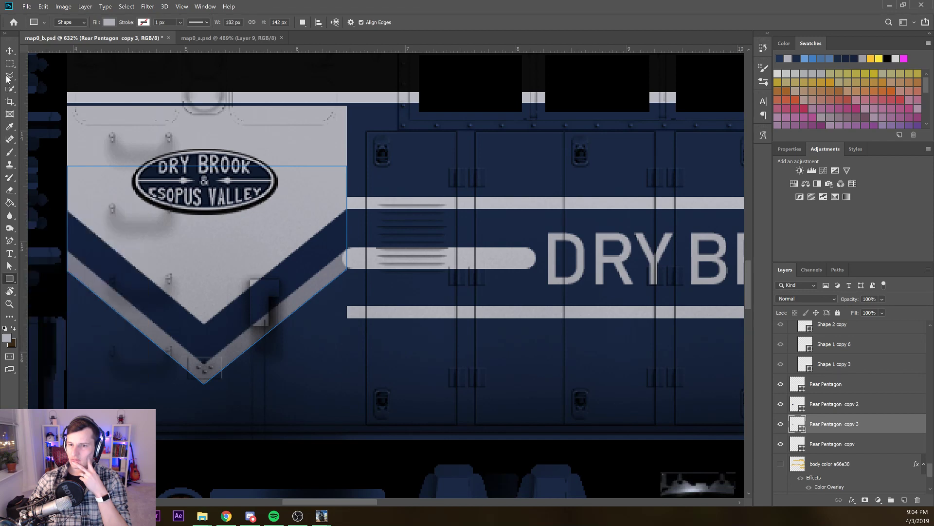
key(v)
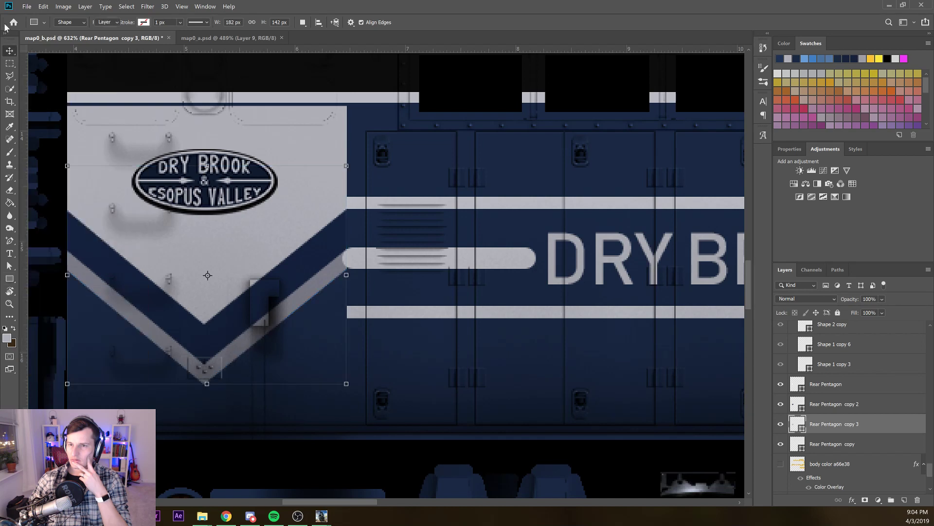
click(183, 196)
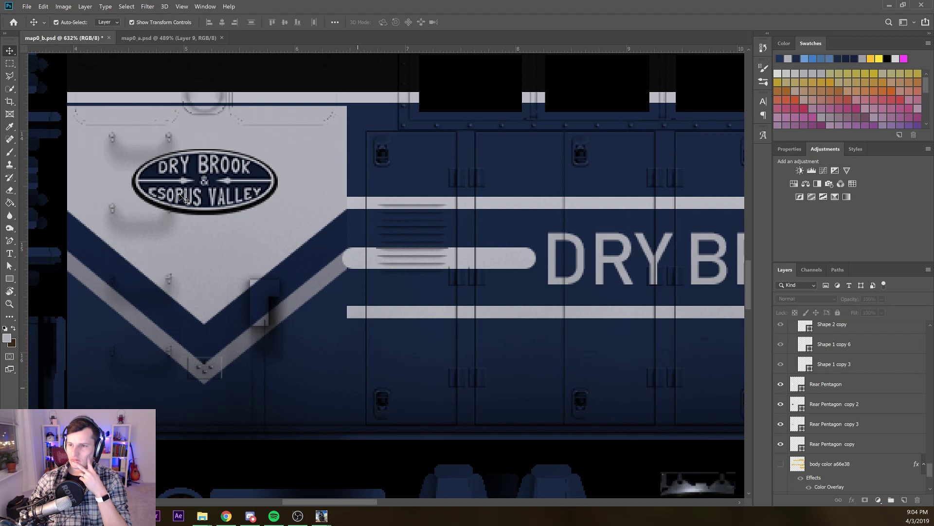
click(101, 184)
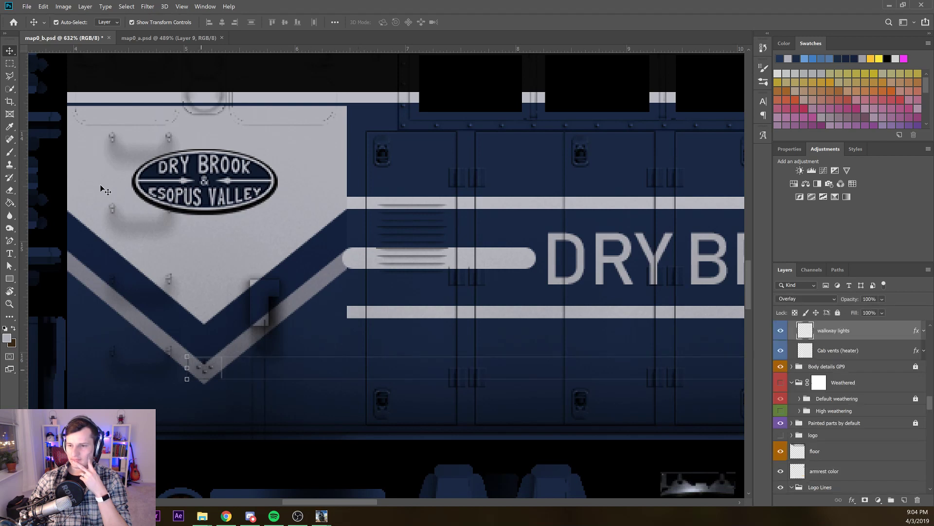
click(124, 176)
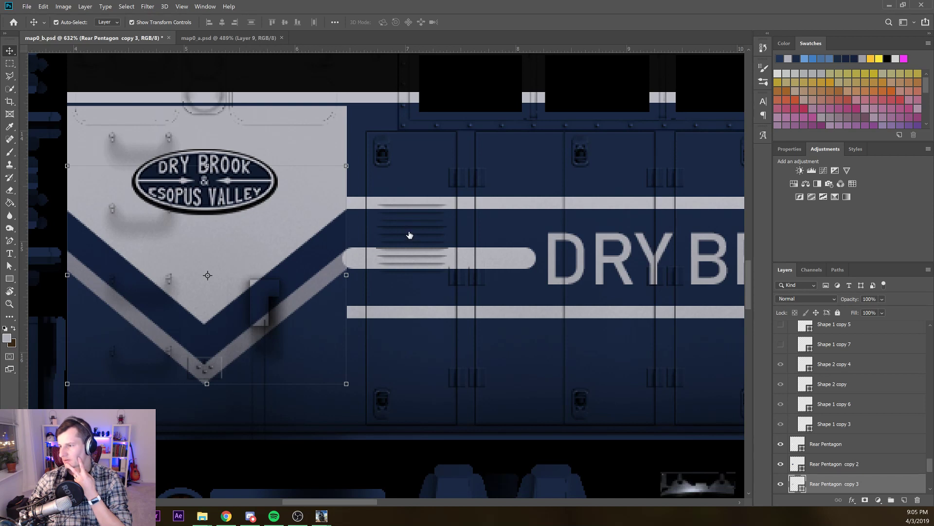
double_click(834, 484)
key(Return)
key(space)
drag(0, 171, 458, 218)
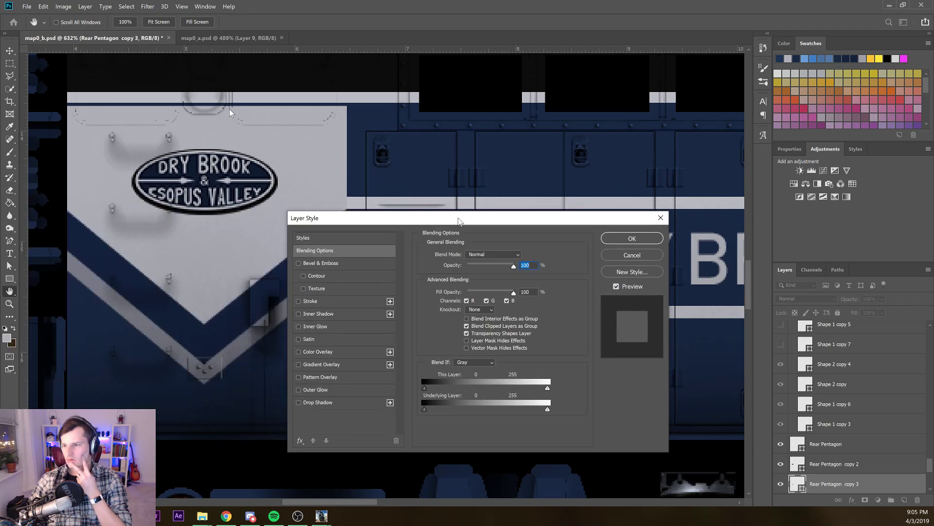
key(Escape)
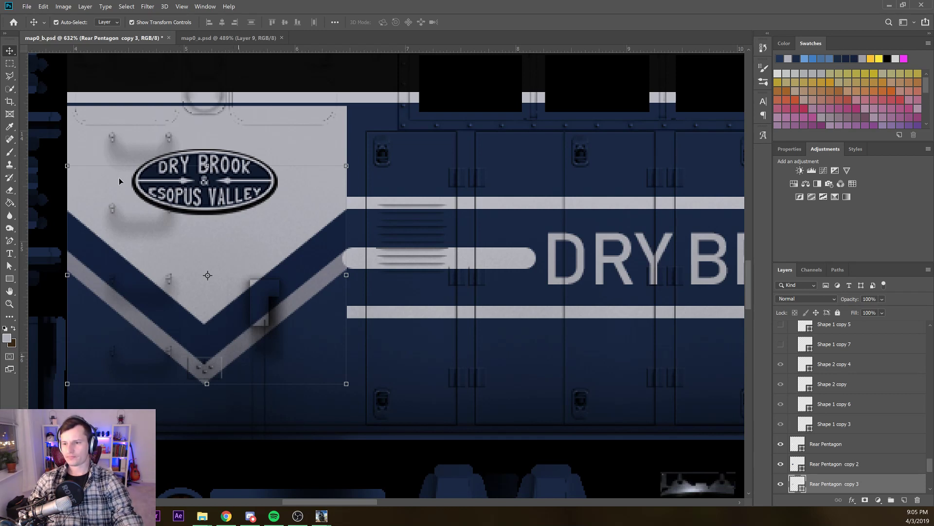
Move the Rear Pentagon copy 3 shape off the nose onto the adjoining hood side, level with the Rear Pentagon shape
mouse_move(239, 355)
mouse_down()
mouse_move(242, 405)
mouse_move(507, 471)
mouse_up()
drag(258, 239, 258, 148)
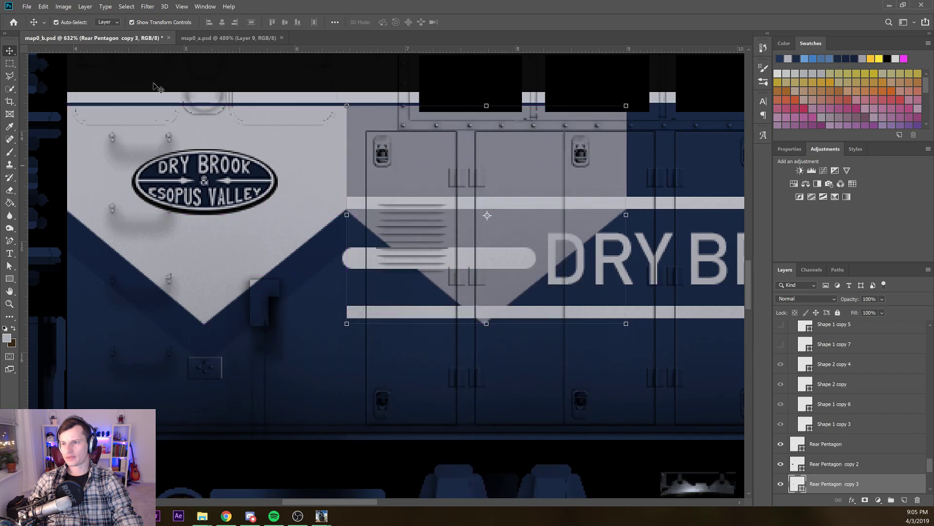
Undo the misplaced pentagon copy, duplicate Rear Pentagon straight downward on the hood end, and order the duplicate beneath Rear Pentagon copy 2
key(ctrl+z)
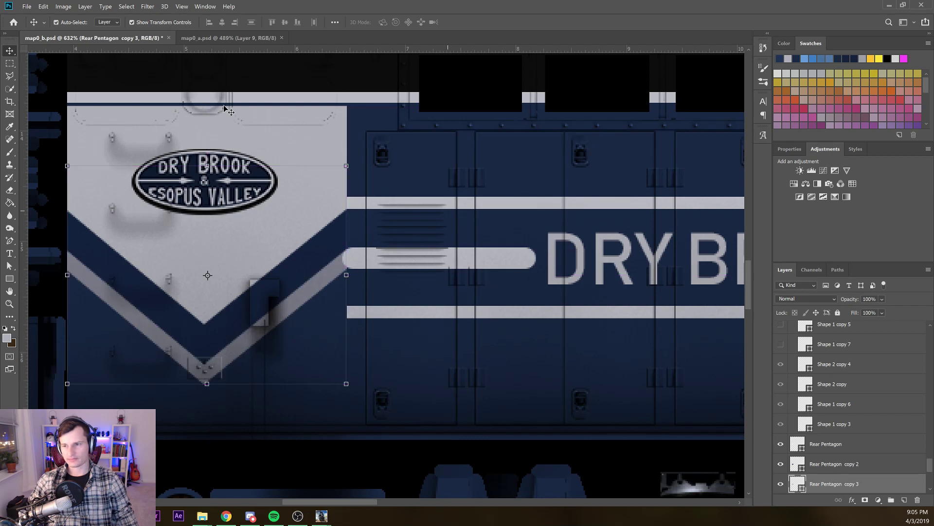
key(ctrl+z)
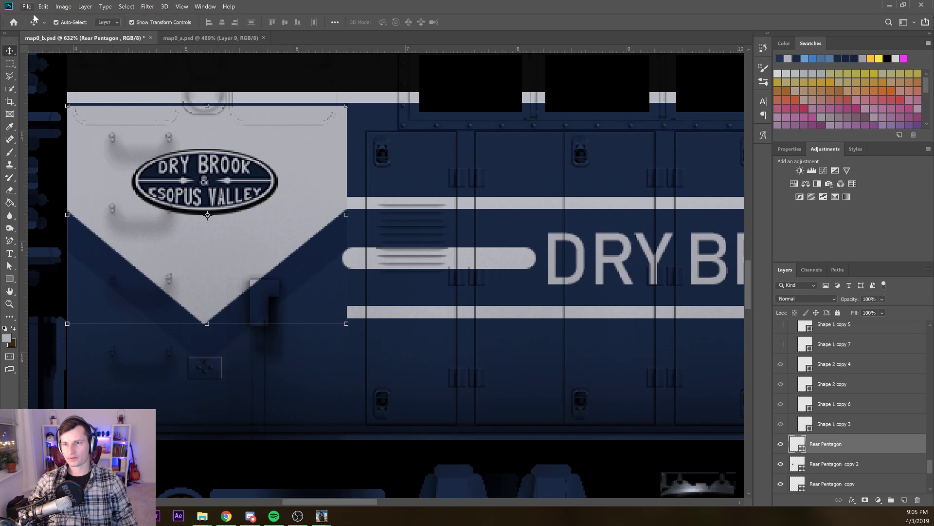
drag(90, 108, 107, 185)
key(ctrl+bracketleft)
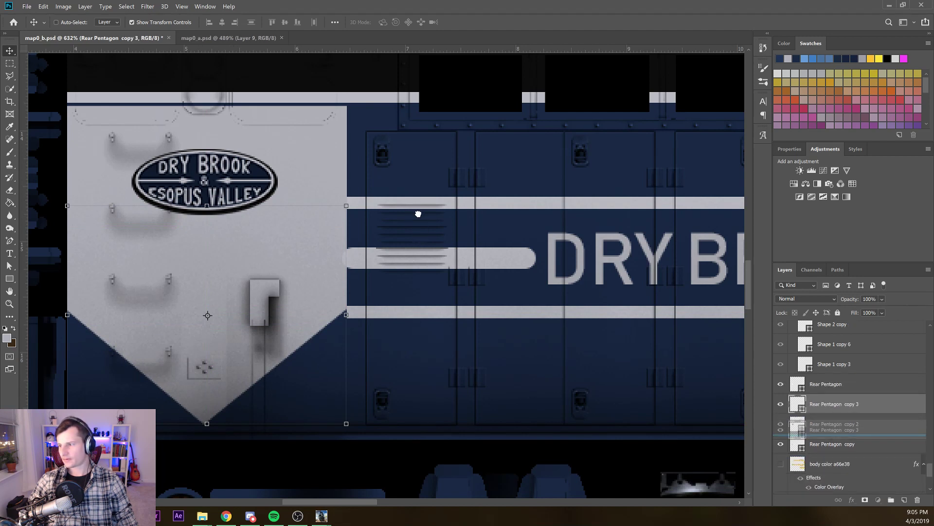
key(ctrl+bracketleft)
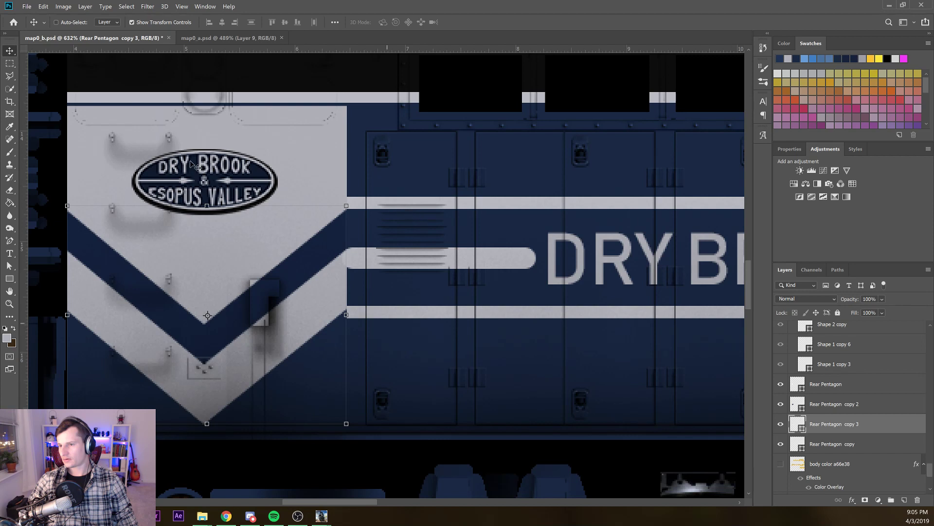
Move the new pentagon copy straight up until it forms a narrow gray V stripe beneath the blue V band
key(Up)
key(Up)
key(Up)
key(Up)
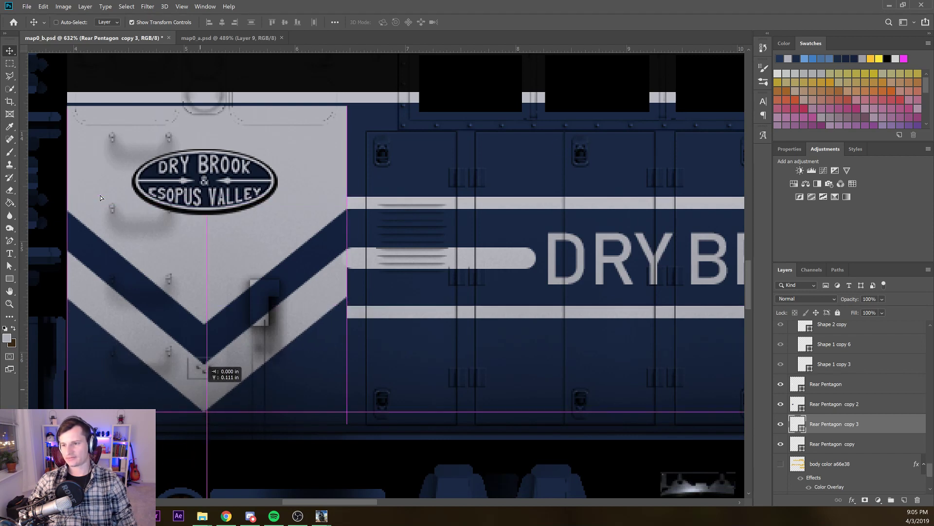
key(Up)
key(Up)
key(Up)
key(Up)
key(Up)
key(Up)
key(Up)
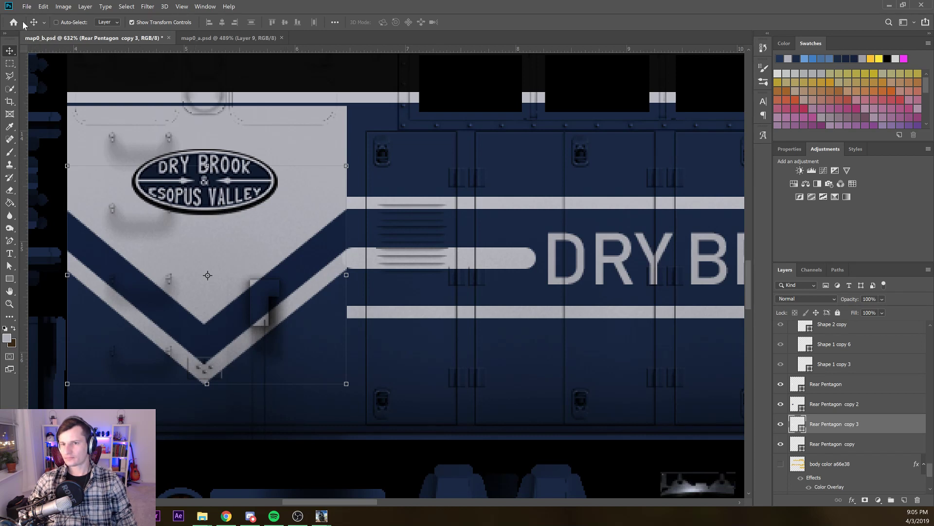
click(70, 57)
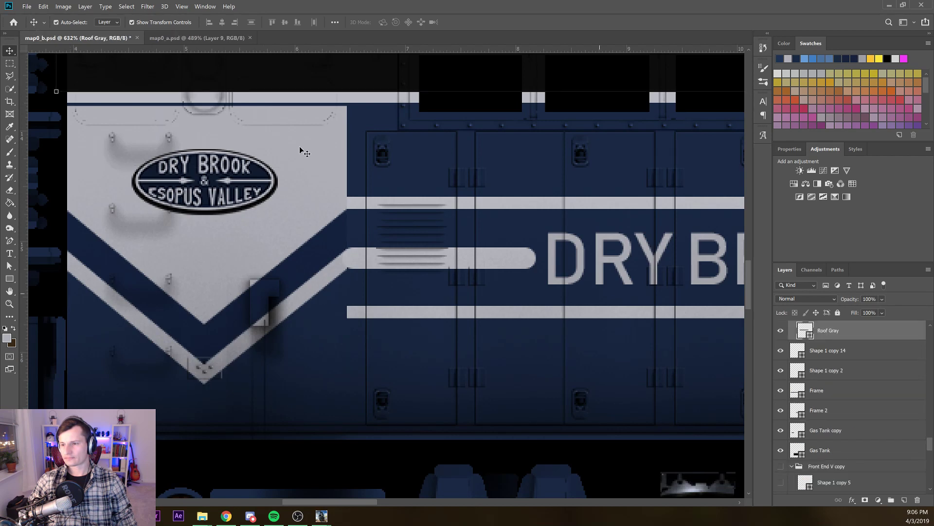
Try to move Rear Pentagon copy 2 and Rear Pentagon copy 3 together, and undo the move
scroll(178, 131, up, 2)
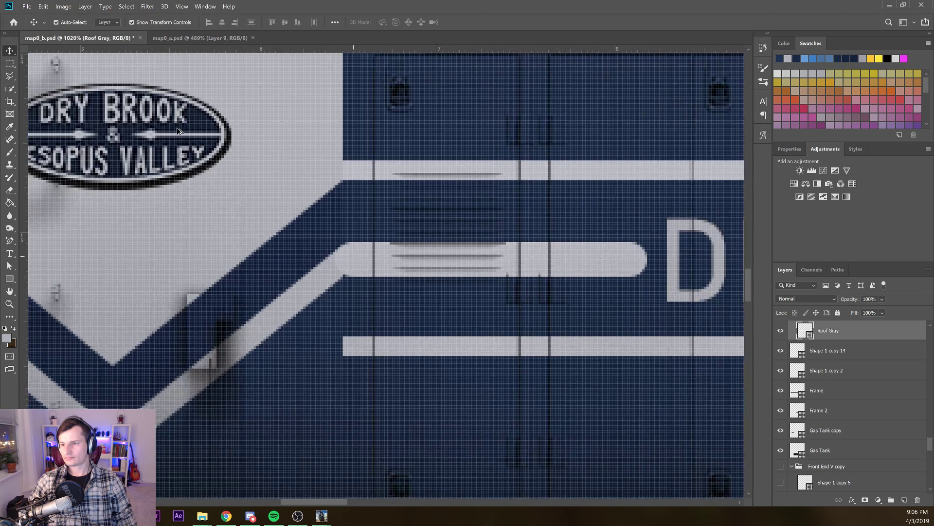
scroll(178, 131, down, 2)
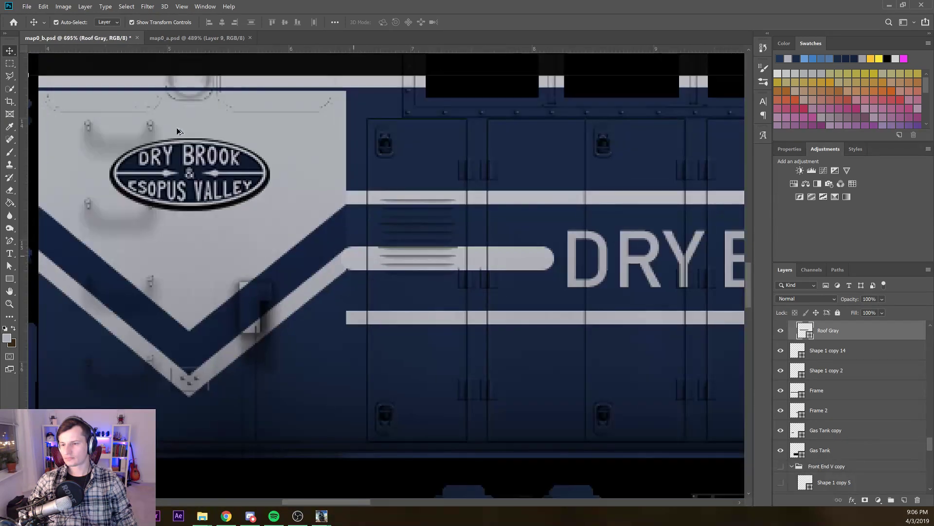
scroll(178, 131, down, 1)
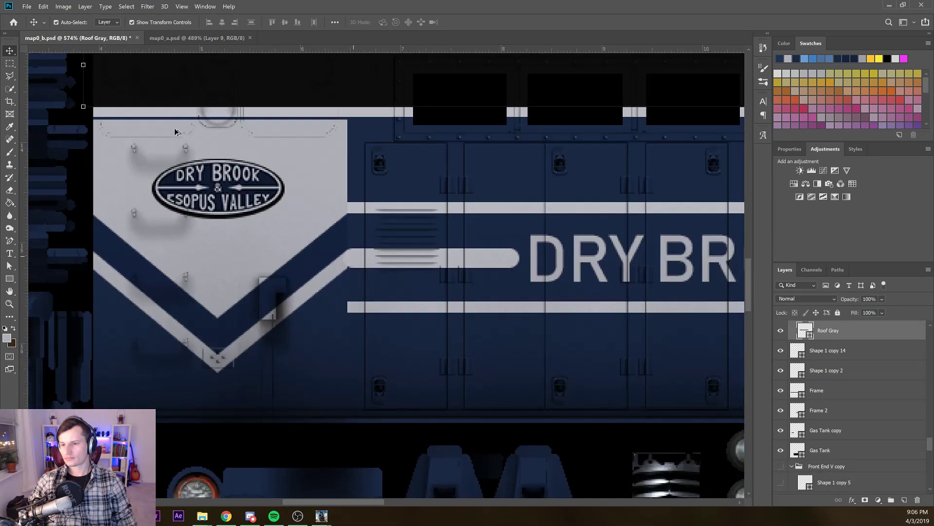
click(116, 179)
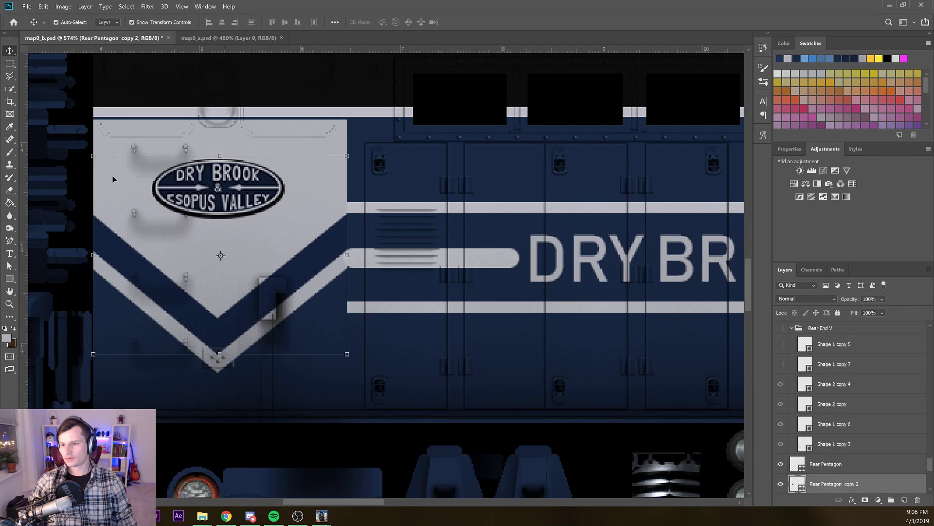
shift+click(110, 184)
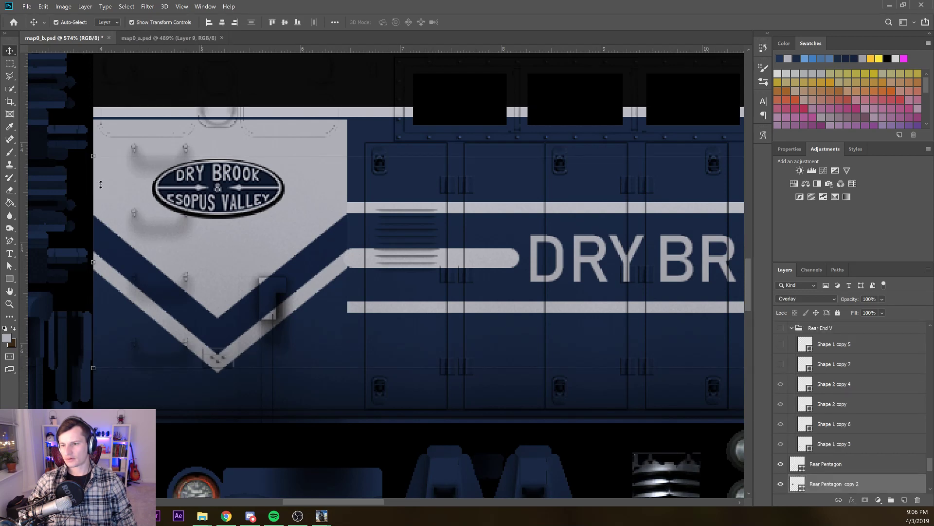
click(88, 197)
click(90, 172)
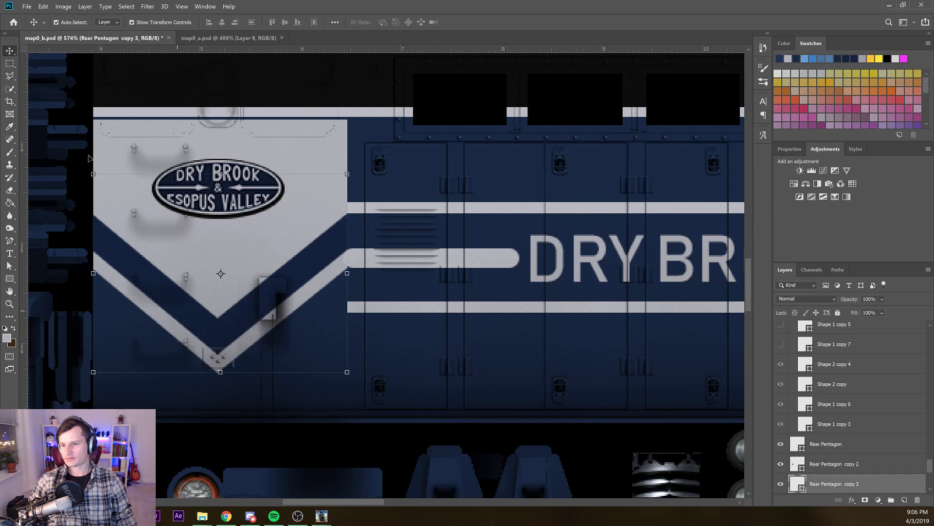
click(90, 157)
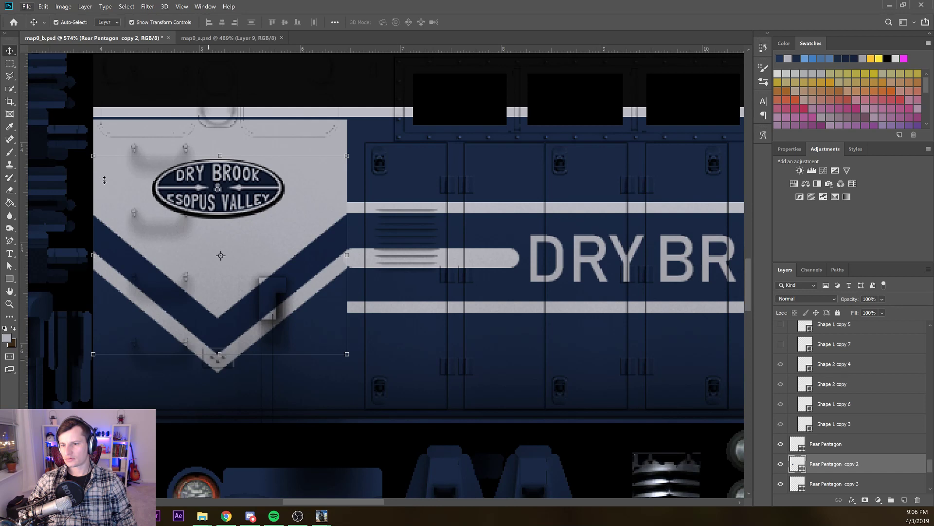
shift+click(88, 169)
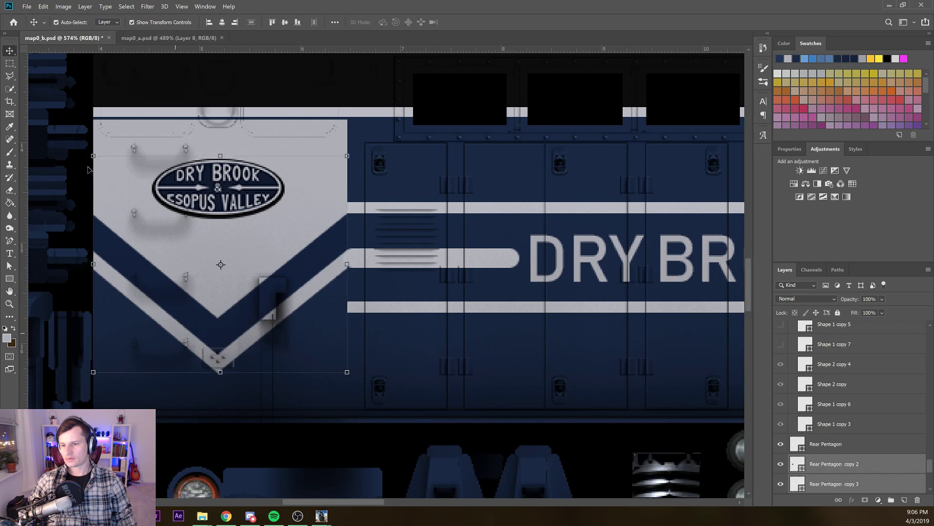
drag(88, 170, 89, 177)
key(ctrl+z)
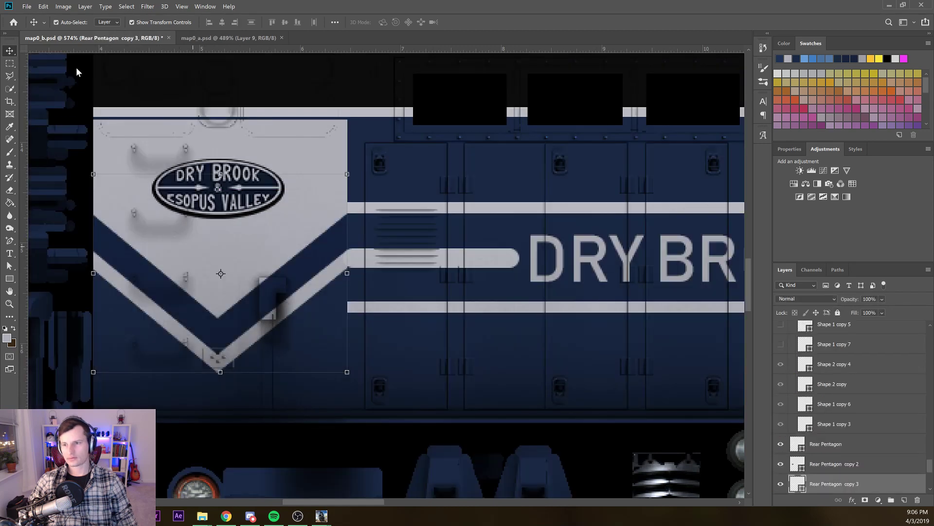
Try to duplicate Rear Pentagon copy 3 straight downward and place the original above its duplicate in the layer order
click(56, 21)
drag(84, 164, 86, 196)
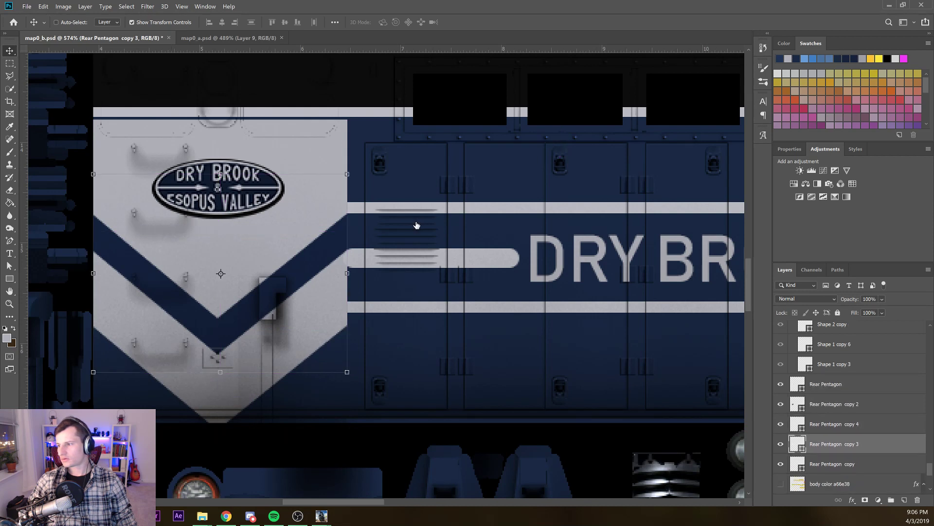
key(ctrl+bracketright)
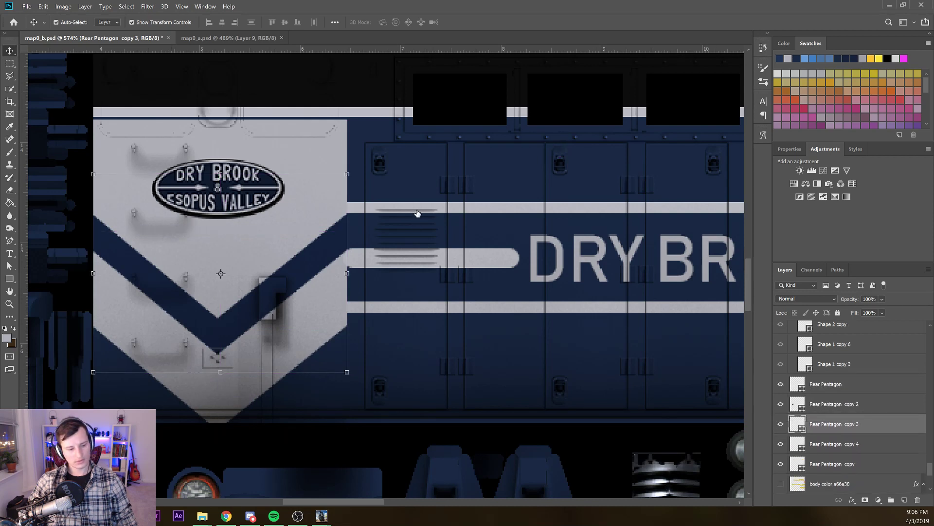
key(ctrl+e)
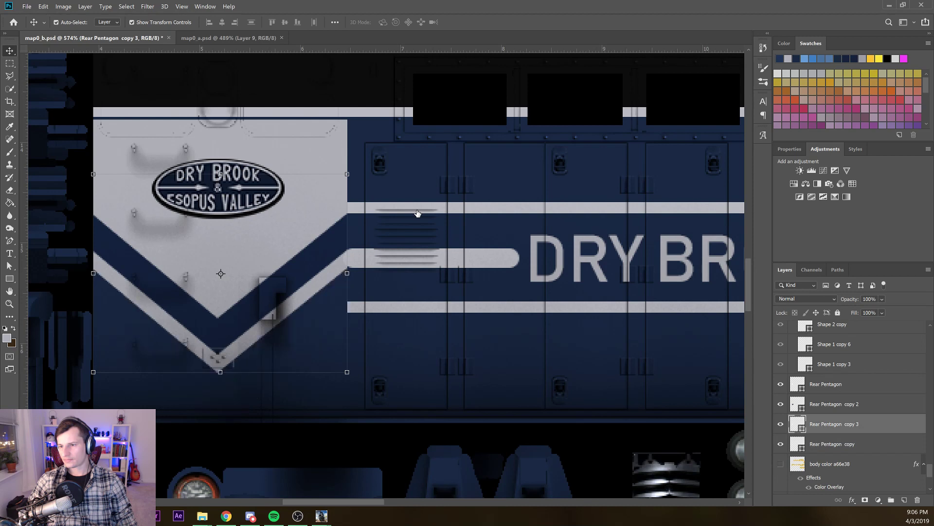
Try a second downward duplicate of Rear Pentagon copy 3, compare it by toggling layer visibility, and remove the duplicate
drag(88, 168, 87, 190)
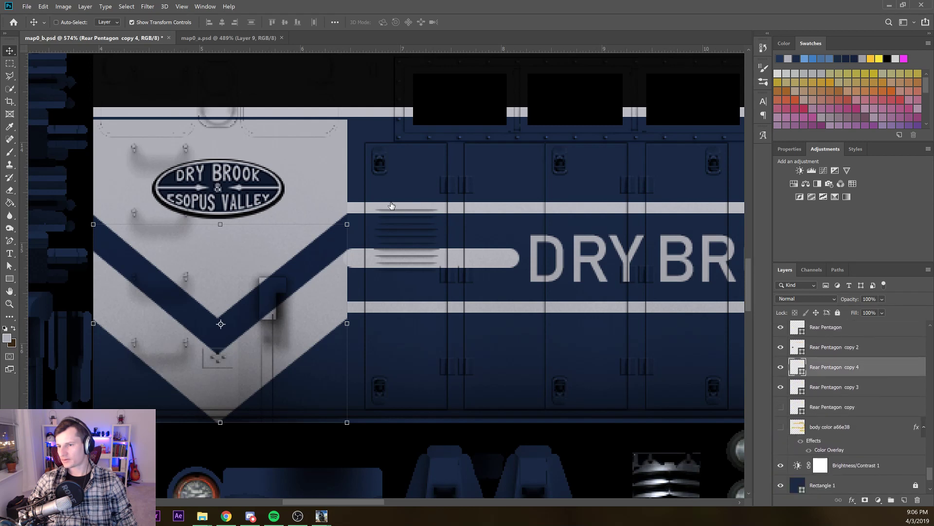
click(781, 406)
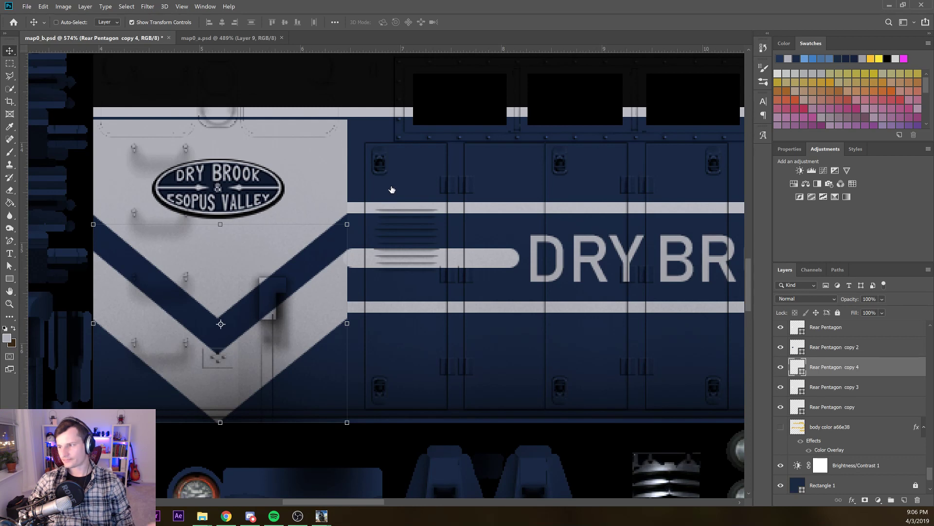
click(781, 367)
click(781, 367)
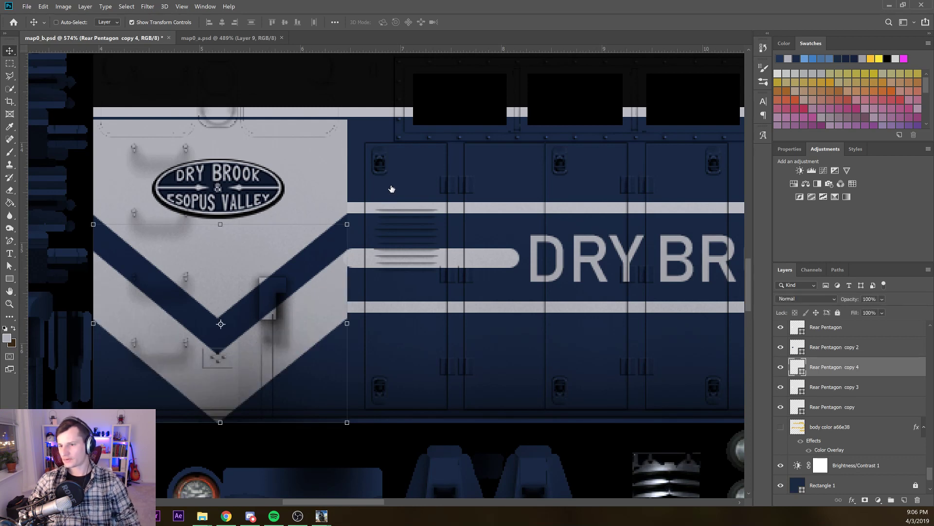
key(Delete)
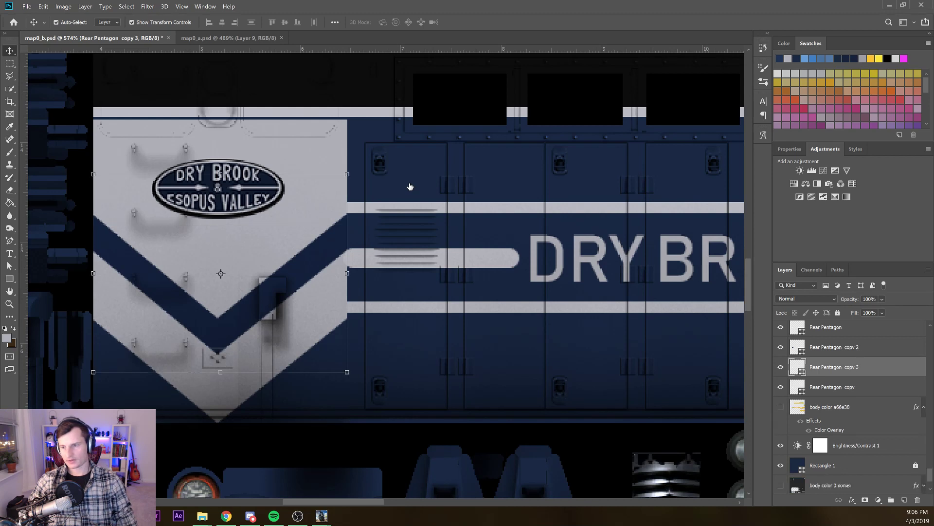
key(ctrl)
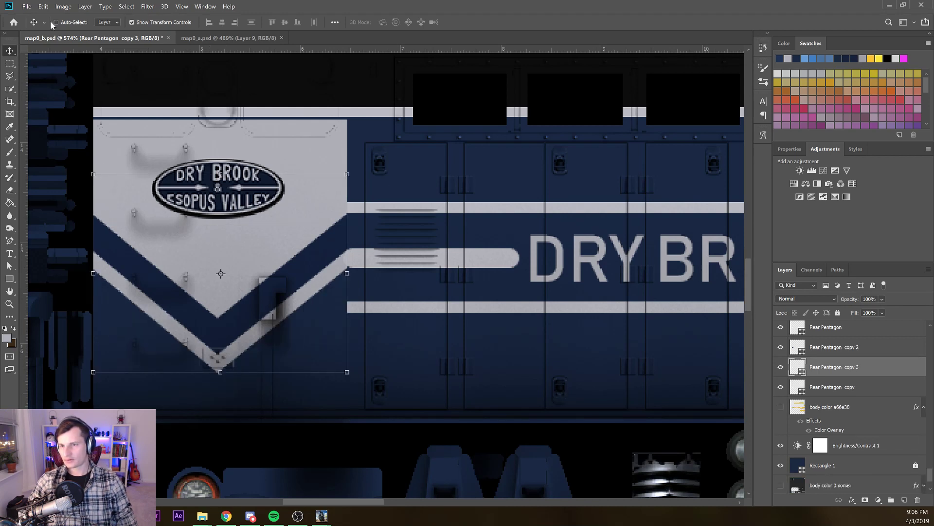
click(95, 162)
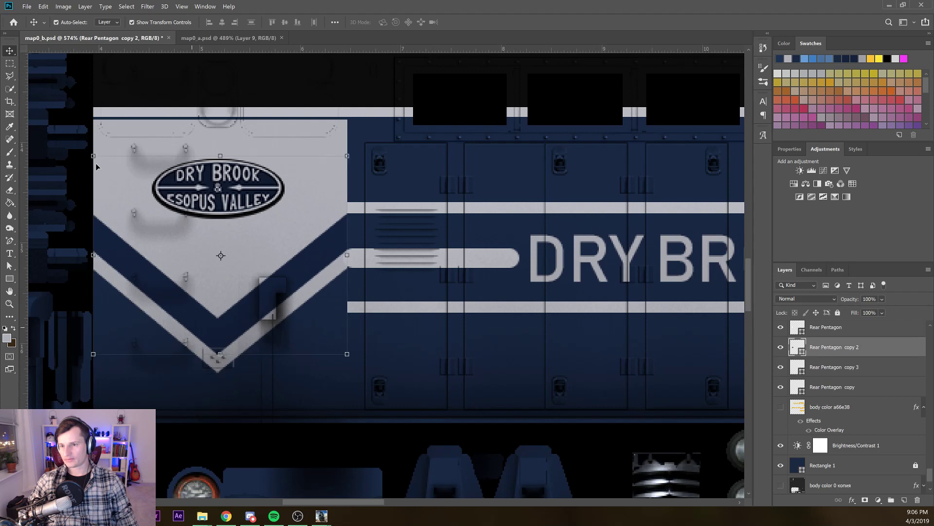
scroll(109, 186, up, 8)
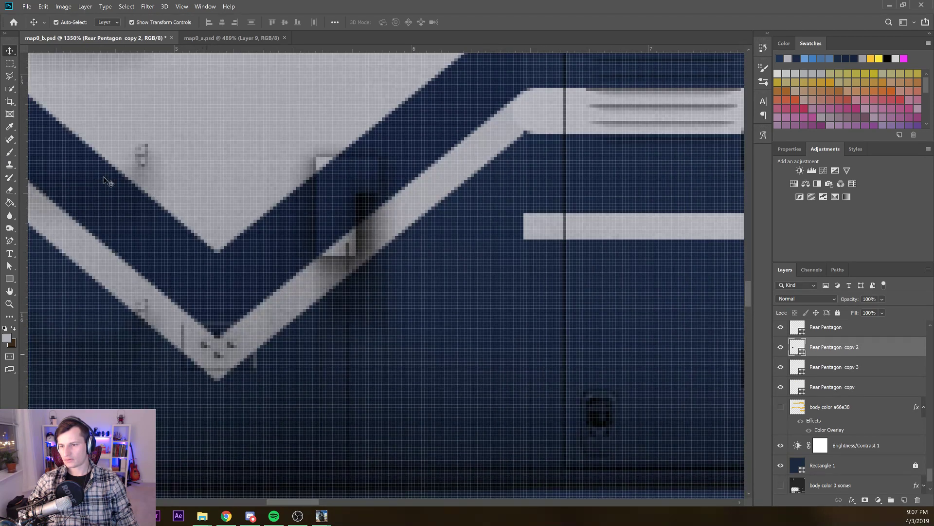
scroll(104, 179, down, 5)
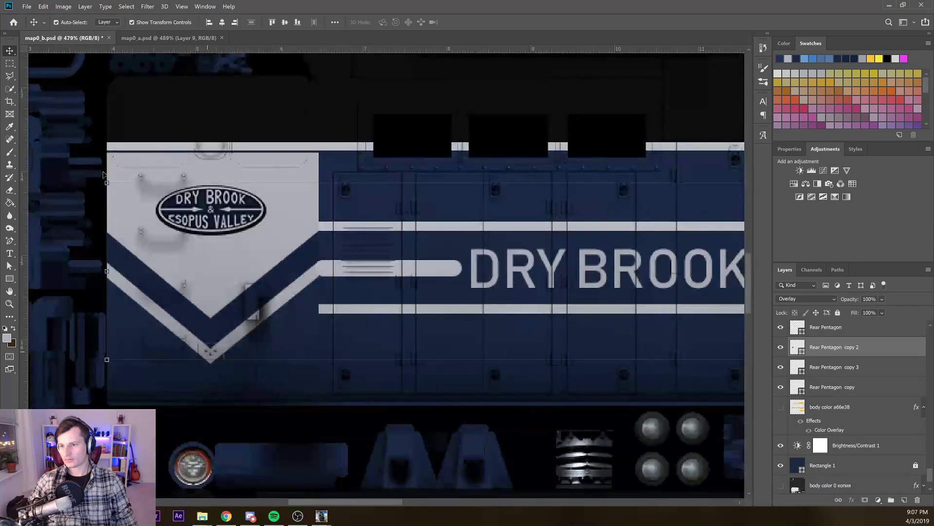
click(108, 176)
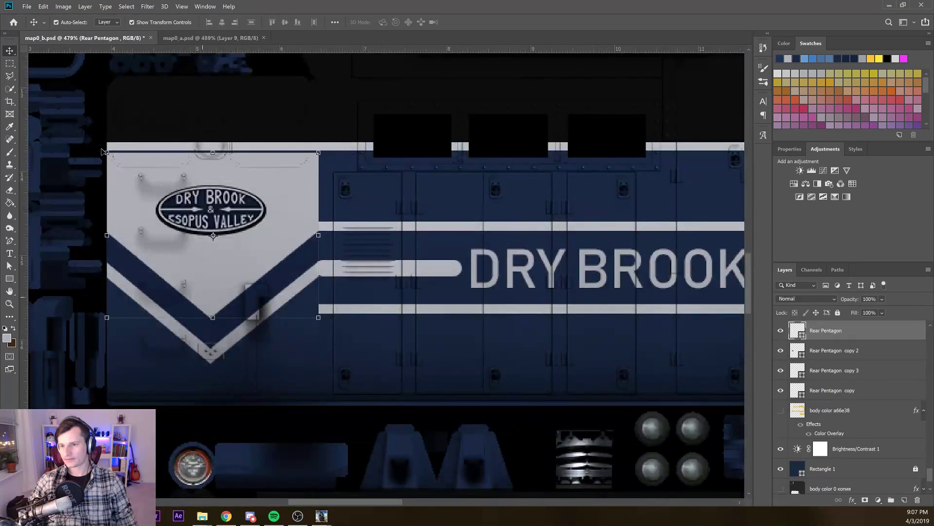
click(99, 176)
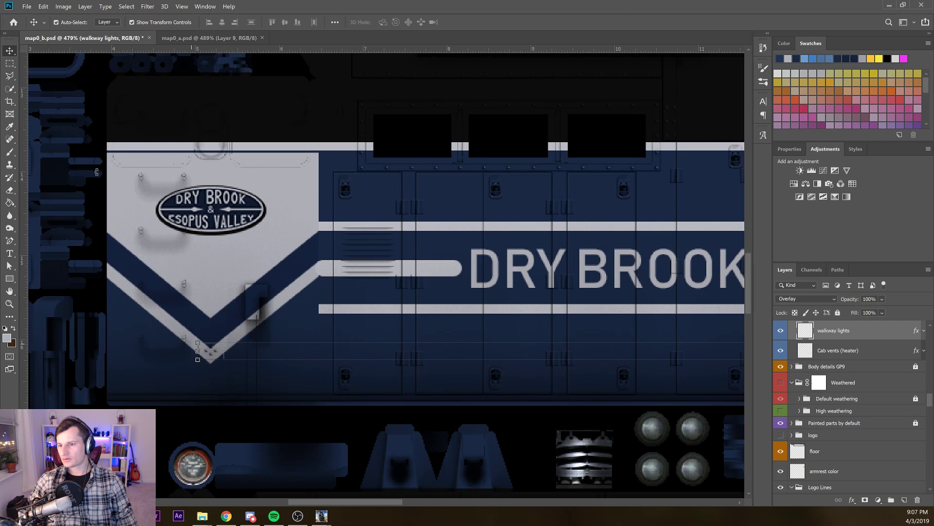
key(ctrl+t)
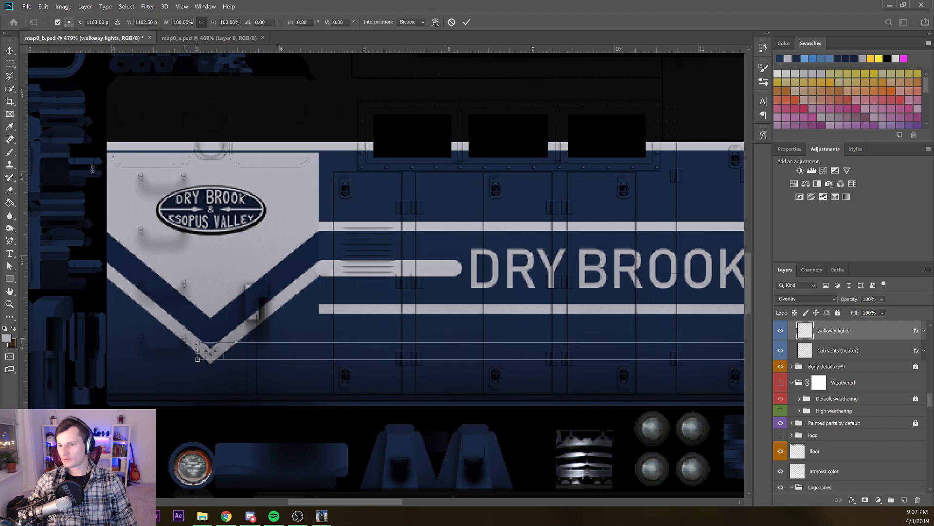
key(Escape)
Rename the layer Rear Pentagon copy 3, which forms the gray V stripe, as 123
click(109, 170)
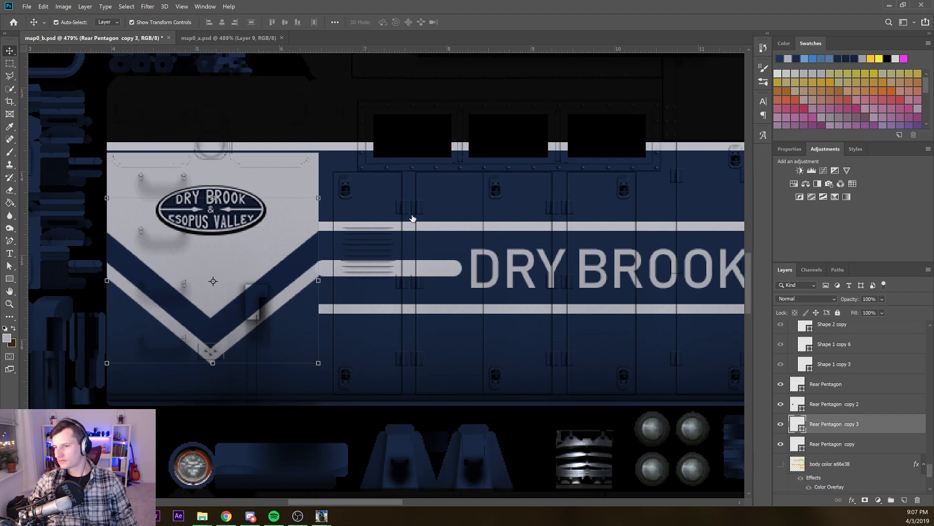
double_click(833, 423)
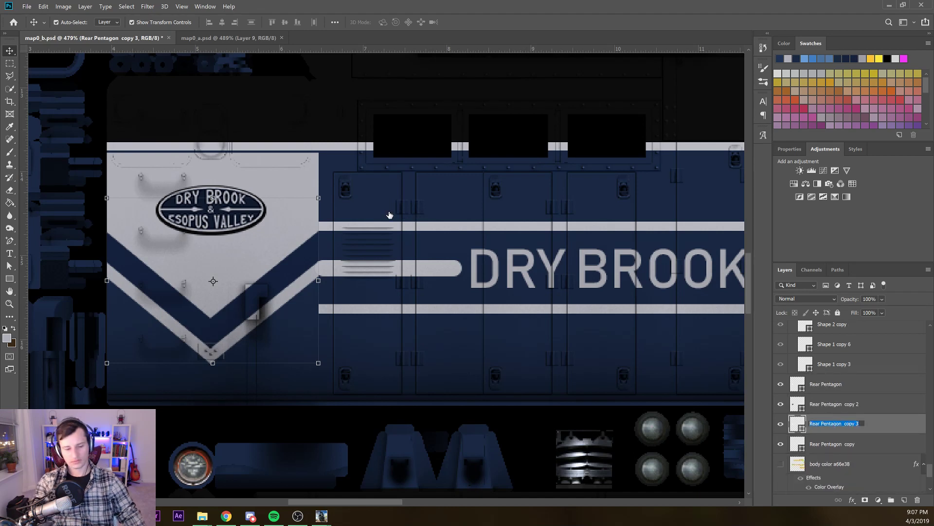
text(123)
key(Return)
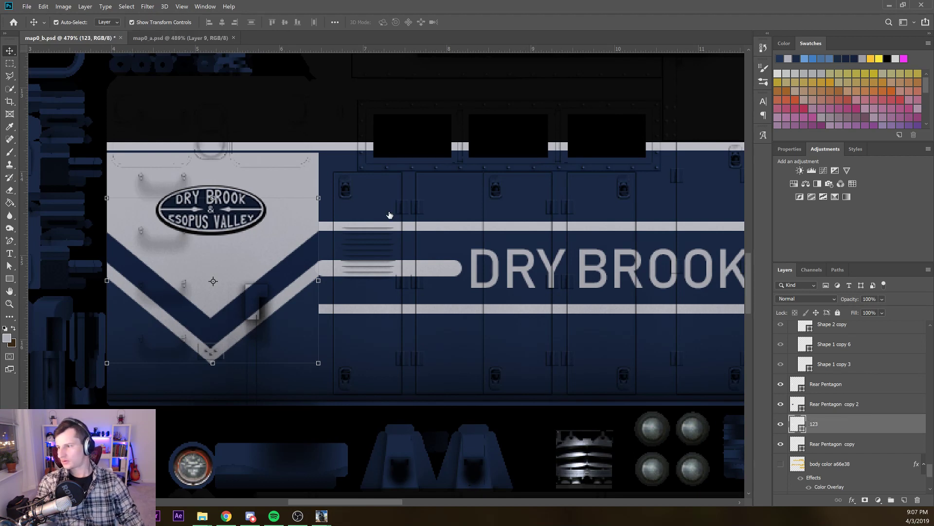
Rename the layer Rear Pentagon copy 2, which forms the blue V band, as blue23
key(alt+bracketright)
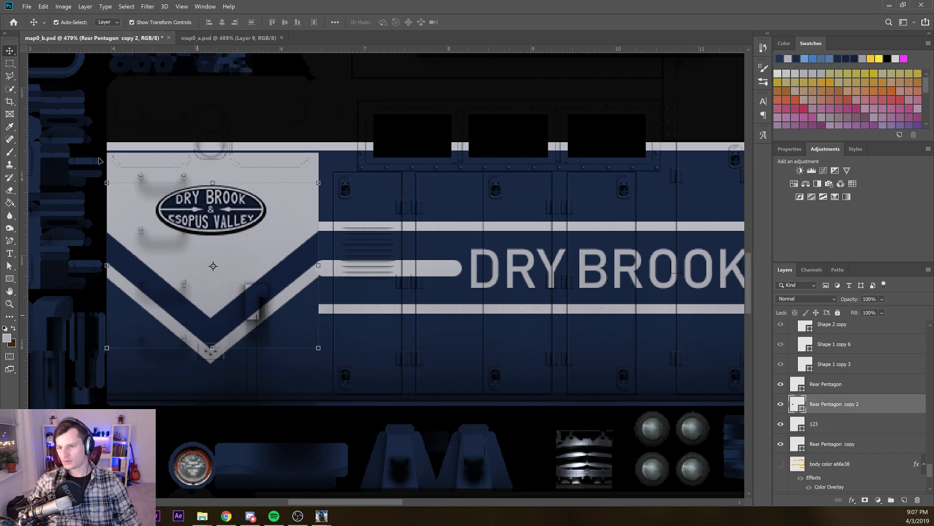
double_click(835, 404)
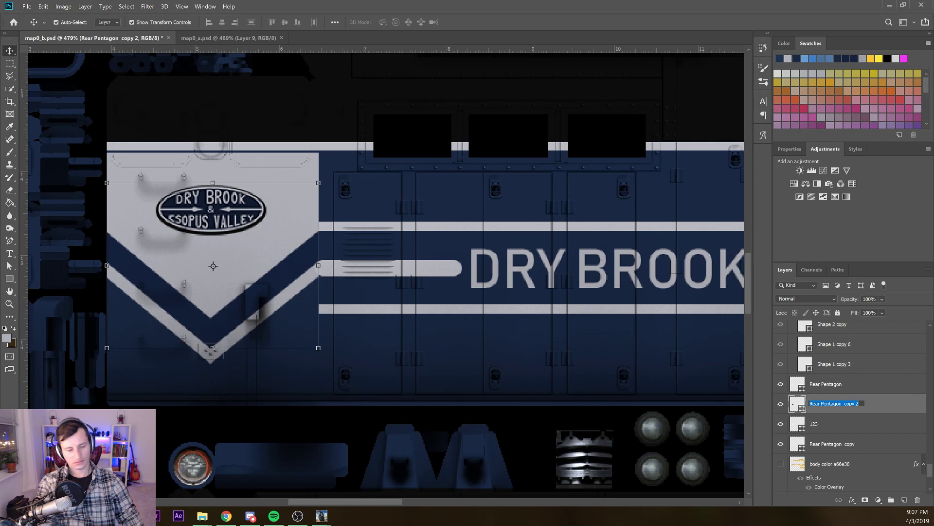
text(blu)
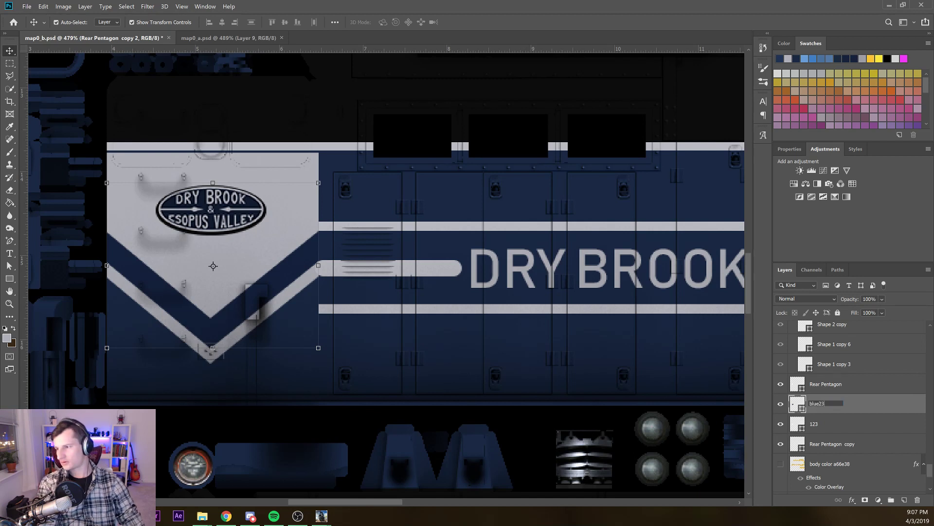
text(e23)
key(Return)
Duplicate the layers blue23 and 123 together straight downward, with automatic layer selection turned off
key(shift+alt+bracketleft)
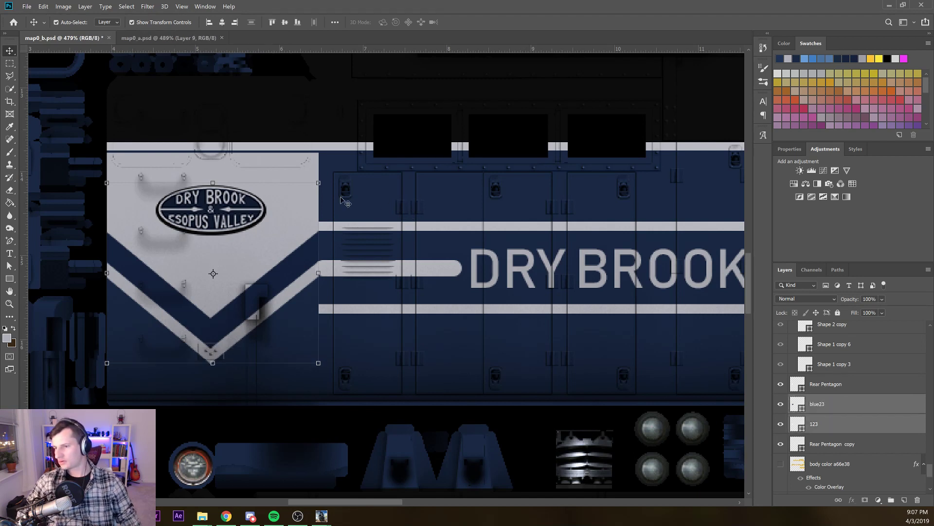
click(55, 23)
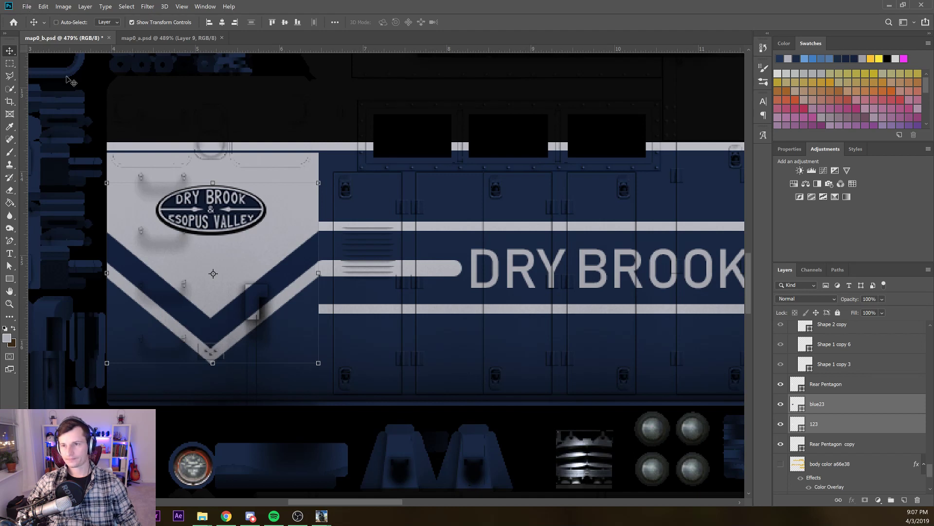
key(alt+shift+Down)
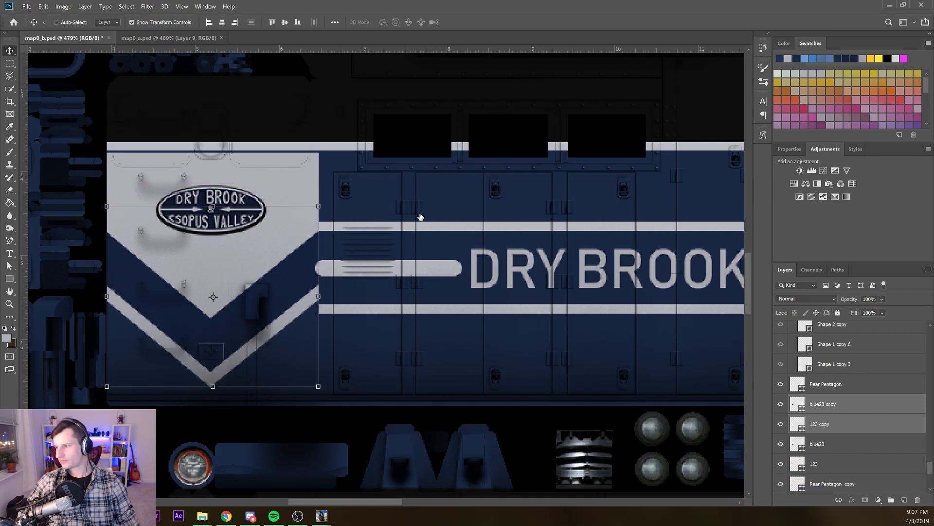
Try to place 123 copy above blue23 copy in the layer order, and undo the reordering
click(834, 425)
drag(825, 425, 825, 396)
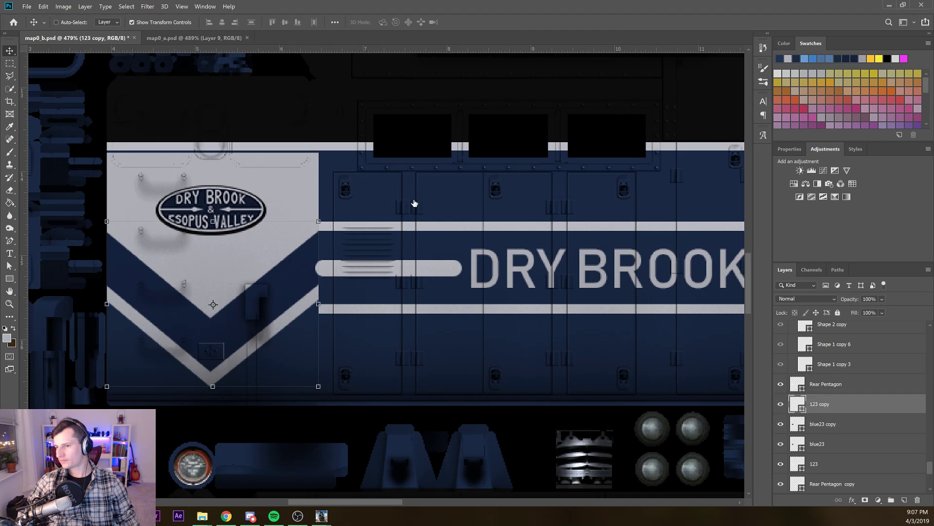
key(ctrl+bracketleft)
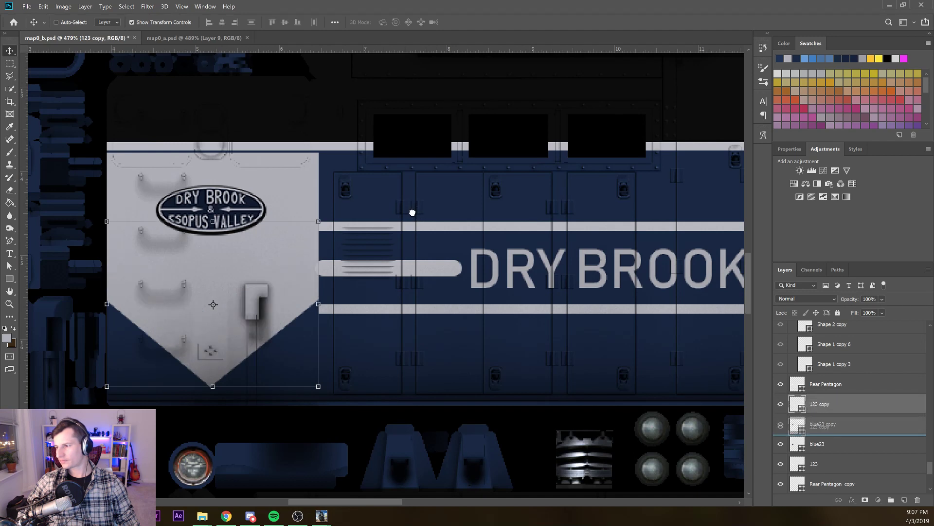
key(ctrl+z)
key(ctrl+z)
key(ctrl+z)
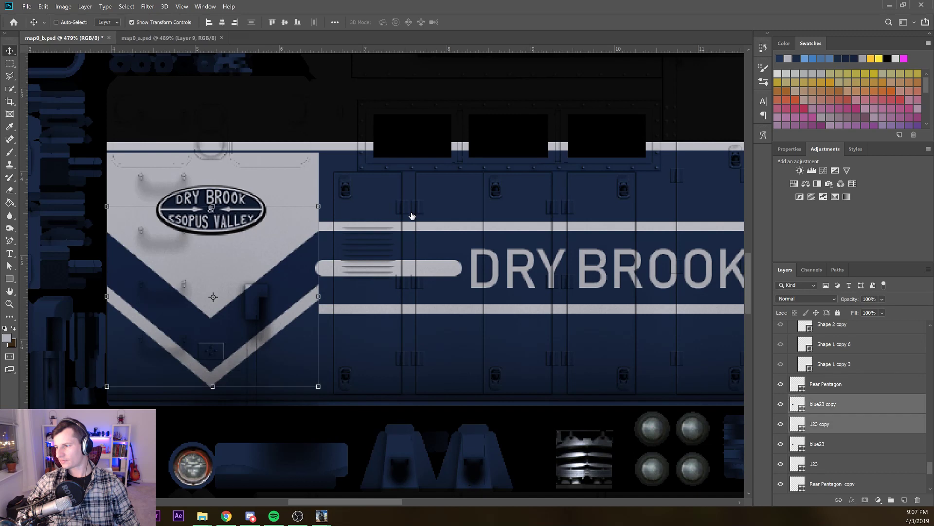
Place blue23 copy and 123 copy below layer 123 in the layer order, and shift 123 copy further down
key(ctrl+bracketleft)
key(ctrl+bracketleft)
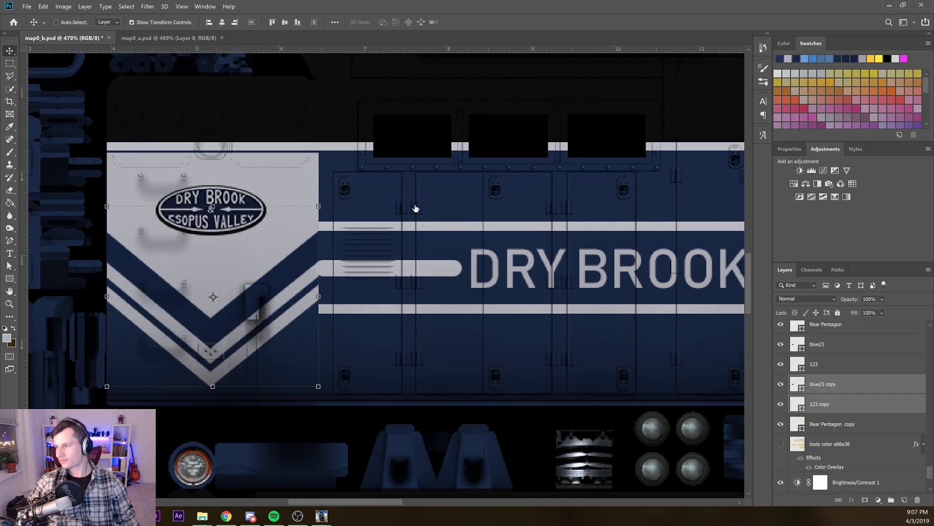
ctrl+click(422, 217)
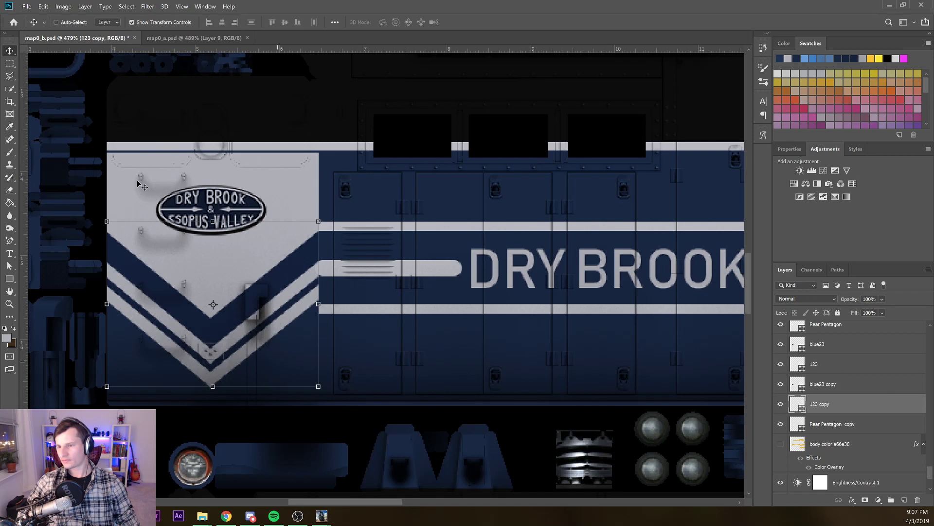
scroll(272, 331, up, 3)
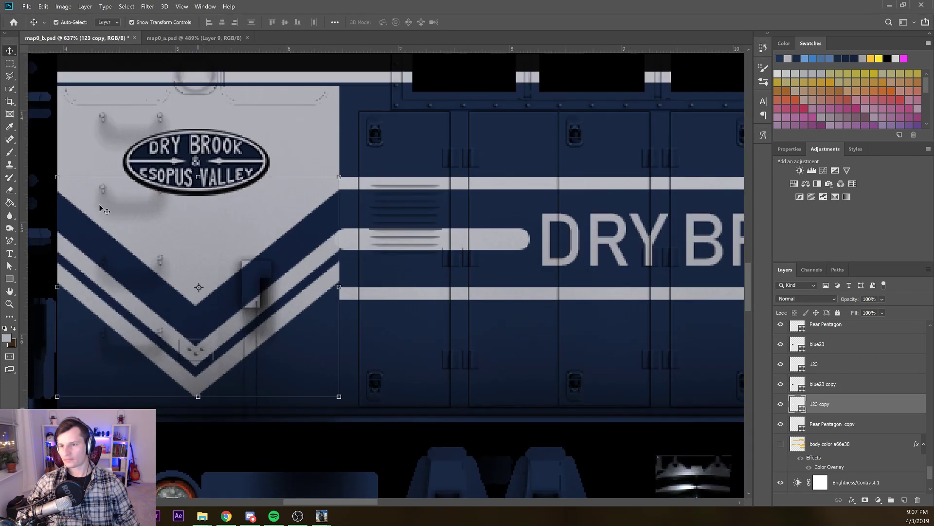
key(Down)
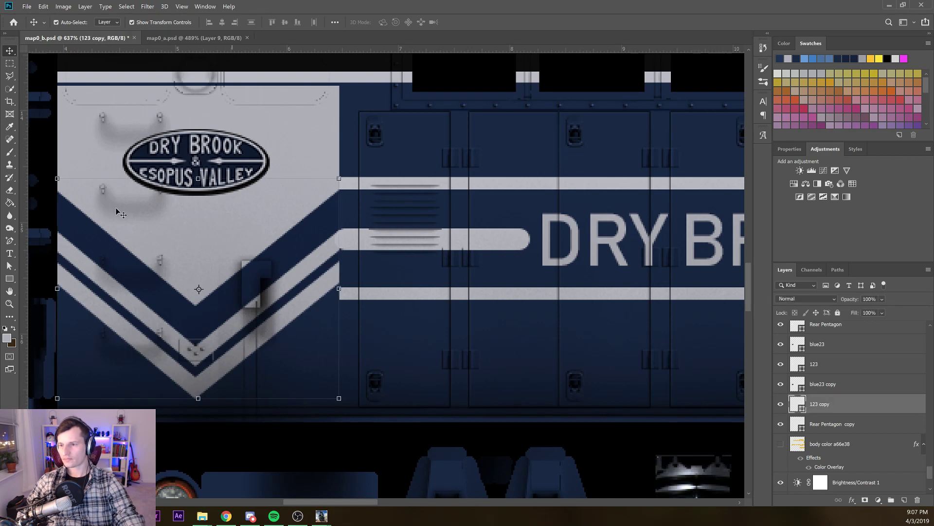
key(Down)
key(Down)
key(Down)
key(Down)
key(Down)
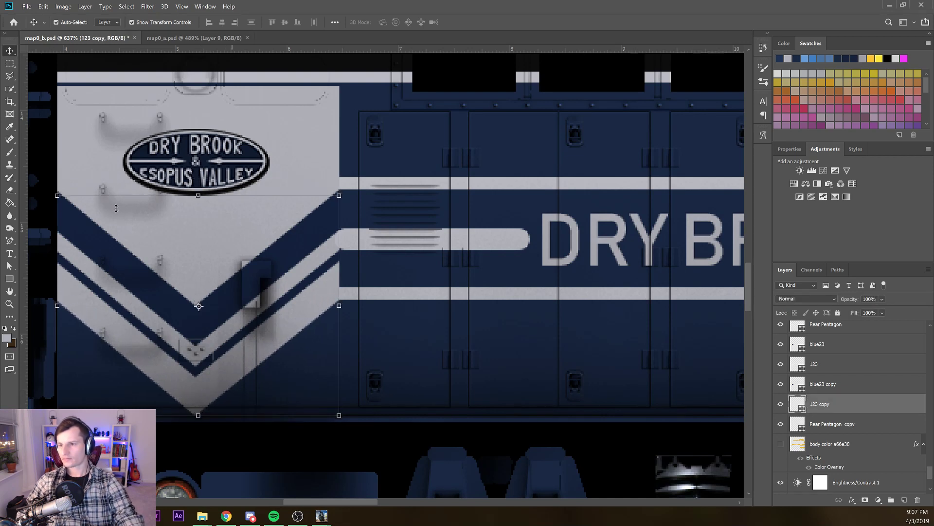
Shift blue23 copy down until the lower gray V stripe is narrow and meets the lower side stripe, and clear the layer selection
click(831, 389)
key(Down)
key(Down)
key(Down)
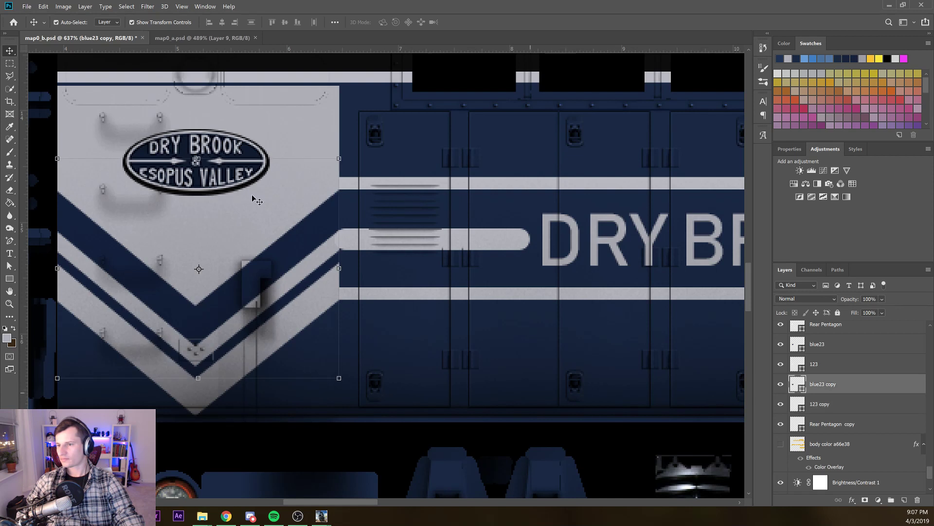
key(Down)
key(Down)
key(Down)
key(Down)
key(Down)
key(Down)
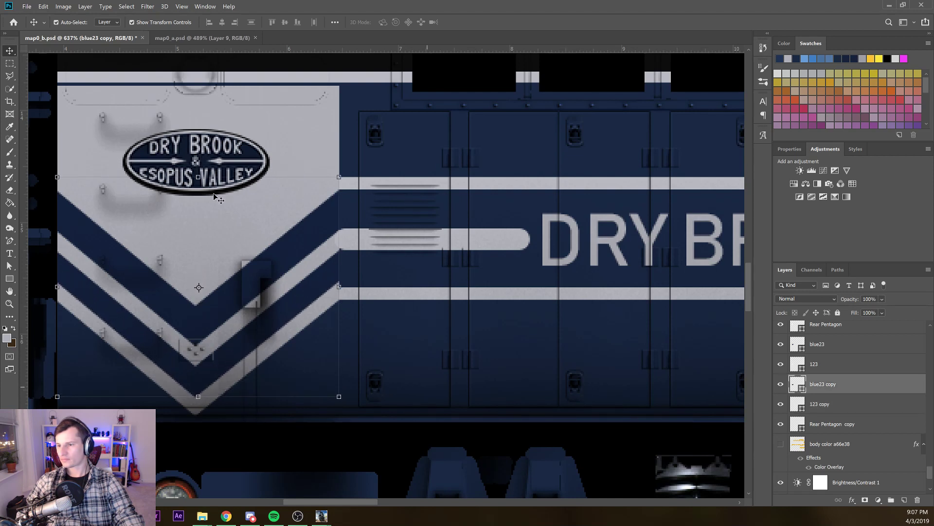
key(Down)
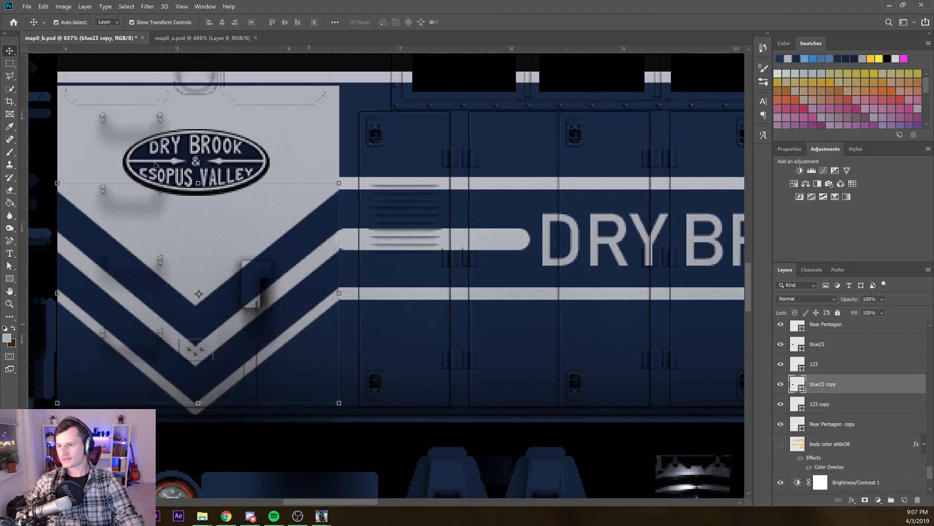
click(217, 185)
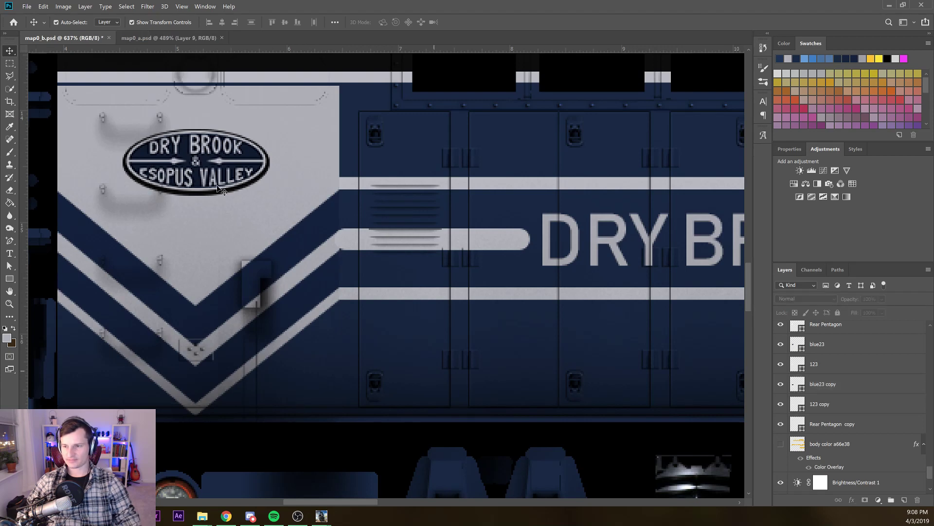
Examine the V striping on the rear end up close and within the whole locomotive texture sheet
scroll(178, 178, down, 2)
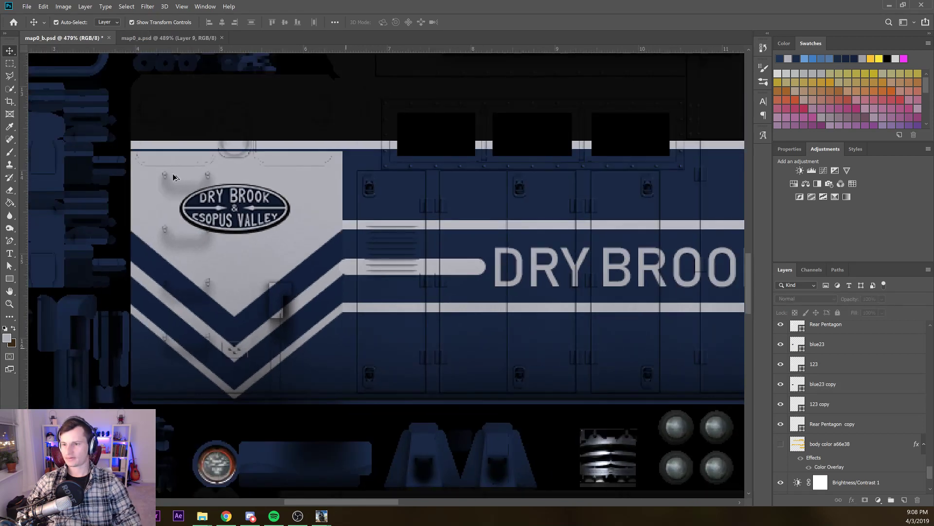
scroll(174, 177, down, 2)
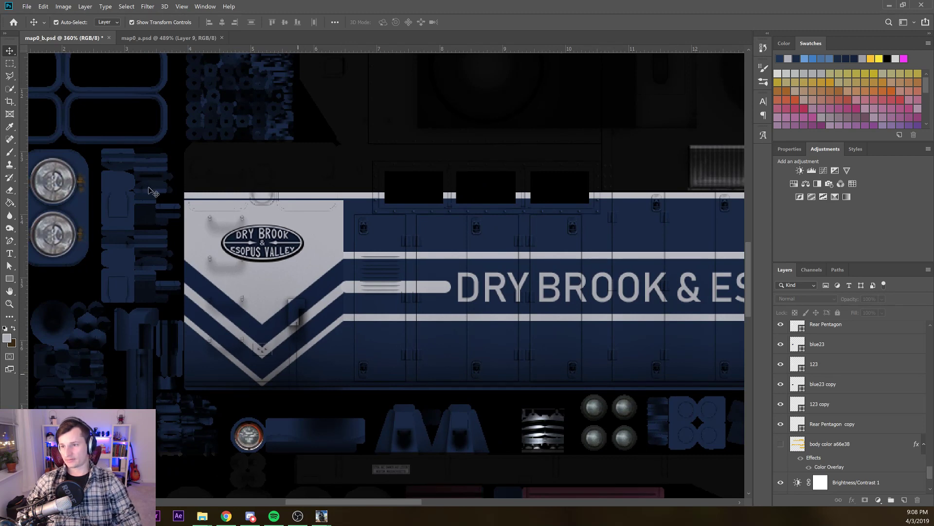
scroll(140, 117, up, 1)
scroll(139, 117, up, 2)
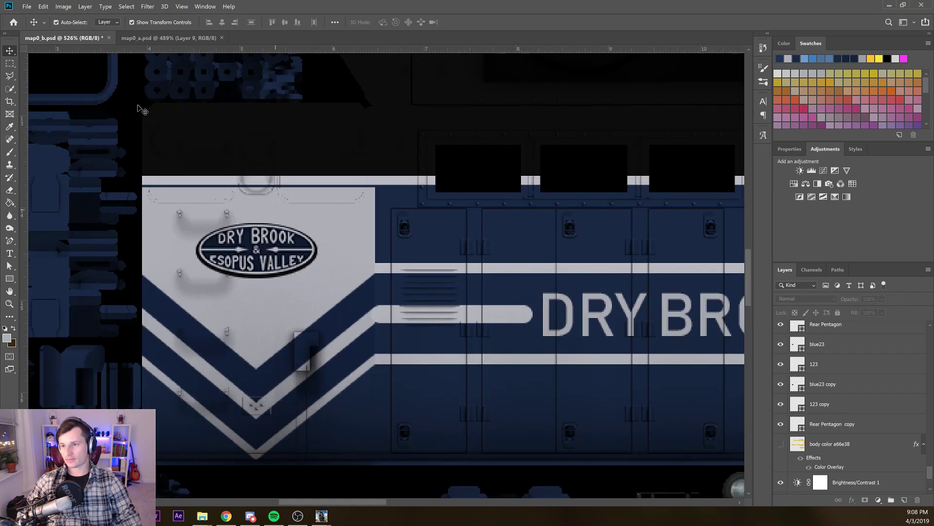
click(118, 102)
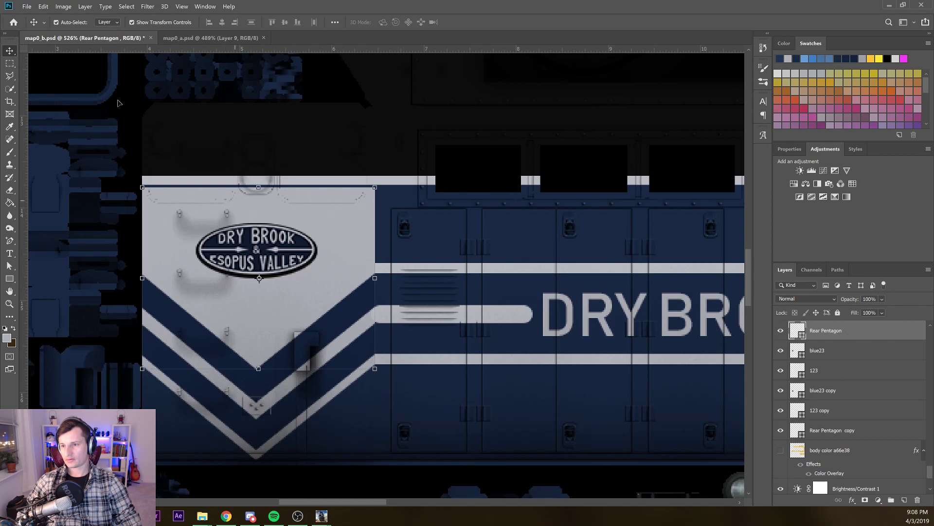
scroll(144, 130, down, 6)
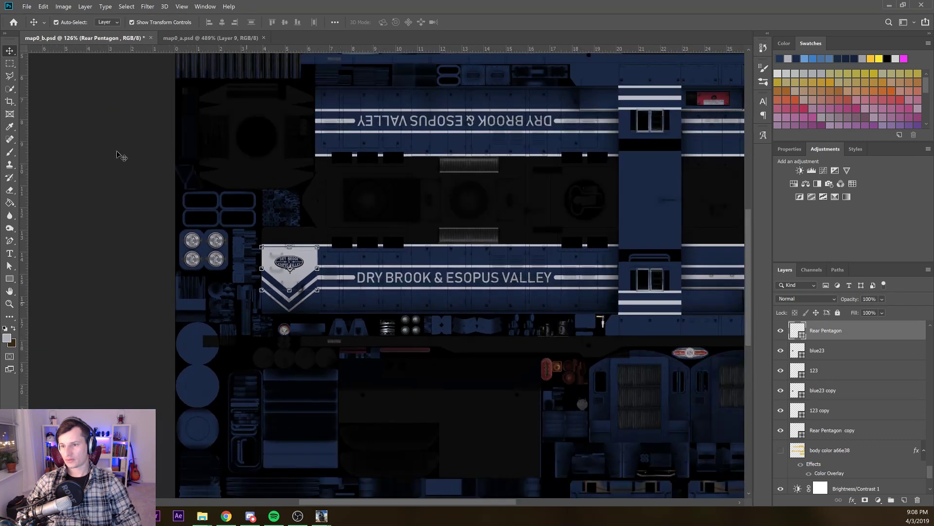
click(59, 156)
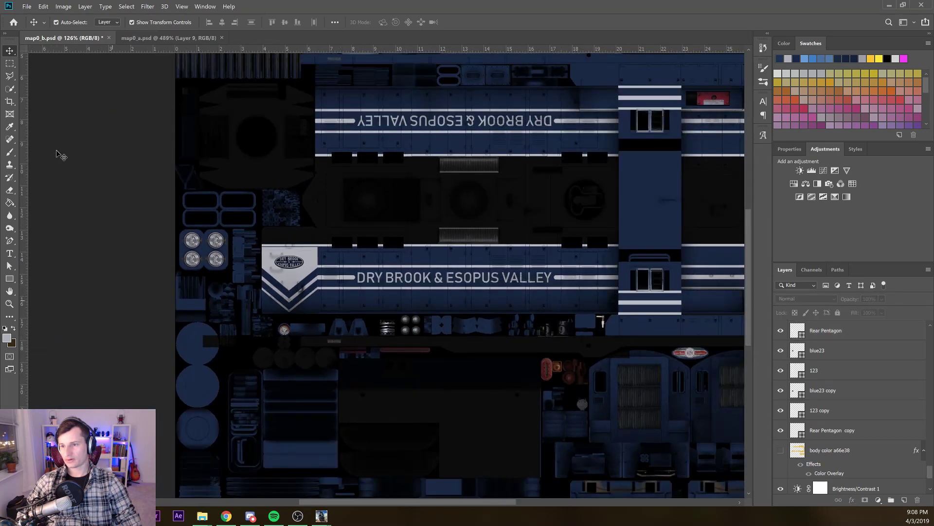
drag(256, 154, 165, 159)
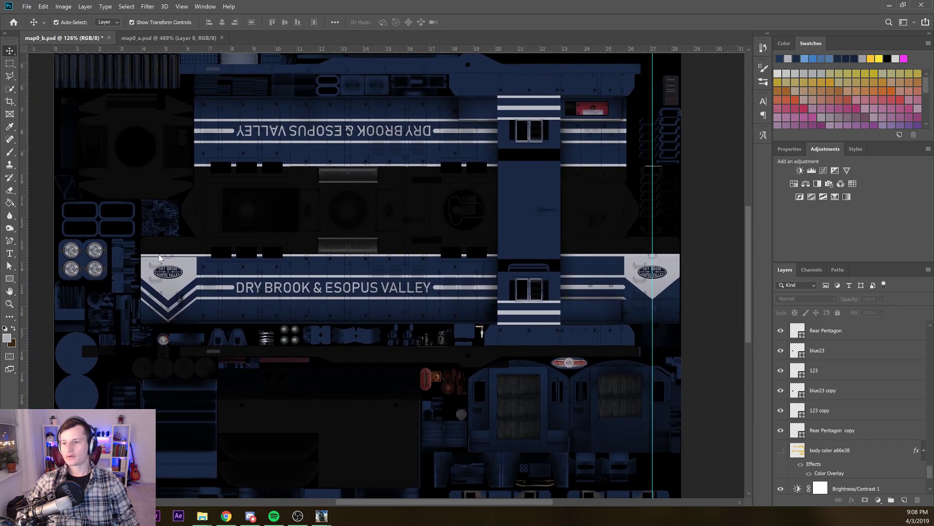
Switch to Content Manager, show the Dry Brook GP9 high hood Loco Skins asset in Explorer, and copy its folder path
click(321, 516)
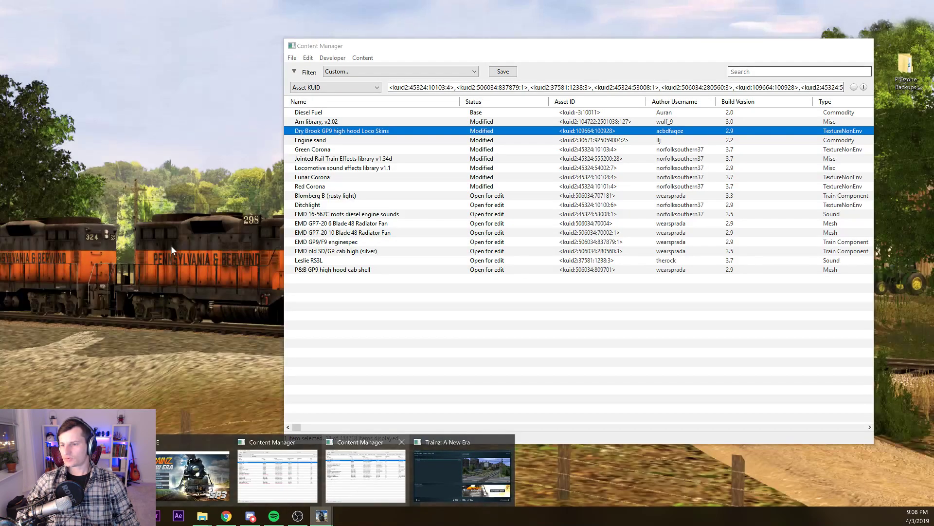
click(343, 489)
right_click(430, 130)
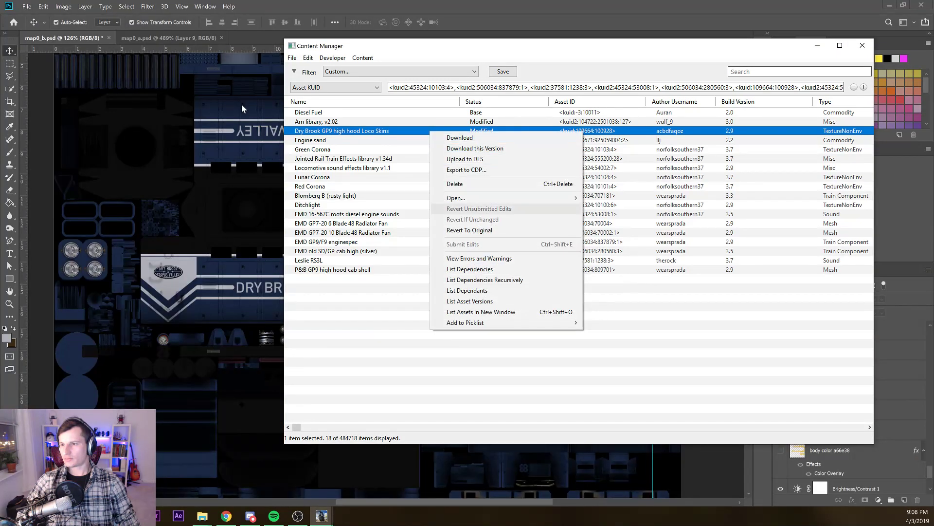
mouse_move(487, 200)
key(Up)
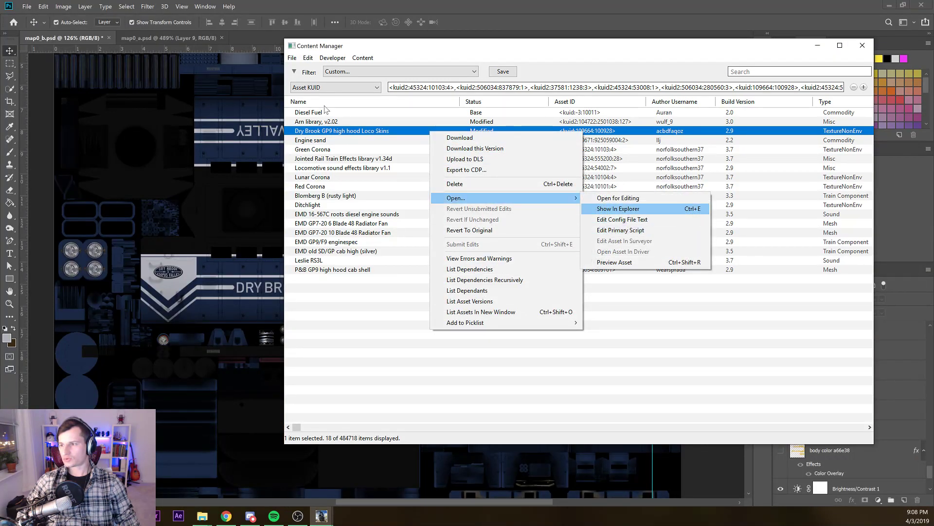
key(Return)
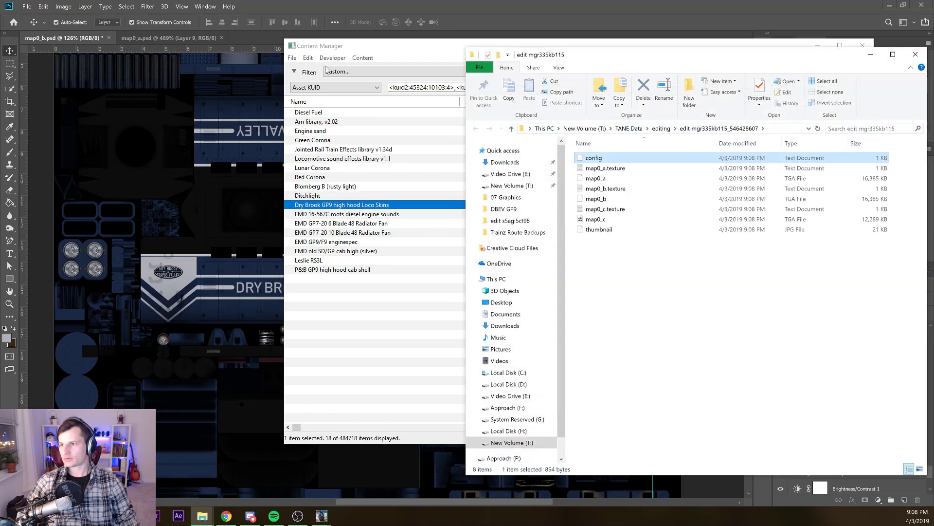
click(778, 129)
key(ctrl+c)
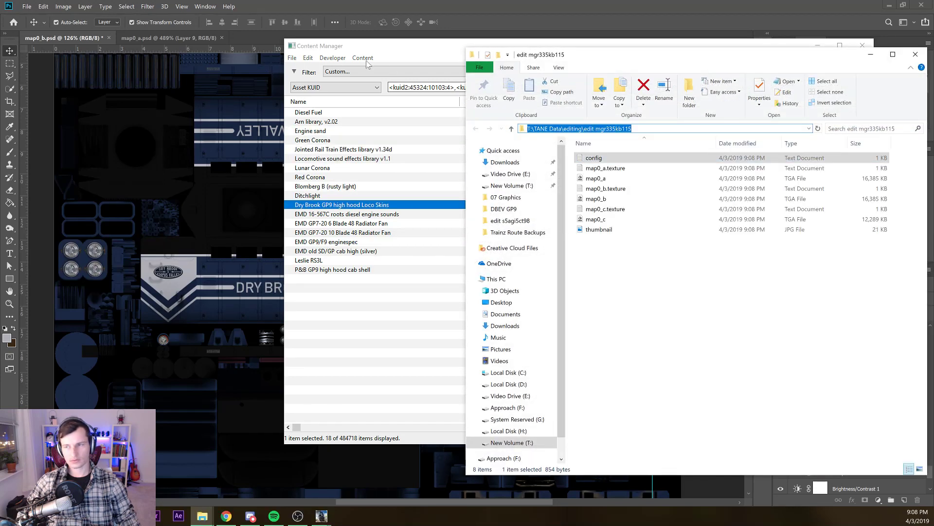
Switch to Photoshop and save map0_b as a 32 bits/pixel Targa in the copied asset folder, replacing the existing map0_b.tga
click(254, 5)
key(ctrl+shift+s)
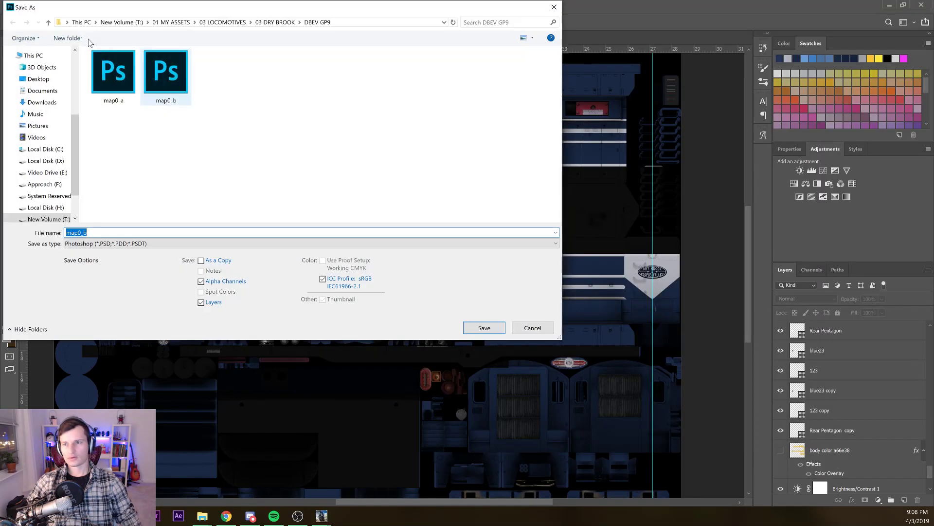
key(alt+d)
key(ctrl+v)
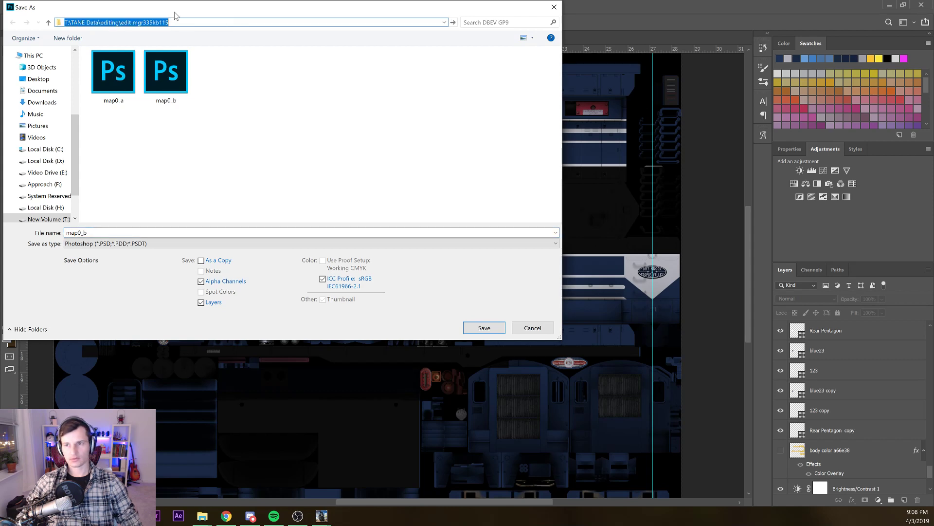
key(Return)
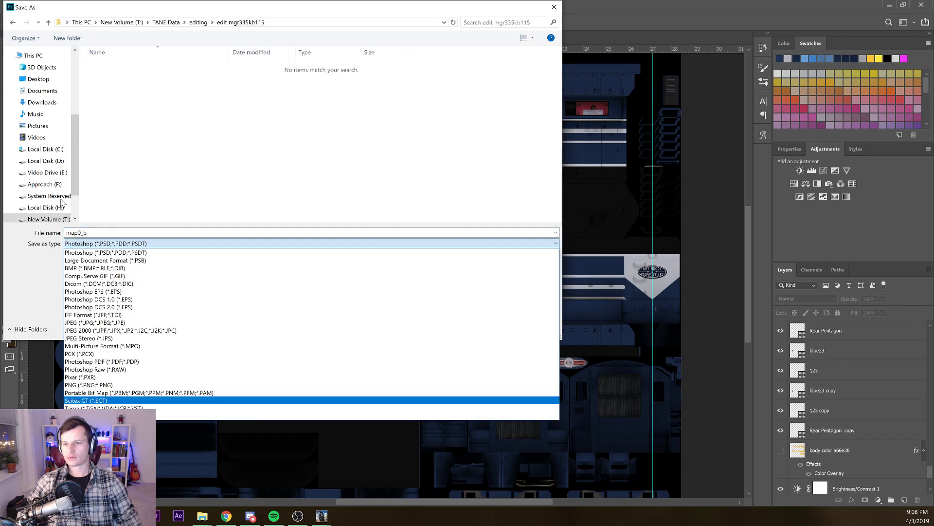
click(124, 408)
key(Return)
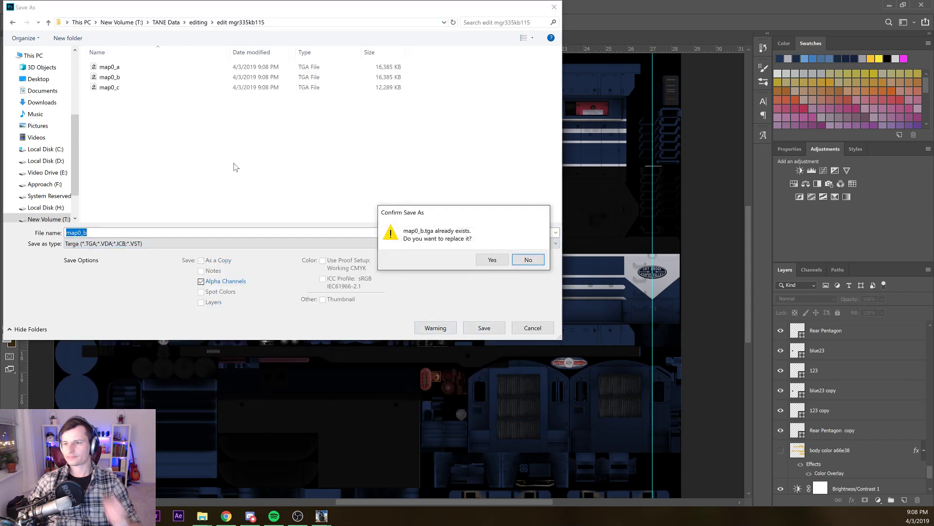
key(Return)
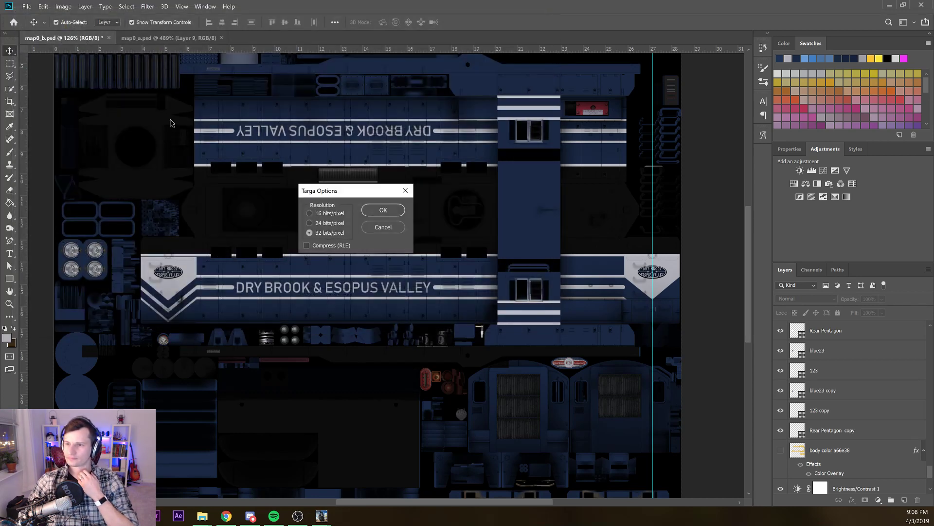
key(Return)
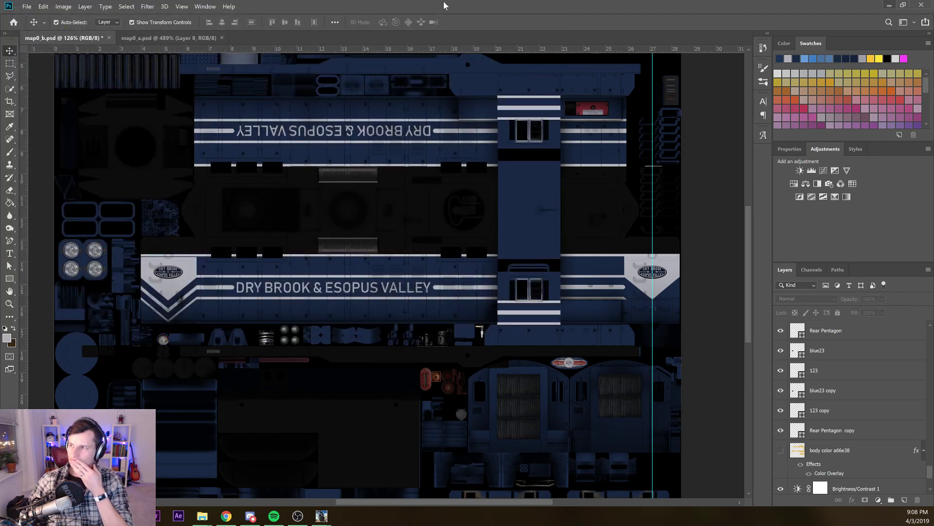
Switch to Content Manager, close the asset's Explorer folder, and submit the edits of Dry Brook GP9 high hood Loco Skins
click(890, 5)
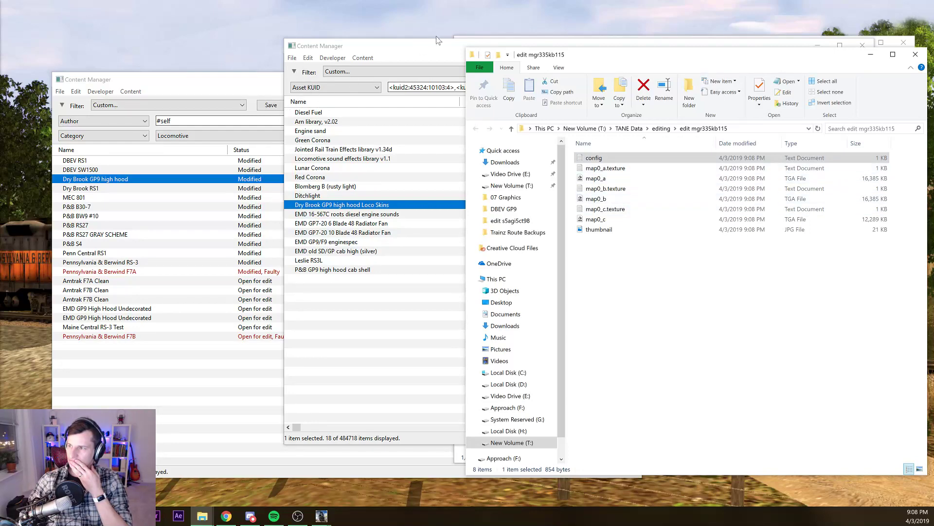
click(915, 54)
right_click(403, 206)
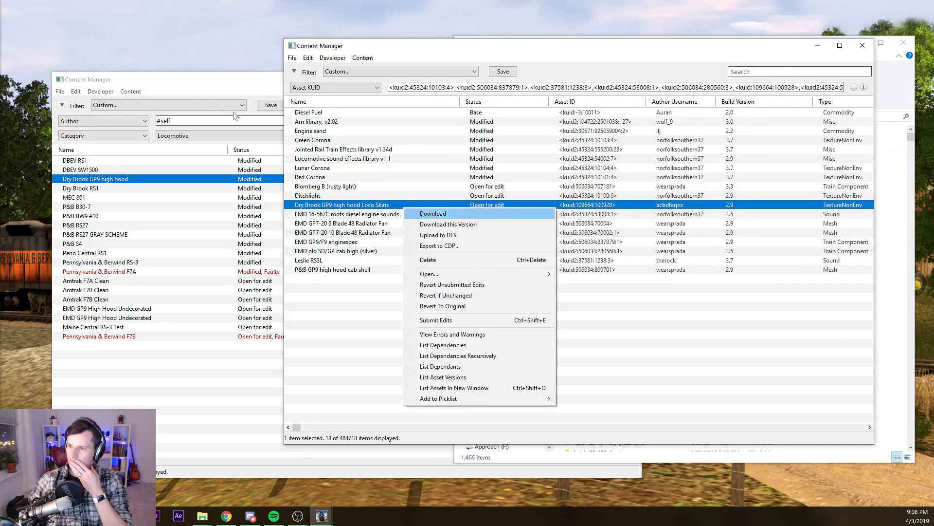
click(477, 321)
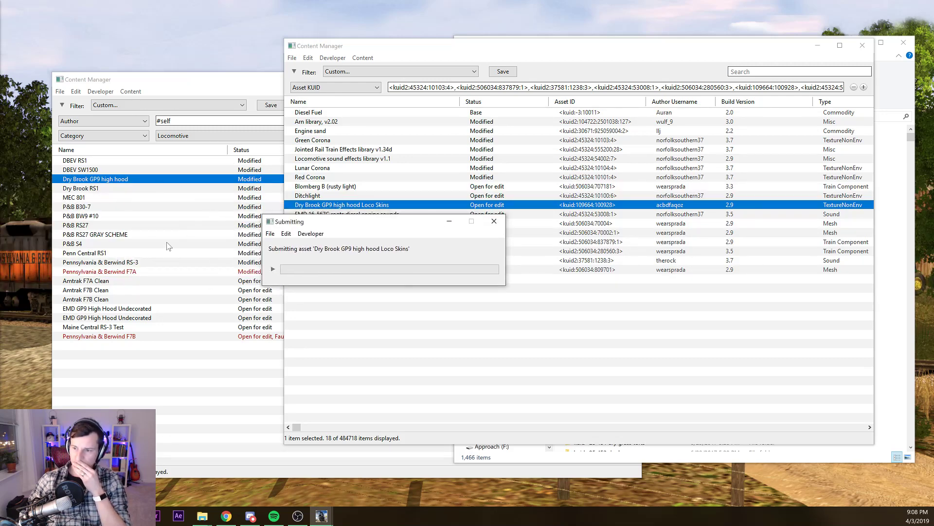
Switch to Trainz: A New Era and open the Base Session Working session of Dry Brook & Esopus Valley RR for editing
mouse_move(325, 517)
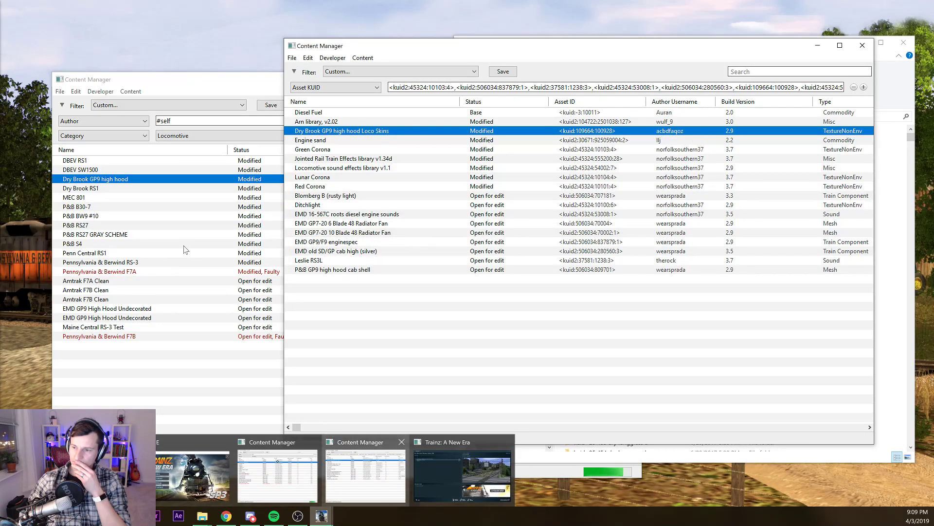
click(462, 474)
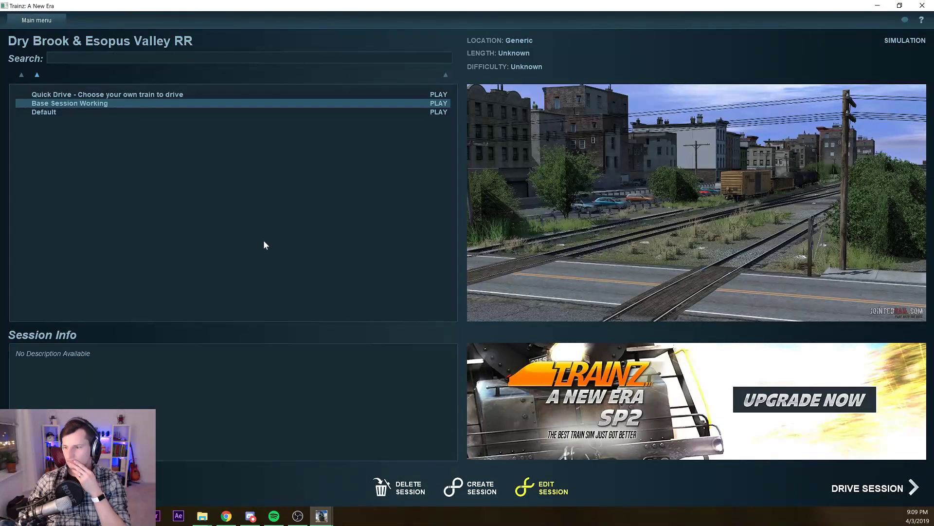
key(Return)
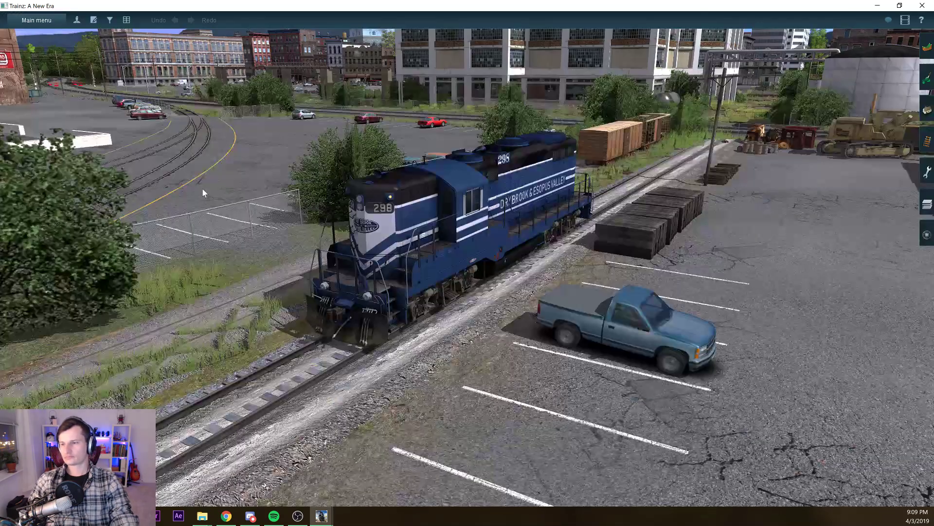
Open the properties of the Dry Brook GP9 high hood locomotive on the track and set its Locomotive Skin to 2
drag(189, 138, 261, 149)
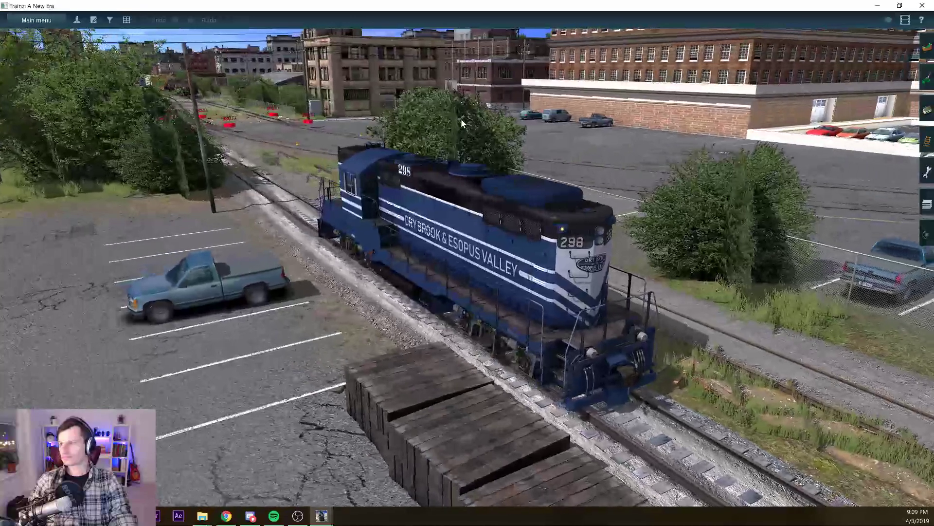
key(F7)
click(905, 233)
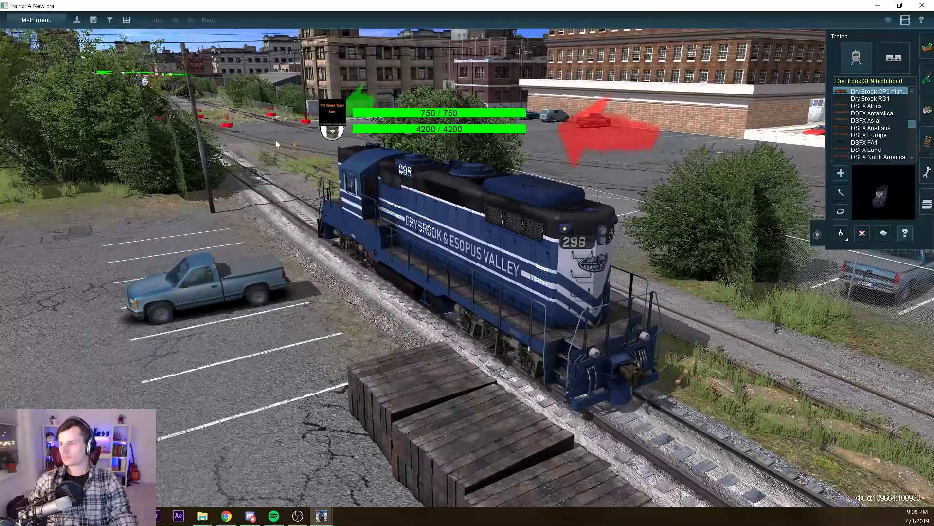
click(511, 210)
scroll(88, 126, down, 4)
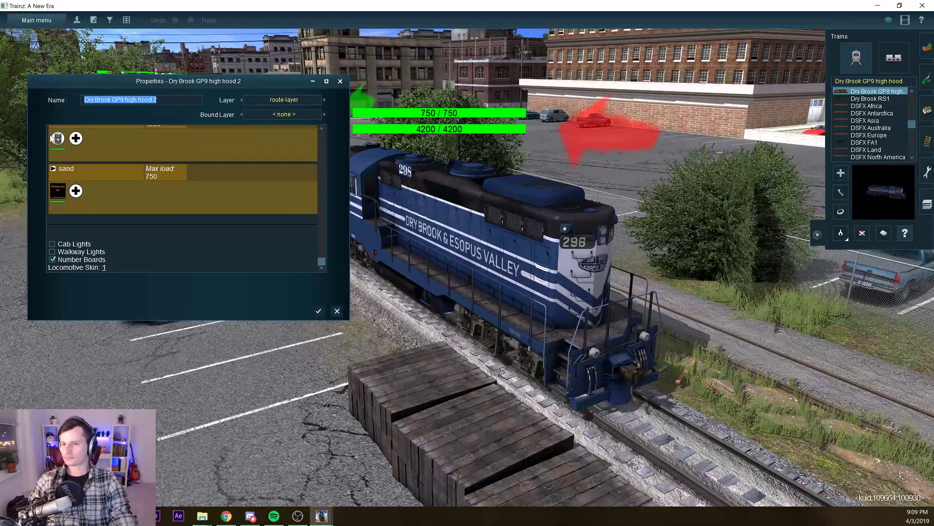
click(104, 267)
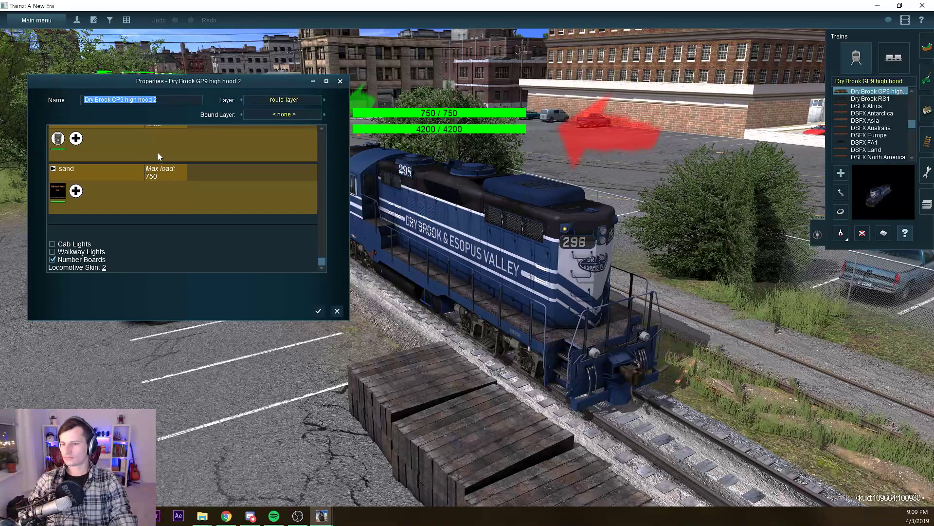
key(Return)
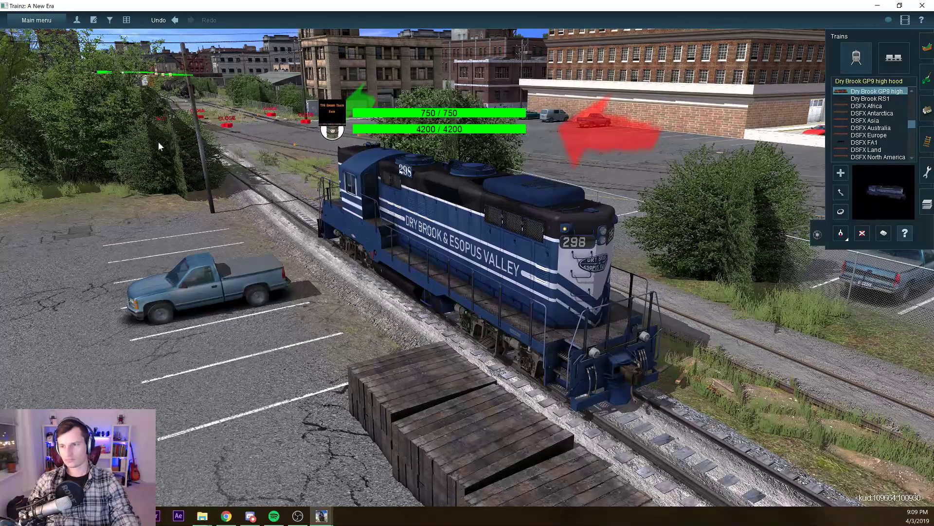
Examine the V striping on the locomotive's rear end head-on, up close and from its shaded side
key(Left)
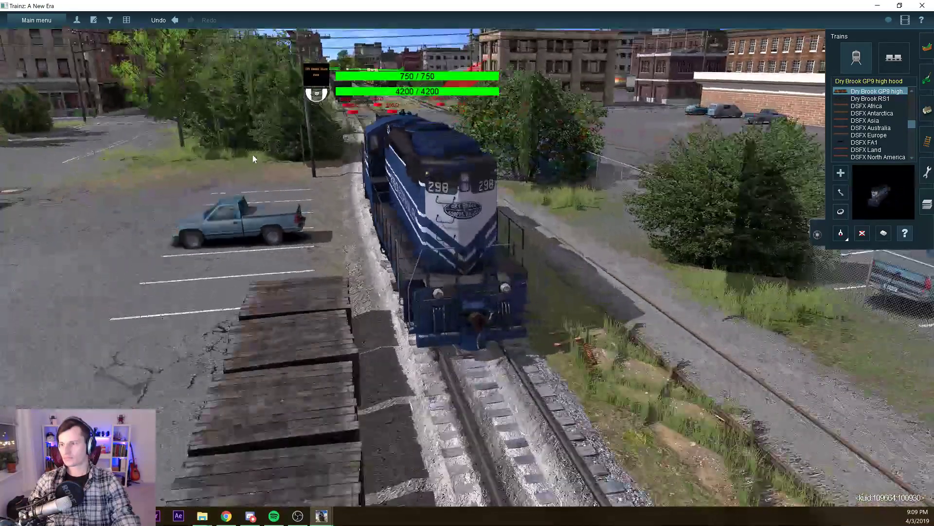
scroll(252, 155, up, 5)
scroll(254, 160, down, 5)
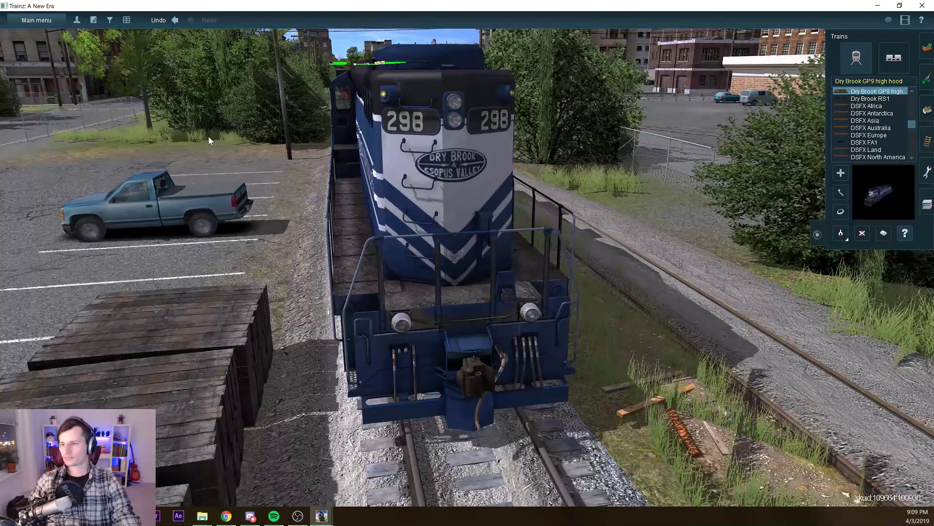
key(Left)
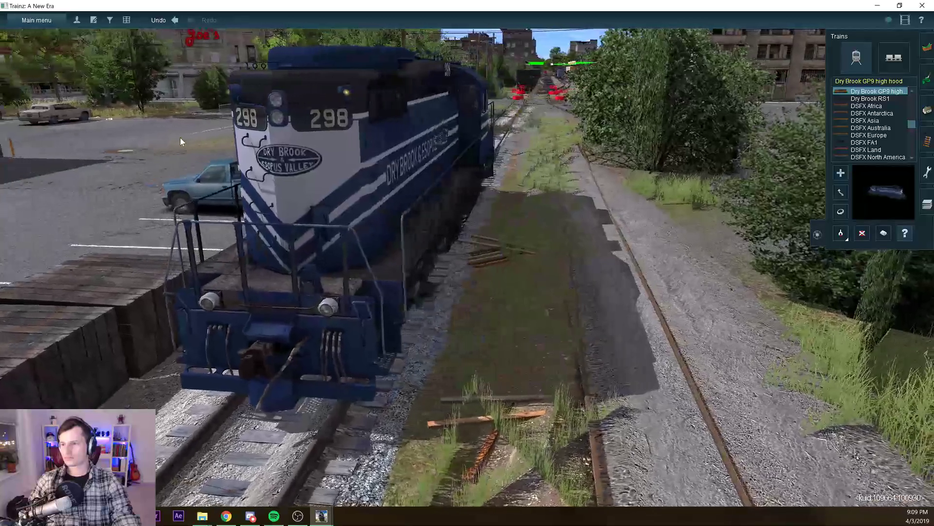
scroll(180, 138, up, 4)
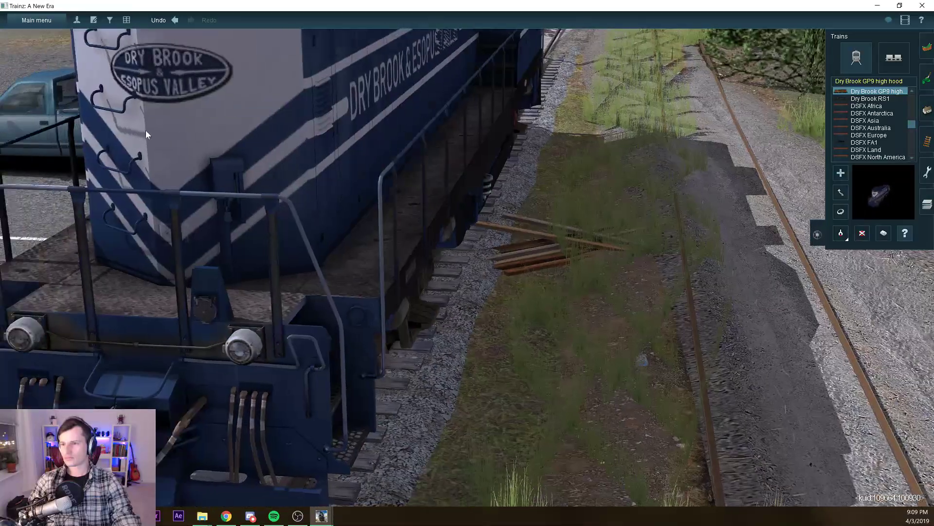
scroll(203, 125, down, 5)
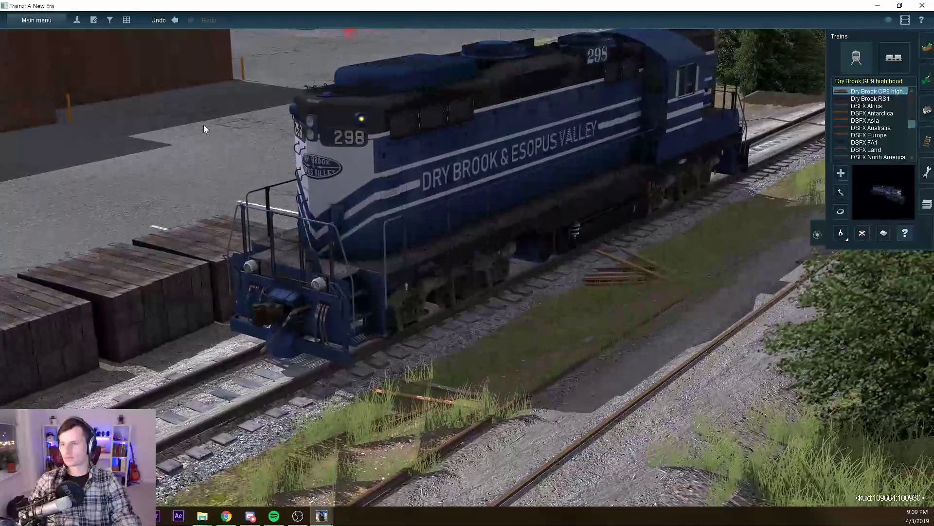
Rotate the Dry Brook GP9 locomotive to face the opposite direction on the track
drag(203, 125, 405, 110)
key(r)
click(404, 110)
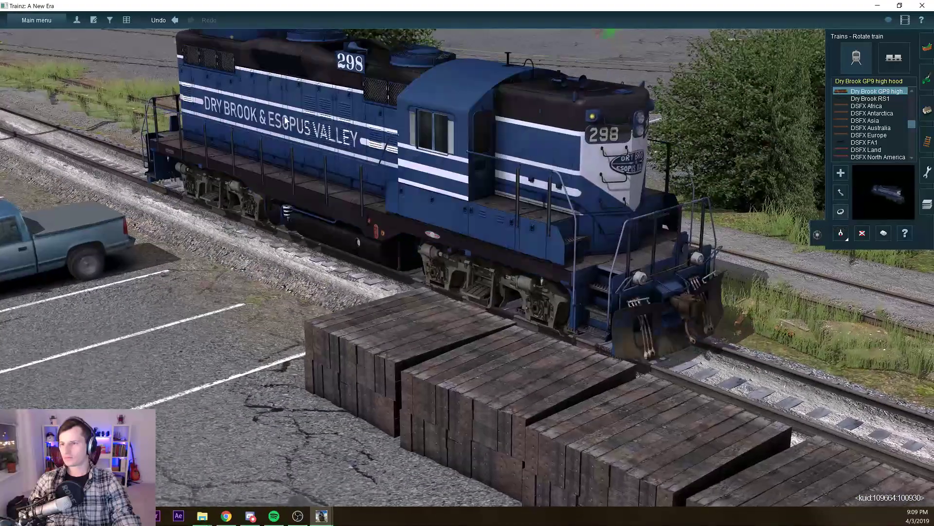
Examine how the rear V stripes meet the side stripes around both corners of the long hood and across the louvers
key(Left)
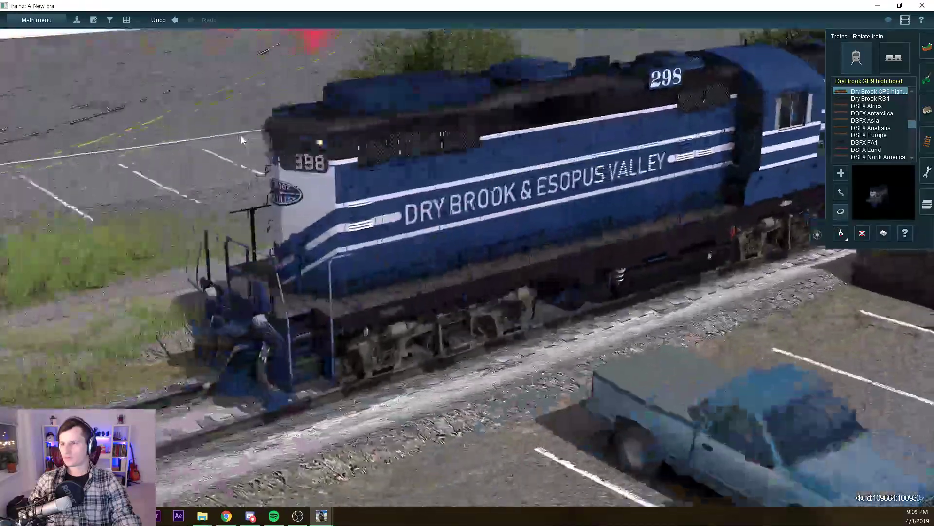
drag(240, 135, 214, 127)
scroll(195, 125, up, 5)
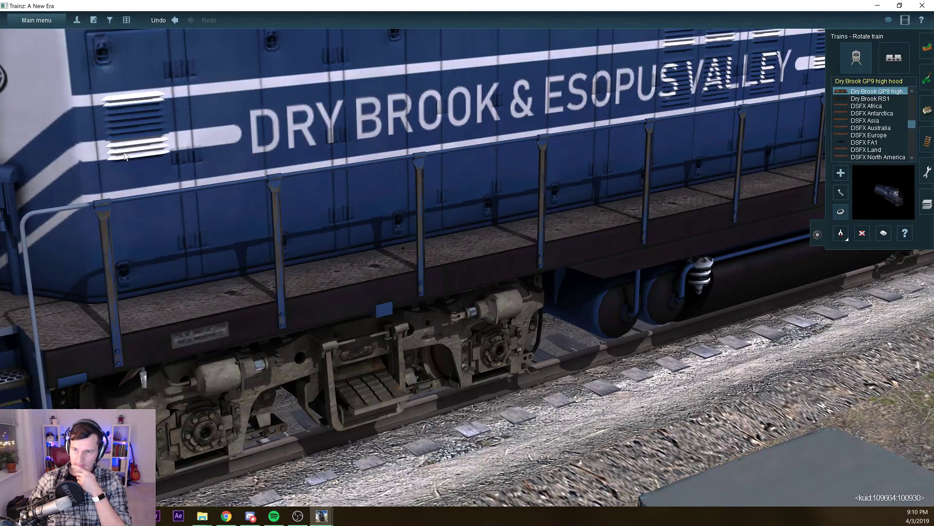
scroll(124, 151, down, 5)
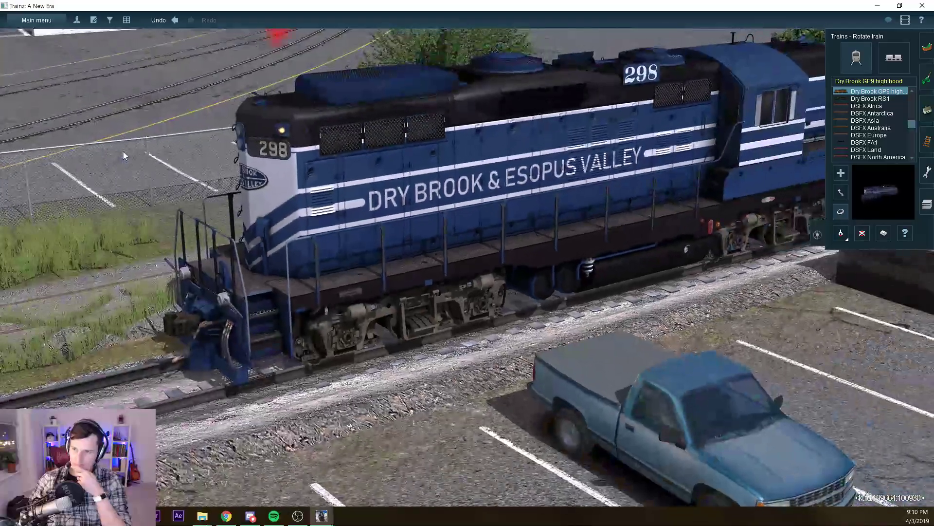
drag(166, 144, 253, 116)
scroll(229, 116, up, 5)
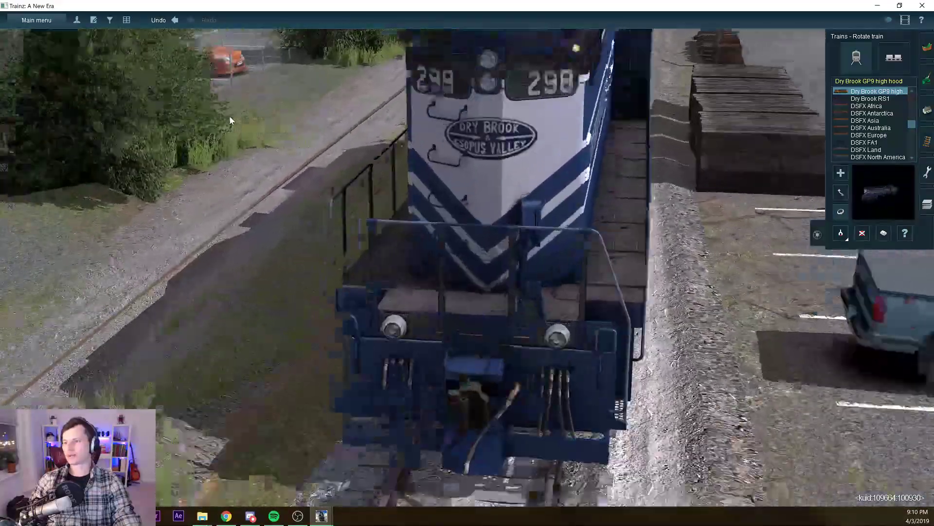
scroll(229, 116, down, 3)
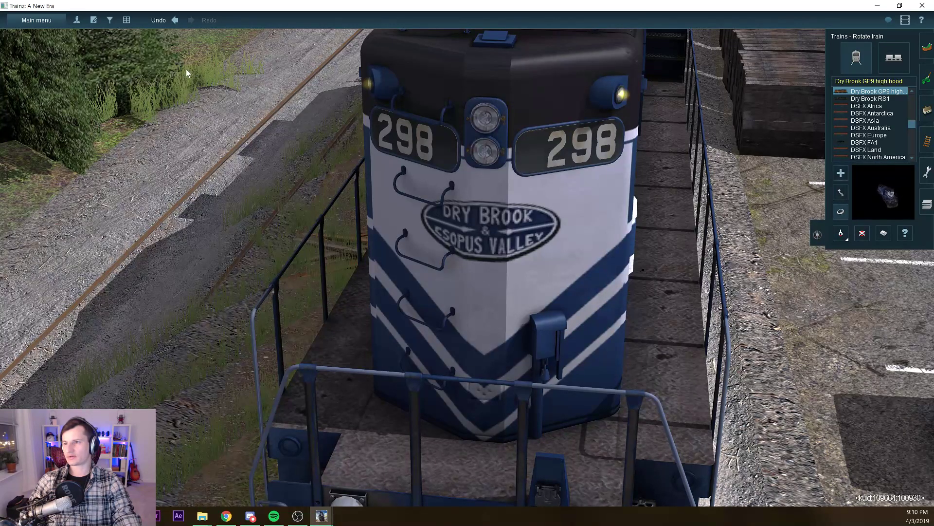
key(Left)
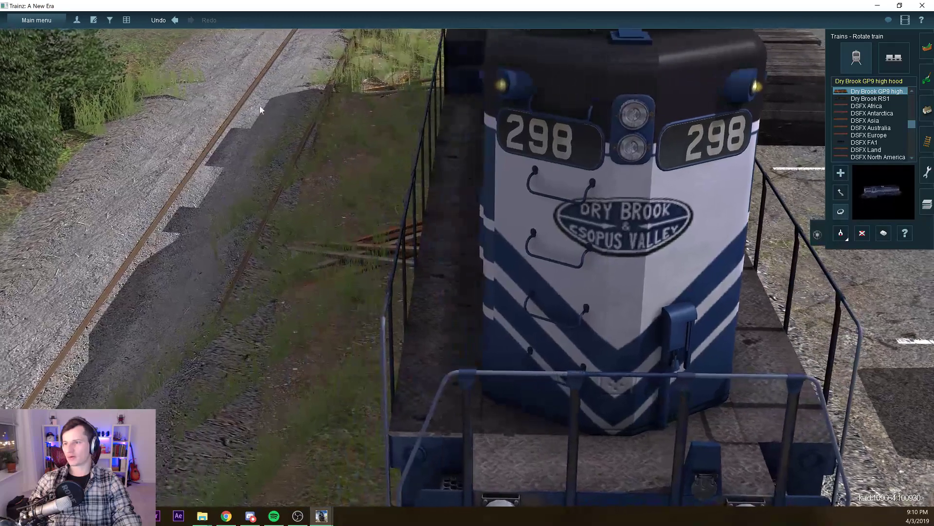
drag(260, 110, 279, 147)
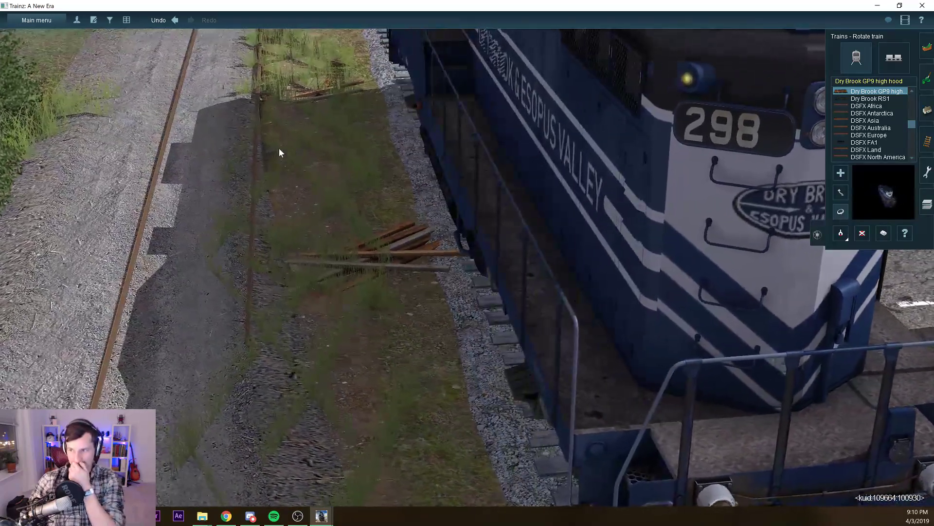
key(Right)
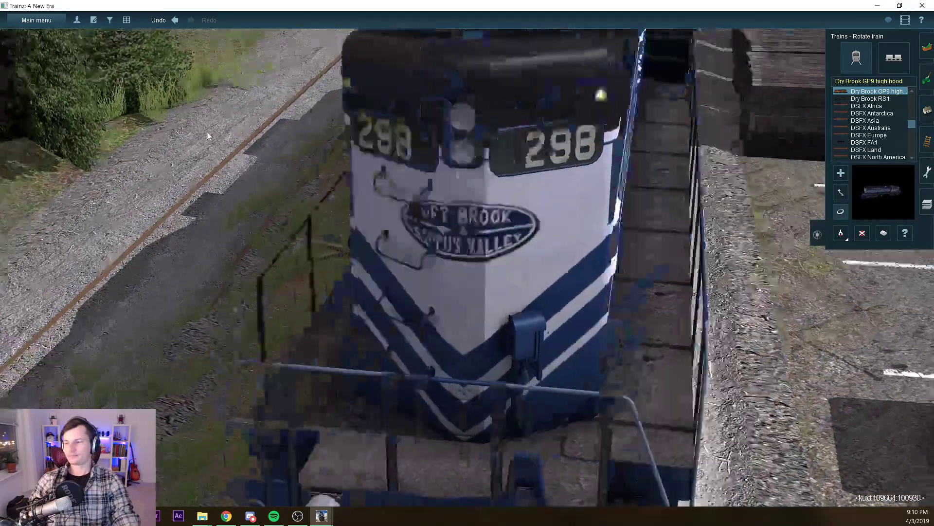
drag(208, 135, 116, 130)
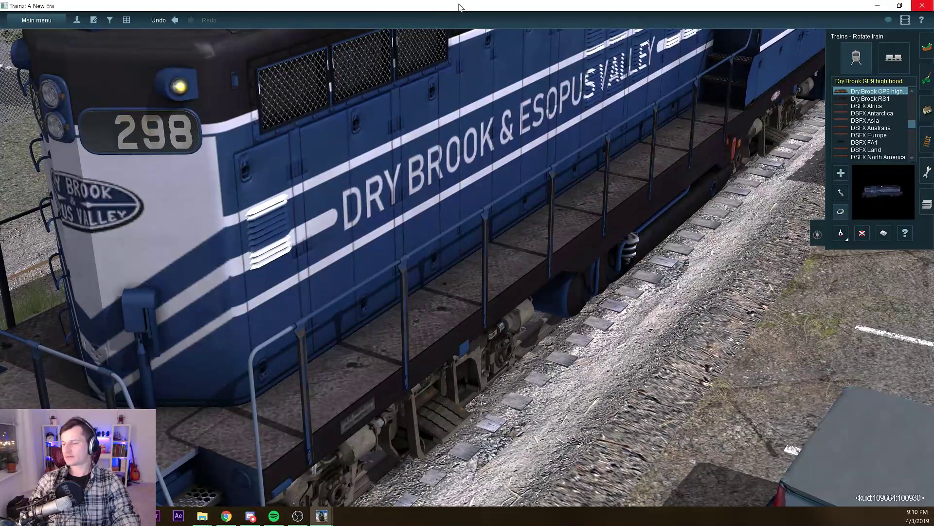
Exit Surveyor and switch back to the rear V striping of the map0_b texture in Photoshop
click(30, 17)
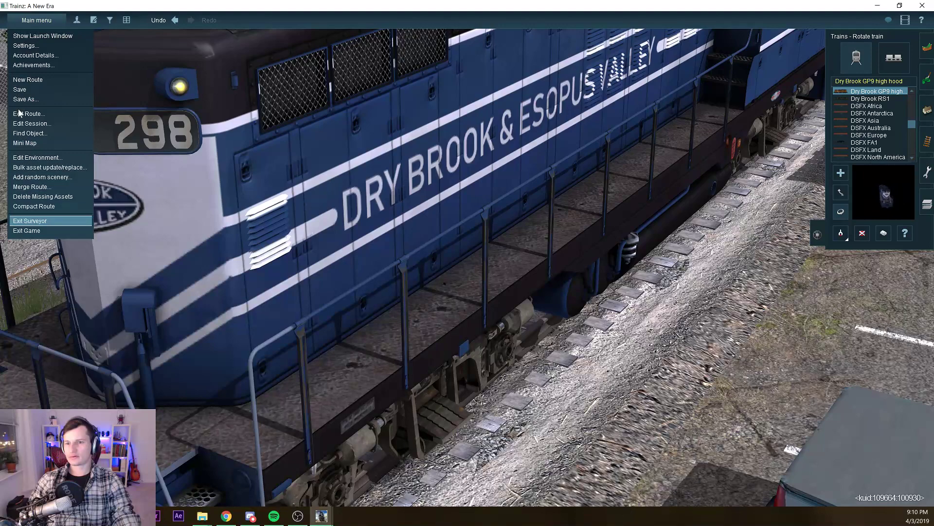
click(30, 220)
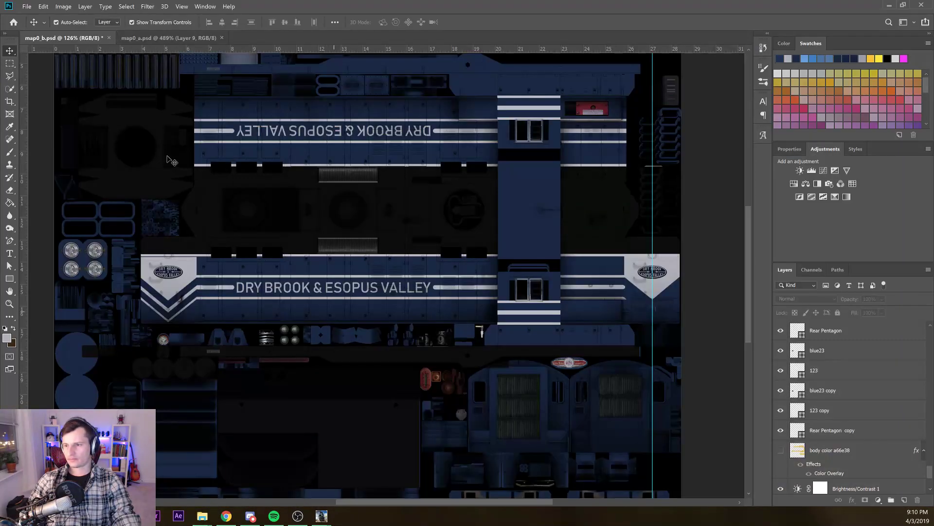
scroll(99, 148, up, 10)
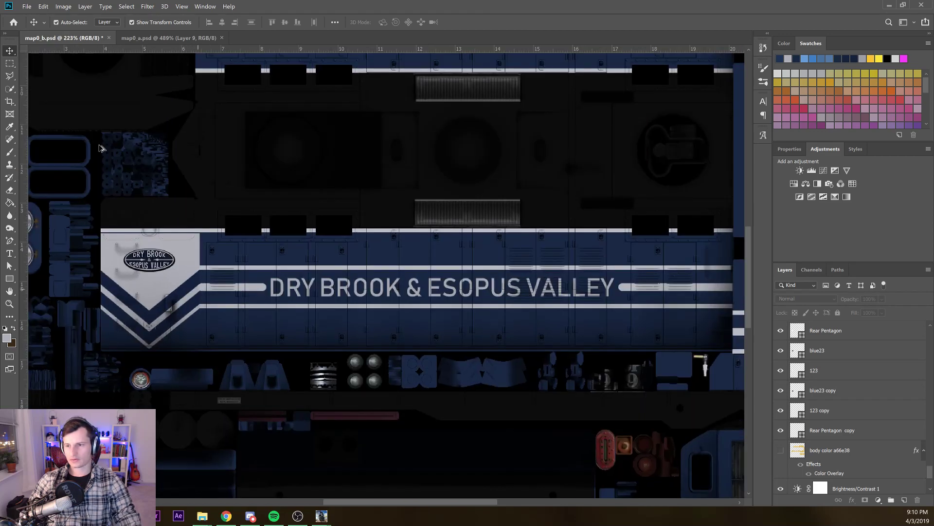
Select the rounded middle stripe, Shape 2 copy 3, where it meets the rear V striping
scroll(100, 148, up, 5)
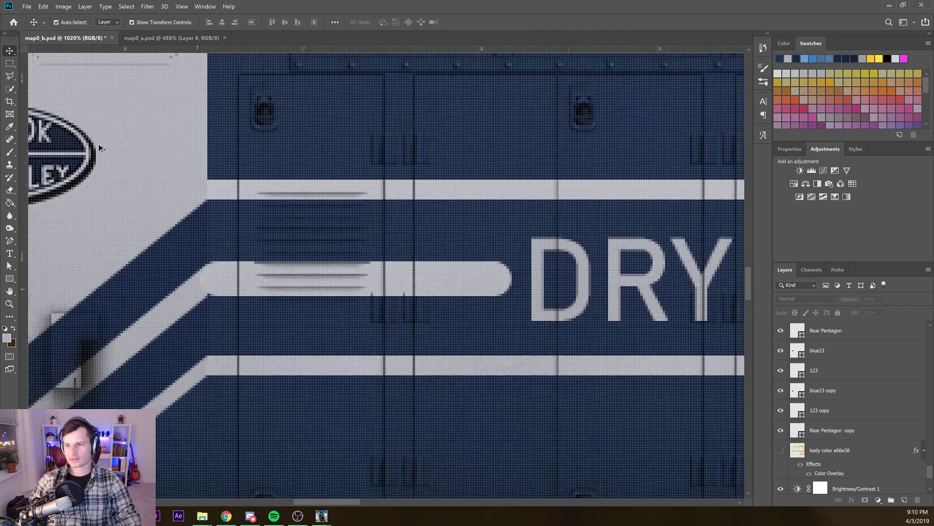
scroll(99, 148, up, 2)
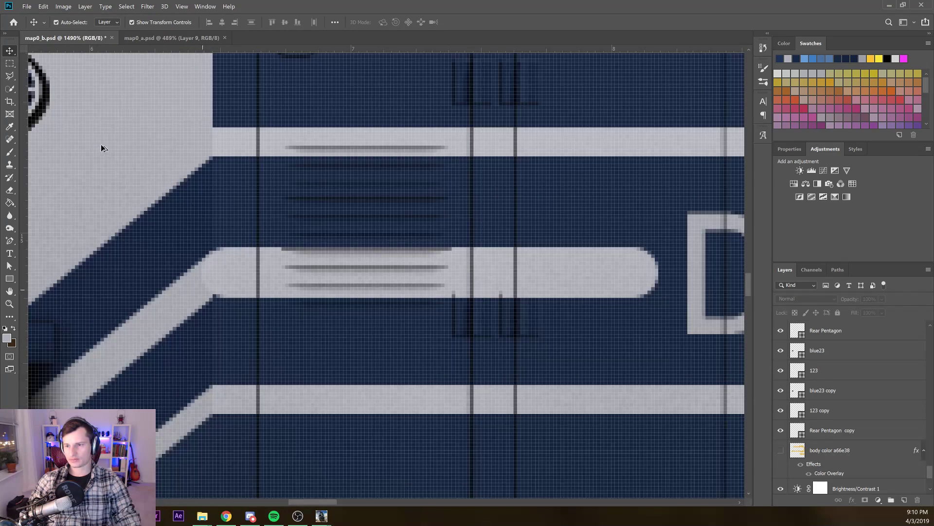
scroll(101, 148, down, 4)
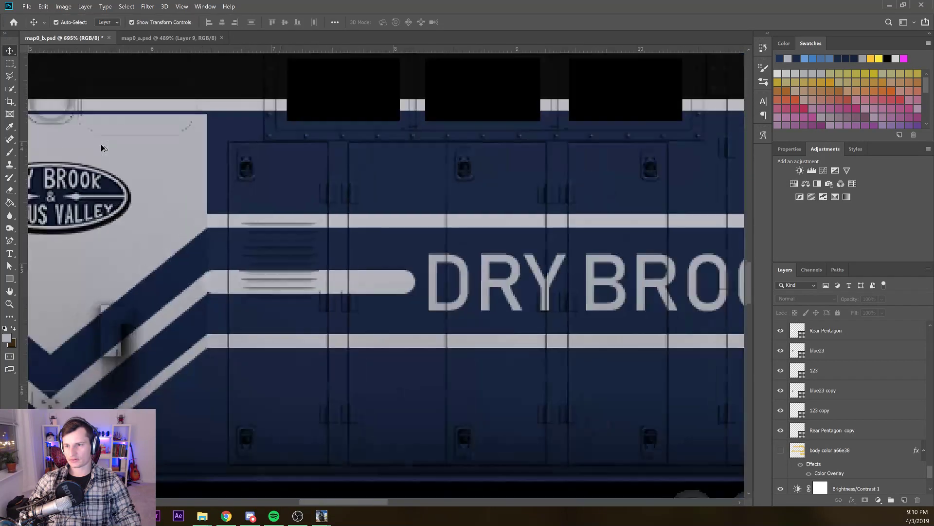
click(108, 141)
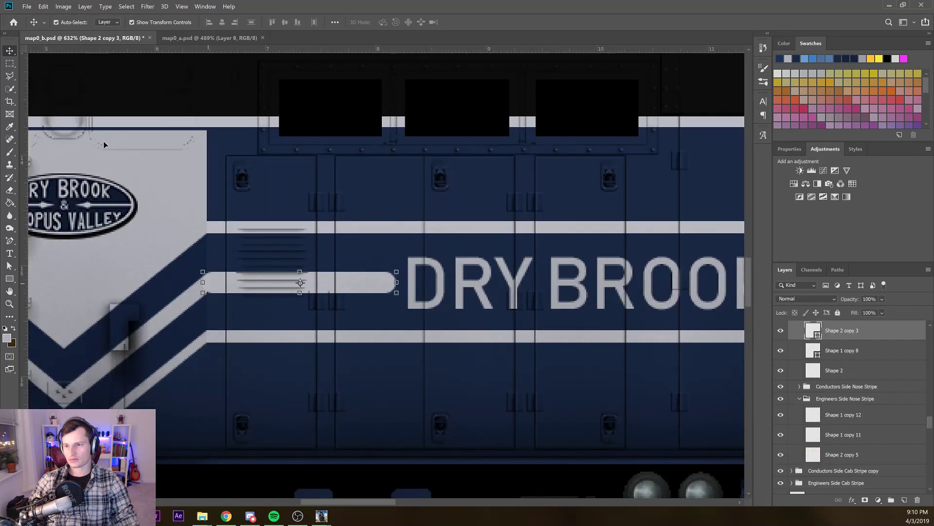
drag(101, 141, 71, 141)
key(ctrl+z)
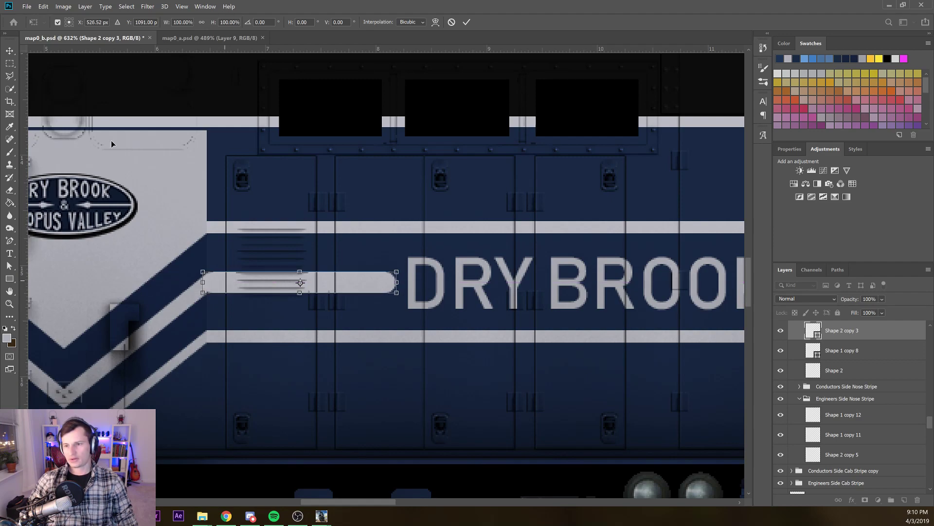
scroll(103, 143, up, 5)
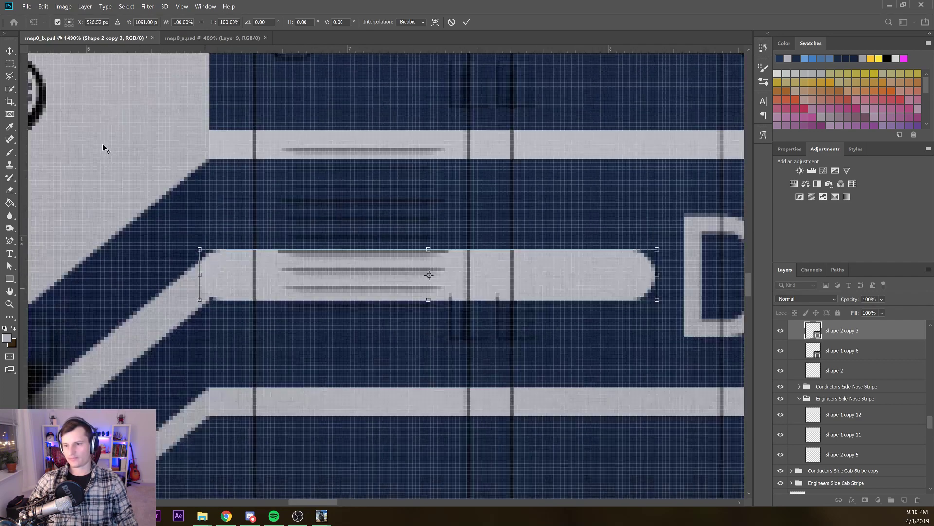
key(Return)
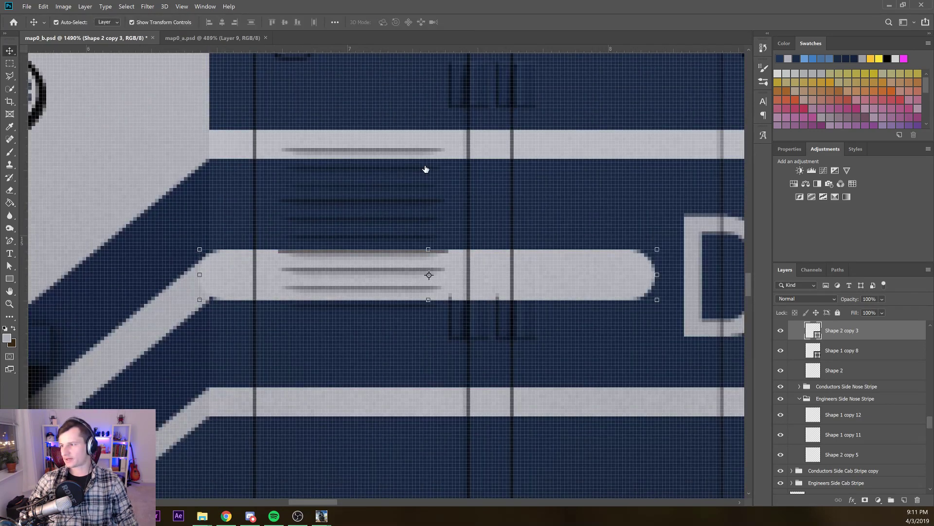
Rasterize the Shape 2 copy 3 layer and stretch the stripe toward the rear V to 103.17% width
right_click(850, 331)
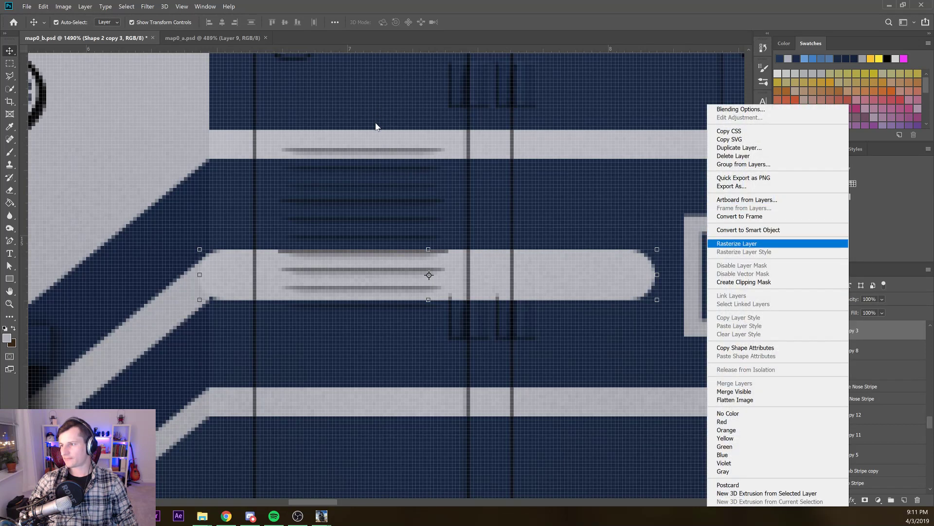
click(750, 244)
drag(198, 279, 183, 276)
key(ctrl+z)
mouse_move(96, 138)
mouse_down()
mouse_move(42, 137)
mouse_move(81, 137)
mouse_up()
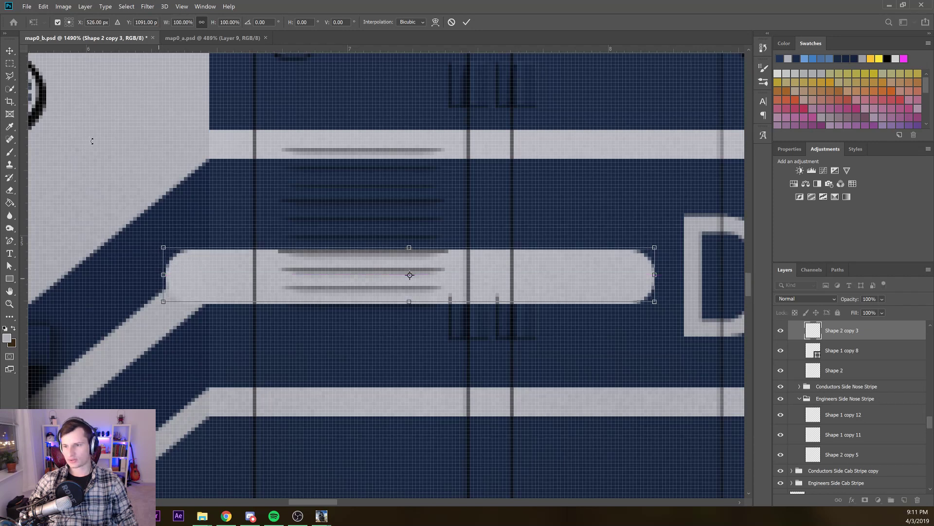
key(ctrl+z)
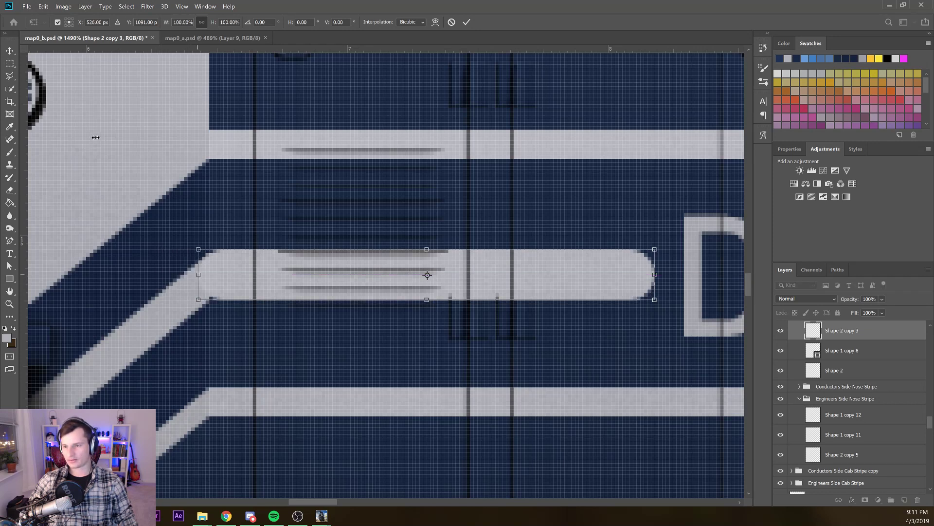
drag(95, 137, 93, 137)
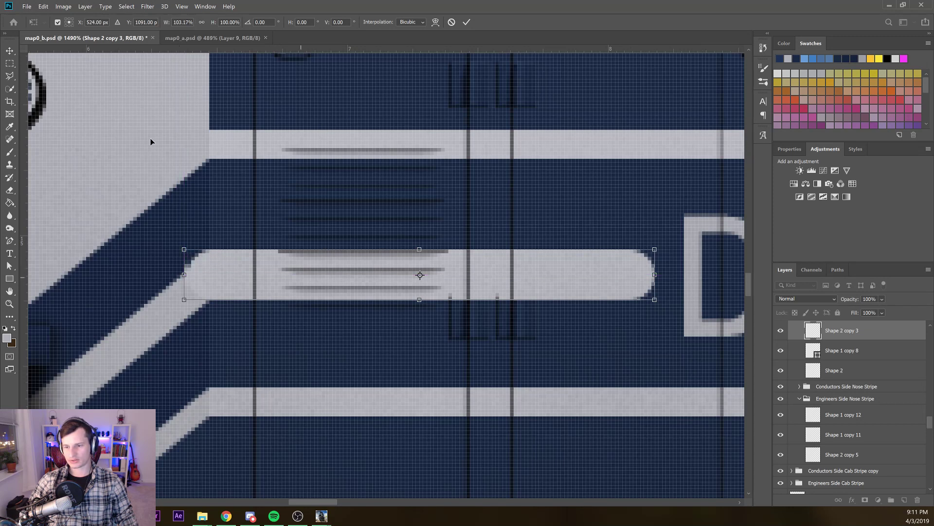
key(Return)
Delete the stripe's rounded end overlapping the rear V with a rectangular selection about 0.18 by 0.35 in, and deselect
key(m)
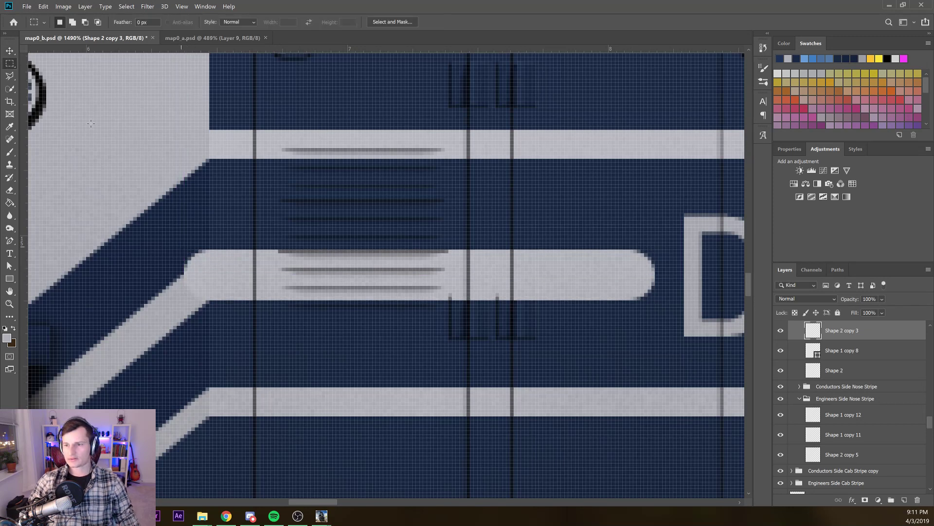
drag(159, 235, 205, 325)
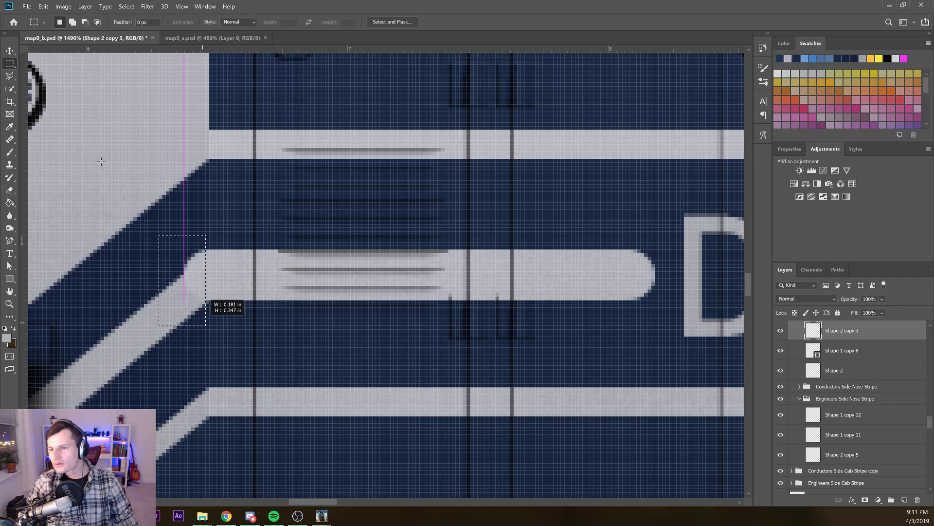
drag(206, 325, 205, 325)
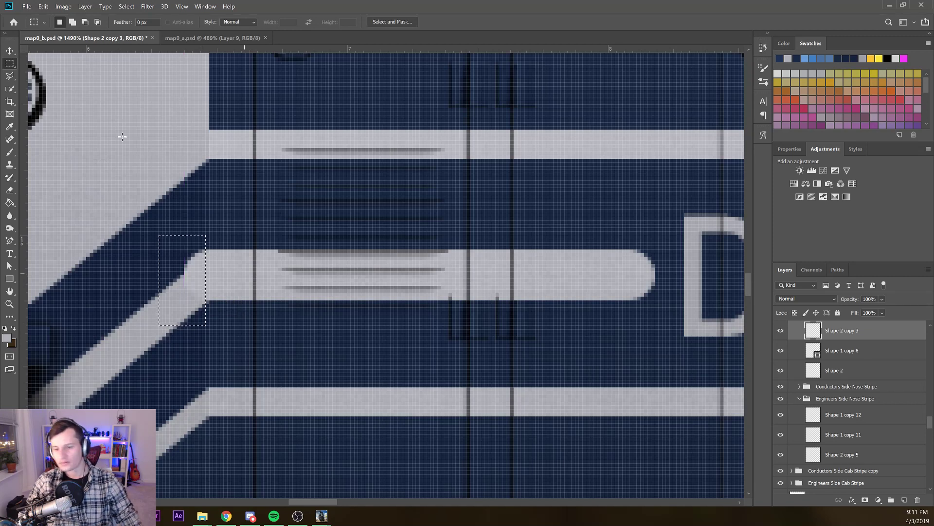
key(Delete)
key(ctrl+d)
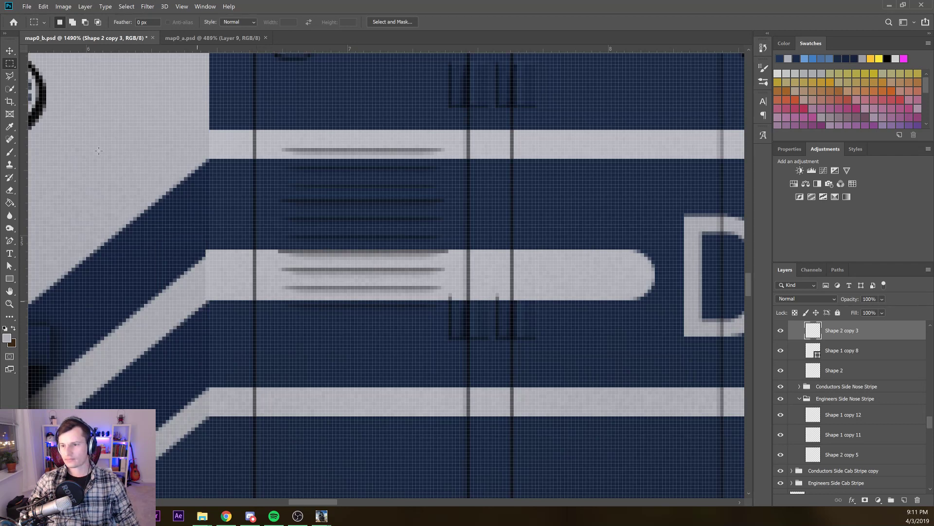
Trim the remaining pixel column off the middle stripe so its square end is flush with the rear V's edge
scroll(113, 159, down, 2)
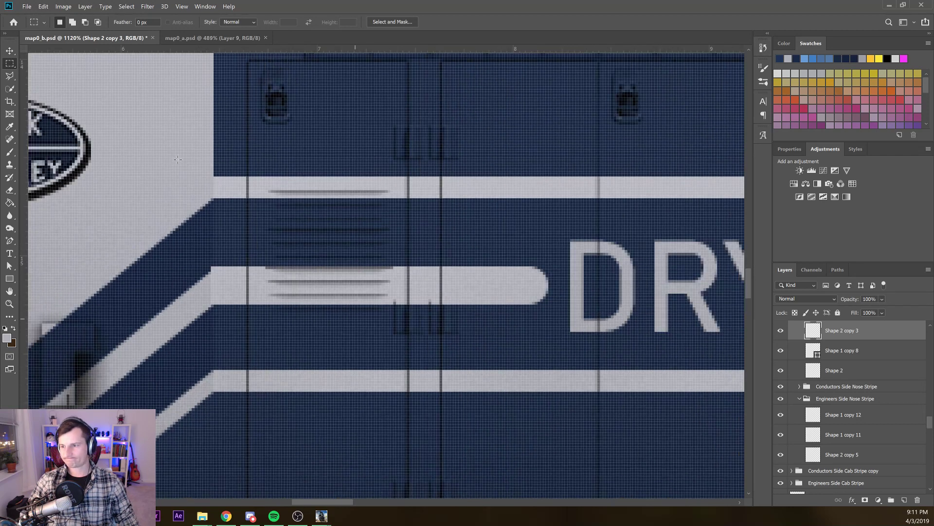
scroll(135, 147, down, 1)
scroll(117, 131, up, 4)
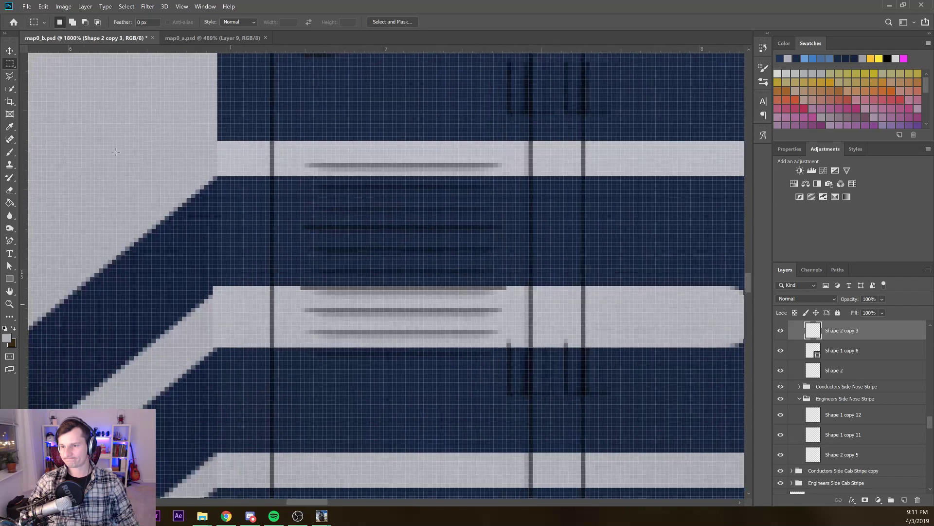
scroll(115, 155, up, 3)
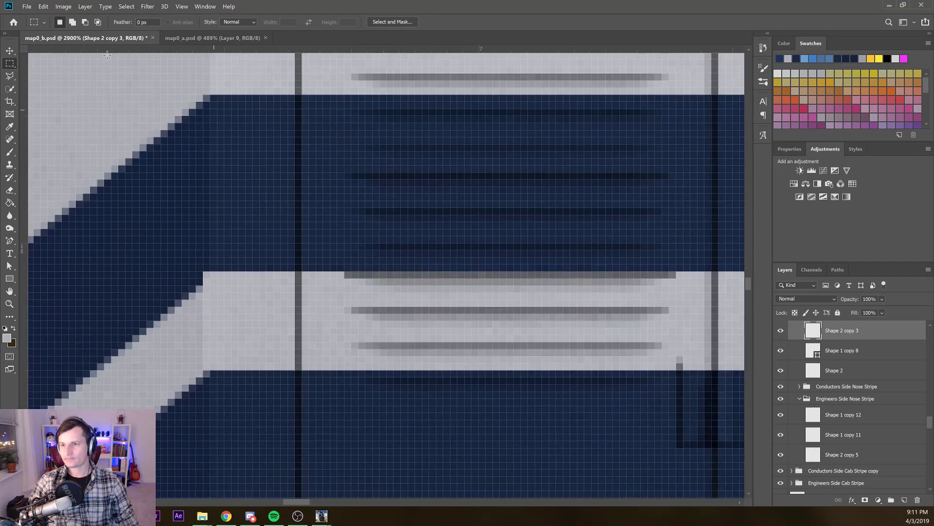
drag(175, 250, 206, 376)
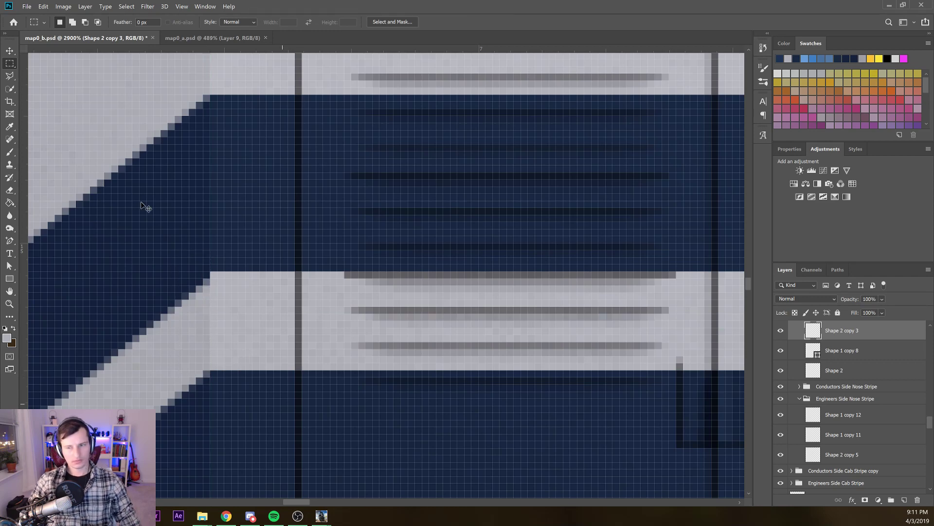
Examine how all the side stripes line up with the rear V stripes and along the lettered side
scroll(121, 181, down, 4)
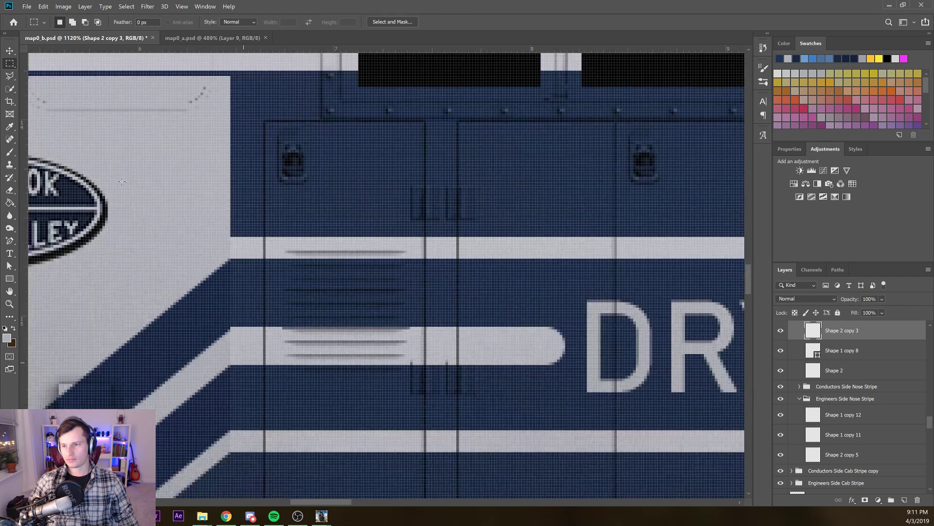
scroll(121, 181, down, 2)
scroll(128, 201, down, 3)
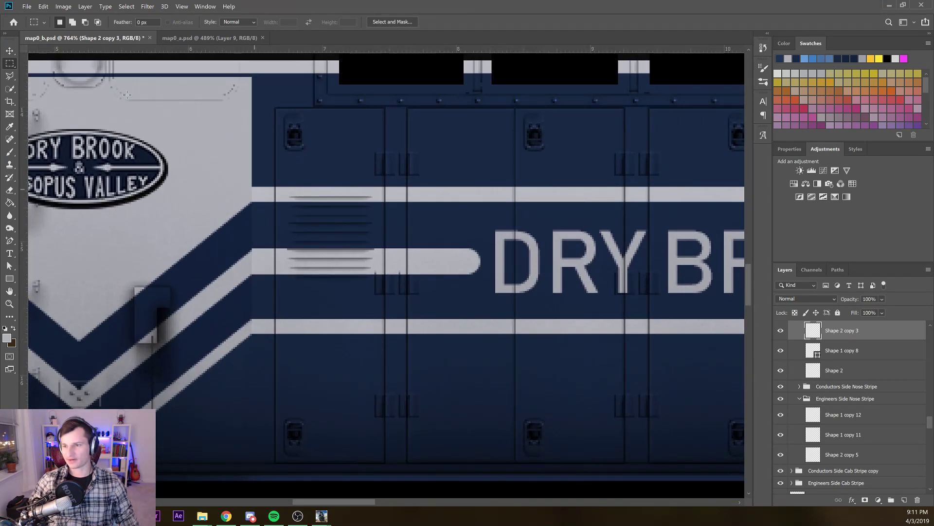
scroll(129, 166, up, 3)
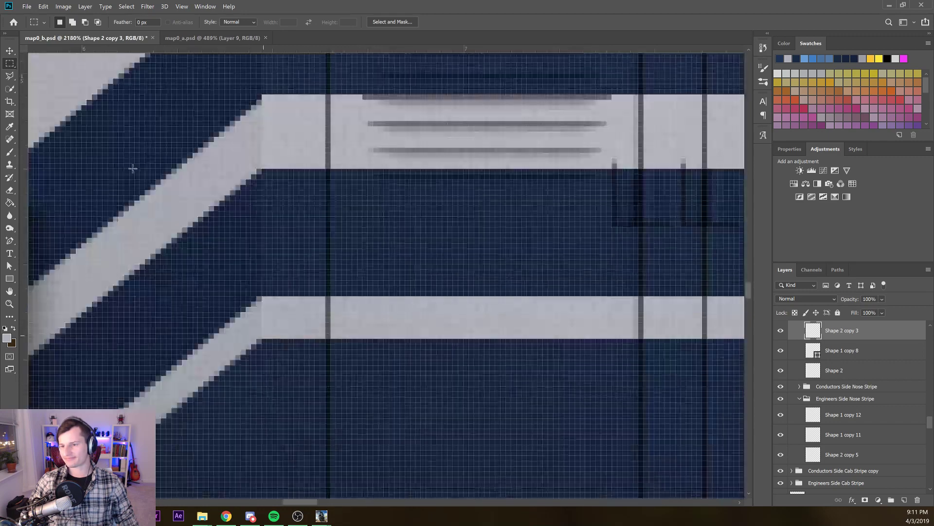
scroll(134, 168, down, 5)
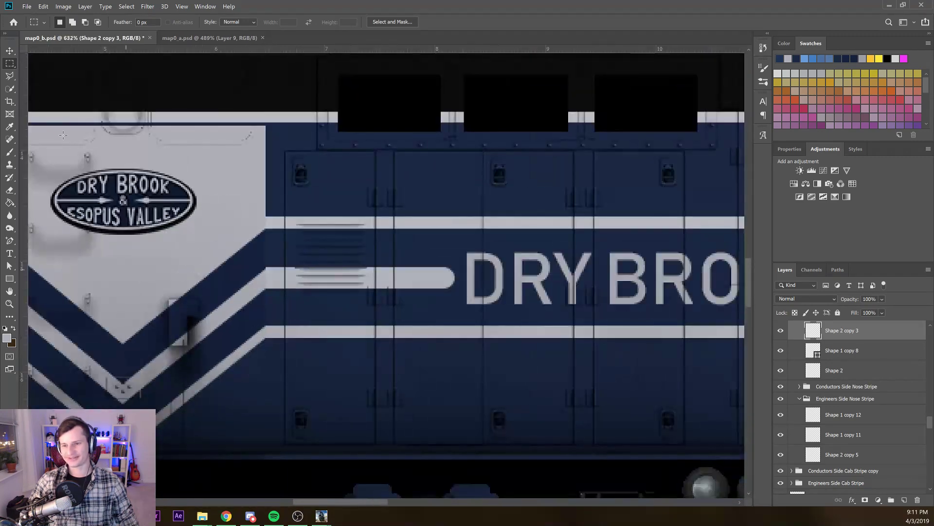
drag(68, 139, 127, 137)
drag(283, 145, 85, 154)
Select the three stripe layers Shape 1 copy 12, Shape 1 copy 11 and Shape 2 copy 5 beside the nose pentagon
key(v)
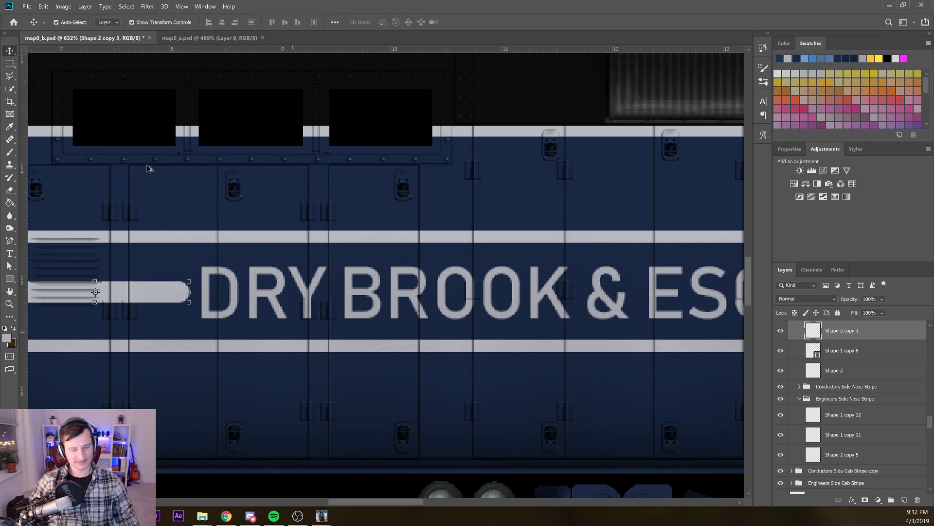
scroll(149, 168, down, 2)
scroll(149, 168, down, 2)
scroll(149, 168, down, 1)
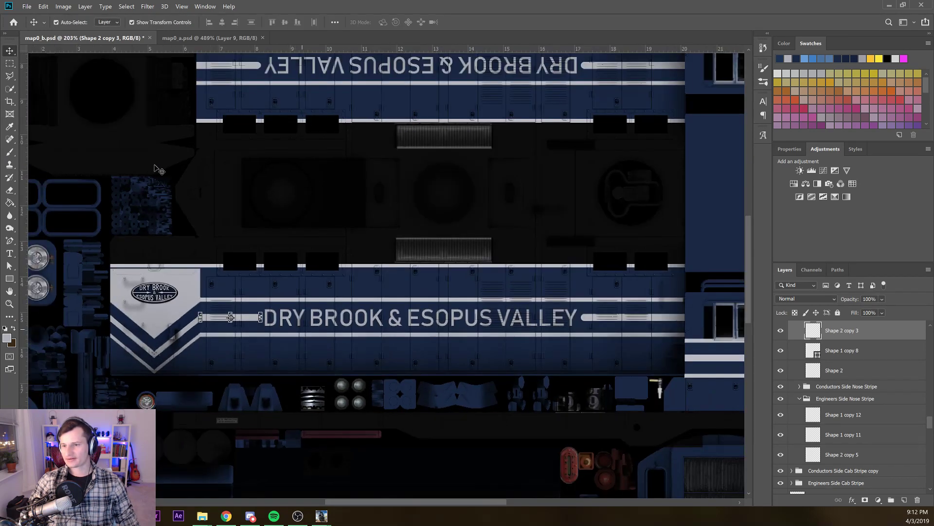
scroll(245, 160, right, 5)
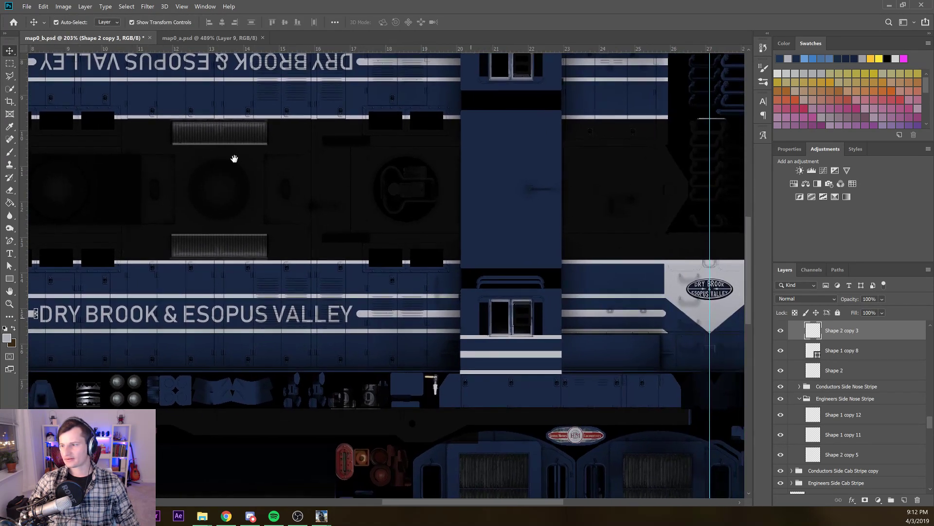
scroll(243, 161, right, 5)
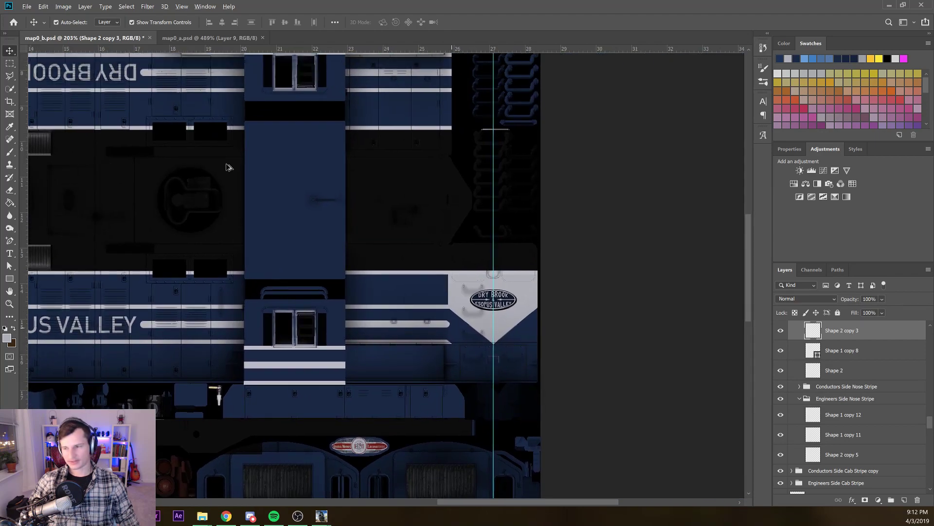
scroll(228, 166, right, 3)
scroll(227, 167, up, 8)
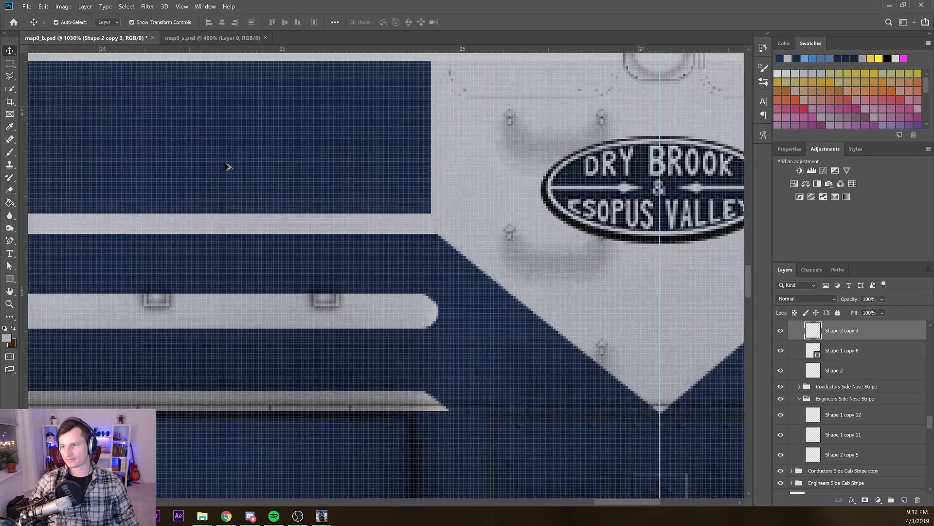
scroll(226, 167, up, 4)
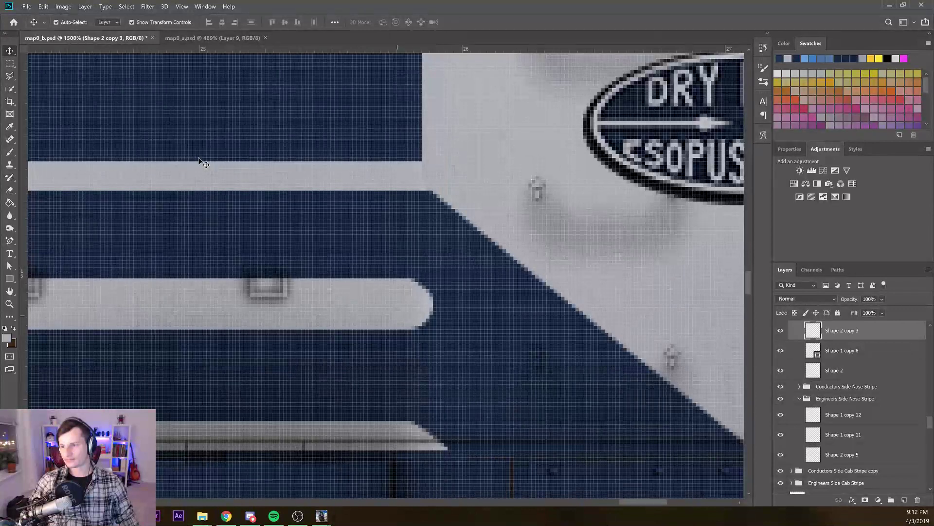
click(398, 315)
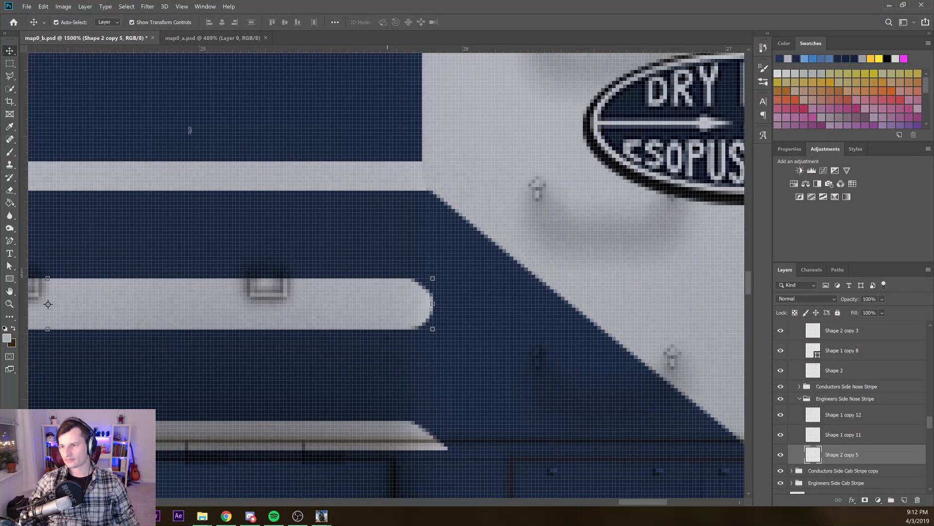
shift+click(183, 97)
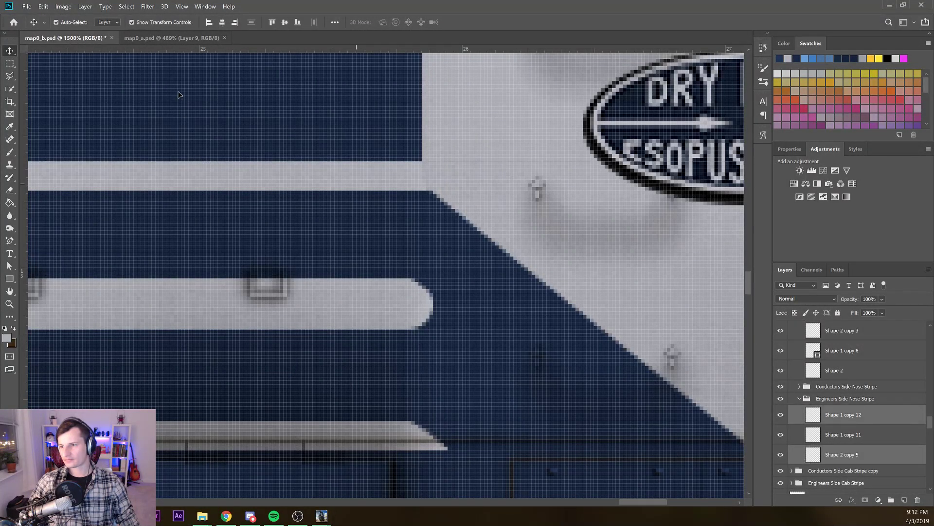
shift+click(202, 220)
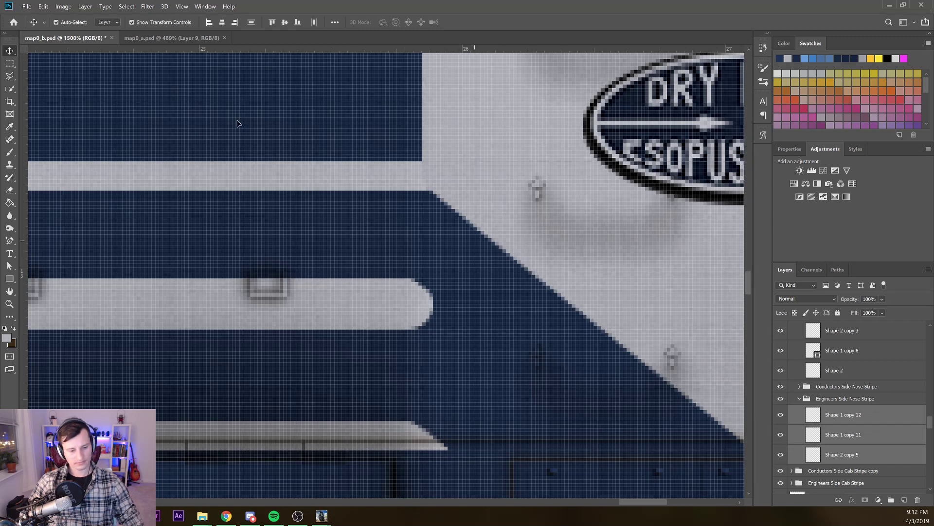
Make a tall rectangular selection over the ends of all three stripes, starting exactly at the nose pentagon's vertical edge
key(m)
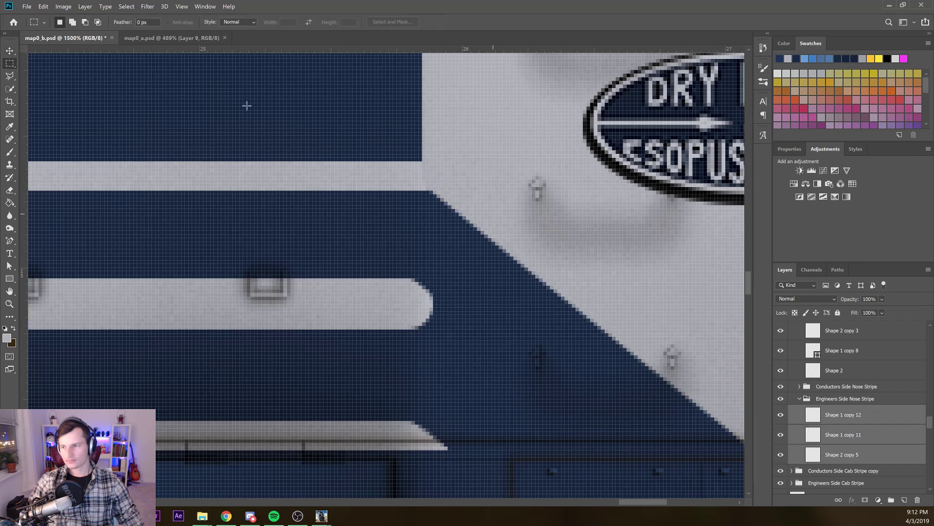
right_click(158, 150)
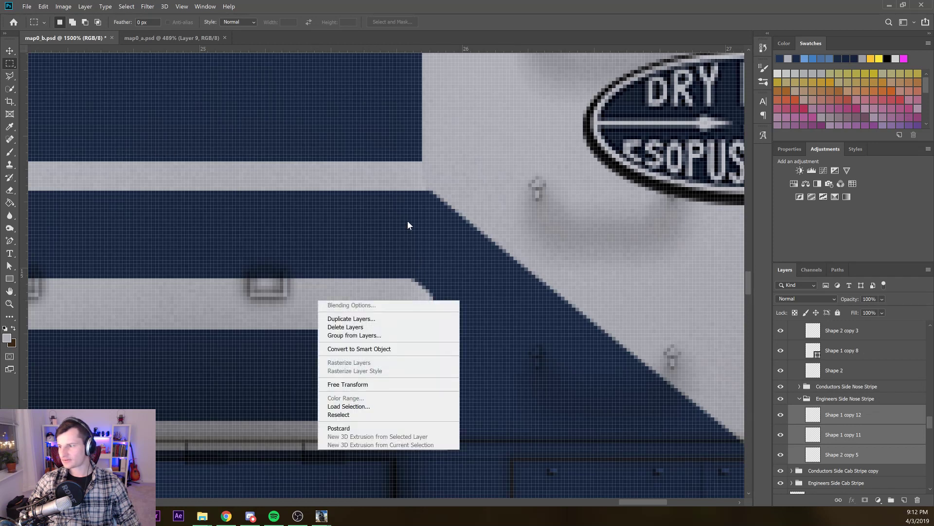
click(420, 214)
right_click(420, 209)
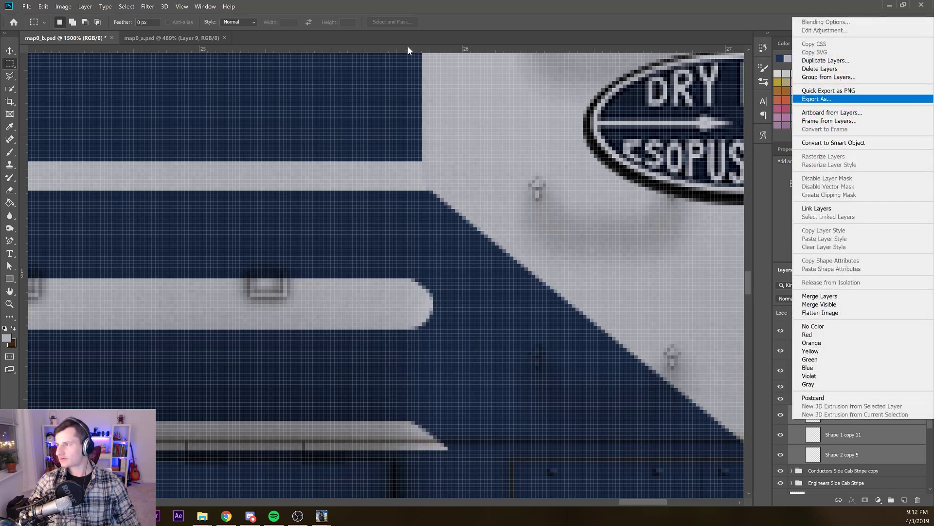
click(410, 223)
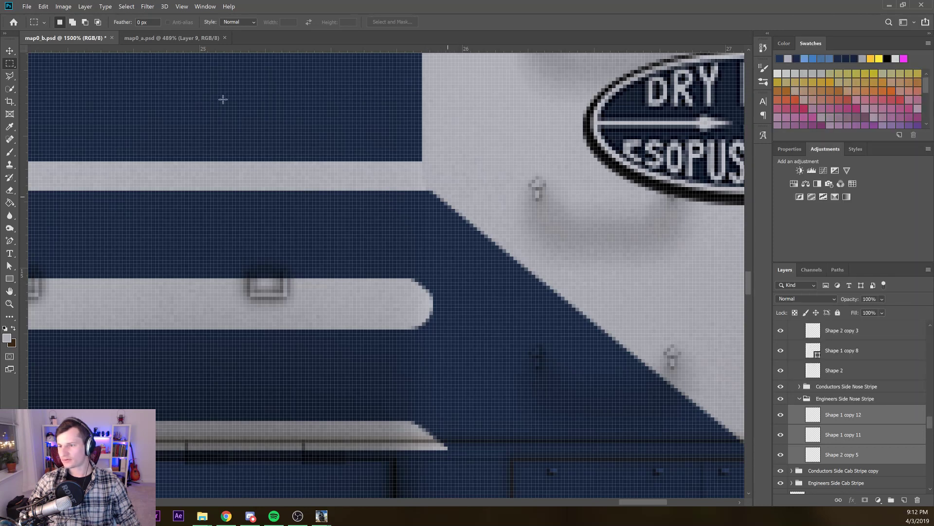
drag(220, 66, 212, 238)
drag(422, 475, 422, 475)
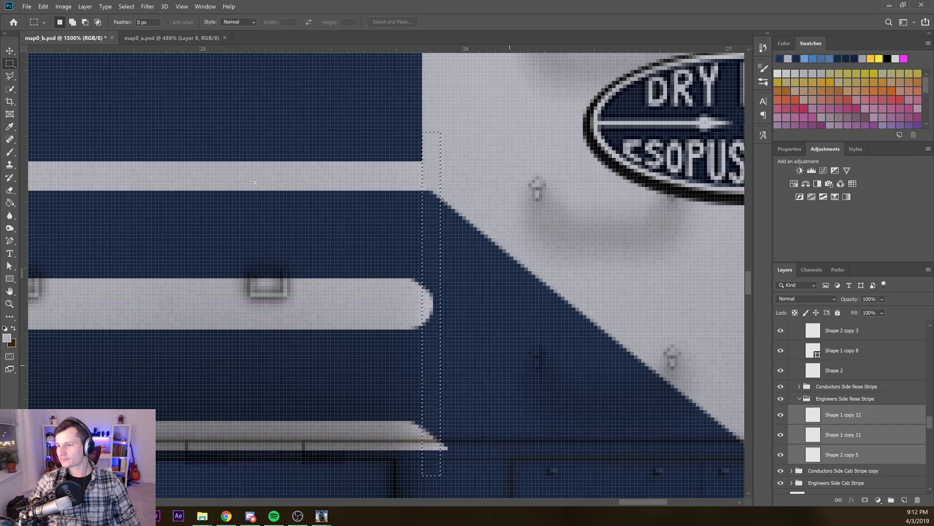
drag(408, 117, 466, 472)
drag(408, 471, 422, 471)
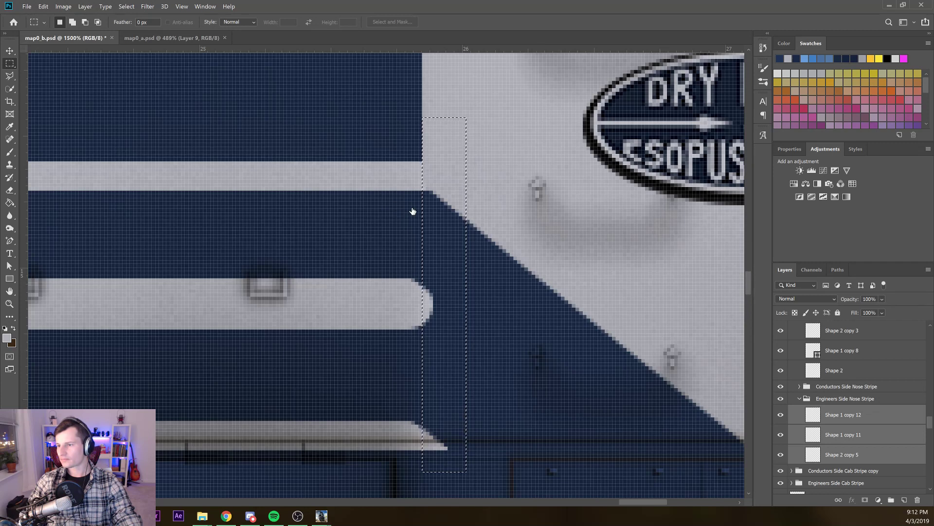
Try to delete the selected ends from Shape 1 copy 12, Shape 1 copy 11 and Shape 2 copy 5, and undo the deletions
click(840, 400)
click(841, 415)
key(Delete)
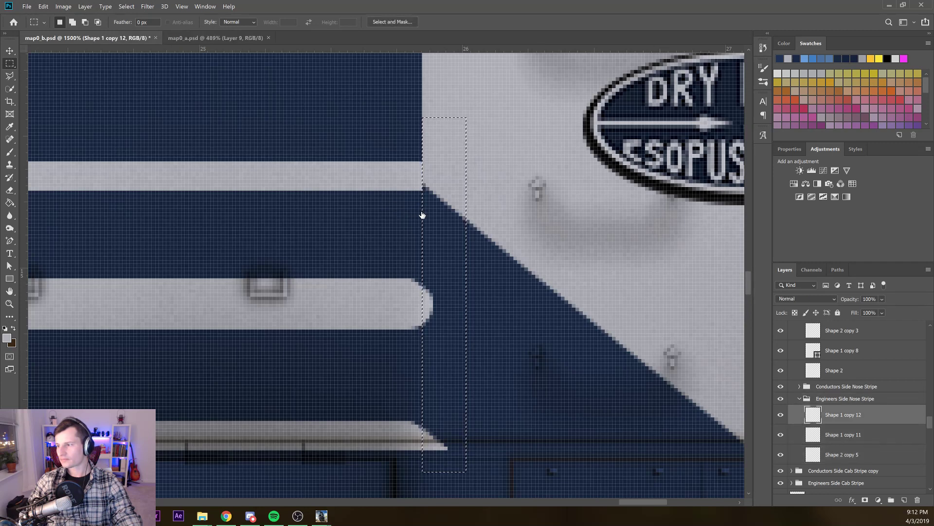
click(840, 436)
ctrl+click(421, 229)
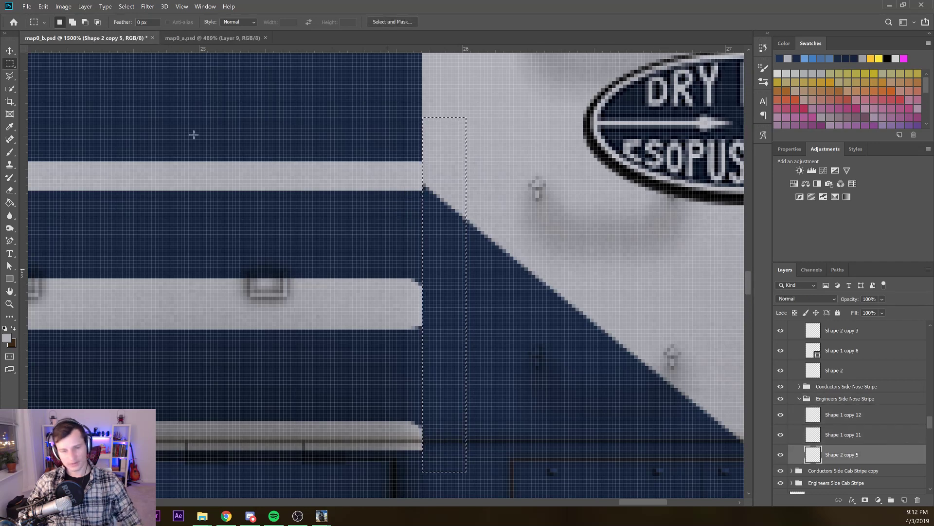
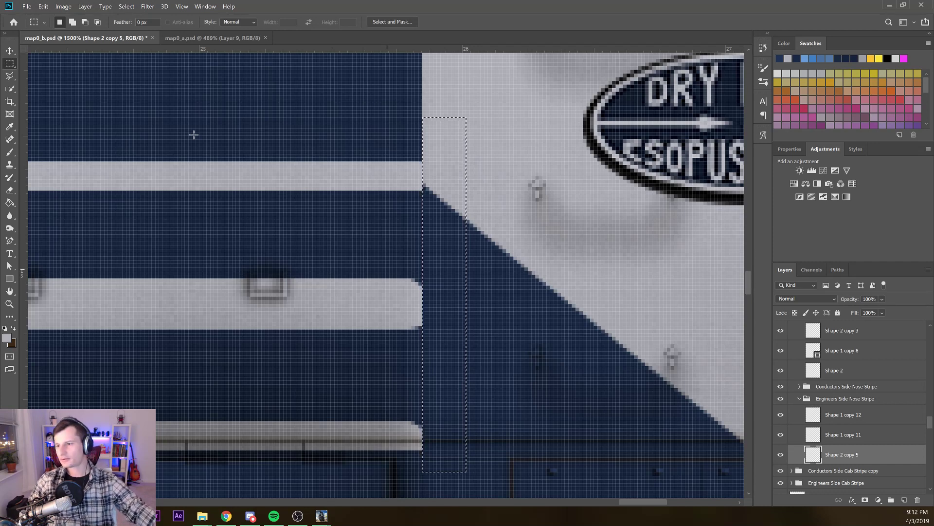
key(ctrl+z)
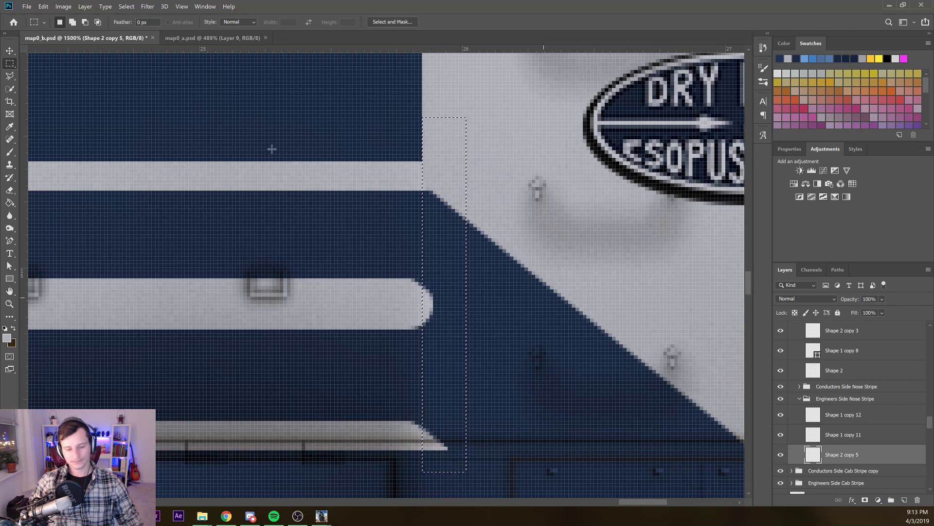
Stretch the middle stripe, Shape 2 copy 5, toward the nose pentagon to 102.84% of its width
key(v)
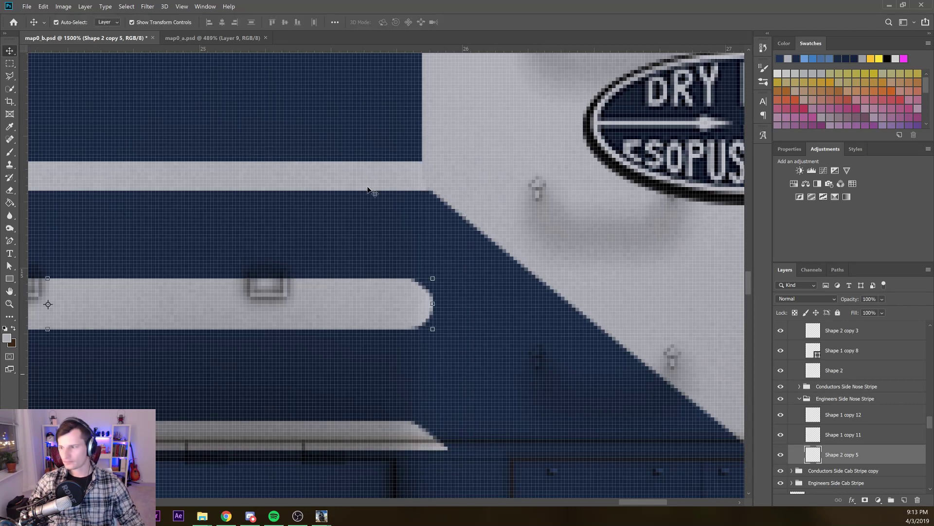
click(207, 151)
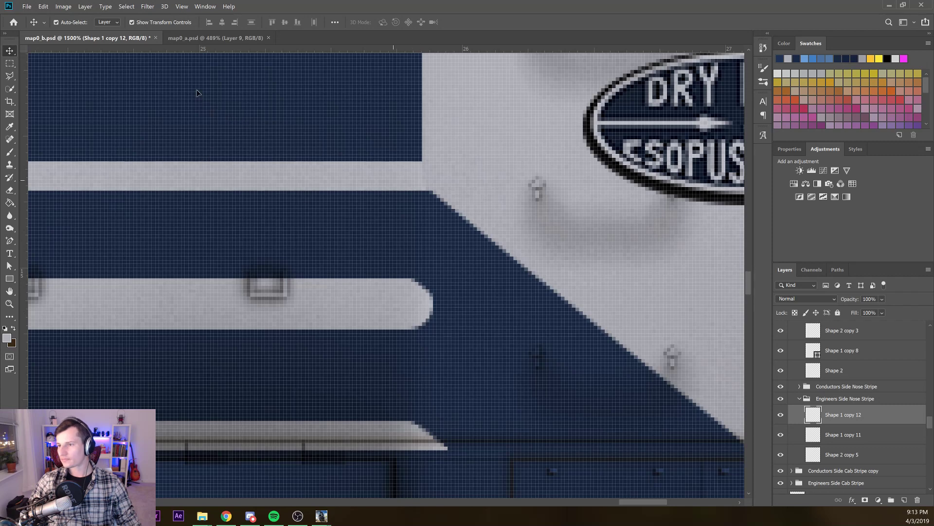
click(208, 150)
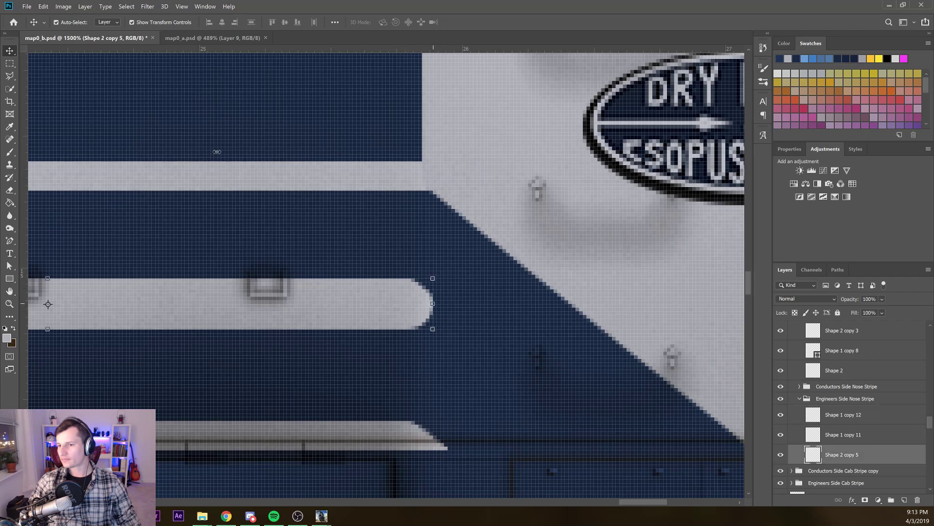
scroll(148, 159, down, 6)
drag(127, 160, 221, 145)
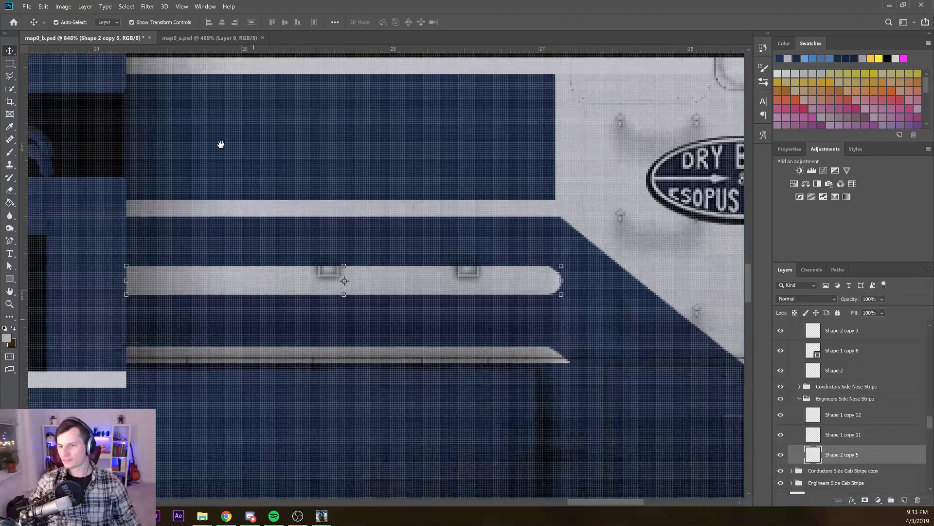
mouse_move(561, 280)
mouse_down()
mouse_move(605, 280)
mouse_move(575, 280)
mouse_up()
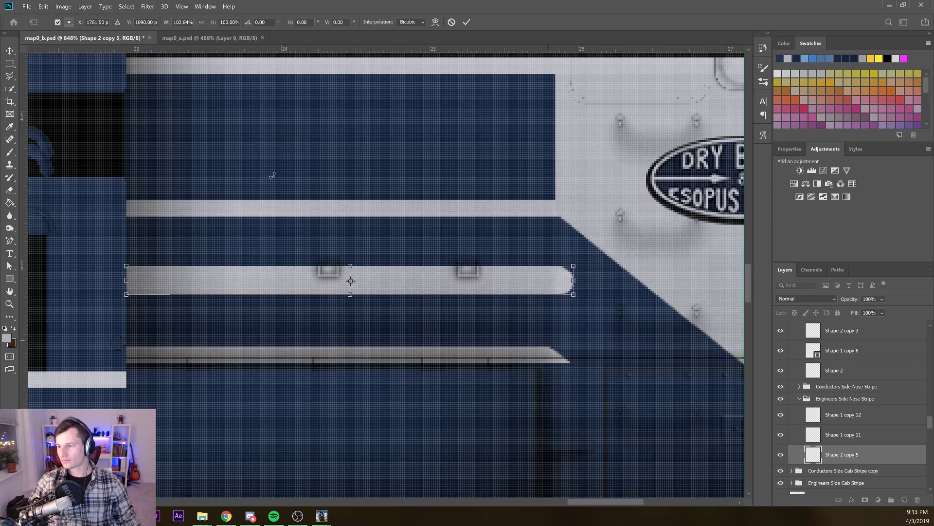
key(Return)
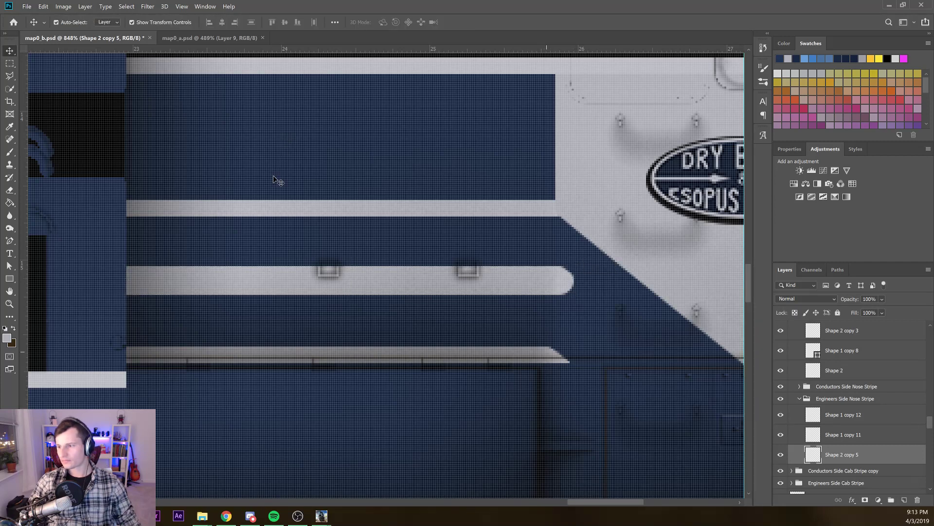
Scale the lower stripe, Shape 1 copy 11, to 102.56% from its far end so it reaches further under the nose pentagon
click(551, 351)
scroll(576, 342, down, 5)
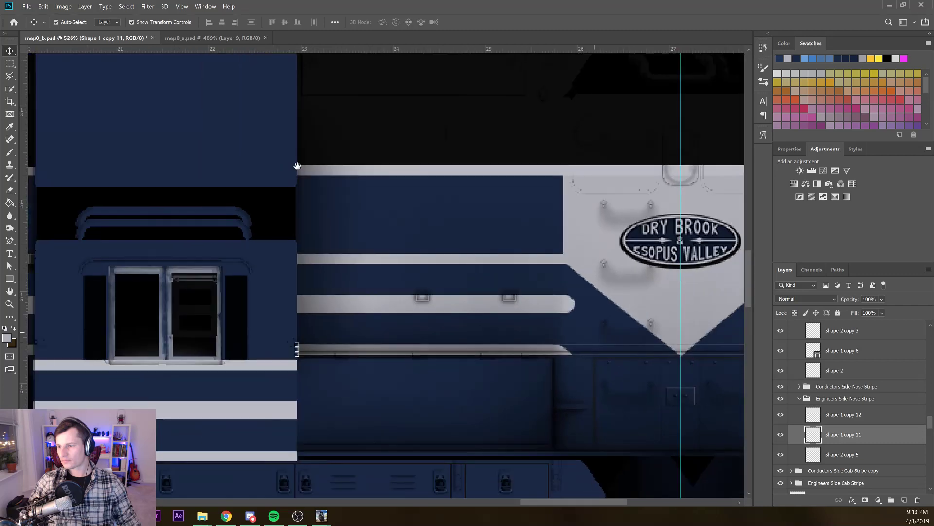
drag(595, 332, 245, 338)
drag(628, 381, 559, 381)
scroll(567, 387, down, 6)
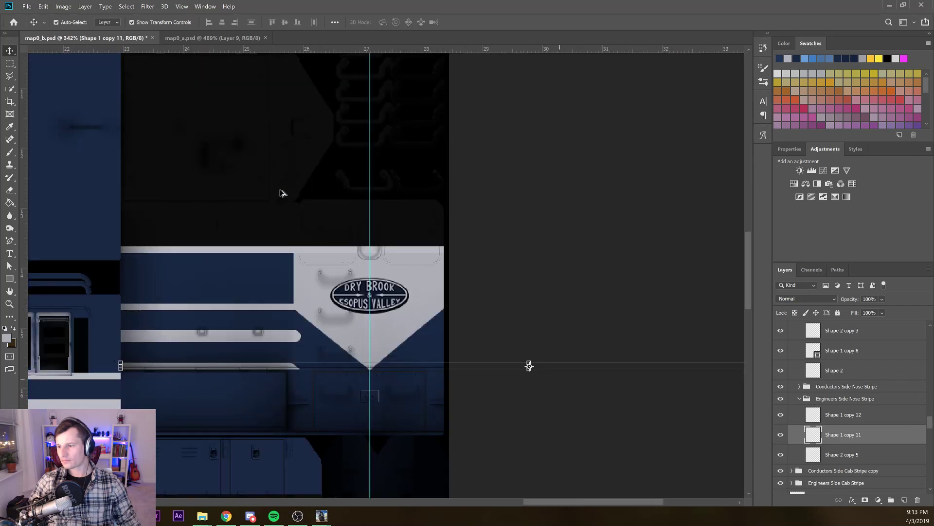
drag(652, 404, 424, 403)
drag(647, 384, 609, 383)
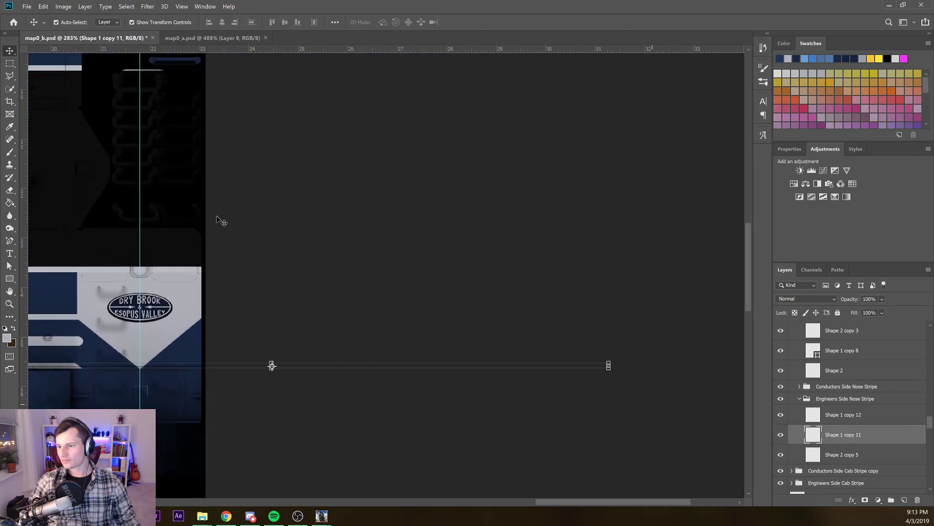
drag(394, 432, 467, 421)
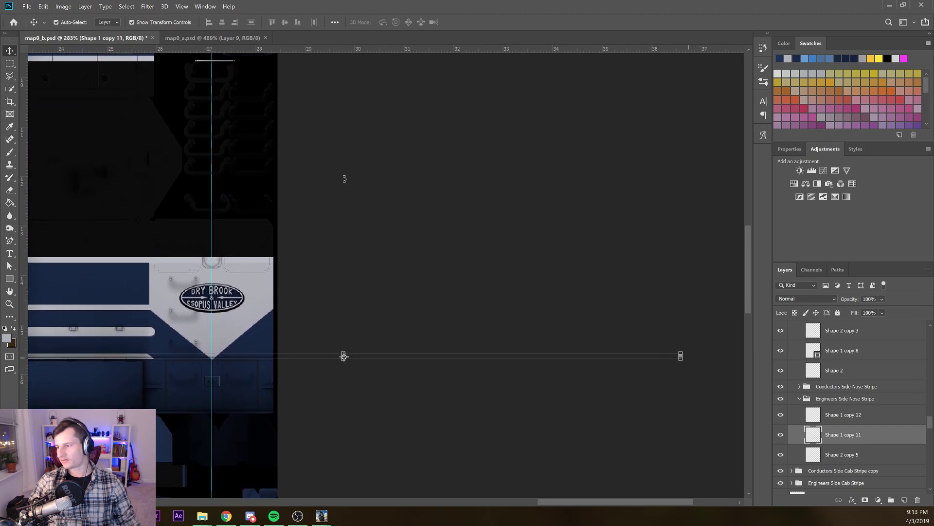
drag(681, 355, 698, 356)
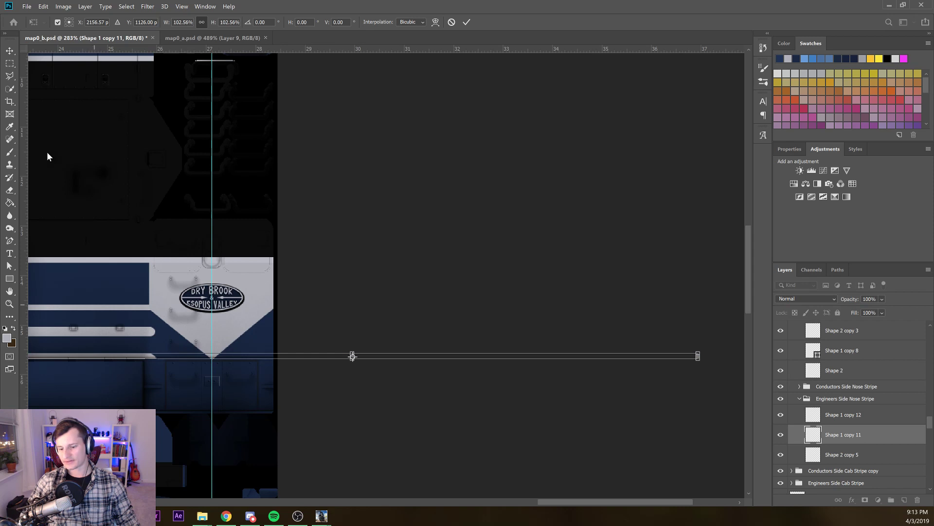
key(Return)
Try to scale the upper stripe, Shape 1 copy 12, proportionally to 111.74%, and undo the transformation
key(alt+bracketright)
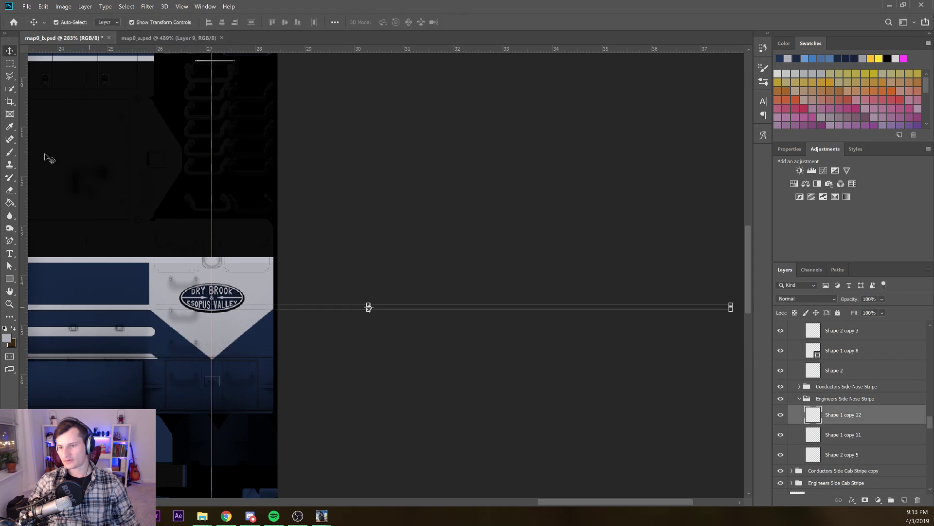
key(ctrl+t)
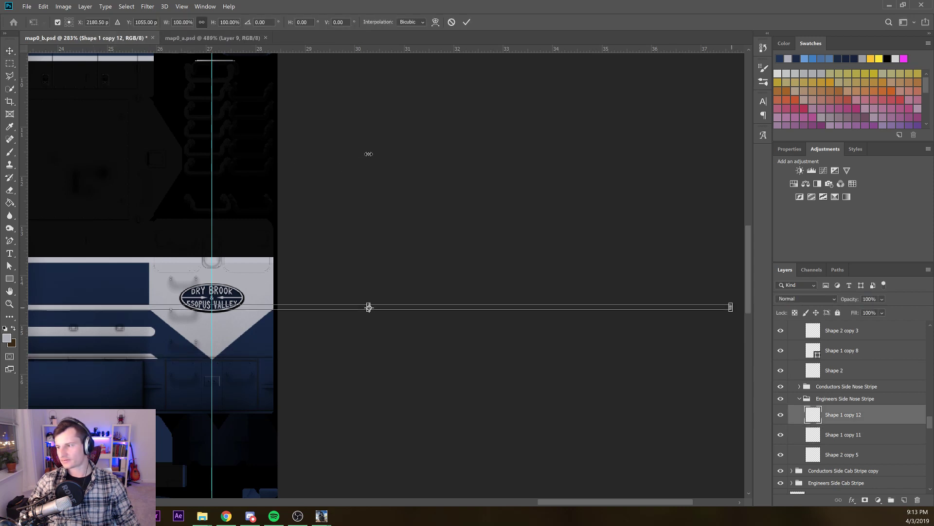
scroll(370, 153, right, 3)
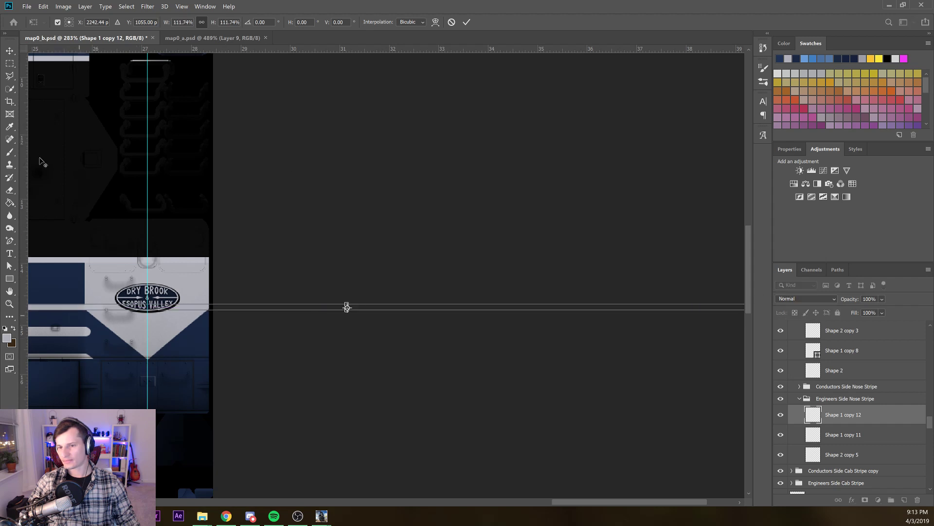
scroll(49, 158, up, 2)
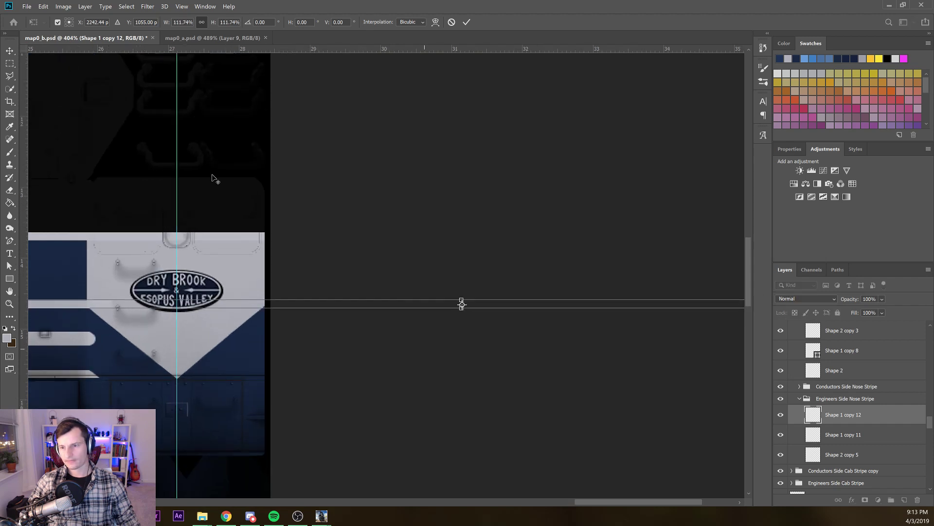
scroll(214, 179, down, 3)
key(alt+space)
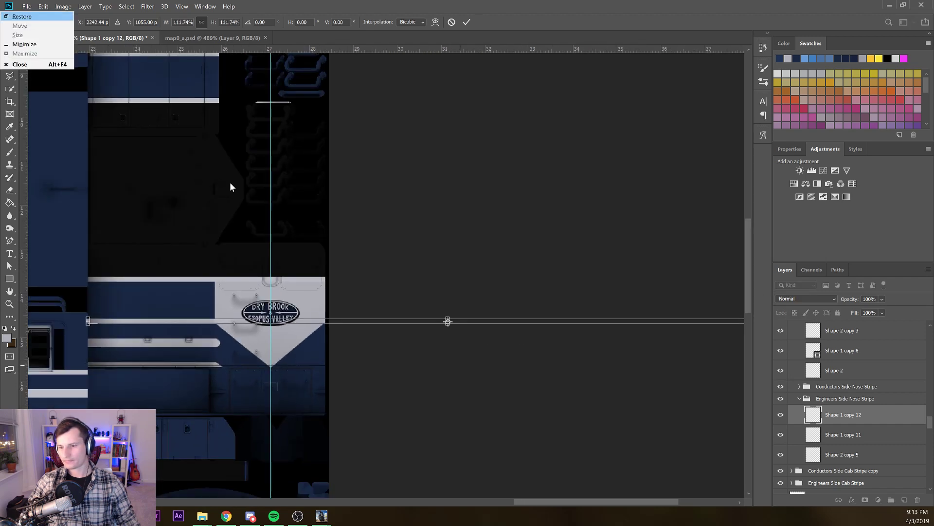
key(Escape)
key(Return)
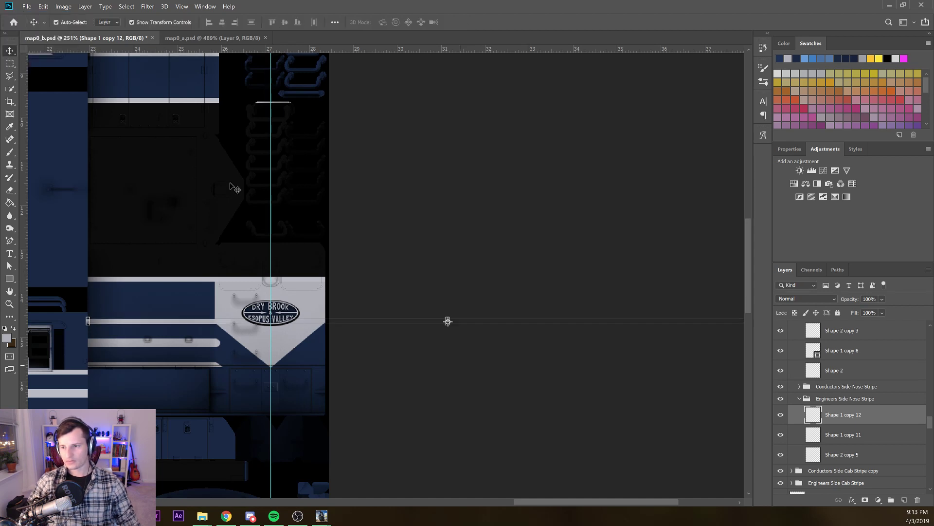
key(ctrl+z)
Stretch the upper stripe, Shape 1 copy 12, into the nose pentagon to 102.94% of its width, keeping its height at 100%
scroll(277, 189, right, 5)
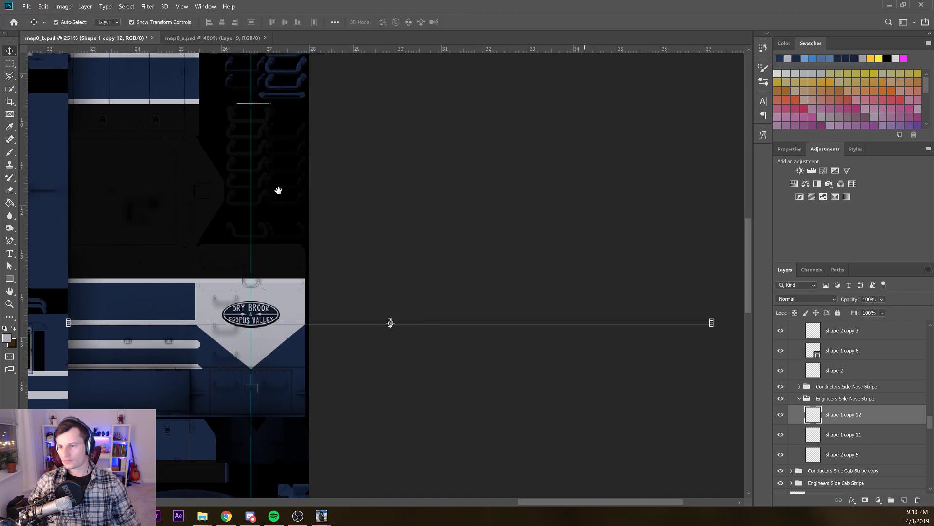
key(ctrl+t)
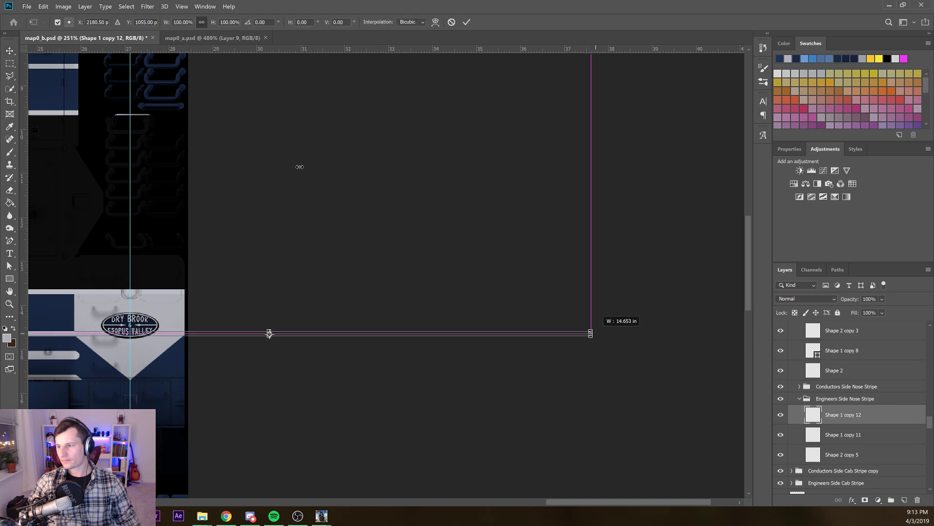
drag(590, 334, 610, 333)
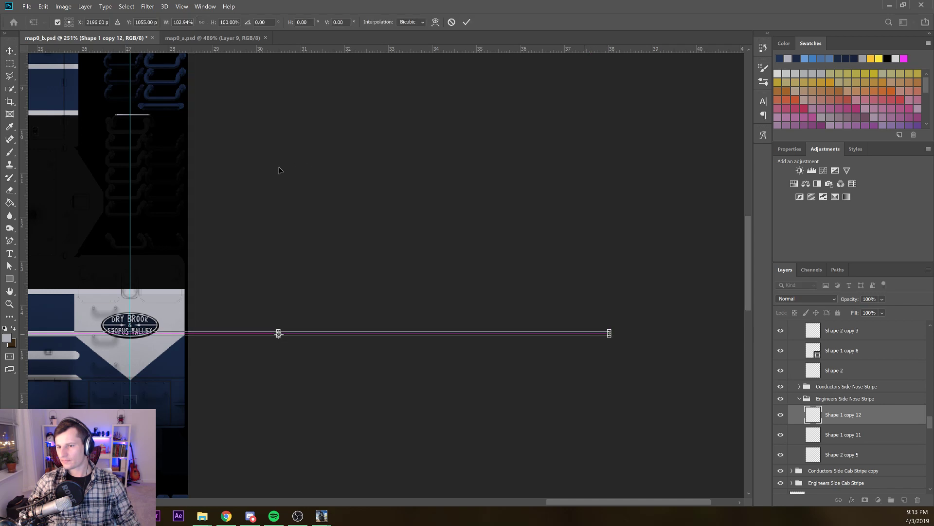
scroll(93, 358, up, 5)
drag(86, 357, 170, 345)
drag(87, 171, 135, 166)
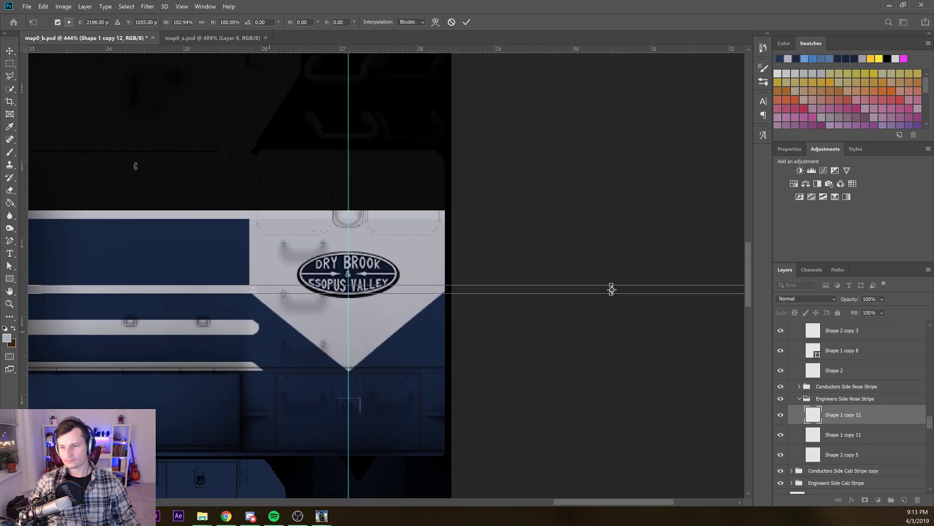
scroll(135, 166, up, 5)
scroll(135, 166, up, 2)
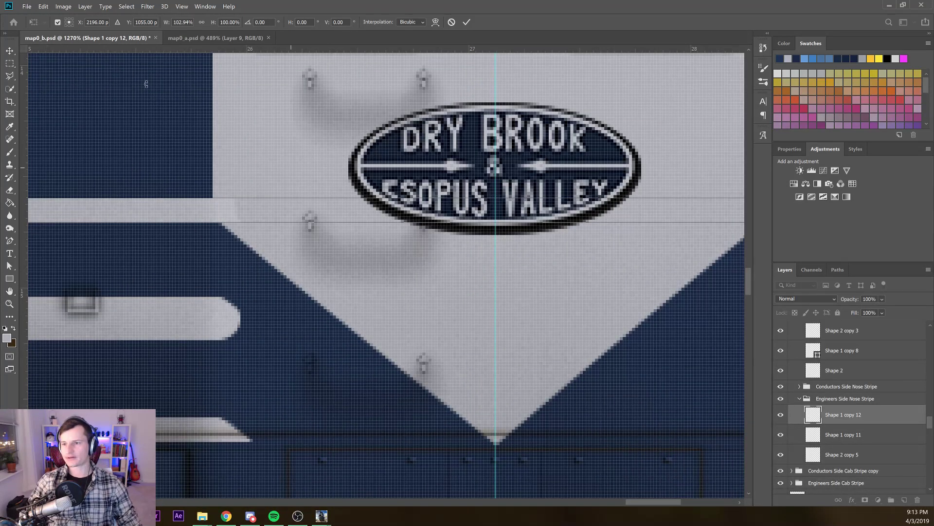
drag(115, 116, 111, 121)
key(Escape)
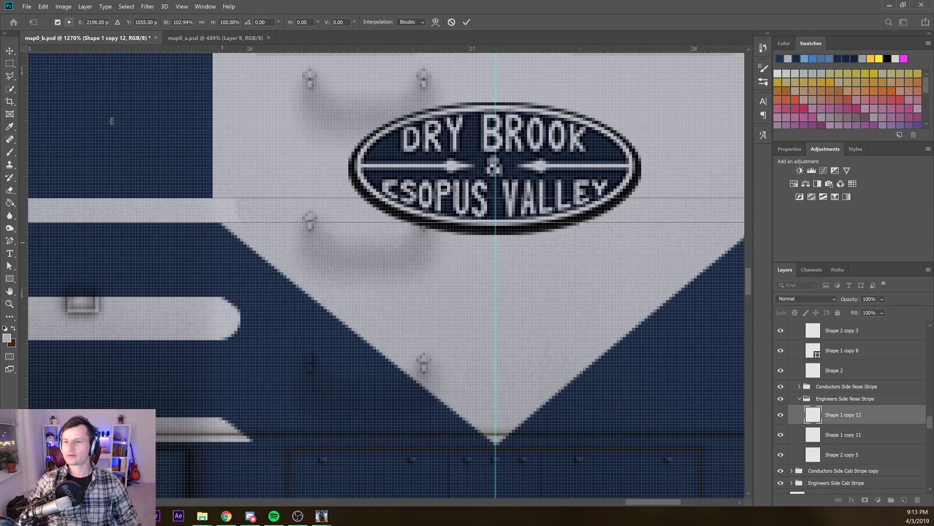
Trim the ends of Shape 1 copy 12, Shape 1 copy 11 and Shape 2 copy 5 flush with the nose pentagon's vertical edge
key(m)
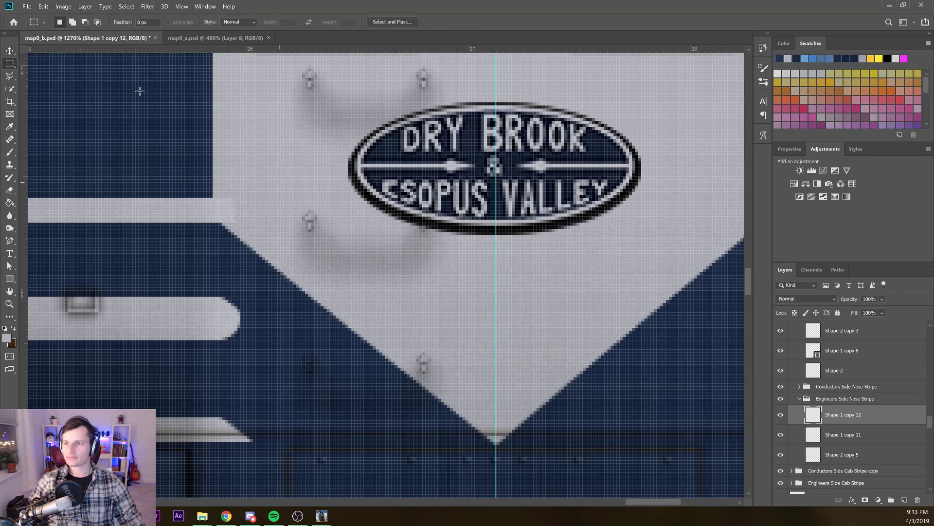
drag(307, 155, 213, 459)
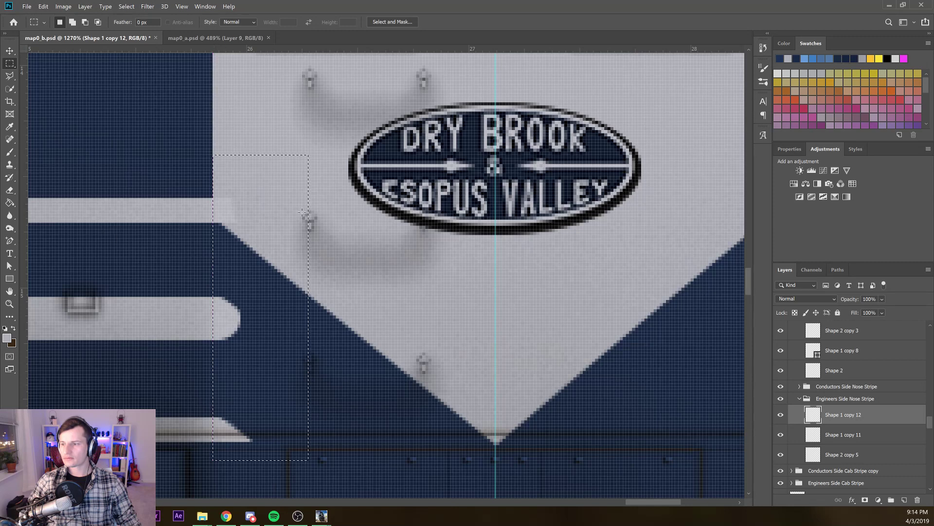
key(Delete)
key(alt+bracketleft)
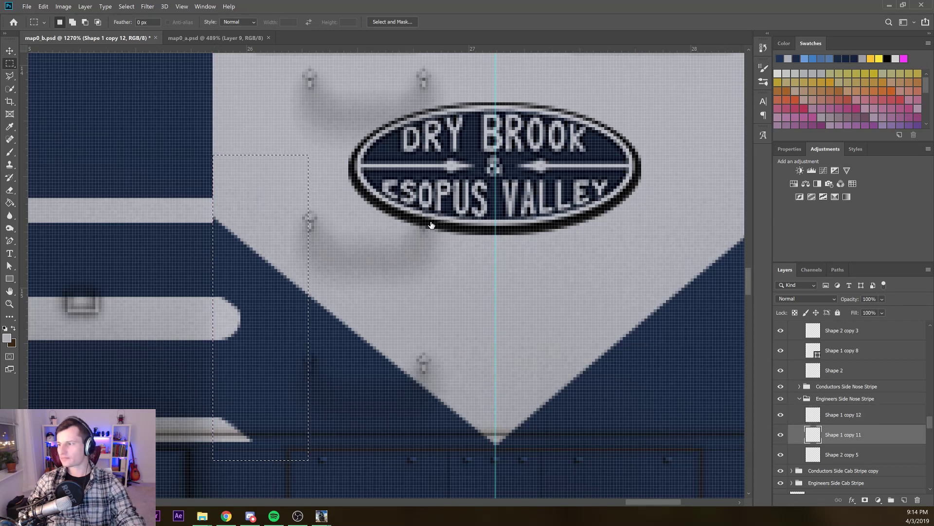
key(Delete)
key(alt+bracketleft)
key(Delete)
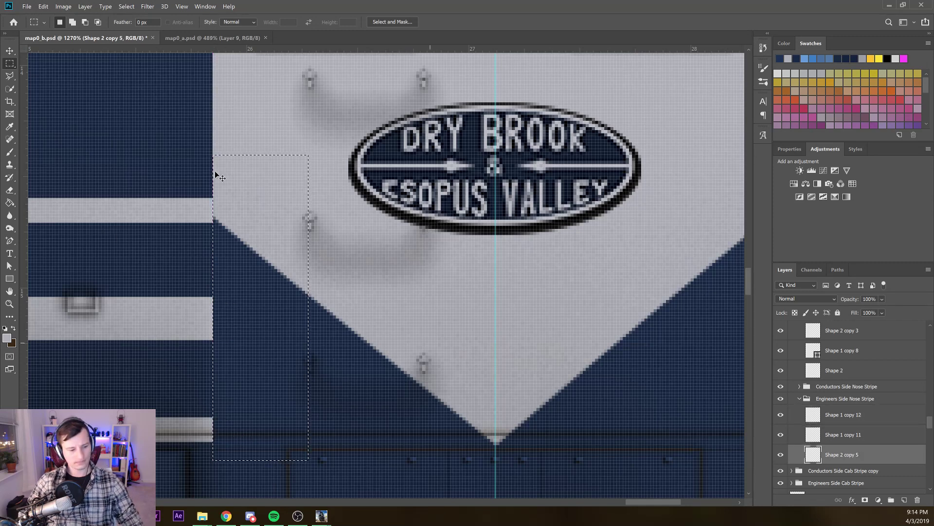
key(ctrl+d)
key(v)
Group the rear V's layers blue23, 123, blue23 copy and 123 copy together
scroll(150, 155, down, 3)
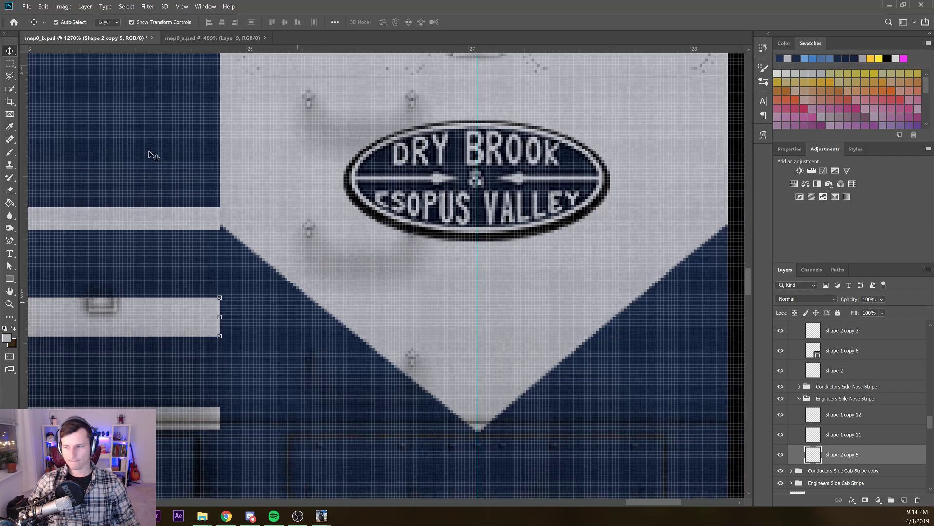
scroll(150, 154, down, 5)
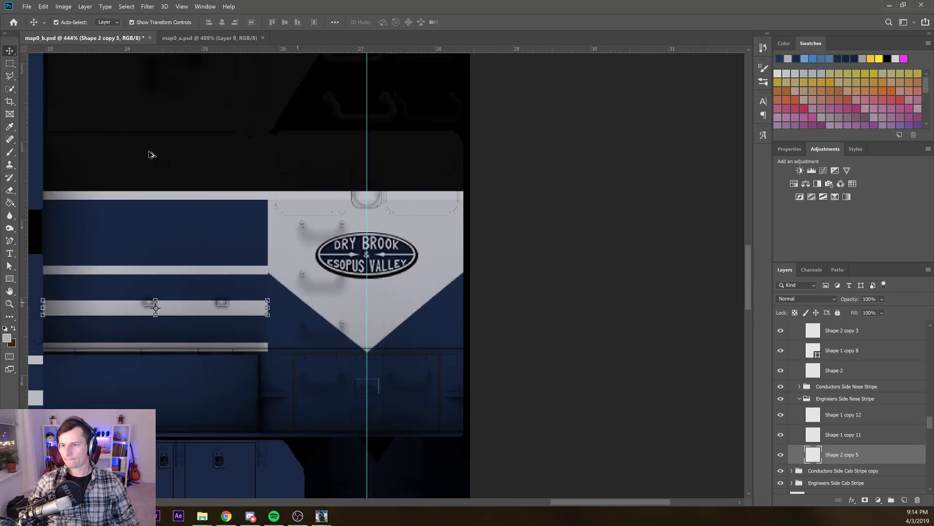
drag(75, 166, 380, 159)
scroll(68, 158, left, 15)
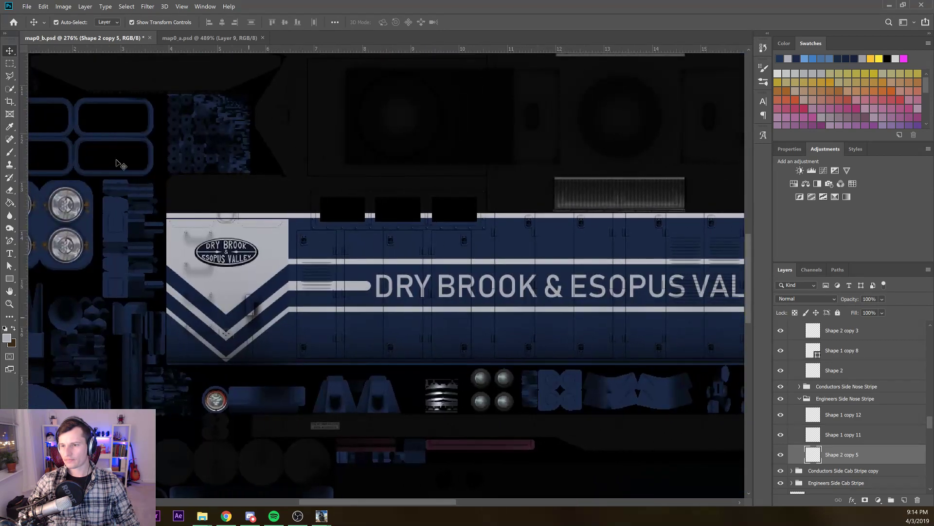
click(207, 330)
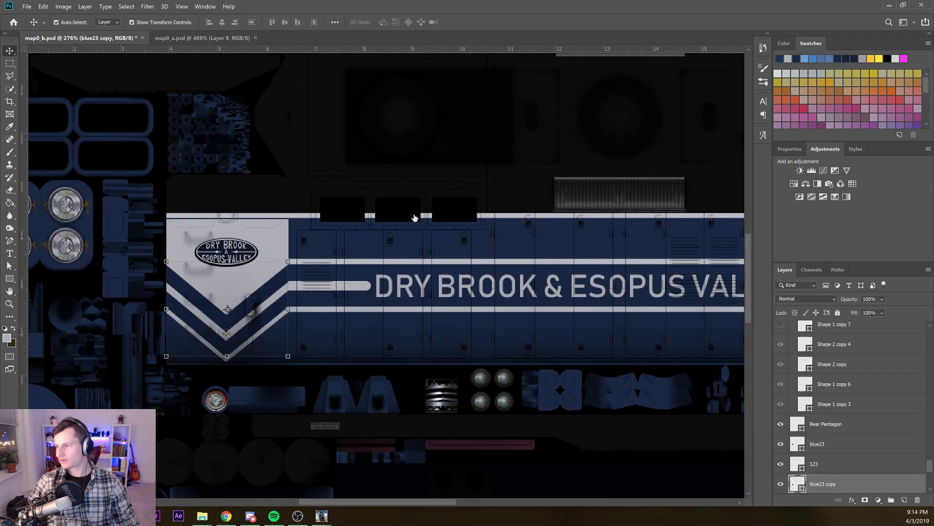
key(ctrl+z)
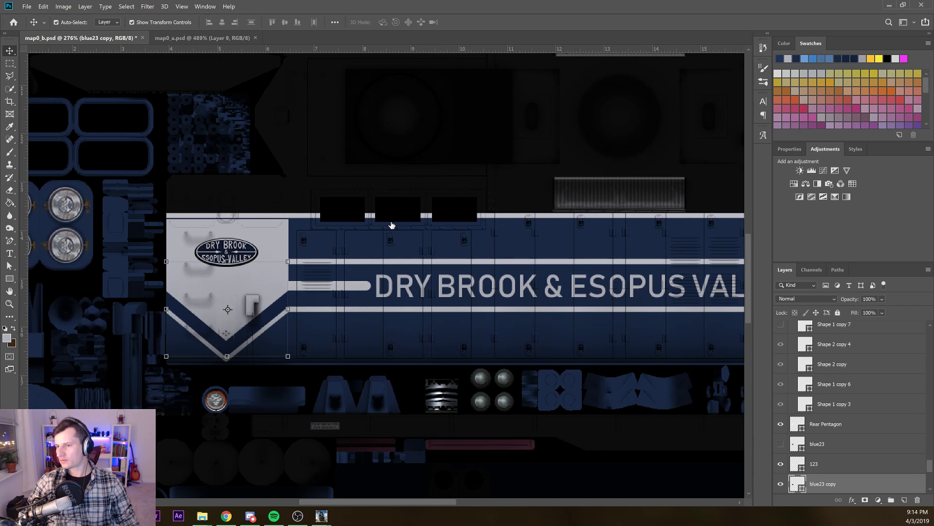
key(ctrl+z)
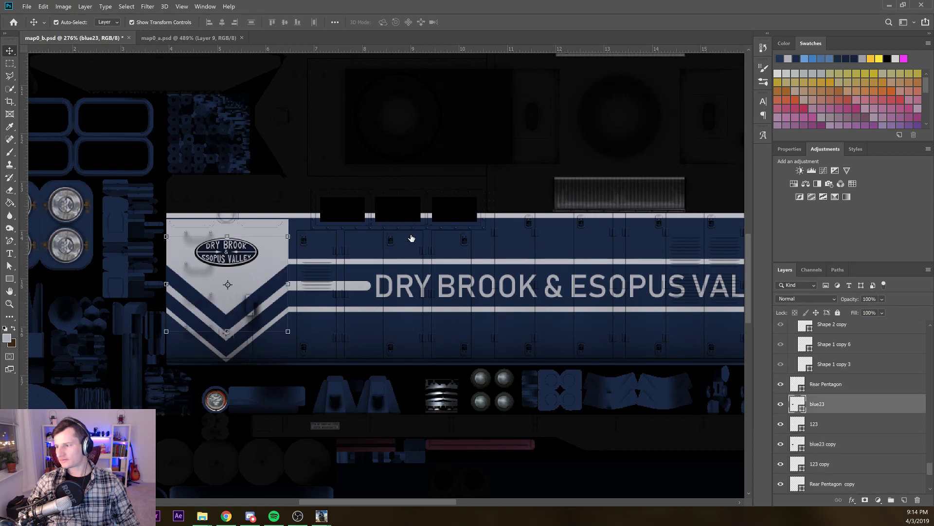
key(ctrl+z)
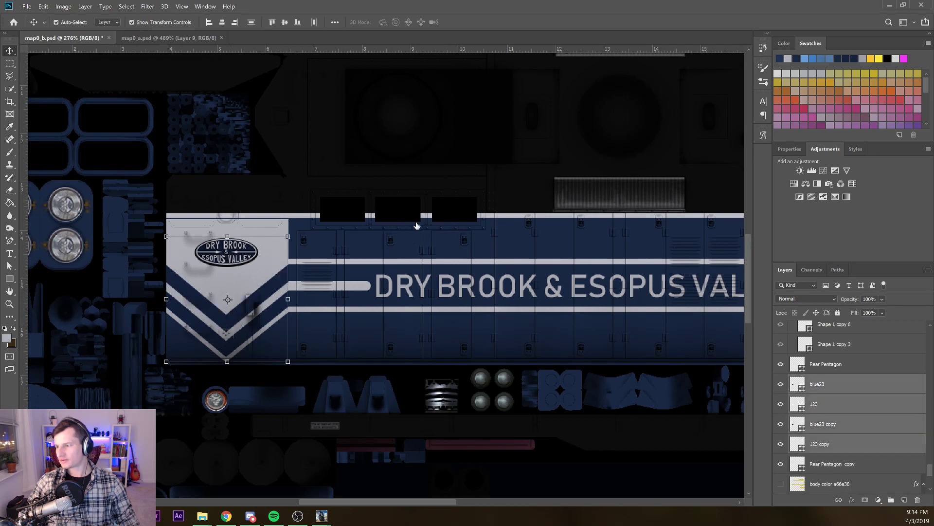
key(ctrl+z)
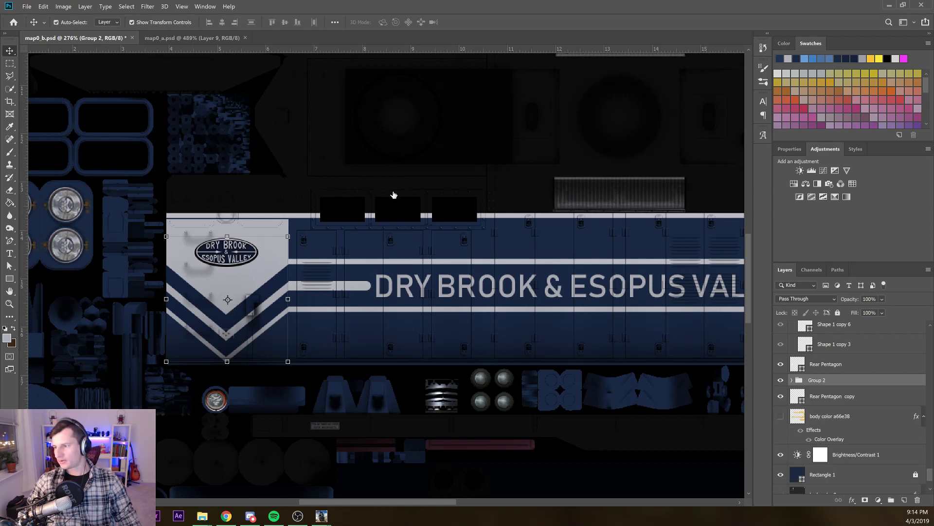
Check the rear V group's contents by hiding and showing it, and rename it "Rear V Pattern"
key(ctrl+comma)
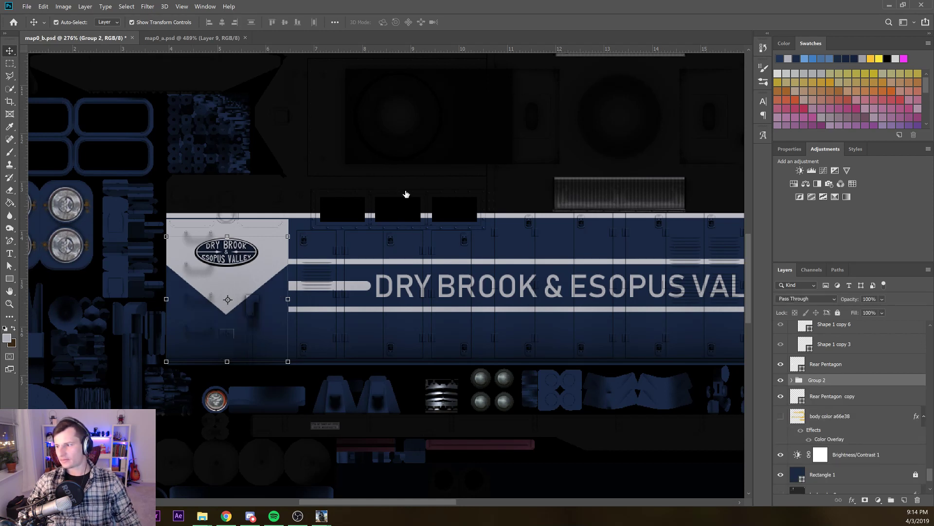
key(ctrl+comma)
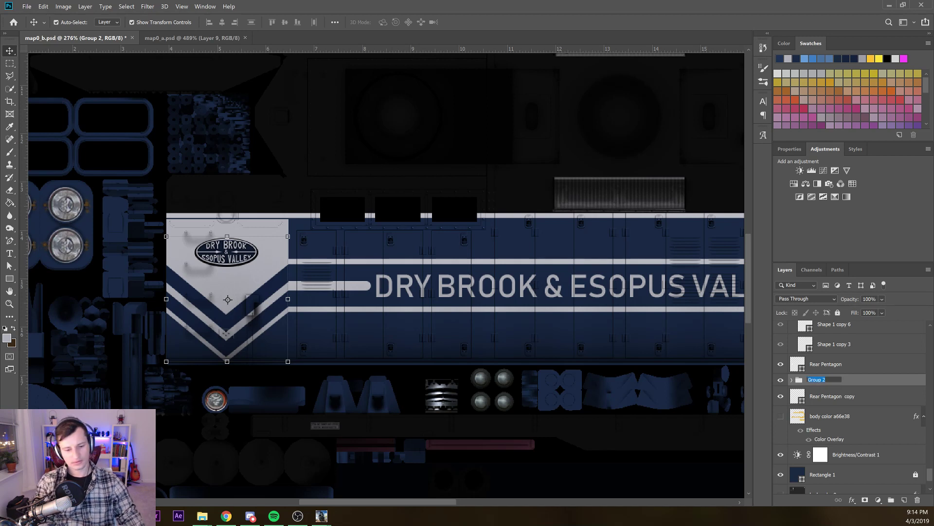
text(Rear V Pattern)
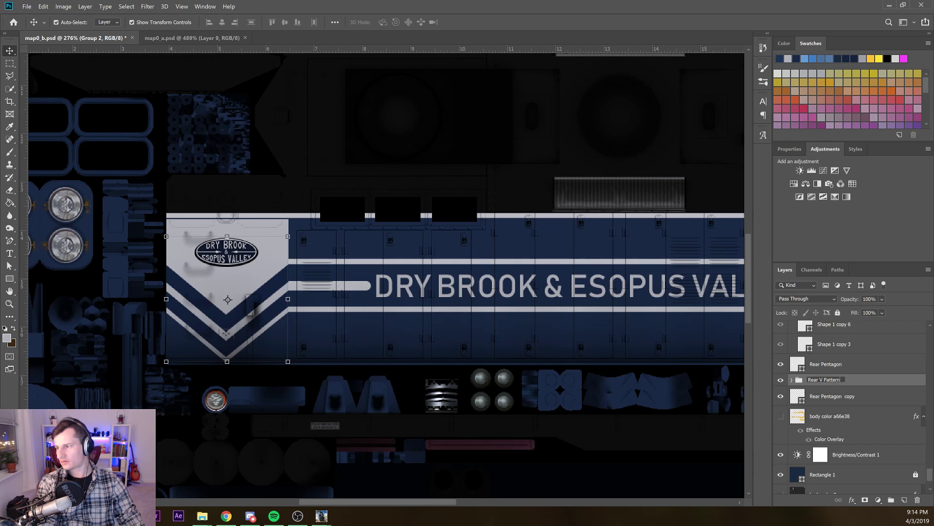
key(Return)
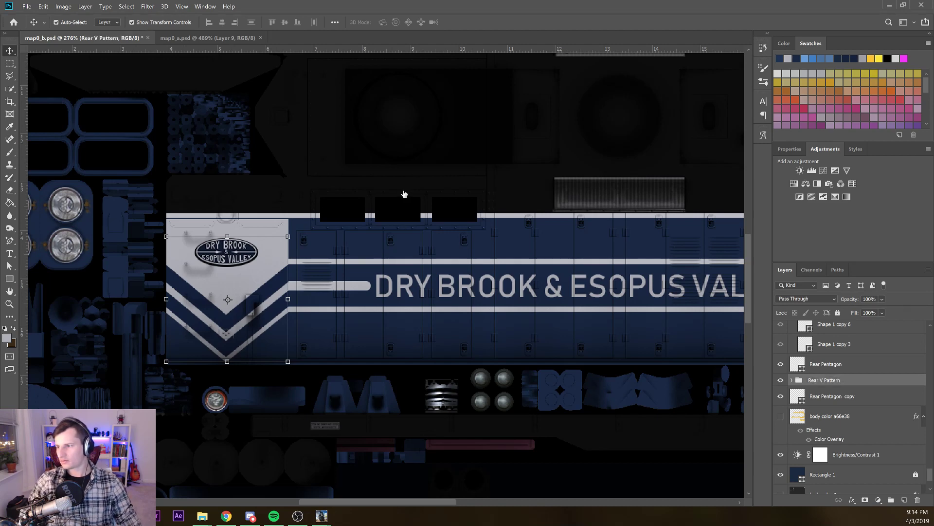
Duplicate the Rear V Pattern group
right_click(827, 379)
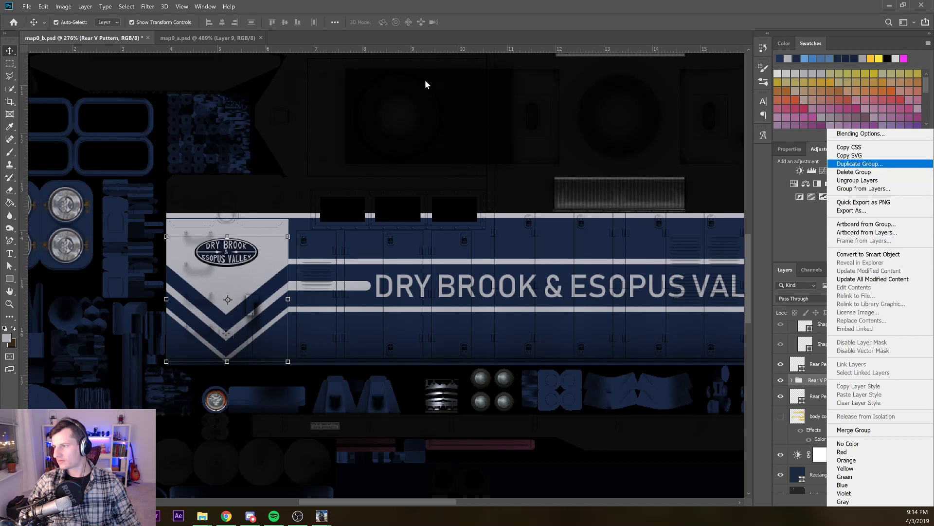
click(815, 381)
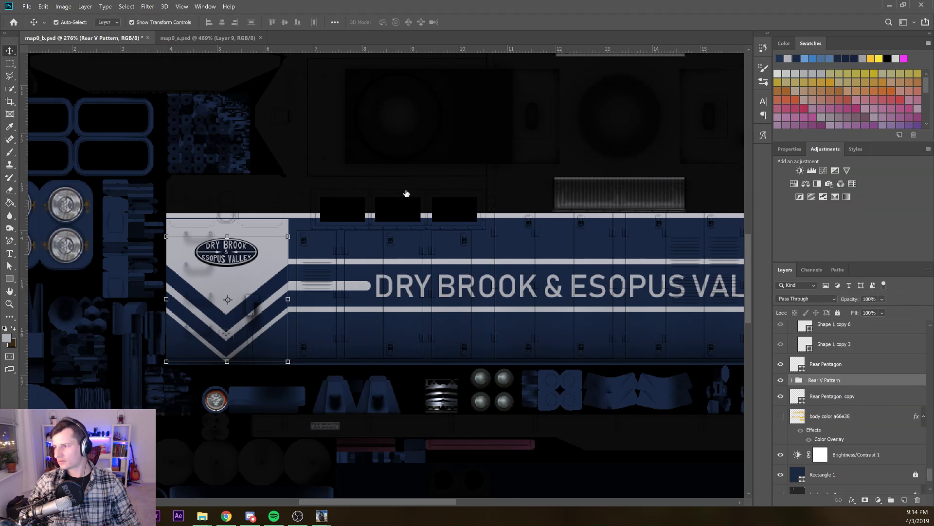
key(Menu)
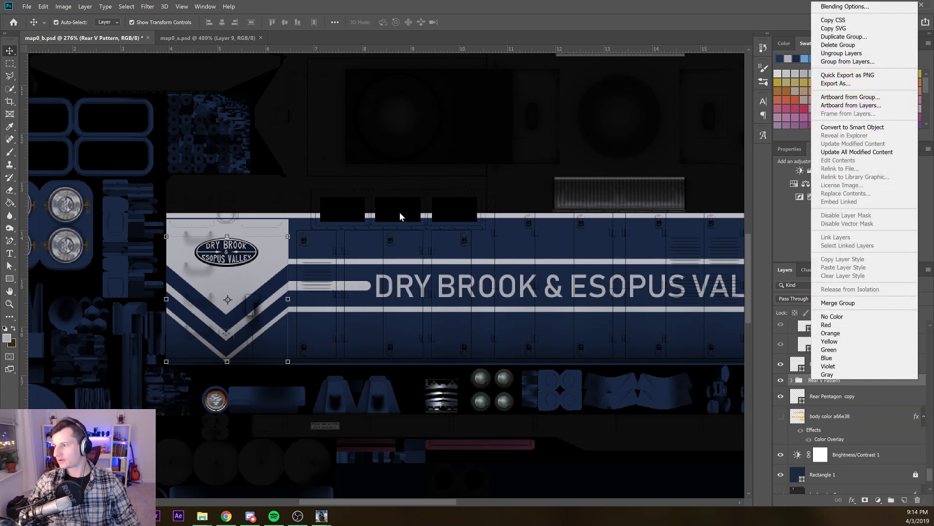
key(Escape)
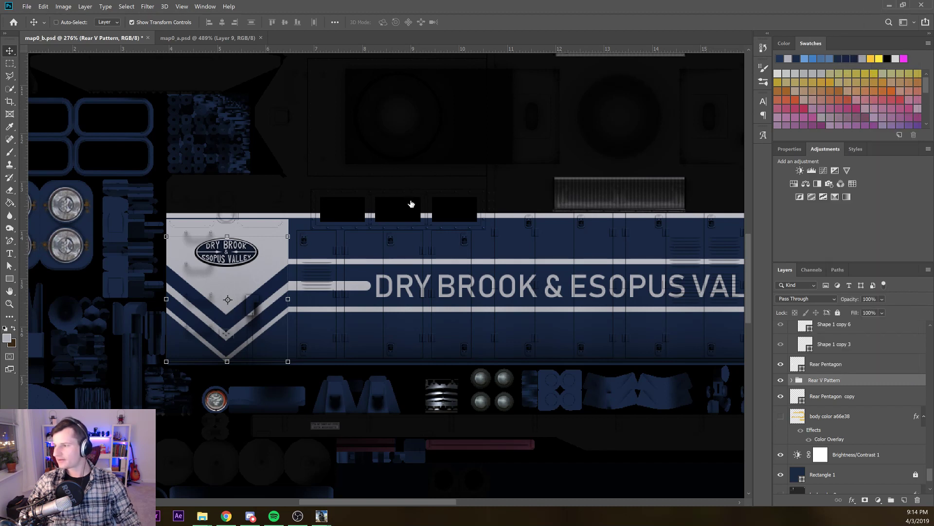
drag(824, 382, 905, 500)
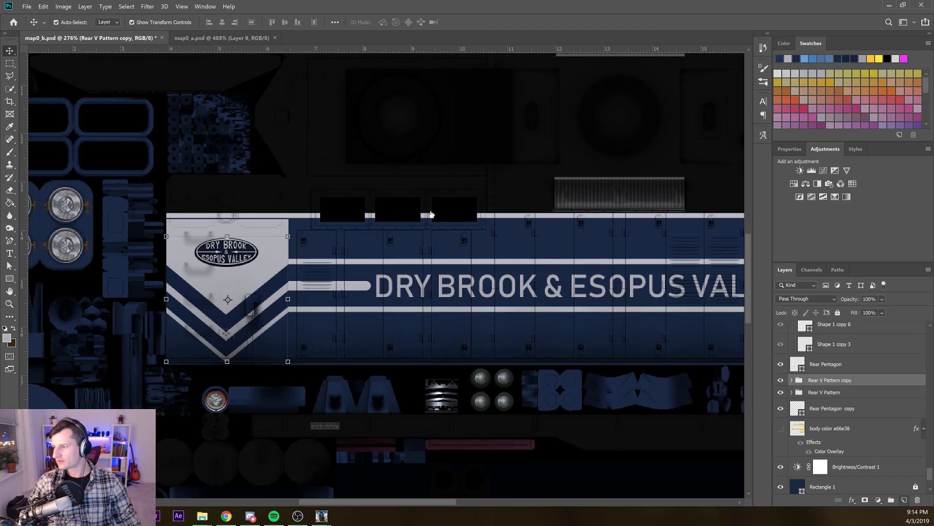
Move the Rear V Pattern copy group onto the front nose, with its side edge against the ends of the side stripes
scroll(313, 191, right, 5)
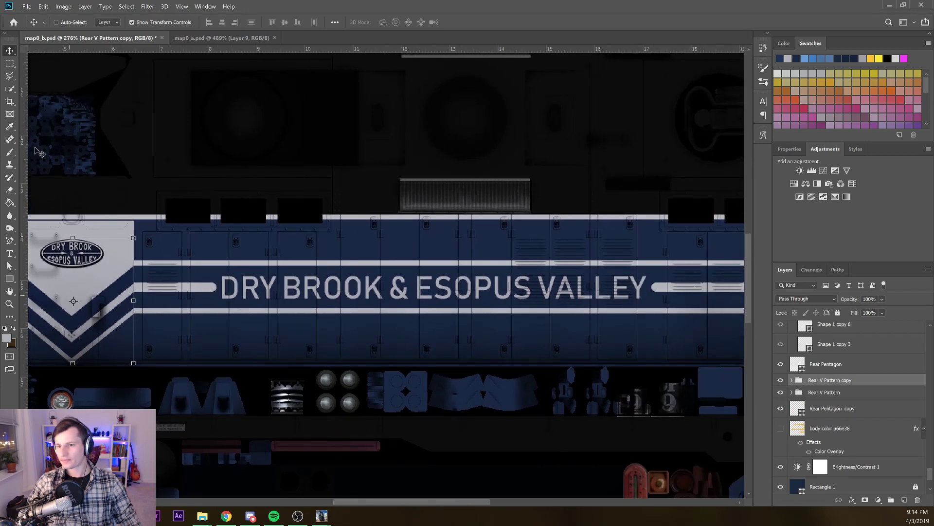
drag(48, 164, 283, 167)
scroll(227, 179, up, 12)
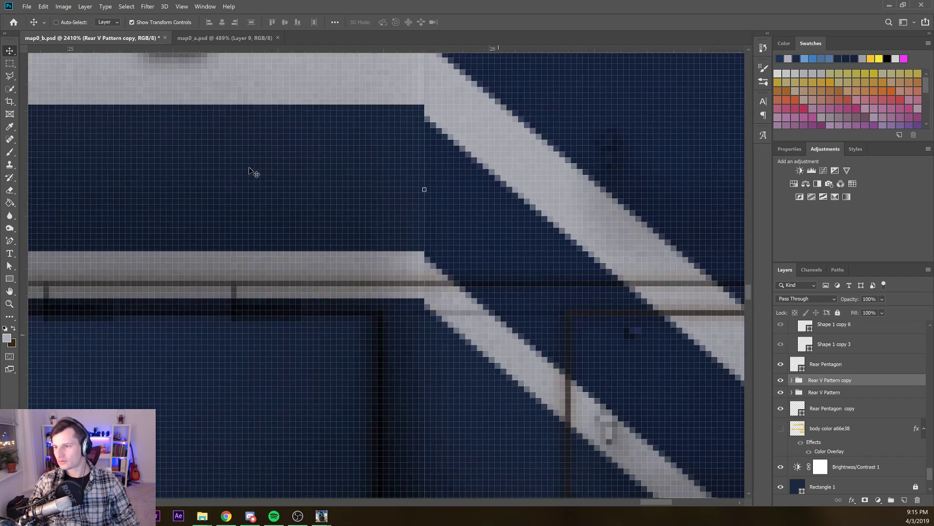
scroll(285, 142, down, 2)
scroll(282, 141, down, 3)
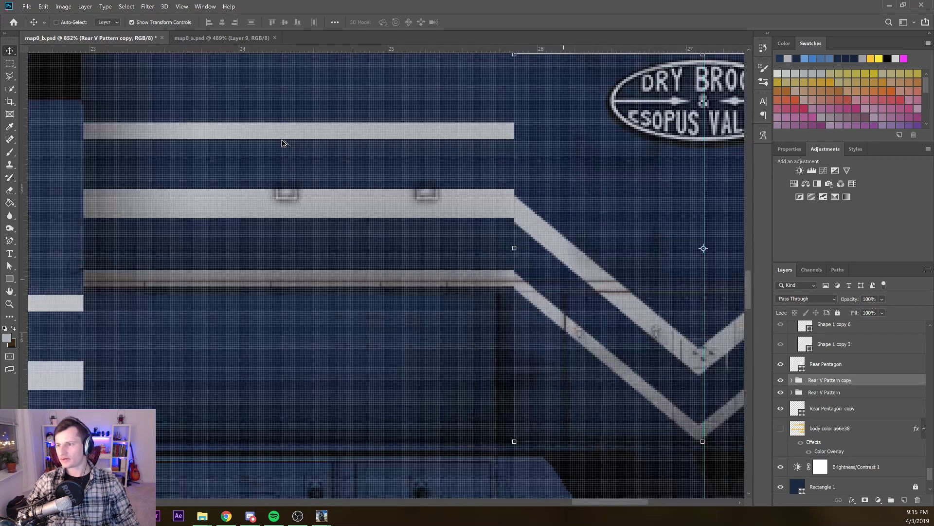
scroll(246, 160, up, 2)
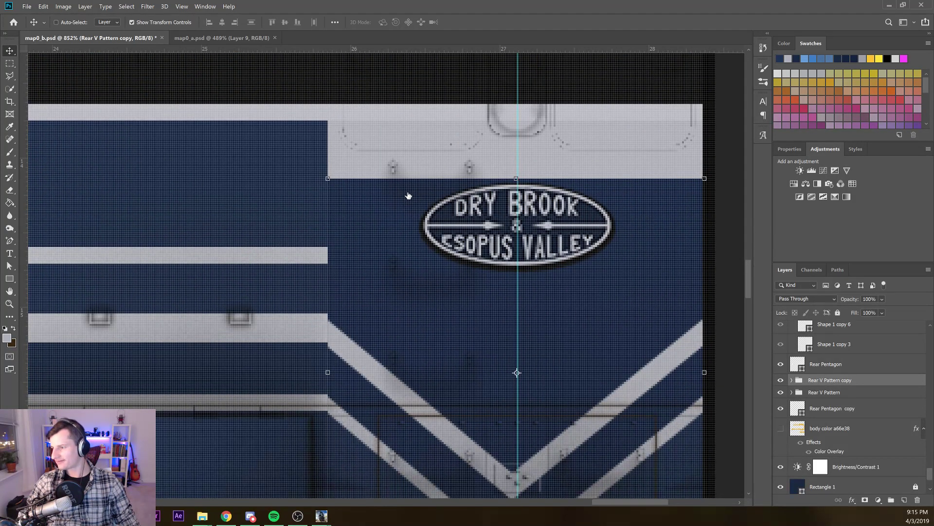
Reorder the Rear V Pattern copy group beneath the Brightness/Contrast 1 adjustment, directly above Rectangle 1
key(ctrl+bracketleft)
key(ctrl+bracketleft)
key(ctrl+bracketleft)
key(ctrl+bracketleft)
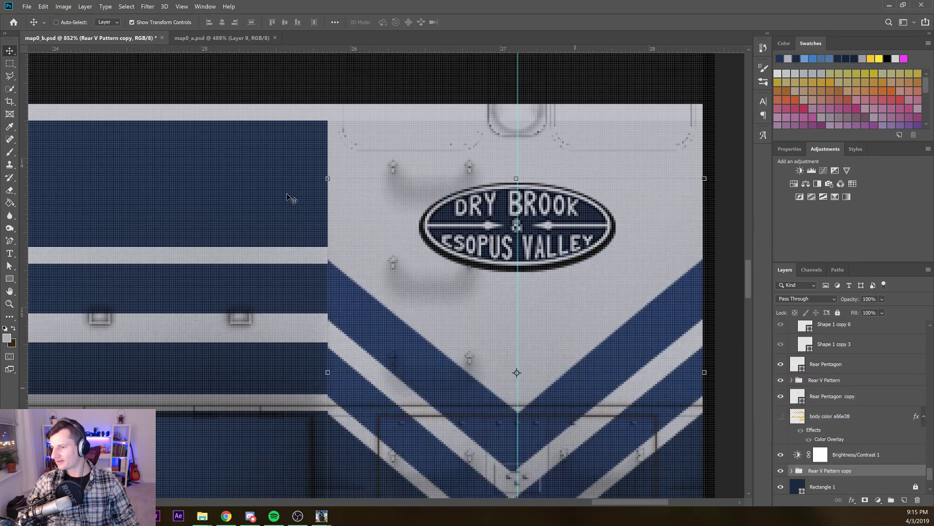
scroll(292, 198, down, 5)
drag(305, 213, 299, 185)
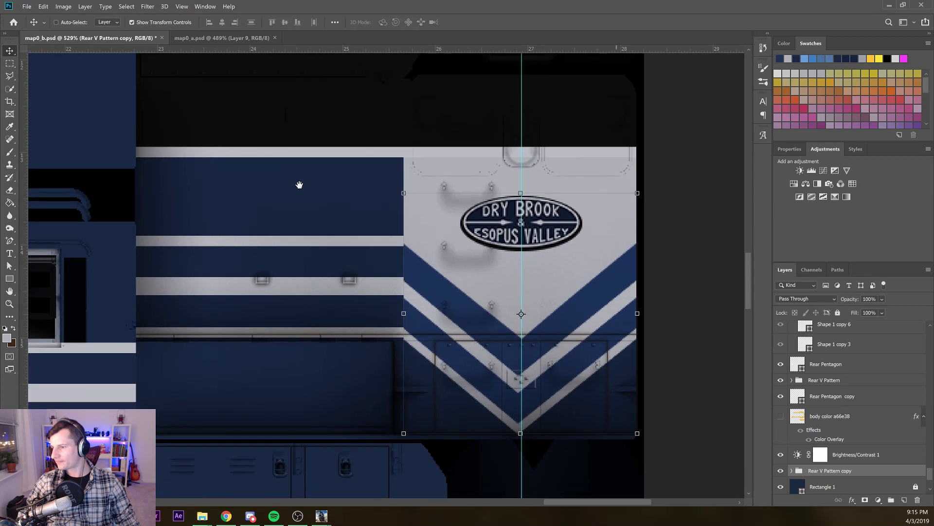
Rename the Rear V Pattern copy group as "Front V Pattern copy"
scroll(811, 471, down, 1)
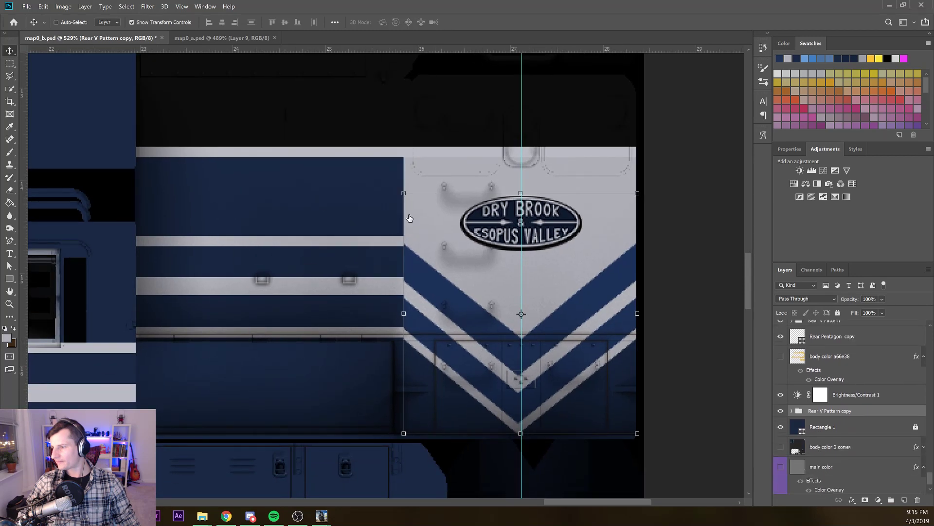
double_click(830, 410)
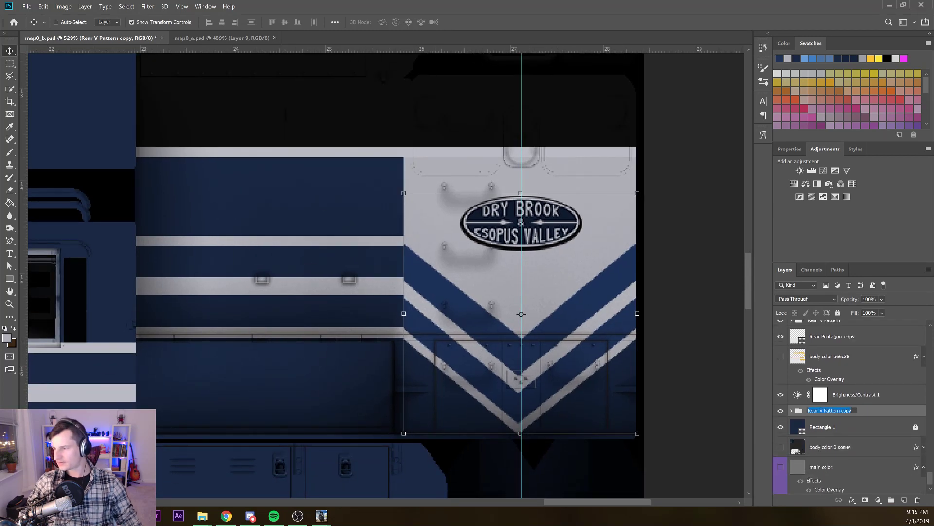
text(Front)
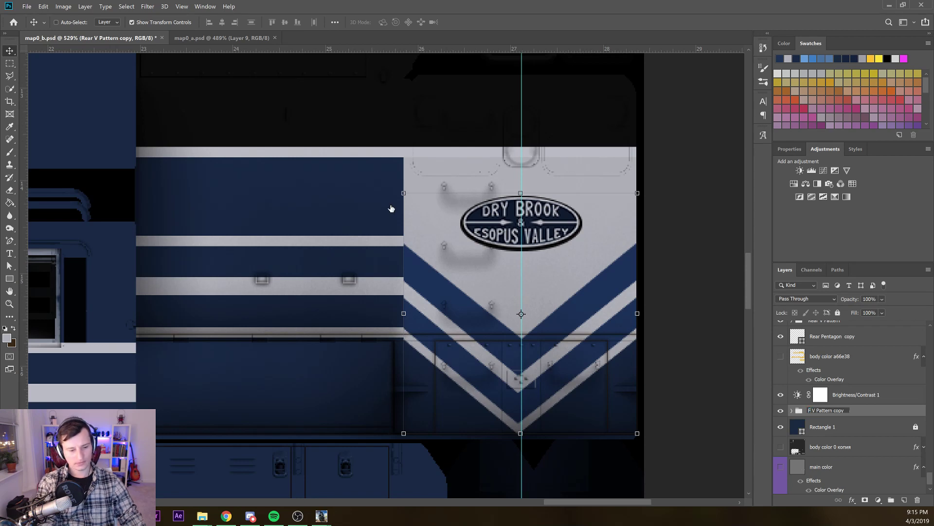
key(Return)
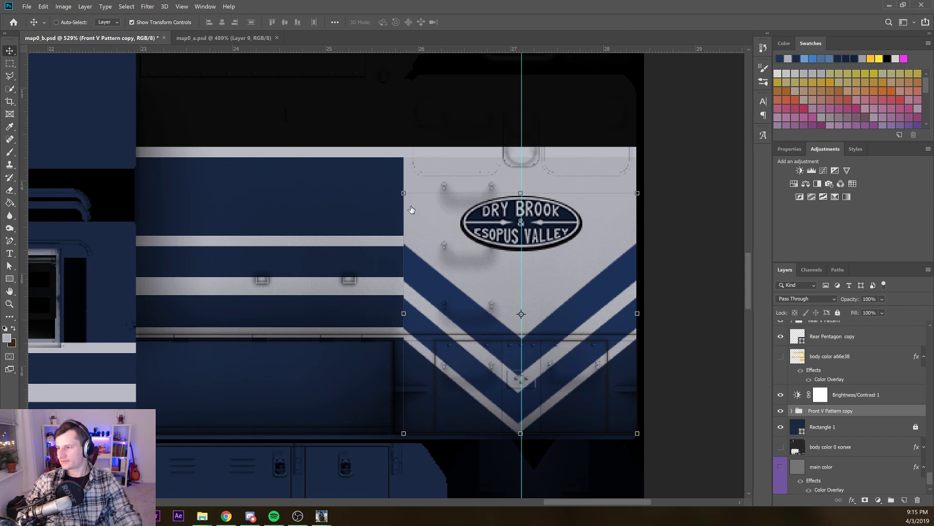
Preview the Front V Pattern copy group at 10% opacity before restoring 100%, and nudge it slightly upward on the nose
key(1)
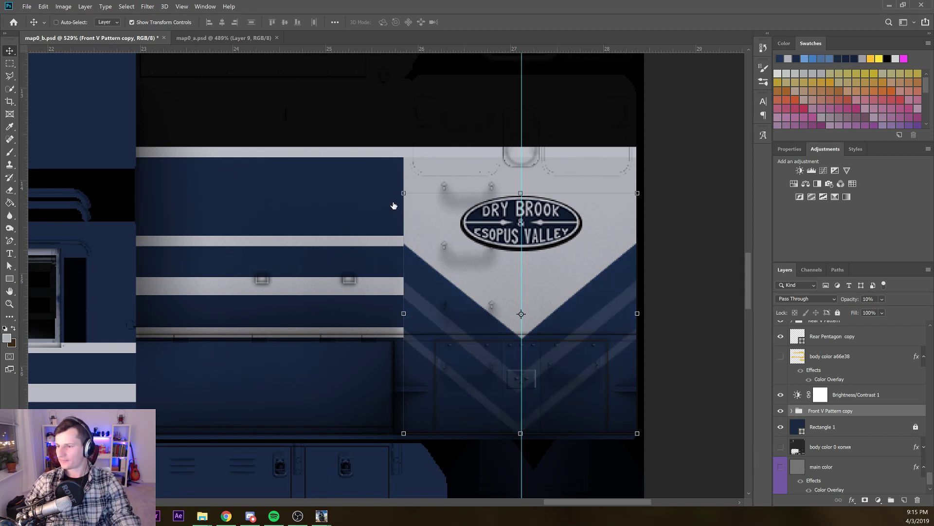
key(0)
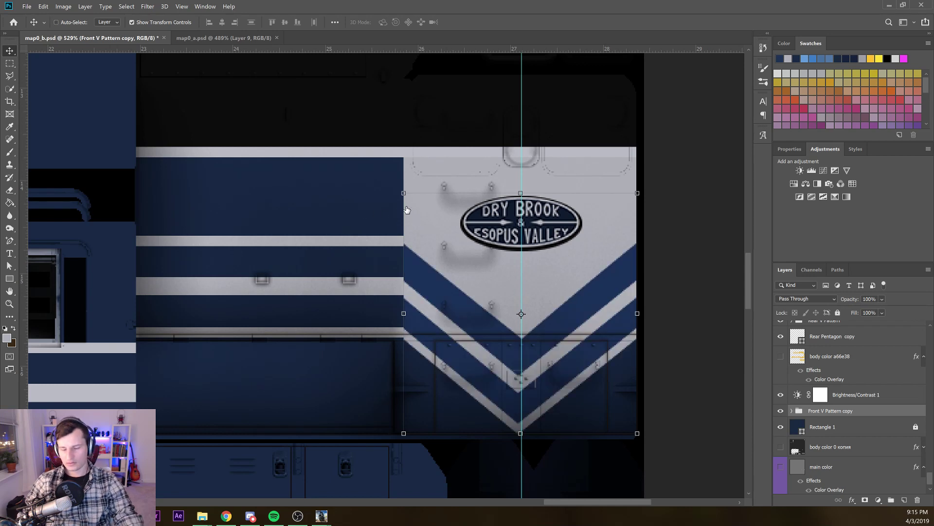
key(Up)
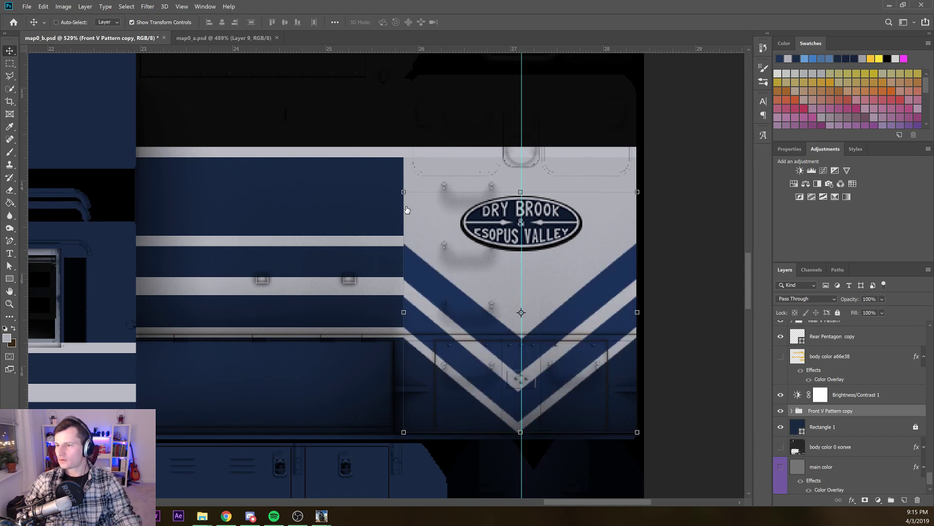
key(Up)
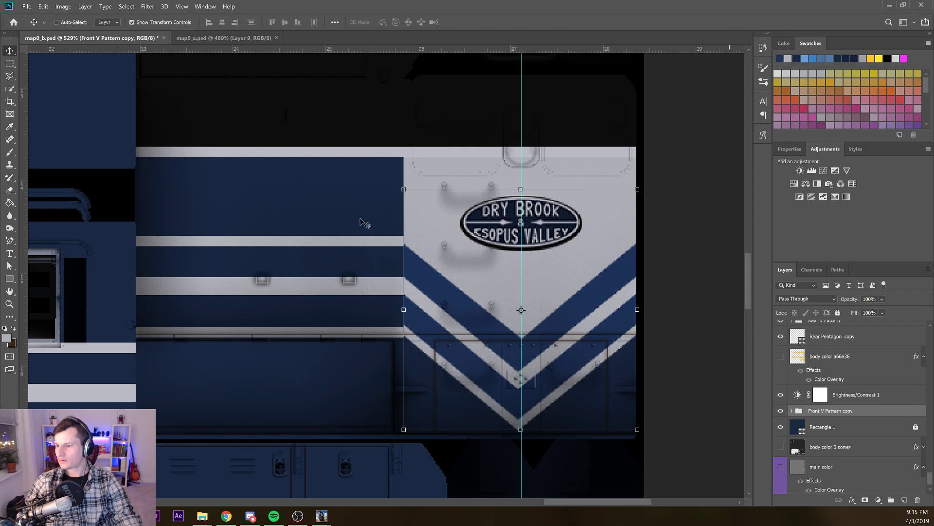
Test a slight downward nudge of the Front V Pattern copy group, return it to its position, and save the document
key(Down)
key(Up)
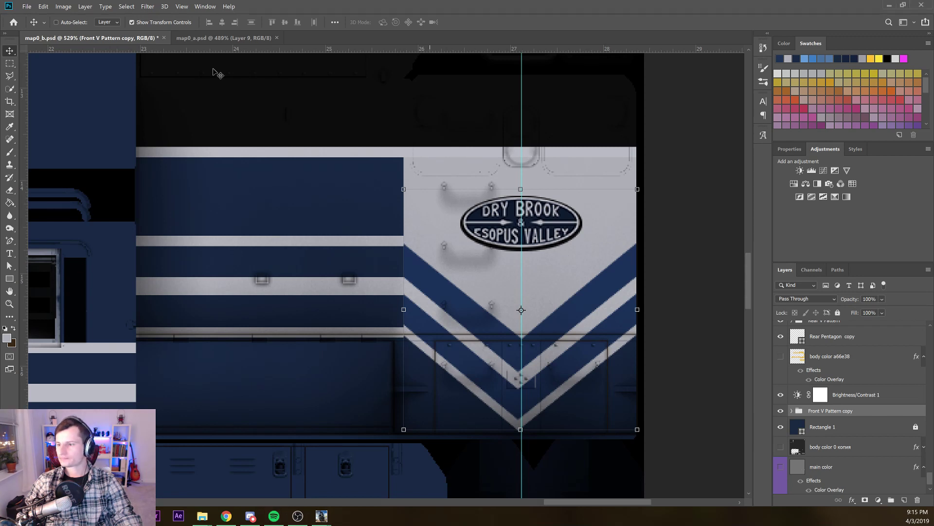
key(ctrl+s)
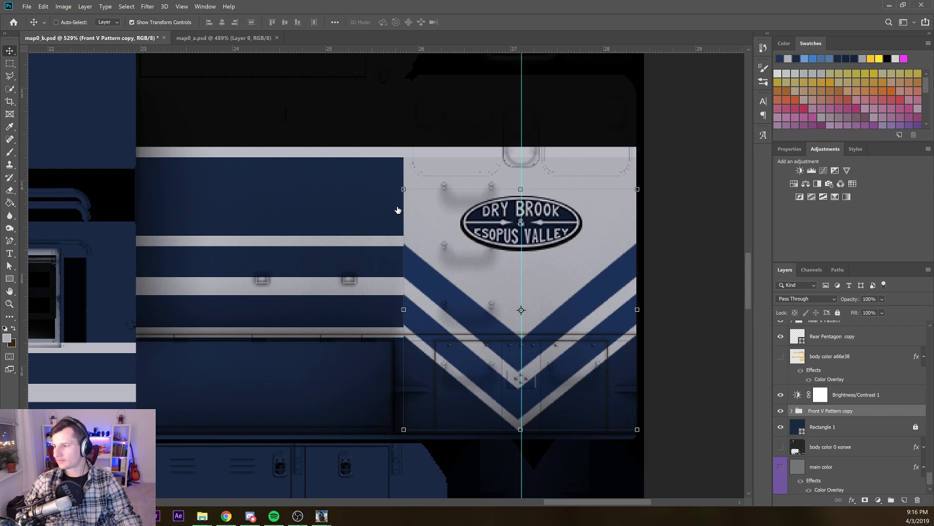
Expand the Front V Pattern copy group and nudge its blue23 copy chevron slightly down
click(792, 411)
scroll(808, 422, down, 3)
click(819, 429)
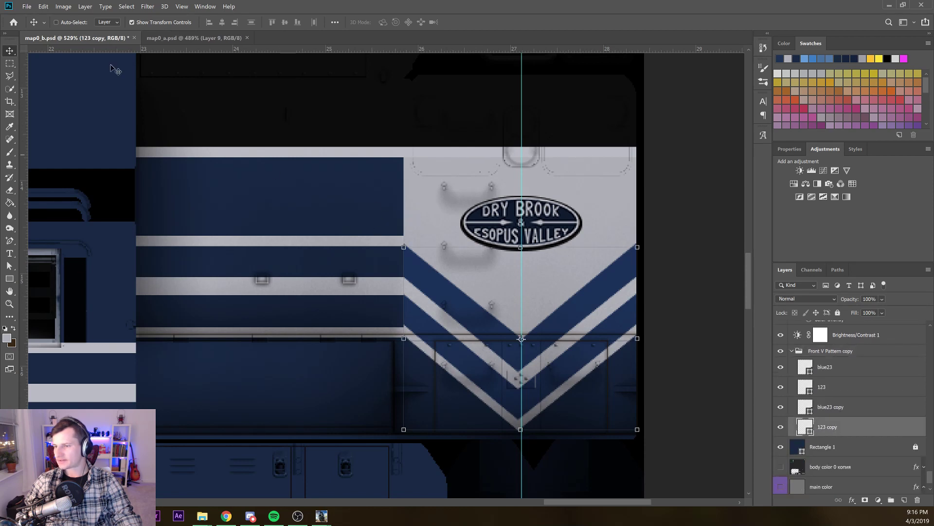
key(alt+bracketright)
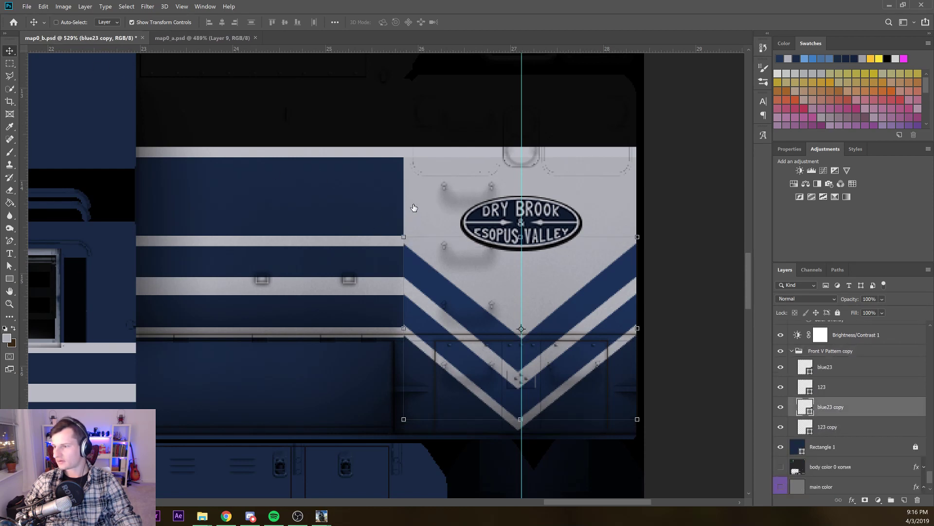
key(Down)
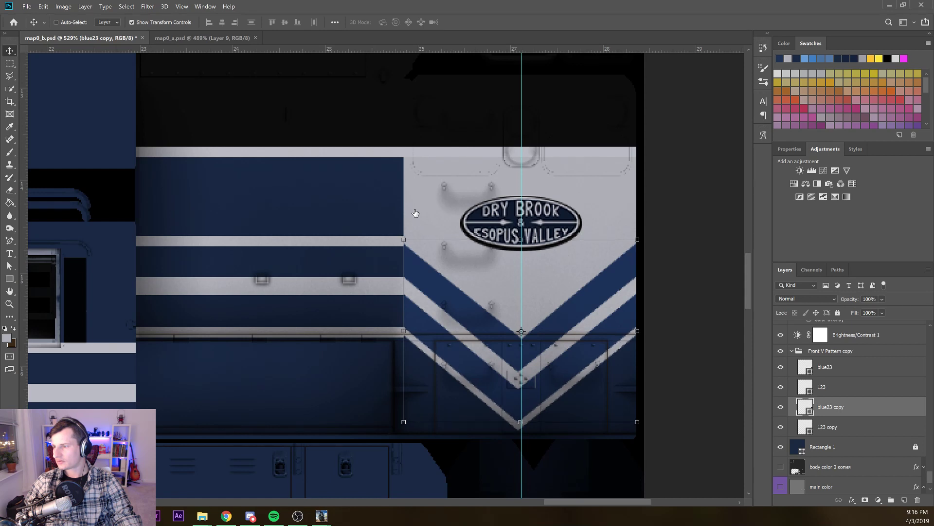
Nudge the 123 copy chevron of the front V pattern slightly down beneath blue23 copy
key(alt+bracketleft)
key(Down)
key(Down)
key(Down)
key(Down)
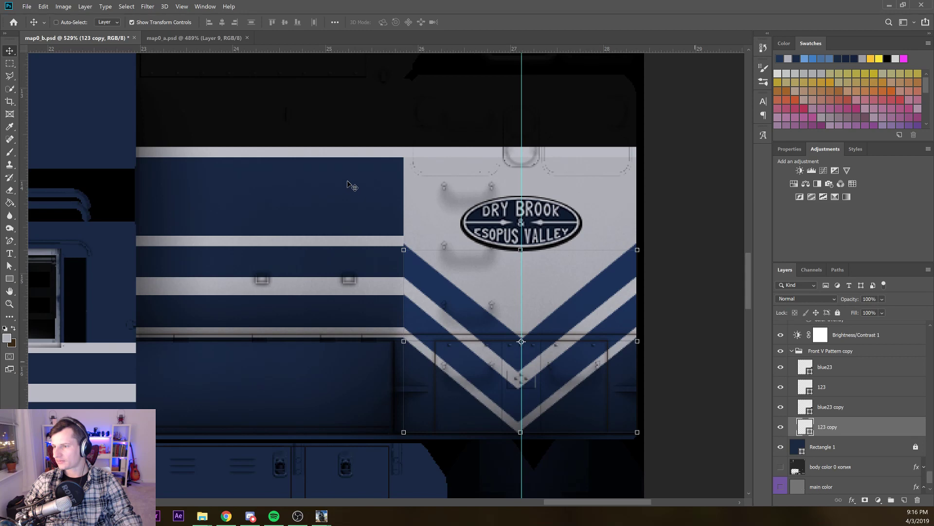
Compare the front nose V pattern with the rear one, toggling the visibility of the 123 and blue23 chevrons
scroll(211, 177, down, 4)
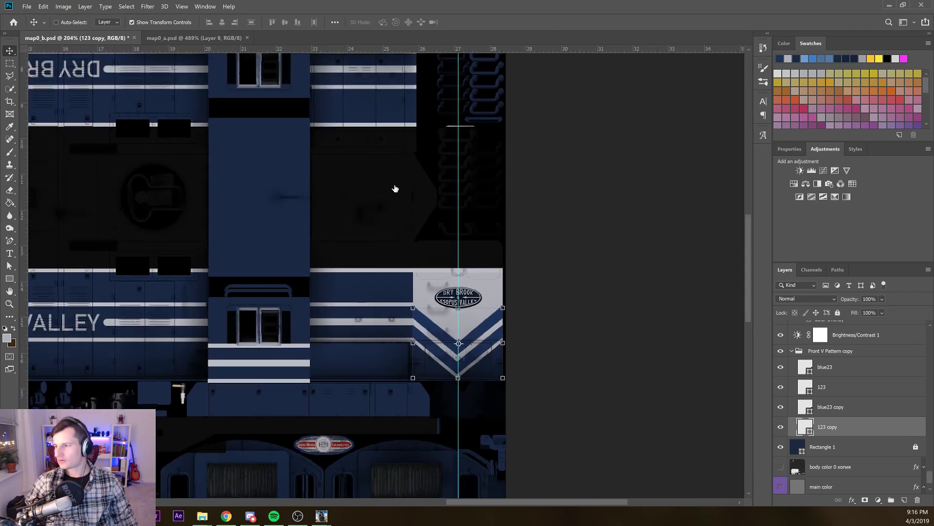
key(shift+Down)
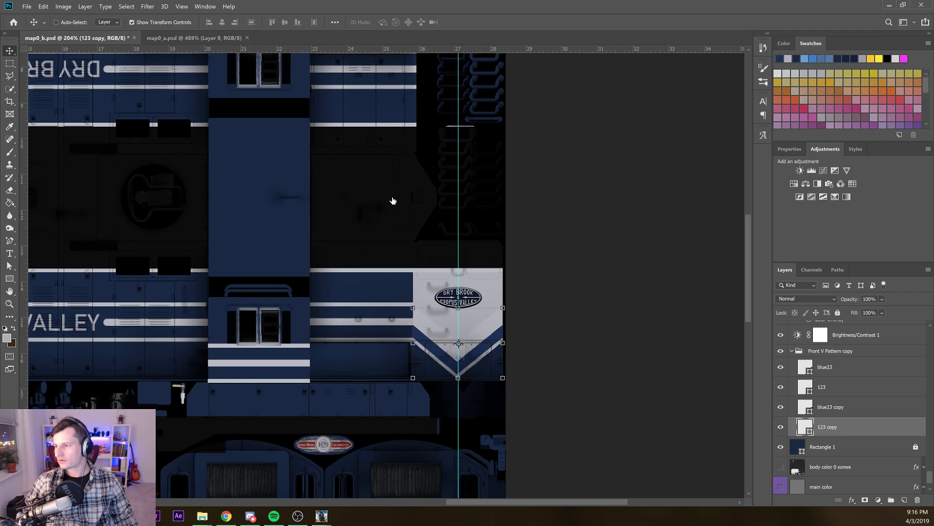
click(780, 387)
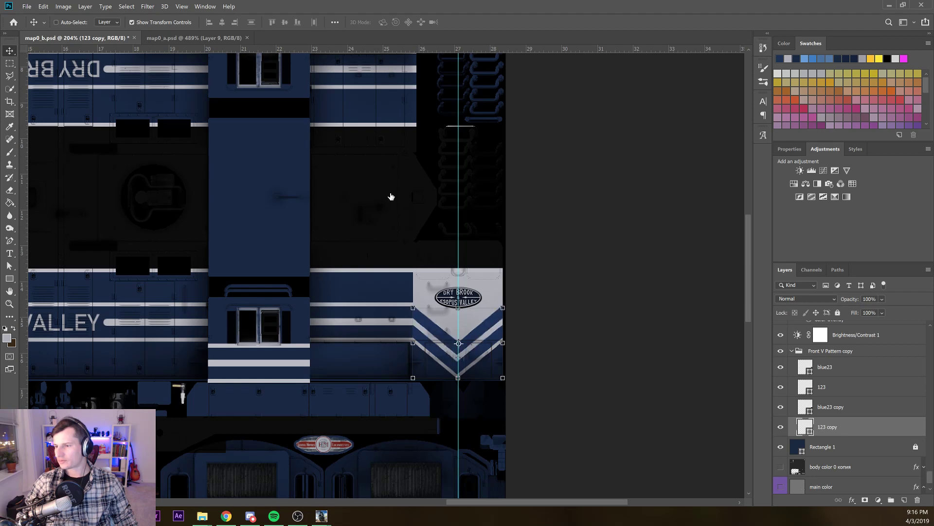
drag(113, 334, 624, 316)
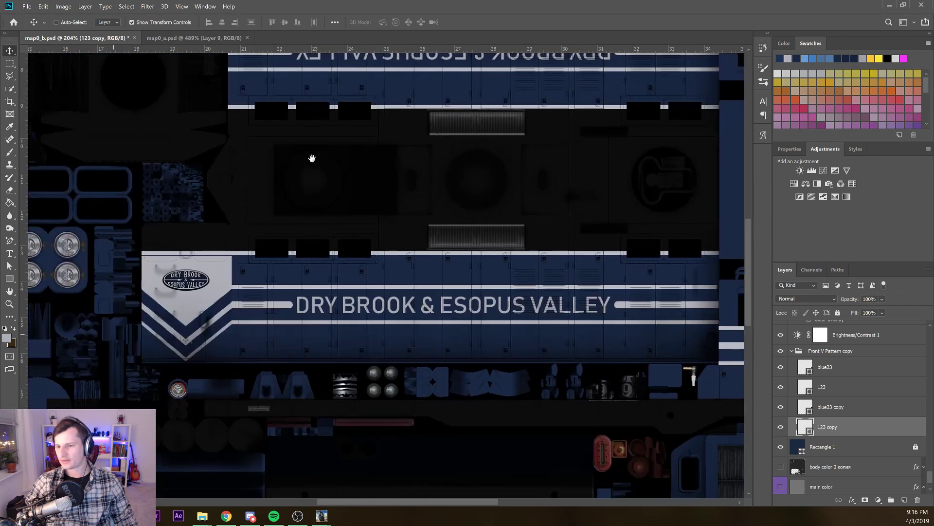
scroll(312, 158, right, 10)
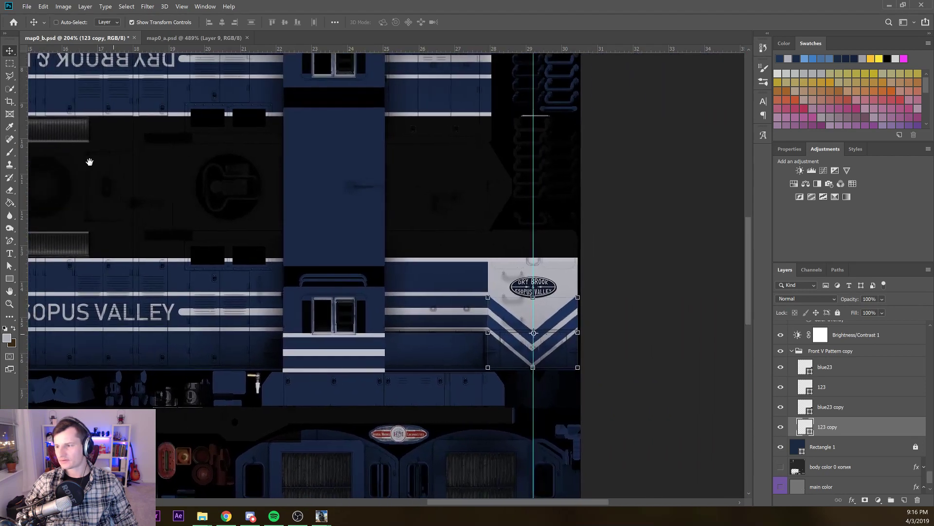
drag(416, 338, 415, 339)
click(827, 368)
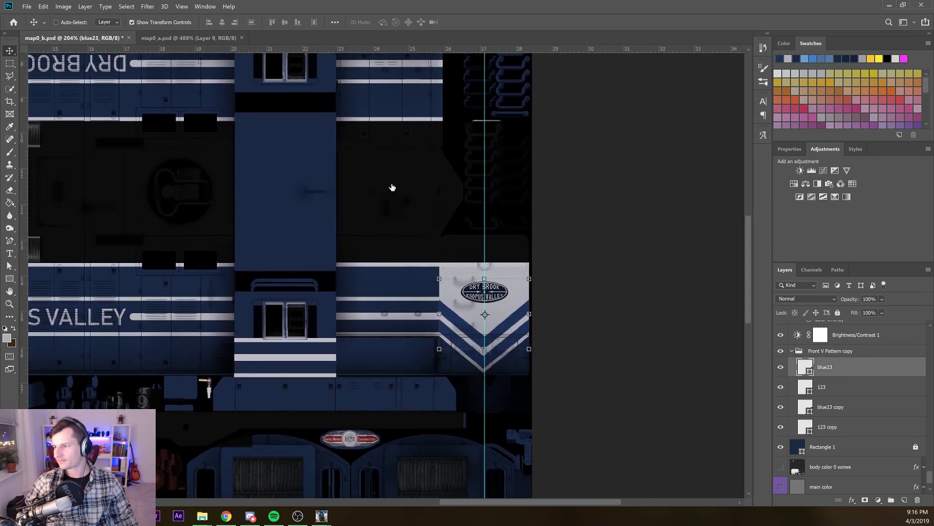
click(781, 368)
click(781, 367)
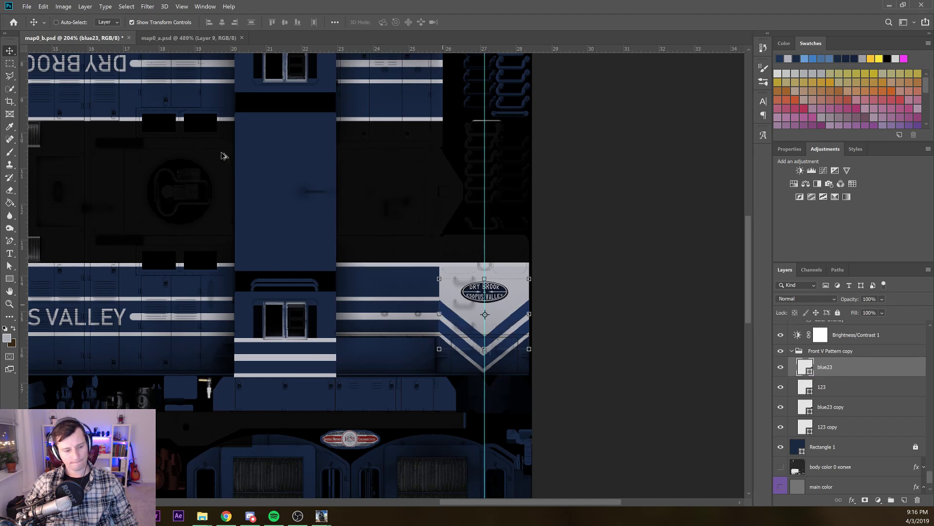
Select the Rear Pentagon copy shape on the front nose and nudge it slightly down over the V pattern
scroll(223, 152, up, 3)
scroll(223, 156, up, 4)
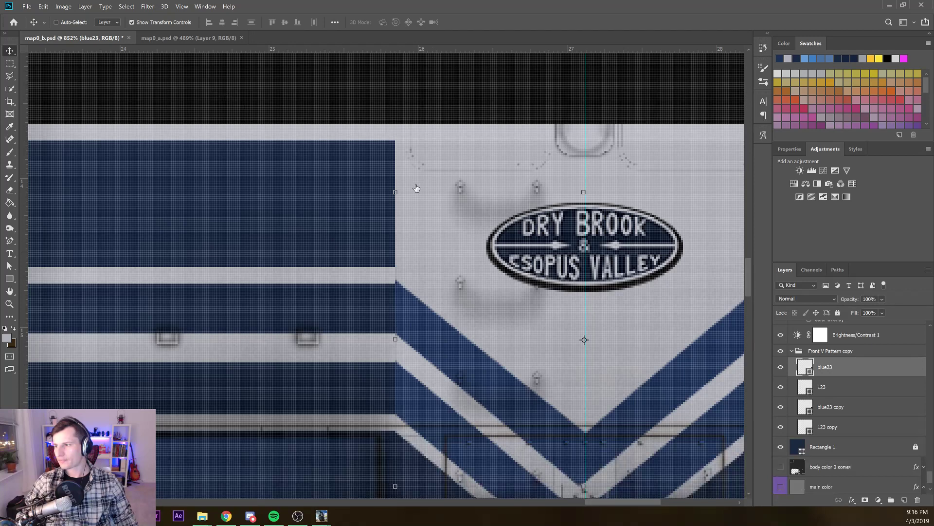
scroll(833, 377, up, 2)
key(alt+bracketright)
key(alt+bracketright)
key(alt+bracketright)
key(alt+bracketright)
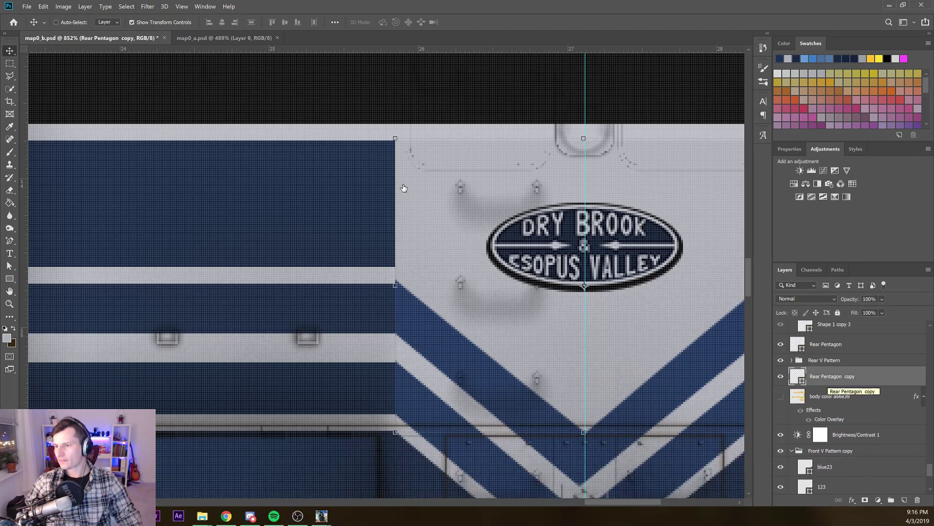
key(Down)
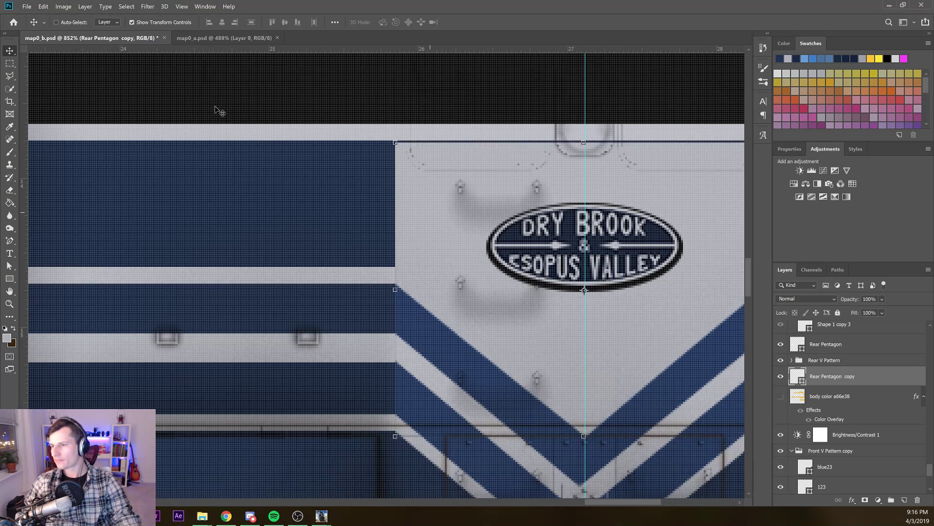
scroll(222, 105, down, 2)
scroll(222, 106, down, 1)
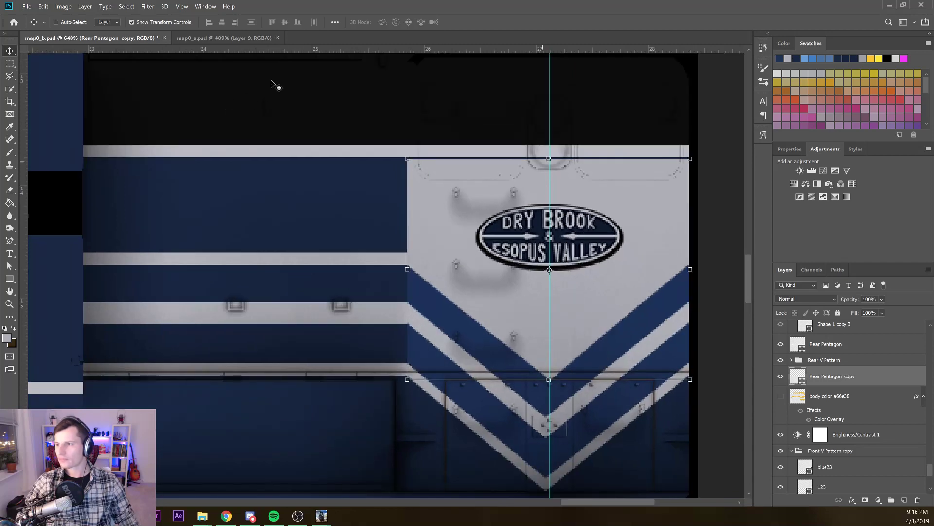
right_click(257, 94)
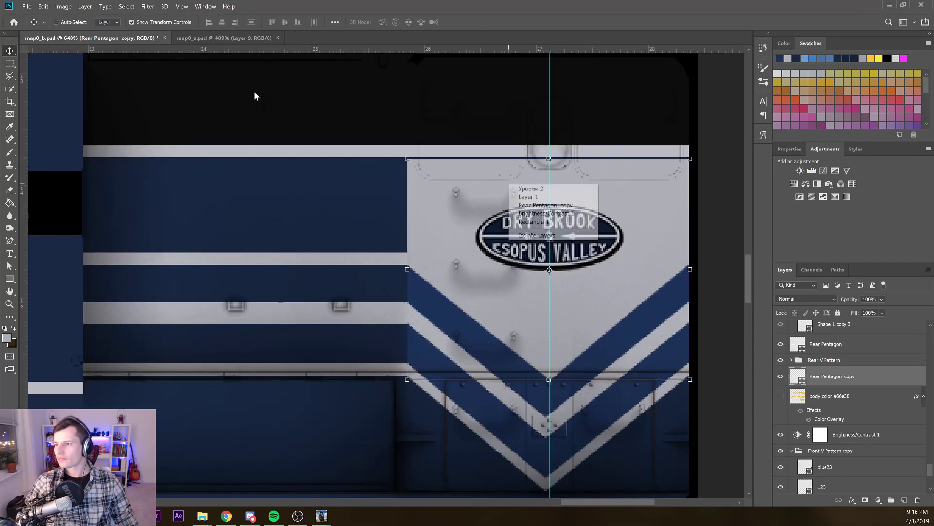
right_click(407, 186)
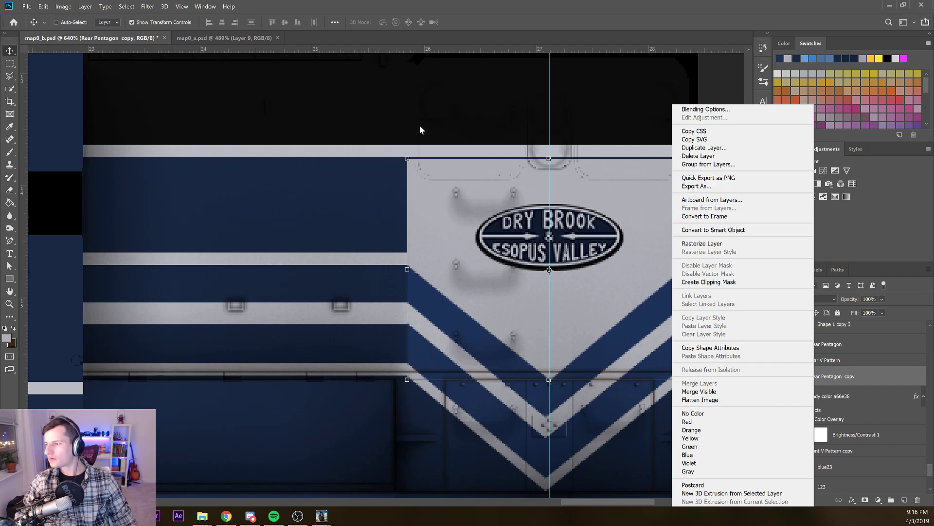
click(463, 123)
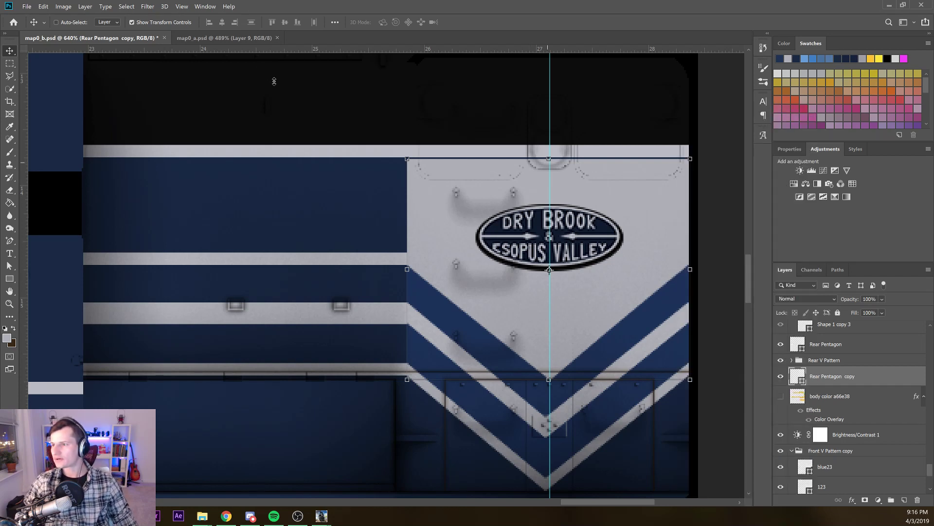
Free-transform the Rear Pentagon copy to 100.70% height, extending its upper edge to meet the top white stripe
key(ctrl+t)
drag(548, 159, 548, 157)
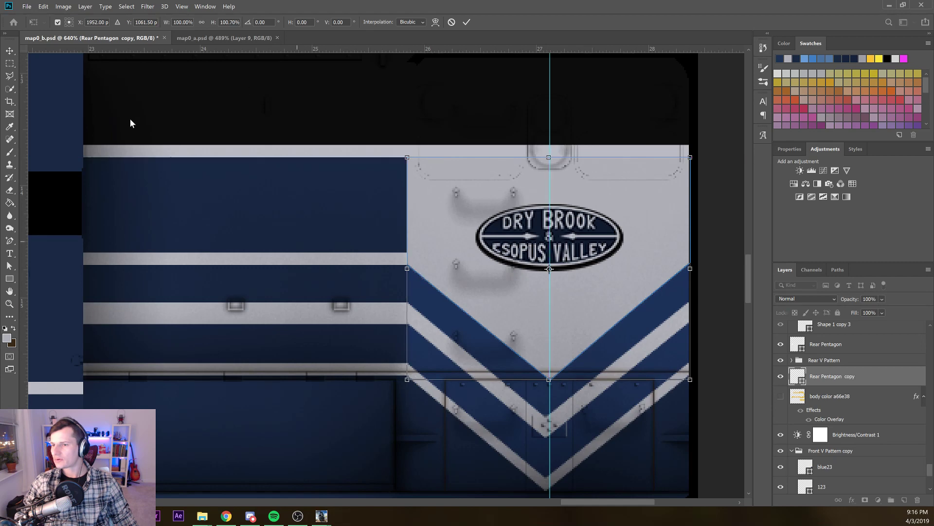
scroll(130, 119, down, 5)
scroll(130, 119, down, 1)
key(alt+space)
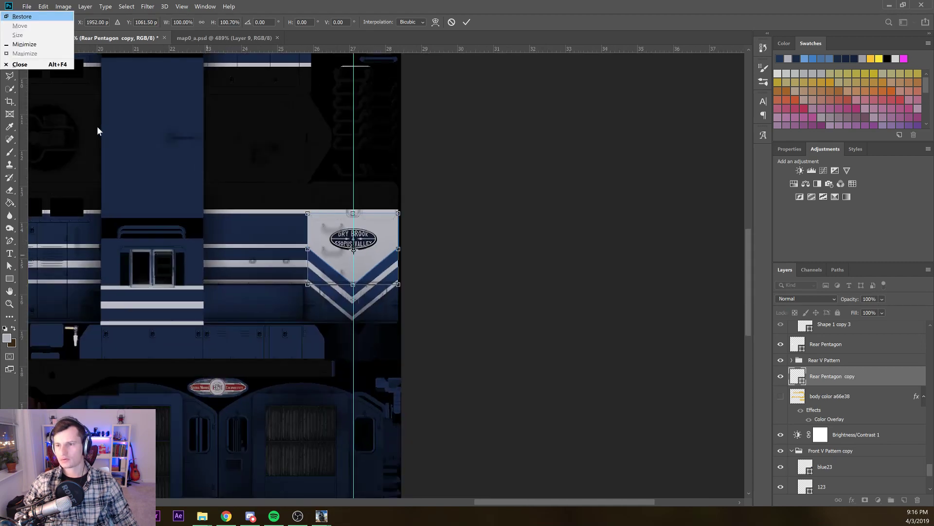
click(98, 127)
drag(73, 129, 157, 132)
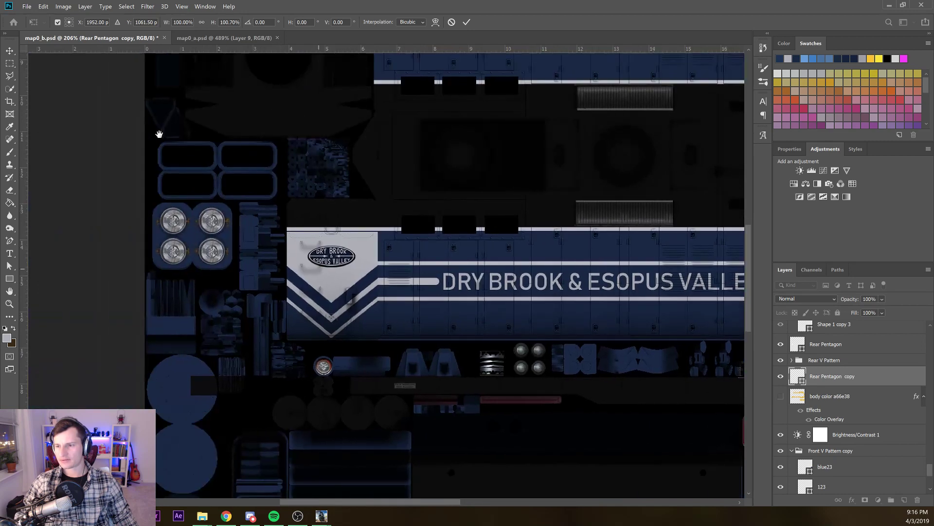
key(Return)
Enable Auto-Select and stretch the Rear Pentagon to 101.41% height so its upper edge meets the top stripe, then deselect it
click(56, 22)
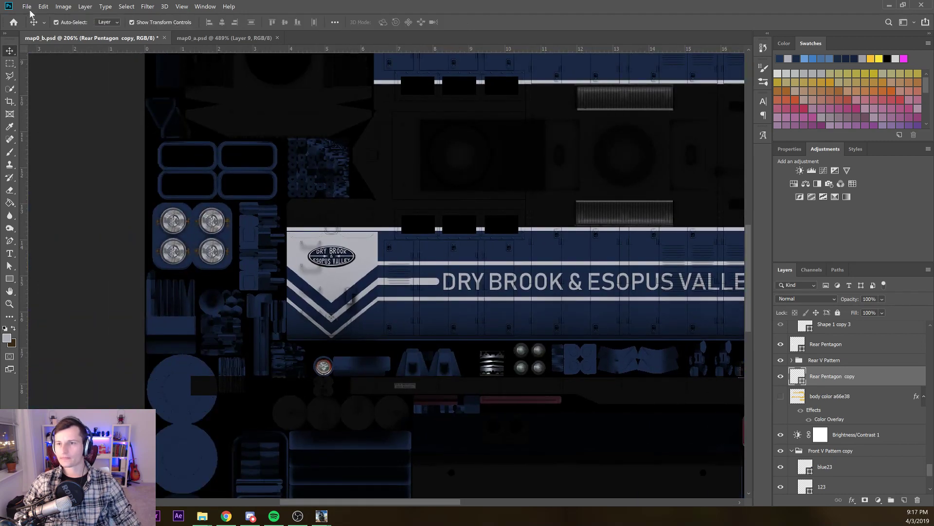
click(306, 261)
scroll(336, 233, up, 13)
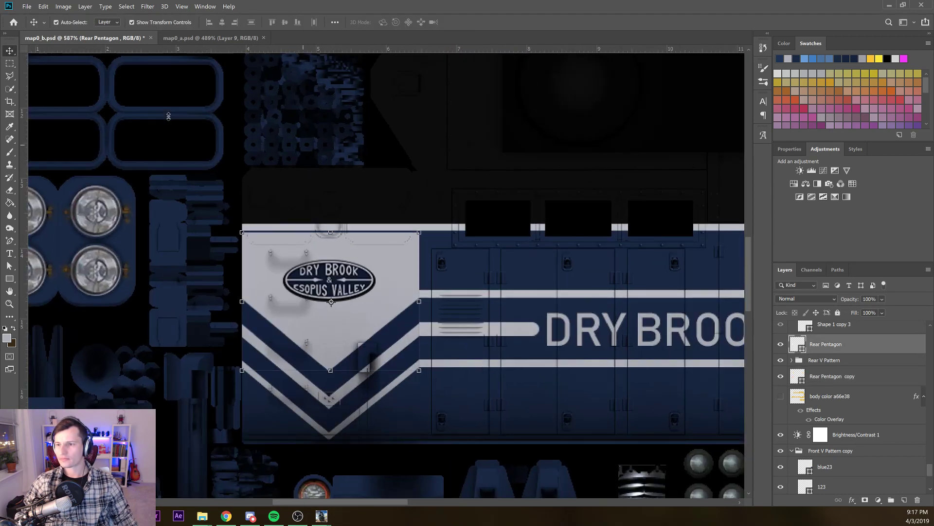
drag(163, 117, 163, 116)
scroll(348, 299, down, 16)
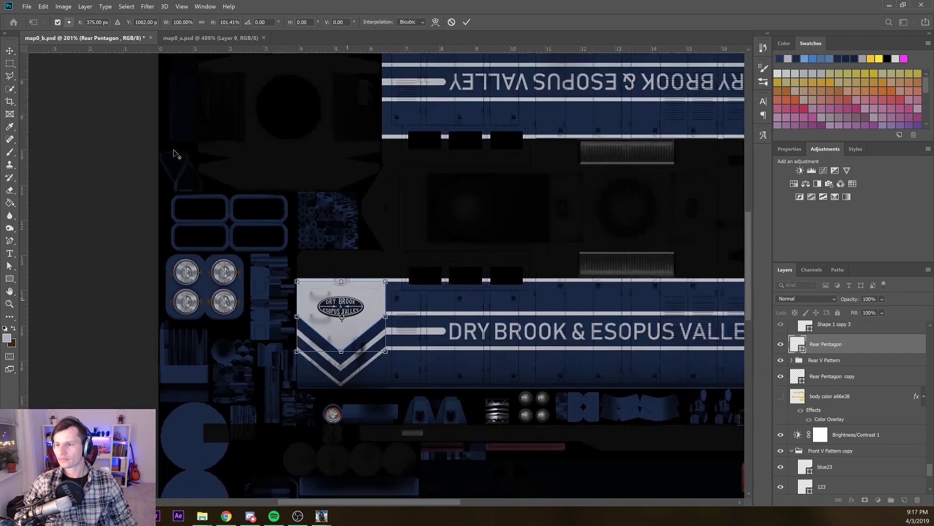
key(ctrl+minus)
key(Return)
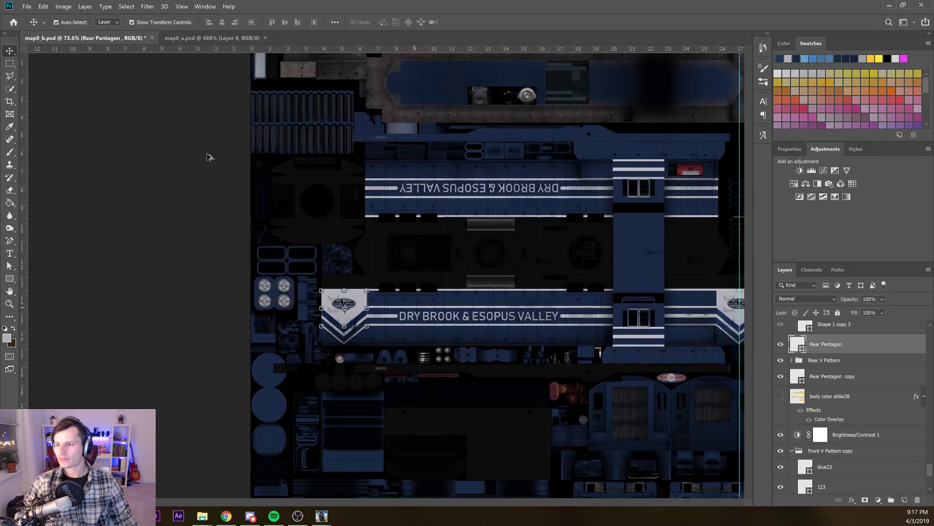
key(ctrl+minus)
click(313, 172)
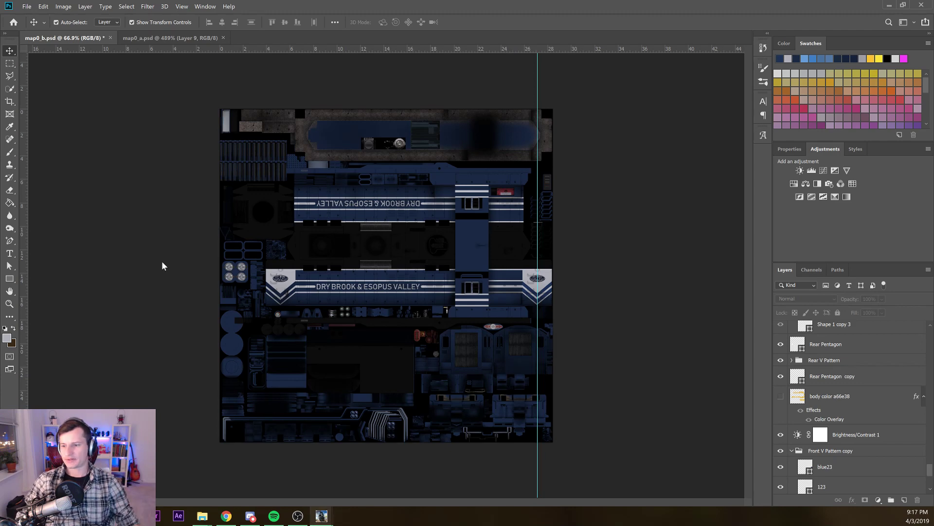
Switch to the Trainz Content Manager and show the Dry Brook GP9 high hood Loco Skins asset's folder in Explorer
click(321, 513)
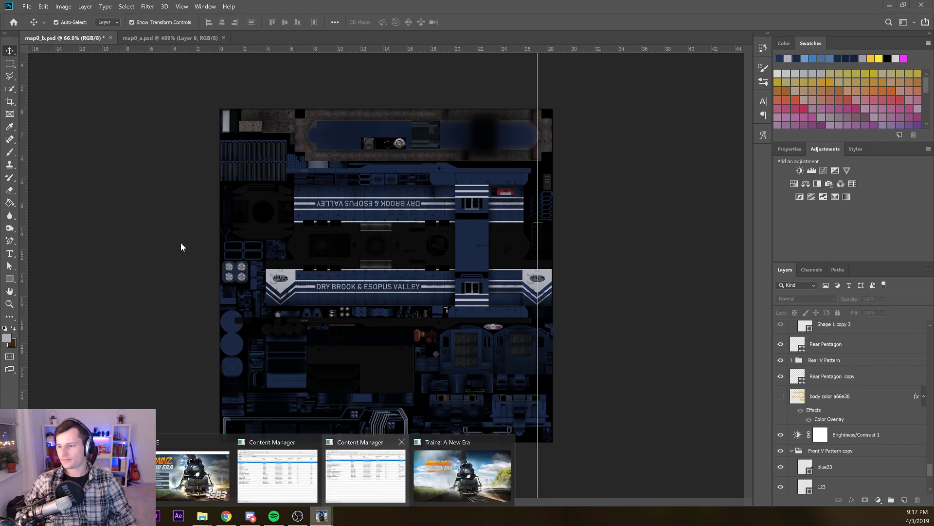
click(361, 484)
key(Menu)
key(Down)
key(Down)
key(Down)
key(Down)
key(Down)
key(Down)
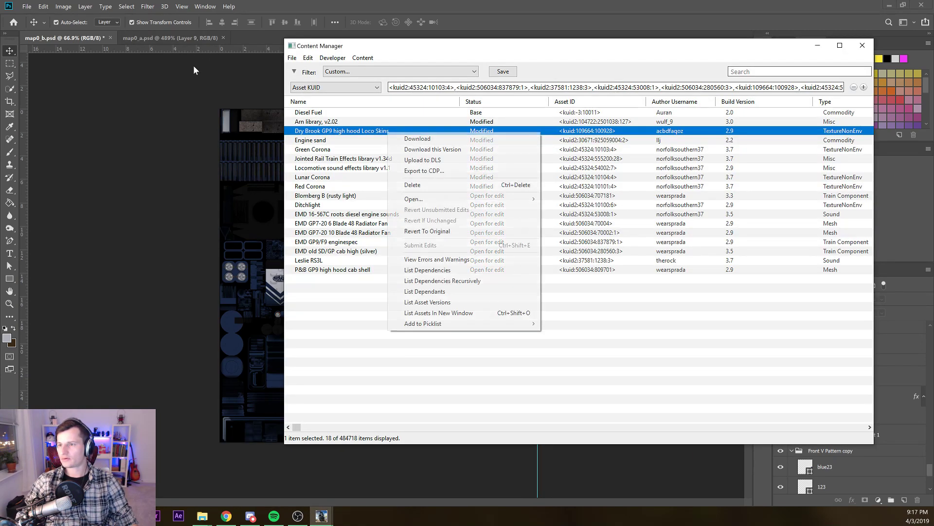
key(Right)
key(Down)
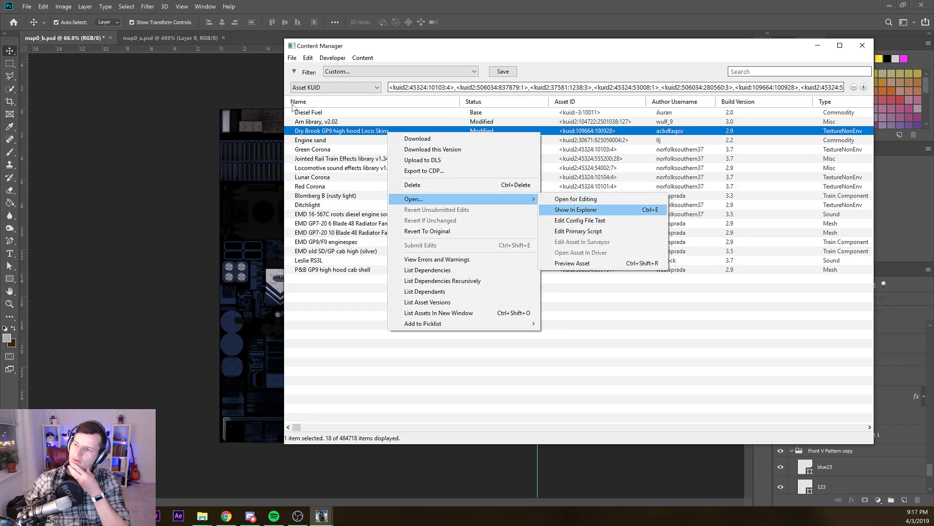
key(Return)
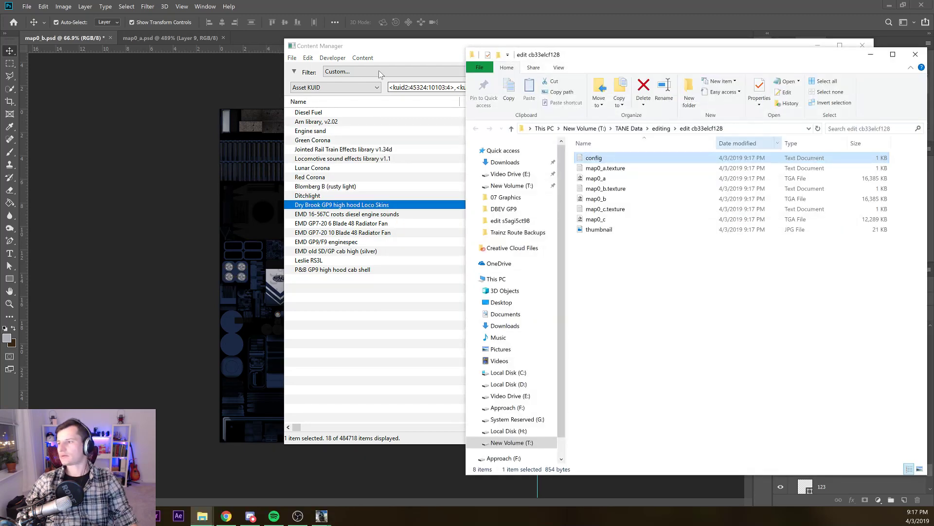
Copy the folder path of the opened skin asset, close its window, and return to Photoshop
click(768, 128)
key(ctrl+c)
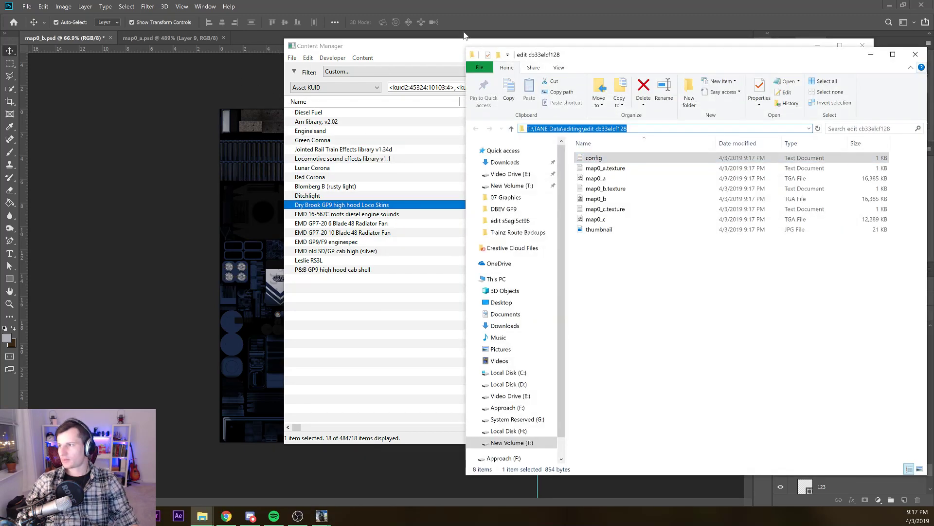
click(915, 54)
click(218, 9)
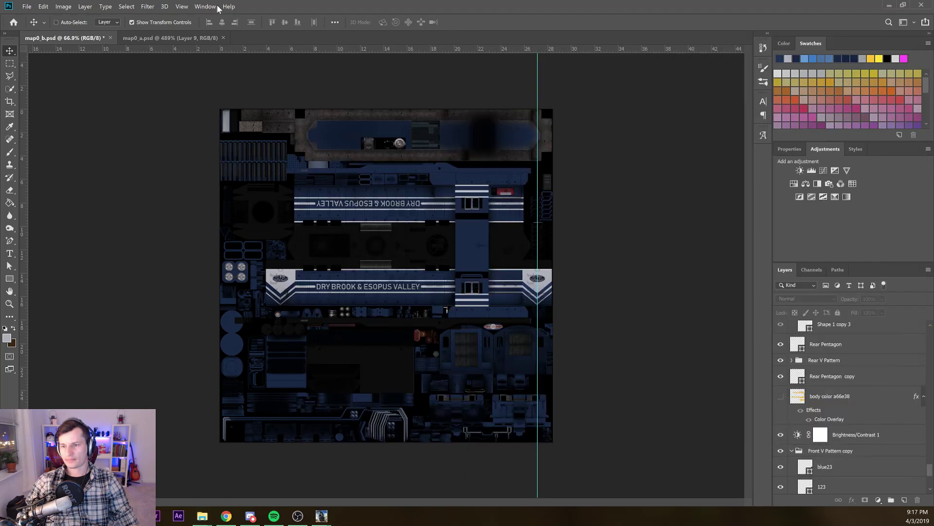
Start saving a separate copy of map0_b without replacing the PSD, and go to the copied skin asset folder path
key(ctrl+shift+s)
key(Return)
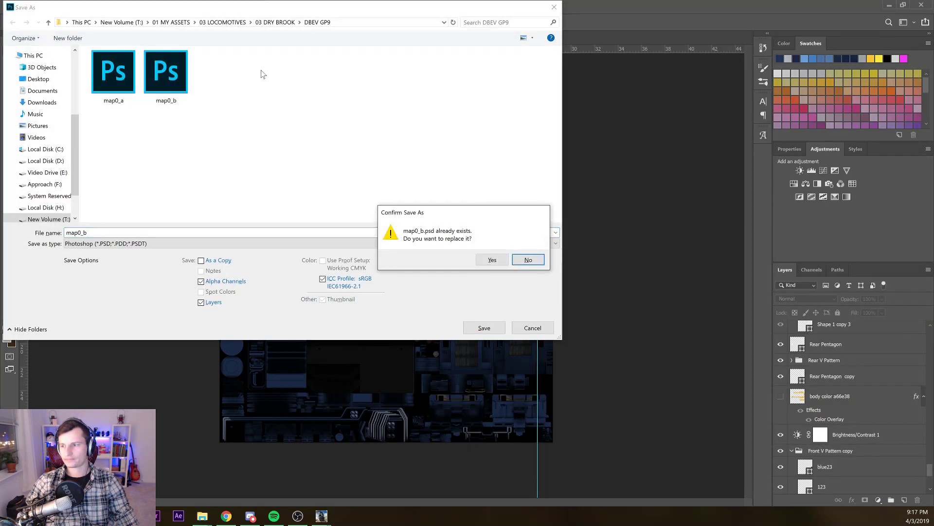
key(Return)
click(360, 22)
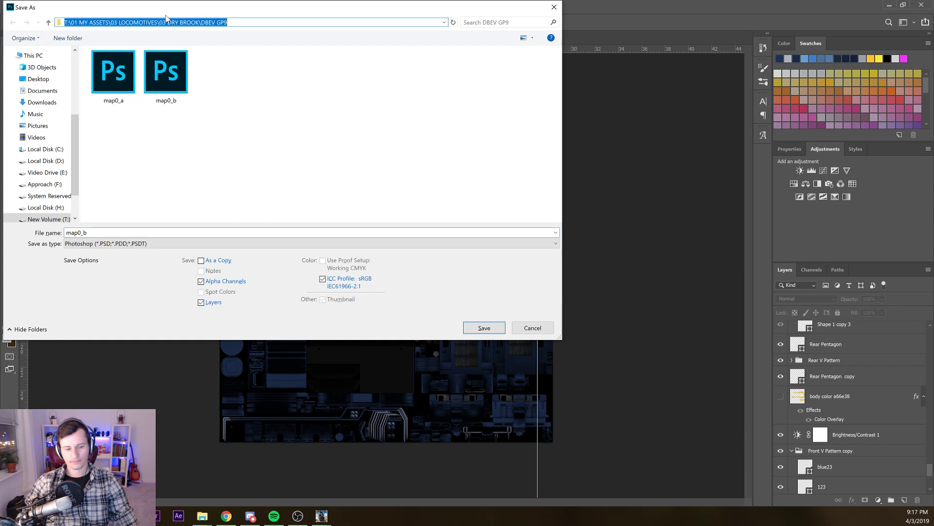
key(ctrl+v)
key(Return)
Save map0_b as a 32 bits/pixel Targa file in the skin asset folder, replacing the existing map0_b
click(132, 243)
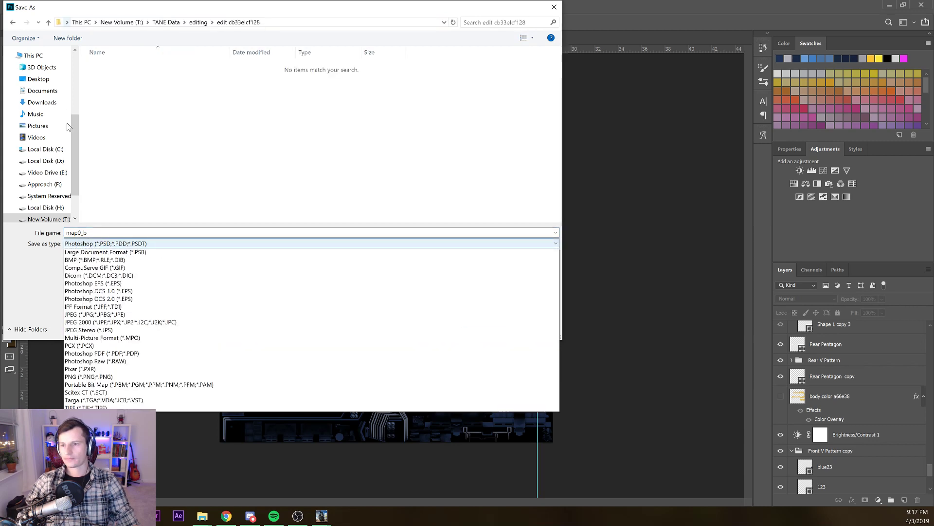
click(126, 407)
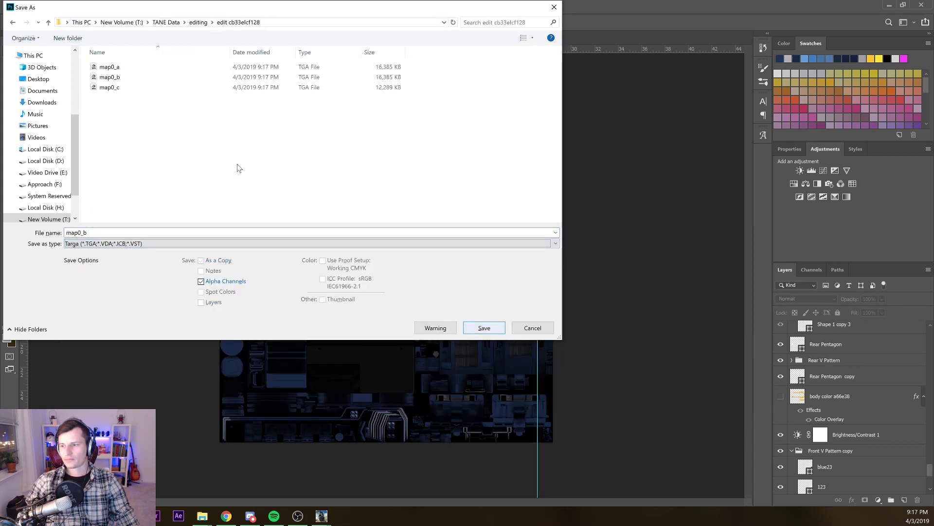
key(Return)
key(y)
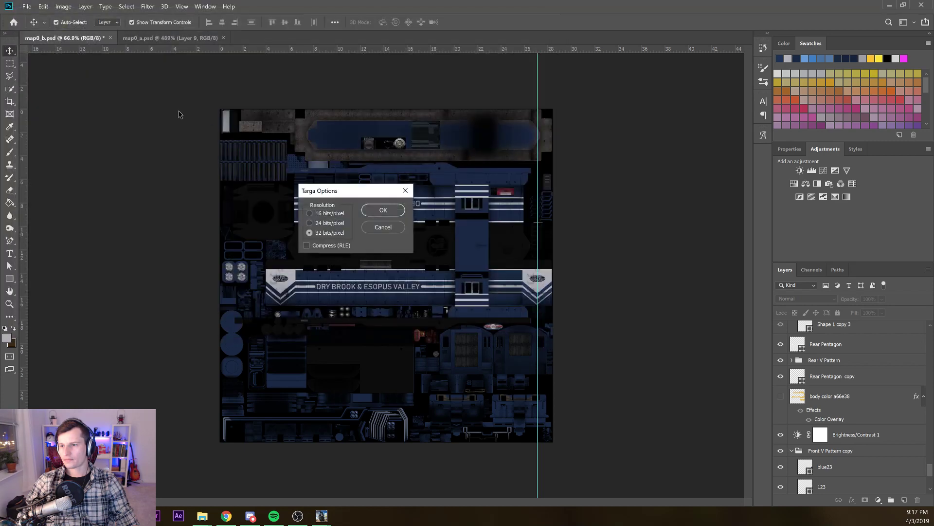
key(Return)
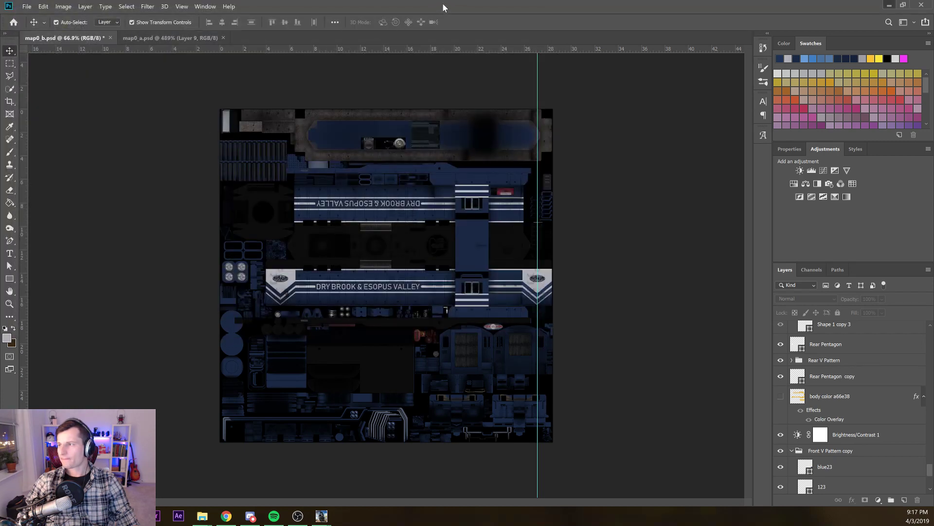
Switch to the Trainz Content Manager and submit the edits of the Dry Brook GP9 high hood Loco Skins asset
key(alt+Tab)
right_click(442, 205)
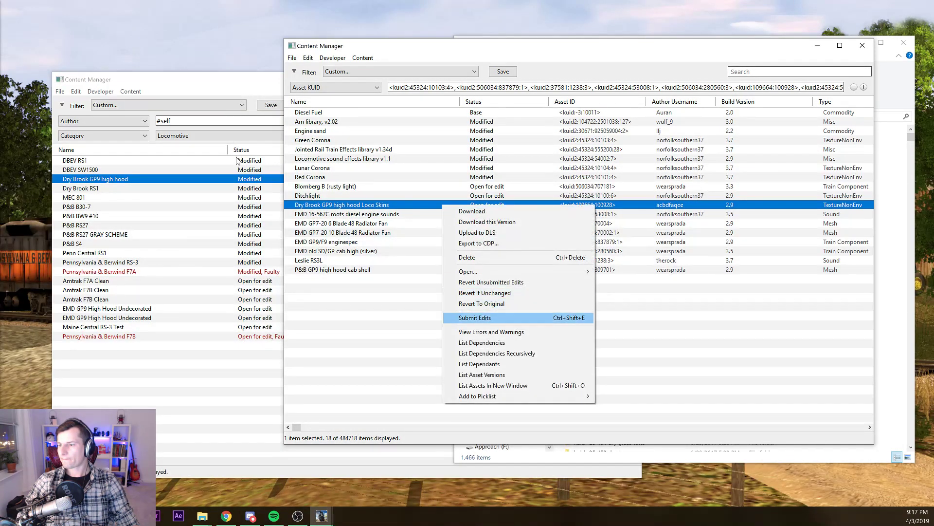
click(463, 317)
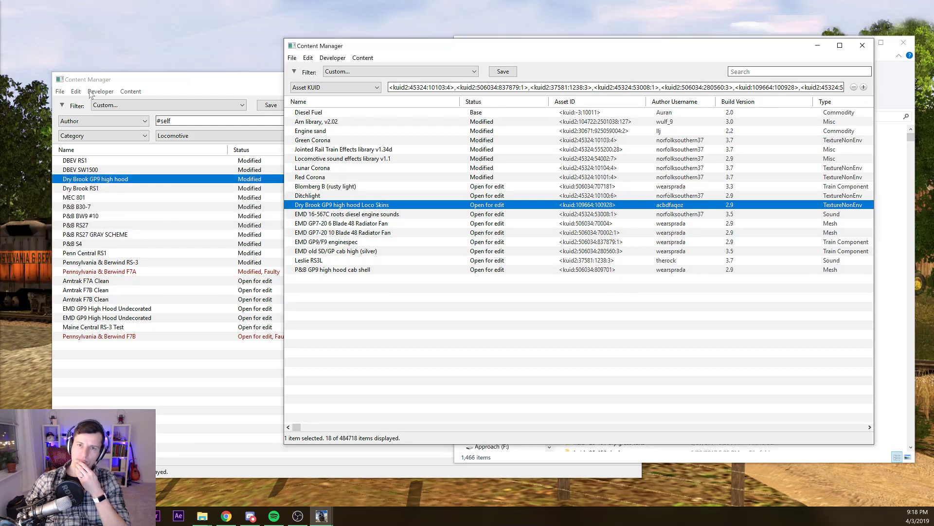
Switch to the Trainz: A New Era window and view the GP9 locomotive from its nose end and side
click(325, 517)
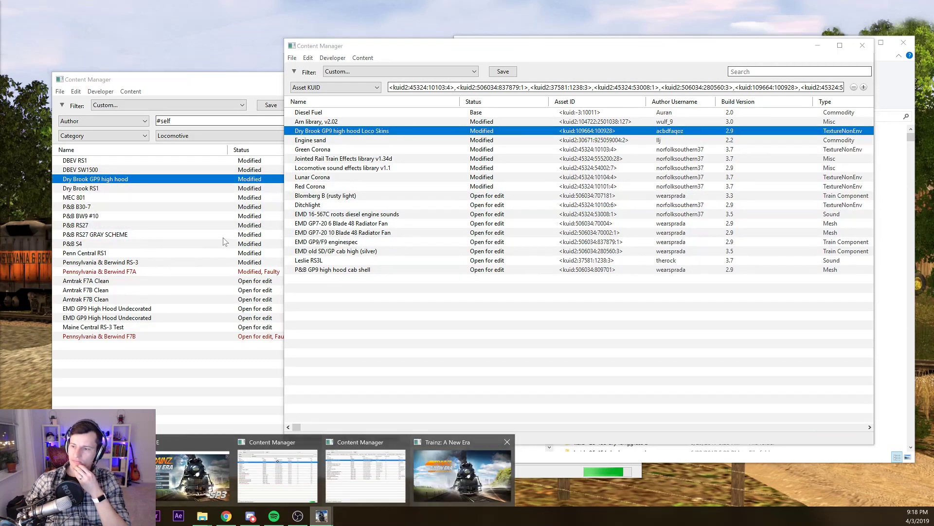
click(442, 472)
click(547, 488)
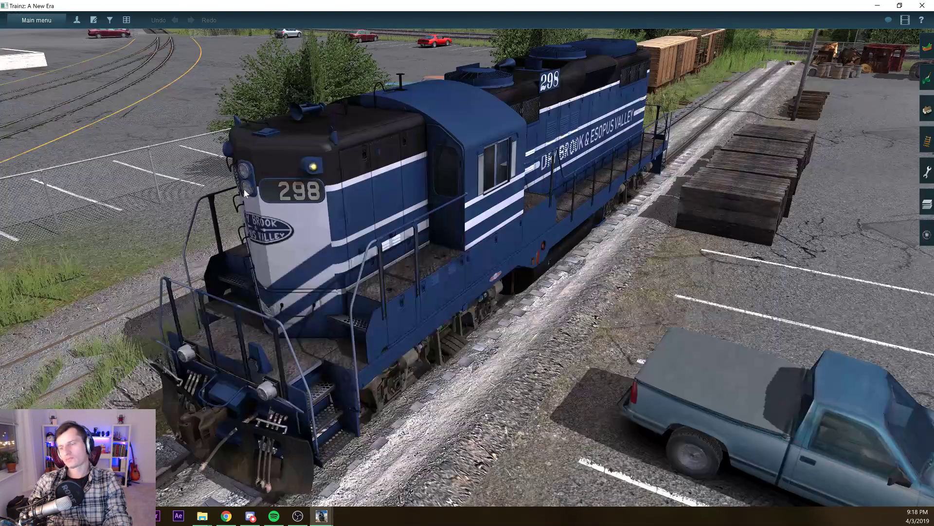
key(Left)
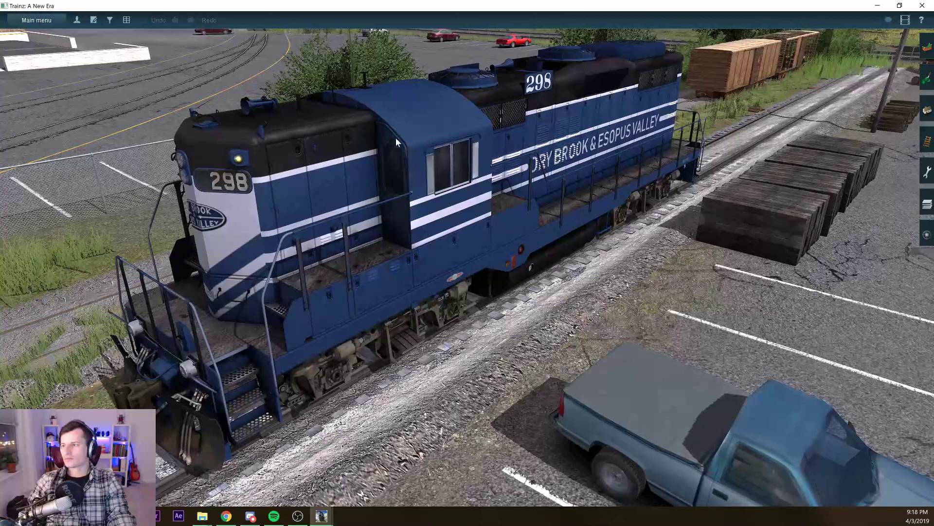
Open the Dry Brook GP9 high hood locomotive's properties, go down to the Locomotive Skin setting, and accept the properties
key(F7)
key(e)
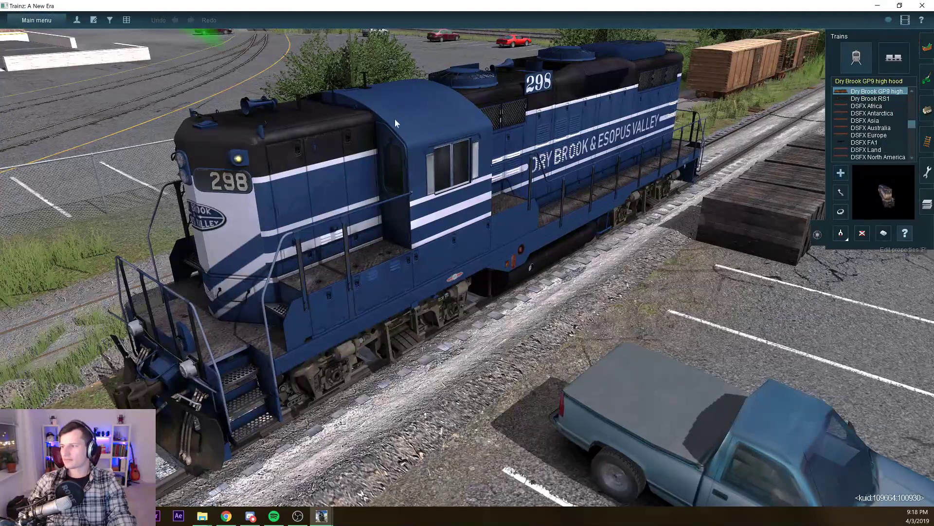
click(281, 113)
scroll(57, 114, down, 10)
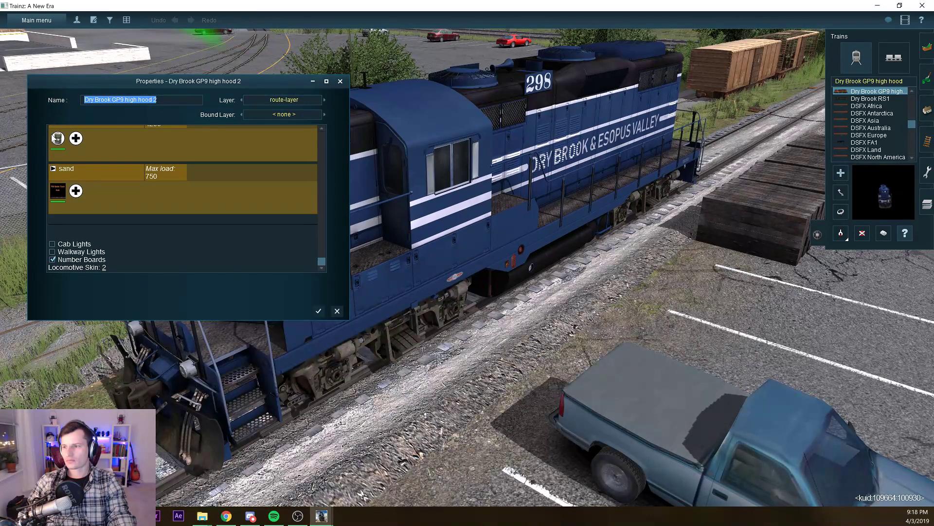
drag(171, 81, 635, 118)
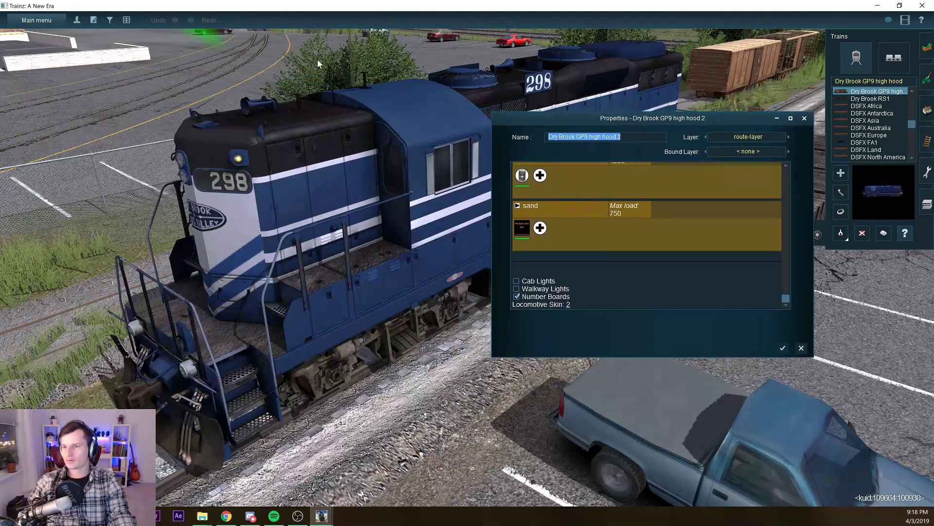
key(alt+Tab)
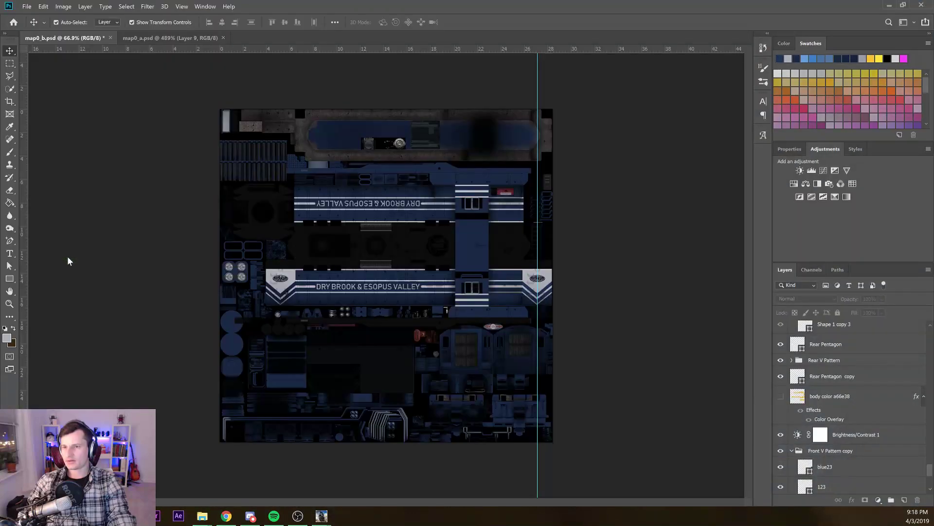
key(alt+Tab)
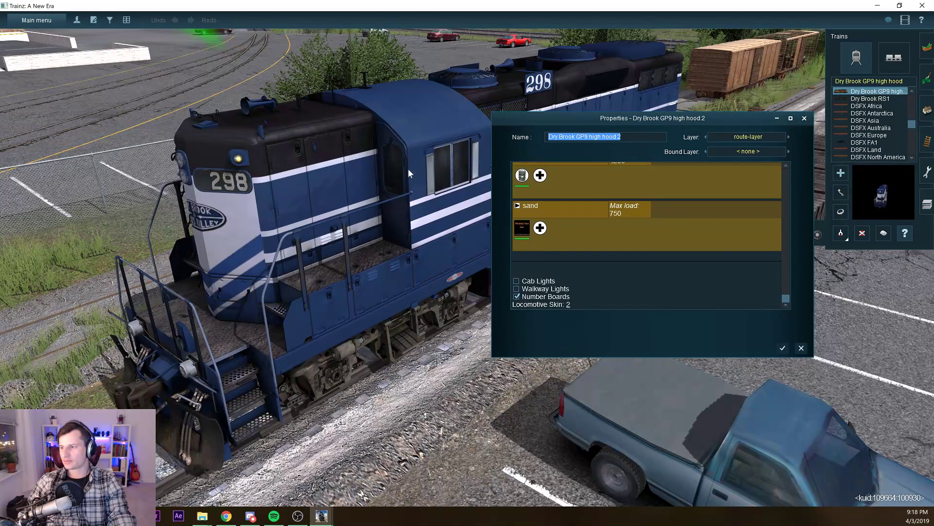
key(Return)
Examine the stripes on the locomotive's cab-end nose and compare them with the side stripes on the map0_b texture in Photoshop
drag(392, 173, 316, 143)
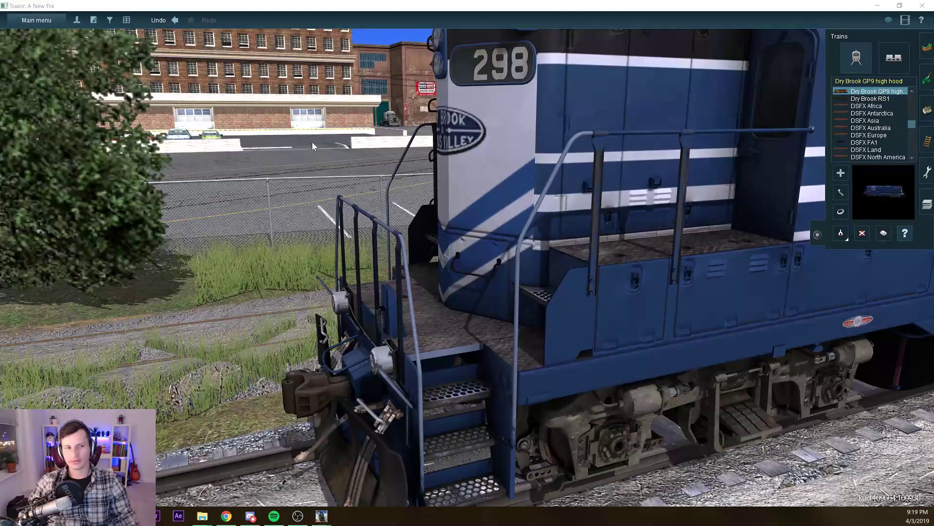
key(alt+Tab)
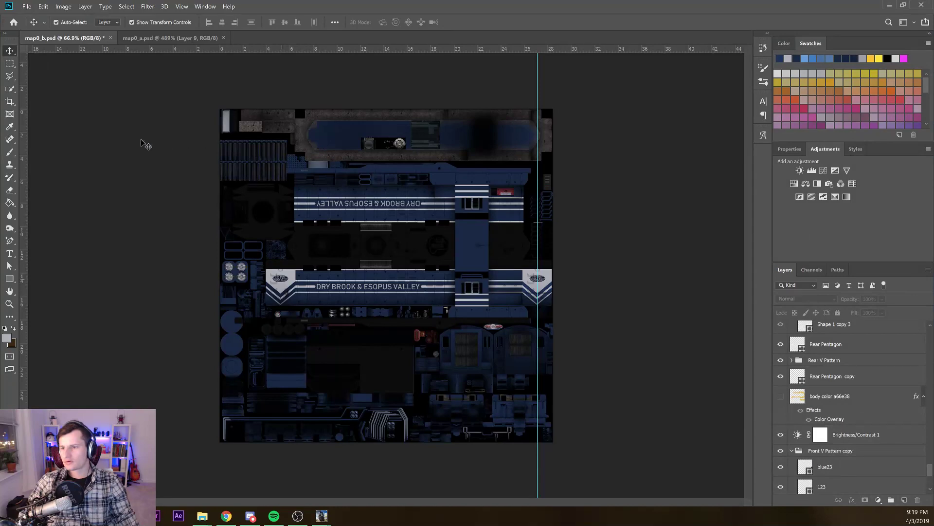
scroll(172, 151, up, 6)
scroll(177, 156, up, 2)
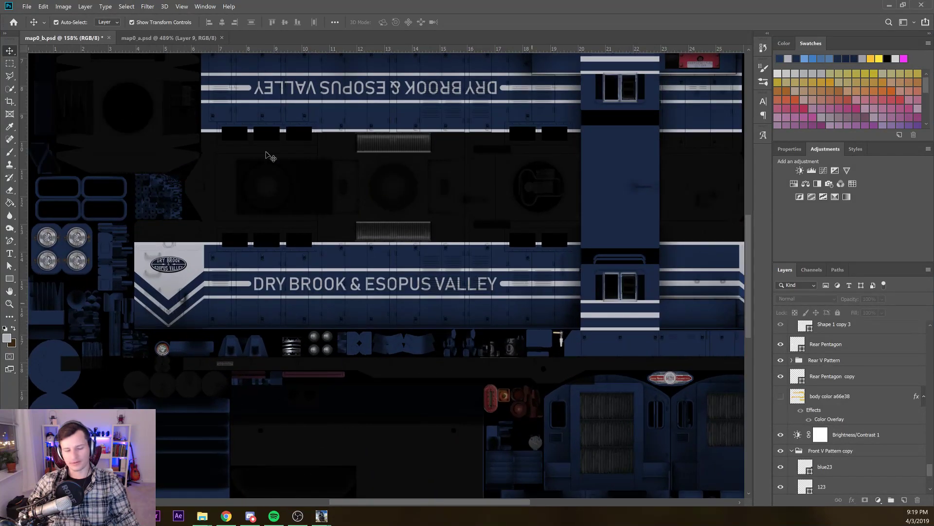
drag(323, 141, 260, 154)
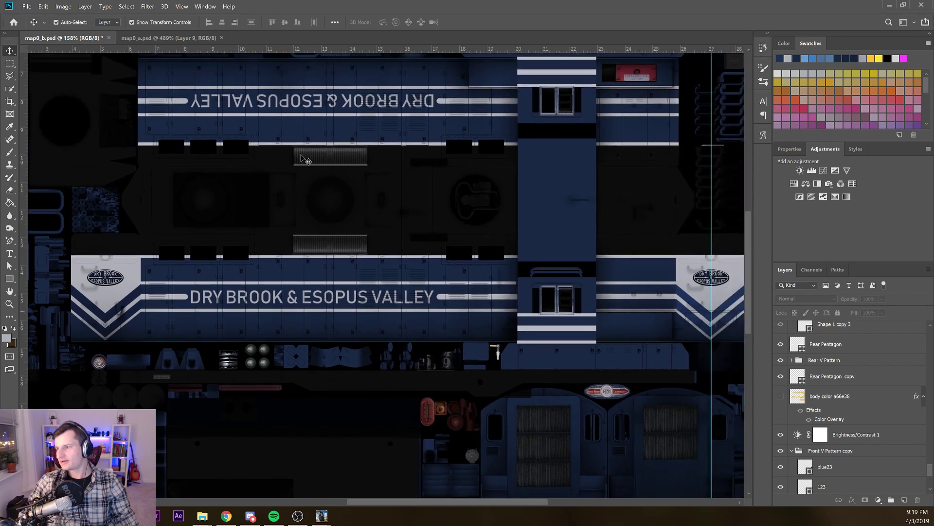
scroll(69, 148, up, 5)
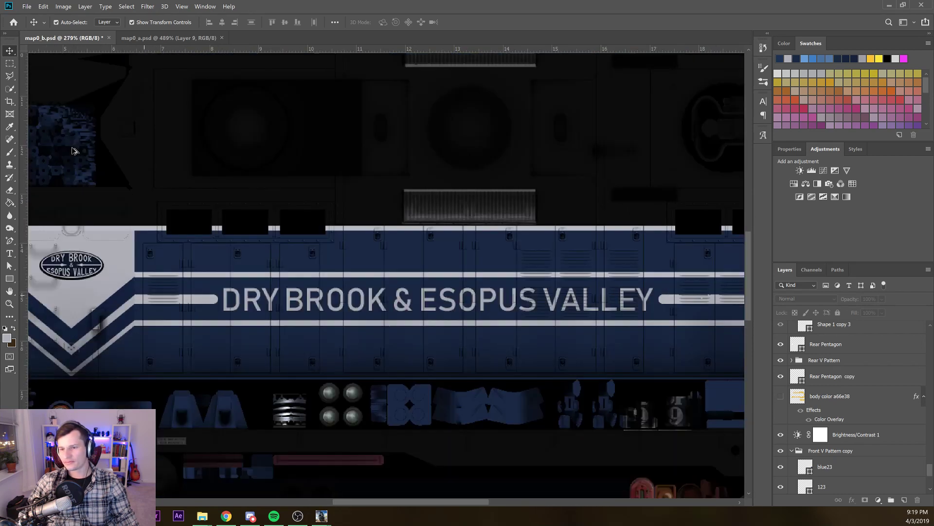
scroll(65, 156, up, 3)
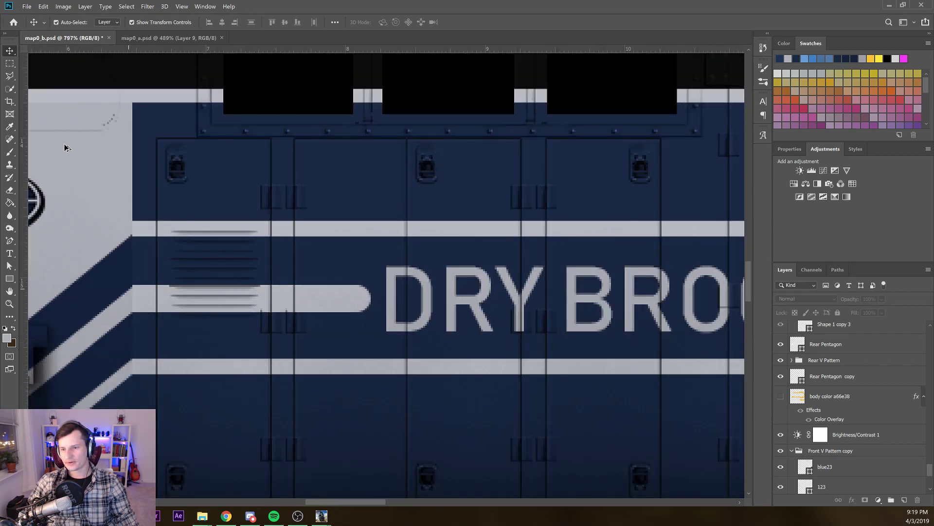
scroll(66, 147, up, 2)
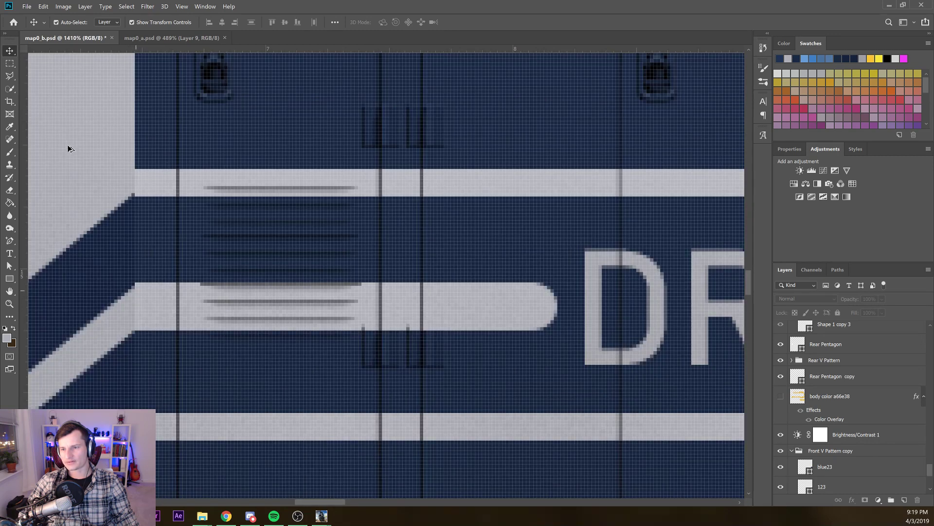
scroll(70, 150, down, 2)
key(alt+Tab)
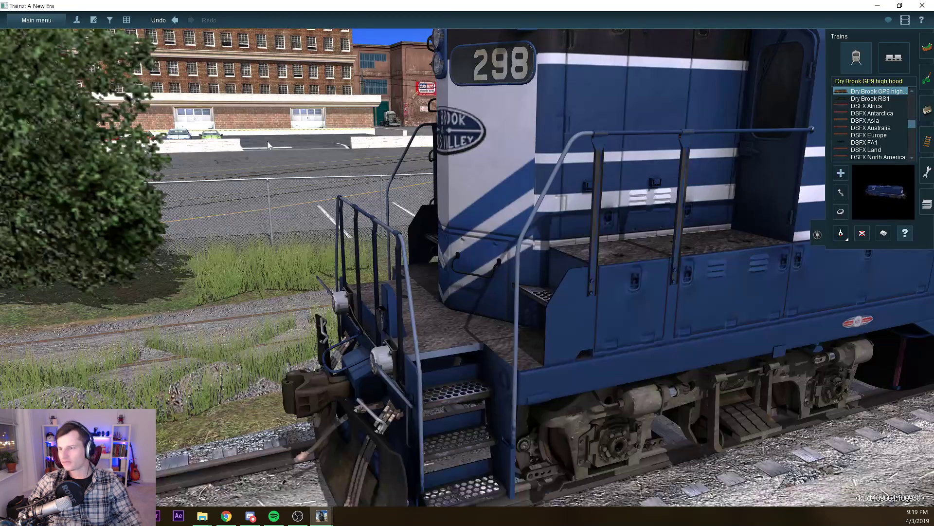
scroll(267, 151, down, 3)
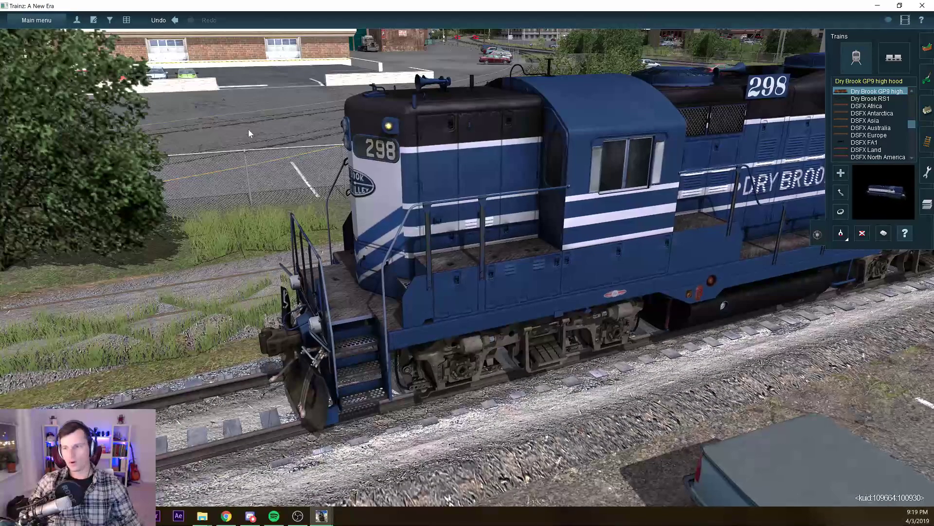
Rotate the GP9 locomotive on its track to inspect the stripes and lettering along its long hood
key(r)
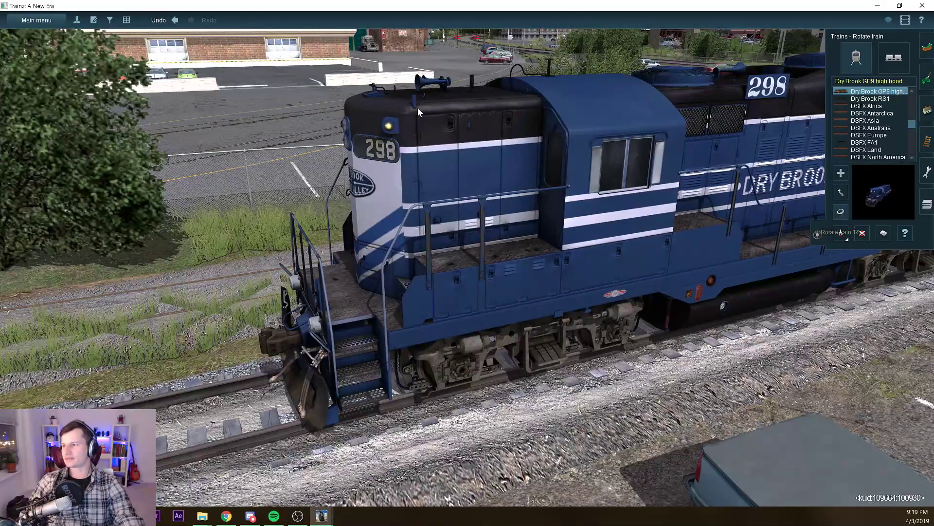
click(417, 107)
key(Right)
key(Left)
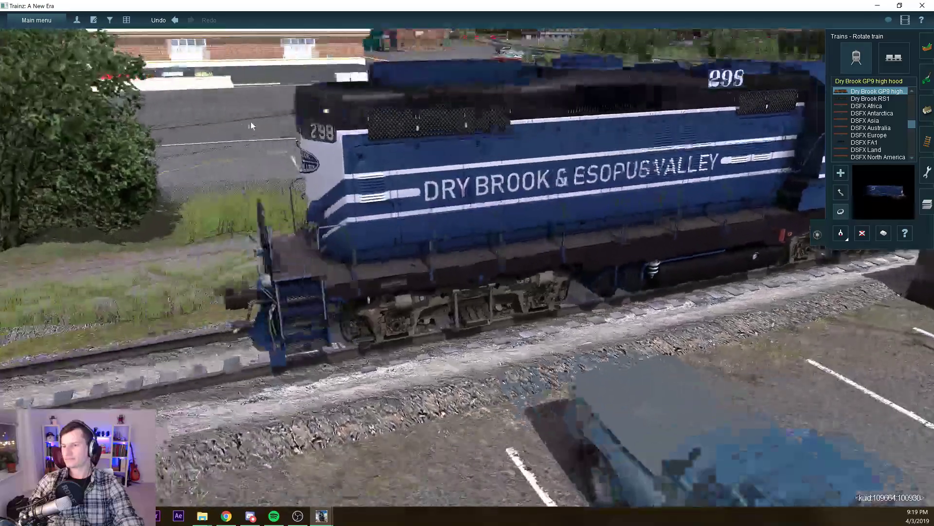
scroll(229, 90, up, 3)
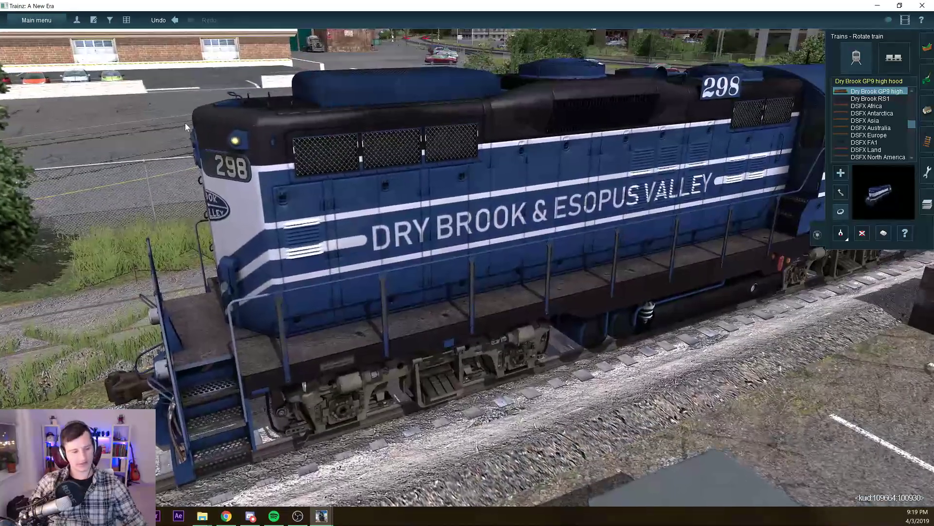
scroll(261, 139, down, 5)
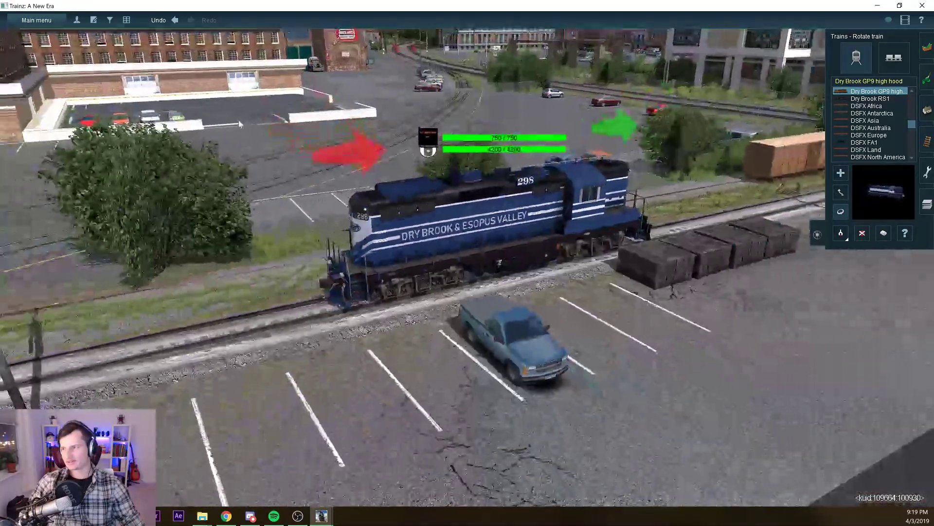
Compare the full map0_b texture in Photoshop with the long-hood nose stripes and V pattern on the locomotive in Trainz
key(alt+Tab)
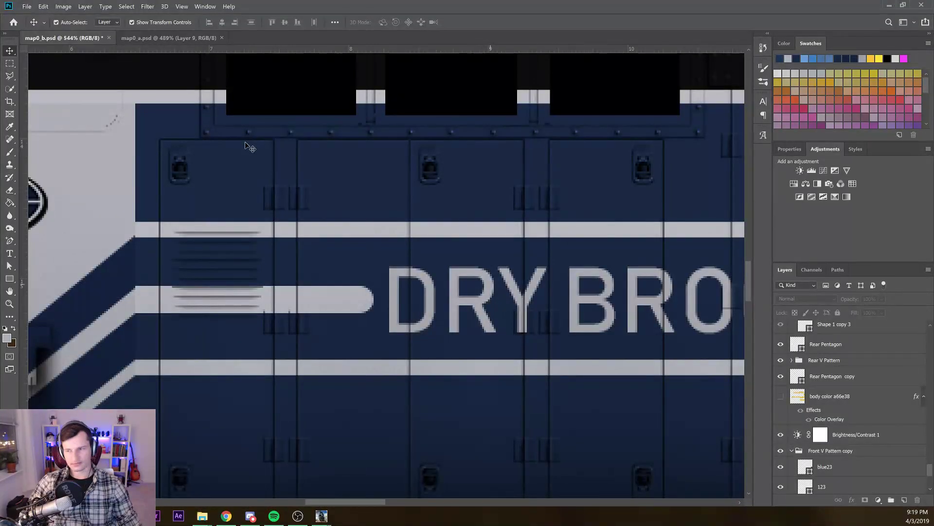
scroll(249, 147, down, 7)
drag(254, 151, 155, 159)
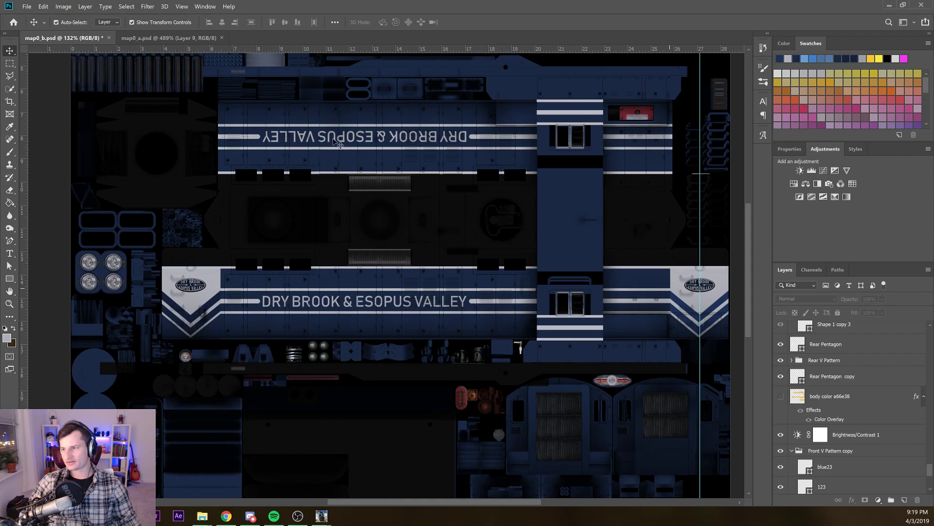
key(alt+Tab)
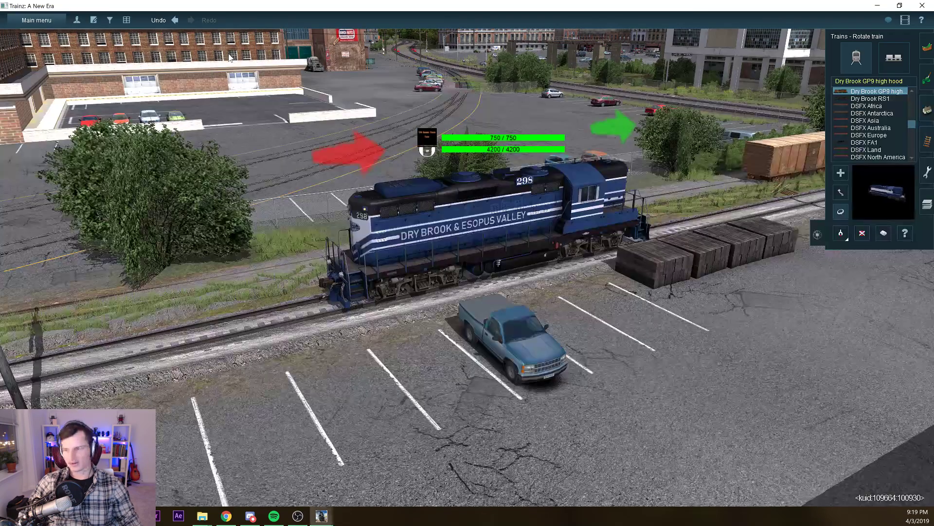
scroll(203, 124, up, 3)
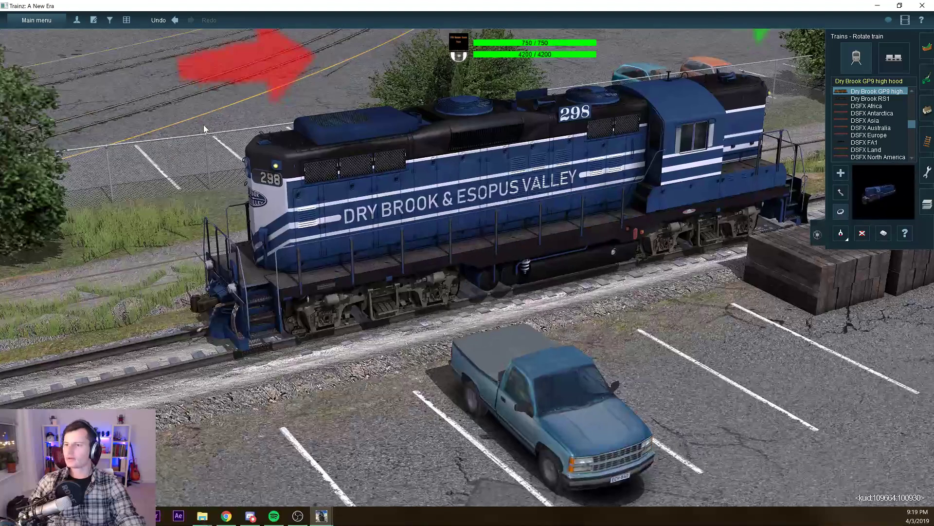
scroll(222, 145, up, 5)
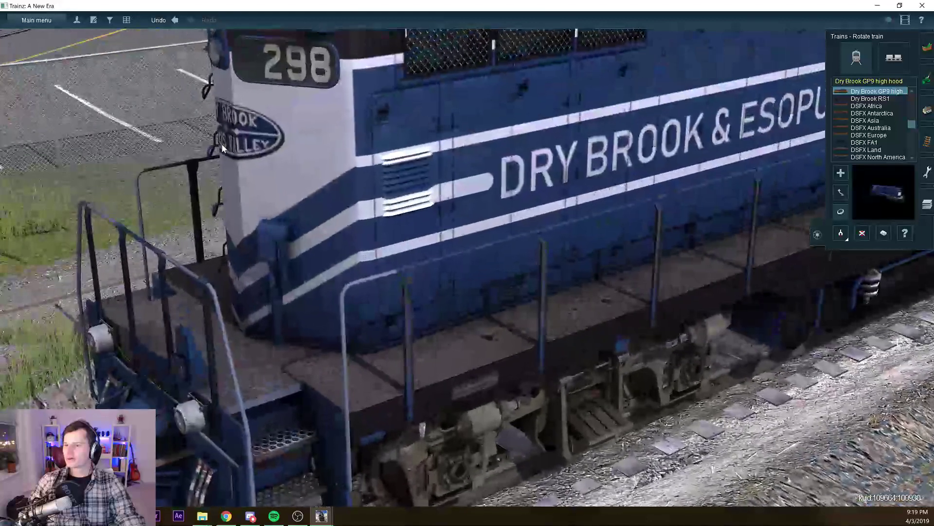
key(Left)
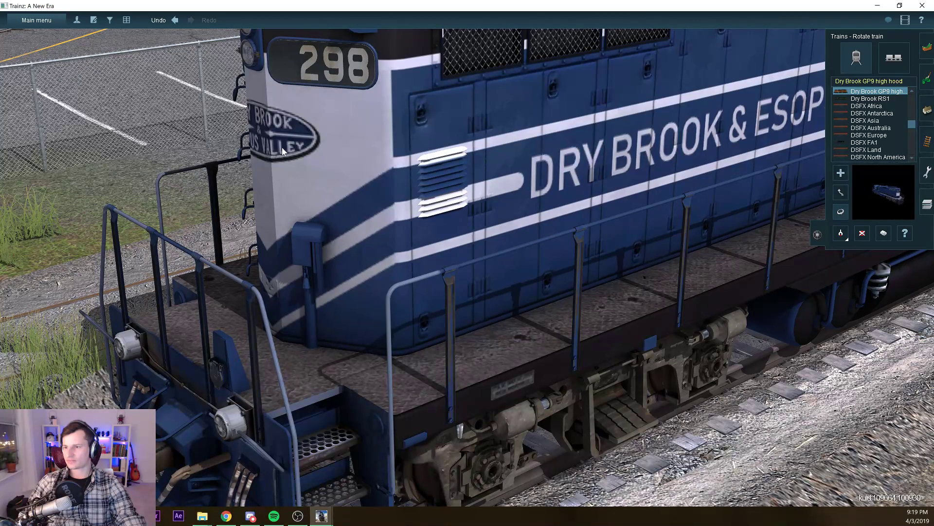
Examine the stripes and emblem on the GP9's cab-end nose and how they meet the stripes along the cab side
key(Left)
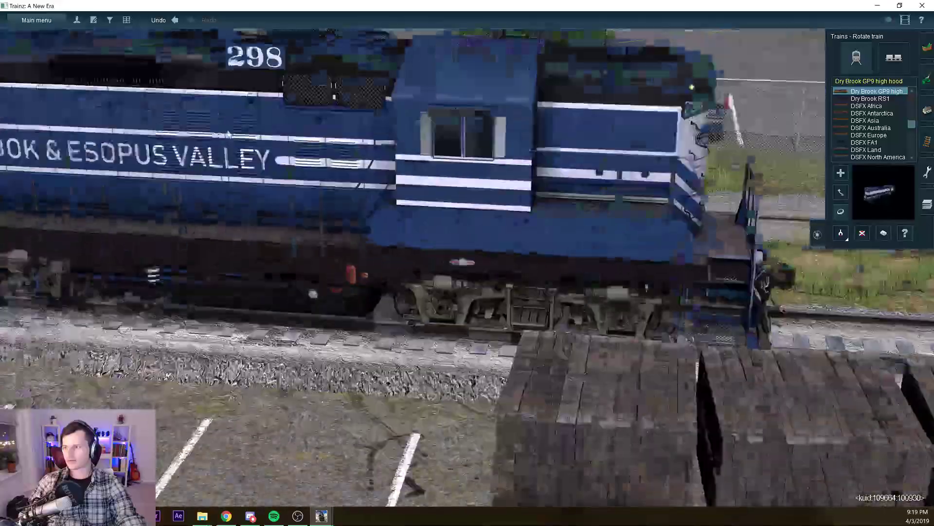
scroll(228, 134, down, 3)
key(Left)
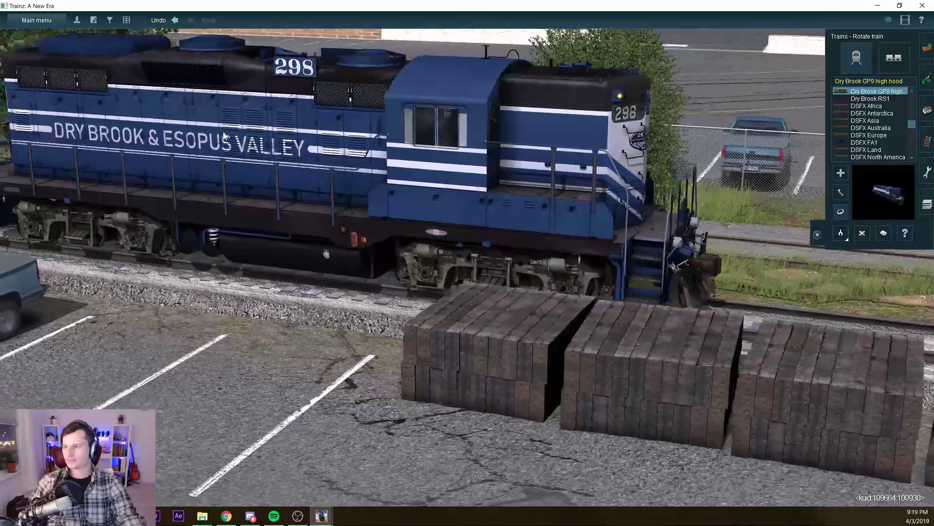
key(Left)
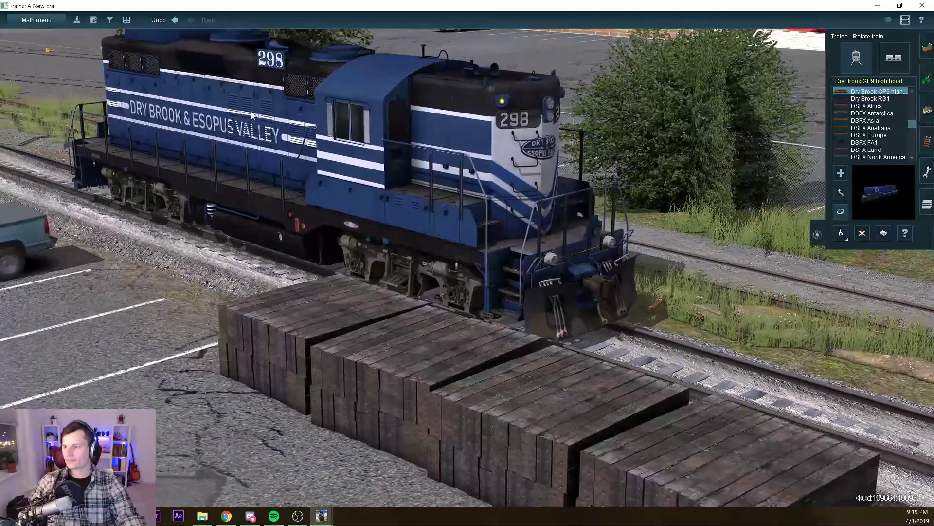
scroll(253, 115, up, 4)
key(Down)
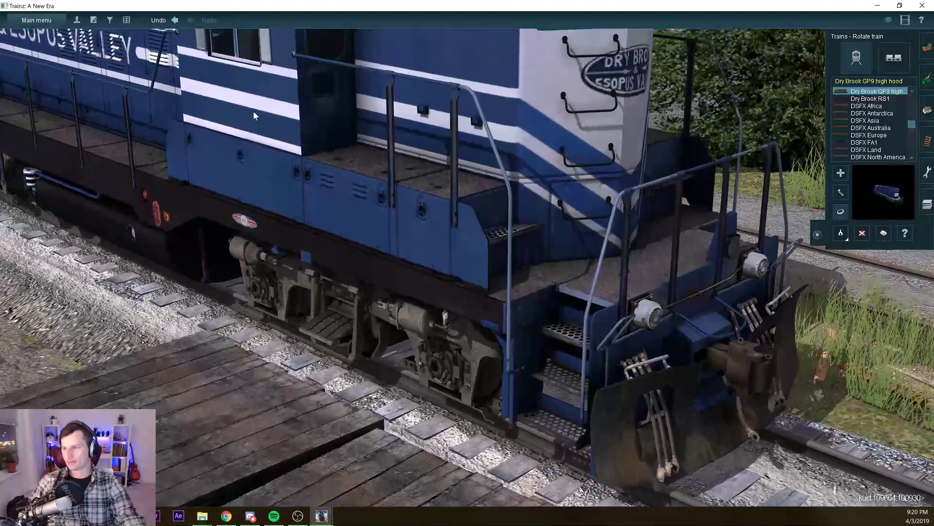
key(Up)
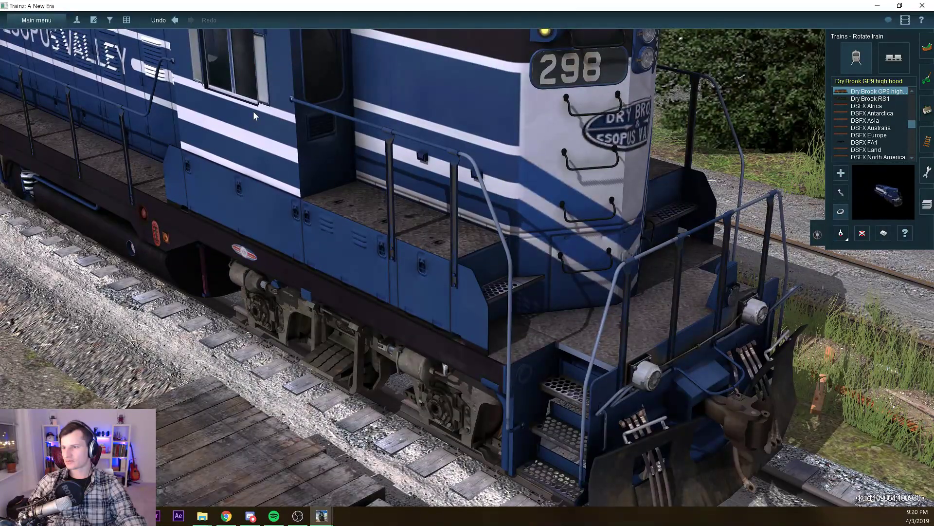
key(Left)
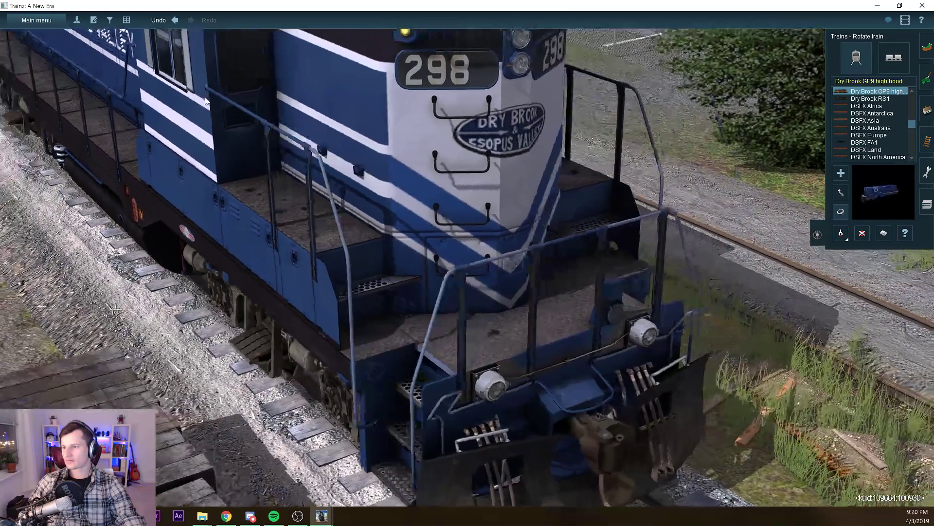
scroll(183, 100, up, 4)
key(Right)
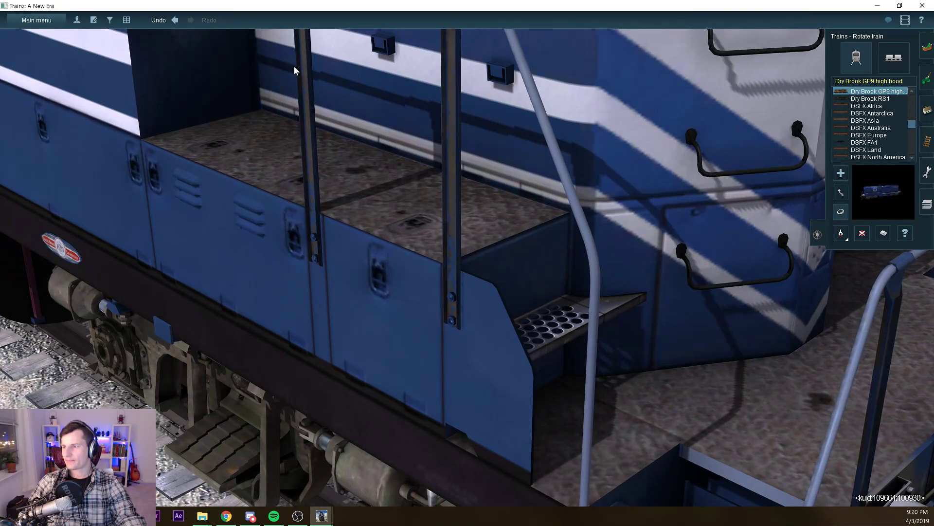
Inspect the whole GP9 from the cab end, the lettered side and the long-hood end to judge the overall livery
scroll(294, 66, down, 5)
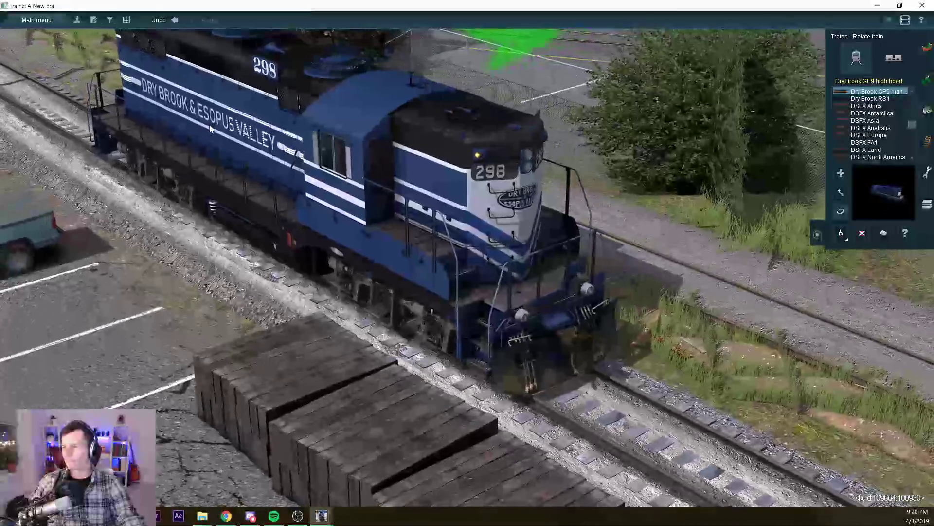
scroll(210, 129, down, 3)
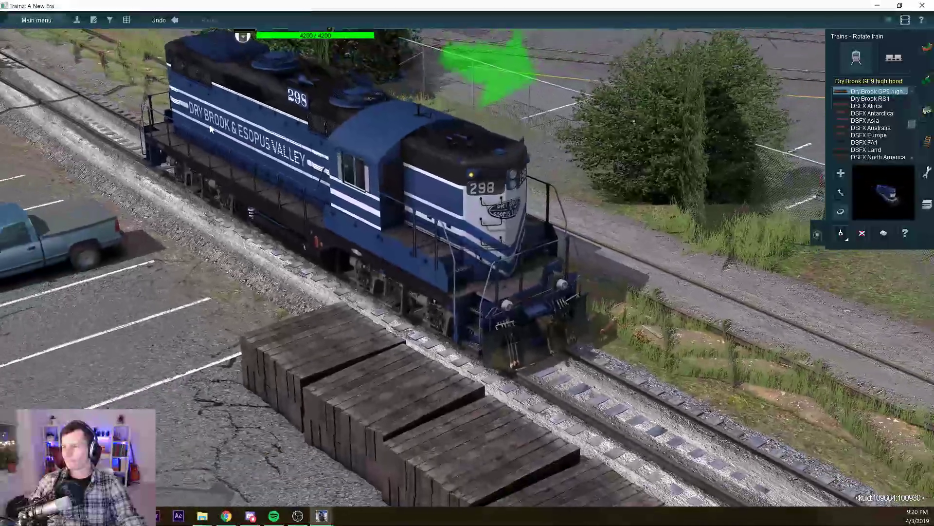
key(Right)
key(Left)
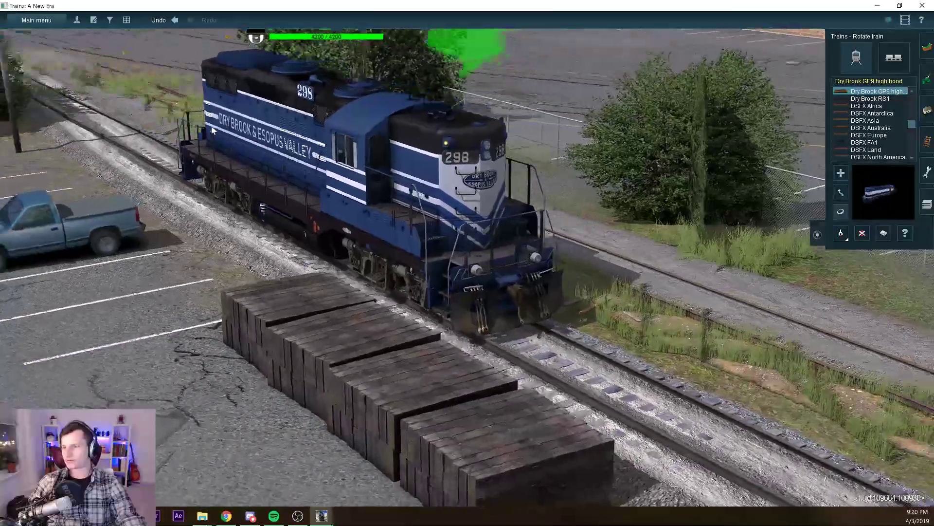
key(Left)
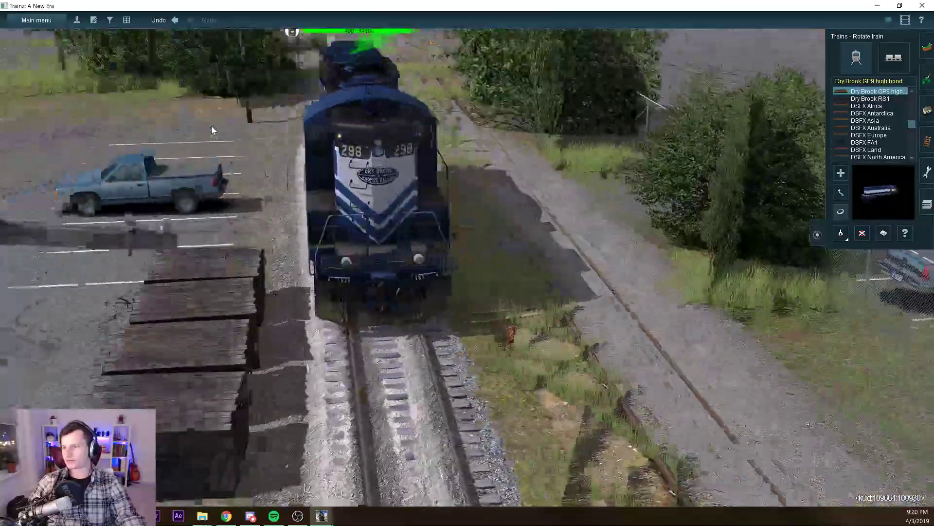
key(Right)
scroll(264, 136, up, 3)
key(Left)
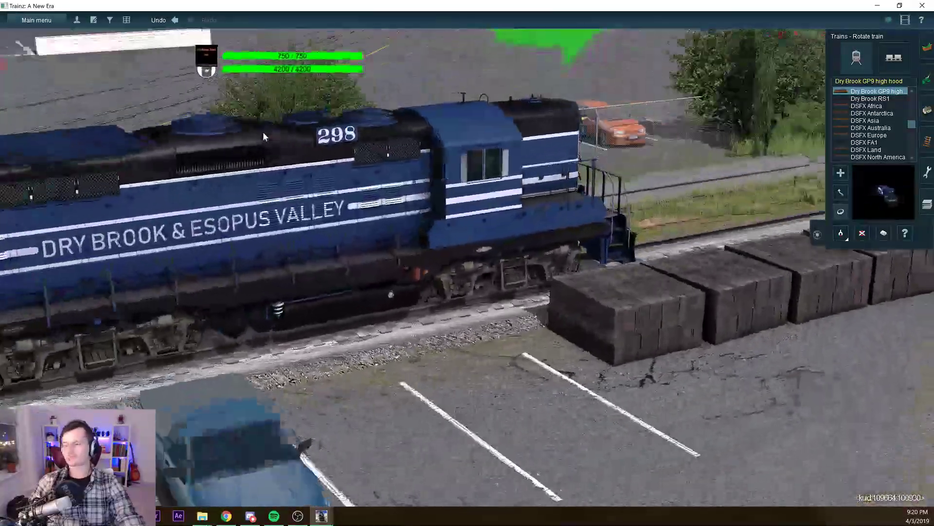
key(Left)
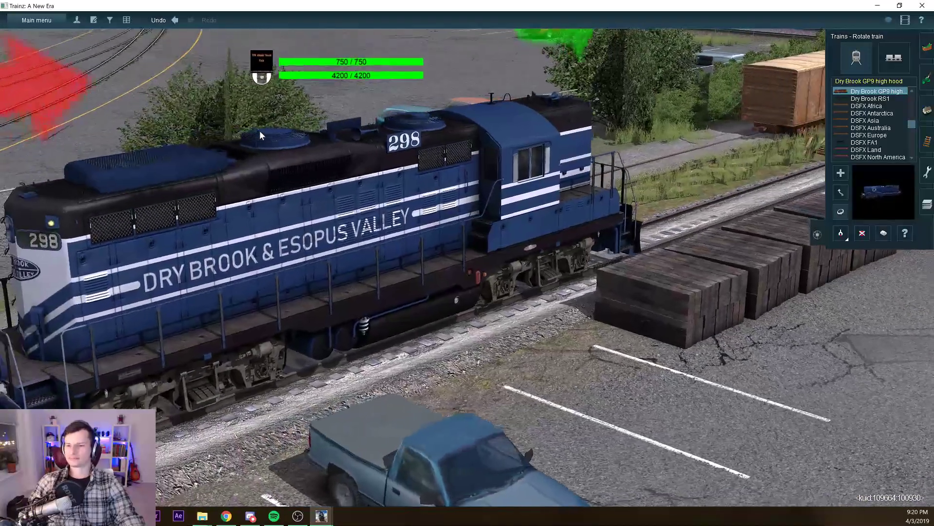
key(Down)
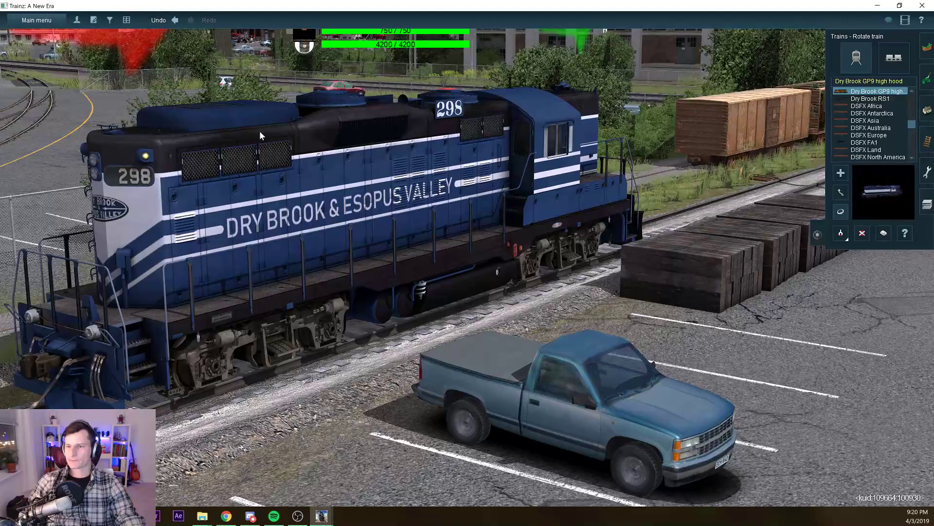
scroll(259, 130, down, 2)
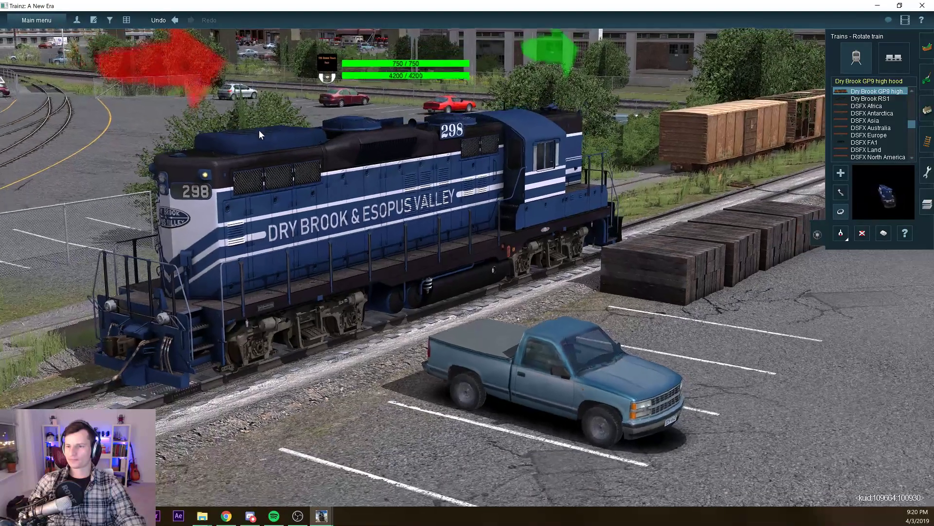
key(Left)
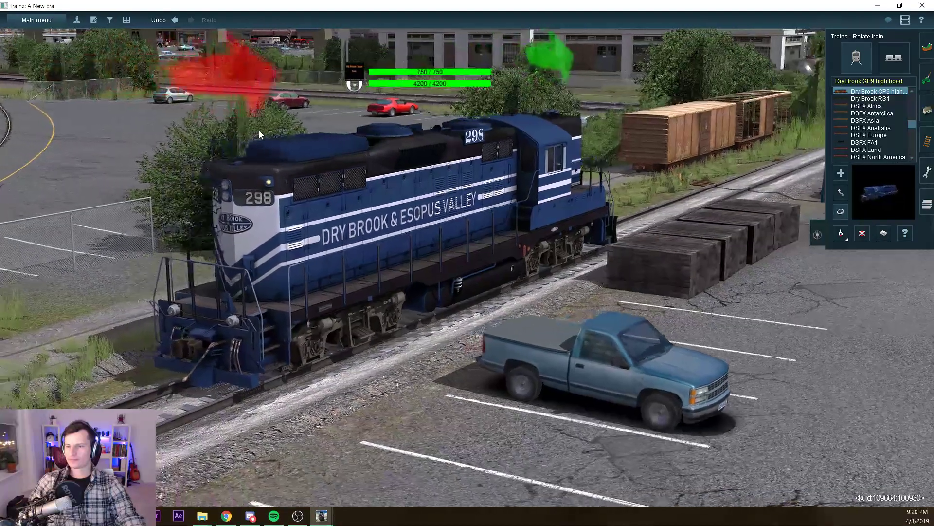
key(Left)
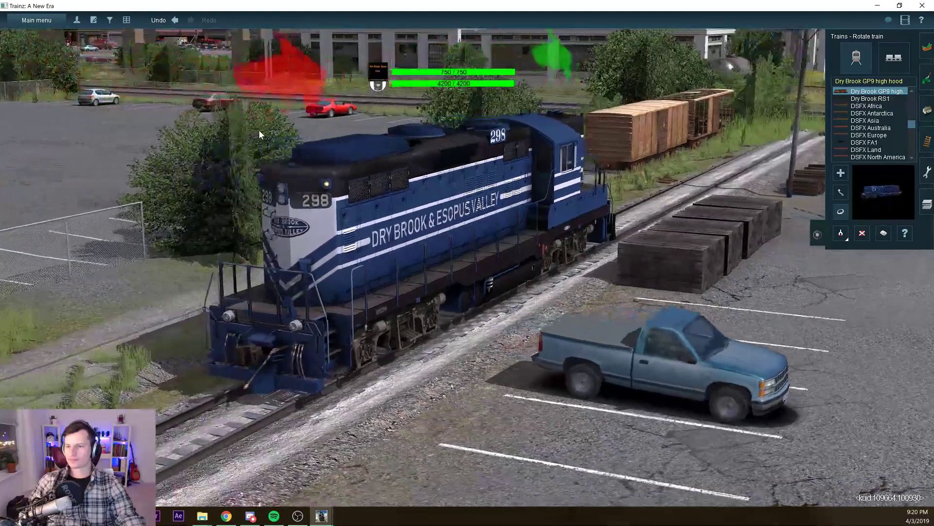
key(Right)
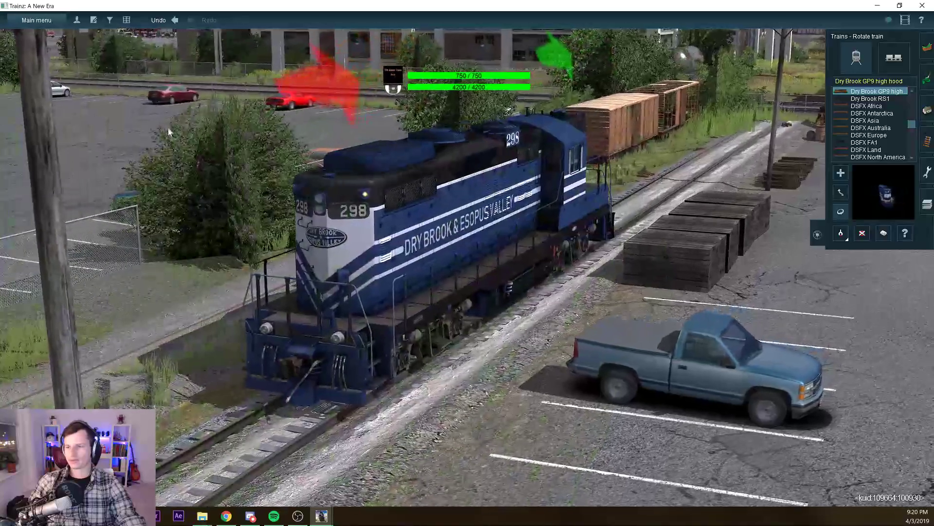
scroll(185, 146, down, 2)
key(Right)
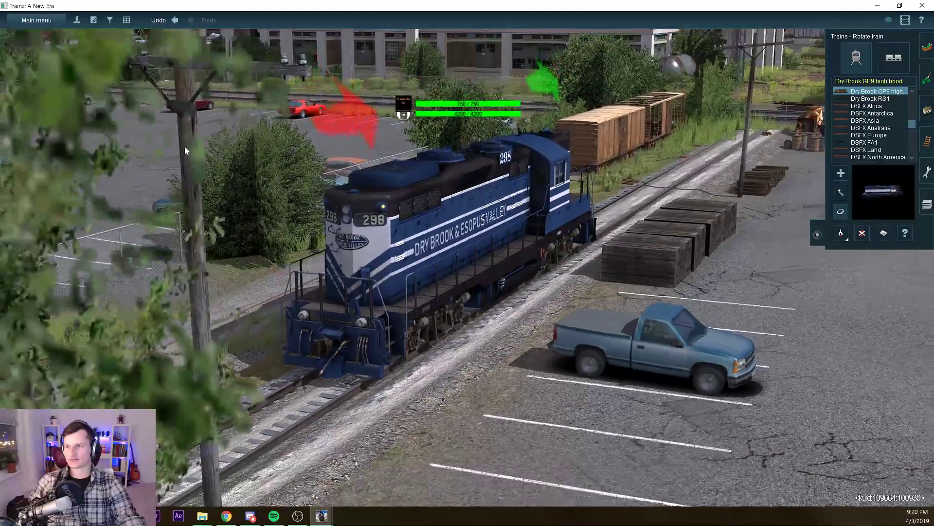
Look around the GP9 from a distance, checking the nose V and side stripes from both sides of the track
scroll(190, 142, up, 3)
key(Right)
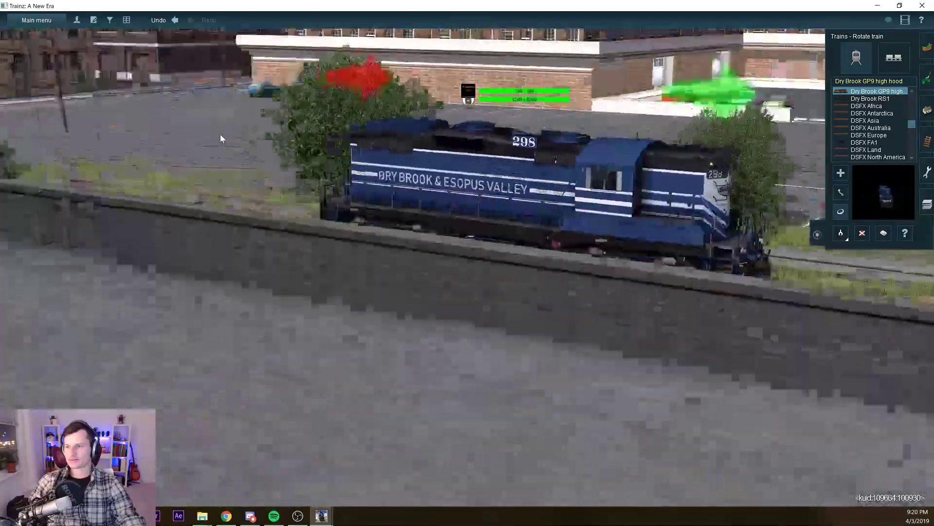
key(Right)
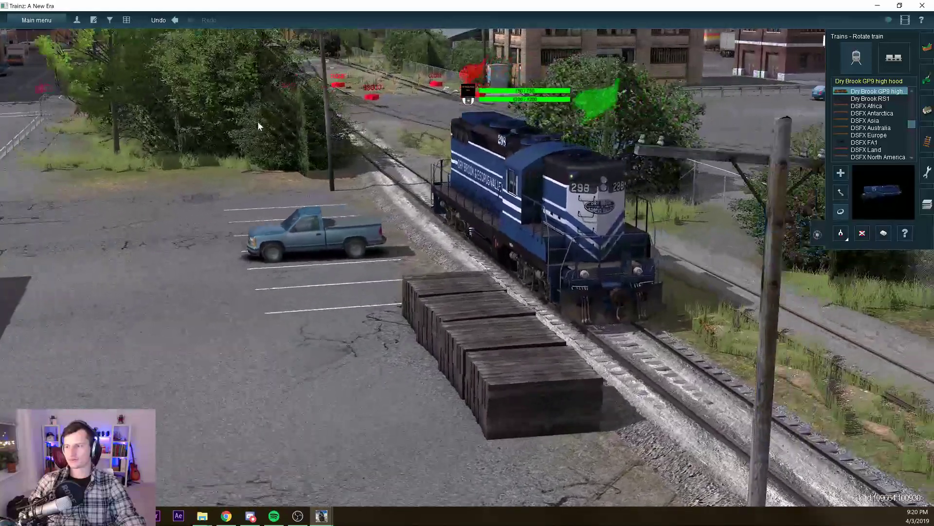
key(Left)
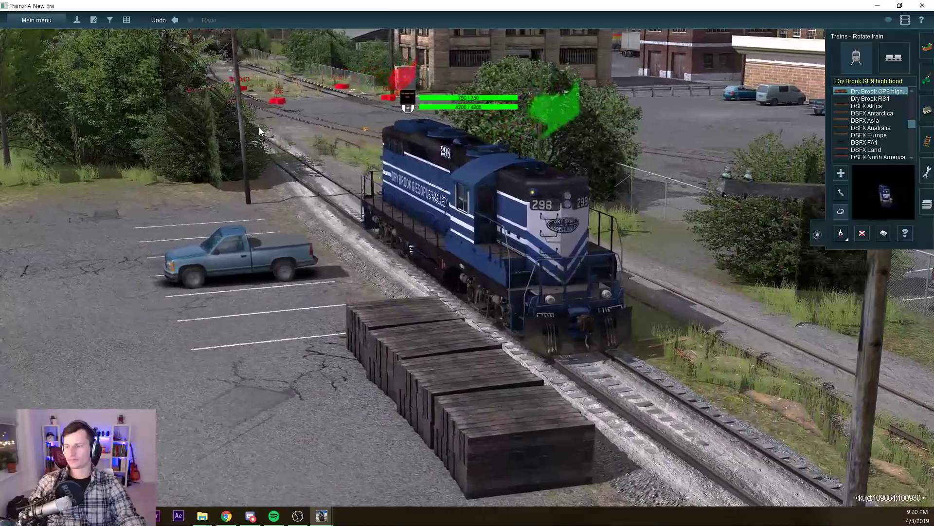
key(Left)
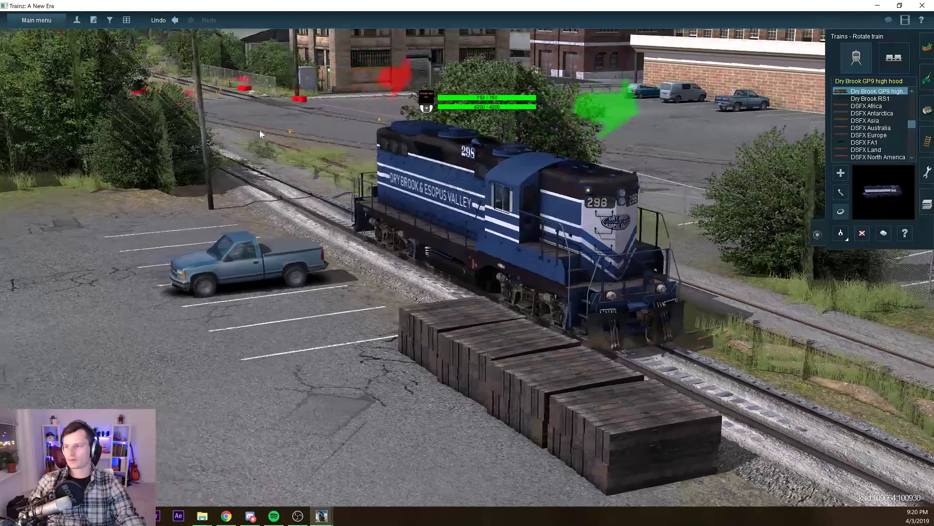
key(Left)
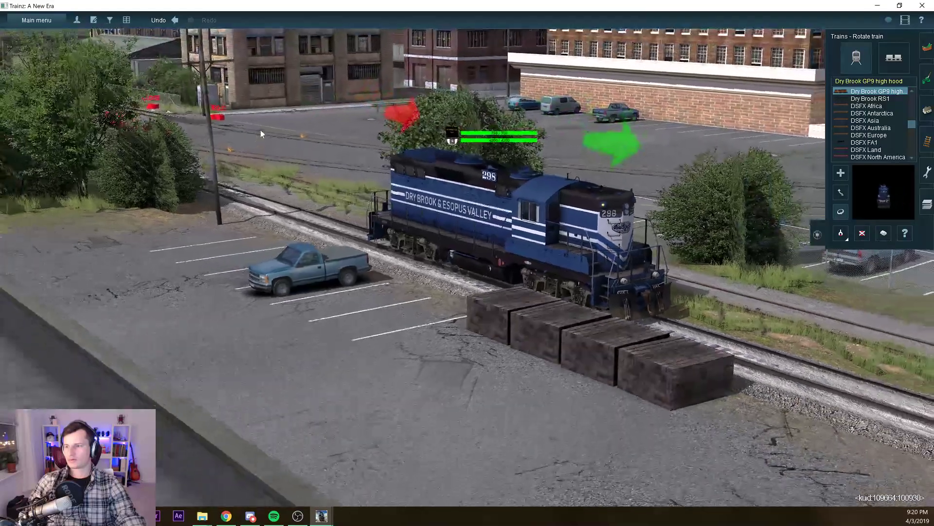
key(Up)
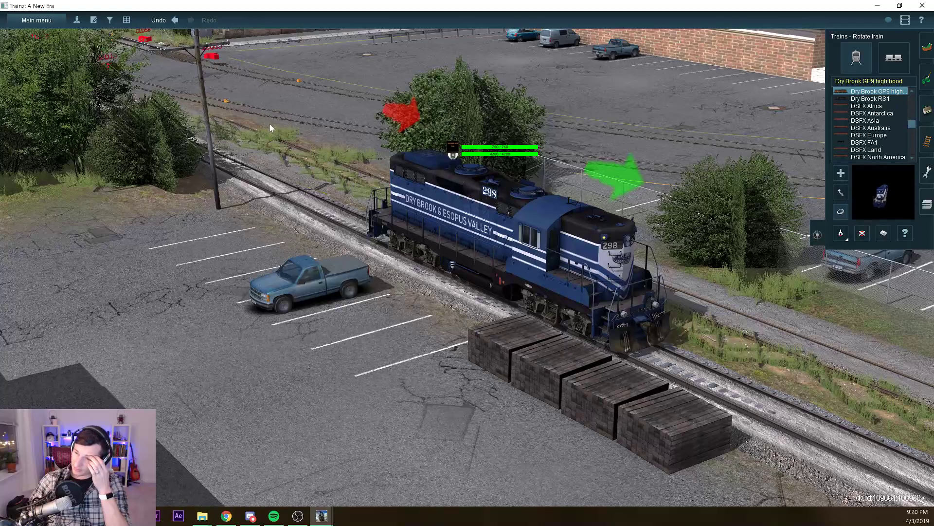
scroll(270, 128, up, 4)
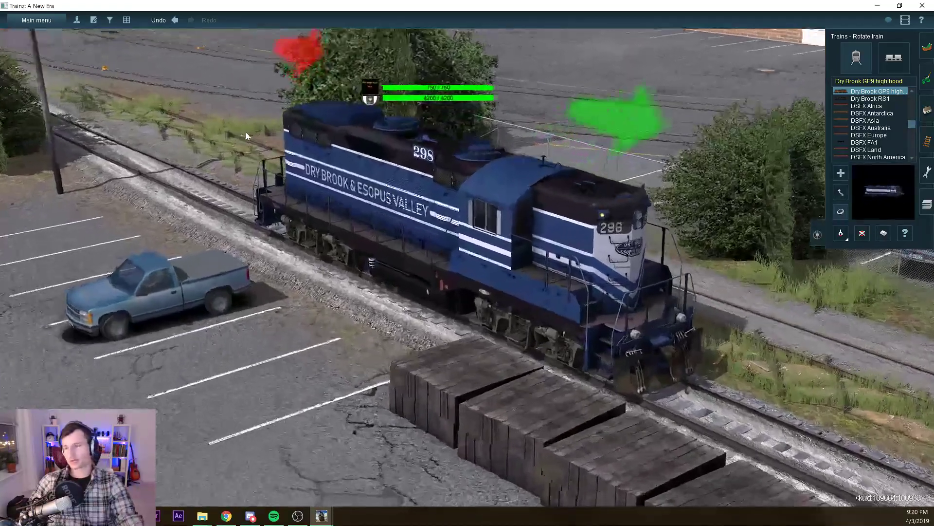
key(Left)
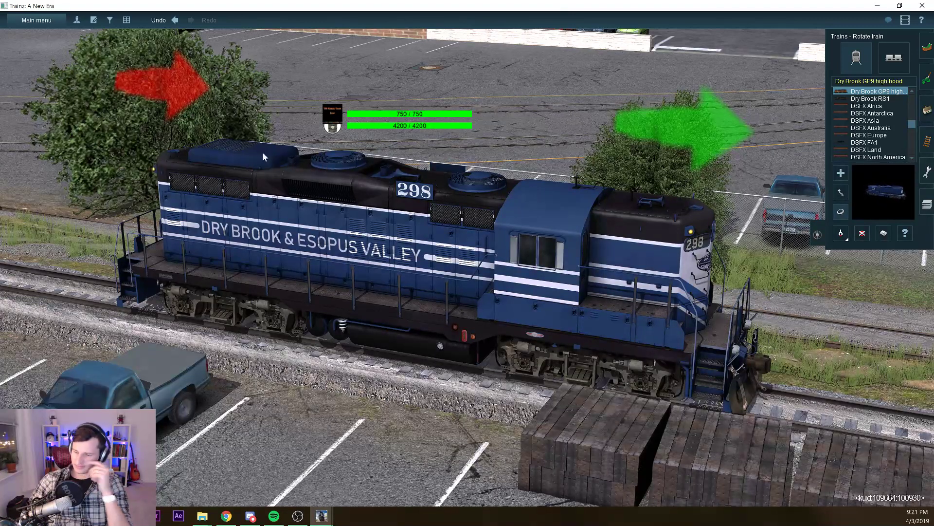
scroll(215, 144, down, 2)
key(Right)
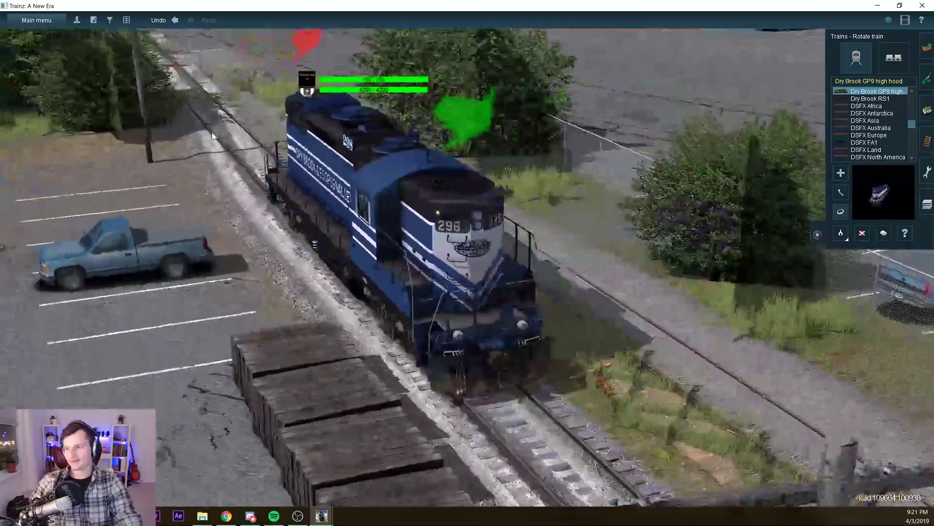
key(Left)
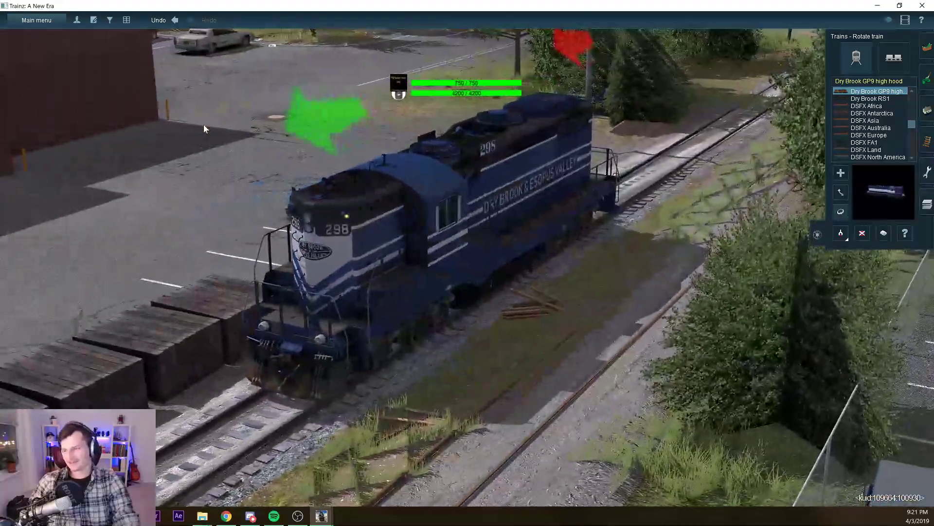
key(Left)
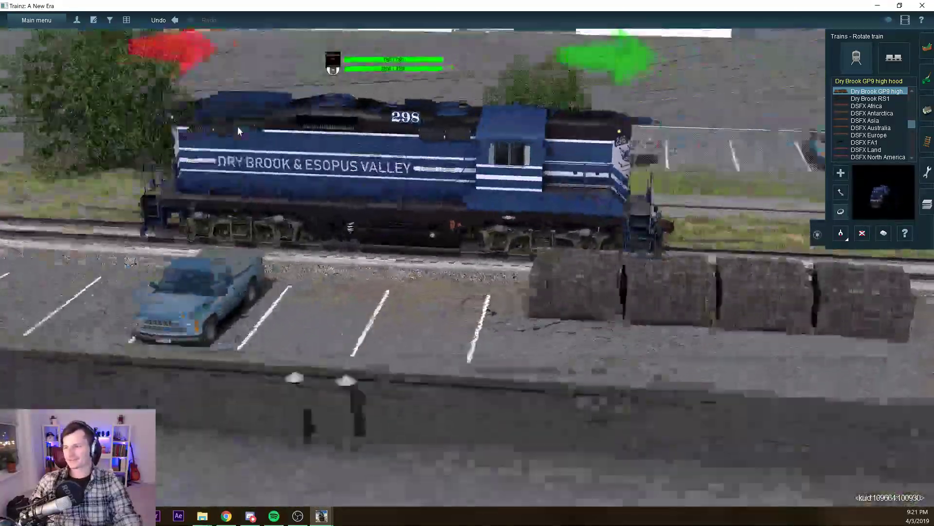
key(Right)
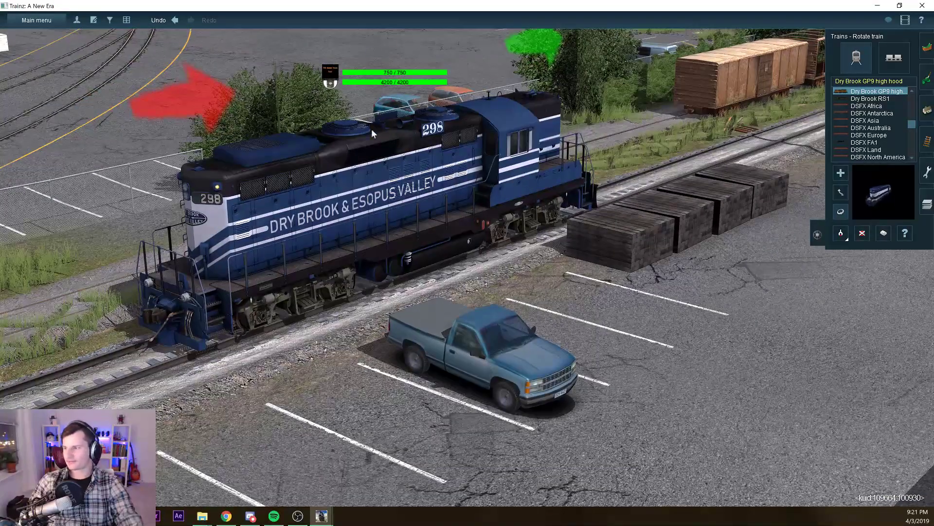
Flip the GP9 back and forth on its track to compare both noses, leaving the cab end facing the fence
click(237, 122)
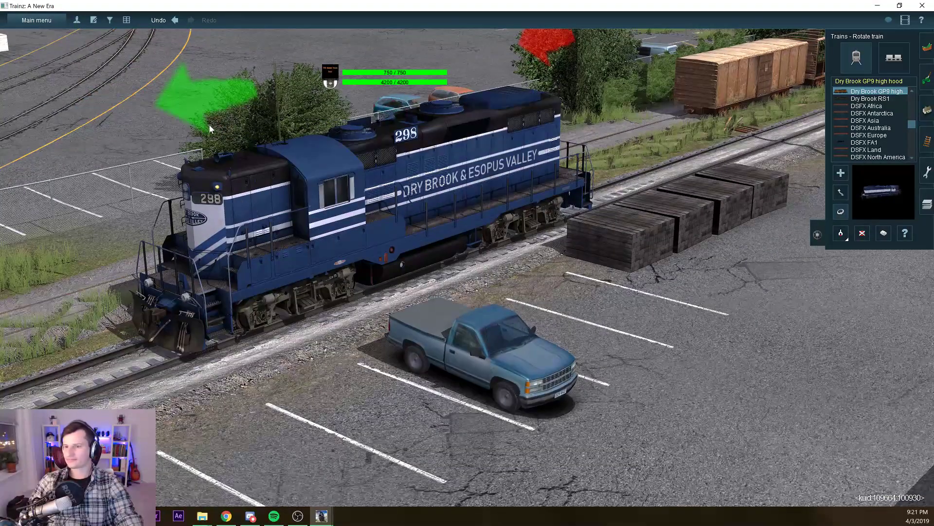
click(171, 131)
double_click(171, 132)
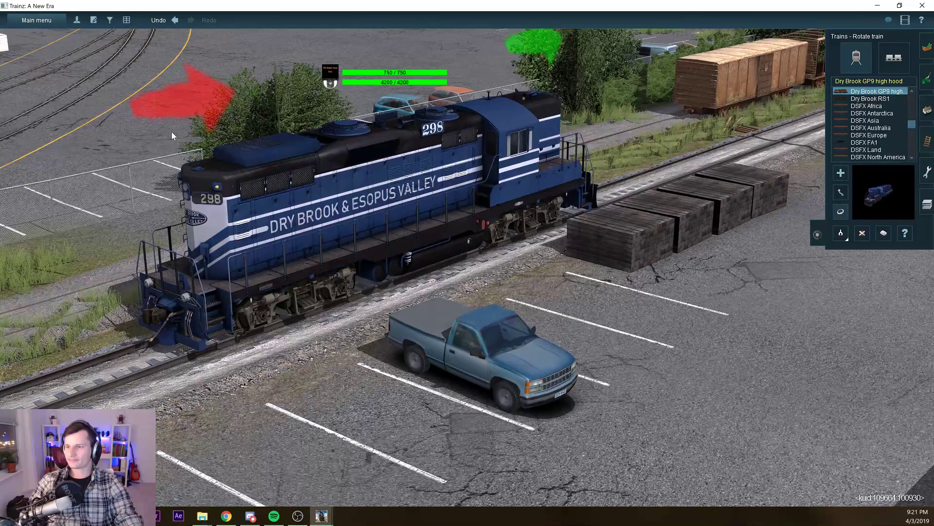
click(171, 132)
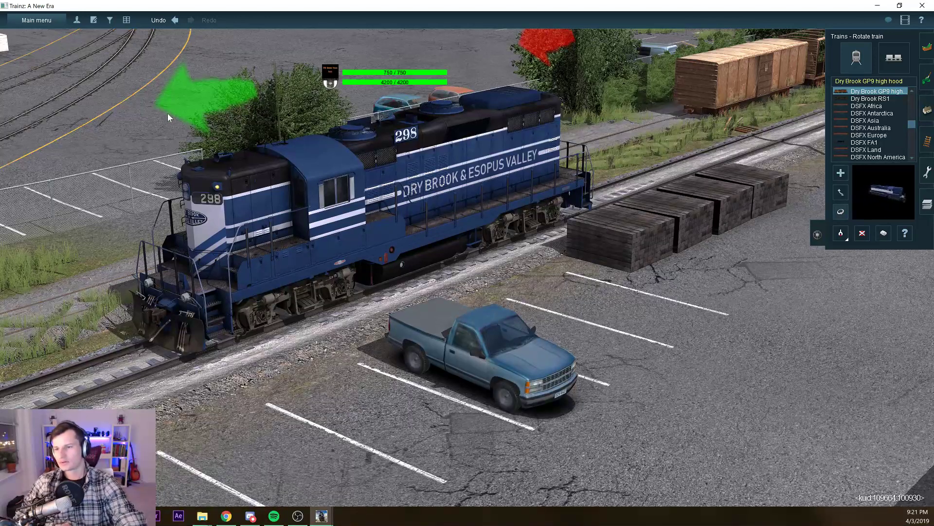
Exit Surveyor in Trainz and switch to the map0_b.psd texture in Photoshop
click(37, 20)
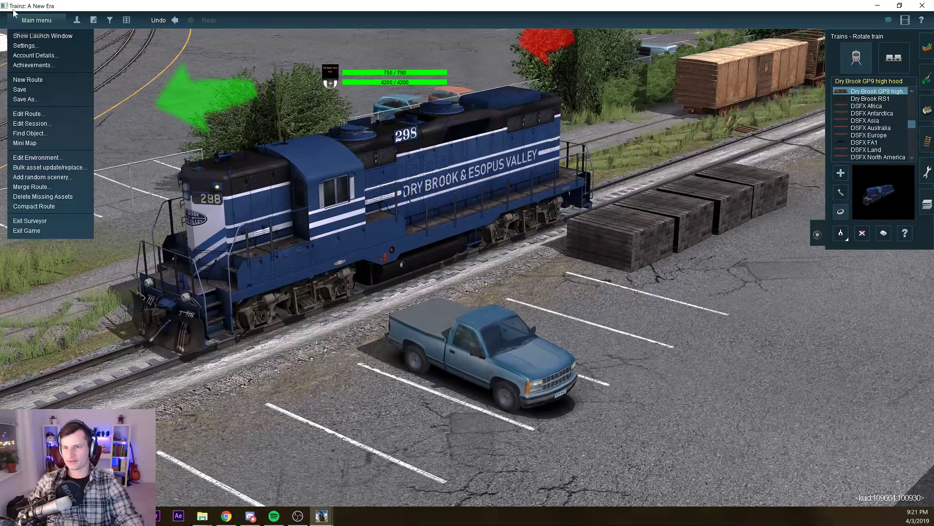
click(29, 220)
click(388, 267)
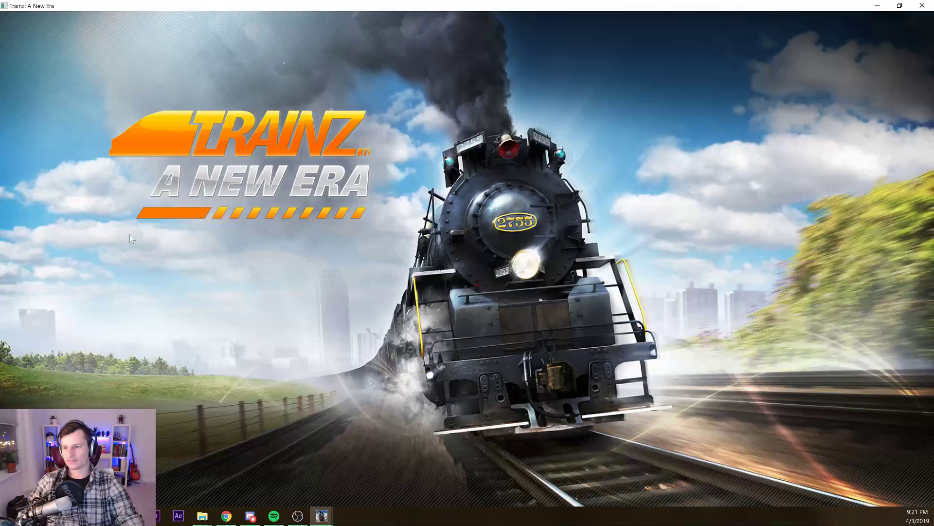
key(alt+Tab)
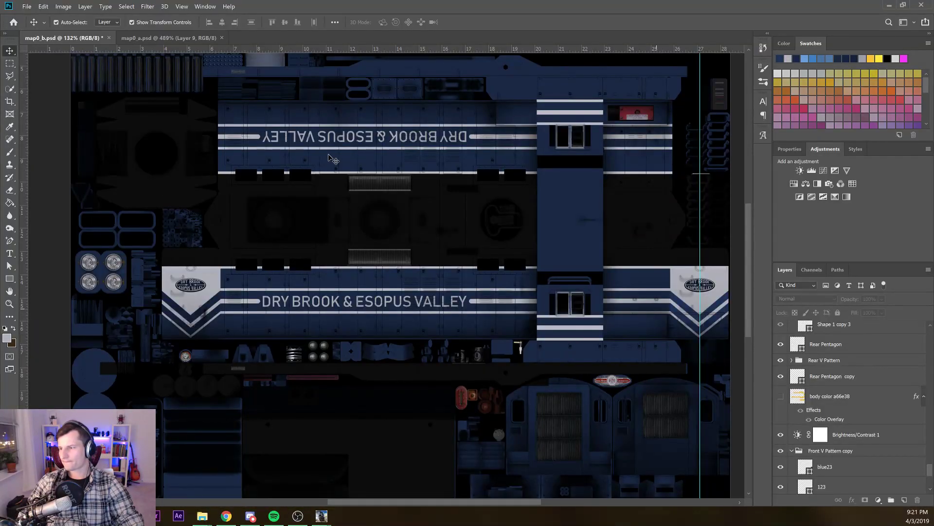
Sample the blue of the side panel beside the emblem nose as foreground color 131e36 and copy its hex code
drag(332, 157, 141, 152)
scroll(146, 166, up, 5)
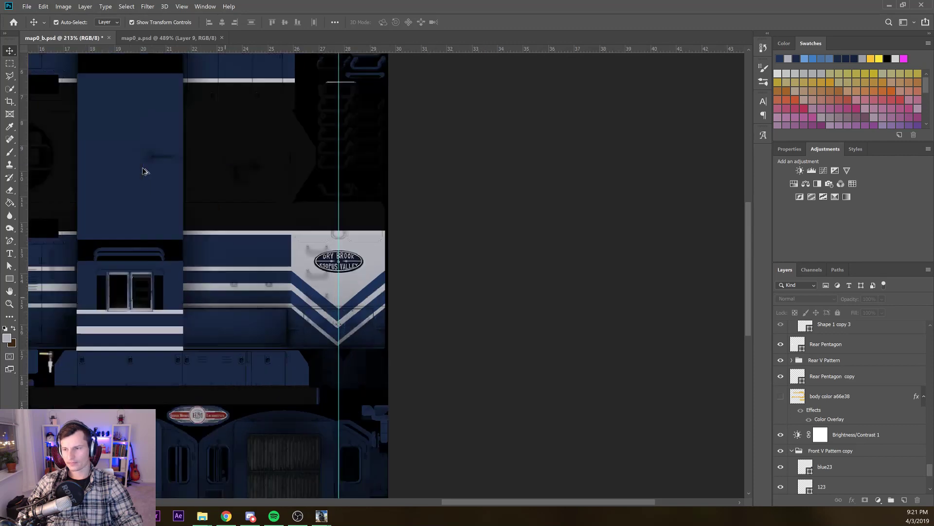
scroll(155, 159, up, 2)
scroll(156, 160, down, 1)
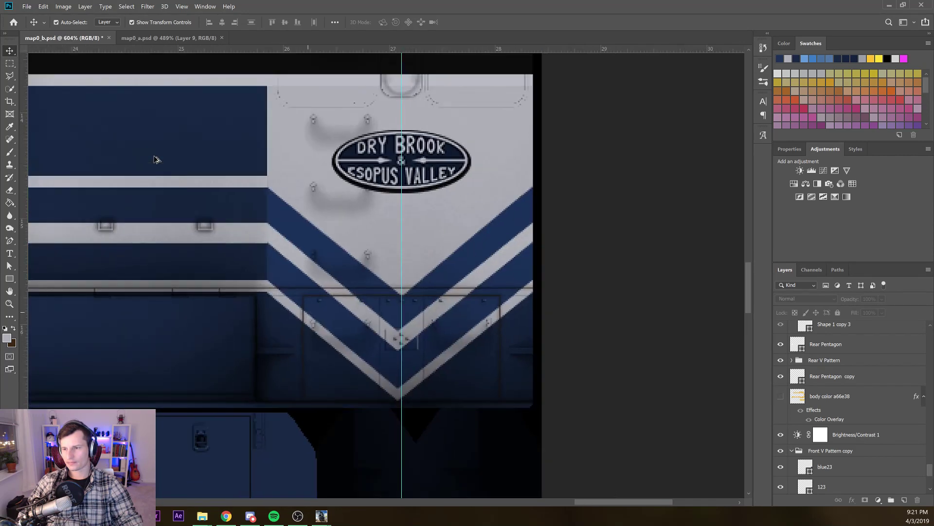
key(i)
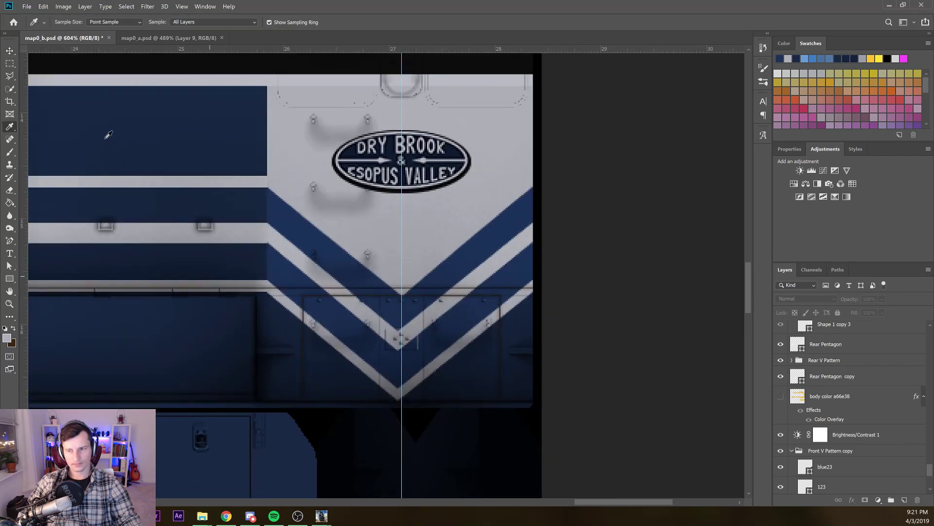
click(129, 128)
click(7, 337)
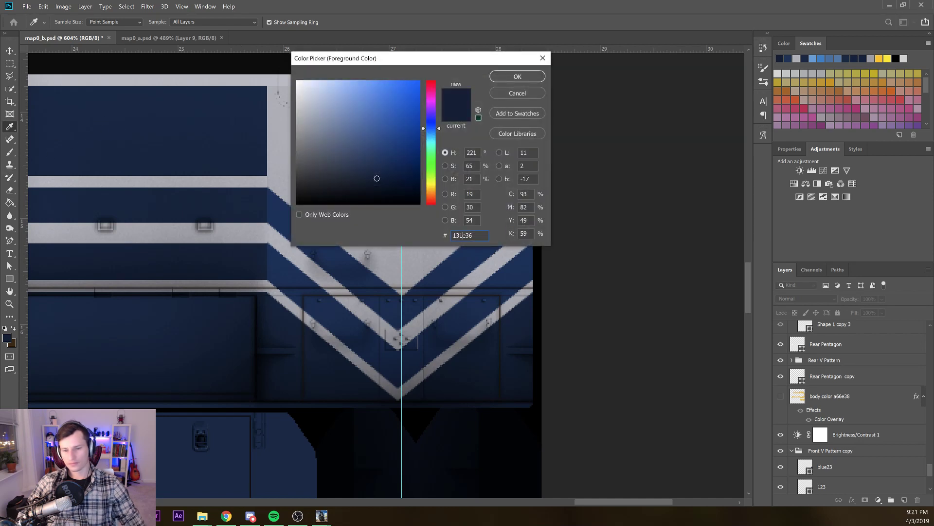
double_click(463, 236)
key(ctrl+c)
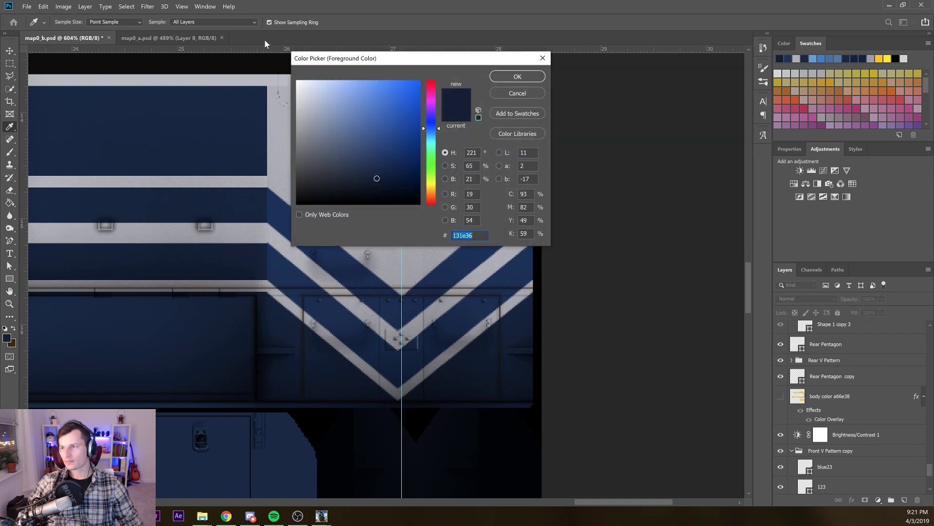
key(Return)
Select the lower blue V stripe on the nose, layer blue23 copy, for editing its shape fill
key(v)
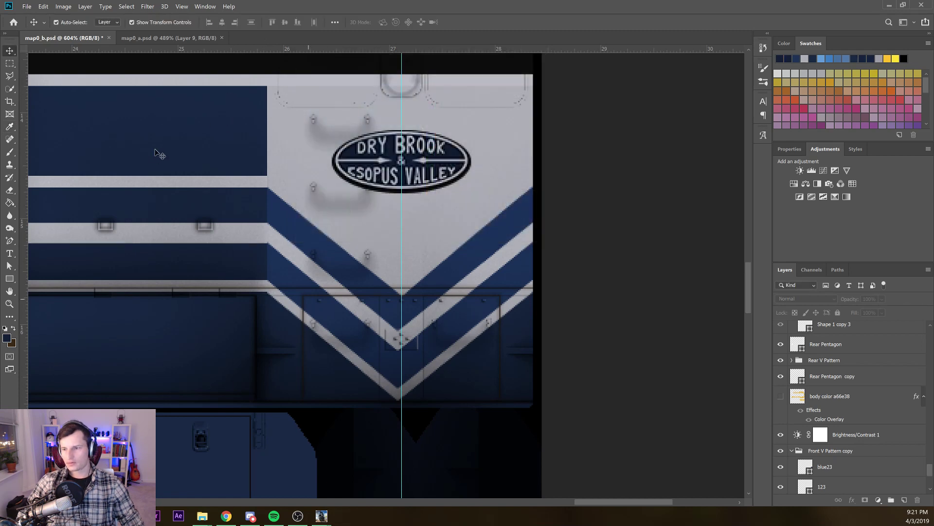
click(309, 299)
key(u)
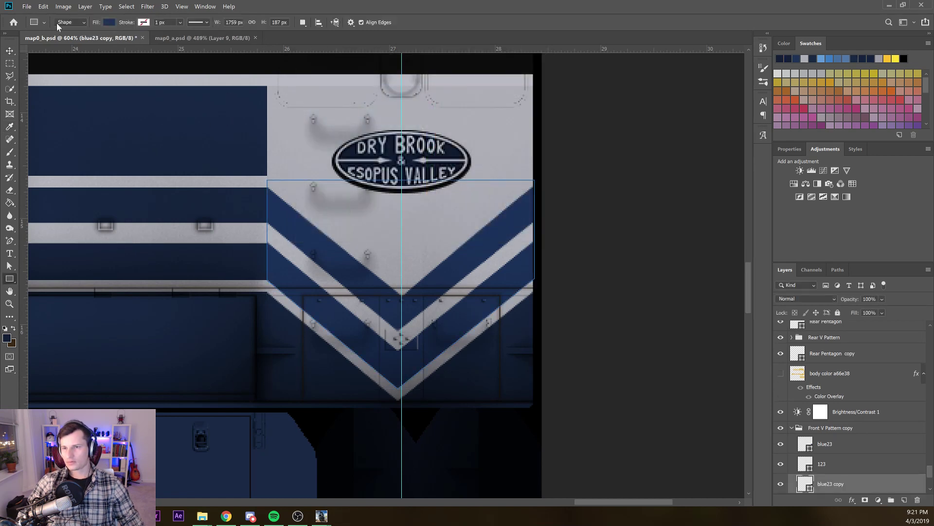
click(109, 22)
click(155, 41)
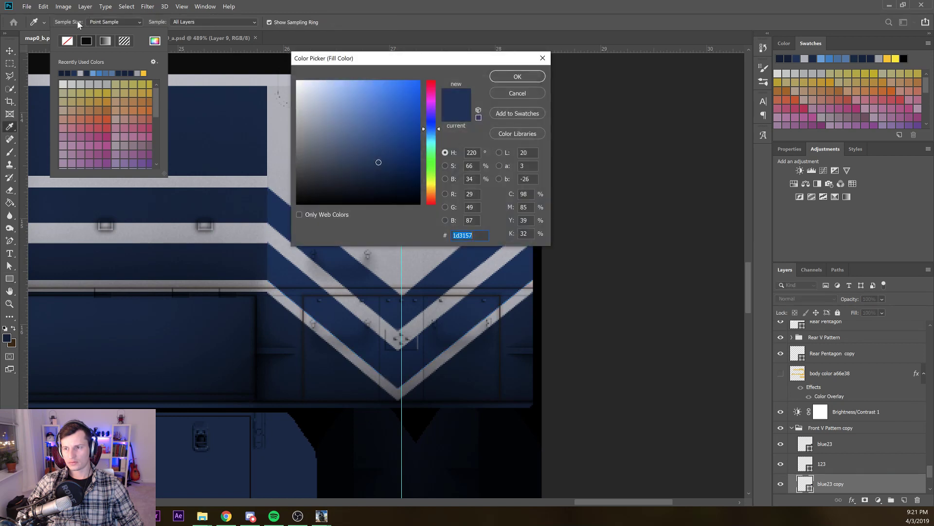
key(ctrl+v)
key(Return)
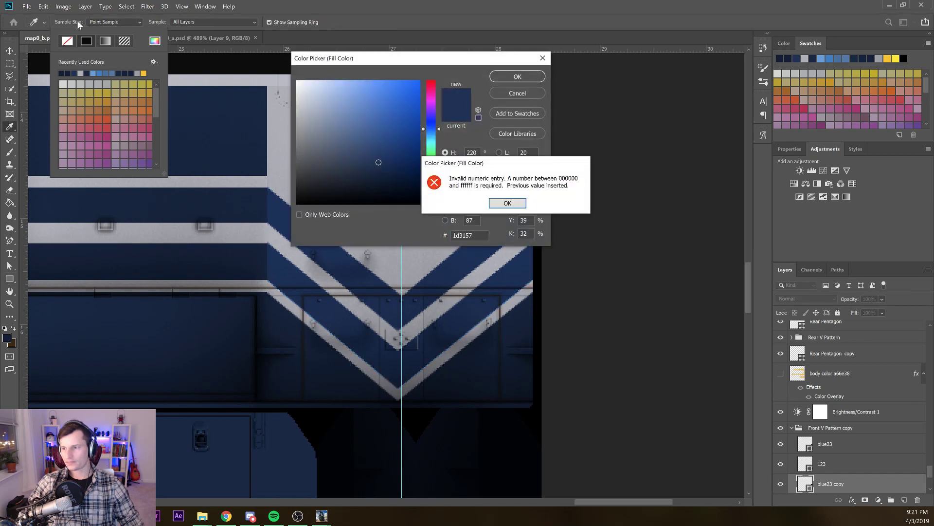
key(Return)
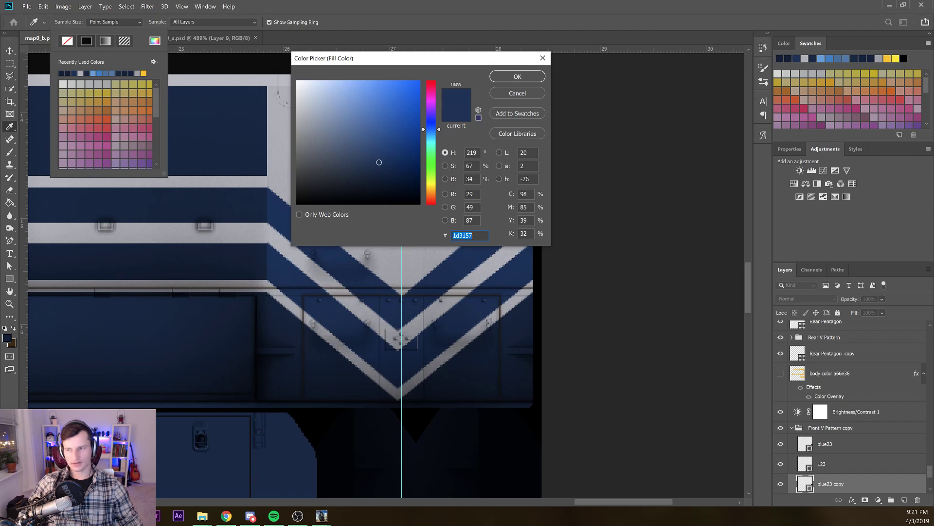
key(Escape)
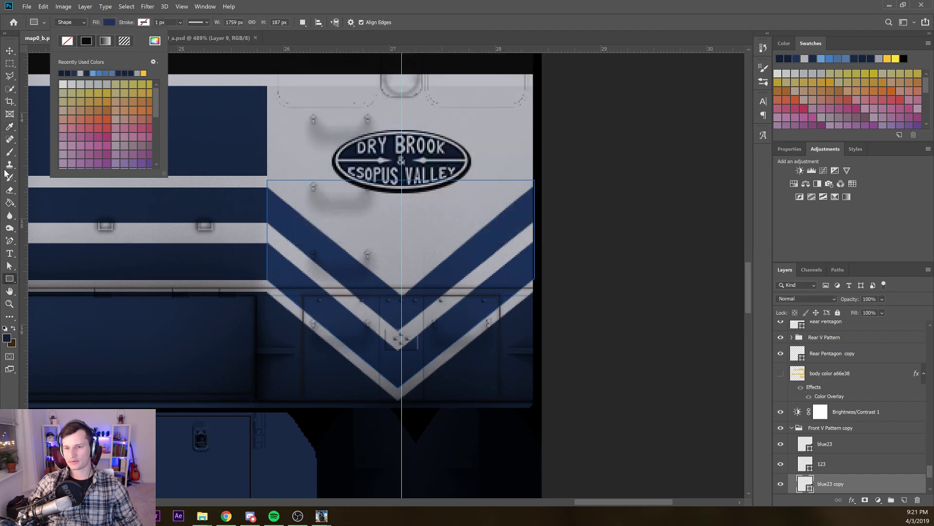
Copy the foreground hex code 131e36 again and set it as the fill of the lower blue V stripe
click(7, 338)
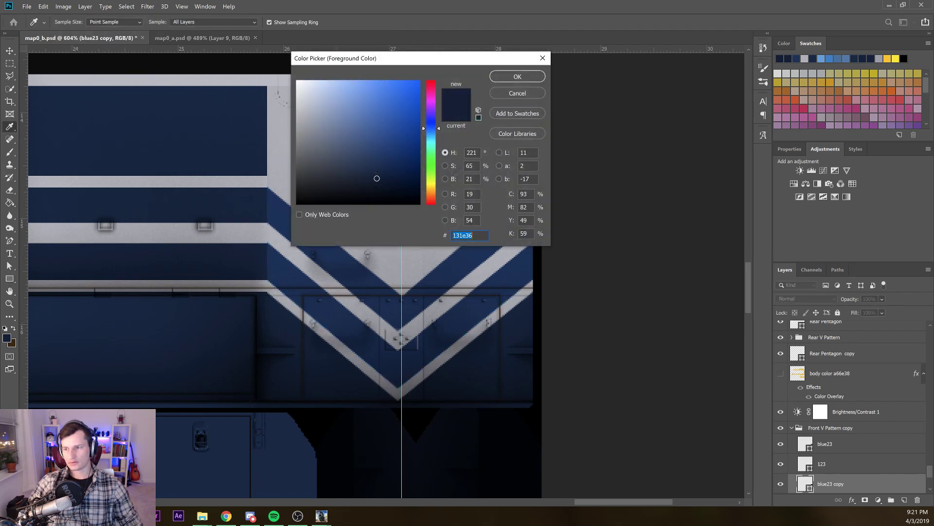
key(Escape)
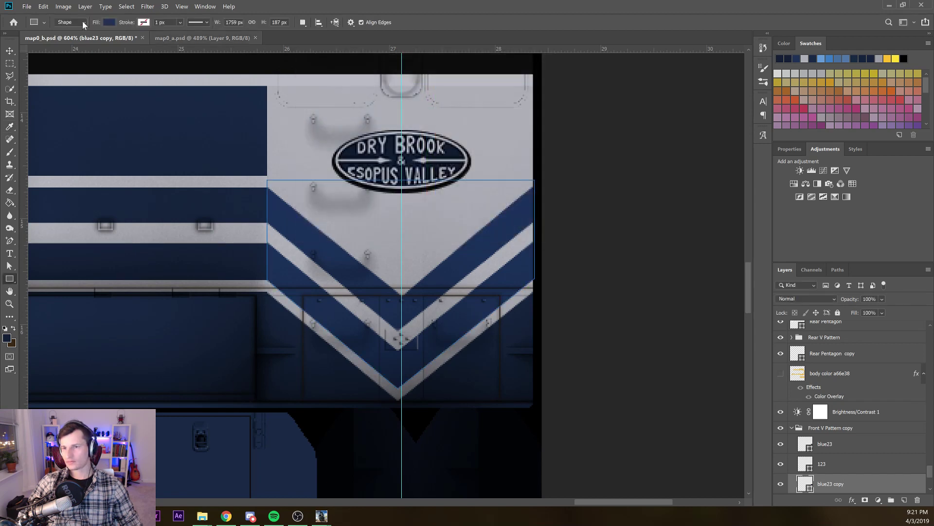
click(109, 23)
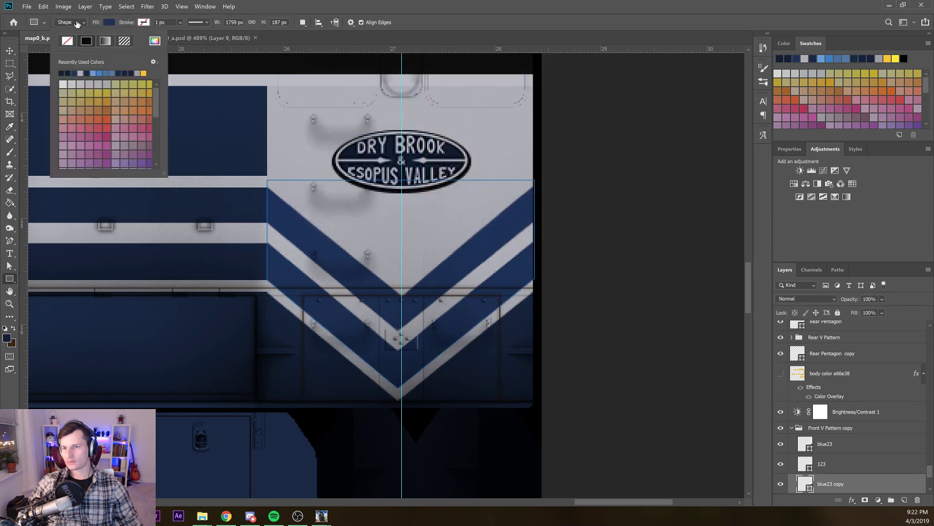
click(154, 41)
key(ctrl+v)
key(Return)
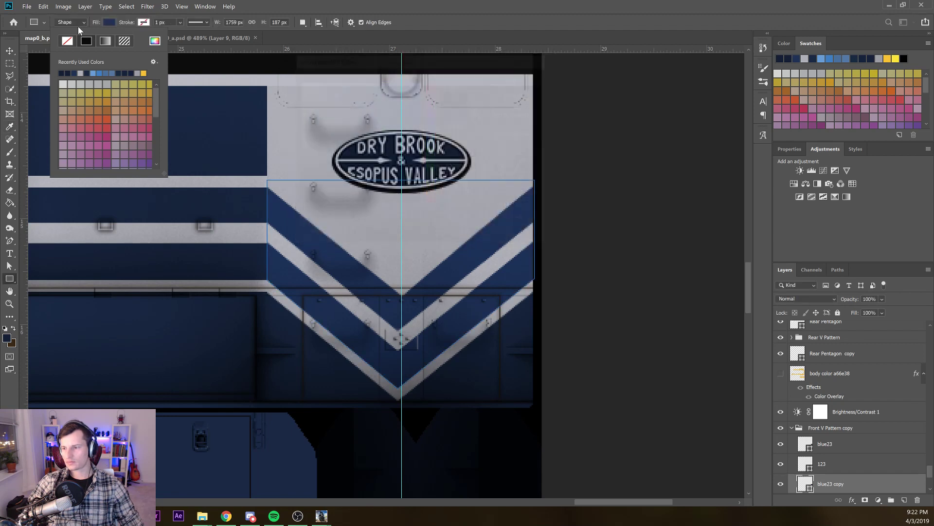
key(v)
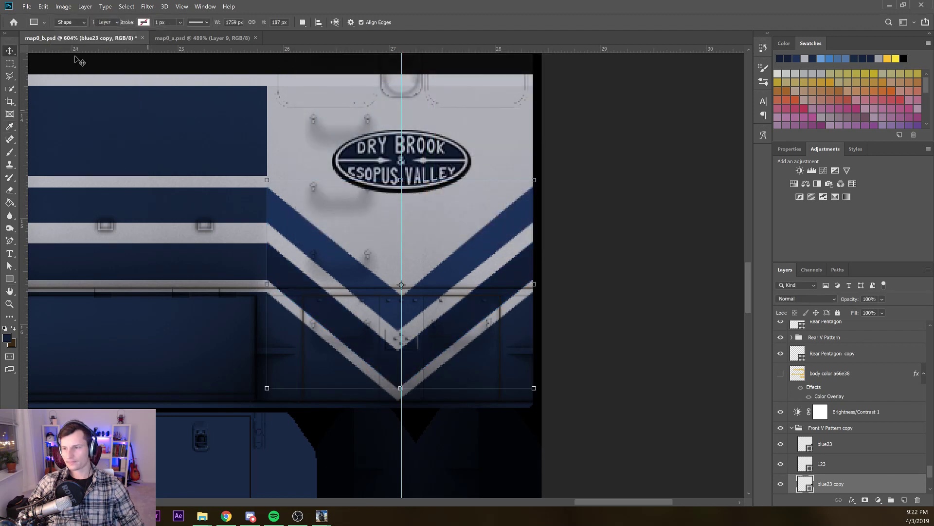
Set the fill of the upper blue V stripe, layer blue23, to 131e36 and deselect it
click(306, 238)
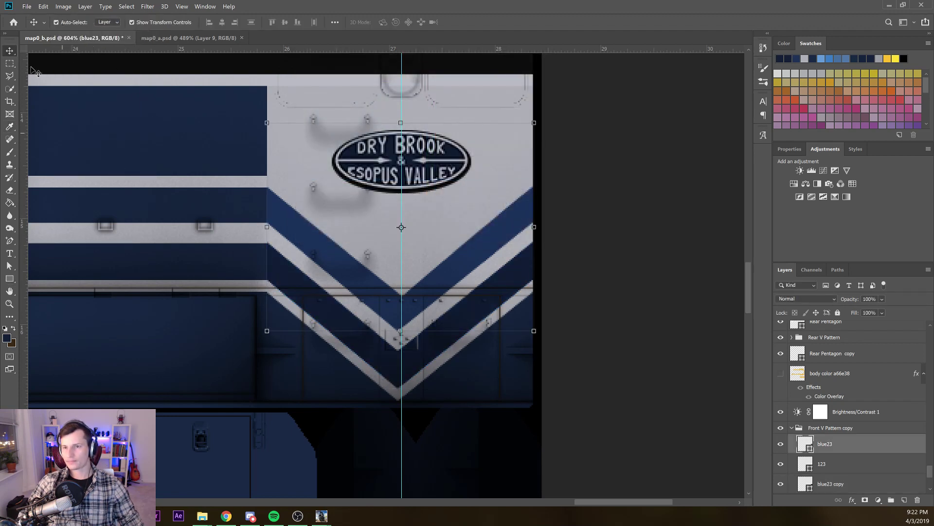
click(9, 279)
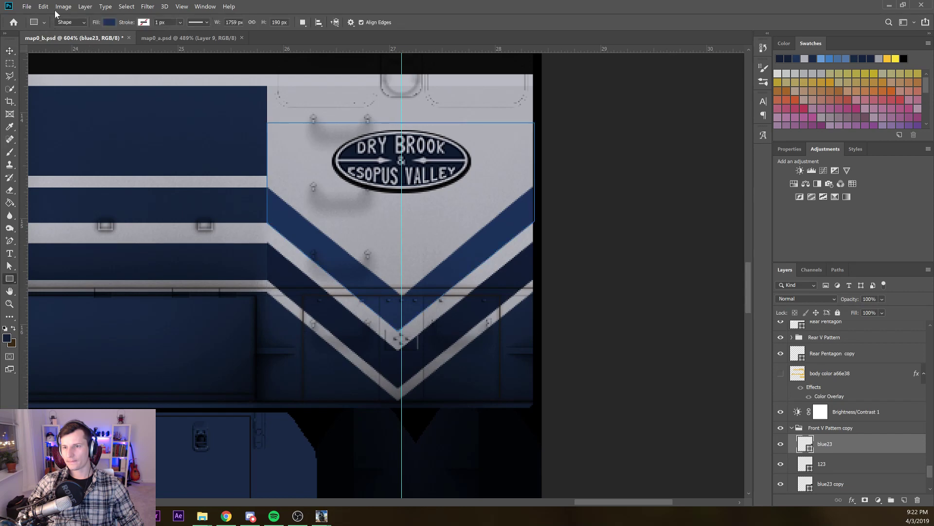
click(109, 22)
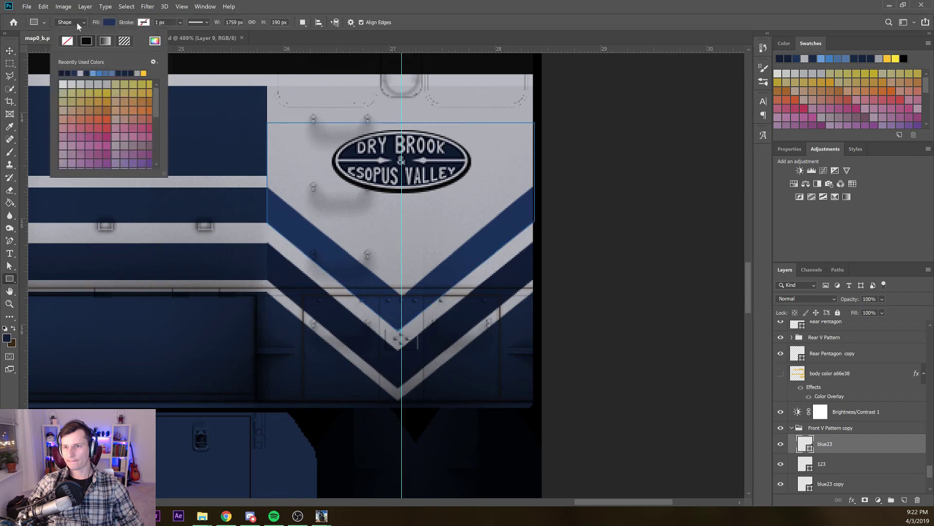
click(155, 41)
key(ctrl+v)
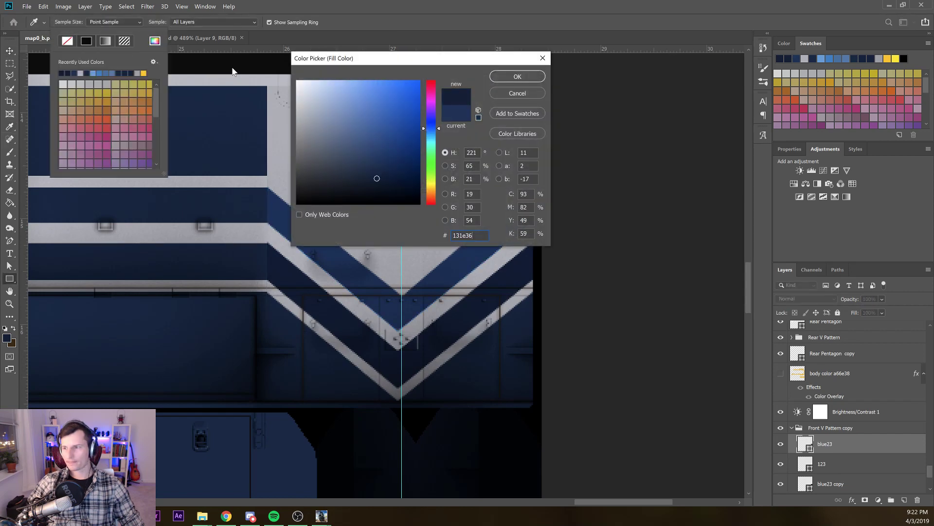
key(Return)
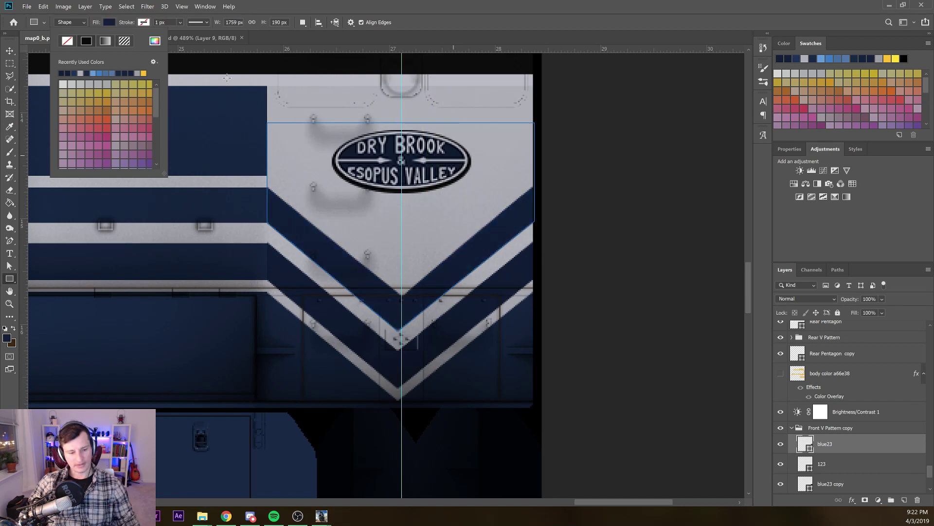
key(v)
click(650, 252)
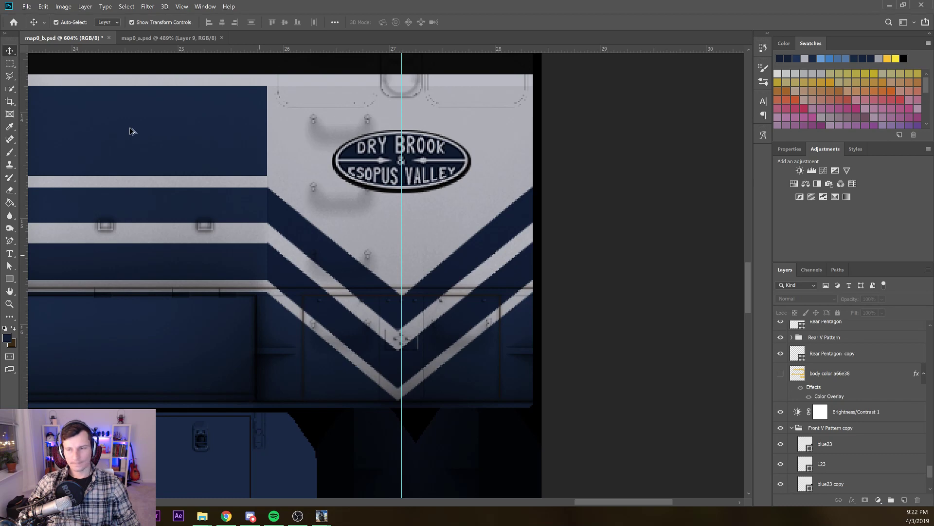
Check the recolored V against the side stripes and hide the Layer 2 shading overlay near the top of the layer stack
scroll(130, 130, down, 3)
scroll(140, 138, up, 2)
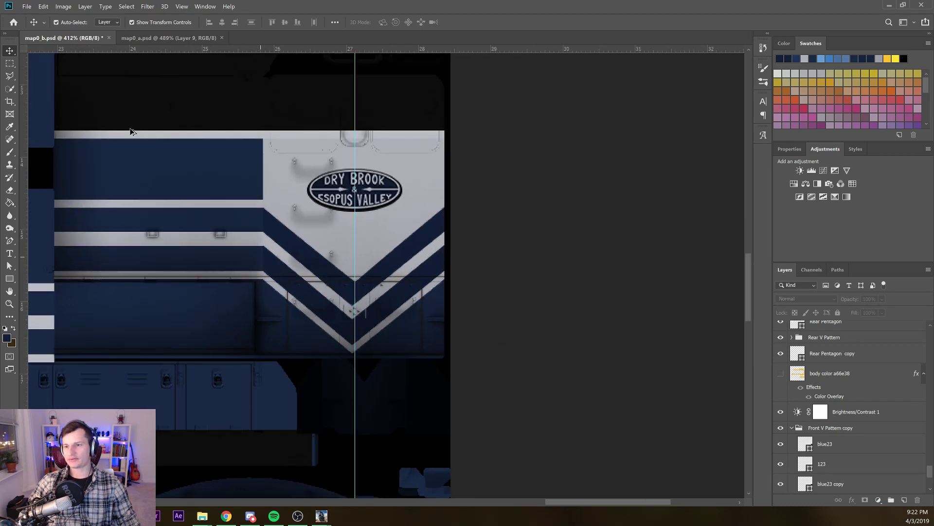
scroll(129, 134, up, 3)
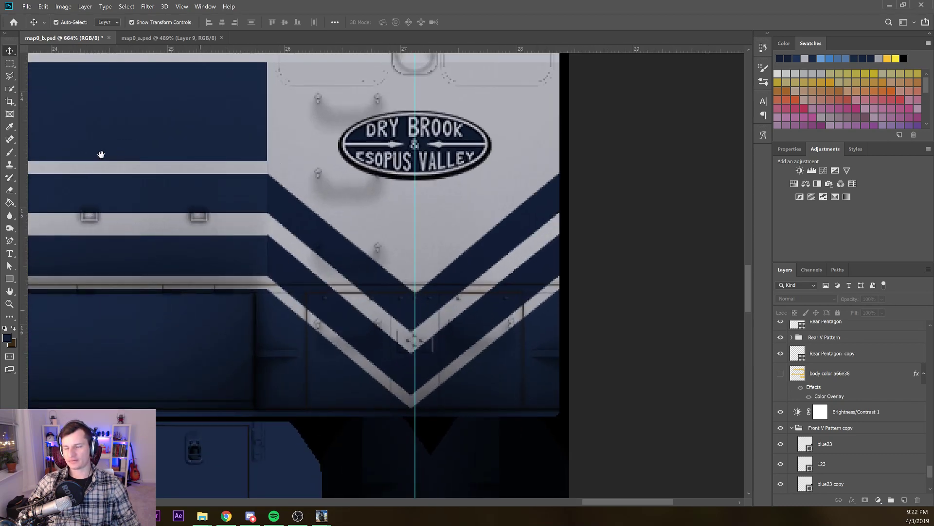
scroll(101, 154, down, 1)
drag(101, 155, 167, 159)
scroll(144, 73, down, 1)
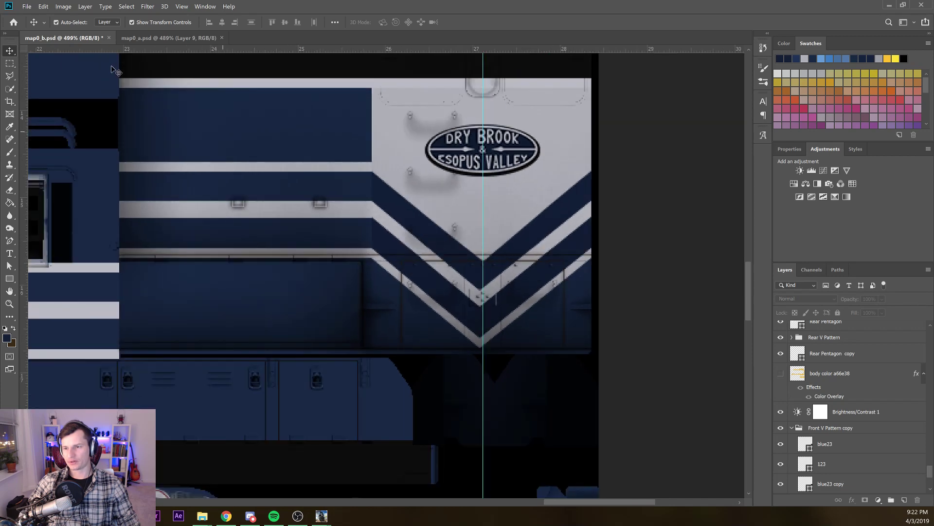
scroll(221, 283, down, 6)
scroll(809, 373, up, 10)
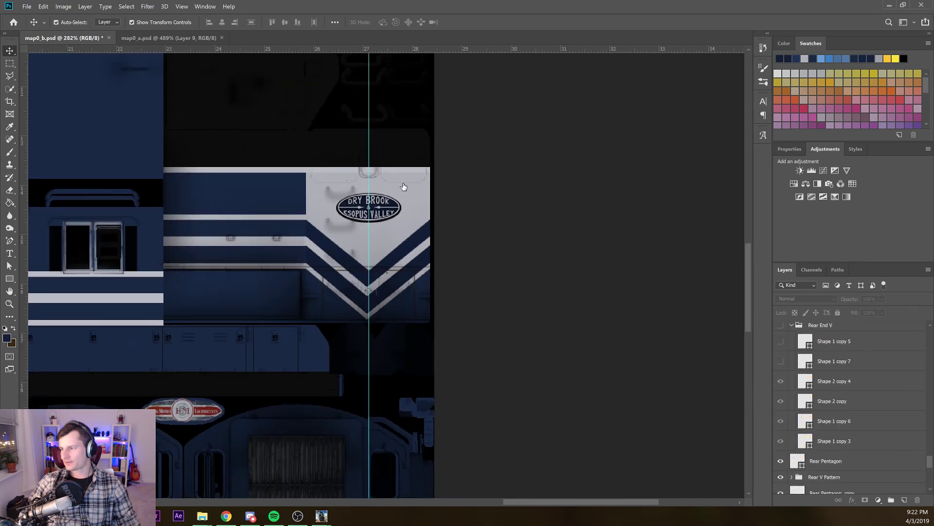
scroll(809, 373, up, 20)
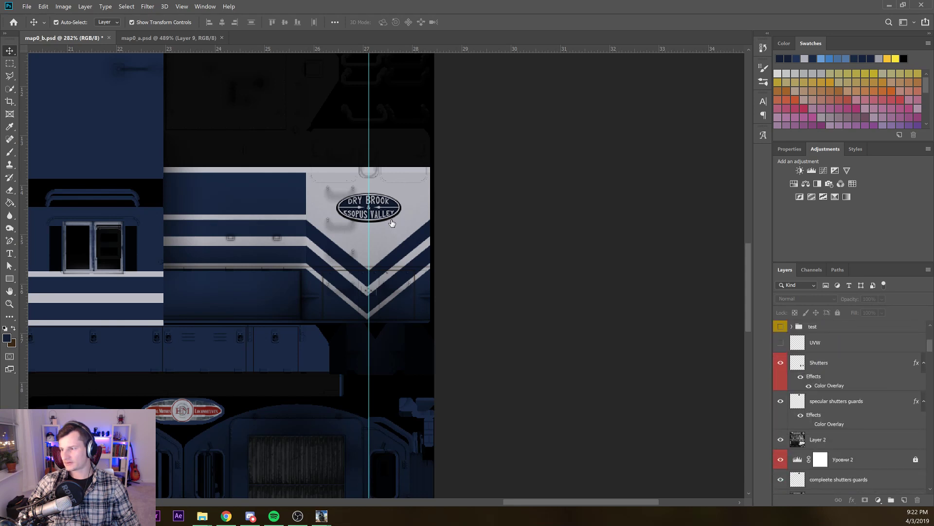
click(781, 440)
Sample the unshaded blue of the side panel beside the nose as foreground color 294371
scroll(793, 435, down, 2)
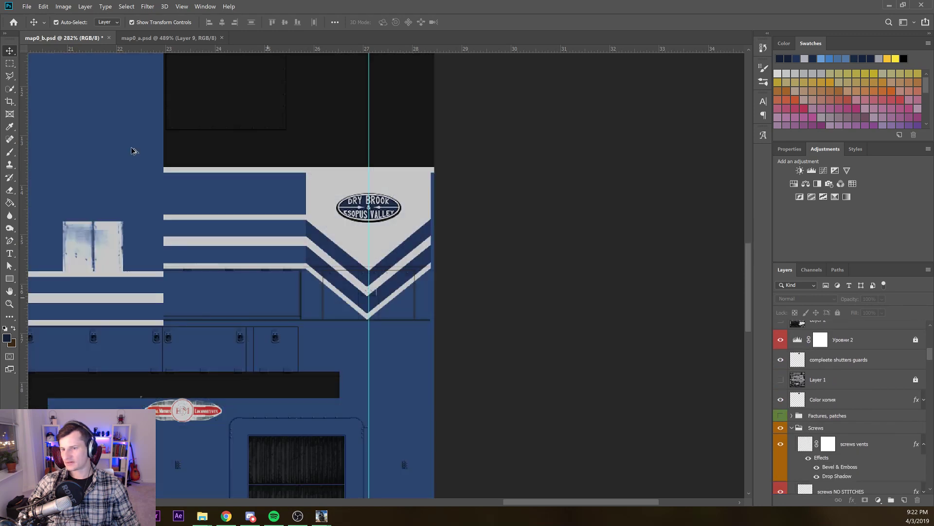
alt+scroll(131, 150, down, 3)
alt+scroll(123, 150, up, 6)
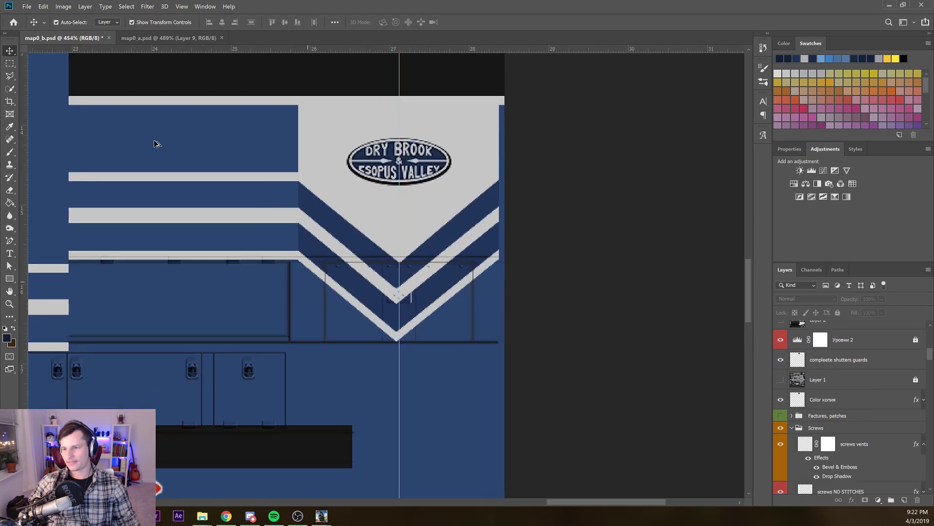
alt+scroll(157, 127, up, 3)
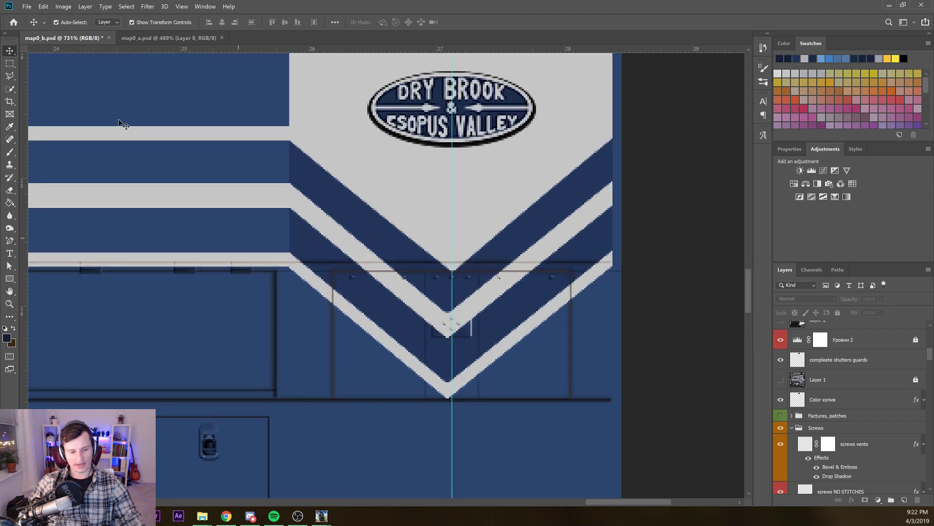
key(i)
click(95, 123)
click(7, 338)
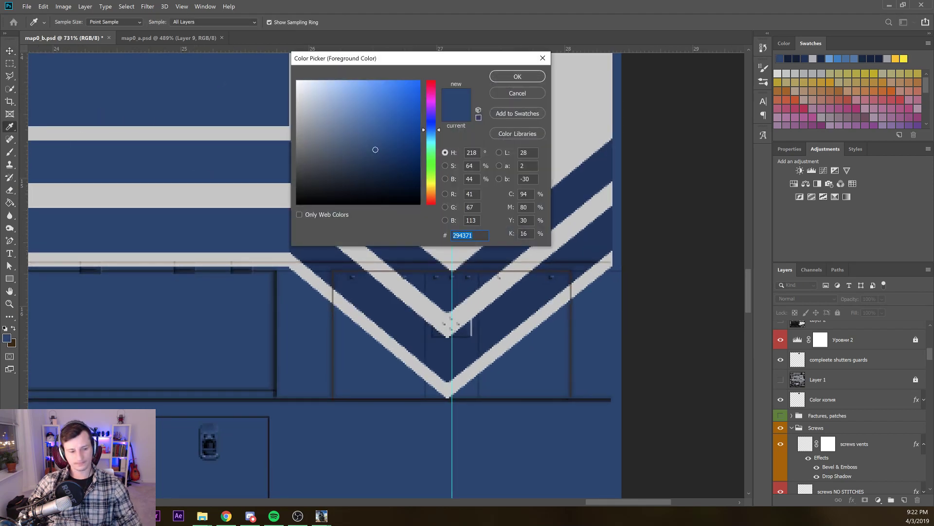
key(Escape)
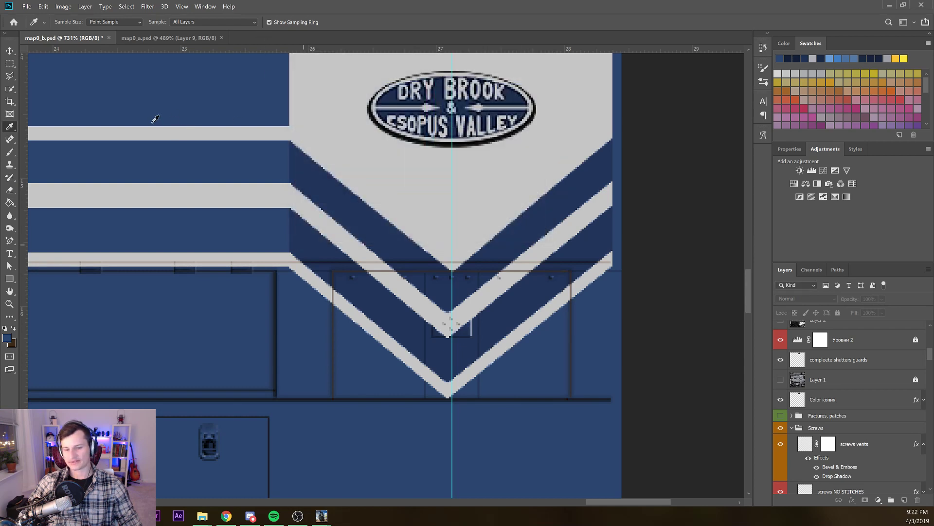
Set the fill of the lower blue V stripe, layer blue23 copy, to the sampled side color 294371
key(v)
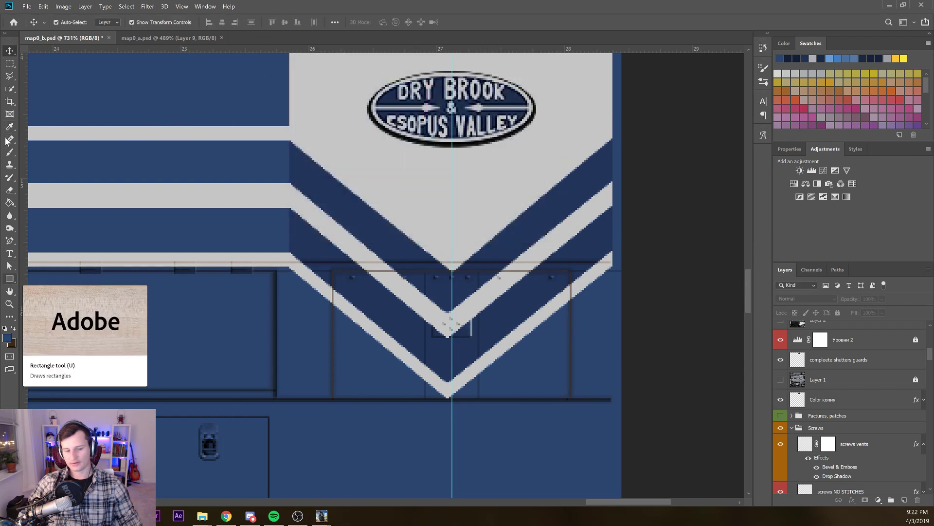
click(327, 261)
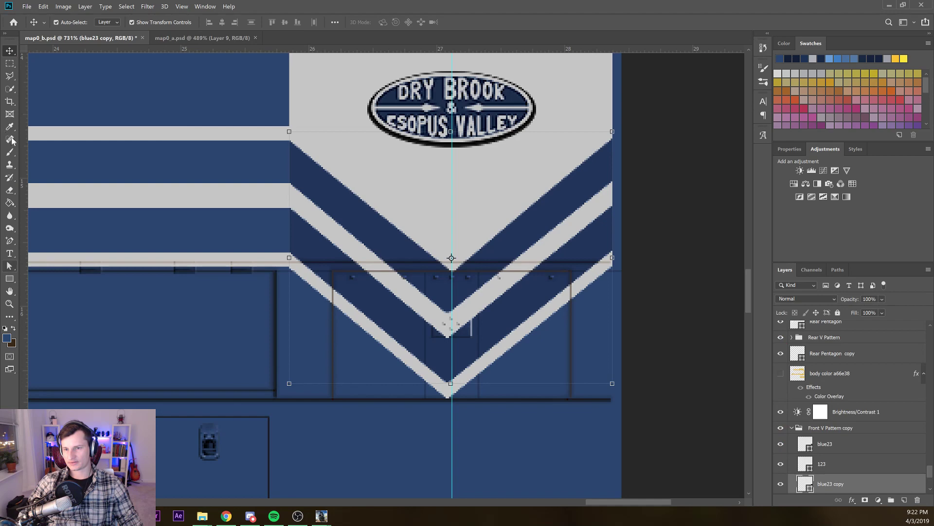
click(11, 280)
key(u)
click(109, 22)
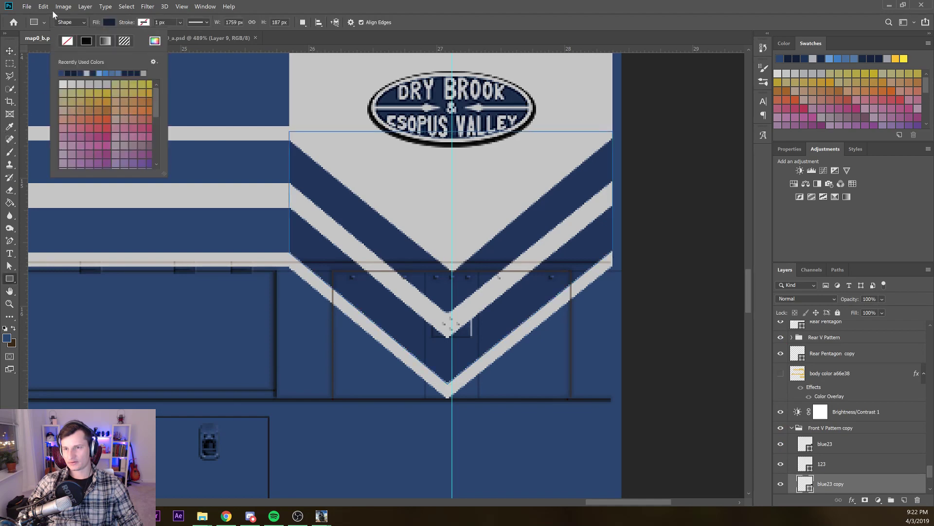
click(155, 41)
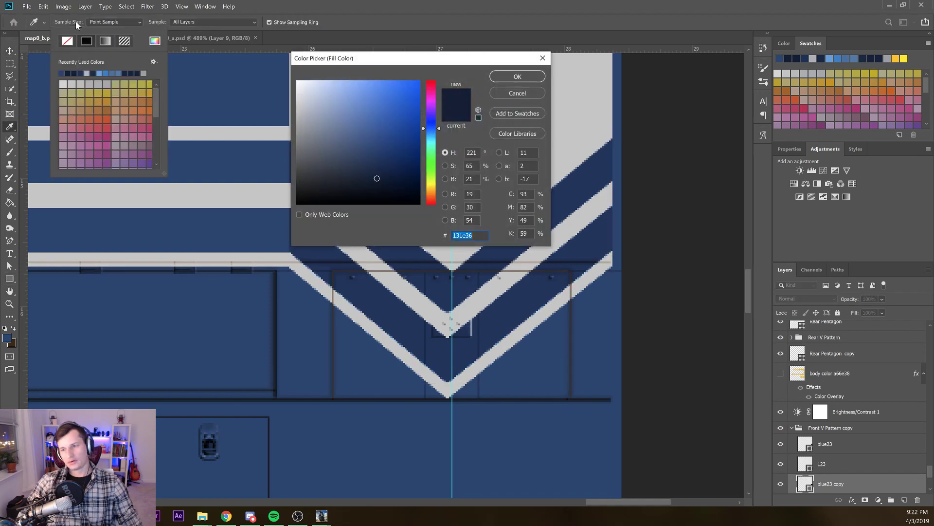
text(294371)
key(Return)
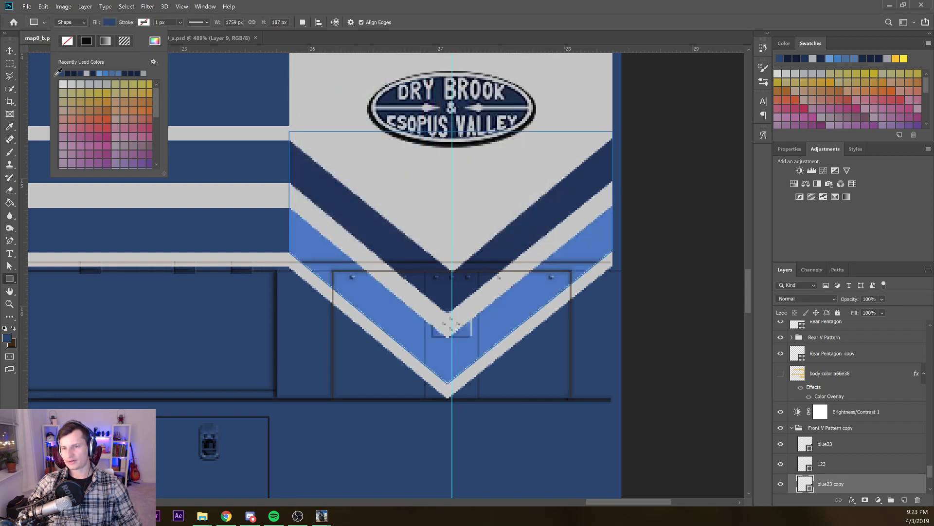
Try darker blues as the lower V stripe's fill, keep the medium blue, and hide its layer, blue23 copy
click(37, 33)
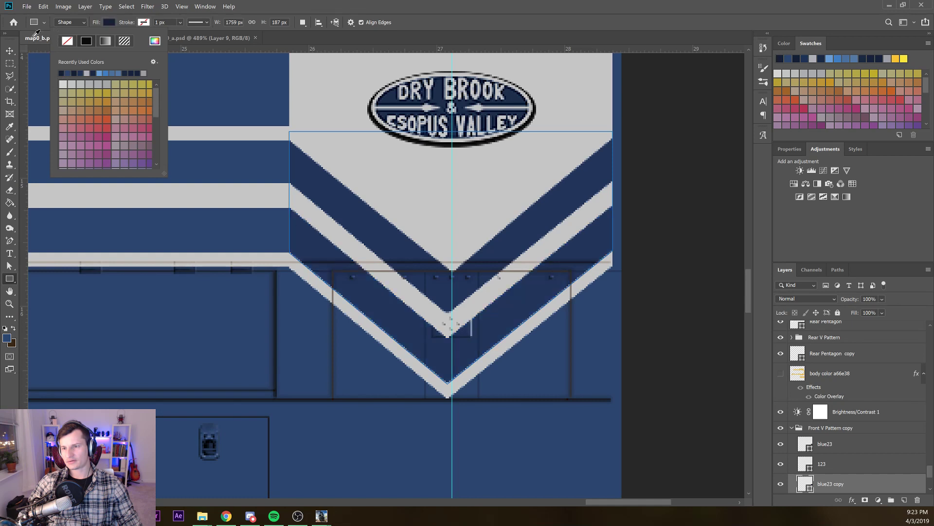
click(34, 36)
click(37, 37)
click(38, 36)
click(42, 37)
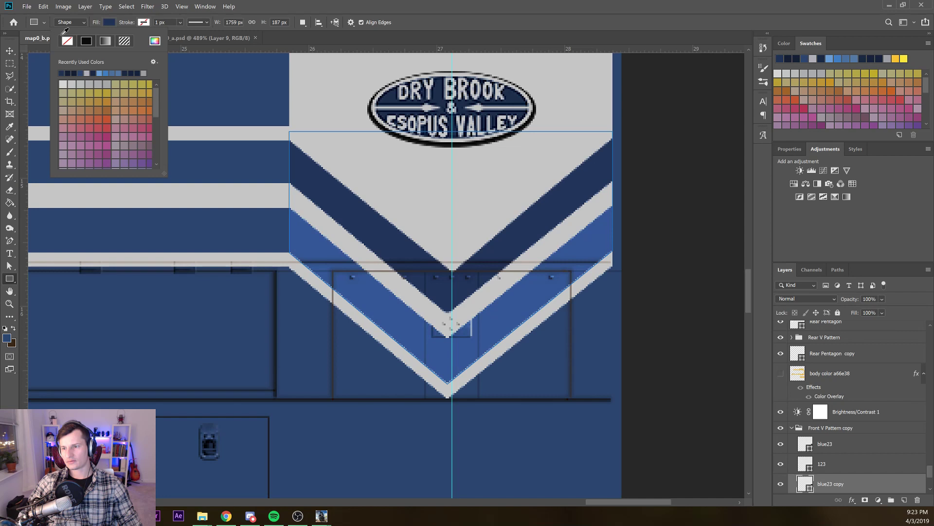
key(Escape)
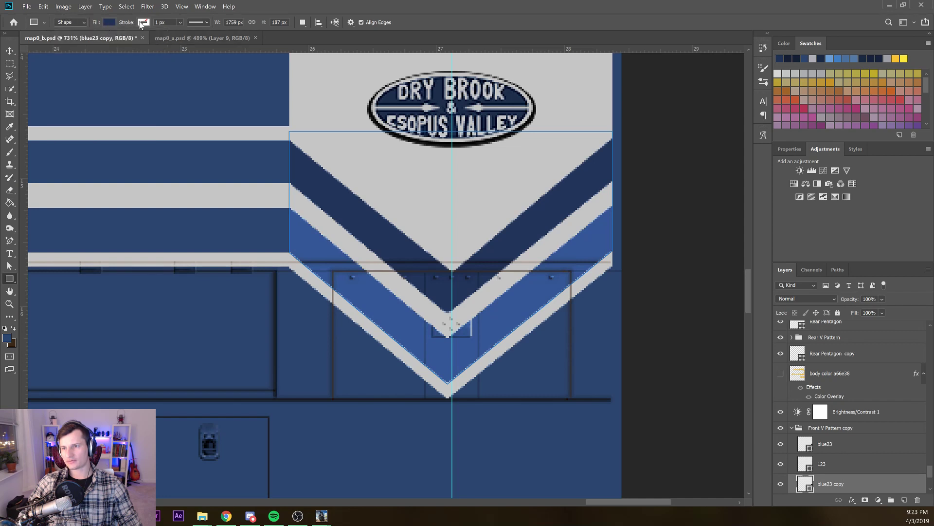
key(v)
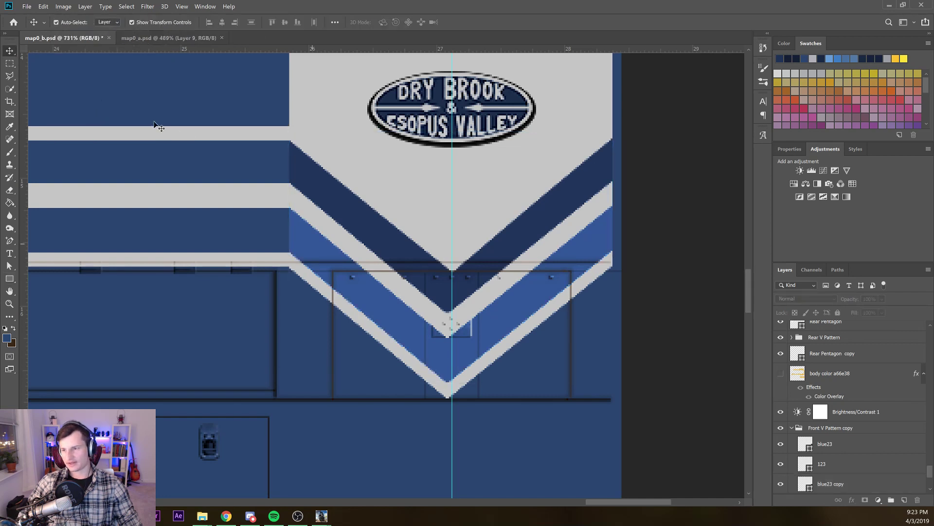
key(ctrl+comma)
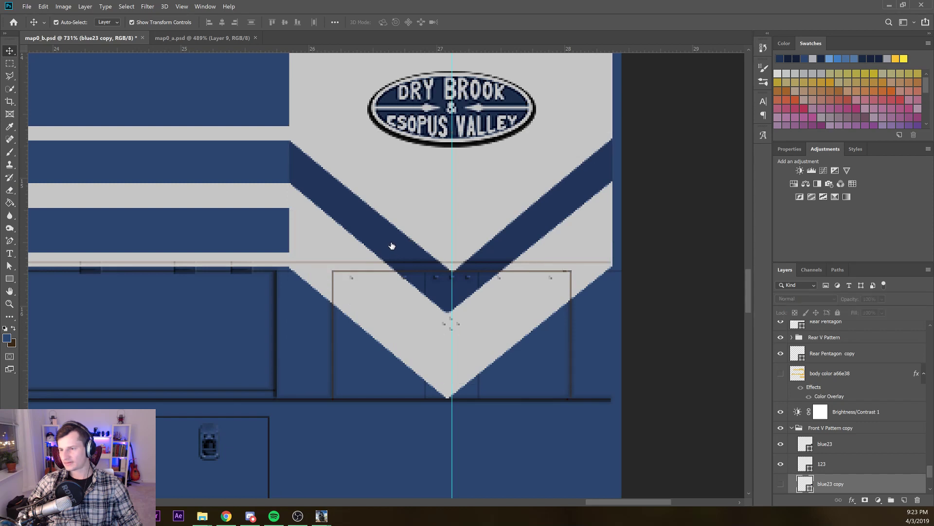
Show the blue23 copy layer and sample the side stripe's blue (294371) as the foreground color
key(ctrl+comma)
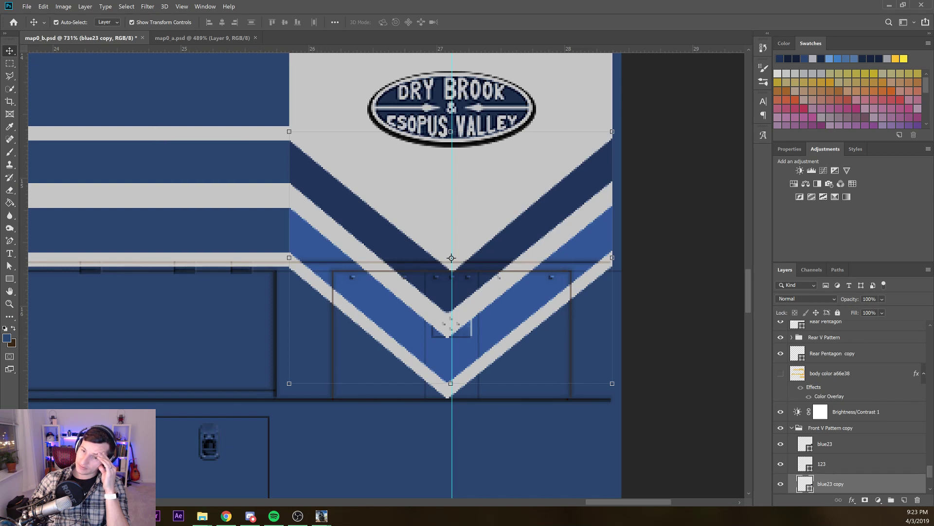
key(i)
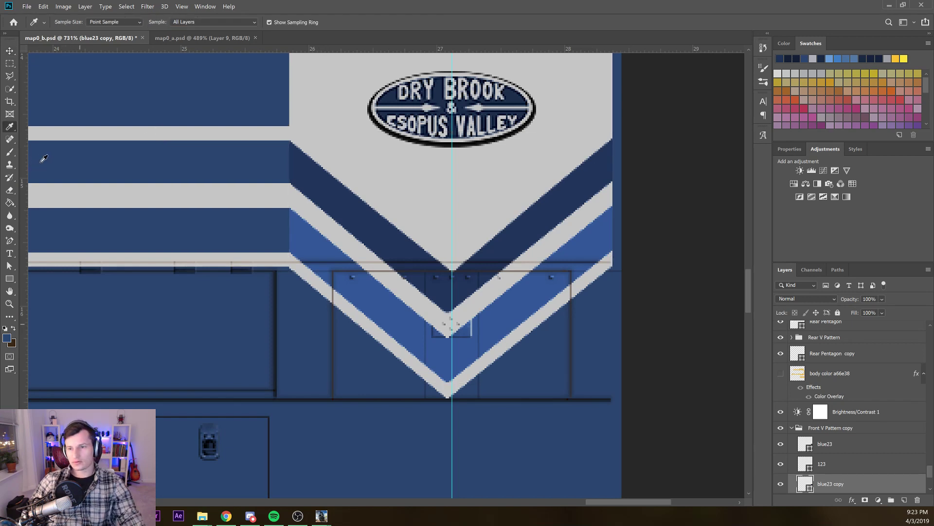
drag(43, 158, 85, 164)
click(7, 337)
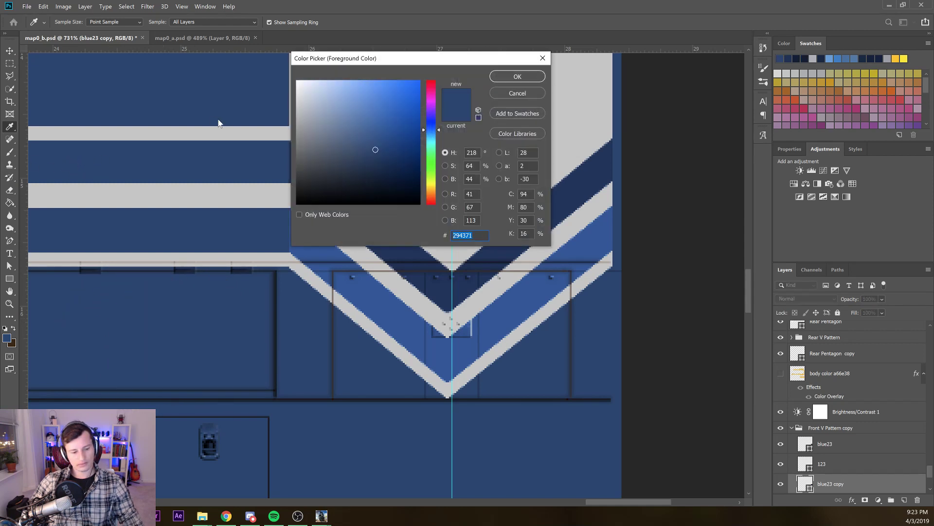
key(Return)
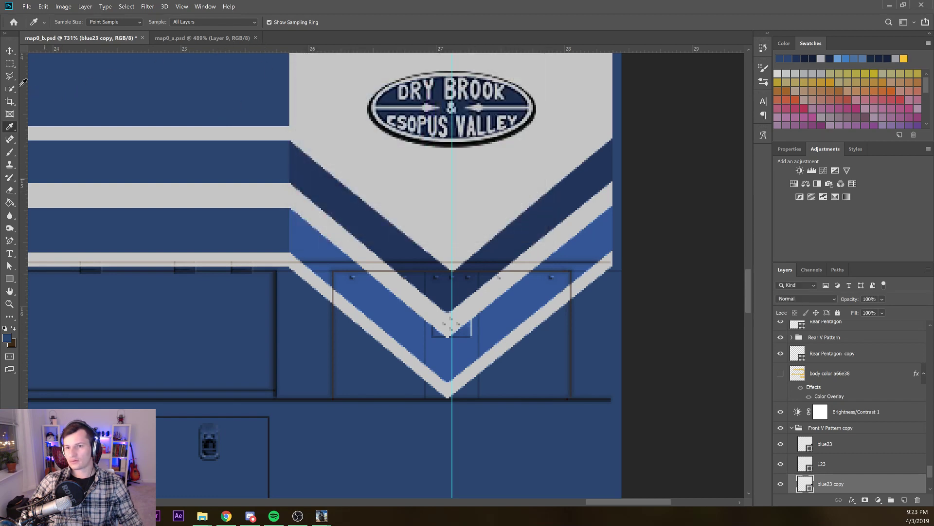
Inspect the sampled foreground color's values in the Color Picker
key(v)
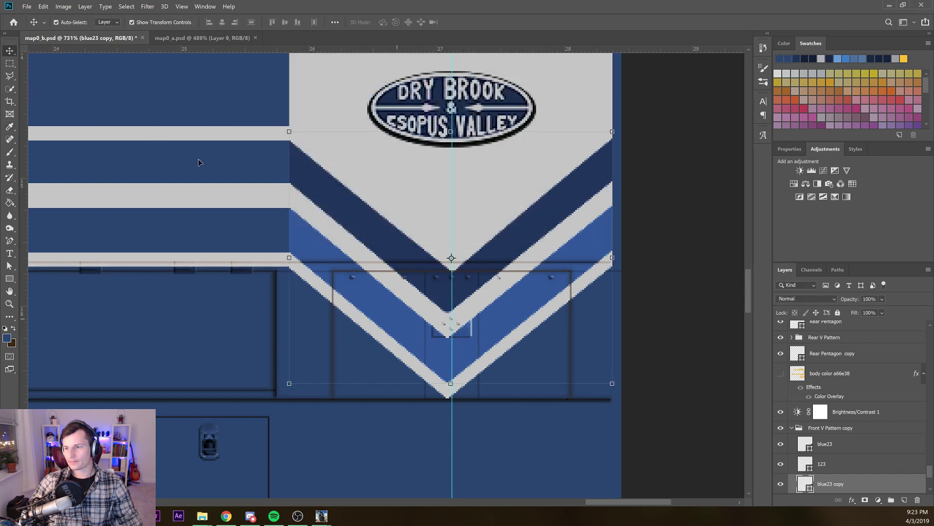
click(6, 338)
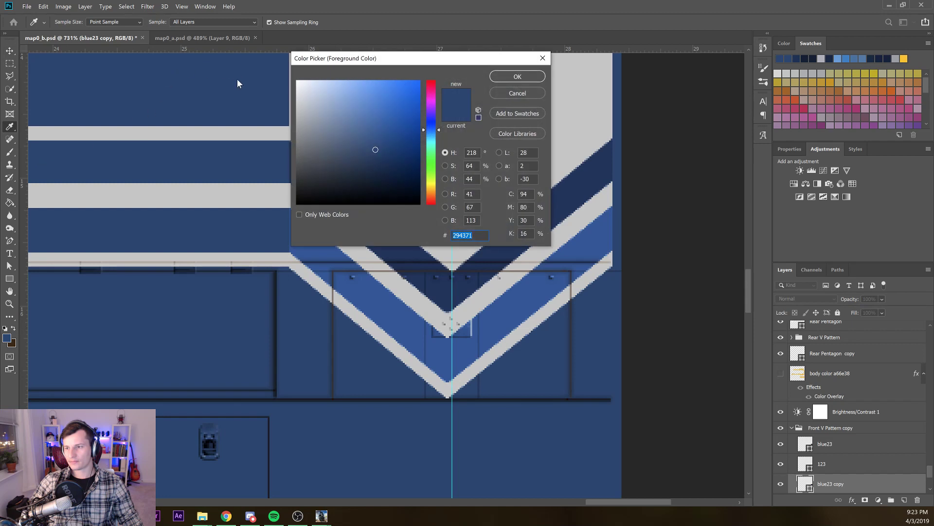
click(285, 105)
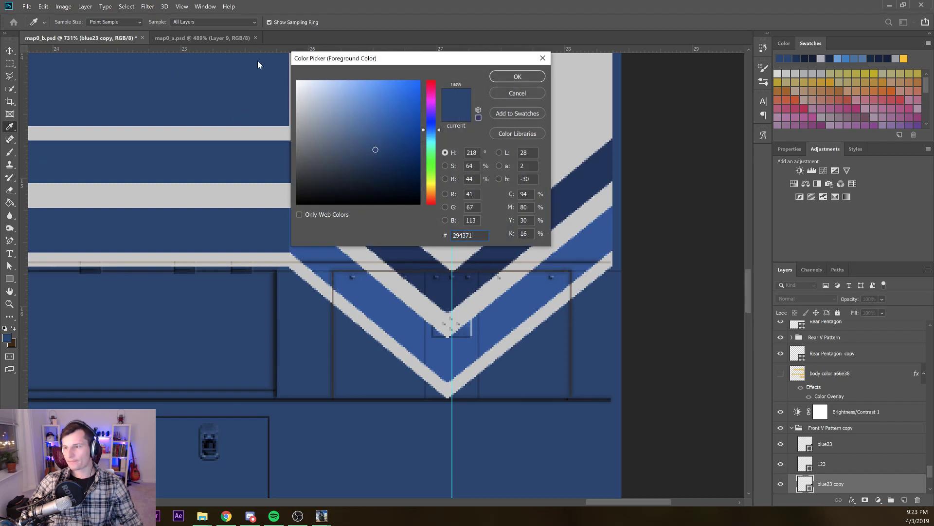
key(Return)
Set the fill of the blue23 V-stripe shape to the blue sampled from the side stripe
click(193, 113)
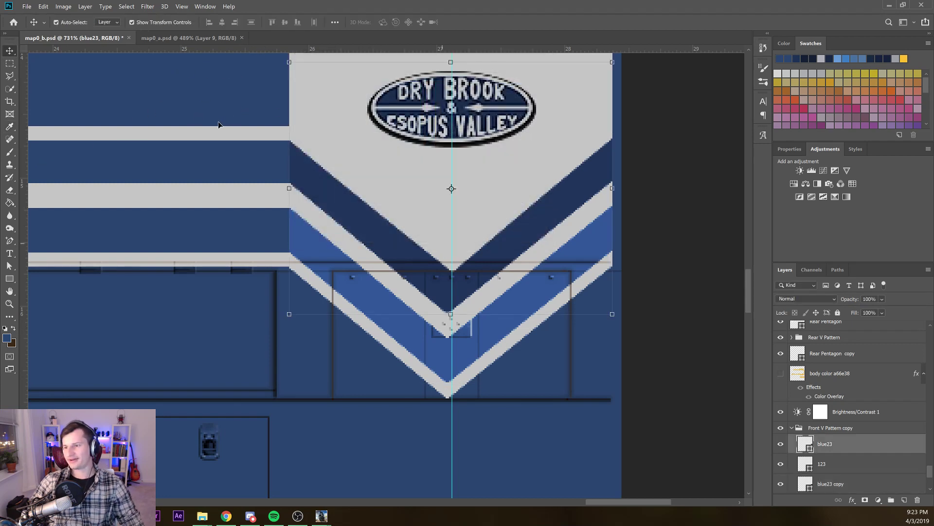
click(7, 338)
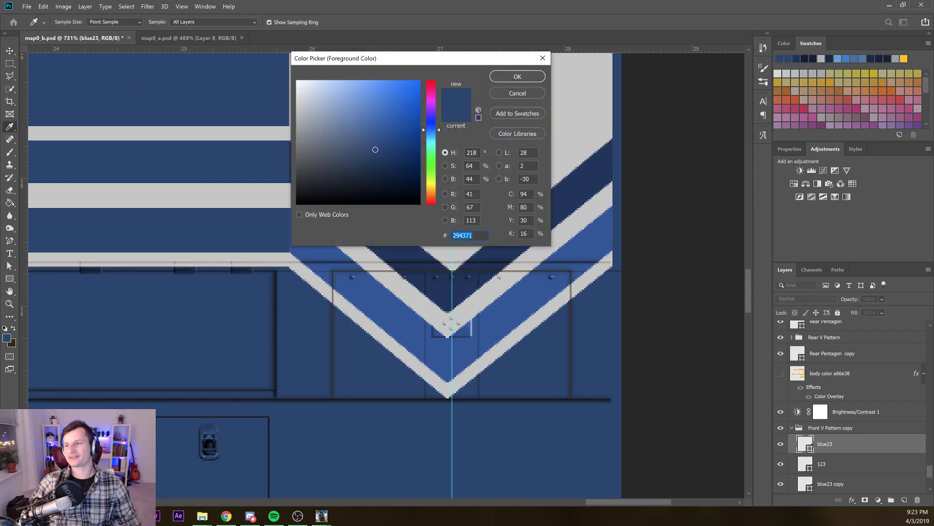
key(Return)
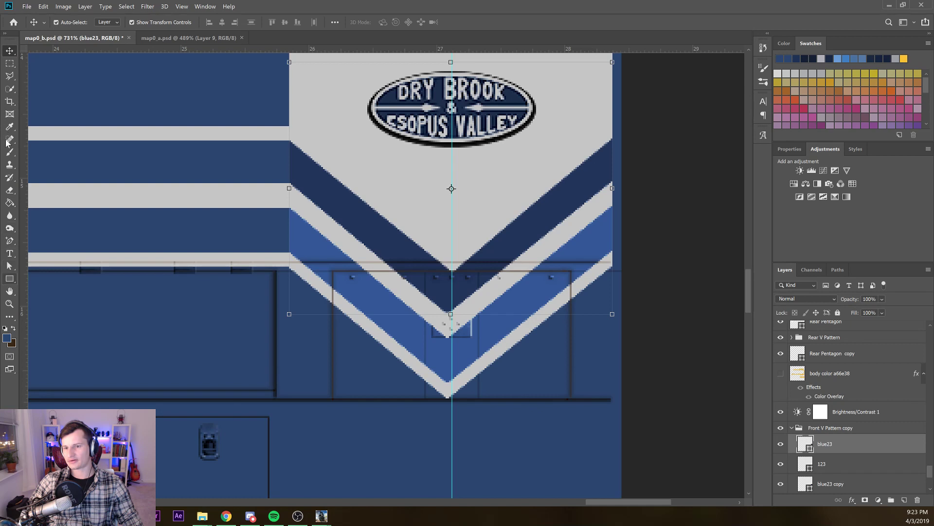
click(9, 278)
click(109, 22)
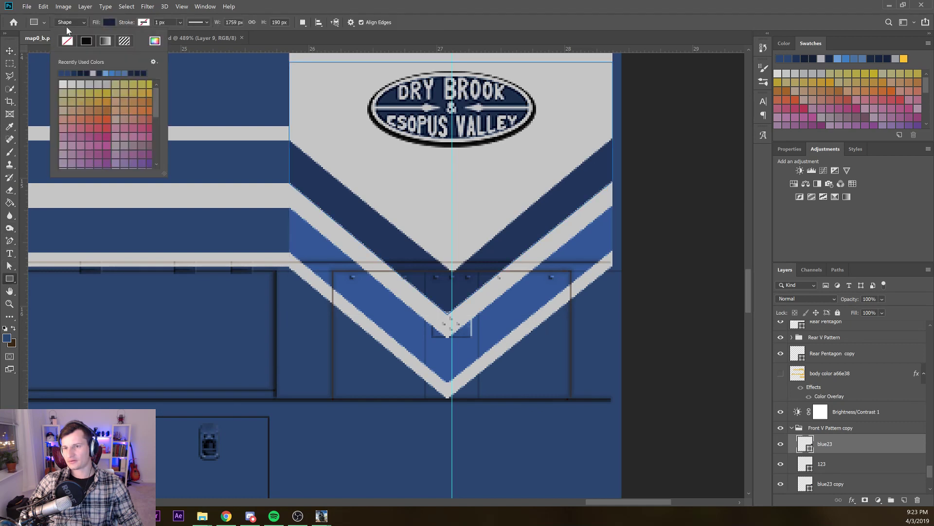
click(154, 41)
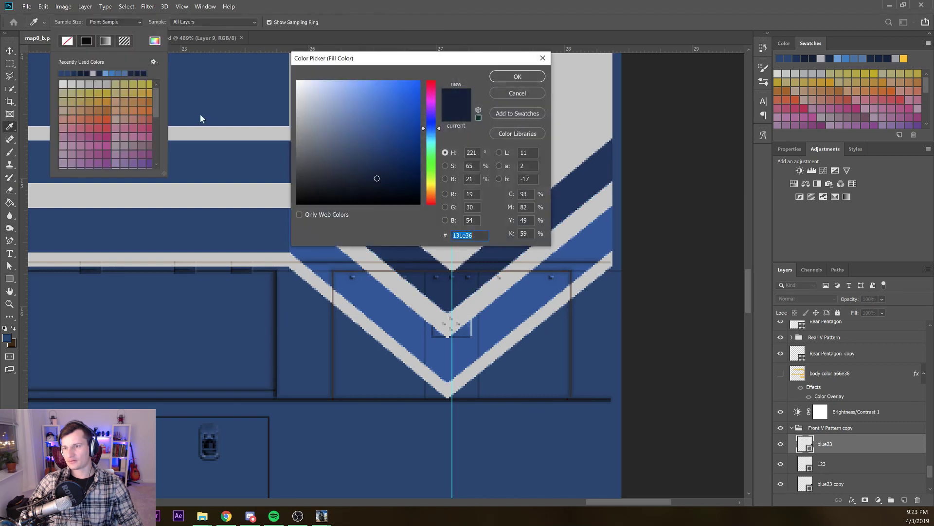
click(240, 113)
key(Return)
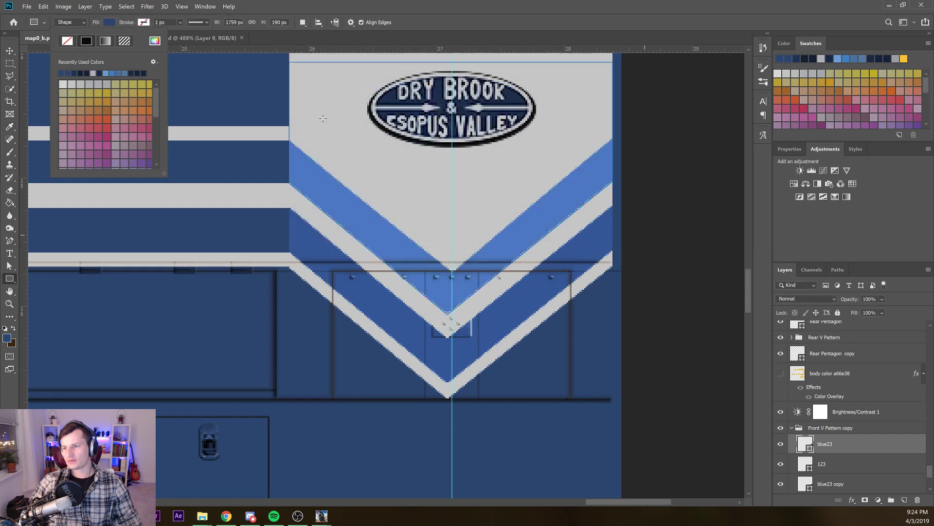
key(Escape)
key(v)
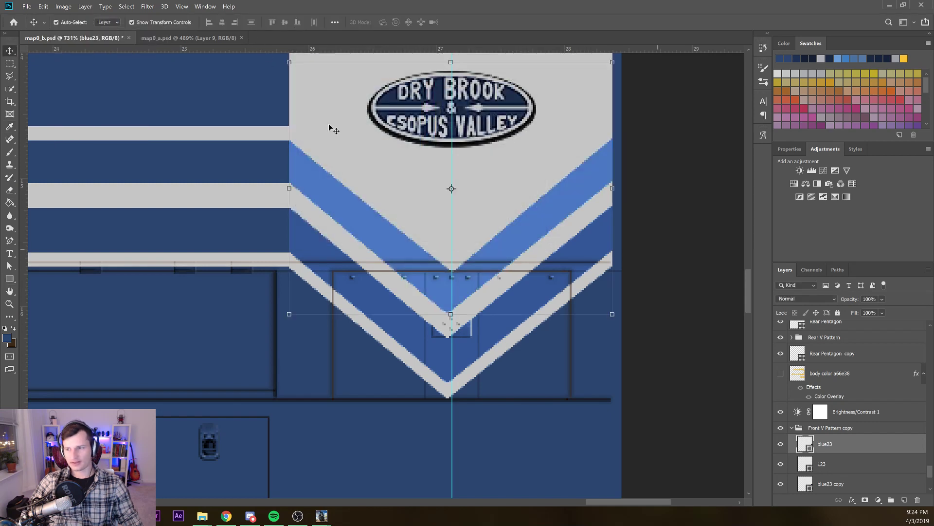
click(329, 122)
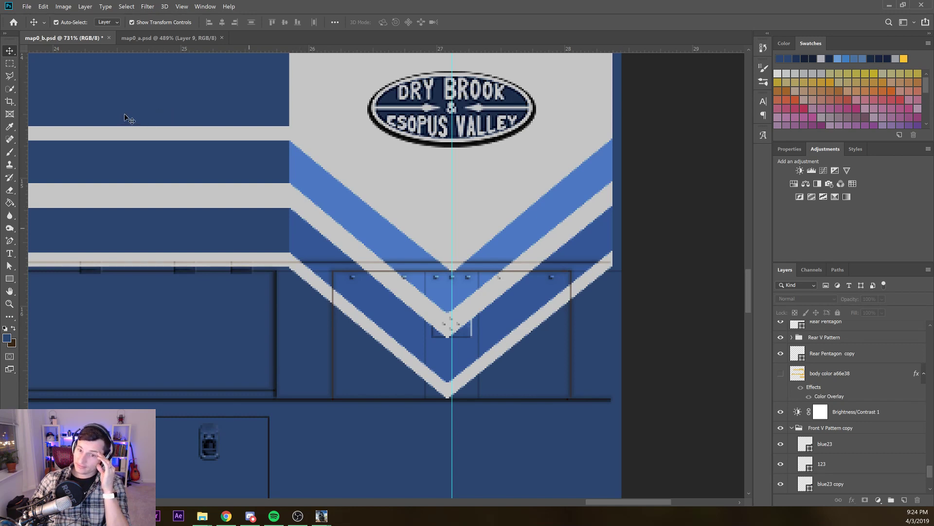
Set the blend mode of the Front V Pattern copy group to Normal
click(395, 129)
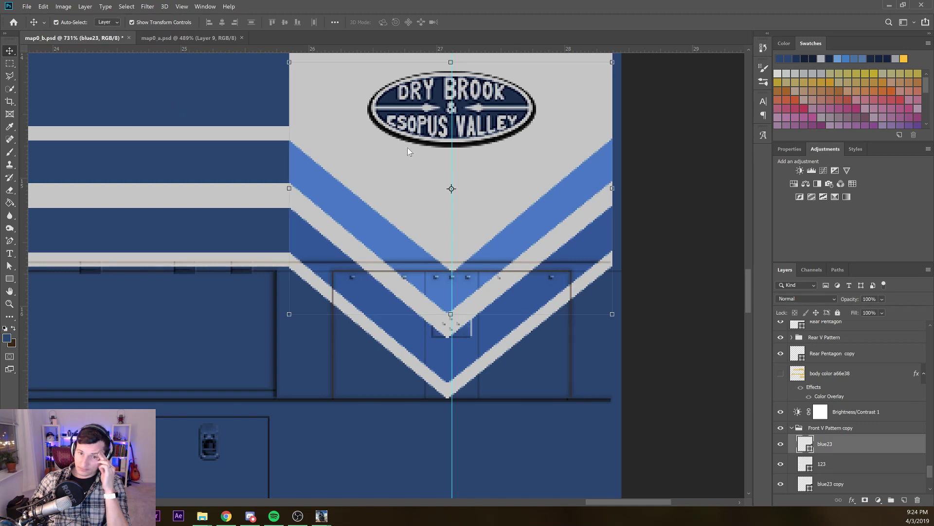
click(416, 219)
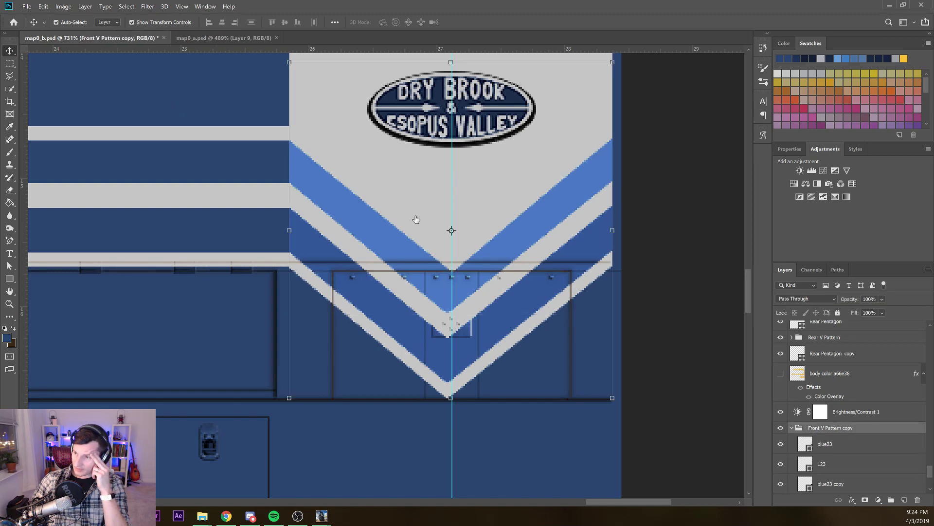
click(795, 298)
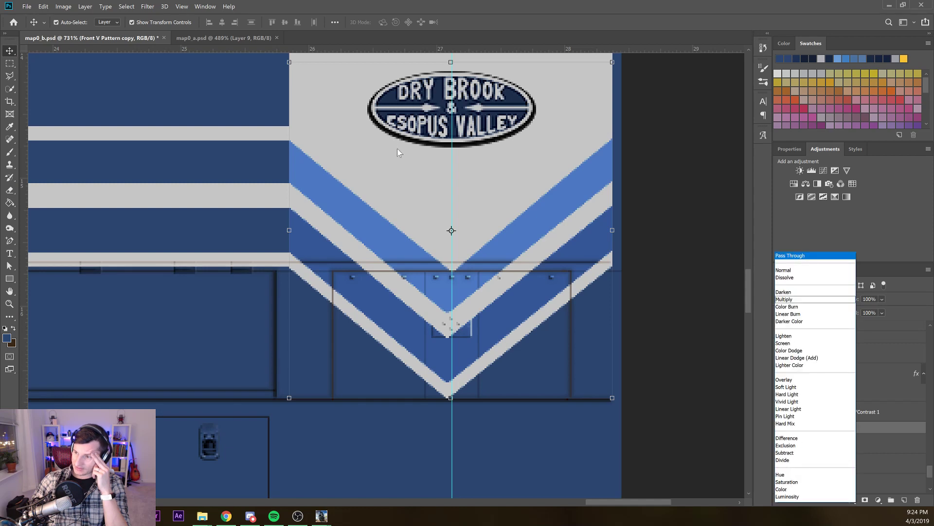
key(Return)
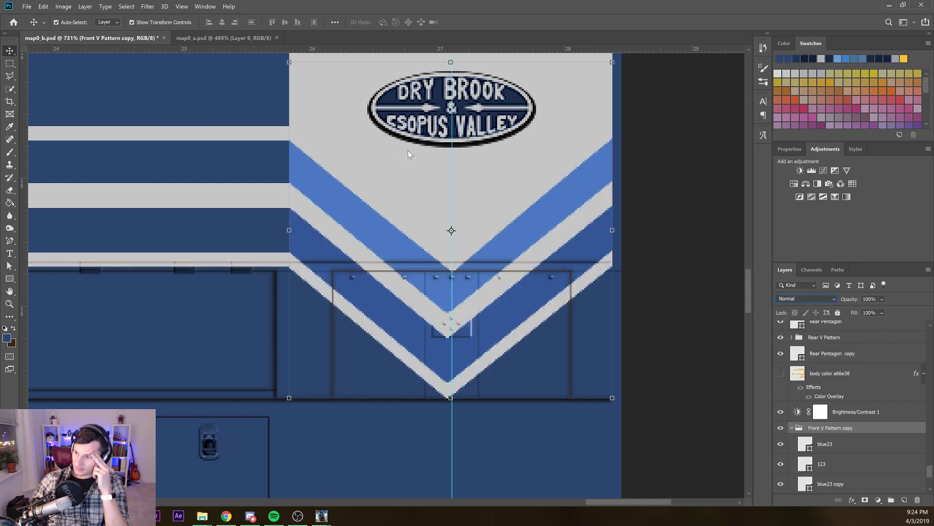
Check the blend modes of the individual shape layers inside the Front V Pattern copy group
scroll(828, 419, down, 4)
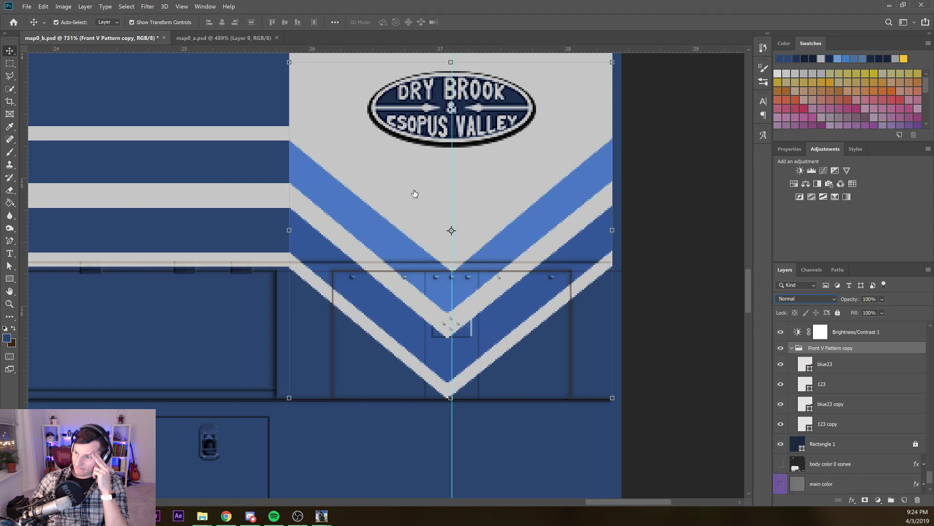
key(alt+bracketleft)
key(alt+bracketleft)
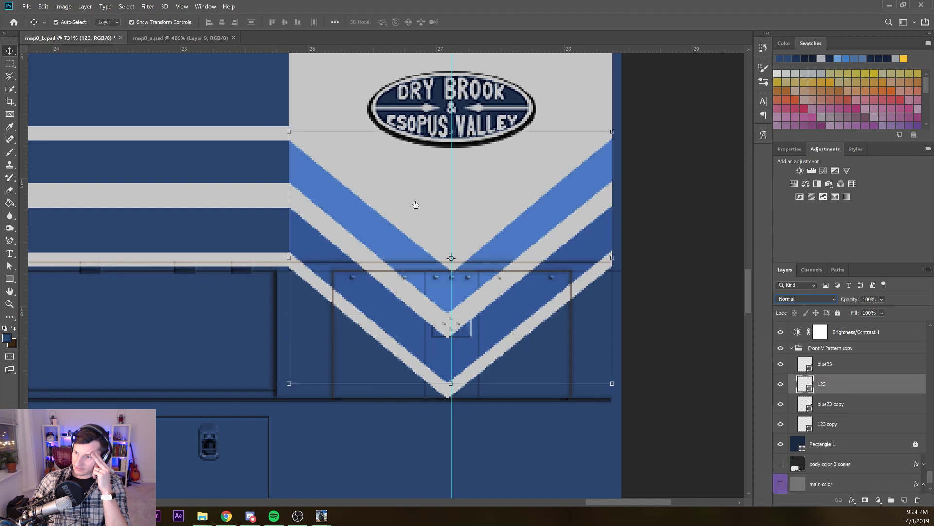
click(829, 403)
click(829, 424)
click(827, 368)
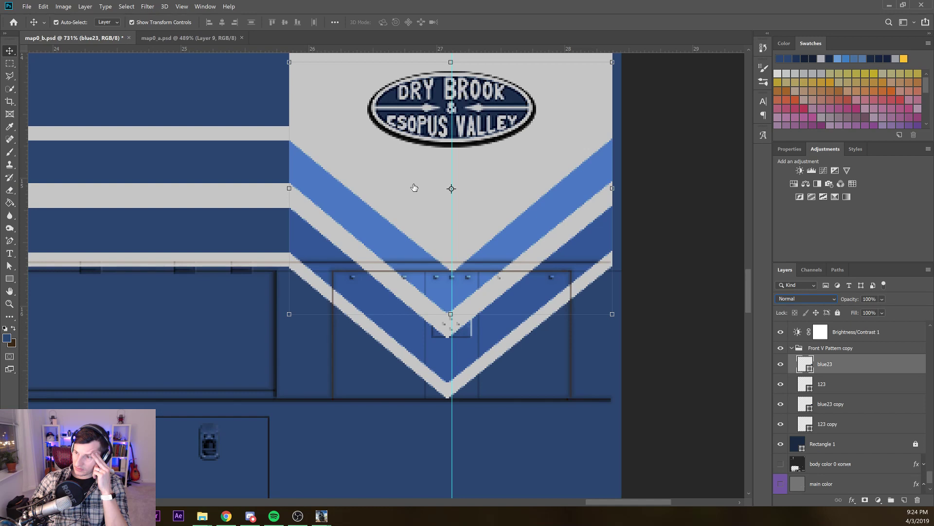
Hide Layer 1, located above the Color and Screws layers
scroll(828, 377, up, 17)
scroll(825, 380, down, 2)
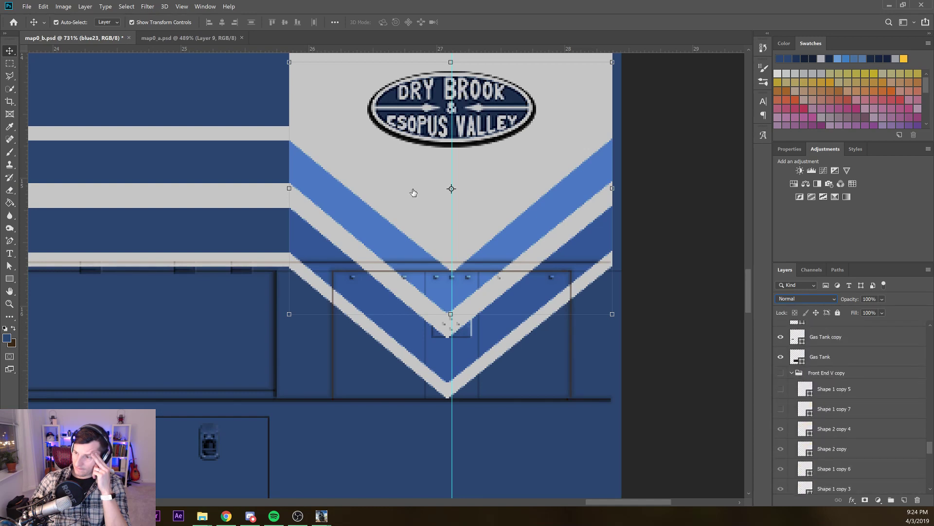
scroll(826, 382, up, 20)
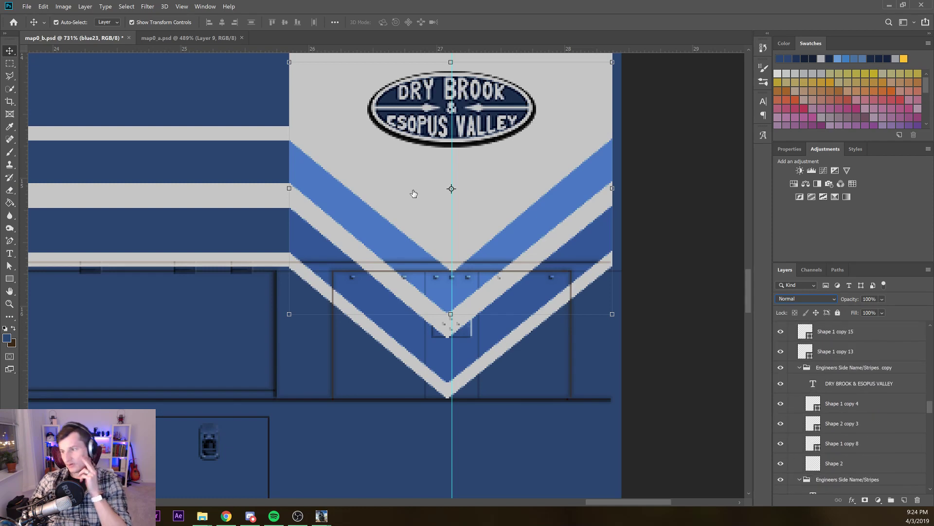
scroll(826, 381, down, 2)
scroll(826, 381, up, 18)
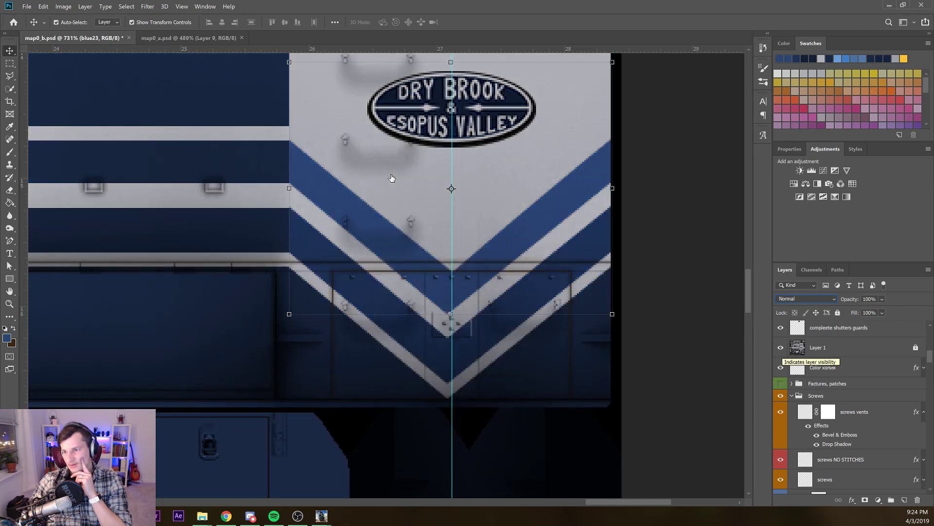
click(781, 348)
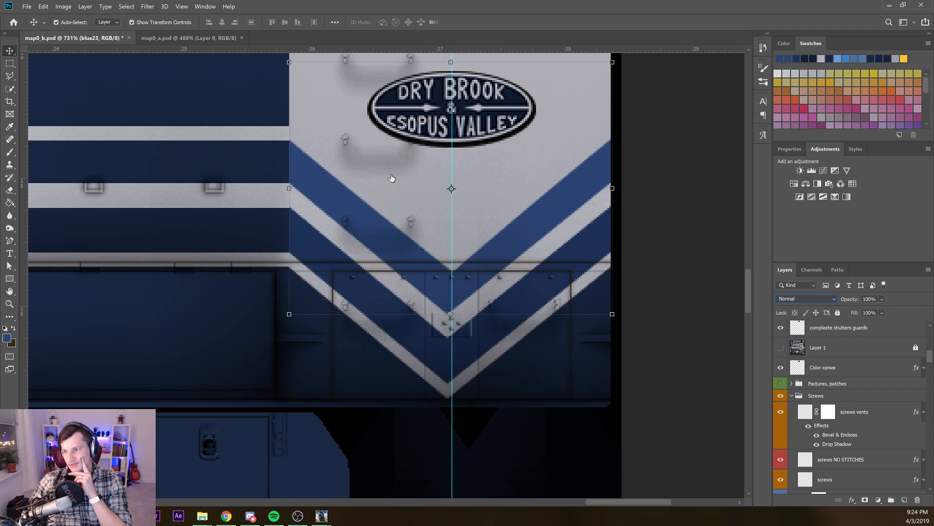
scroll(800, 383, down, 10)
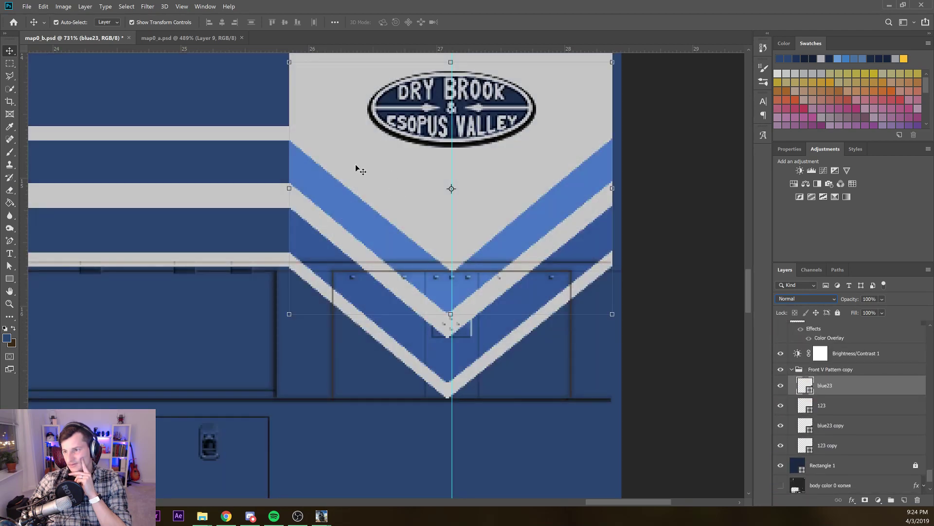
Toggle the visibility of the blue23 copy and 123 layers to identify which V stripes they control
click(562, 279)
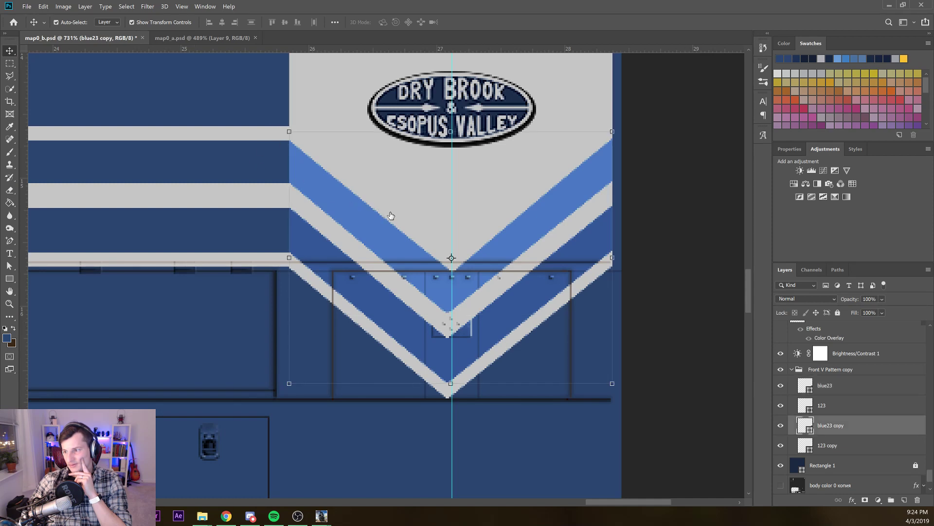
click(781, 425)
click(780, 425)
click(781, 405)
key(ctrl+comma)
click(408, 208)
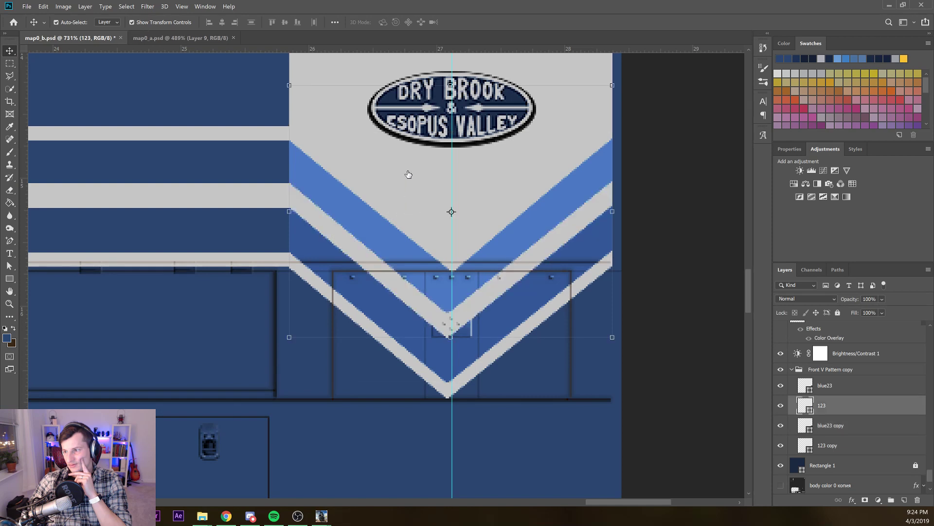
Try Darken and neighbouring blend modes on the 123 layer and return it to Normal
click(805, 298)
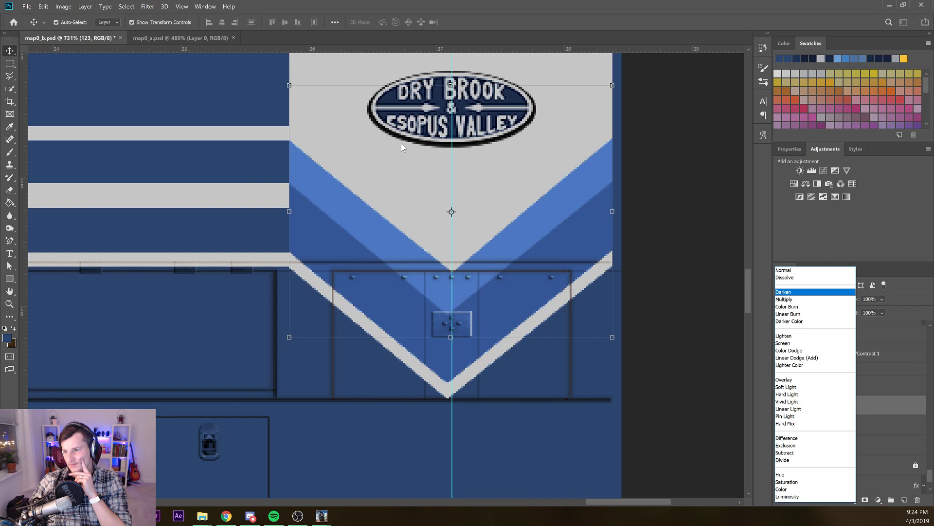
key(Down)
key(Down)
key(Down)
key(Home)
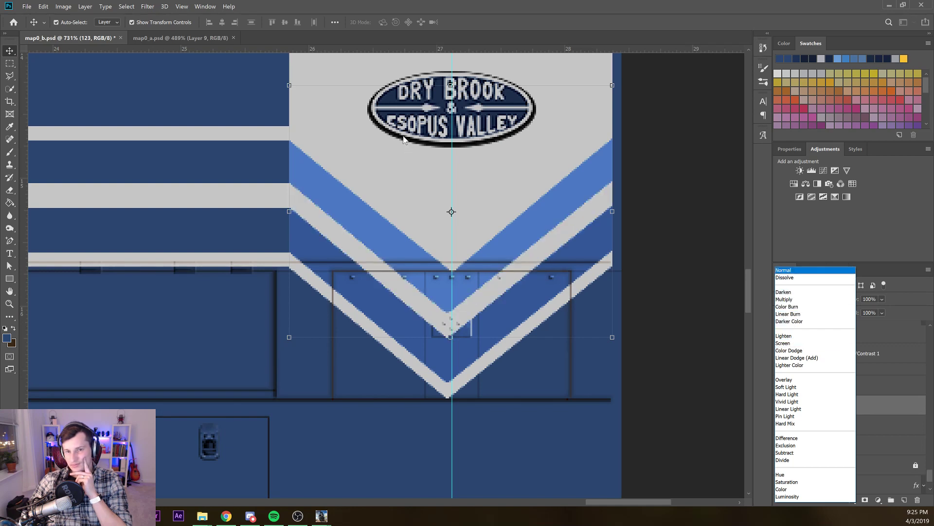
click(806, 271)
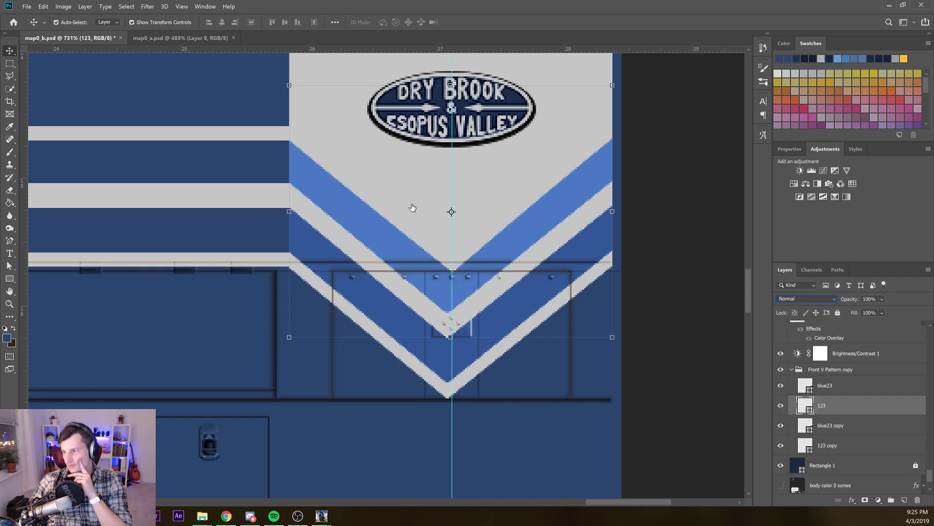
Preview the available blend modes on the blue23 copy layer and set it to Darken
click(825, 424)
click(401, 215)
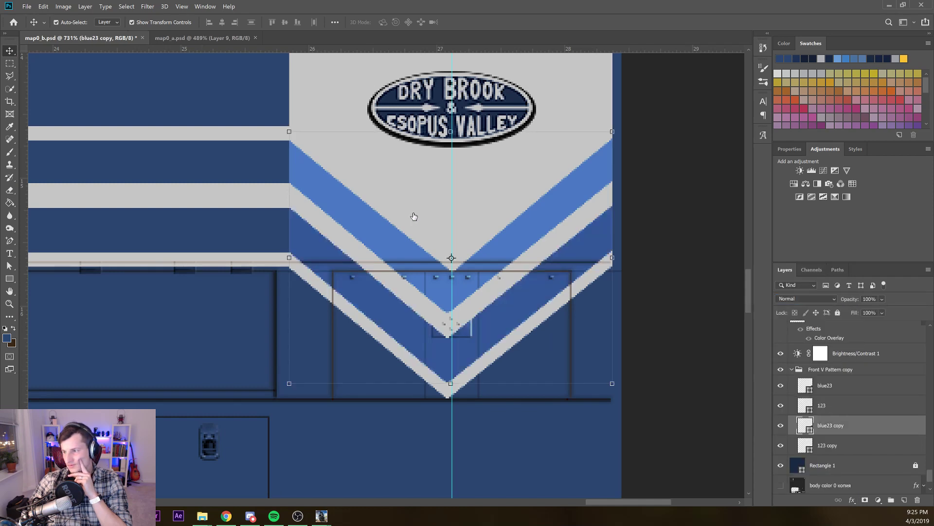
click(803, 299)
key(Down)
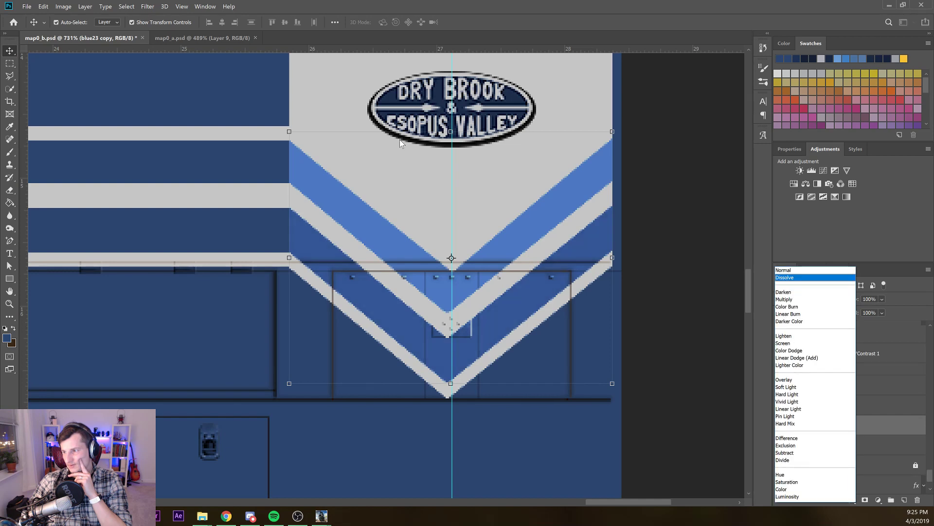
key(Down)
key(Down)
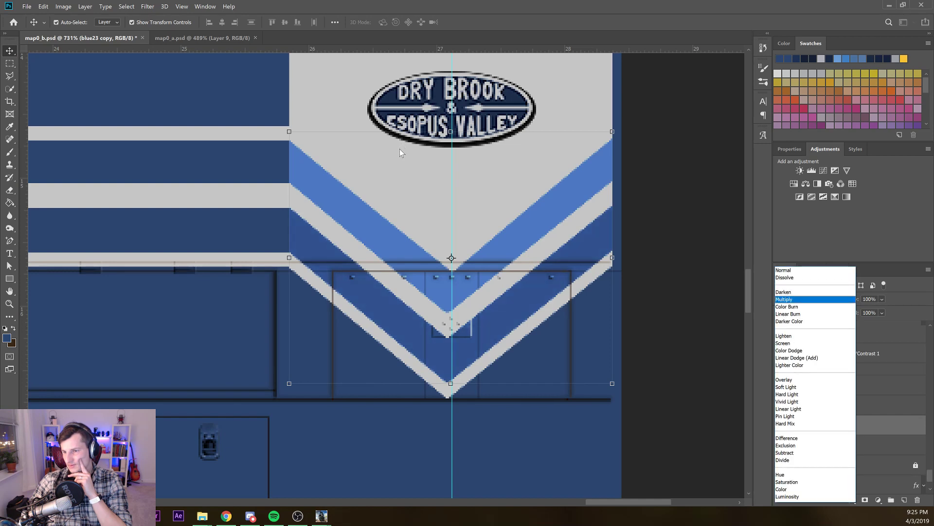
key(Down)
key(Down)
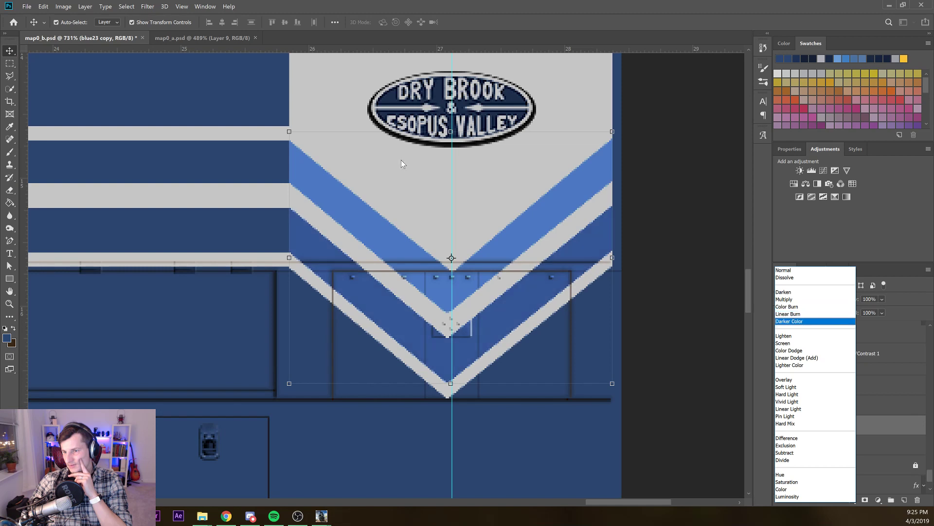
key(Down)
key(Down)
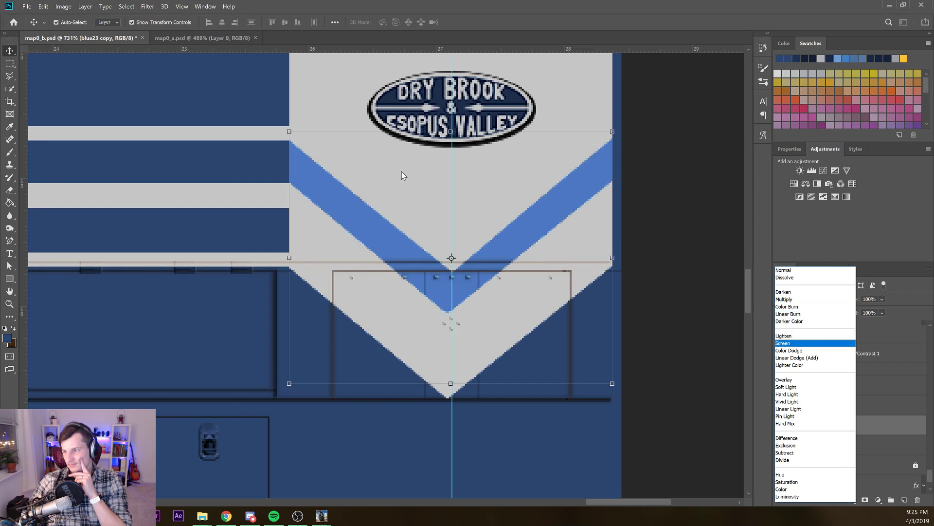
key(Down)
key(Down)
key(Down)
key(Down)
key(Down)
key(Down)
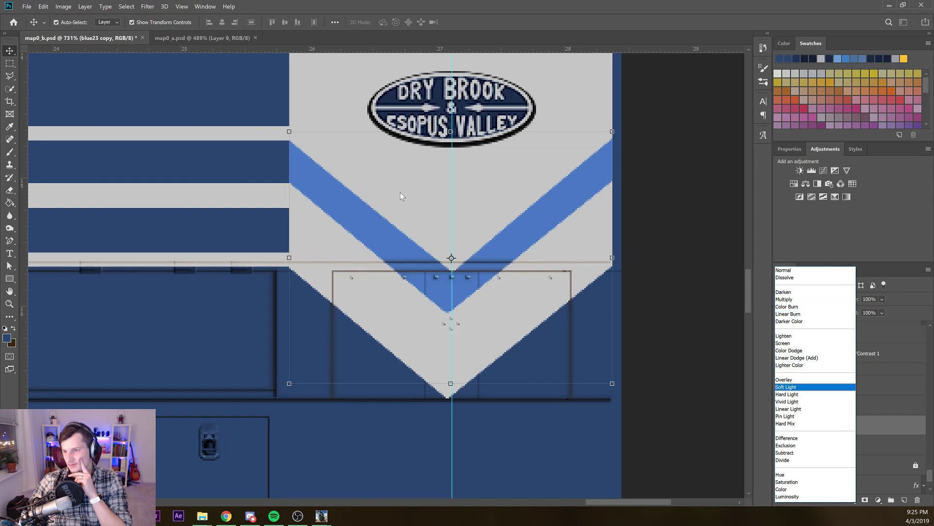
key(Down)
key(Up)
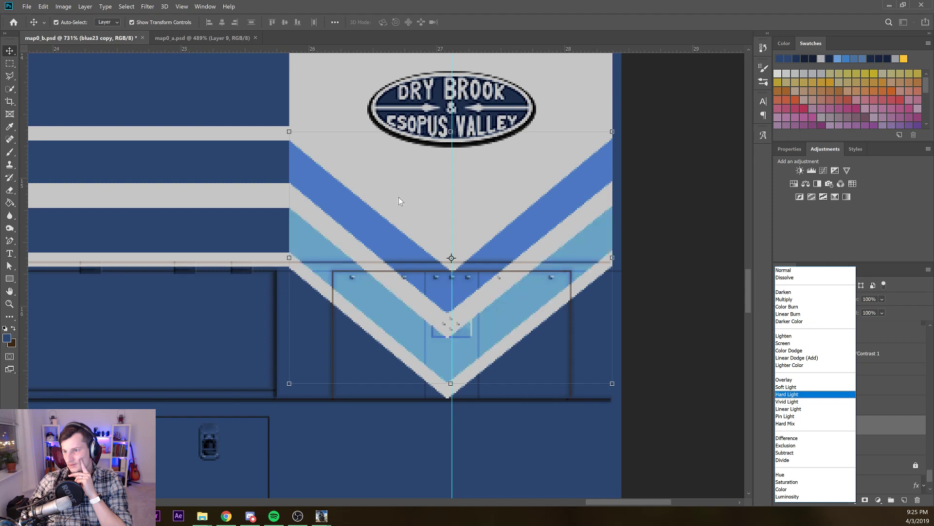
key(Up)
key(Down)
key(Down)
key(Down)
key(Down)
key(Down)
key(Down)
key(Down)
key(Down)
key(Down)
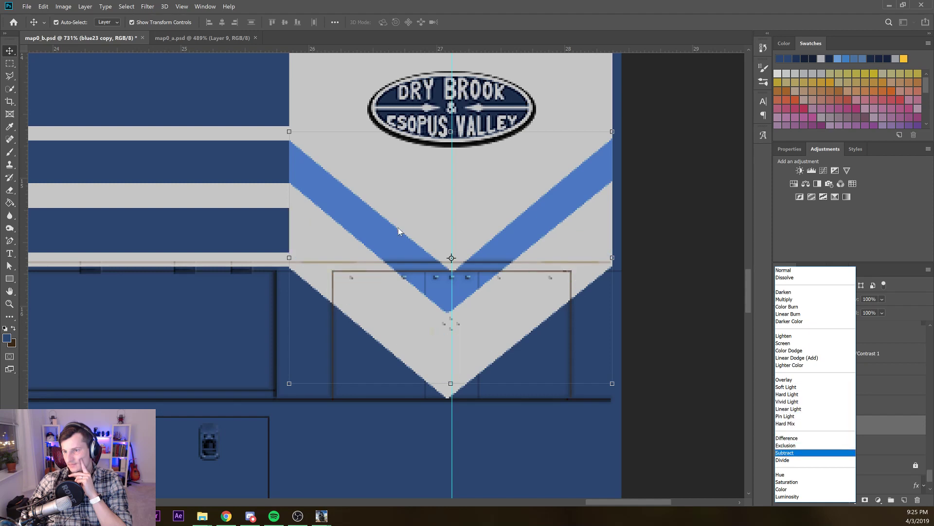
key(Down)
key(Down)
key(Down)
key(Down)
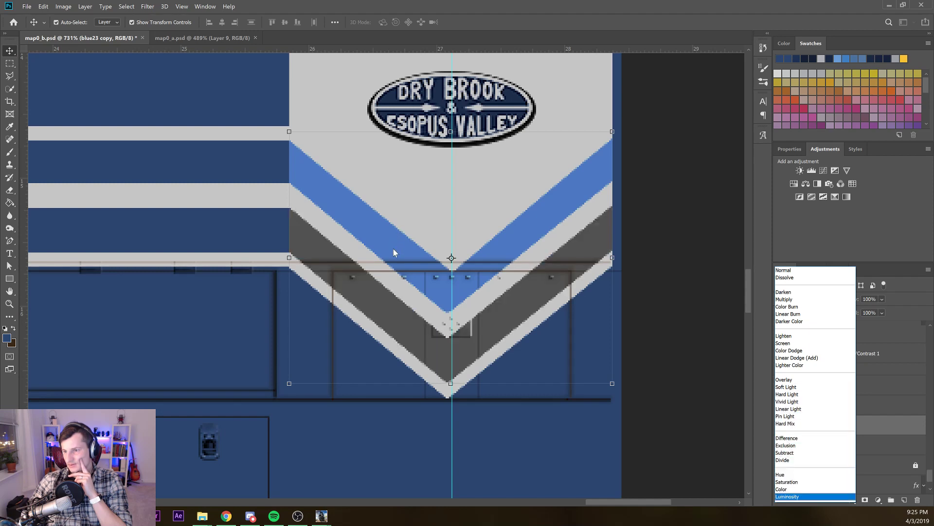
key(Up)
key(Up)
key(Up)
key(Up)
key(Up)
key(Up)
key(Up)
key(Up)
key(Up)
key(Up)
key(Up)
key(Up)
key(Up)
key(Up)
key(Up)
key(Up)
key(Up)
key(Up)
key(Up)
key(Up)
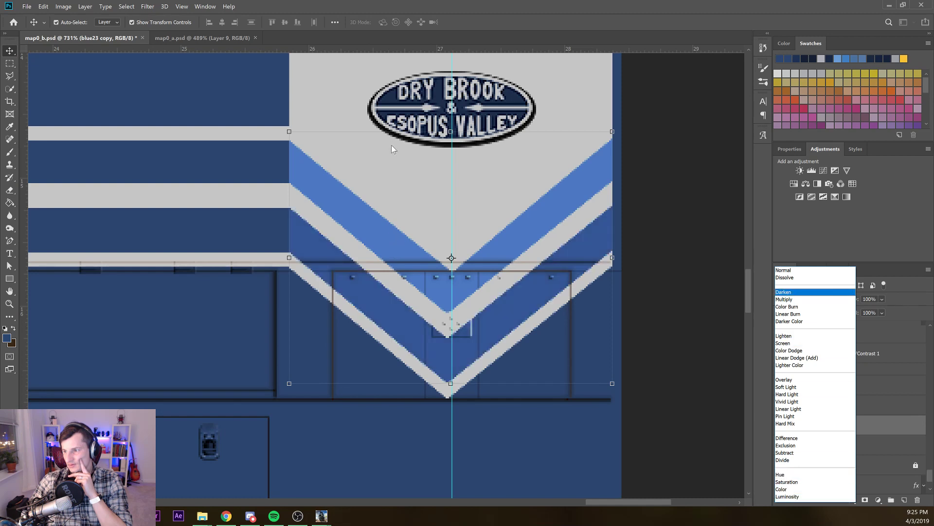
key(Return)
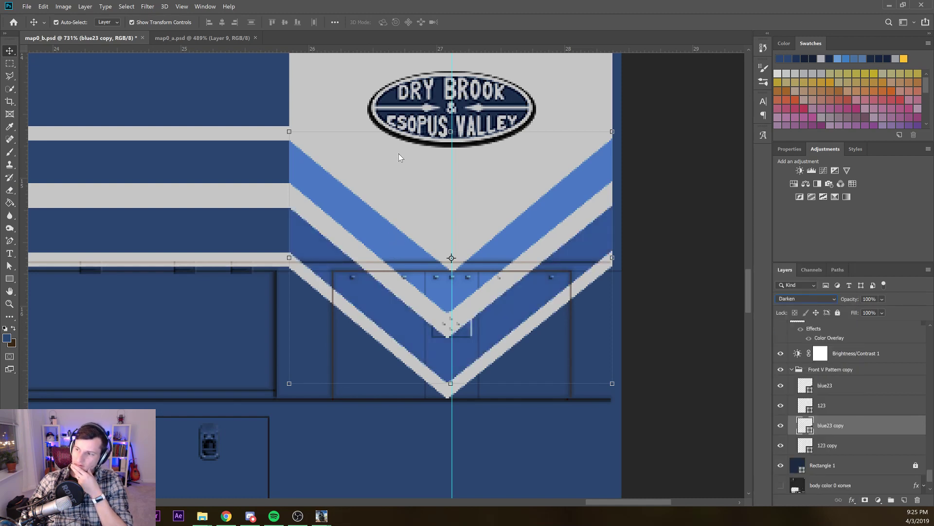
Compare Darken, Multiply and neighbouring blend modes on the blue23 layer and set it to Darken
click(413, 196)
key(Down)
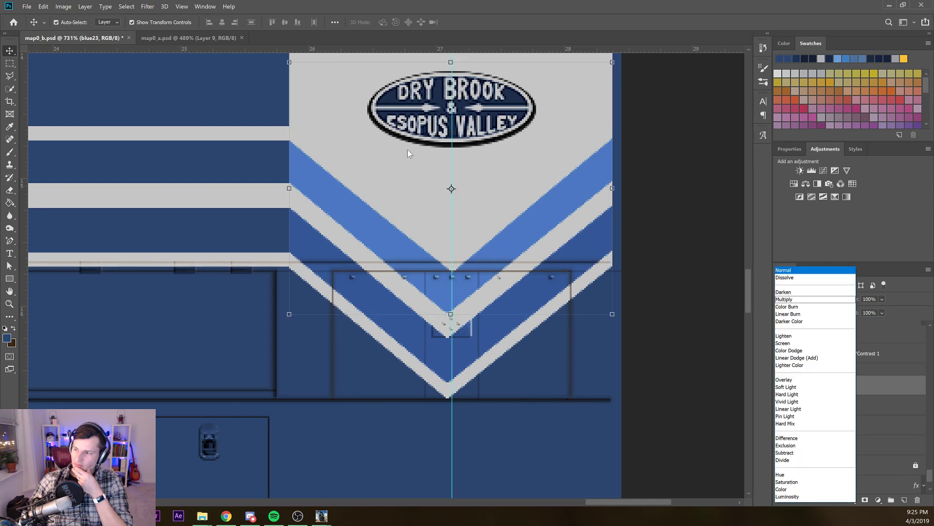
key(Down)
key(Down)
key(Down)
key(Up)
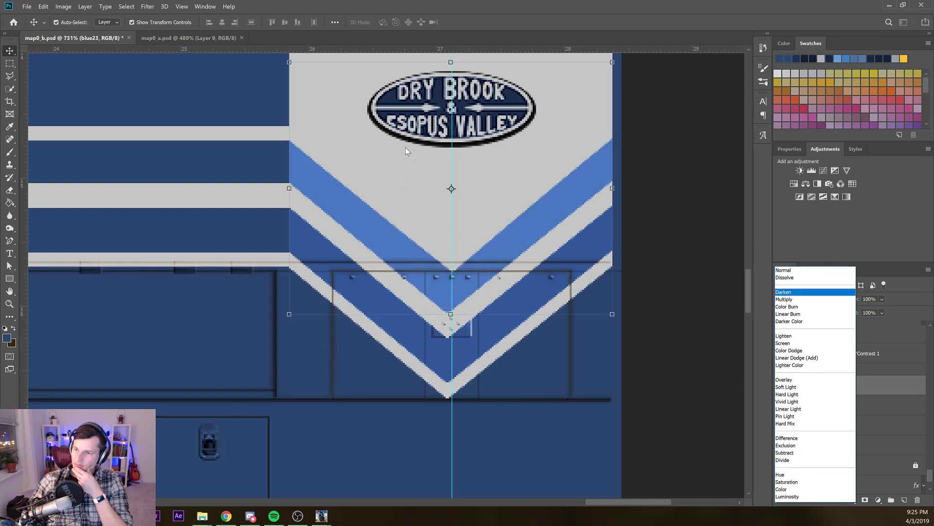
key(Down)
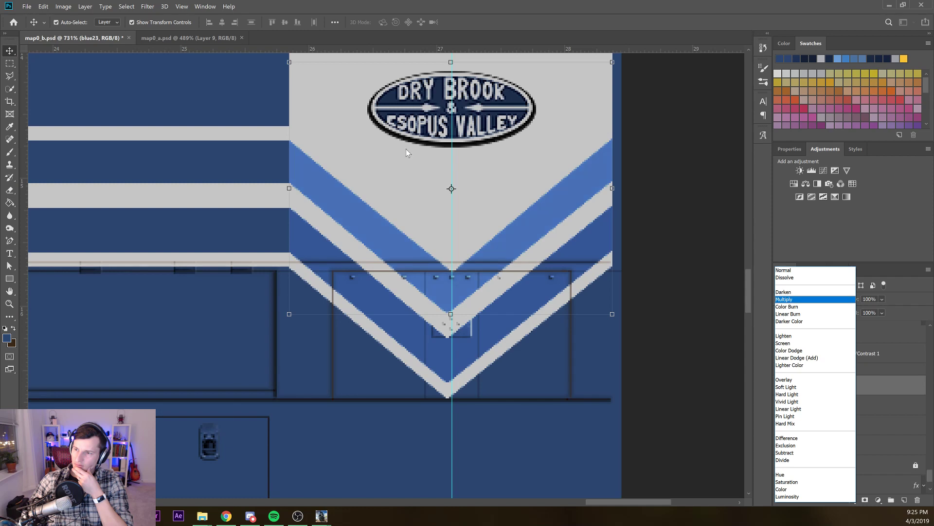
key(Down)
key(Up)
key(Up)
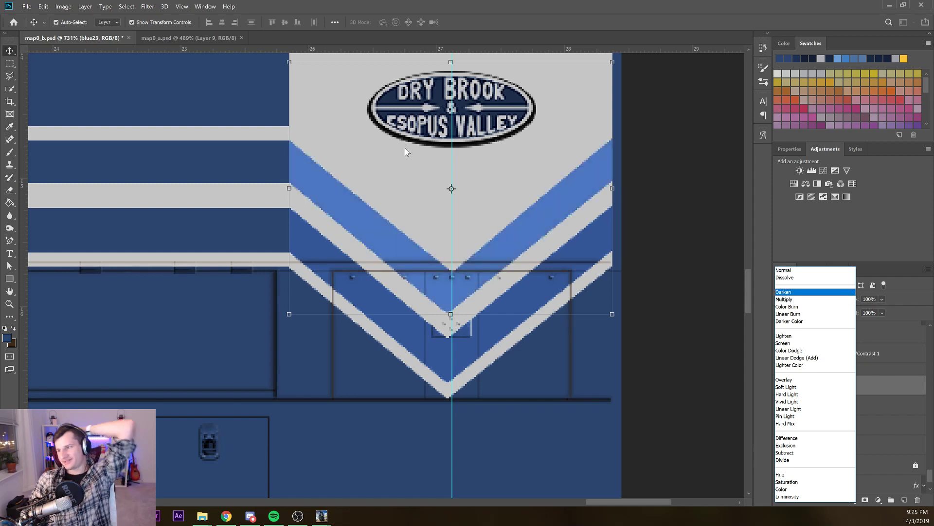
key(Return)
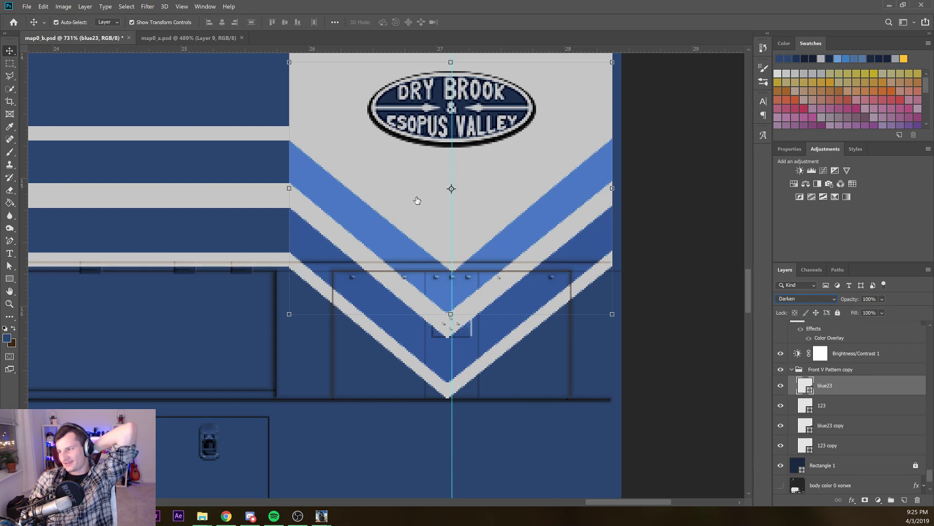
Check the blend modes of the blue23 copy and blue23 layers, leaving no layer selected
key(alt+bracketleft)
key(alt+bracketleft)
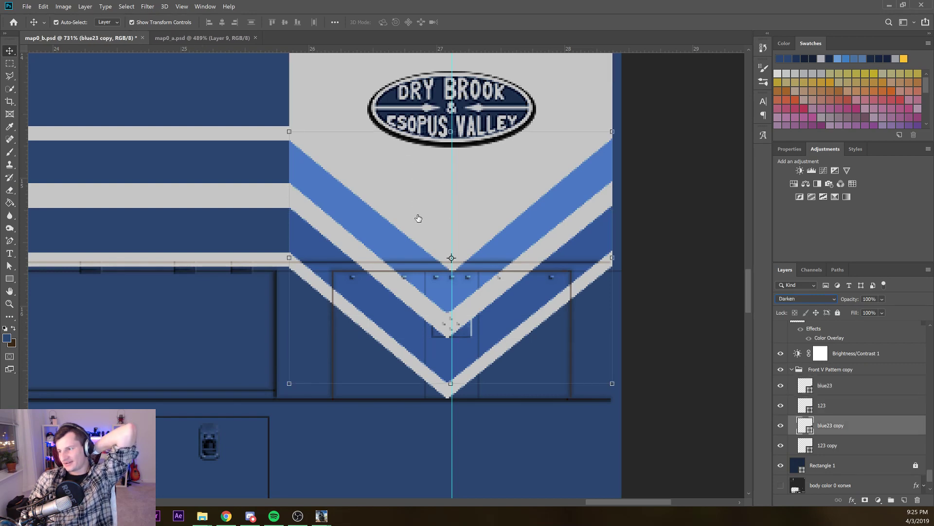
click(831, 386)
click(727, 386)
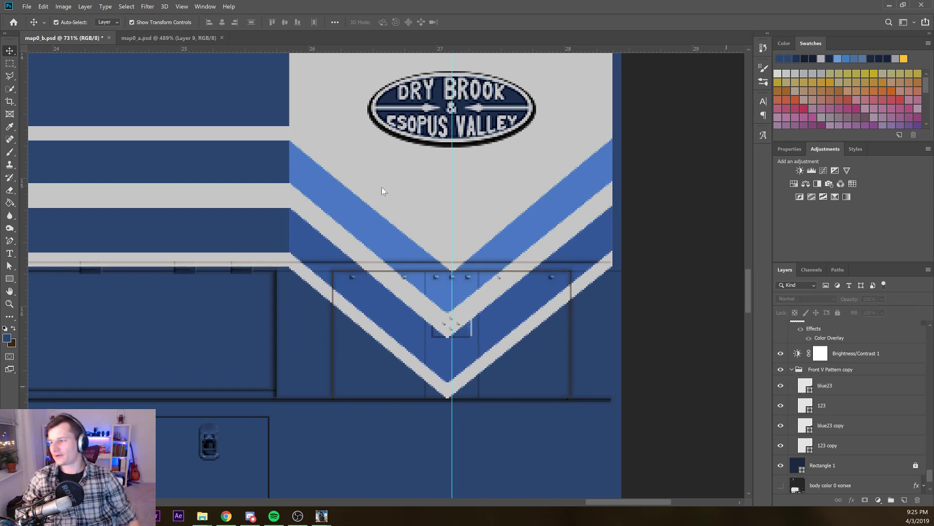
Try shifting the blue23 and blue23 copy layers together slightly, leaving out the 123 layer, and undo the move
click(423, 195)
shift+click(321, 199)
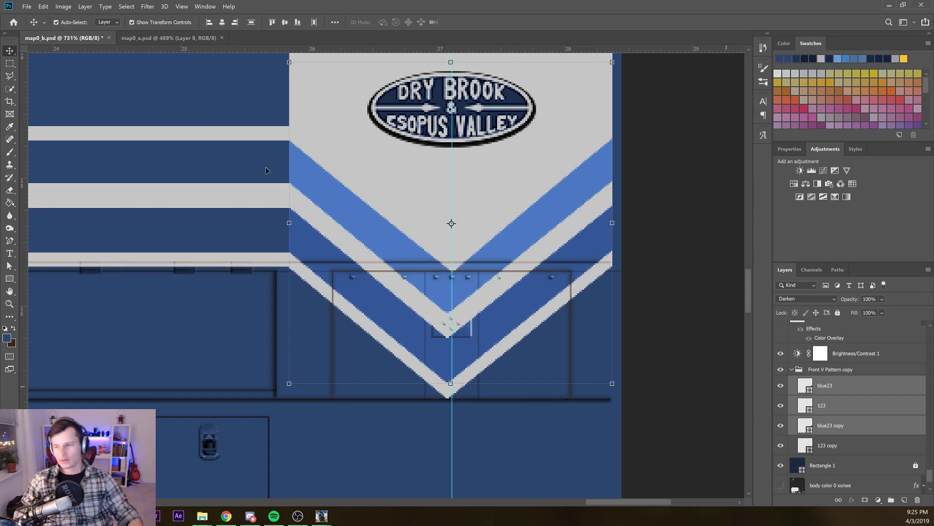
scroll(174, 107, down, 5)
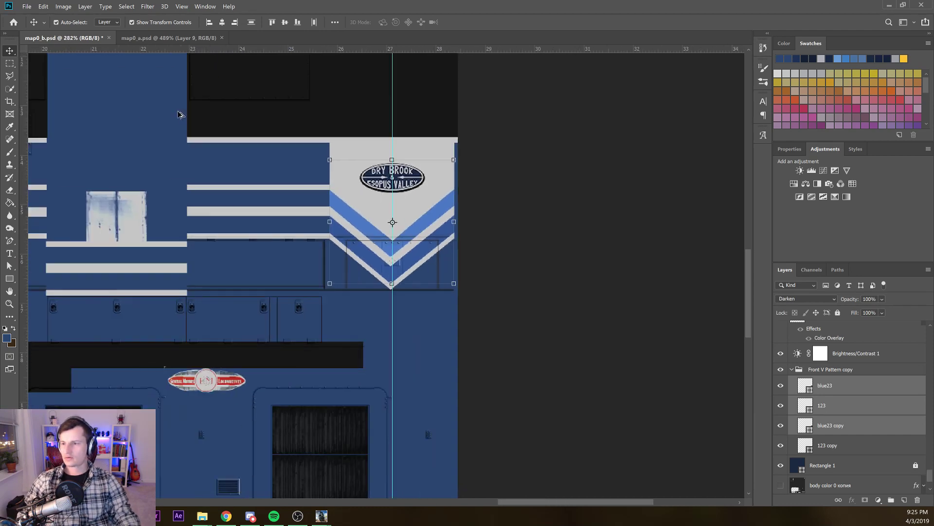
drag(178, 114, 141, 135)
key(ctrl+z)
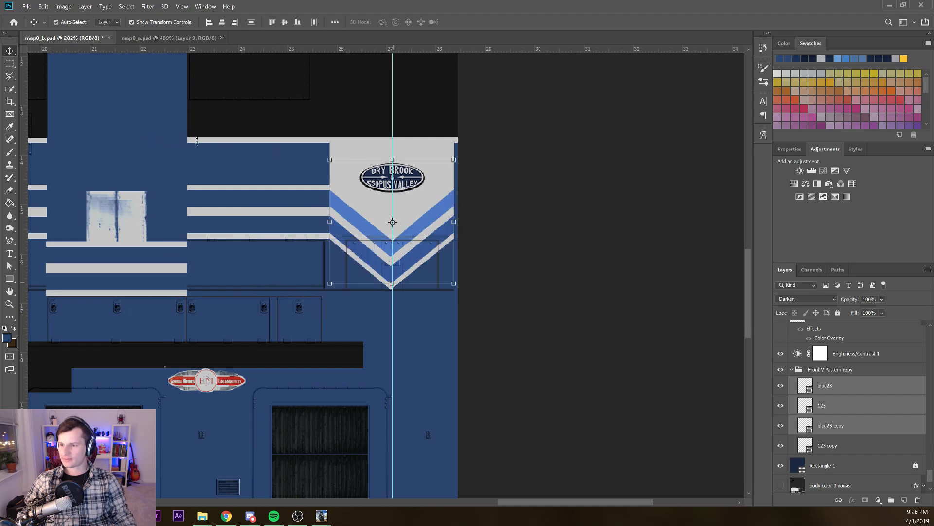
scroll(168, 132, down, 3)
scroll(174, 122, up, 6)
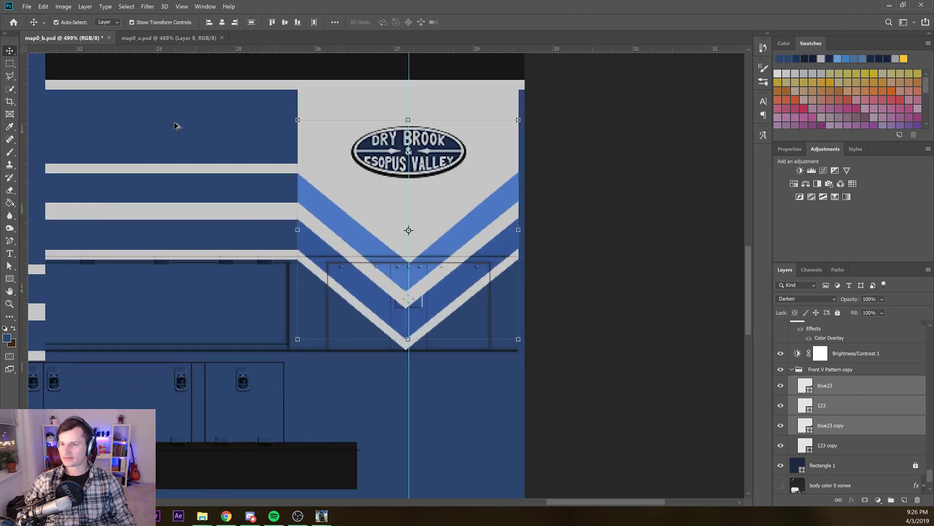
scroll(176, 126, up, 3)
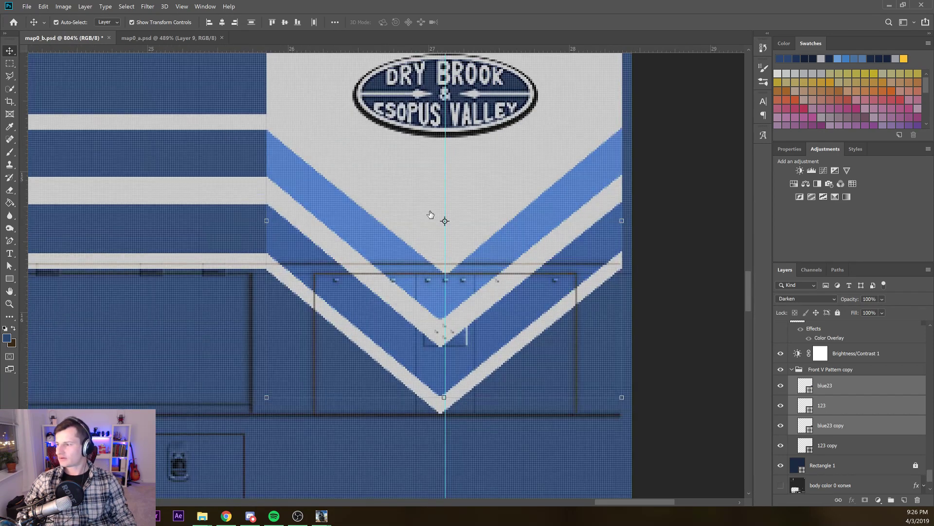
ctrl+click(833, 405)
mouse_move(221, 188)
mouse_down()
mouse_move(113, 179)
mouse_move(92, 187)
mouse_move(109, 203)
mouse_move(138, 198)
mouse_move(130, 215)
mouse_move(88, 219)
mouse_move(213, 223)
mouse_move(273, 272)
mouse_move(152, 224)
mouse_move(99, 238)
mouse_move(172, 224)
mouse_move(156, 224)
mouse_move(211, 199)
mouse_move(218, 176)
mouse_up()
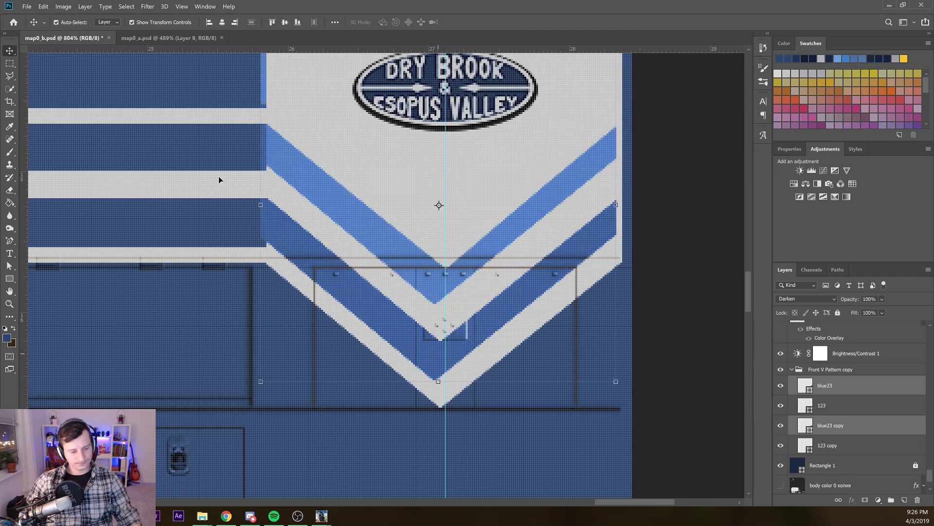
scroll(217, 170, down, 3)
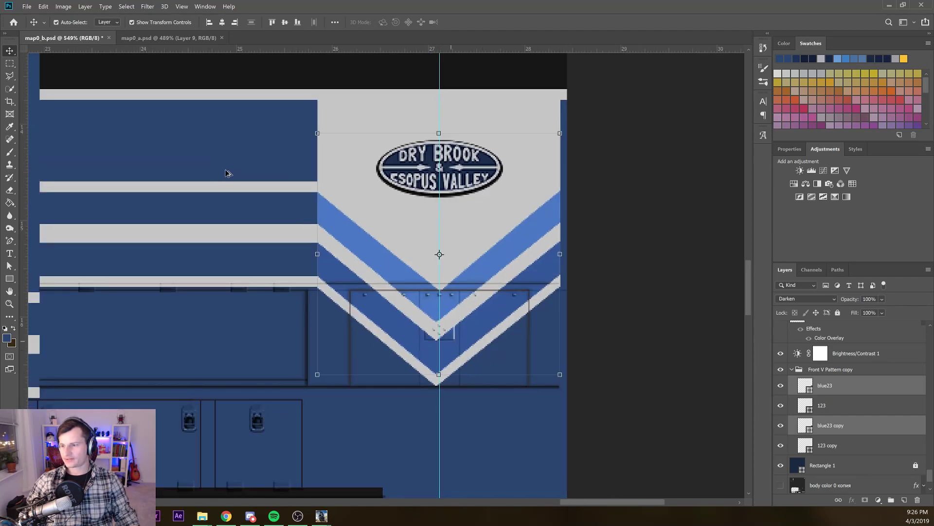
click(312, 163)
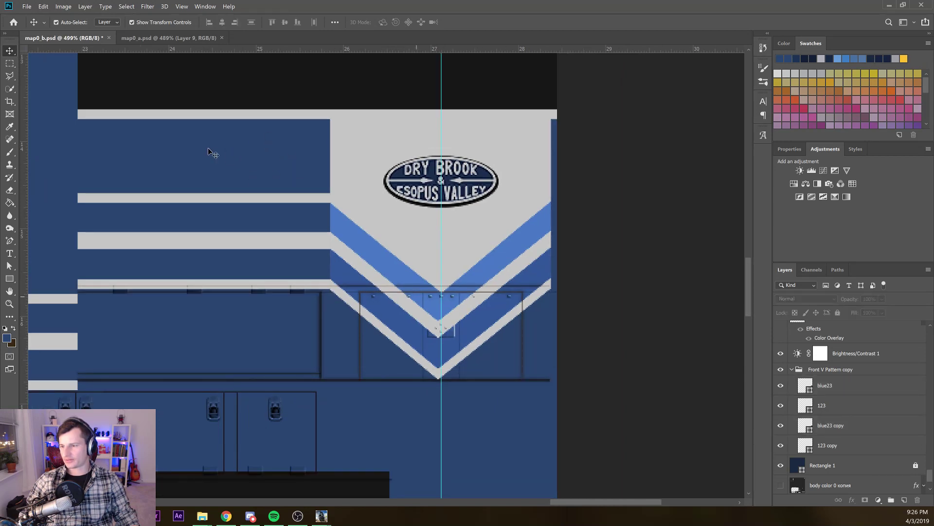
Toggle the visibility of the 123 layer to compare the V stripes with and without it, leaving it visible
scroll(220, 154, up, 2)
scroll(220, 153, up, 1)
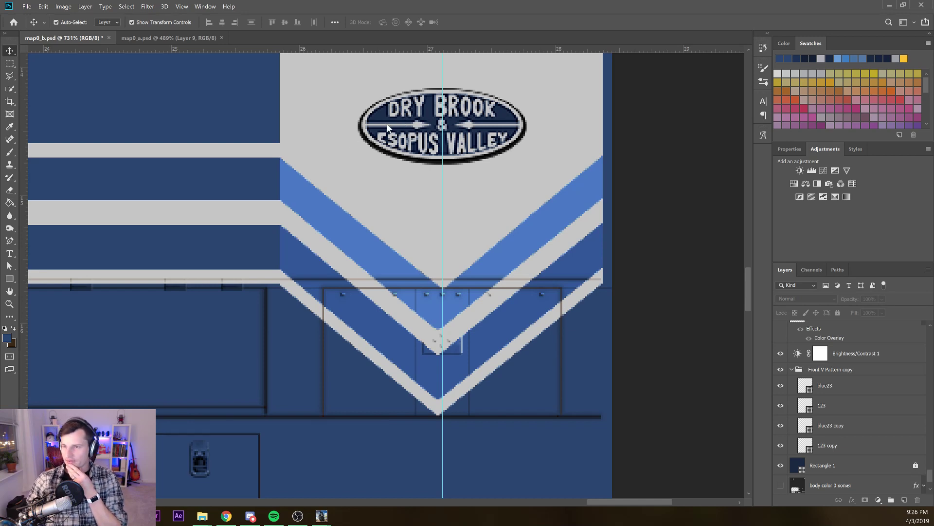
click(406, 206)
key(ctrl+comma)
key(ctrl+comma)
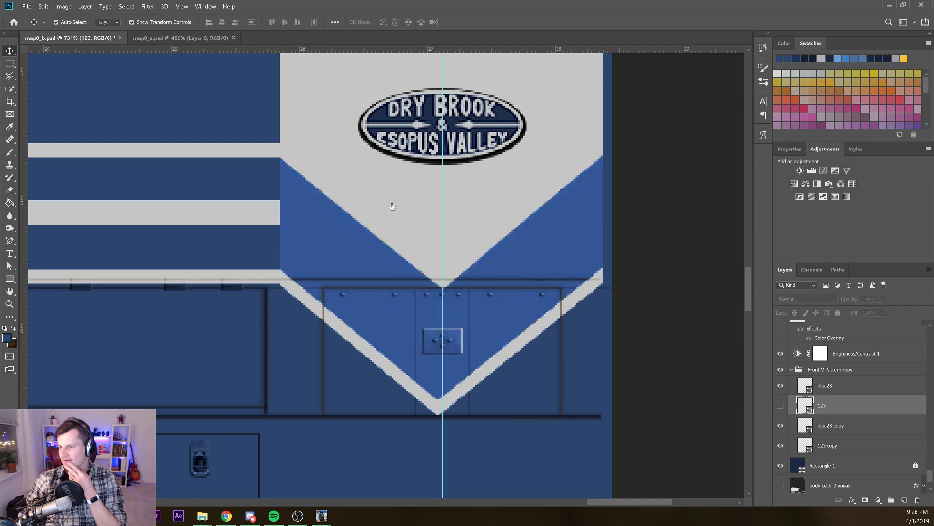
key(ctrl+comma)
key(ctrl+comma)
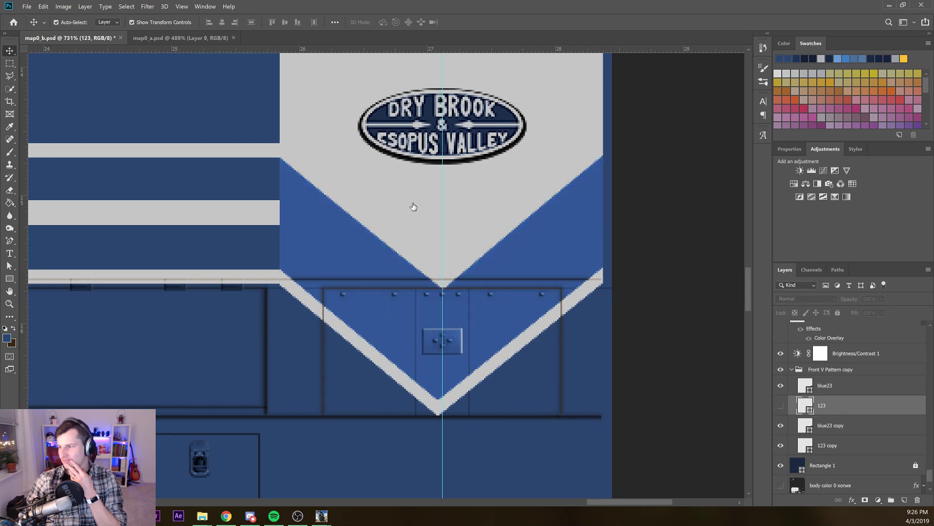
key(ctrl+comma)
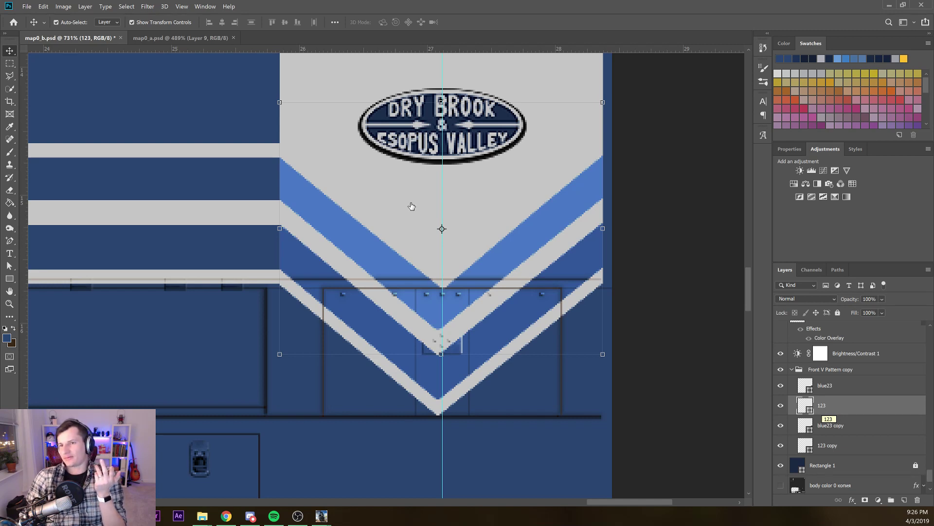
Compare the shape fill colors and blend modes of the 123, blue23 and blue23 copy layers using the Rectangle tool
key(alt+bracketright)
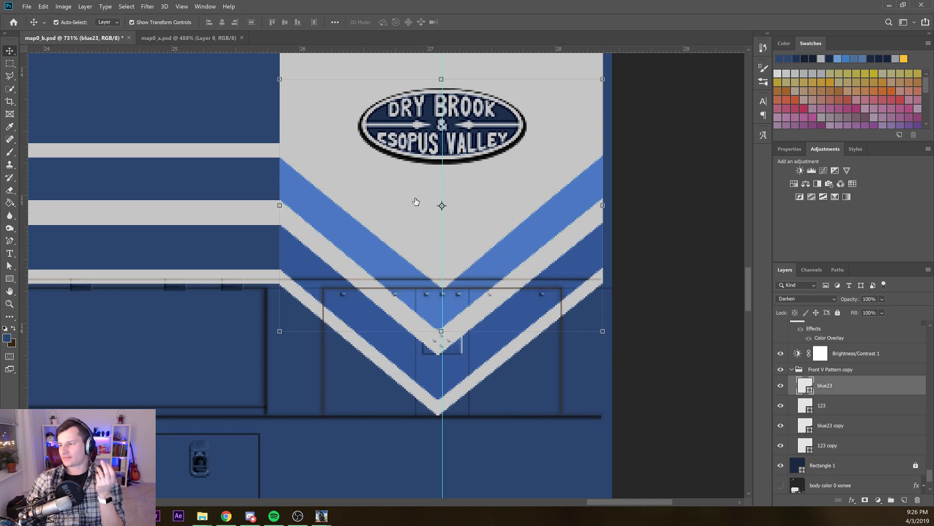
key(alt+bracketleft)
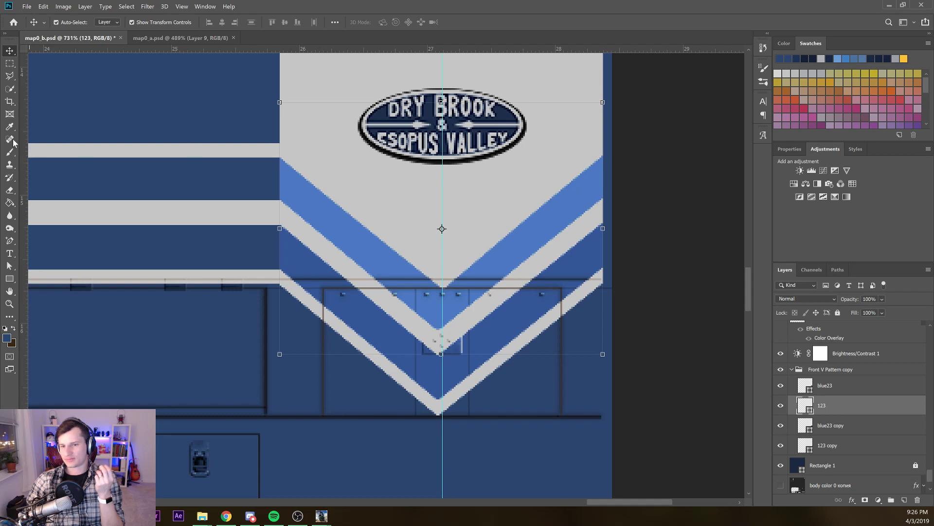
click(9, 278)
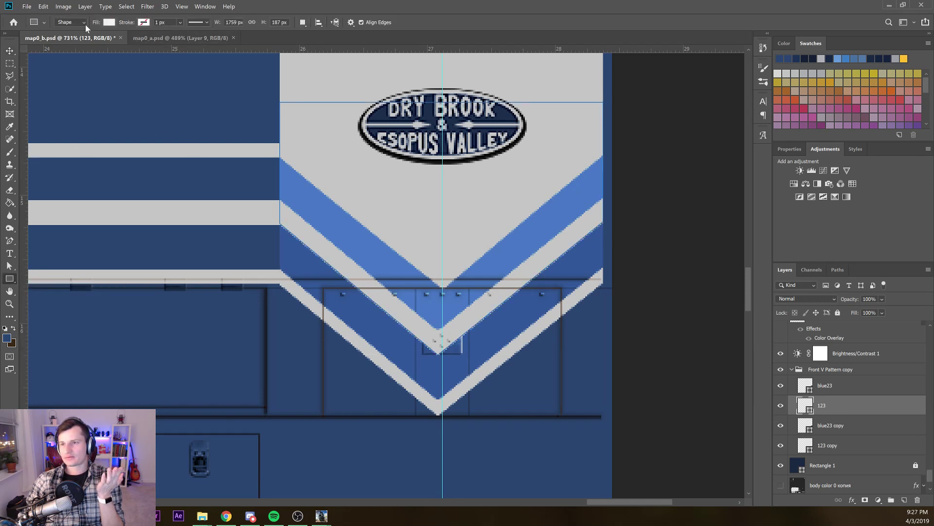
key(alt+bracketright)
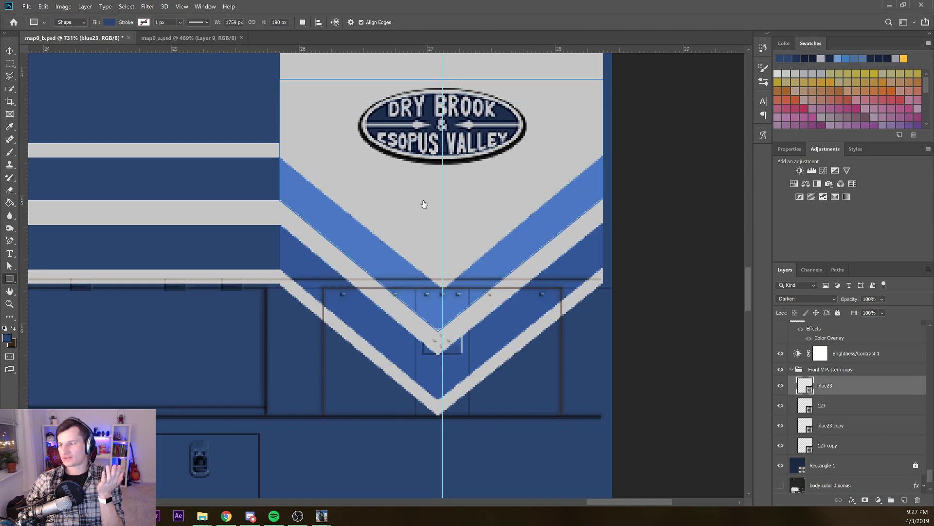
key(alt+bracketleft)
key(alt+bracketleft)
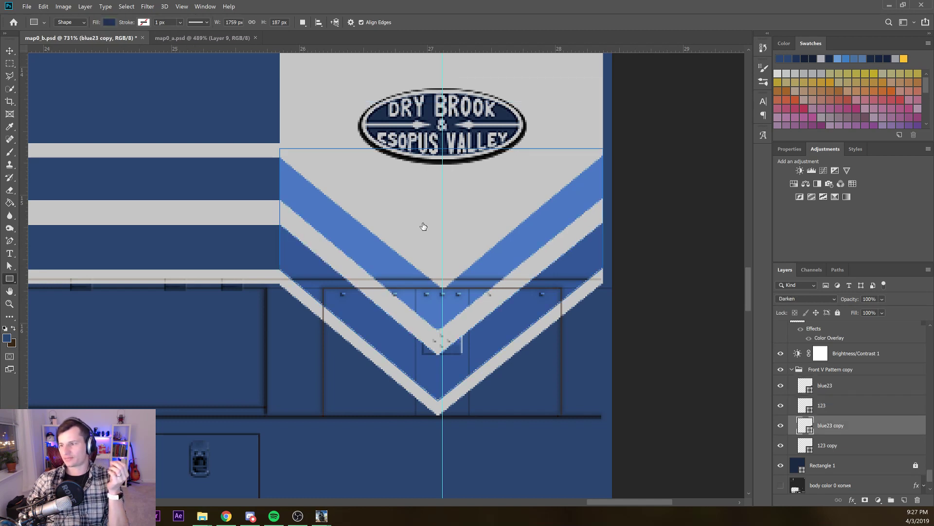
Try different blend modes on the Front V Pattern copy group and set it to Pin Light
key(alt+bracketleft)
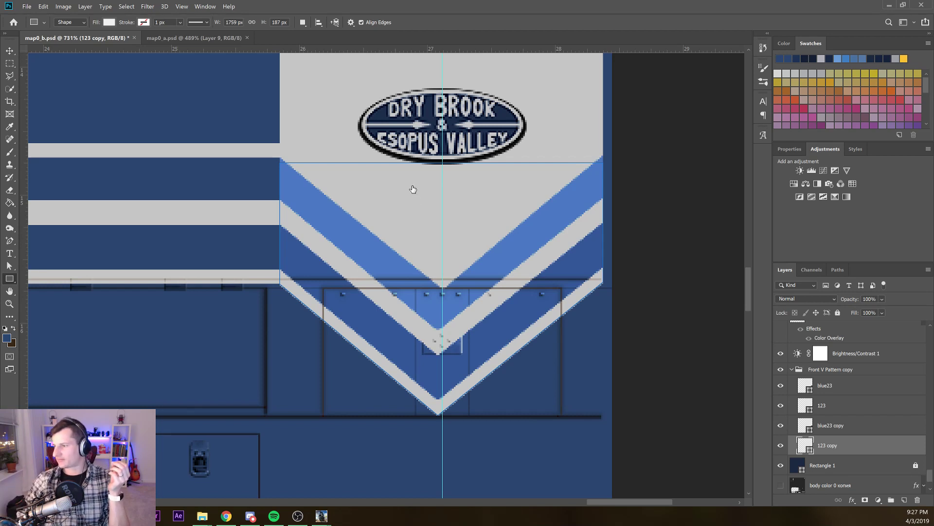
click(826, 370)
click(813, 299)
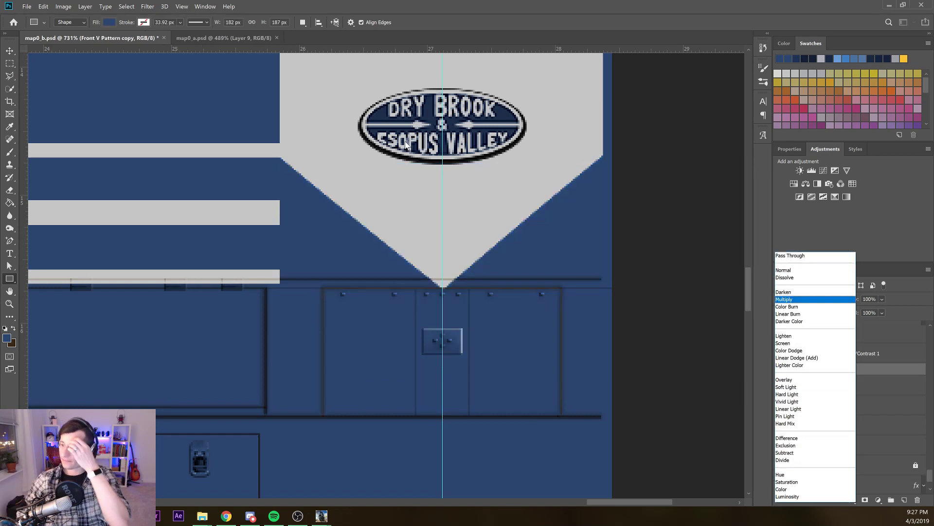
key(Down)
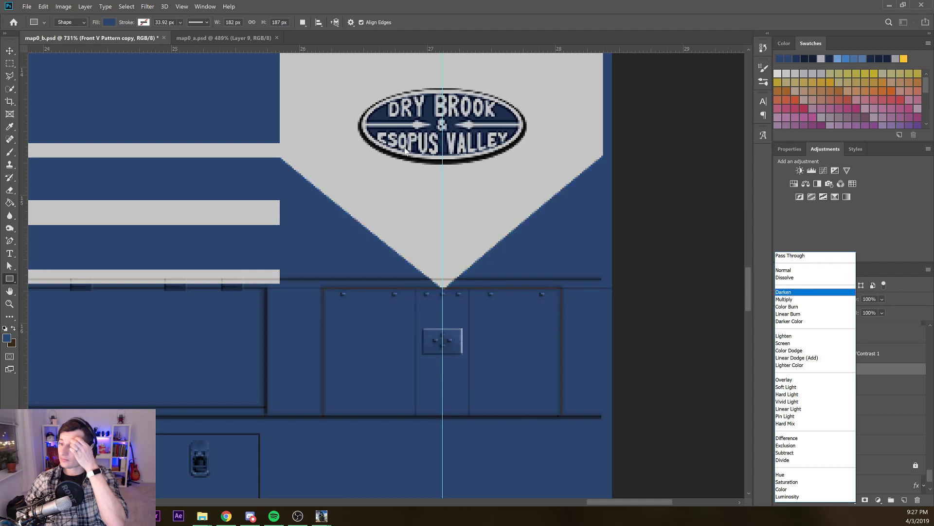
key(Down)
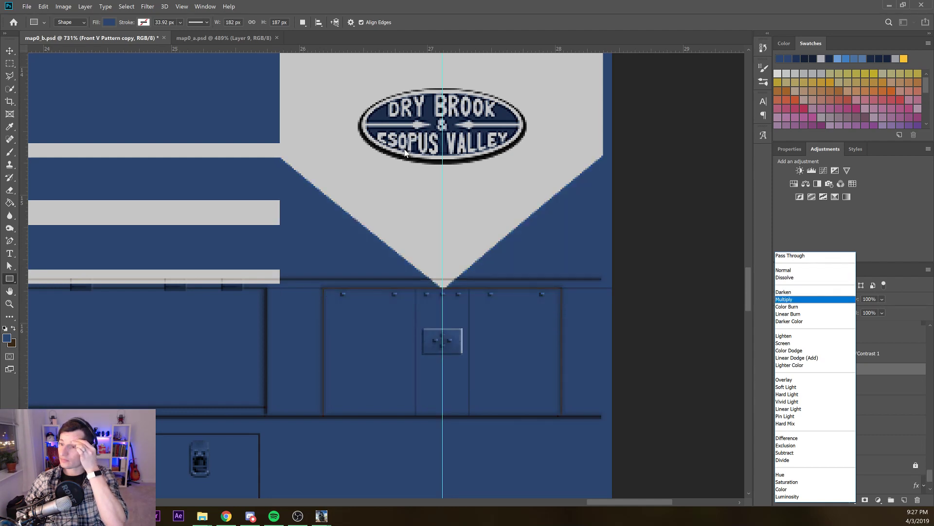
key(Up)
key(Up)
key(Up)
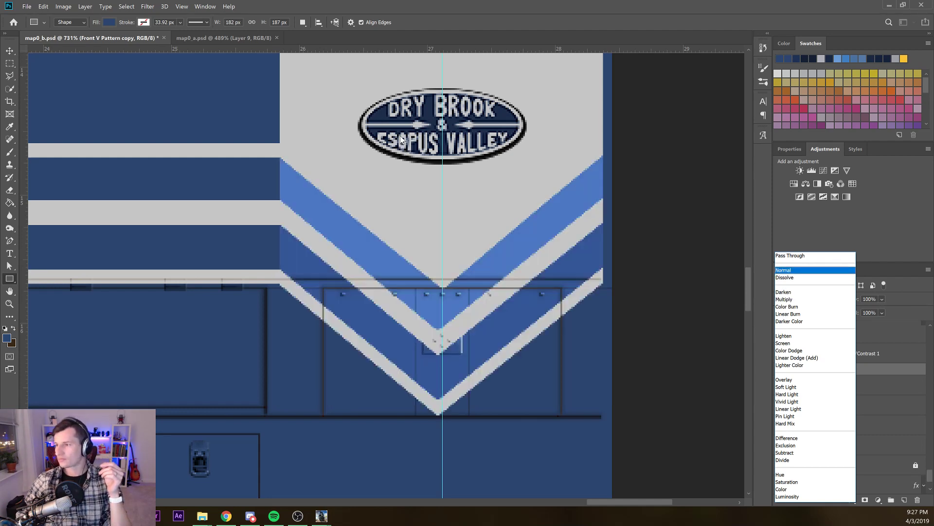
key(Up)
key(Down)
key(Down)
key(Down)
key(Down)
key(Down)
key(Down)
key(Down)
key(Down)
key(Down)
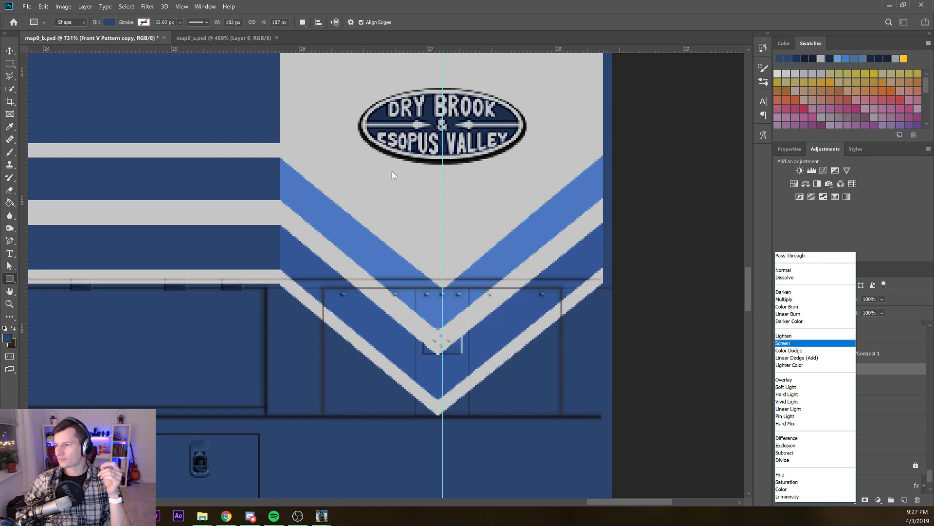
key(Down)
key(Down)
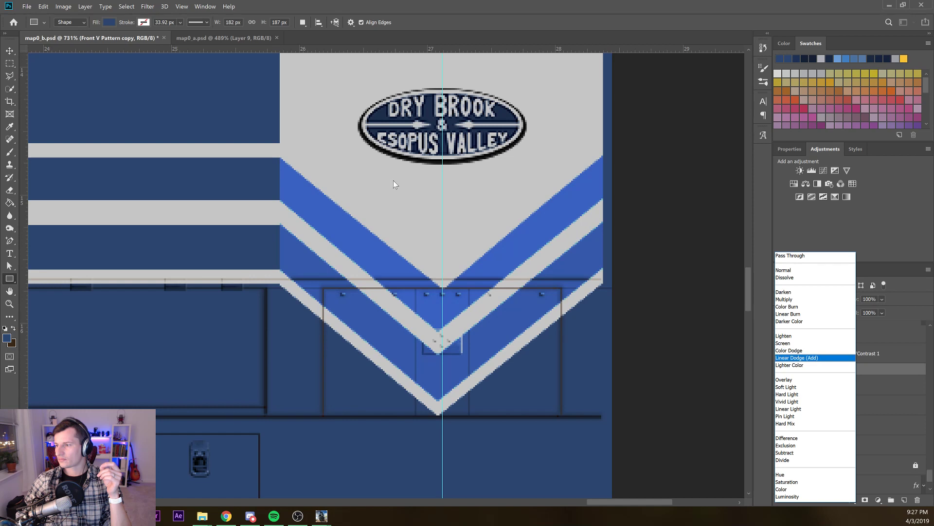
key(Down)
key(Down)
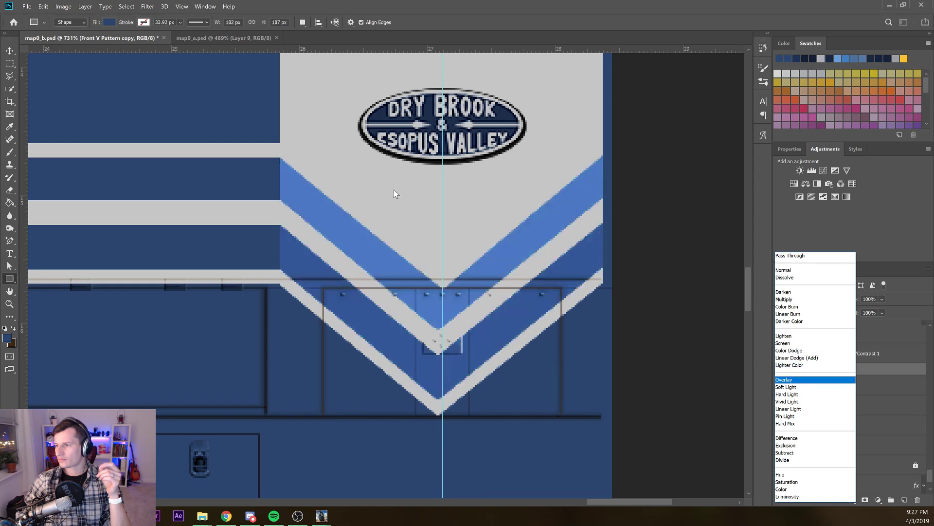
key(Down)
key(Down)
key(Down)
key(Down)
key(Down)
key(Down)
key(Down)
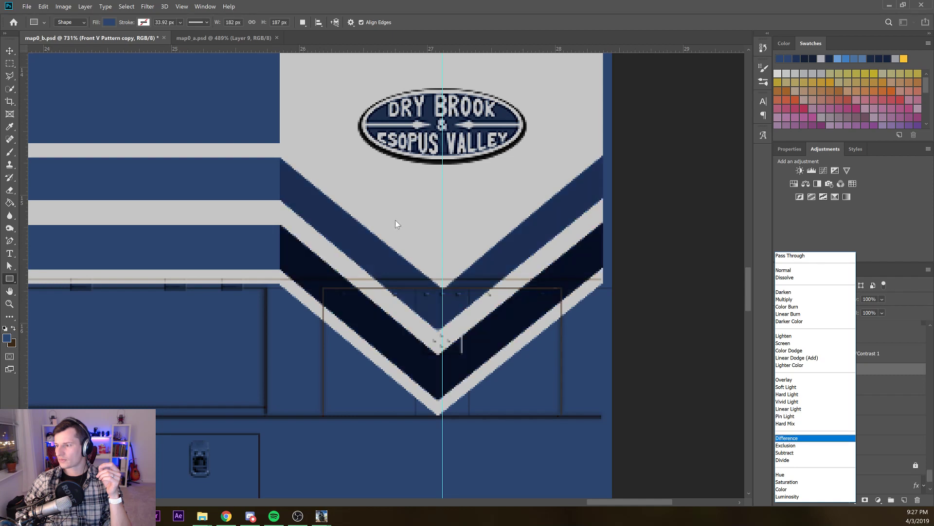
key(Up)
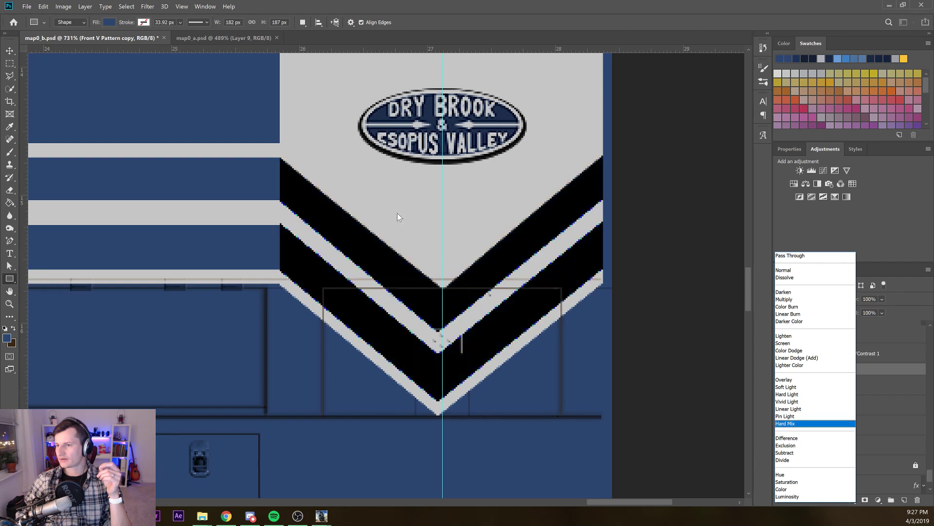
key(Up)
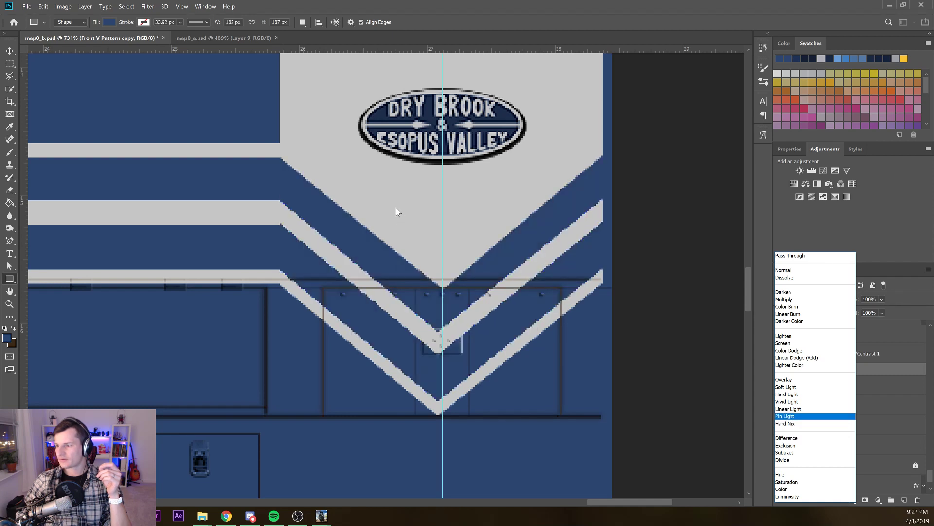
key(Return)
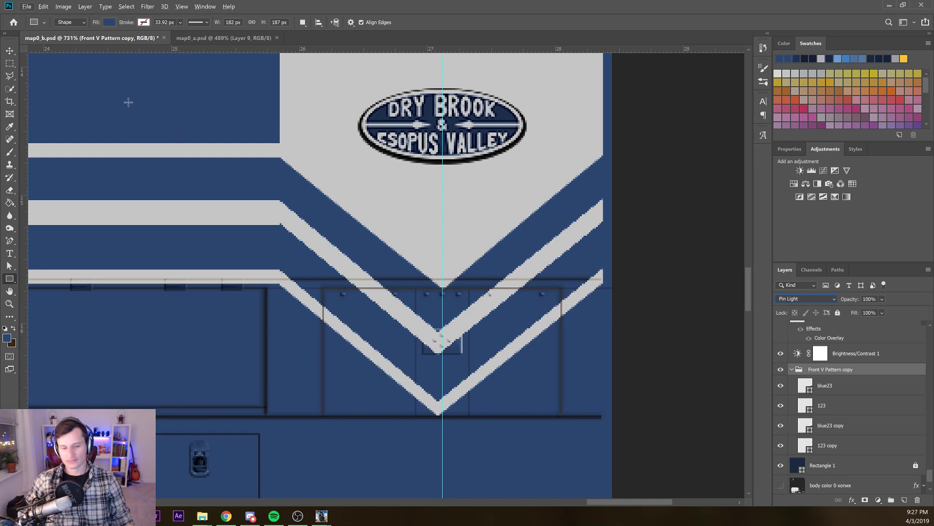
Inspect the V stripe edges up close and their color match with the adjoining side stripes
key(alt+v)
key(e)
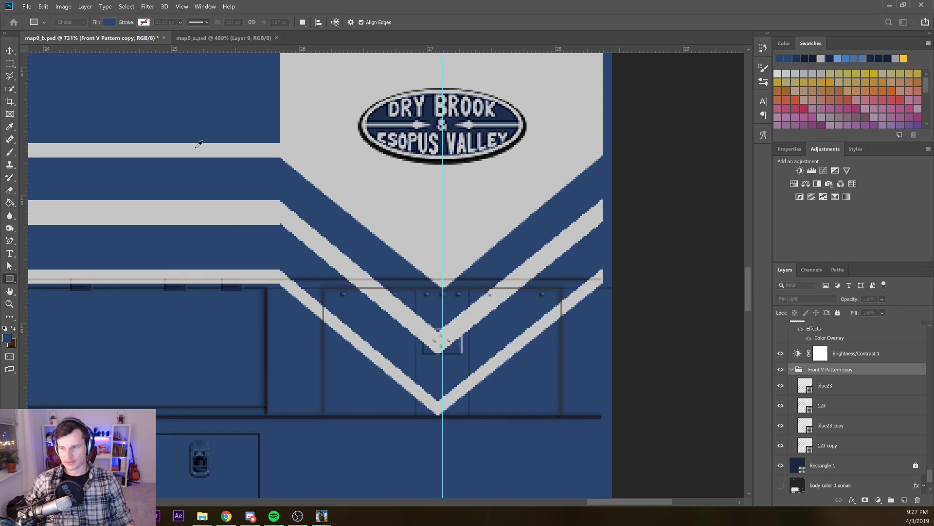
key(Return)
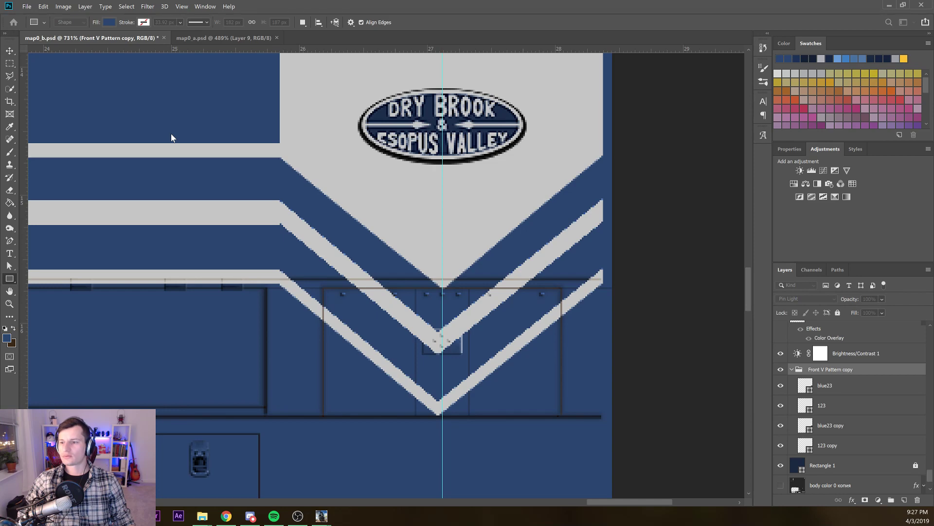
scroll(185, 140, up, 15)
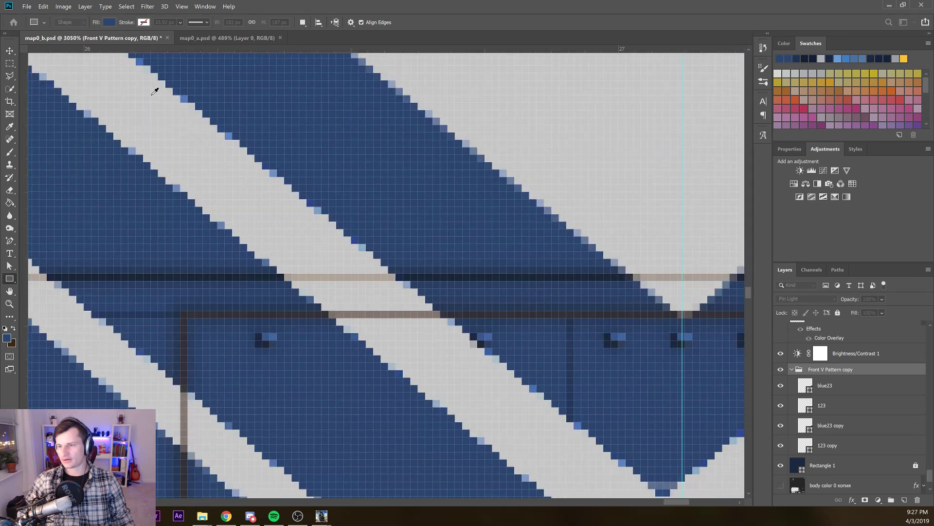
scroll(254, 167, down, 10)
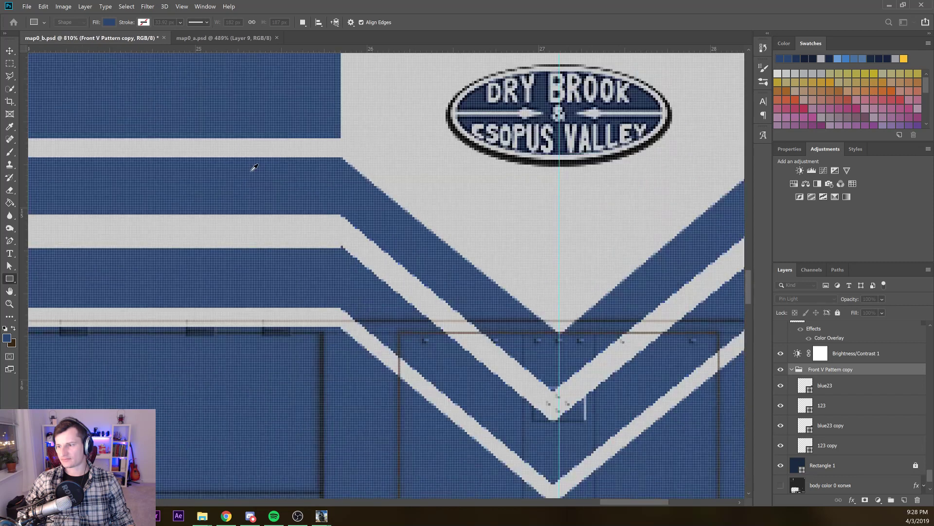
scroll(254, 166, down, 1)
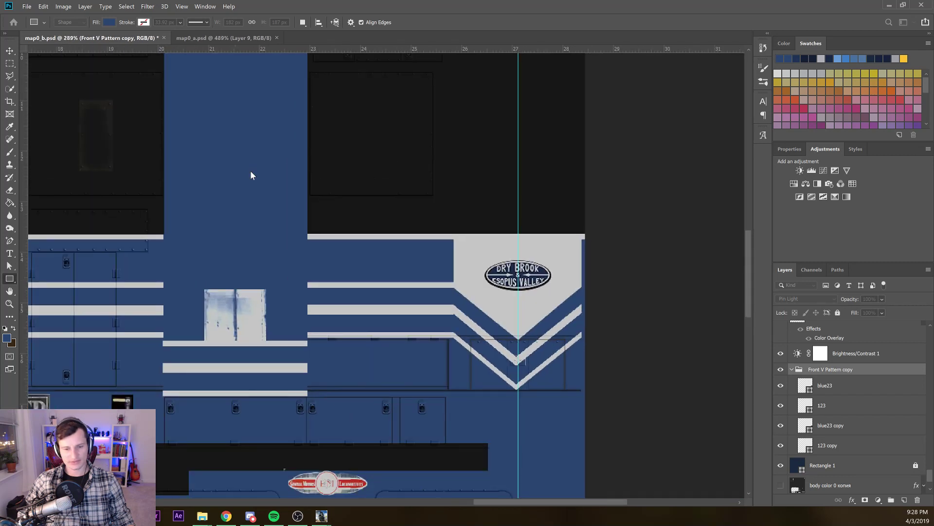
scroll(258, 175, up, 2)
scroll(262, 173, down, 1)
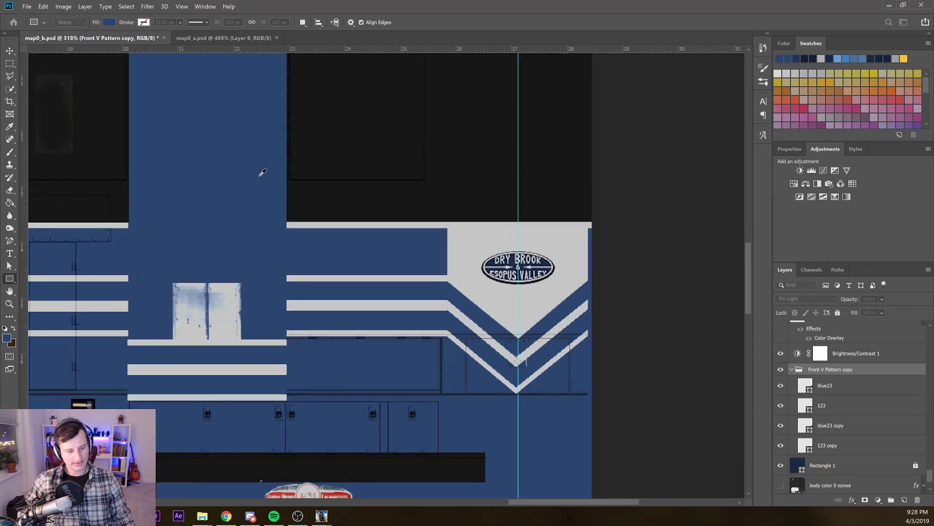
scroll(260, 175, down, 1)
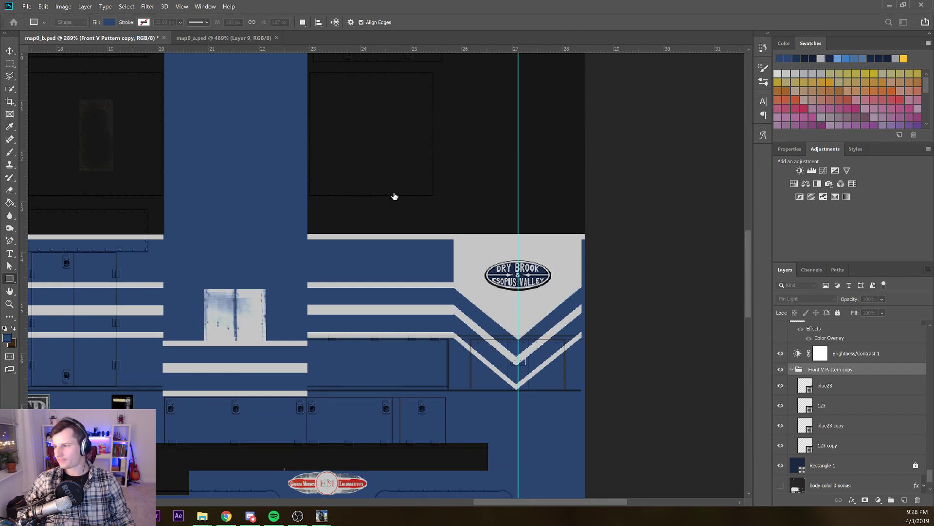
Look through the layer stack from the Shutters layer down to the Background layer and back to the Front V Pattern copy group
scroll(407, 207, up, 15)
scroll(408, 208, up, 15)
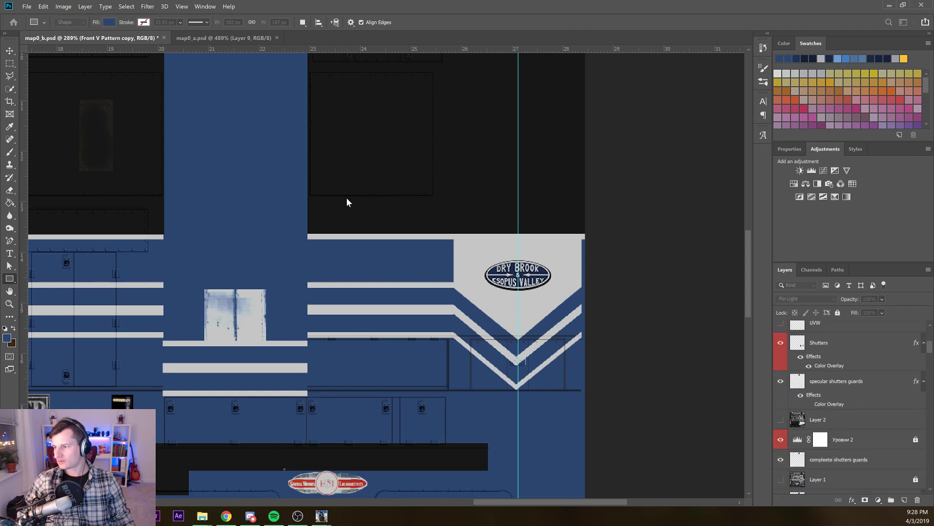
scroll(374, 175, down, 5)
scroll(375, 146, up, 4)
scroll(373, 132, up, 1)
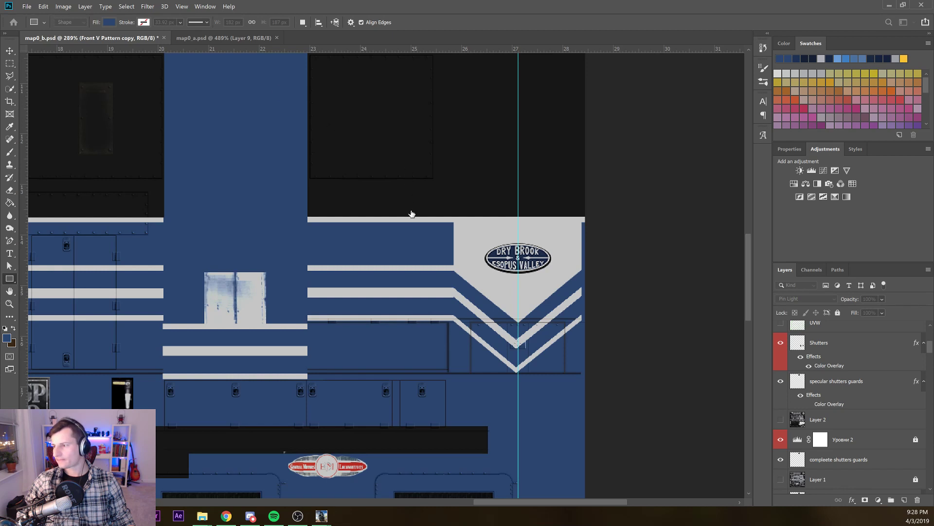
scroll(824, 428, down, 20)
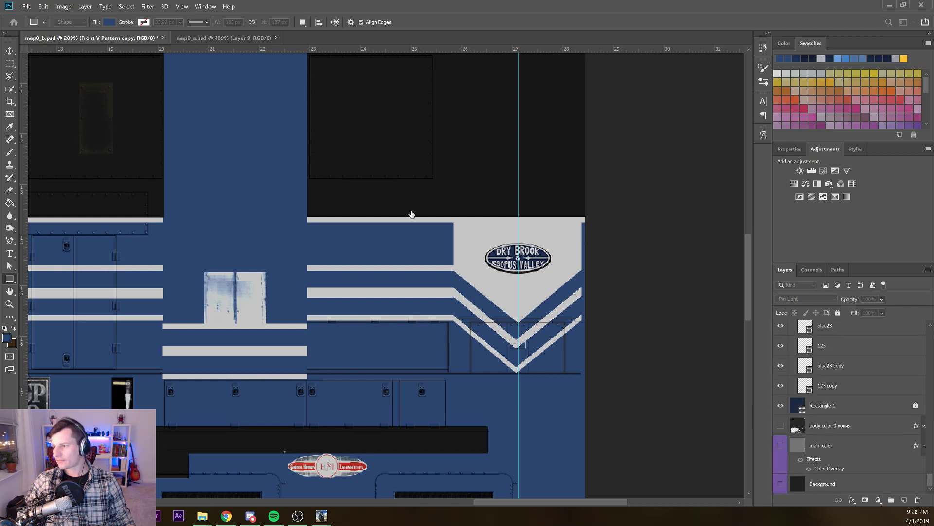
scroll(849, 408, up, 4)
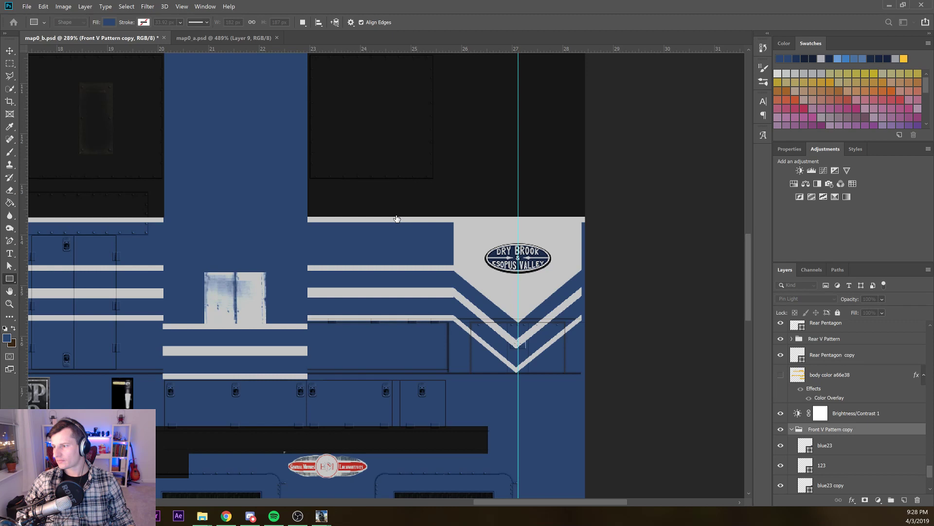
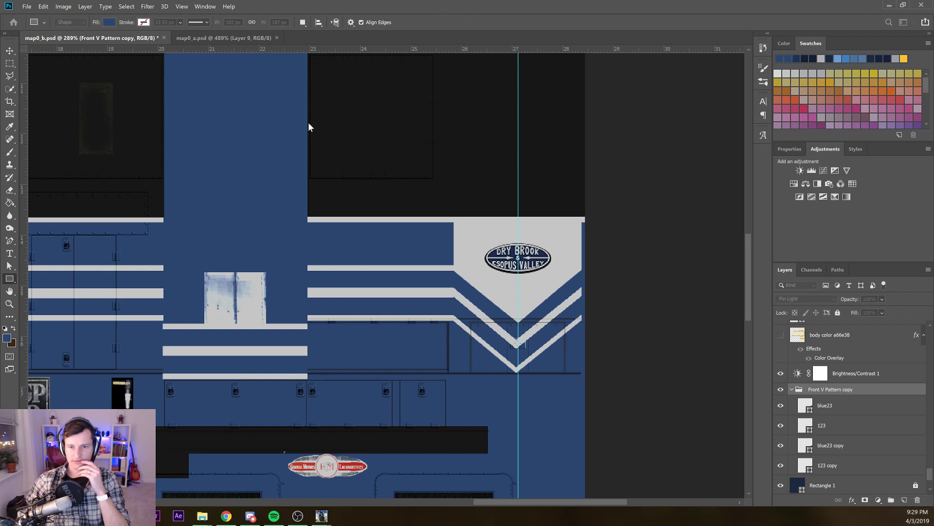
click(20, 7)
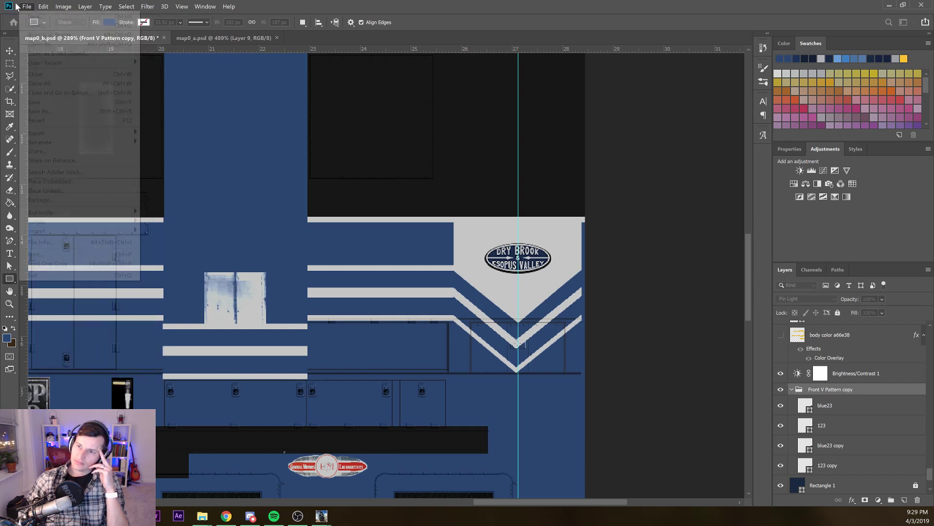
click(26, 7)
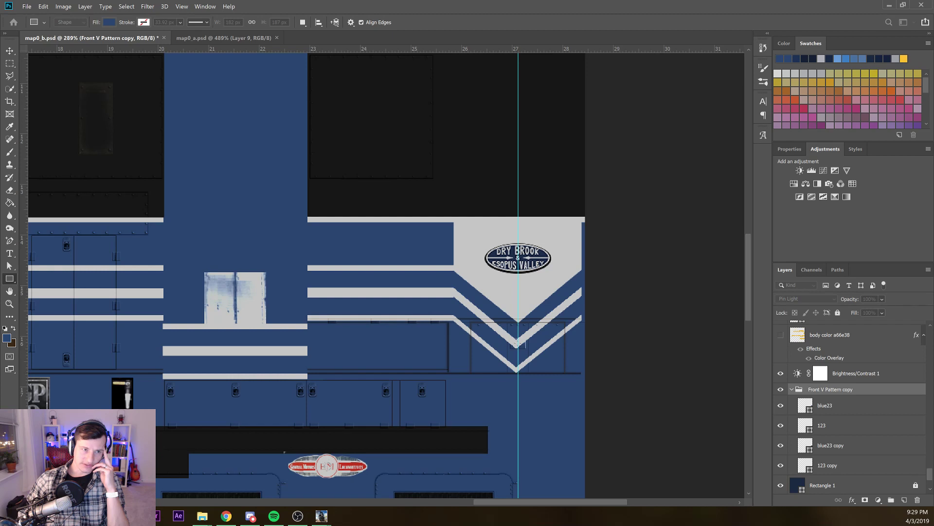
click(159, 81)
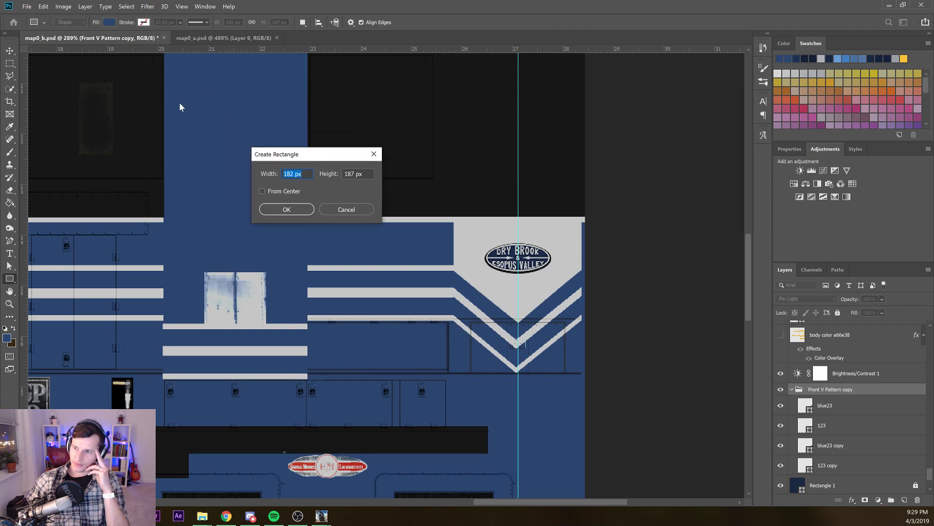
key(Escape)
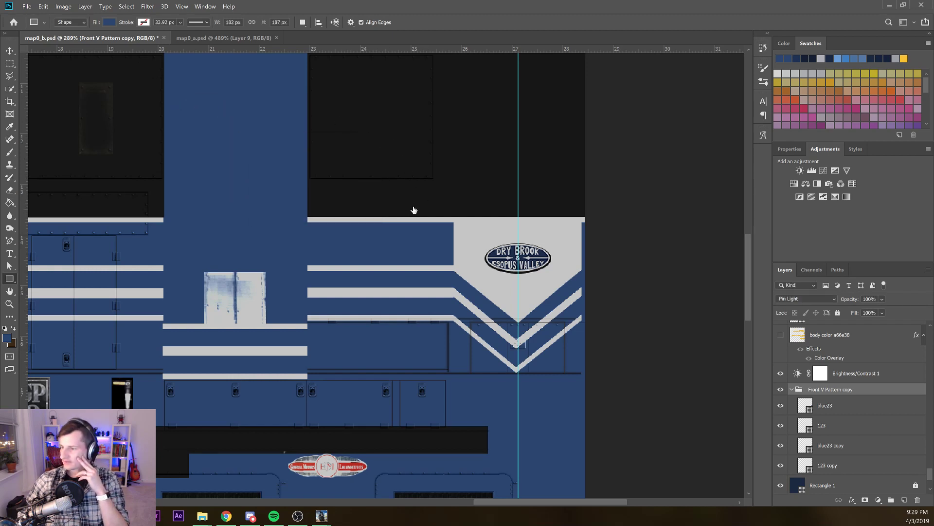
Compare the Layer 2 and Layer 1 shading, leaving only Layer 1 visible, and check the shaded livery on both V ends and the side lettering
scroll(847, 425, up, 12)
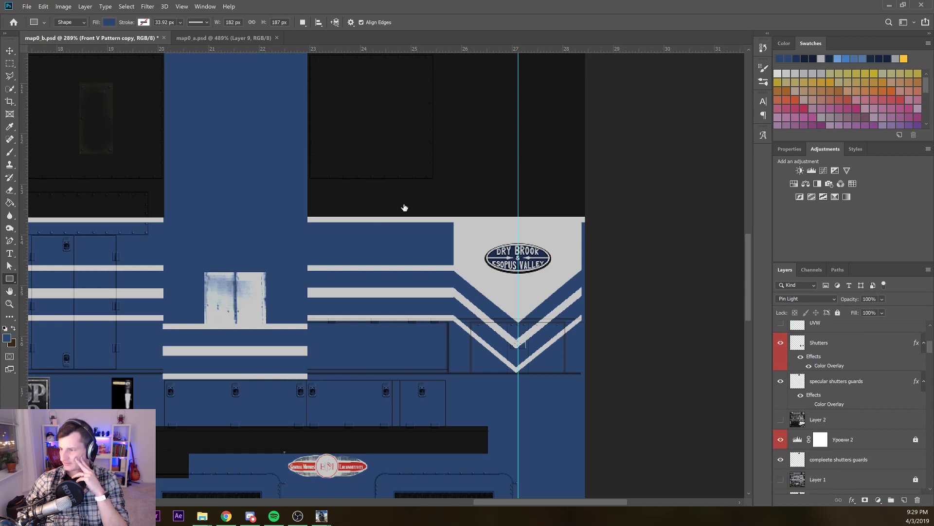
click(780, 419)
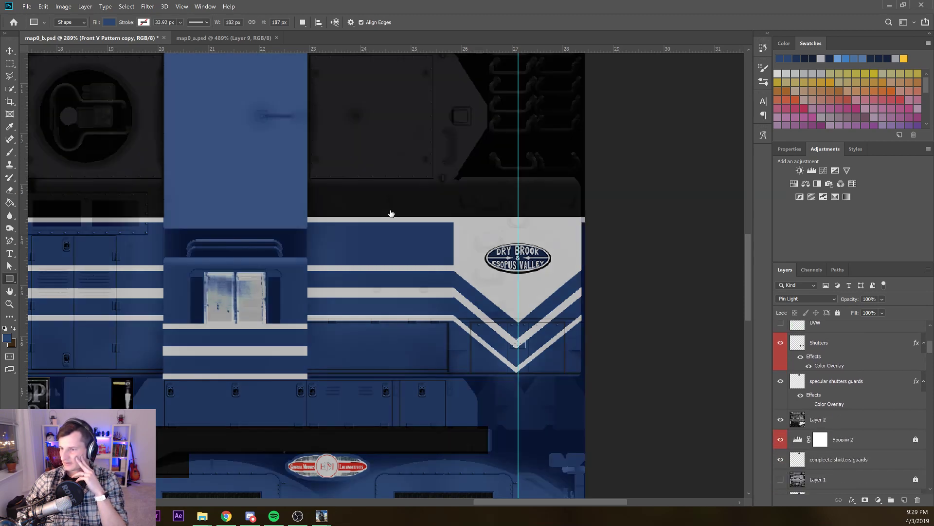
click(780, 479)
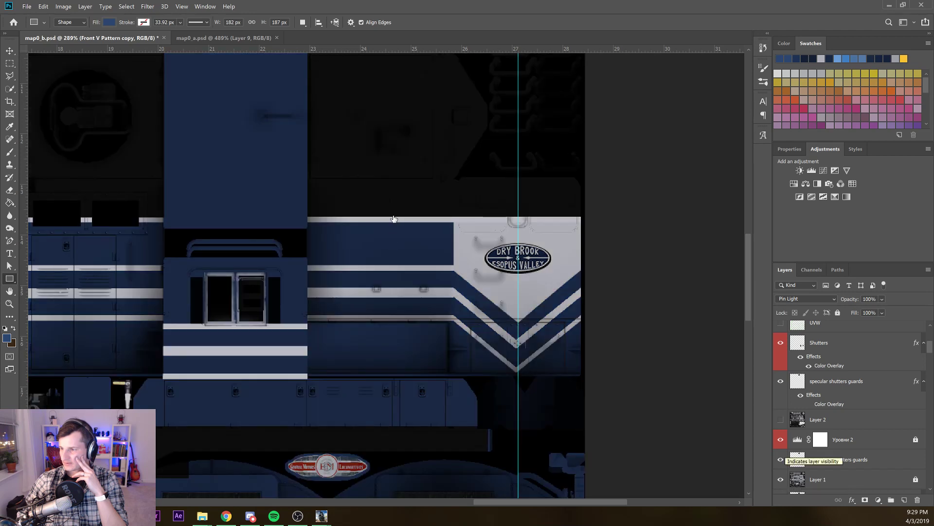
click(781, 420)
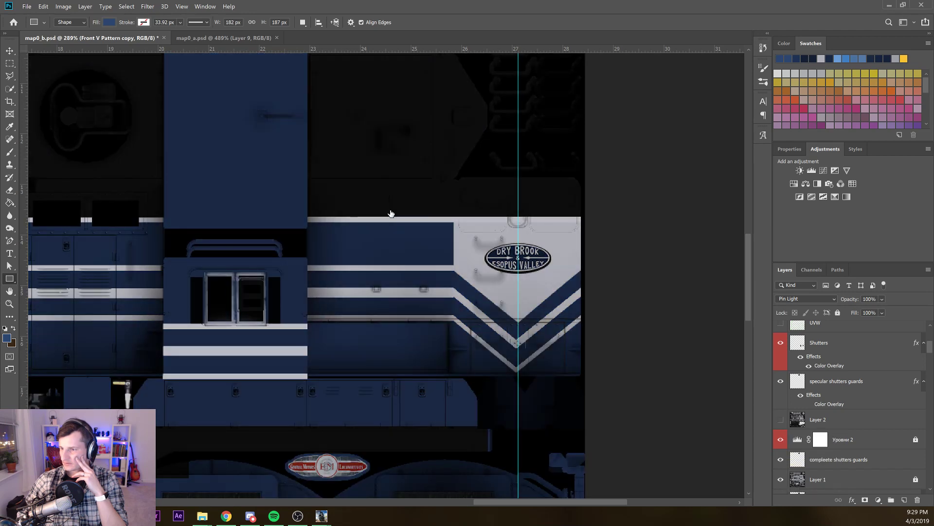
scroll(605, 321, down, 3)
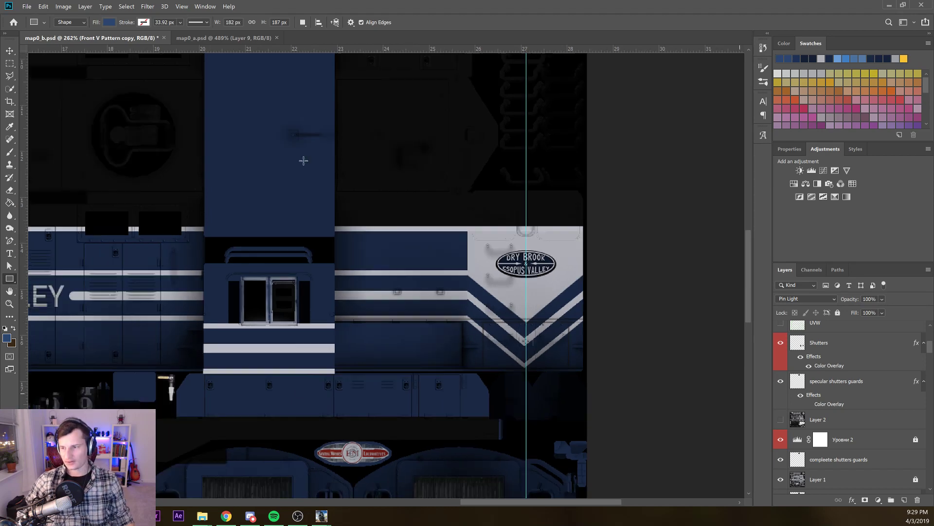
scroll(87, 146, left, 5)
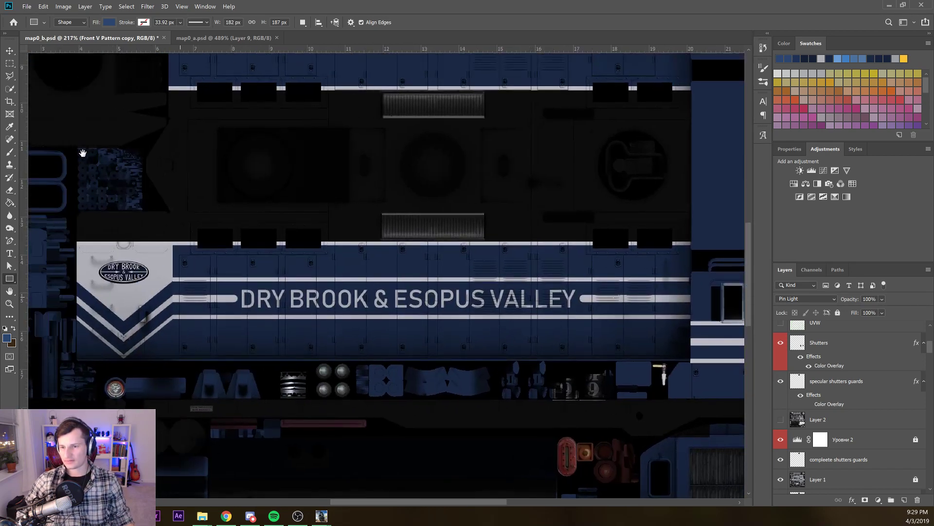
scroll(78, 160, up, 4)
scroll(92, 156, down, 2)
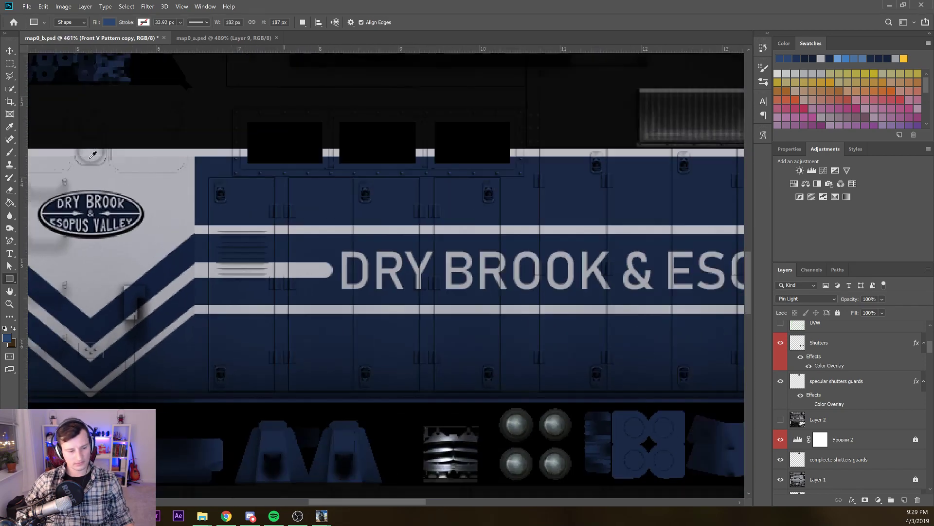
Set the Rear V Pattern group's blend mode to Pin Light
scroll(93, 164, up, 1)
click(178, 318)
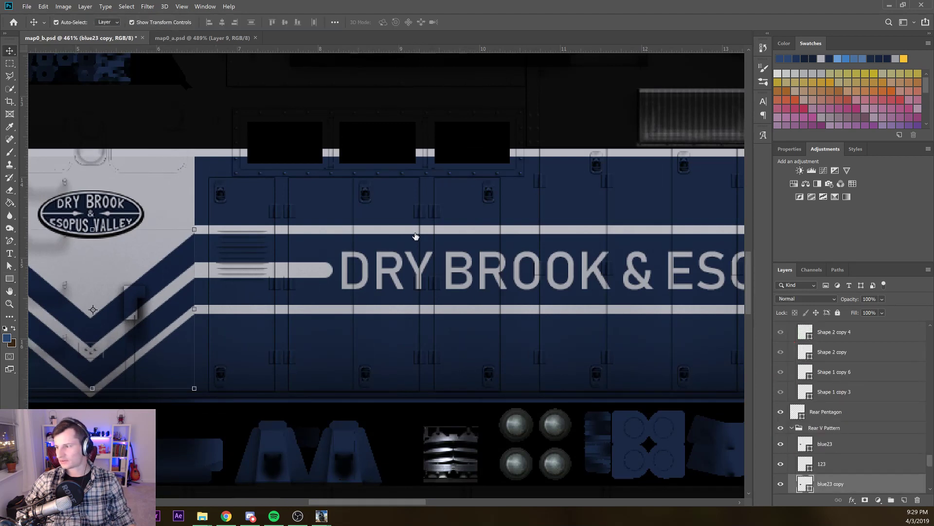
click(828, 427)
click(806, 299)
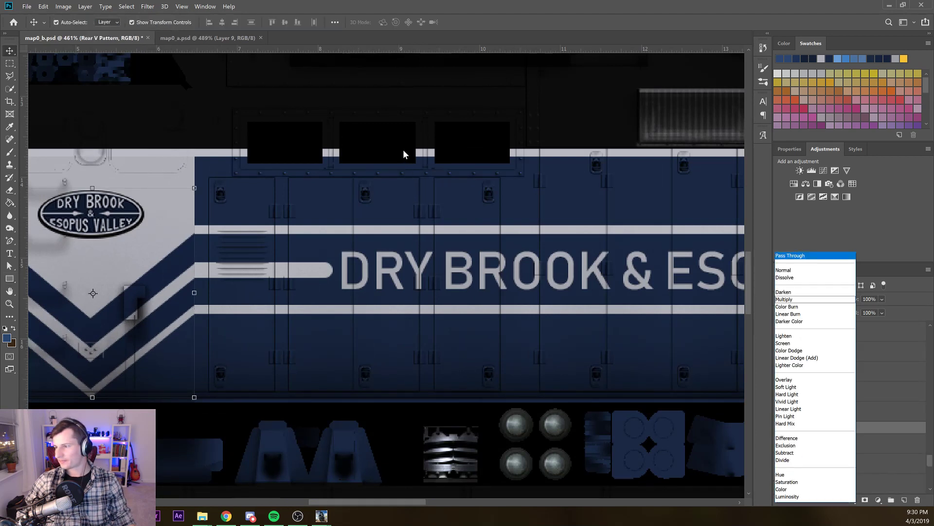
scroll(396, 235, up, 5)
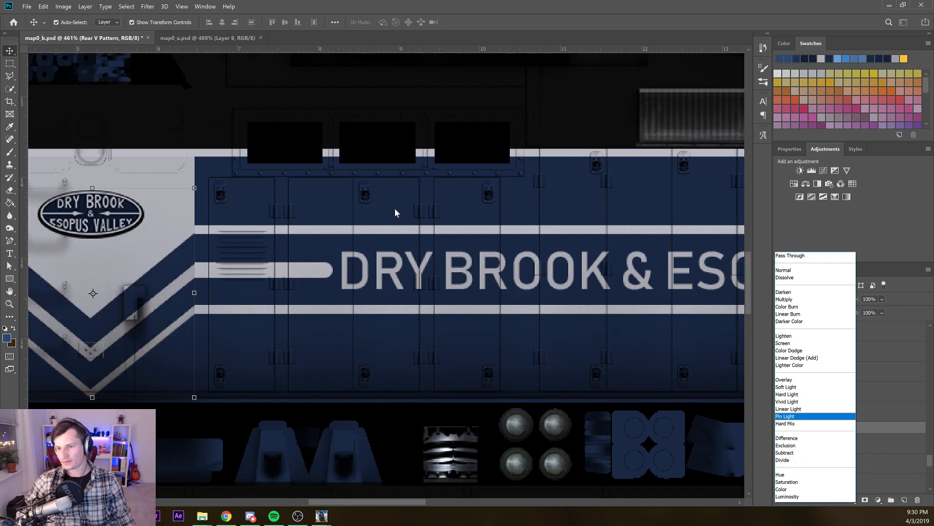
key(Return)
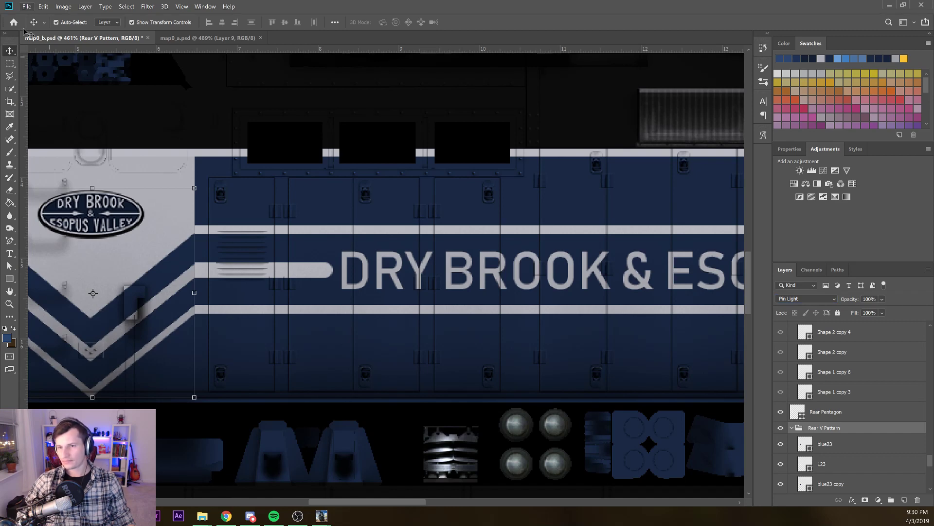
key(m)
click(10, 50)
Deselect all layers and inspect the full livery and the junction of the front V stripes with the side stripes up close
scroll(183, 219, down, 12)
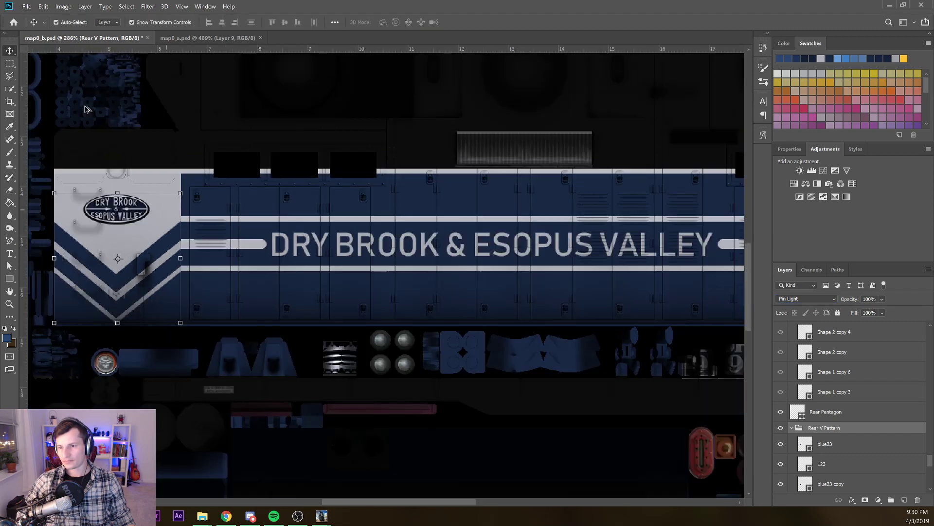
scroll(189, 227, down, 4)
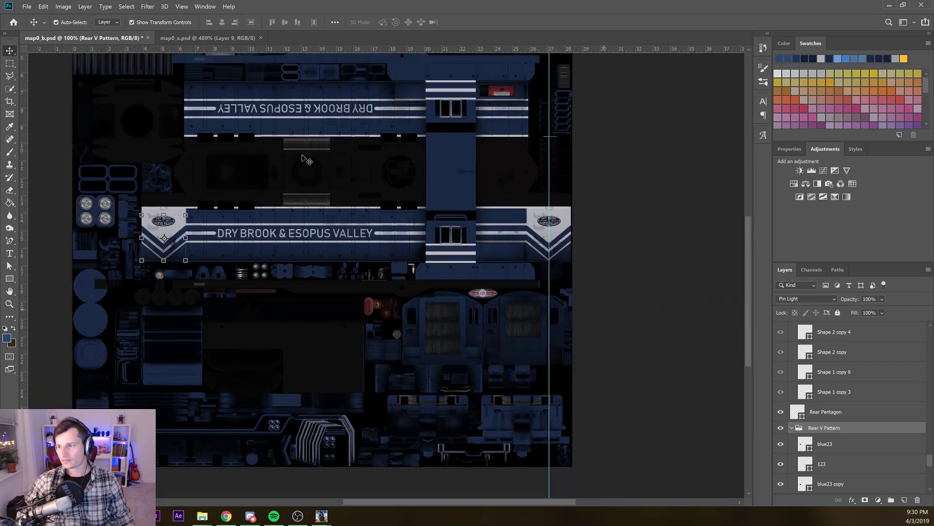
click(604, 310)
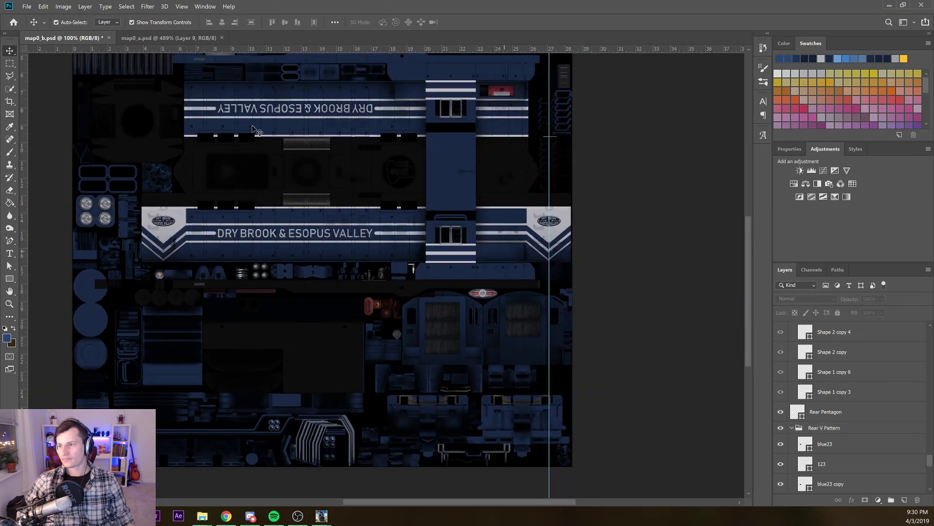
scroll(270, 126, up, 5)
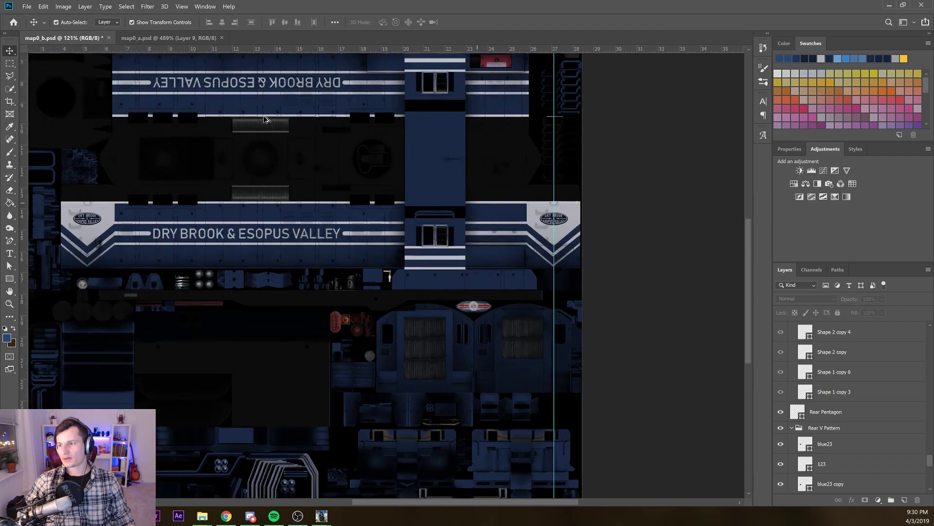
scroll(276, 130, up, 8)
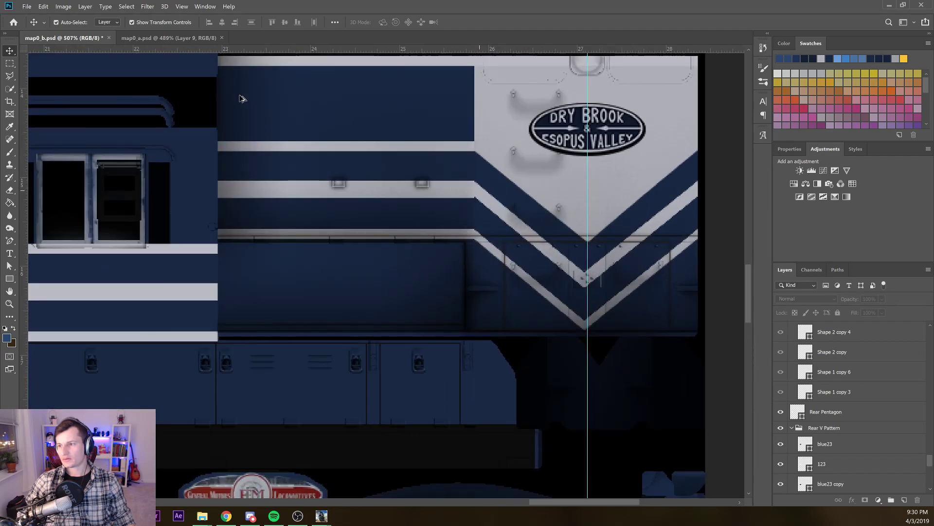
scroll(239, 100, down, 4)
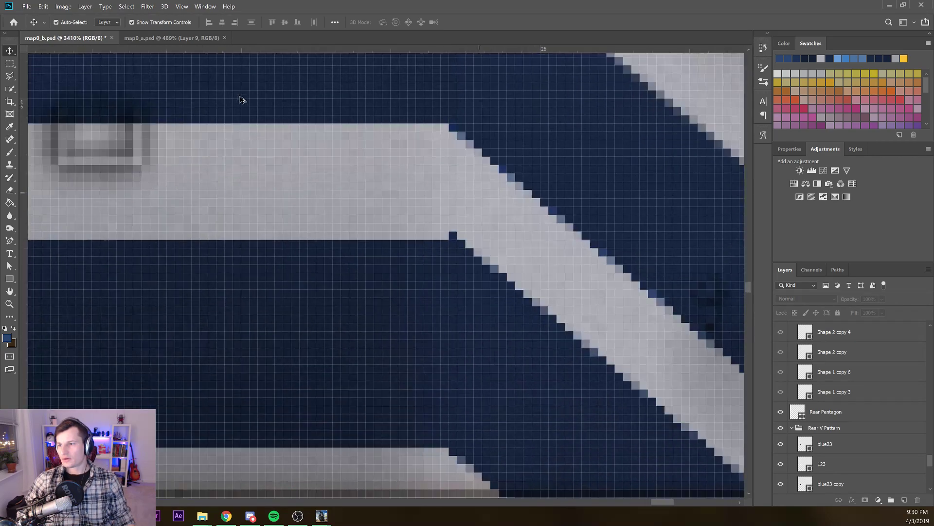
scroll(240, 100, down, 2)
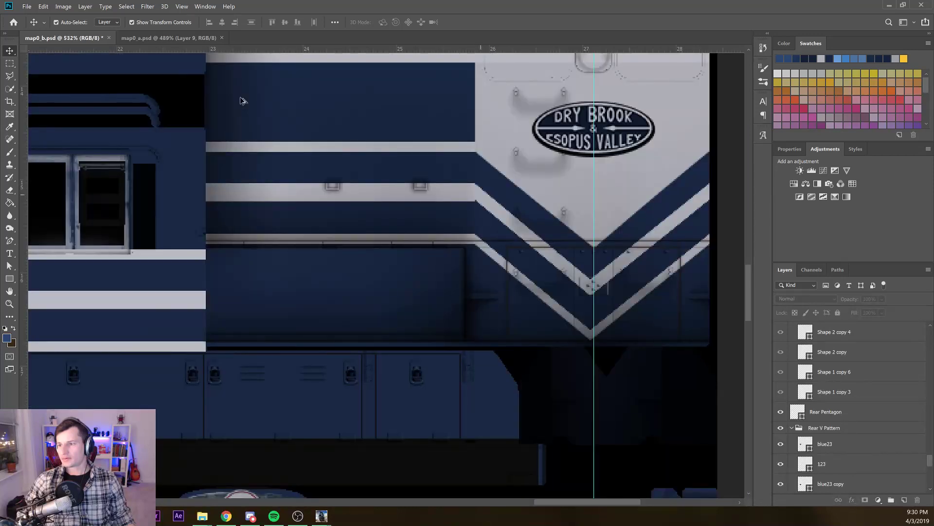
scroll(241, 101, up, 4)
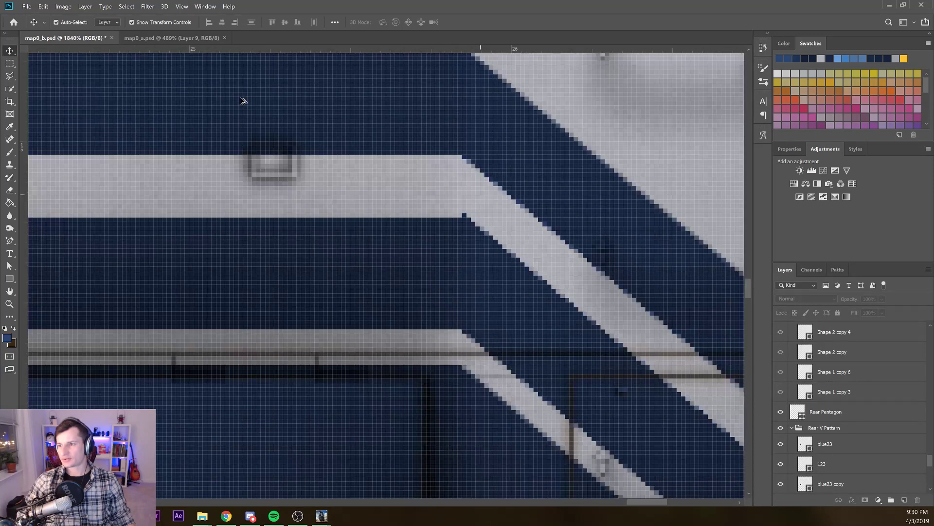
scroll(240, 100, down, 3)
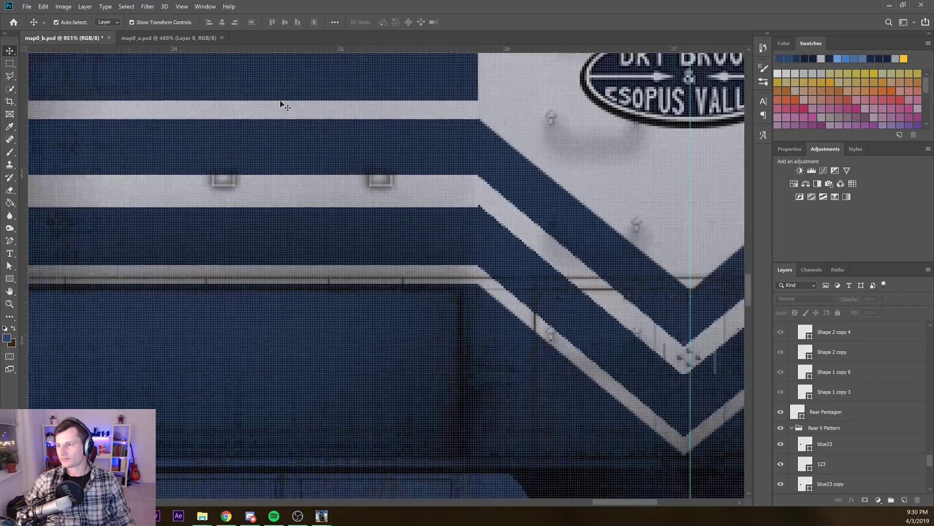
scroll(280, 100, down, 1)
Select the front V's blue23, blue23 copy, 123 and 123 copy stripe shapes one by one to check them, and deselect
click(280, 103)
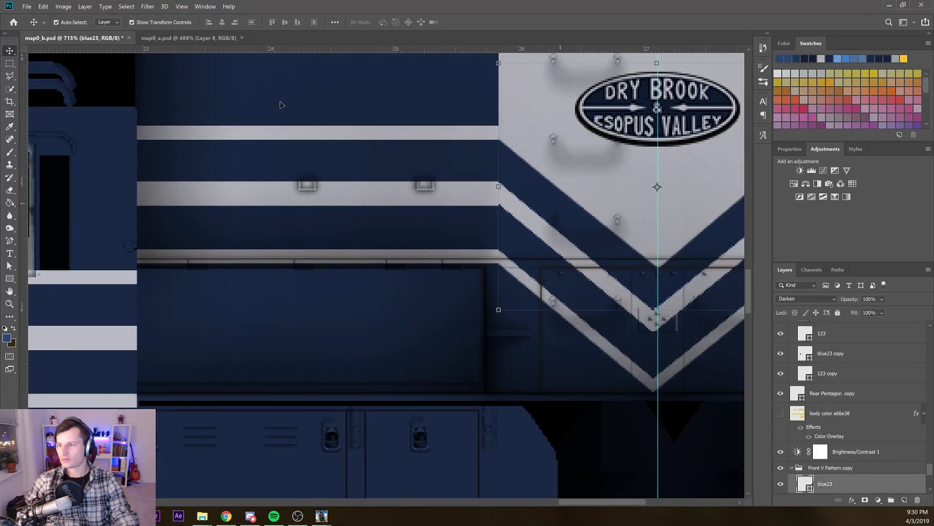
key(Up)
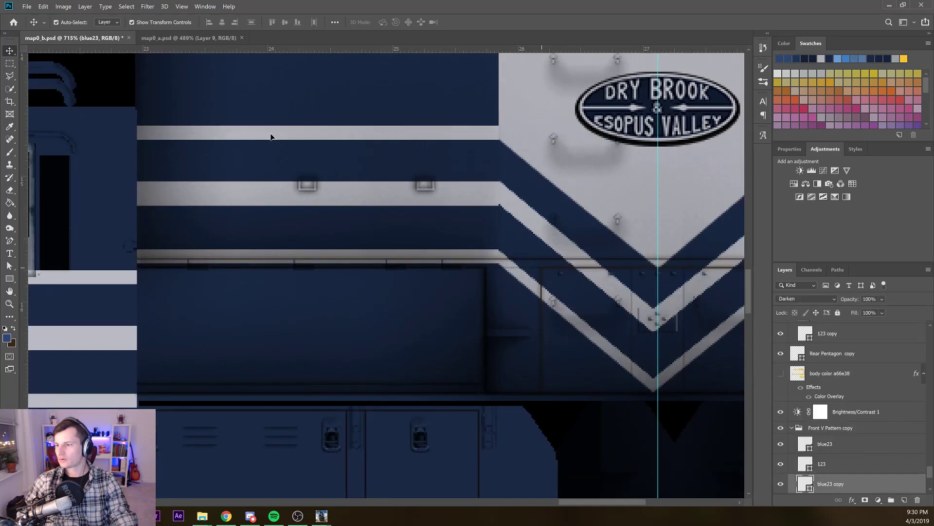
click(273, 122)
key(Down)
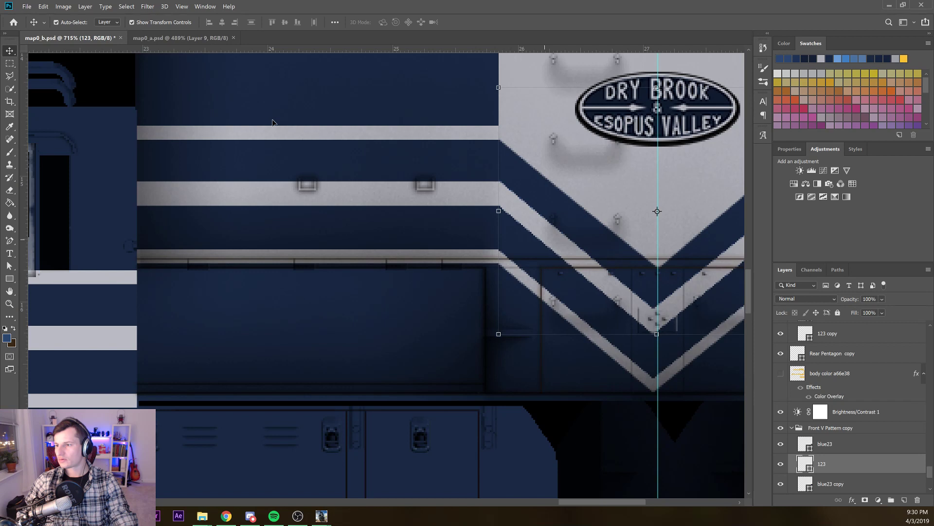
click(268, 145)
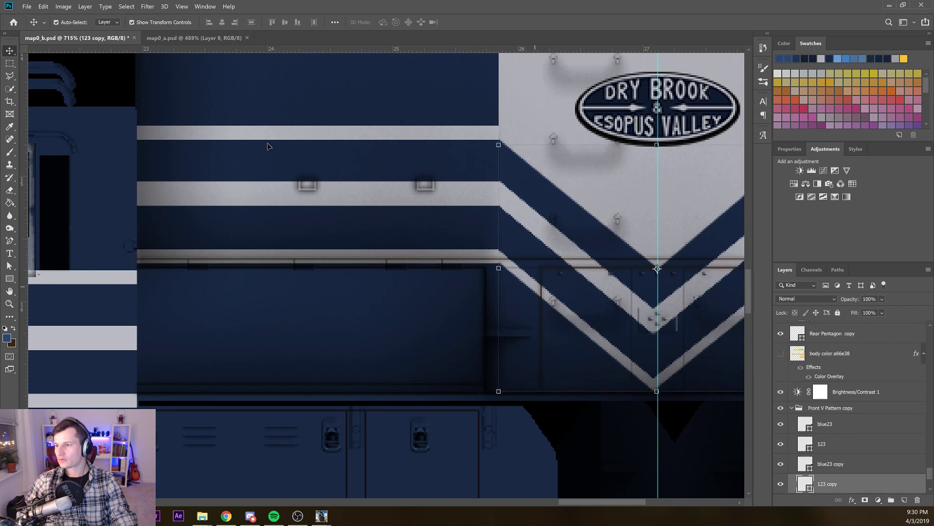
click(273, 139)
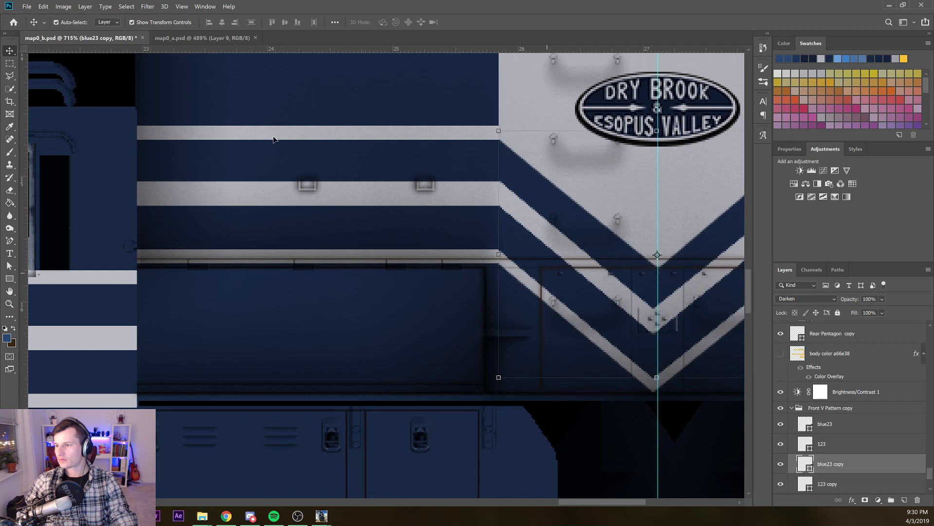
click(228, 116)
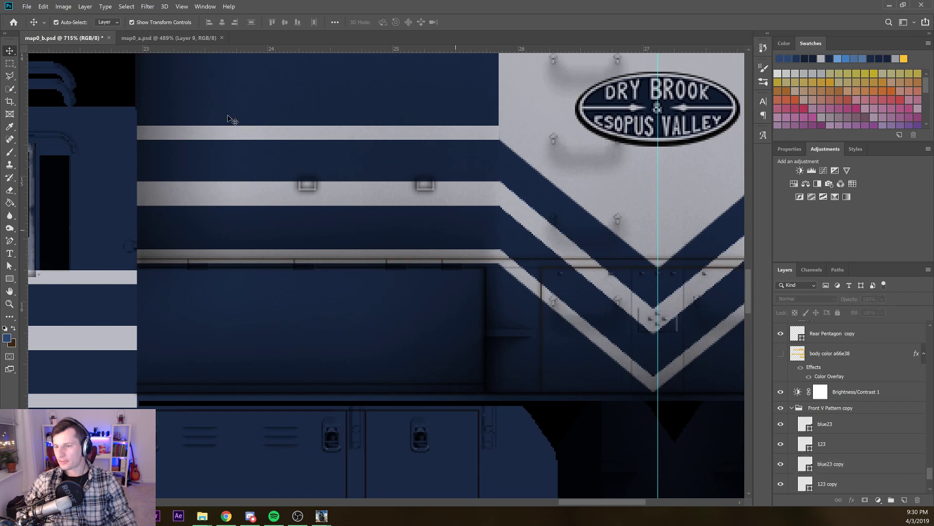
Check the rear V's 123, blue23, 123 copy and blue23 copy stripe shapes by selecting each one, and clear the selection
scroll(229, 118, down, 3)
drag(120, 117, 348, 121)
drag(87, 120, 174, 121)
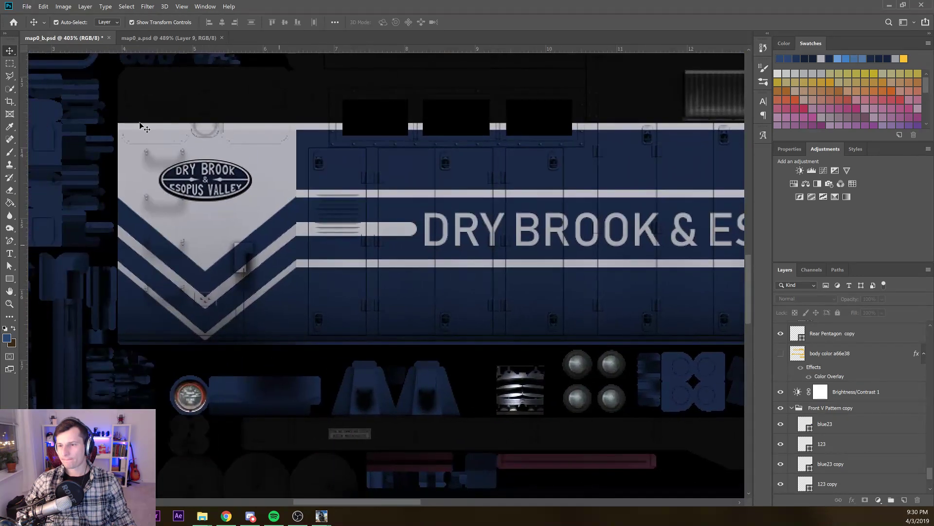
scroll(139, 122, up, 2)
click(139, 121)
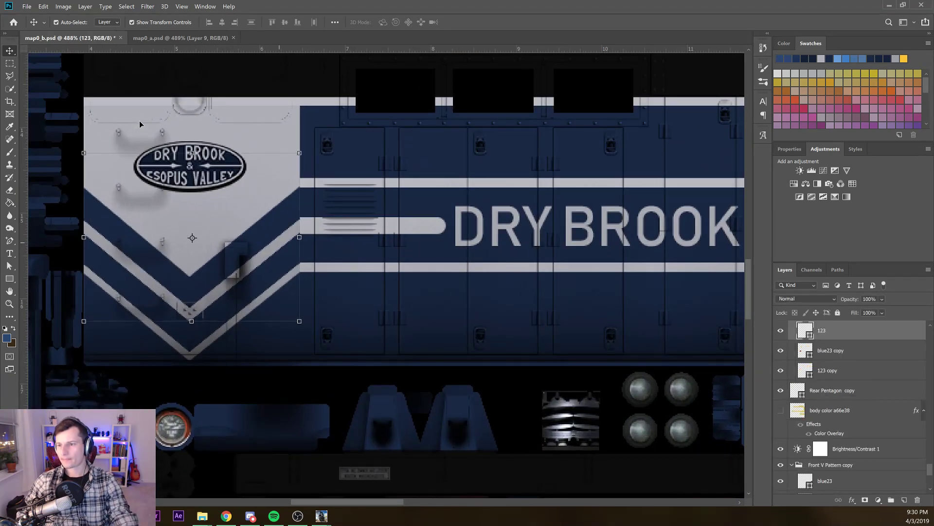
click(137, 115)
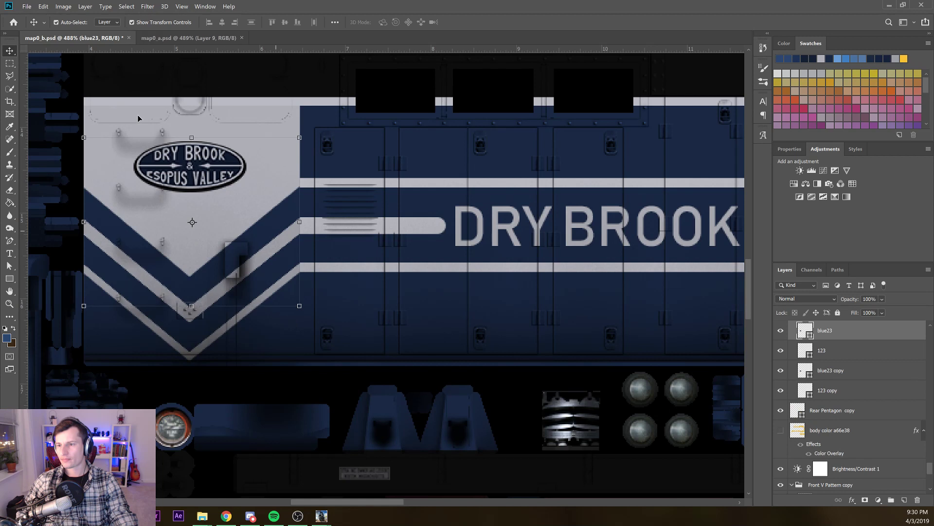
click(139, 145)
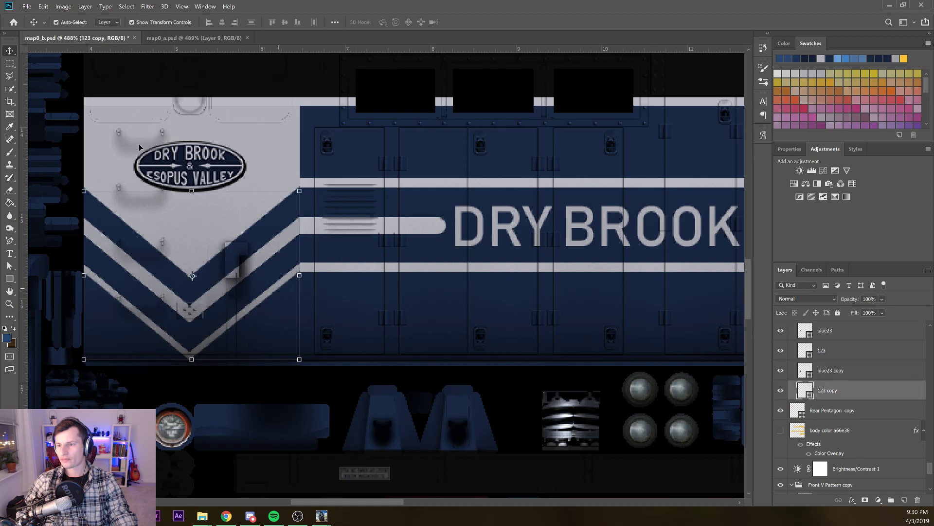
click(139, 135)
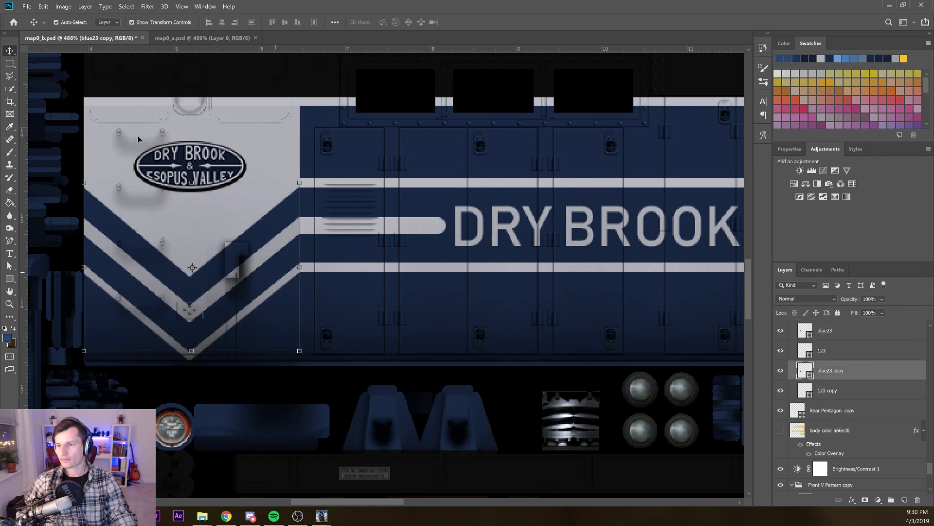
click(166, 153)
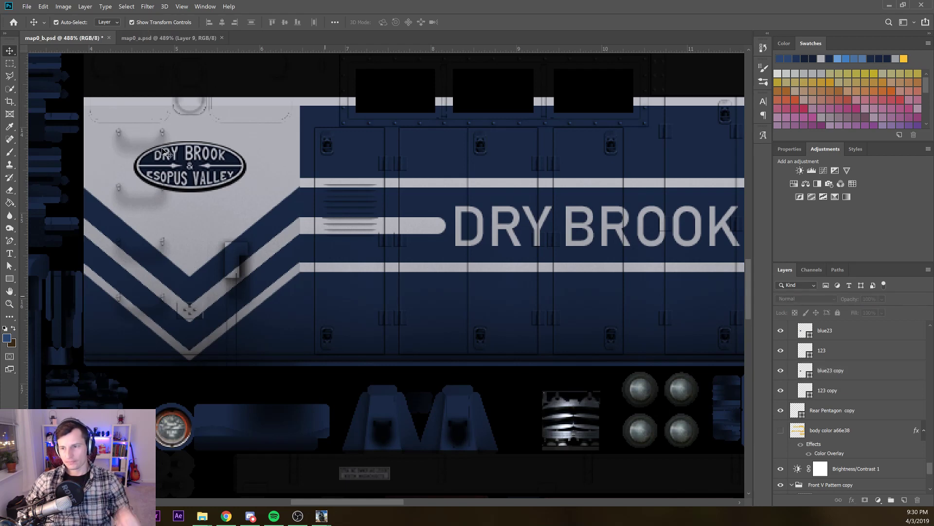
Save the map0_b.psd texture with the whole livery sheet in view
scroll(176, 139, down, 10)
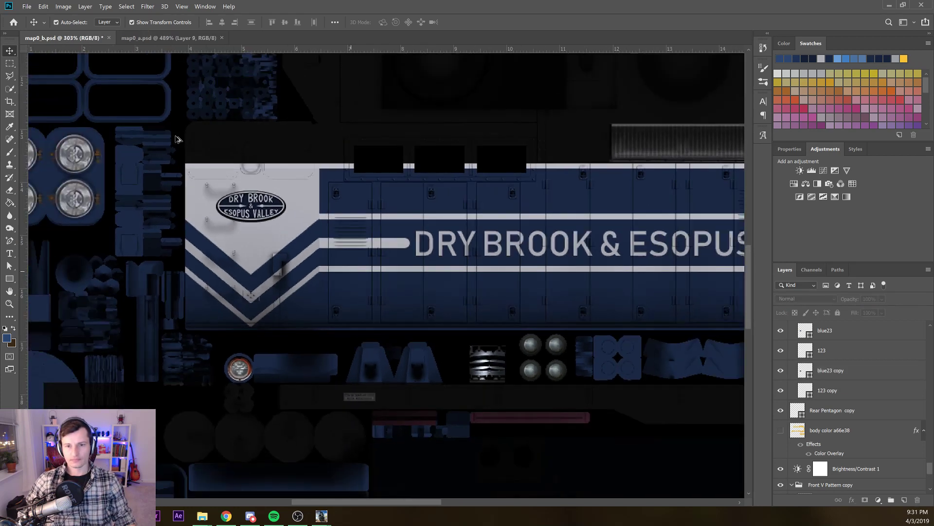
scroll(176, 139, down, 1)
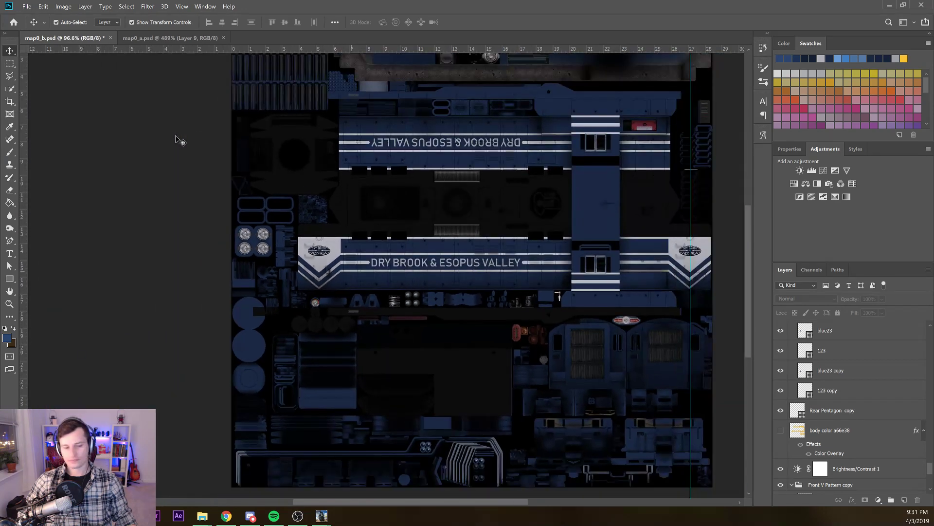
key(ctrl+s)
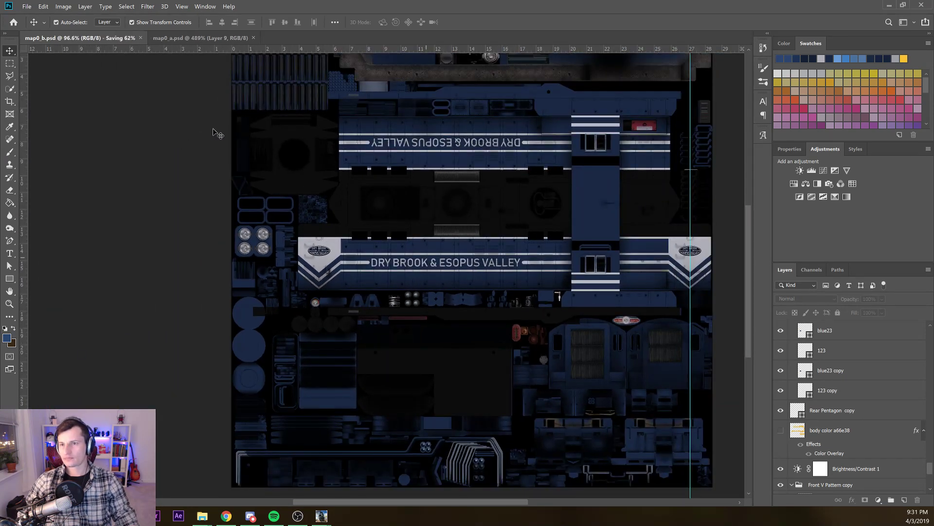
drag(233, 130, 163, 142)
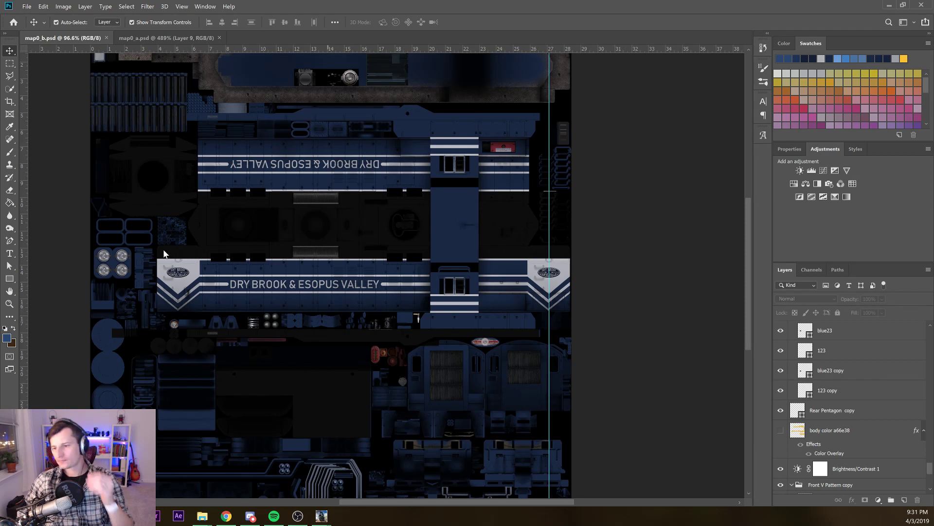
Switch to Content Manager, show the Dry Brook GP9 high hood Loco Skins asset in Explorer, and select its folder path for copying
key(super+0)
key(super+0)
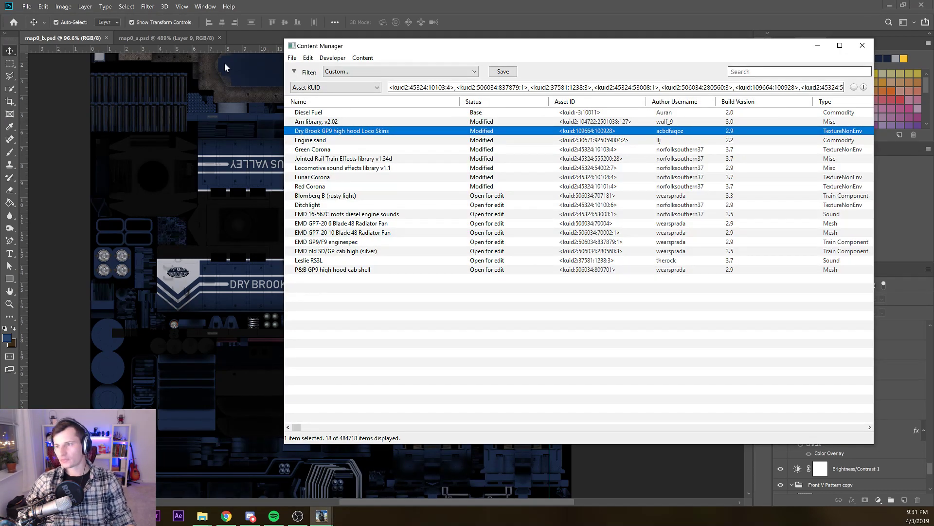
right_click(450, 129)
mouse_move(523, 196)
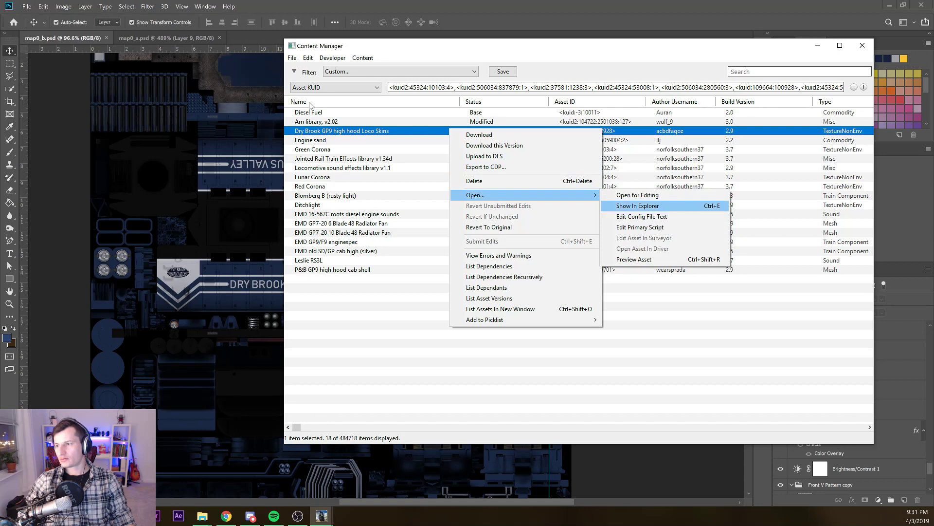
key(Return)
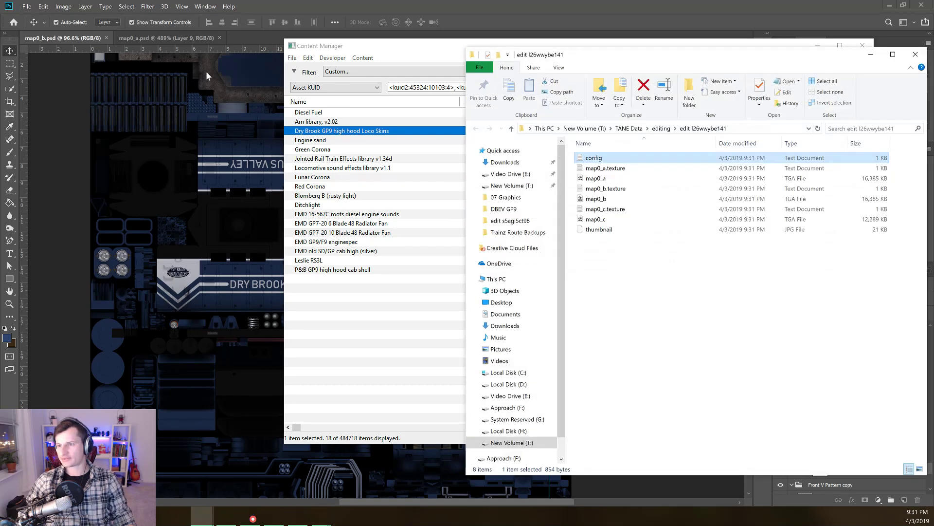
click(765, 129)
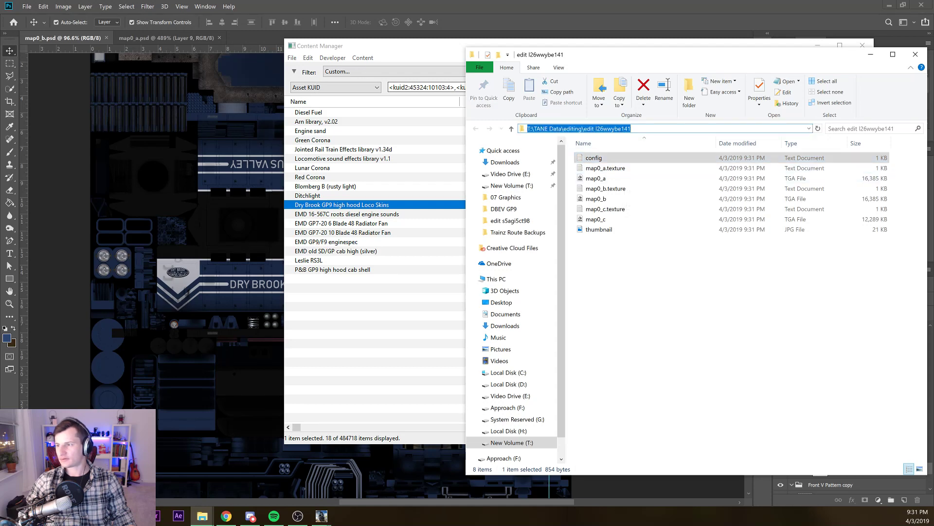
Switch to Photoshop and save map0_b as a 32 bits/pixel Targa in T:\TANE Data\editing\edit l26wwybe141, replacing the existing file
click(302, 7)
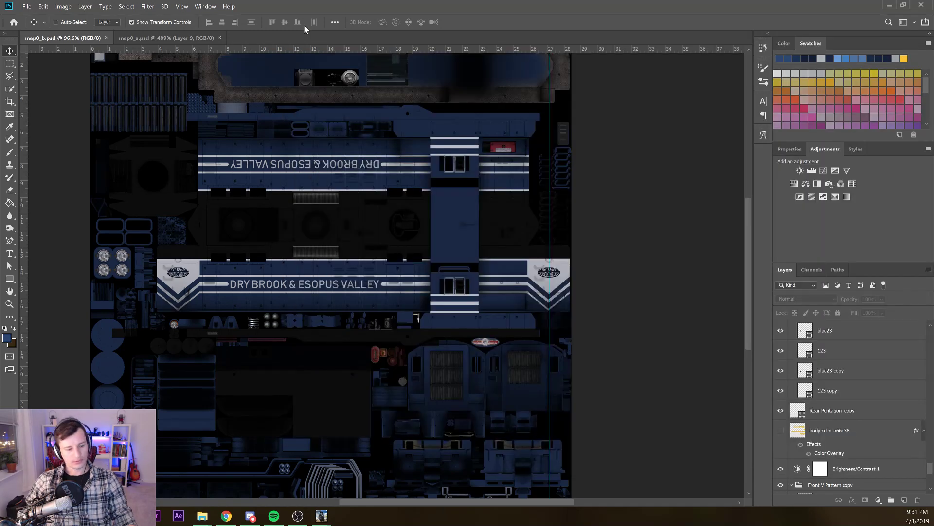
key(ctrl+shift+s)
click(152, 22)
text(T:\TANE Data\editing\edit I26wwybe141)
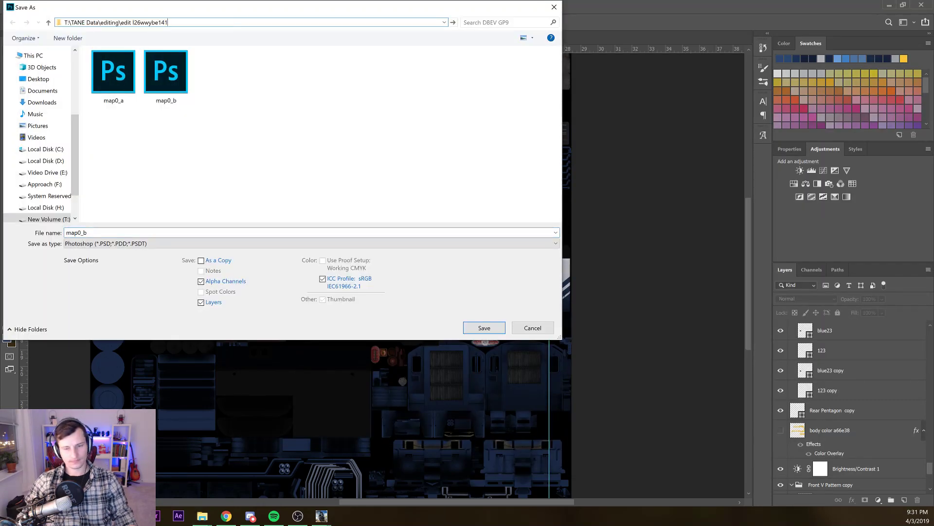
key(Return)
click(146, 243)
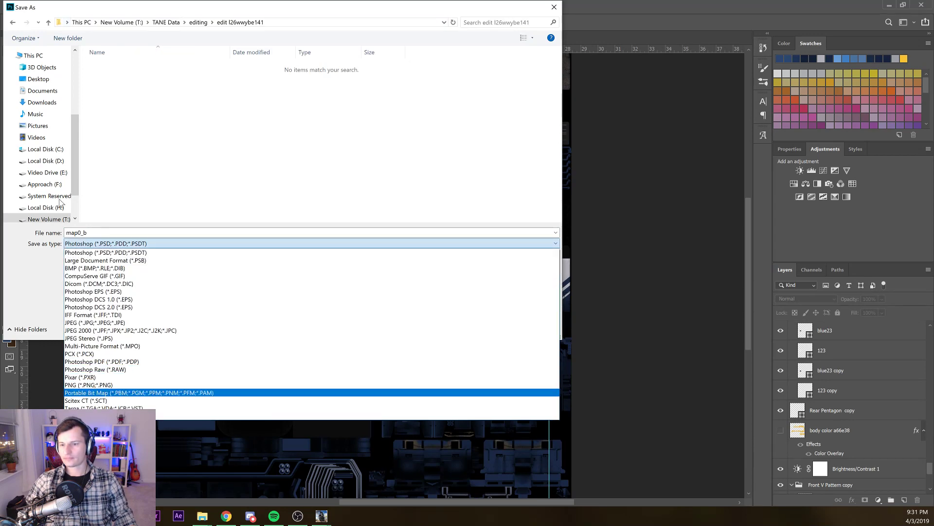
click(146, 392)
key(Return)
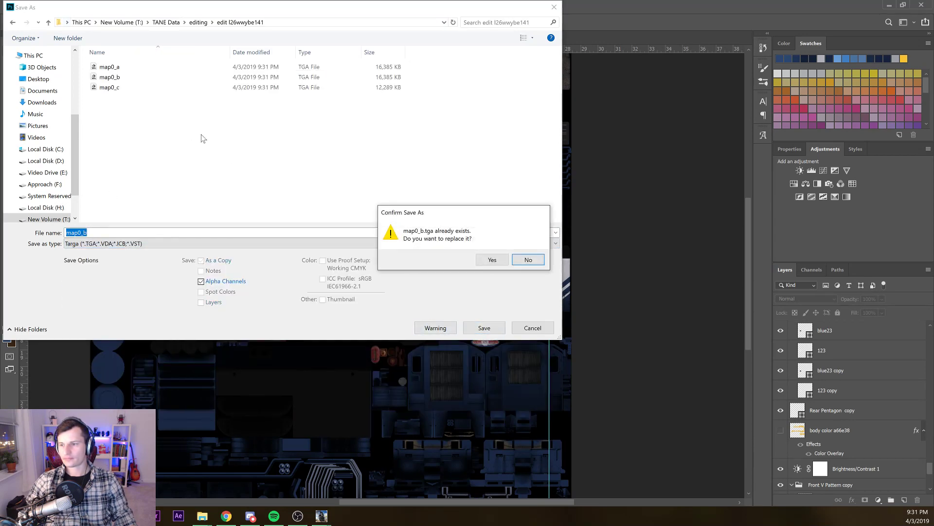
key(Left)
key(Return)
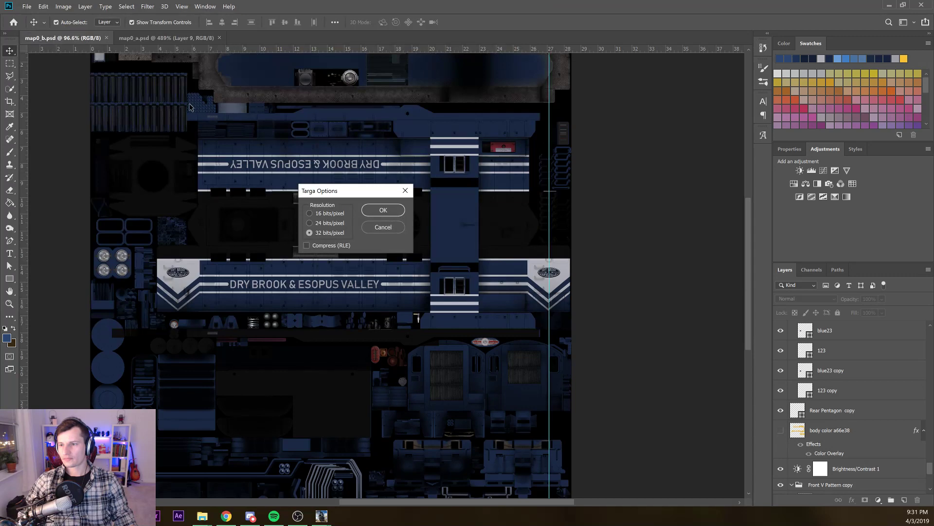
key(Return)
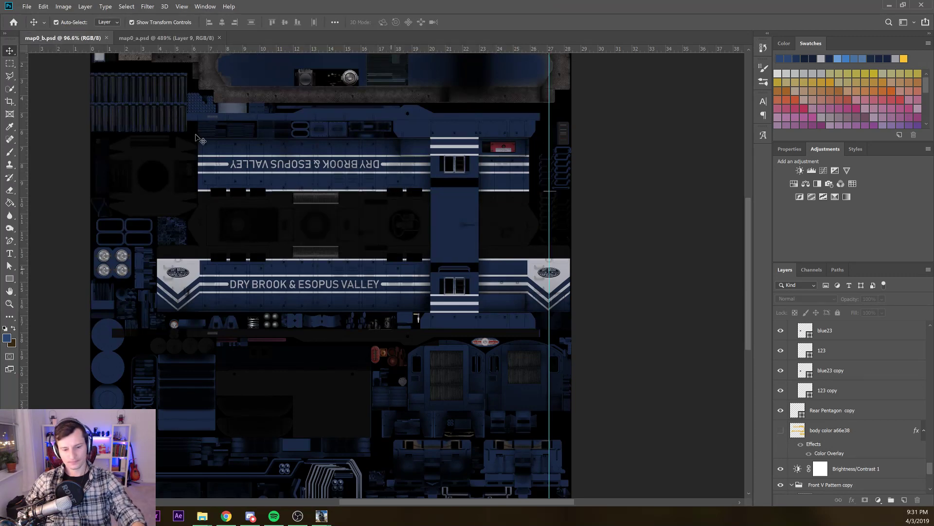
Put Photoshop away and return to the Dry Brook GP9 high hood Loco Skins asset in Content Manager
click(889, 5)
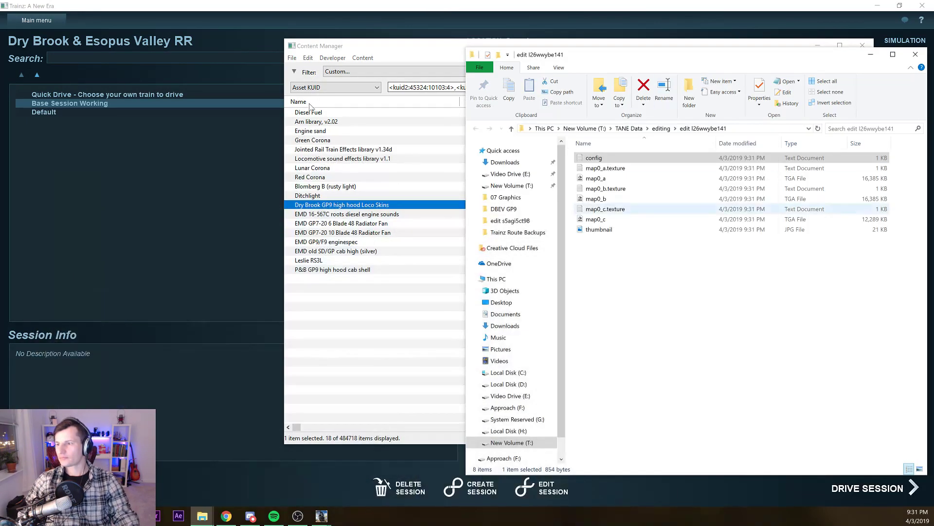
click(461, 27)
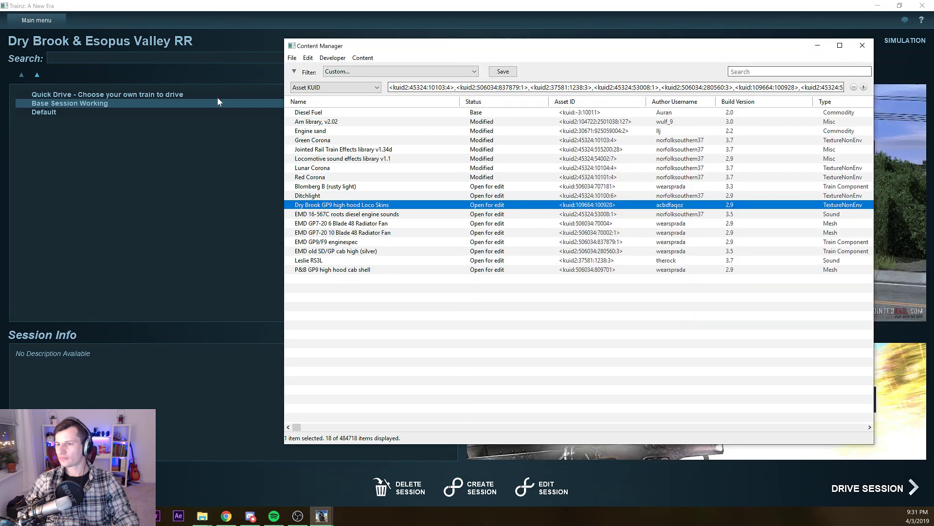
right_click(431, 205)
click(476, 318)
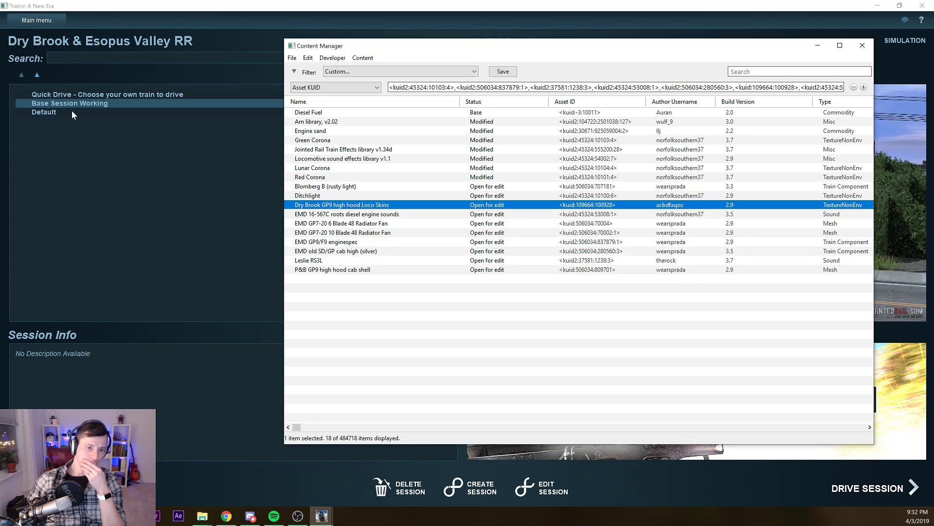
Switch to Trainz, open the Base Session Working session for editing, and view the Dry Brook GP9 locomotive up close
click(72, 111)
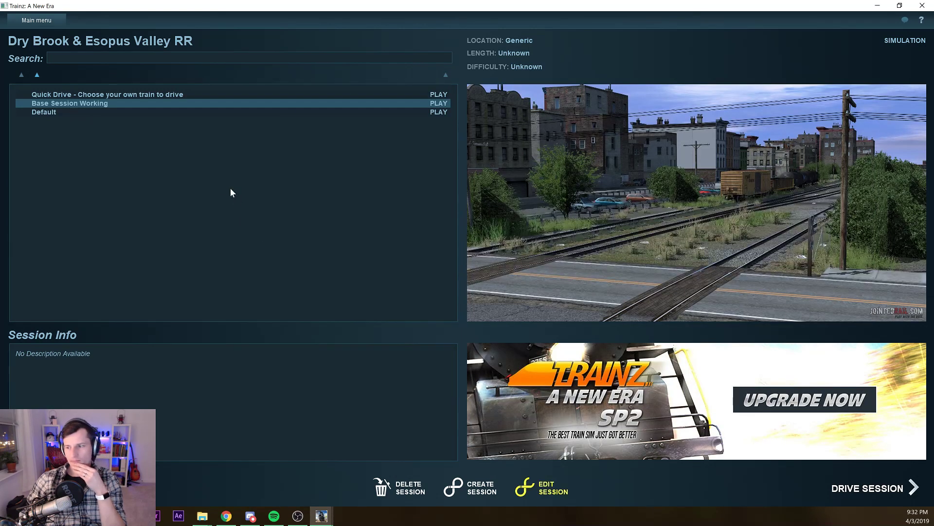
key(Return)
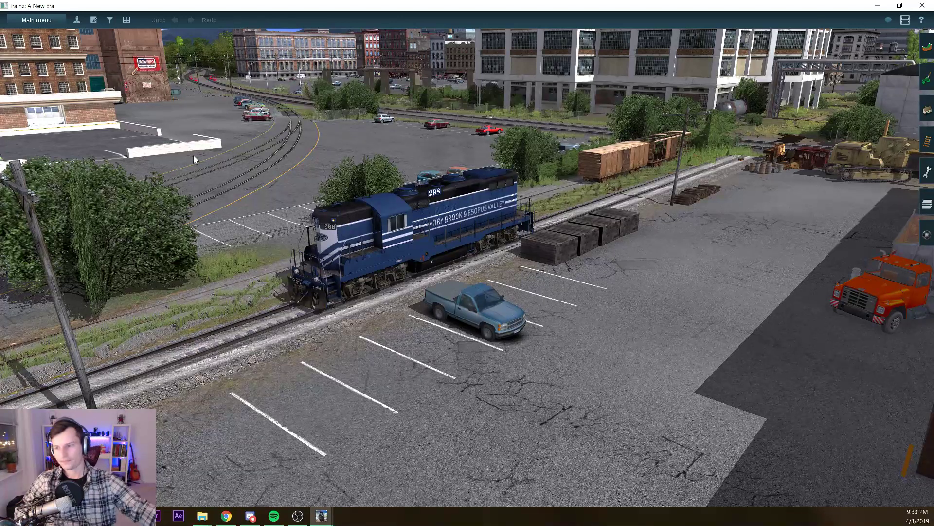
right_click(177, 128)
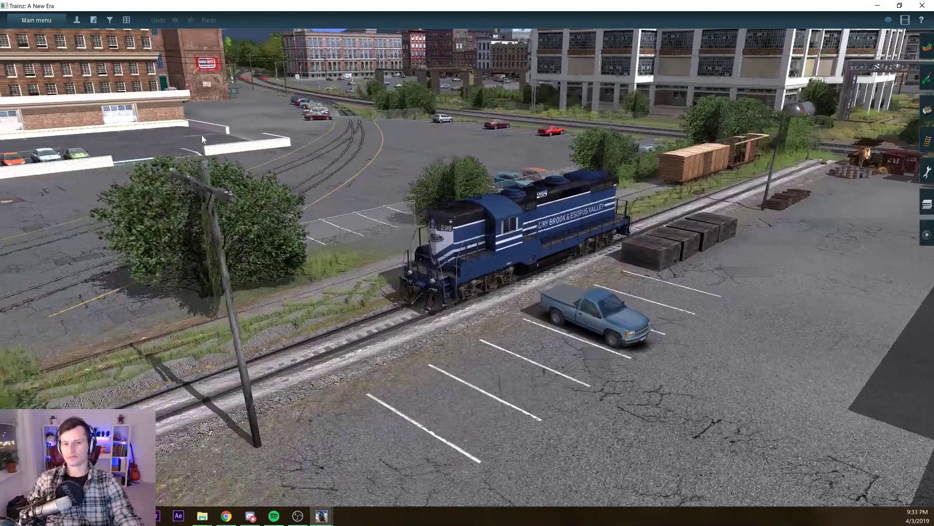
scroll(202, 136, up, 5)
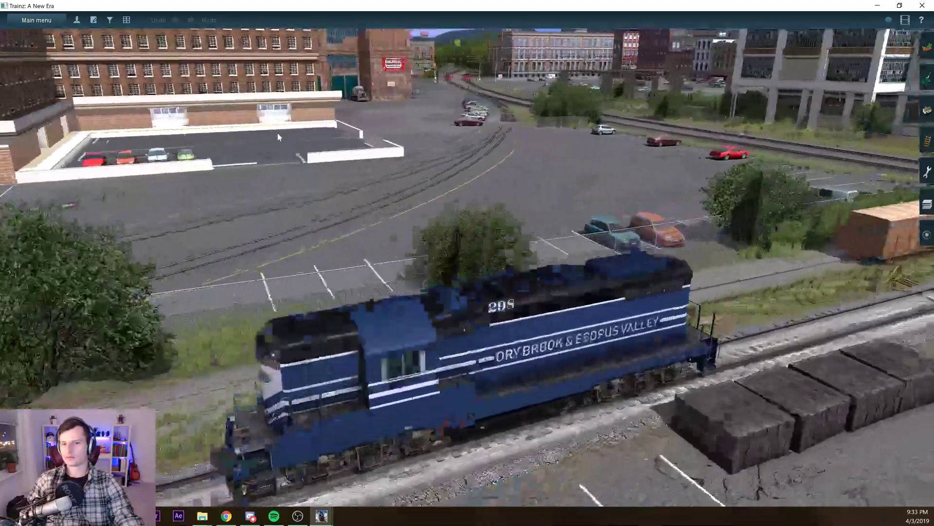
key(Right)
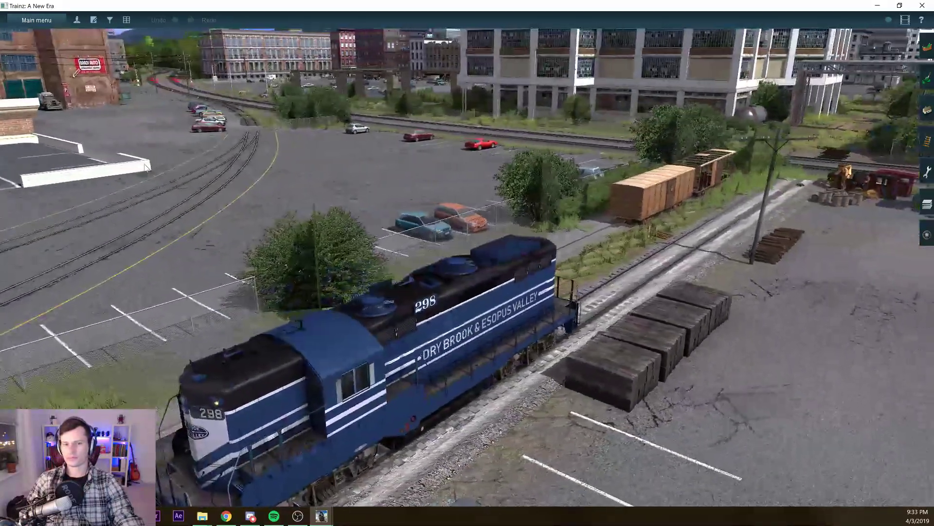
scroll(146, 168, down, 5)
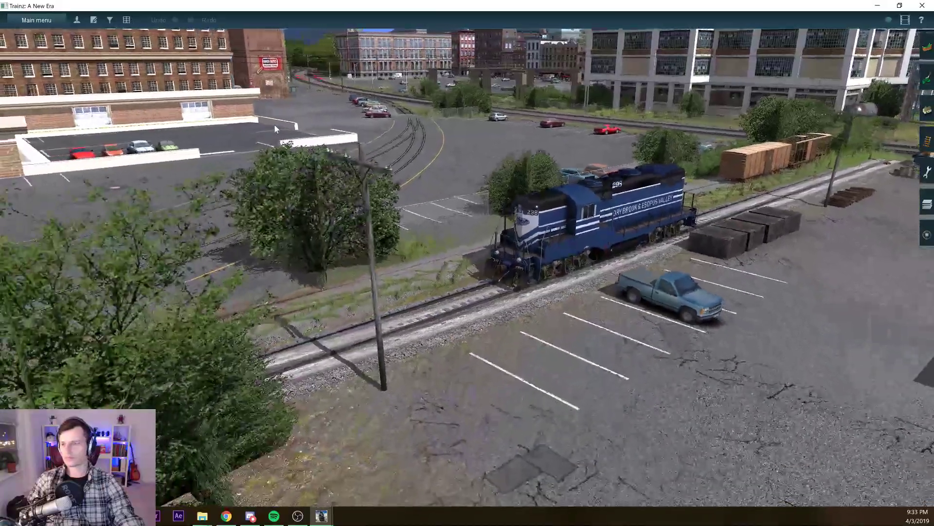
scroll(275, 128, up, 5)
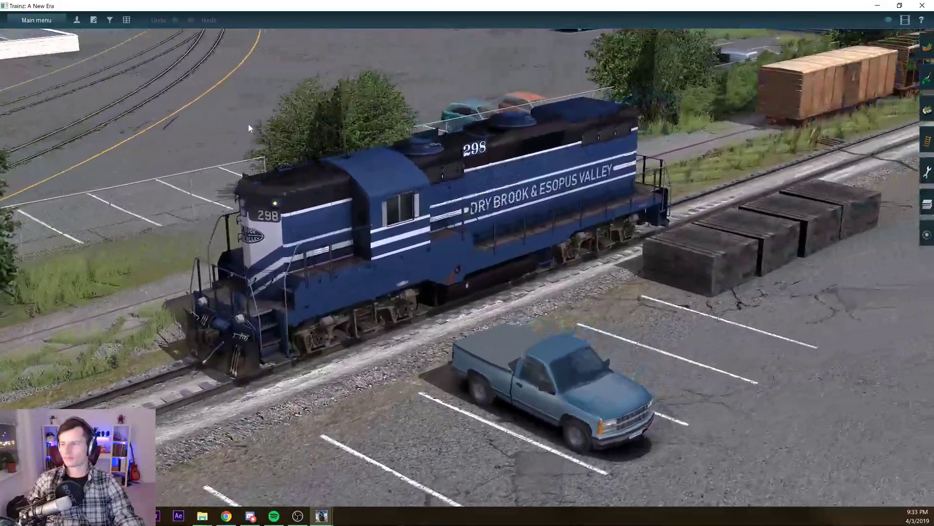
key(Right)
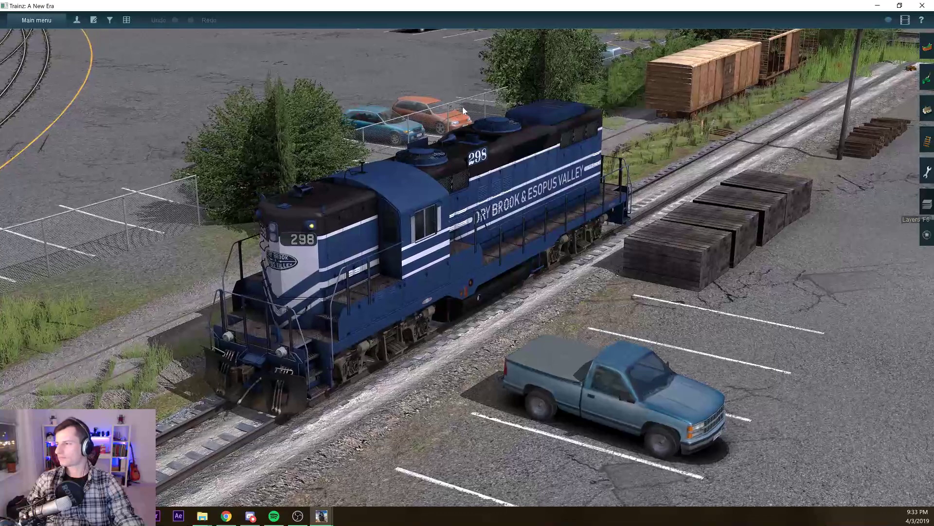
Set the Dry Brook GP9 high hood's Locomotive Skin to 2 in its properties and apply the change
key(F7)
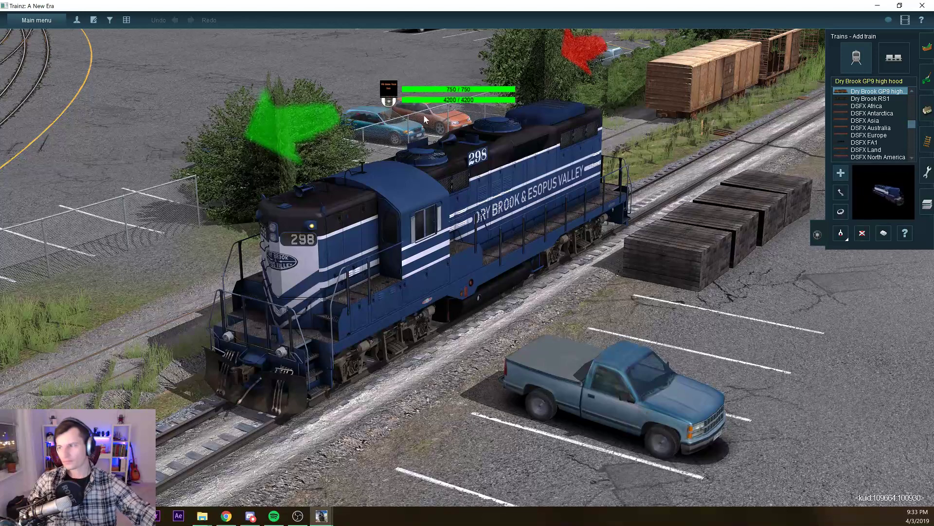
key(d)
click(905, 233)
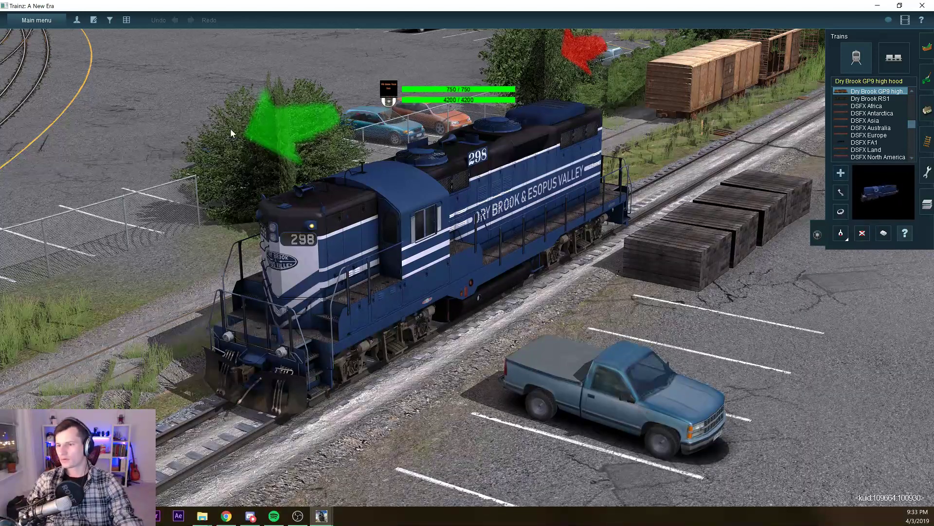
click(454, 259)
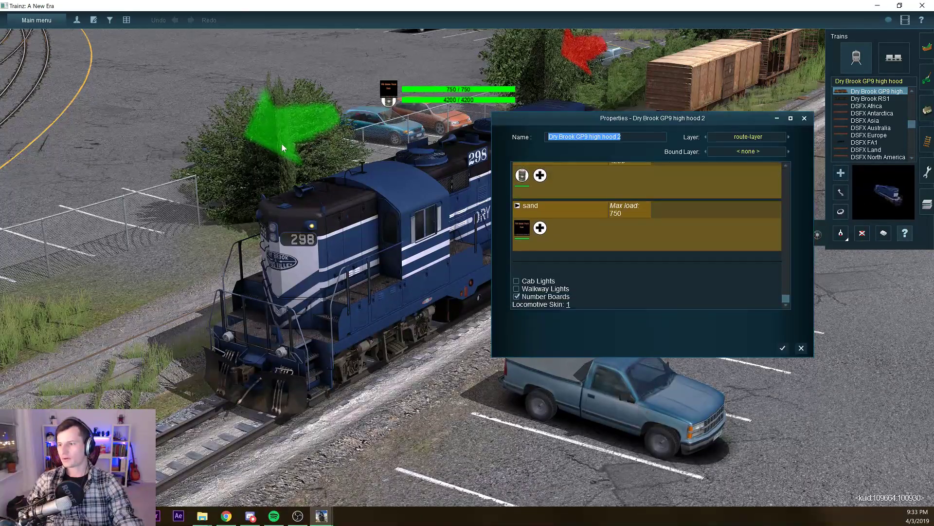
click(569, 304)
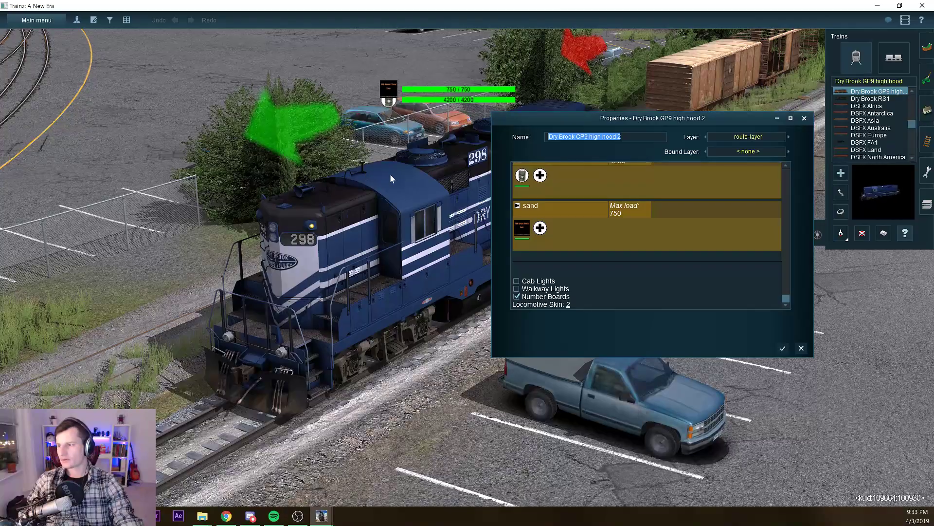
click(783, 348)
Rotate the Dry Brook GP9 locomotive to face the opposite direction on its track
right_click(374, 289)
mouse_move(374, 289)
mouse_down()
mouse_move(763, 236)
mouse_move(837, 210)
mouse_up()
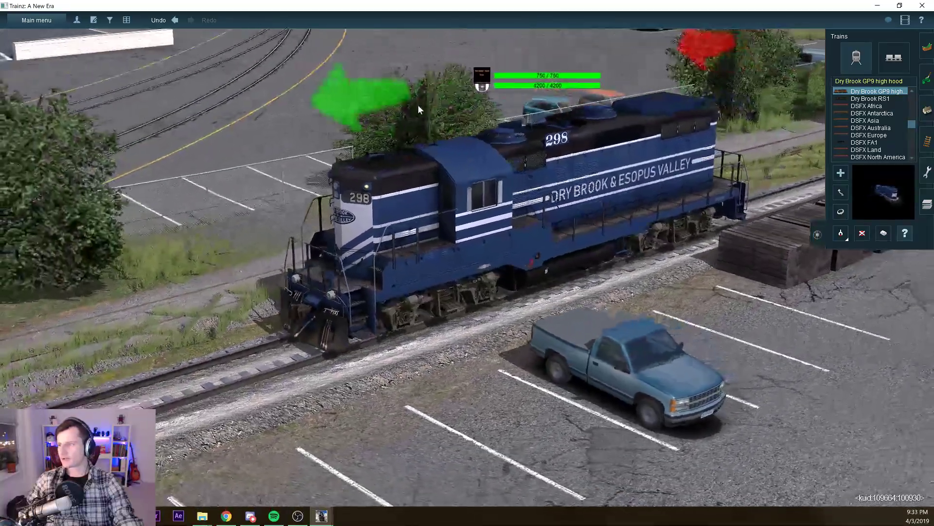
click(419, 107)
Examine the V stripes and side lettering at the locomotive's long-hood end up close
scroll(243, 139, up, 6)
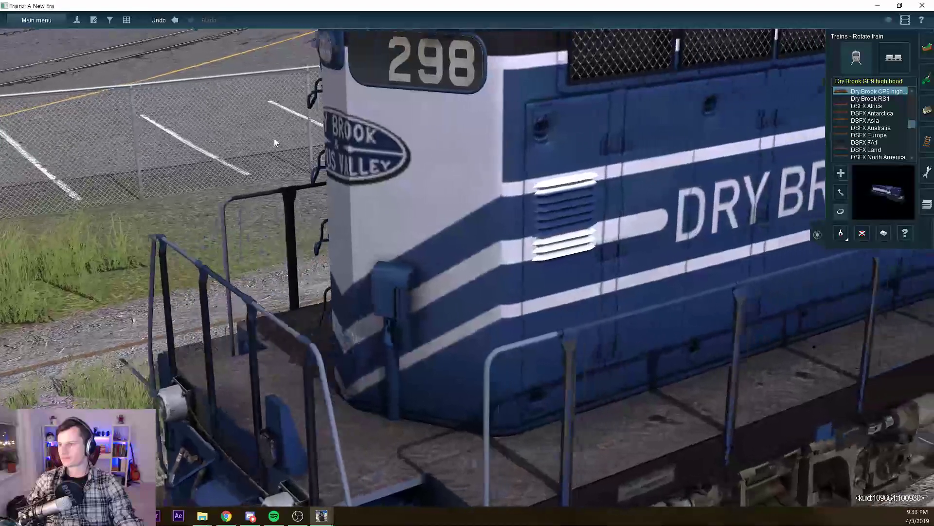
key(Right)
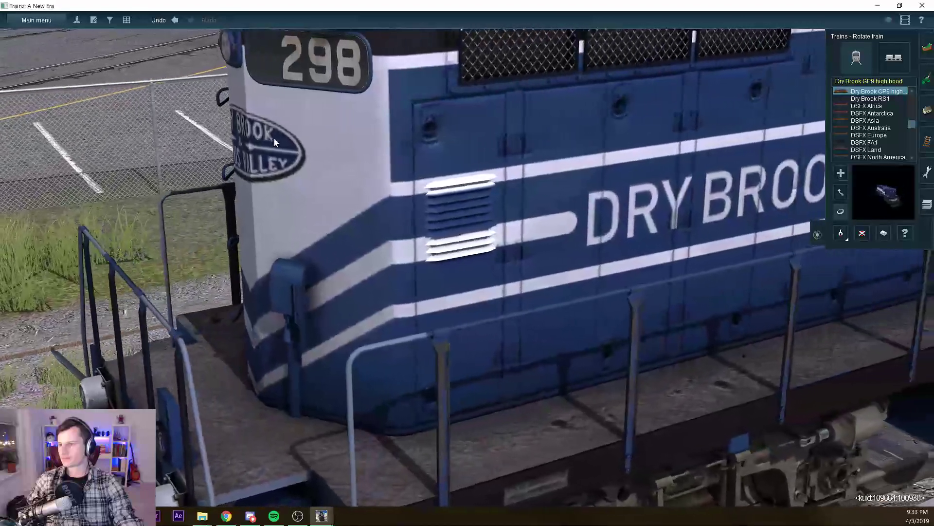
key(Down)
scroll(239, 138, down, 4)
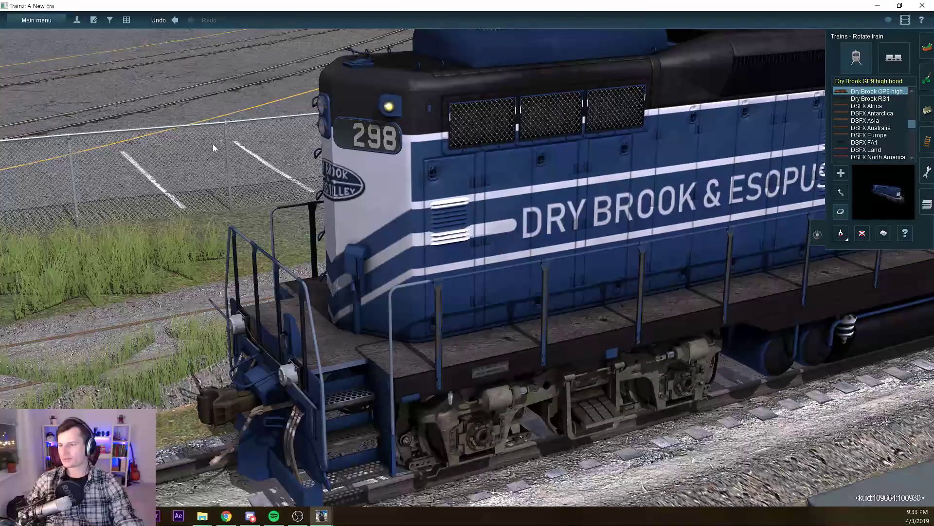
key(Right)
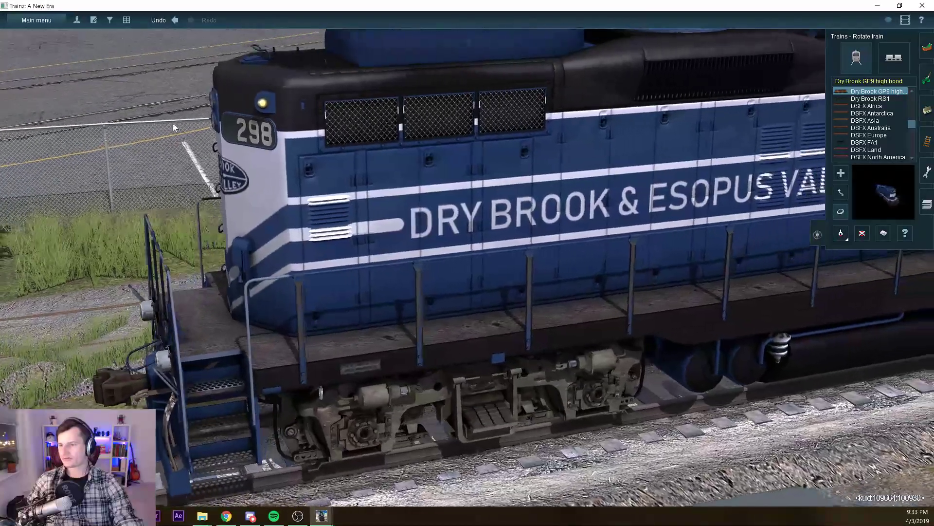
key(Right)
Examine the V stripes on the cab-end nose from the side and head-on, along with the cab's side stripes
scroll(290, 131, down, 3)
key(Right)
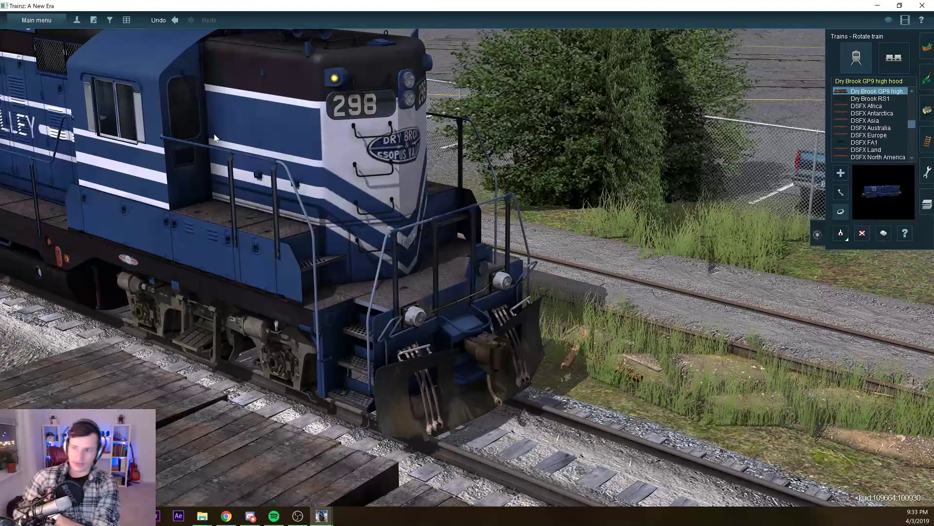
scroll(214, 135, down, 3)
scroll(214, 135, down, 2)
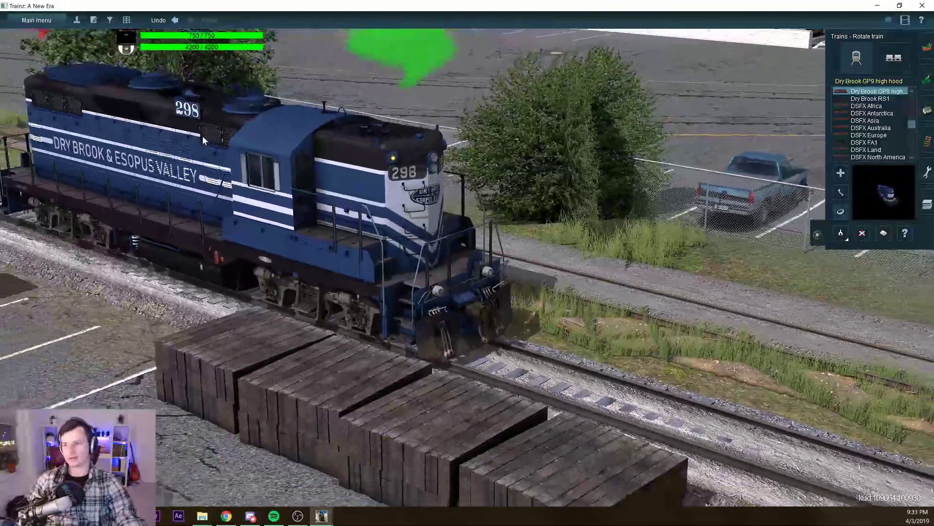
key(Right)
key(Right)
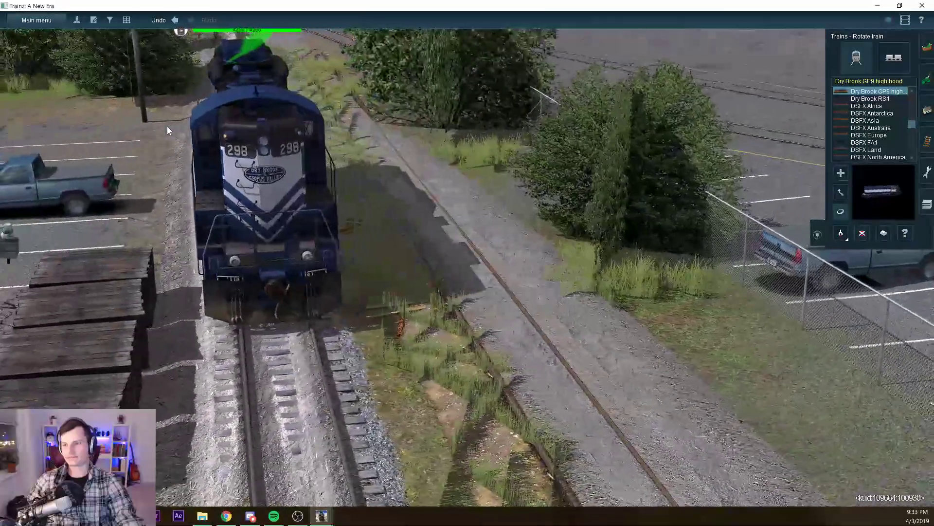
key(Up)
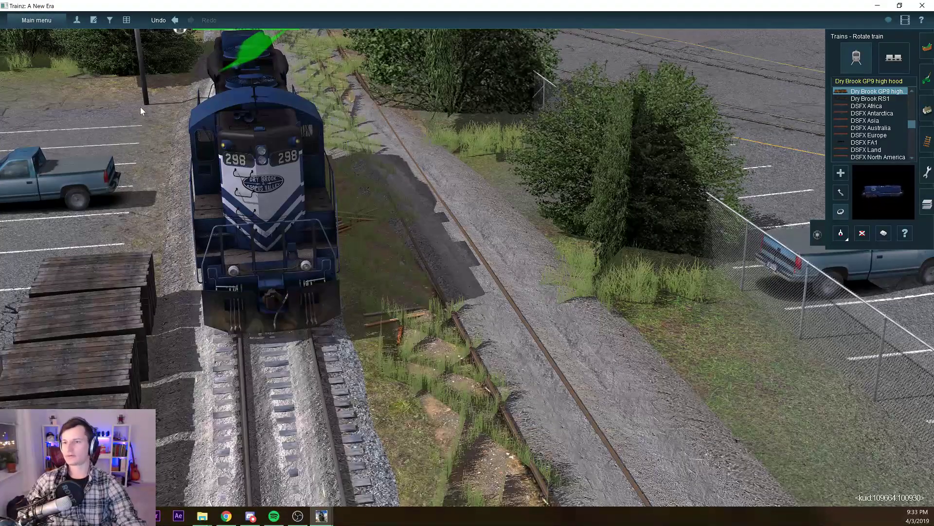
key(Right)
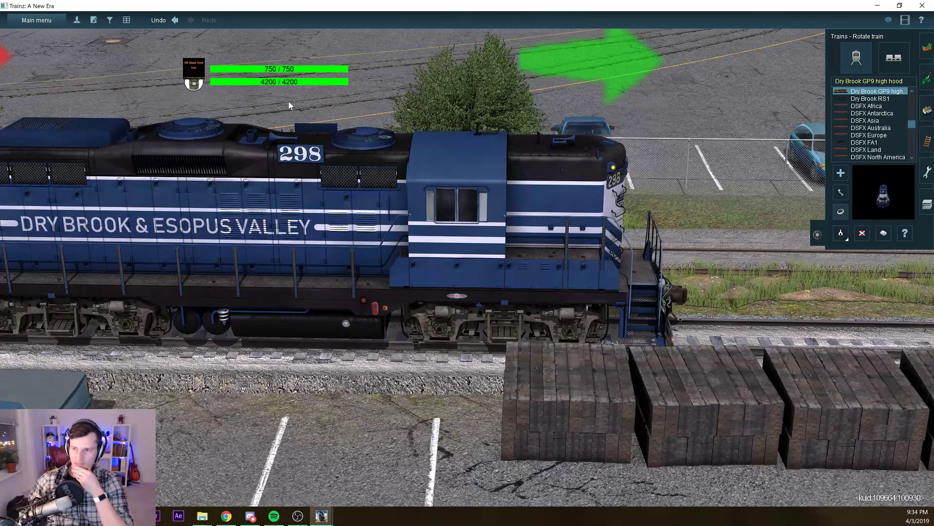
Return to the long-hood end and inspect how its V stripes line up with the side stripes around the corner
right_click(144, 133)
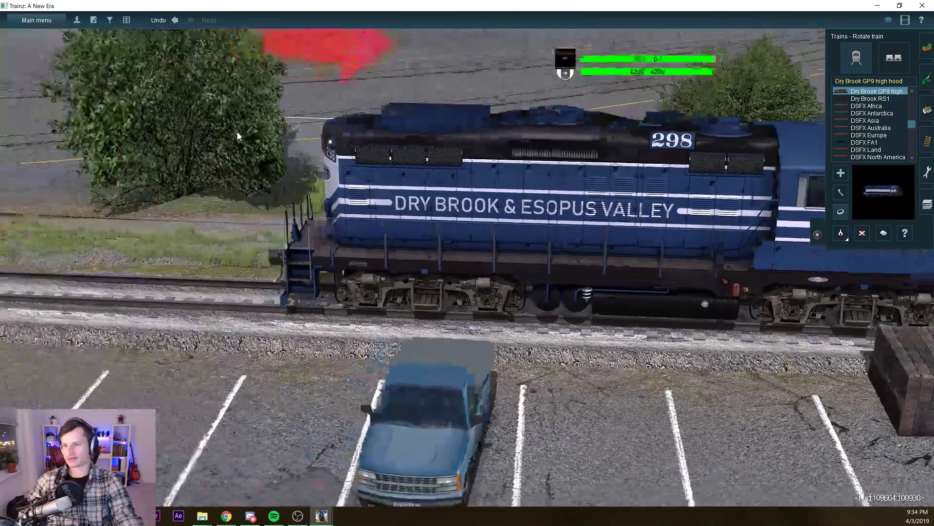
key(Left)
scroll(192, 113, up, 3)
key(Left)
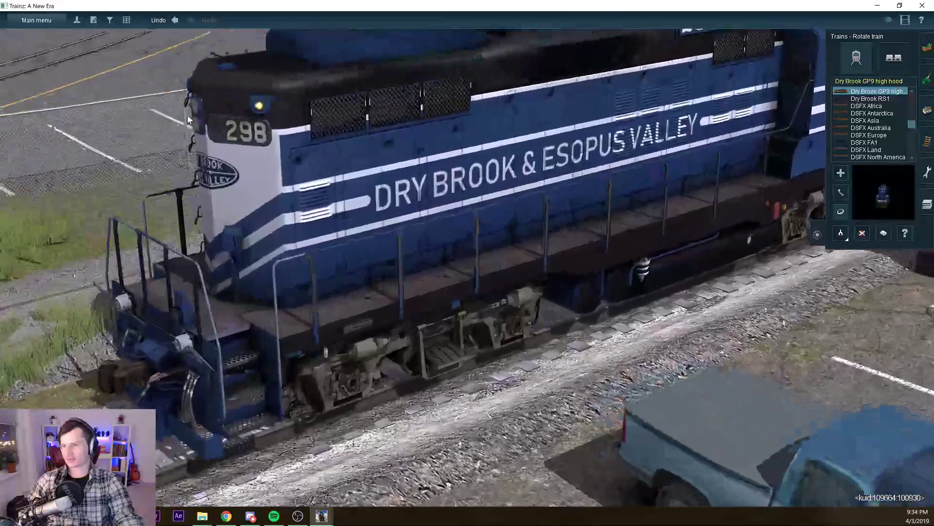
scroll(152, 97, up, 3)
scroll(152, 99, up, 3)
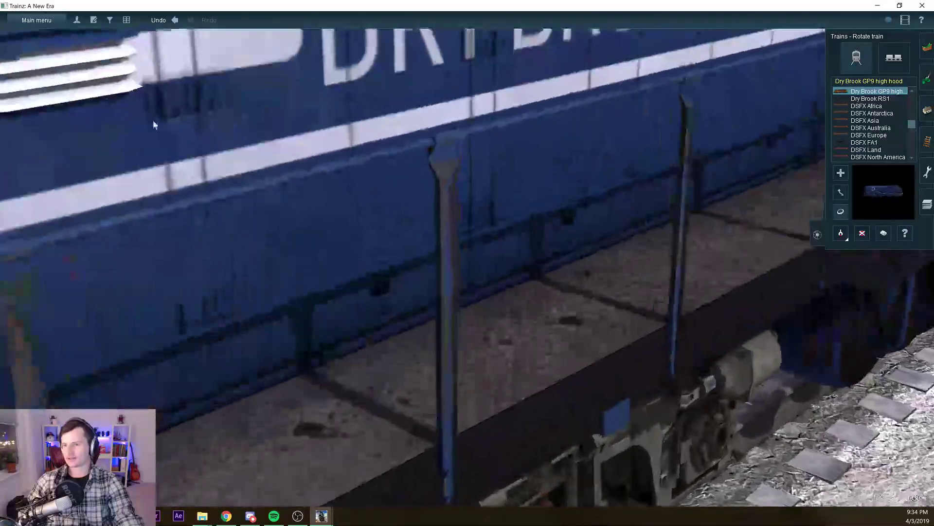
scroll(158, 128, down, 3)
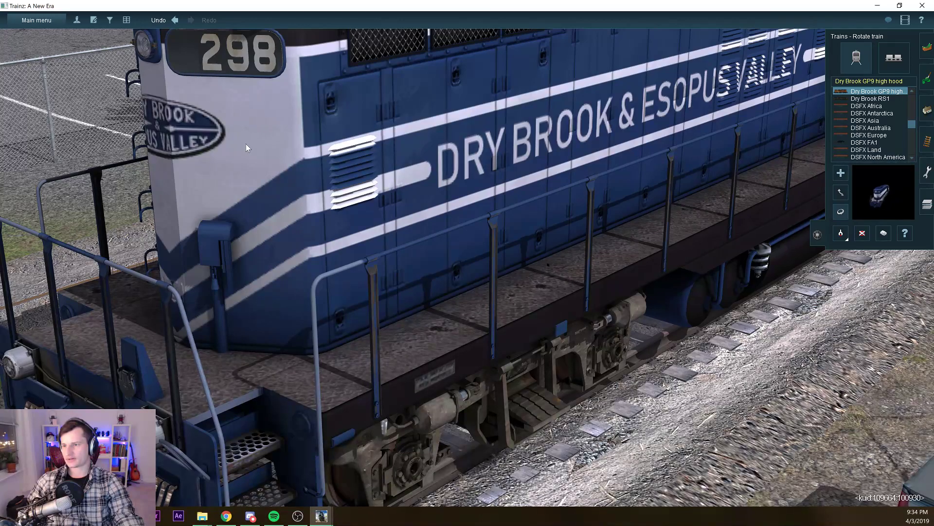
Finish viewing the locomotive's side, exit Surveyor in Trainz, and switch to the map0_b texture in Photoshop
key(Left)
scroll(276, 145, down, 3)
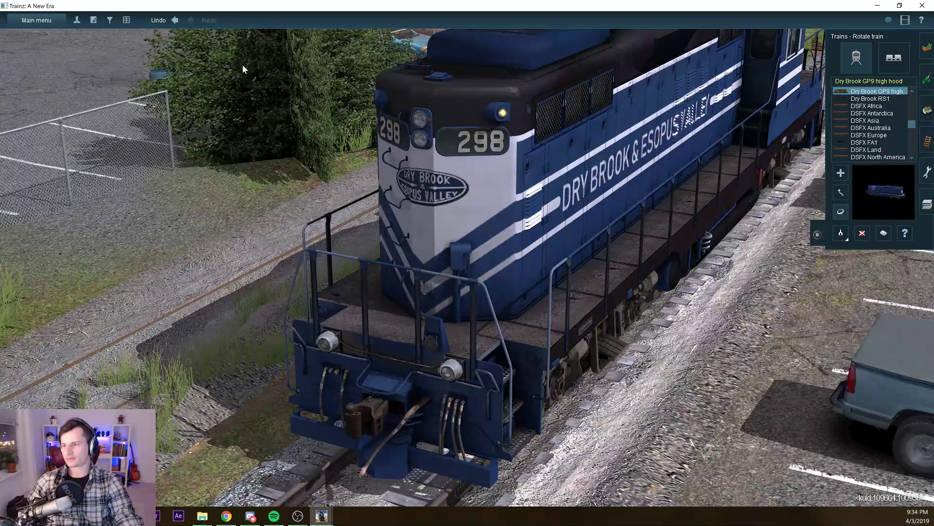
key(Left)
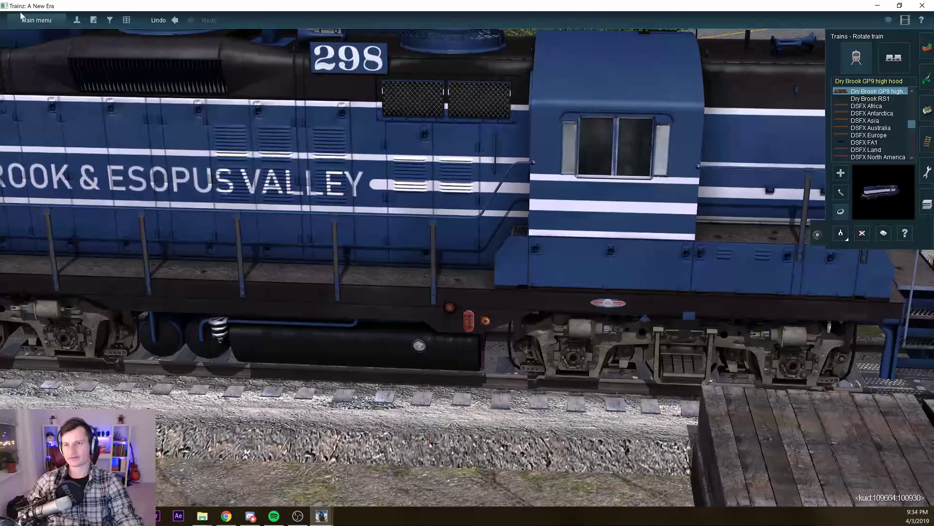
click(34, 20)
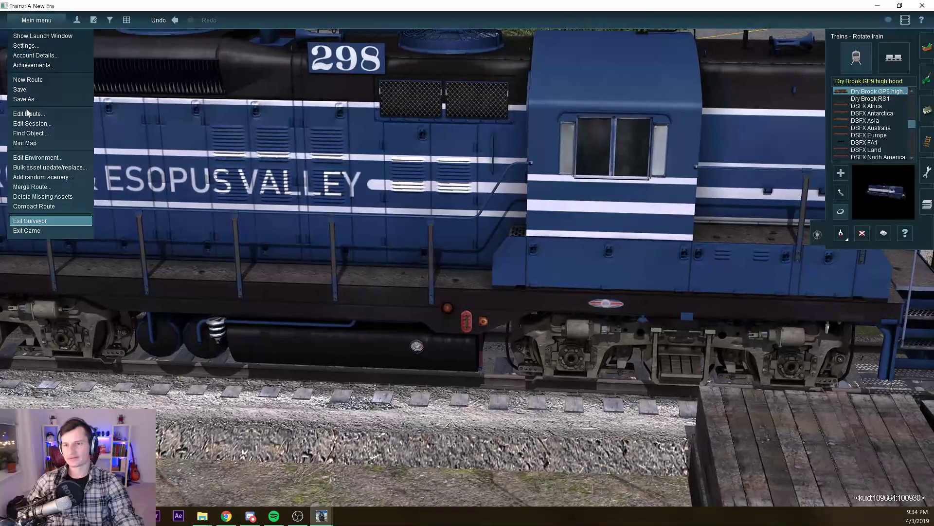
click(30, 220)
key(Return)
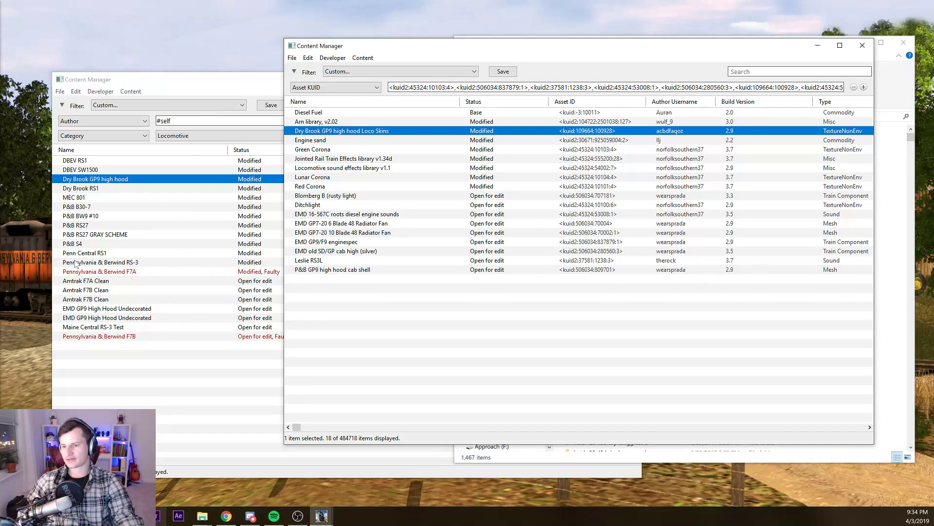
click(131, 516)
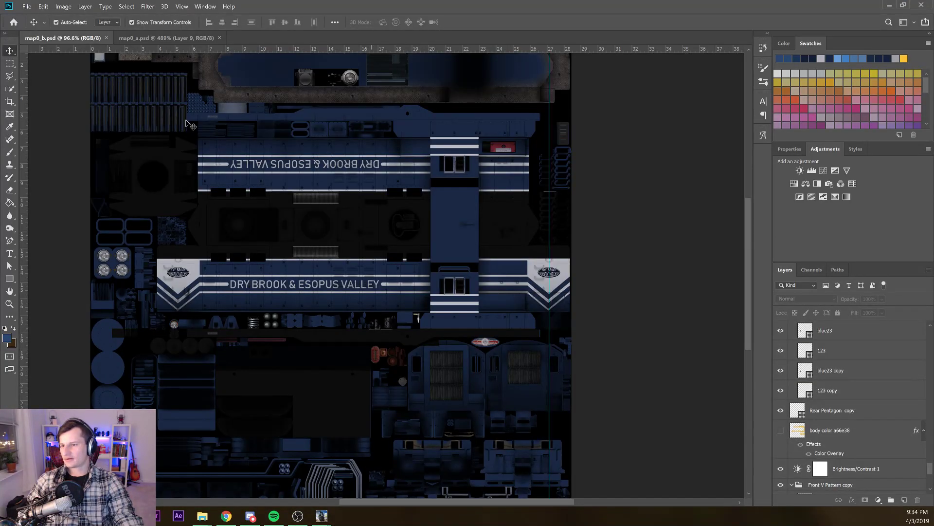
Compare the hood roof with and without its black paint by undoing and redoing the last change
click(371, 240)
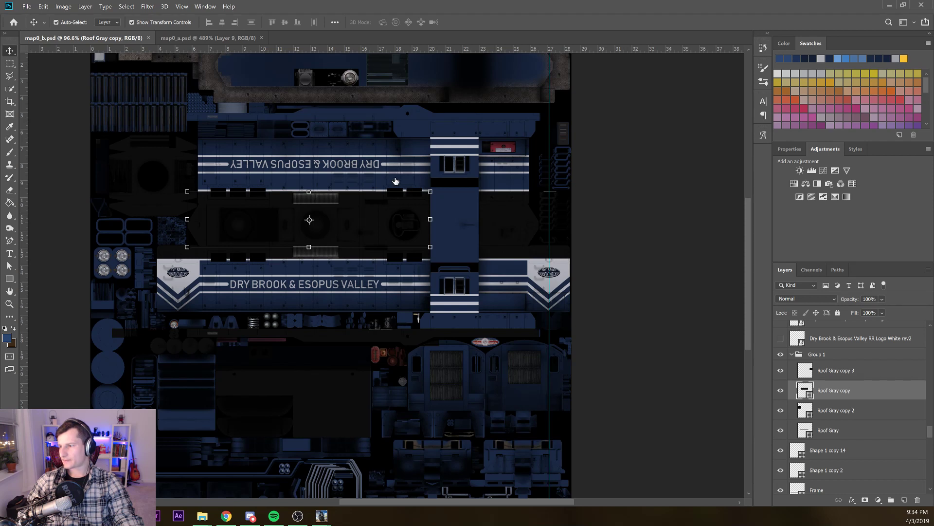
key(ctrl+z)
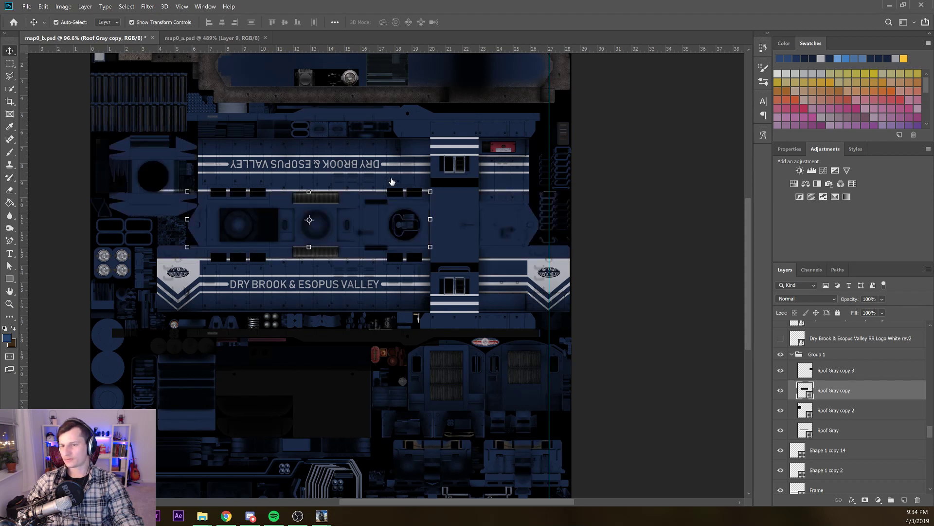
key(ctrl+shift+z)
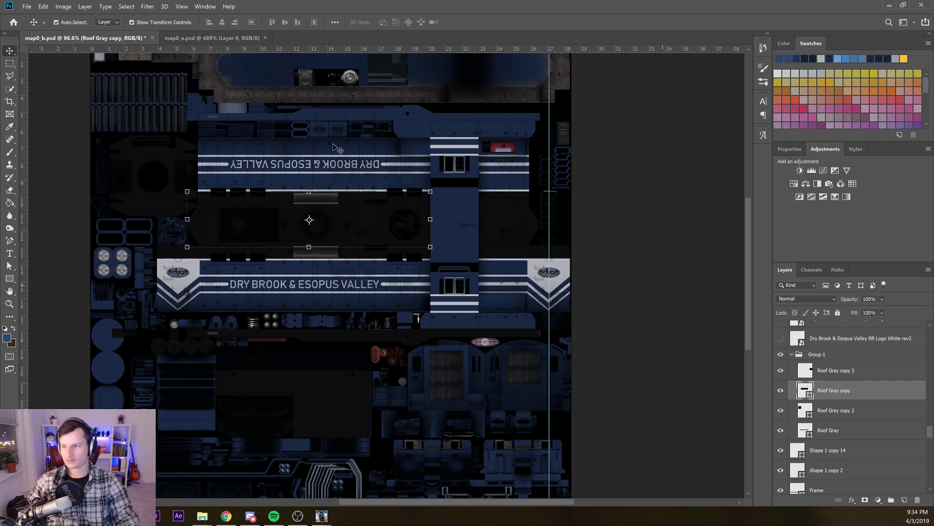
Duplicate the Roof Gray copy 3 shape over the blue cab roof and narrow it to 22.42% width
click(334, 144)
scroll(247, 118, up, 10)
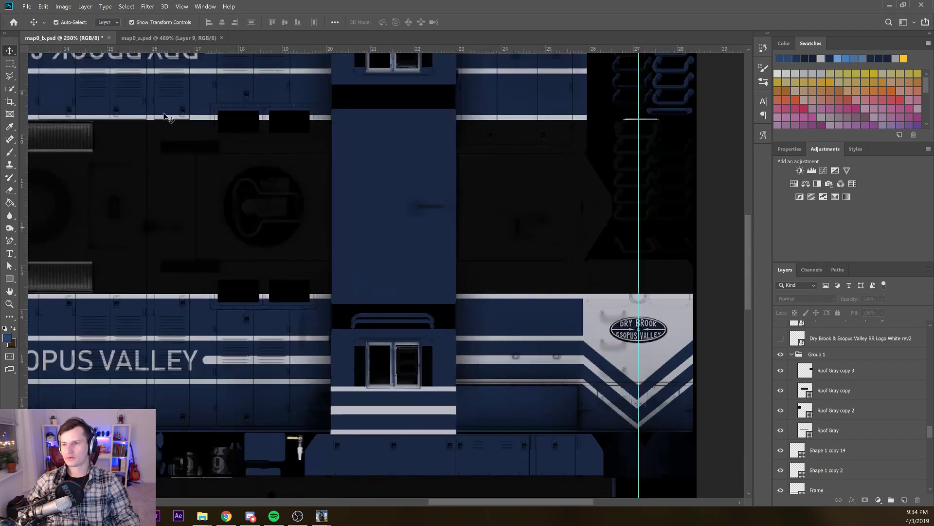
click(486, 234)
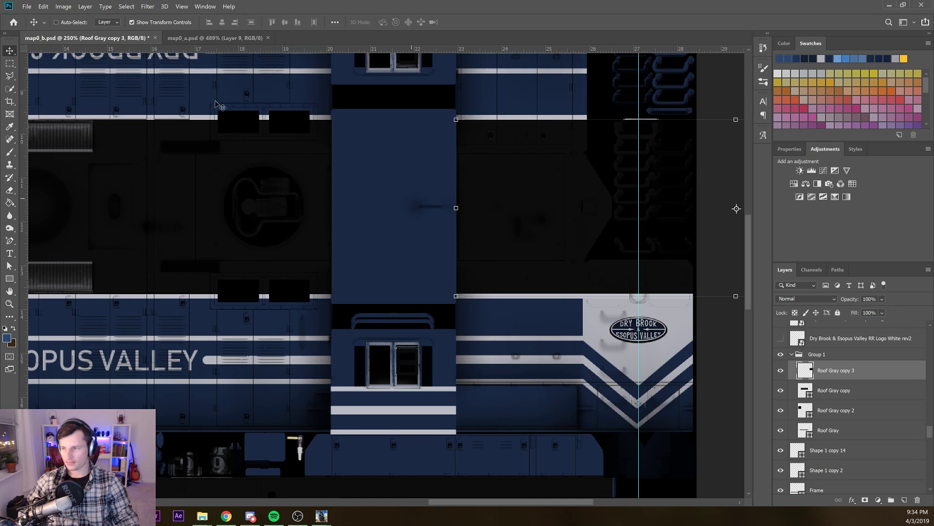
drag(279, 114, 214, 111)
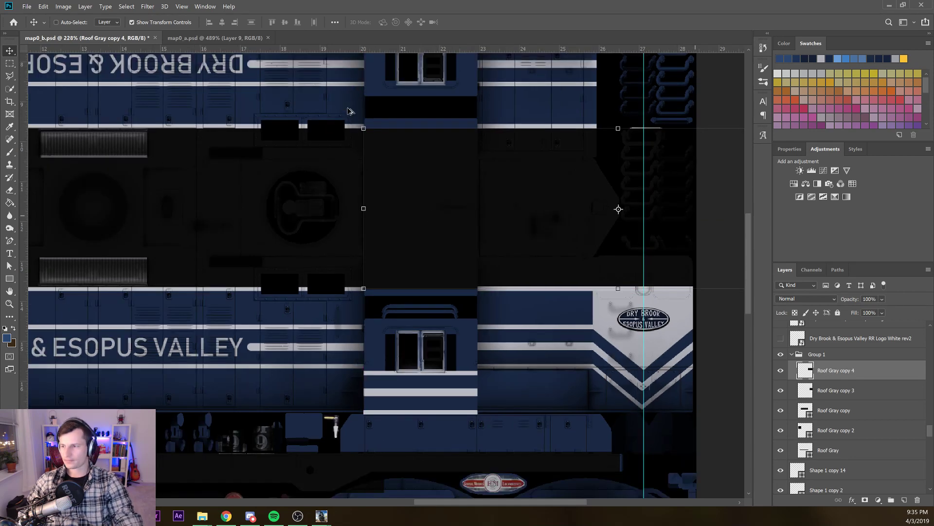
scroll(349, 110, down, 1)
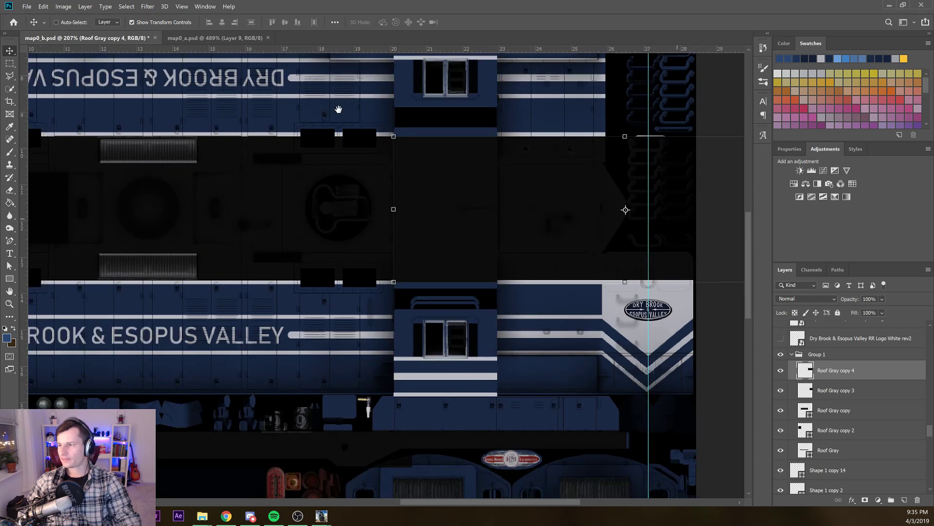
drag(337, 111, 255, 116)
drag(346, 113, 206, 111)
key(shift)
drag(411, 221, 331, 203)
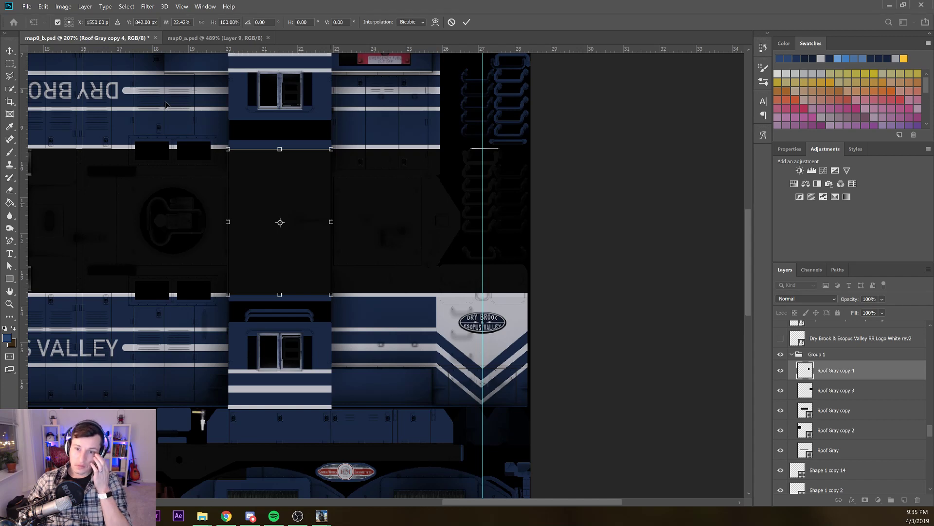
Fit the black shape to the cab roof's edges at 22.31% width and 106.21% height, and apply the transform
scroll(125, 93, up, 10)
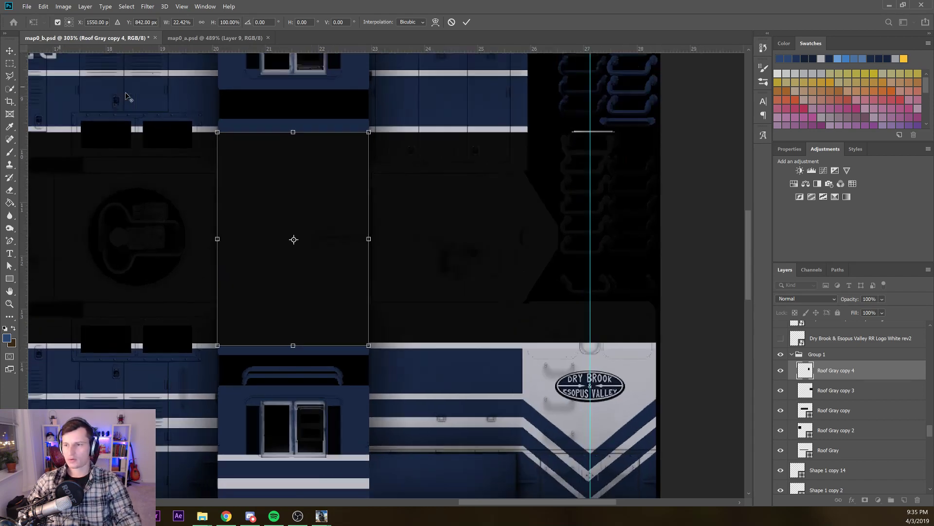
scroll(102, 80, up, 4)
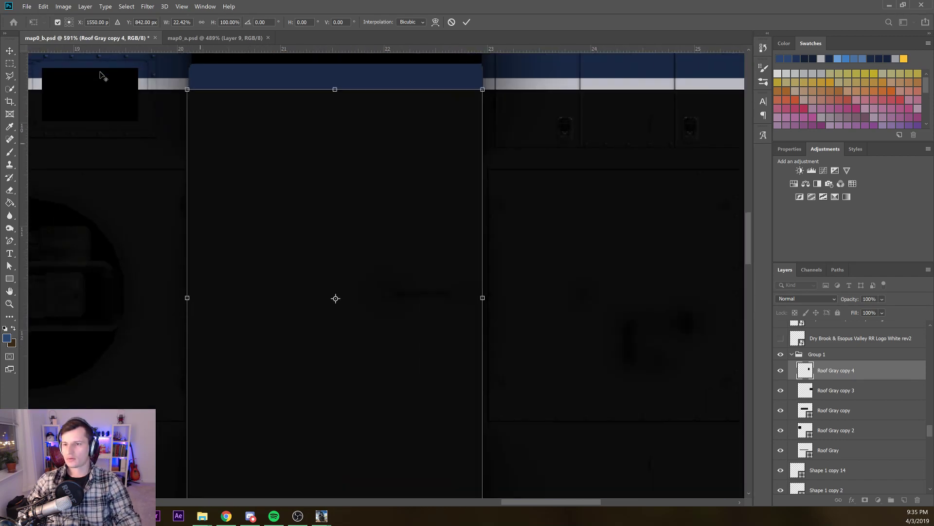
drag(170, 57, 157, 132)
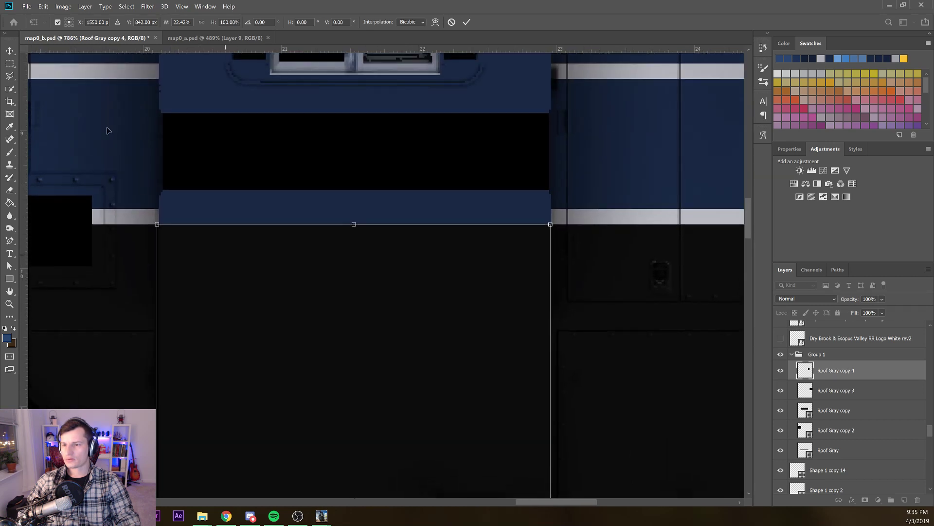
drag(156, 224, 162, 224)
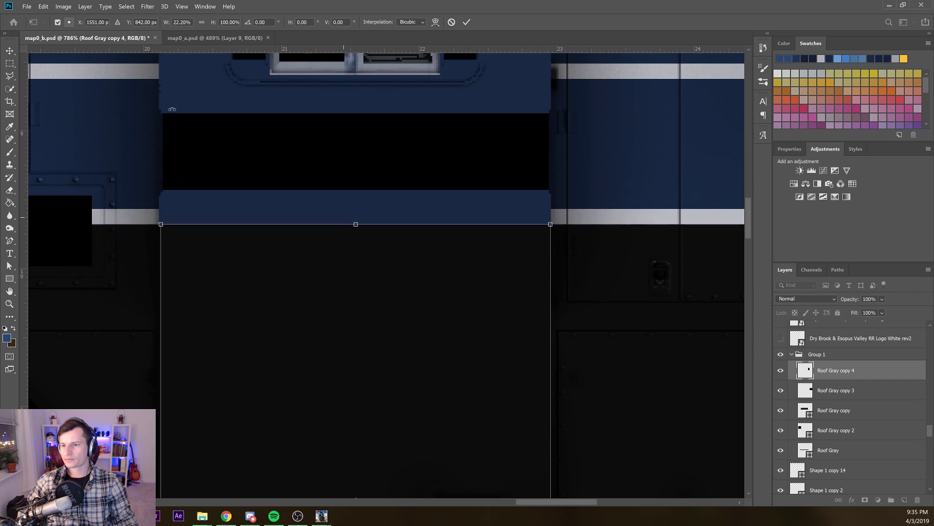
drag(176, 113, 178, 95)
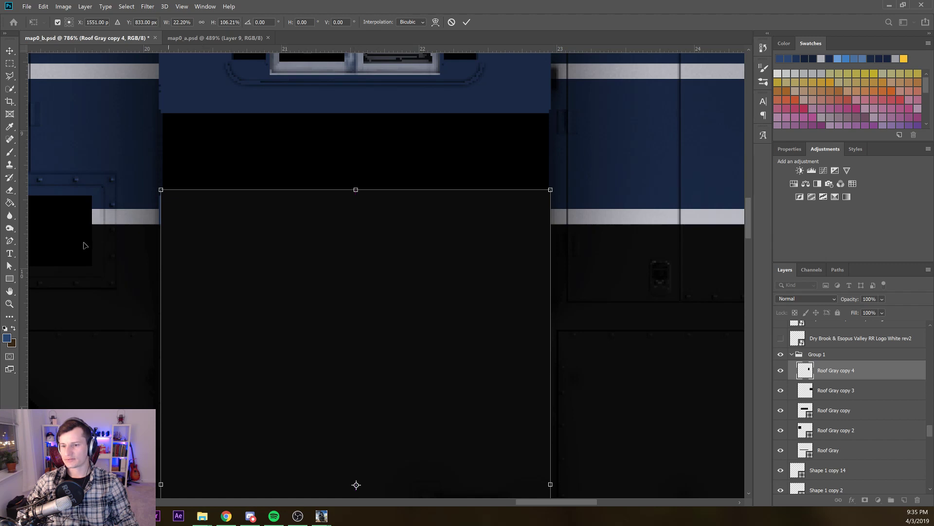
drag(81, 242, 80, 242)
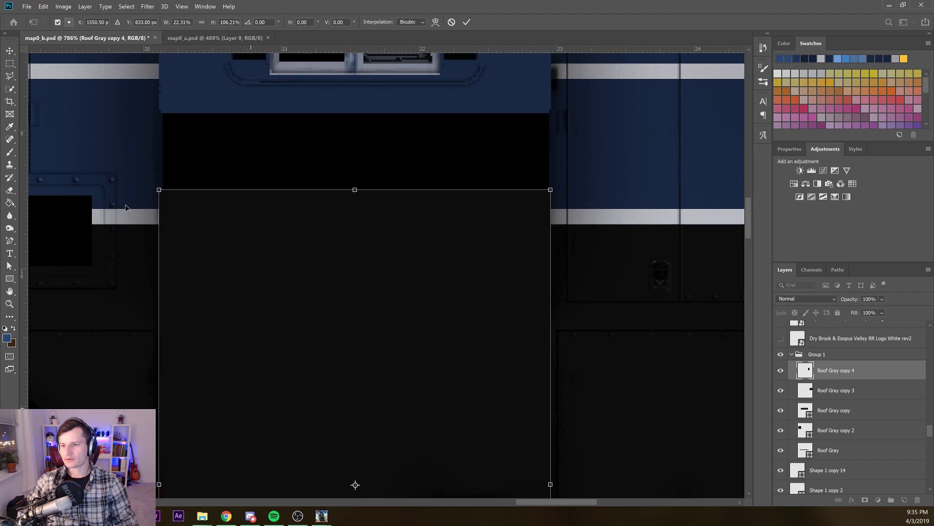
drag(135, 232, 132, 190)
scroll(140, 123, down, 5)
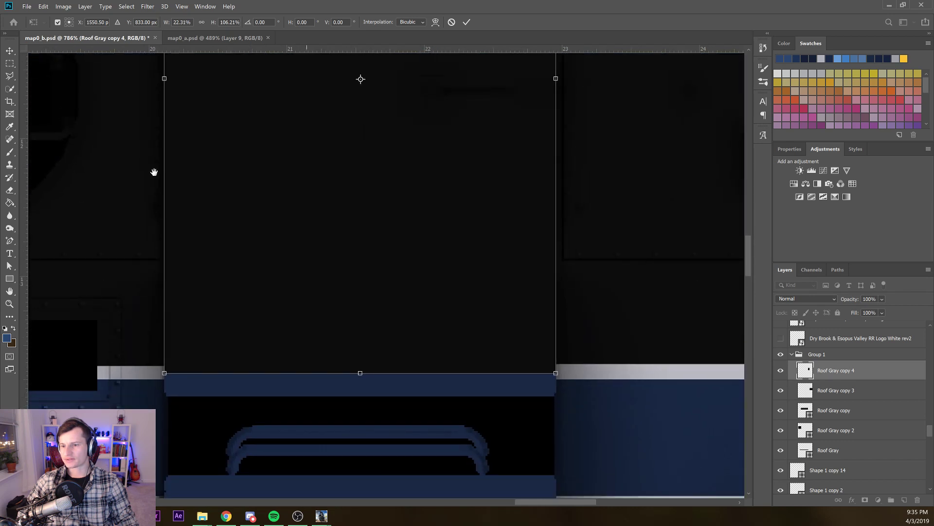
scroll(192, 198, down, 5)
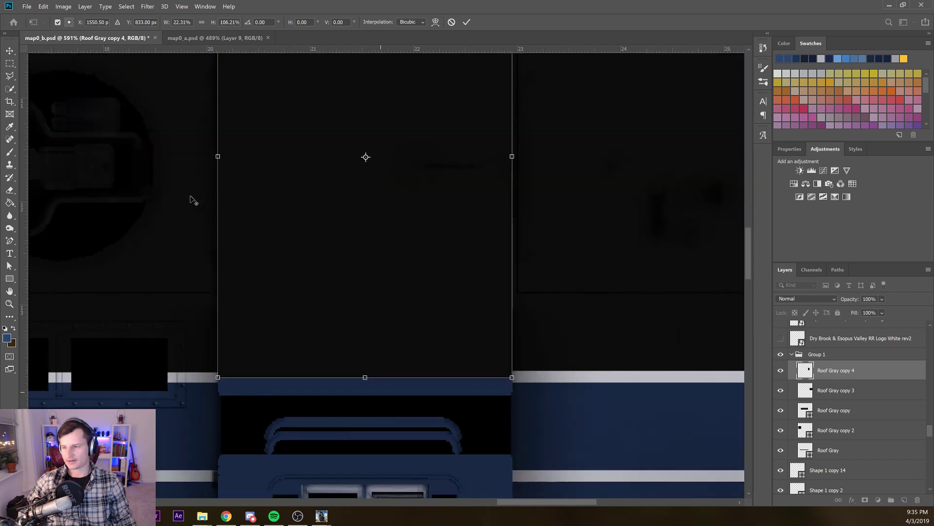
scroll(190, 197, down, 3)
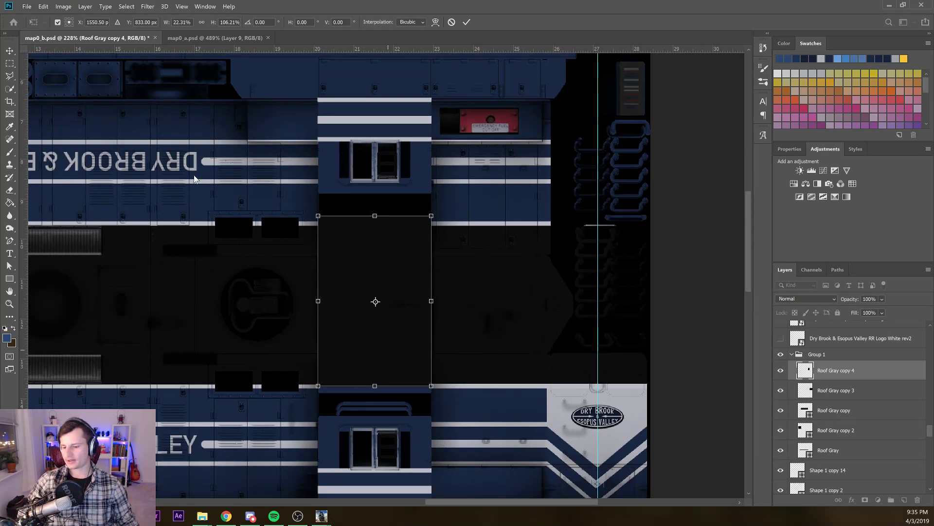
key(alt+space)
key(Escape)
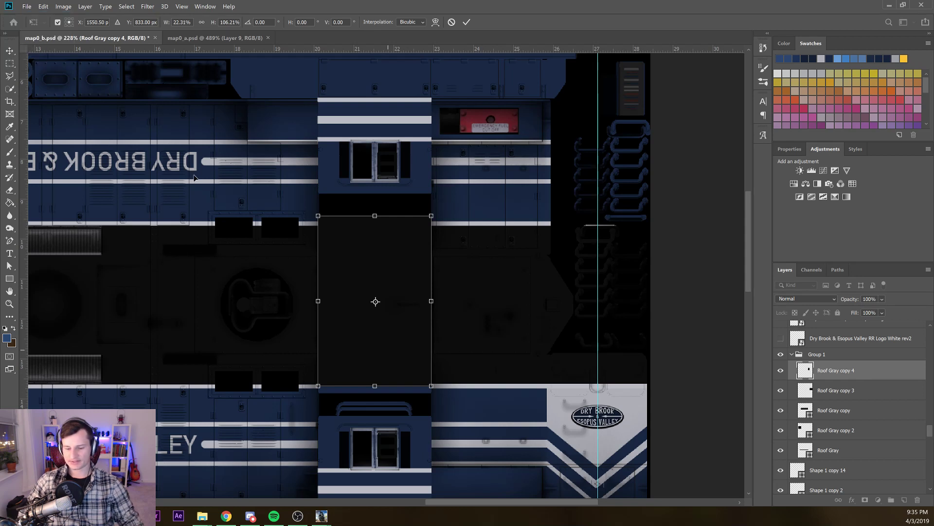
key(Return)
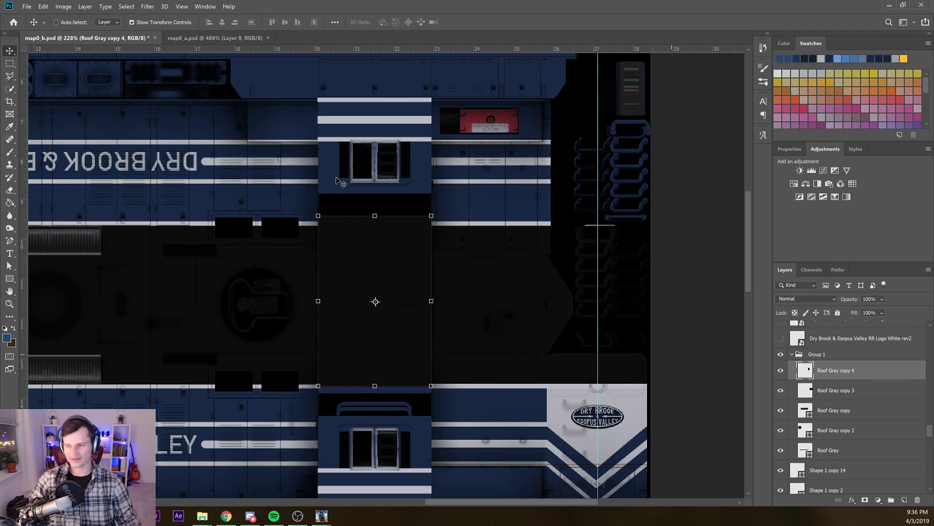
Duplicate the black cab roof shape down over the lower cab side with the window
drag(206, 189, 192, 130)
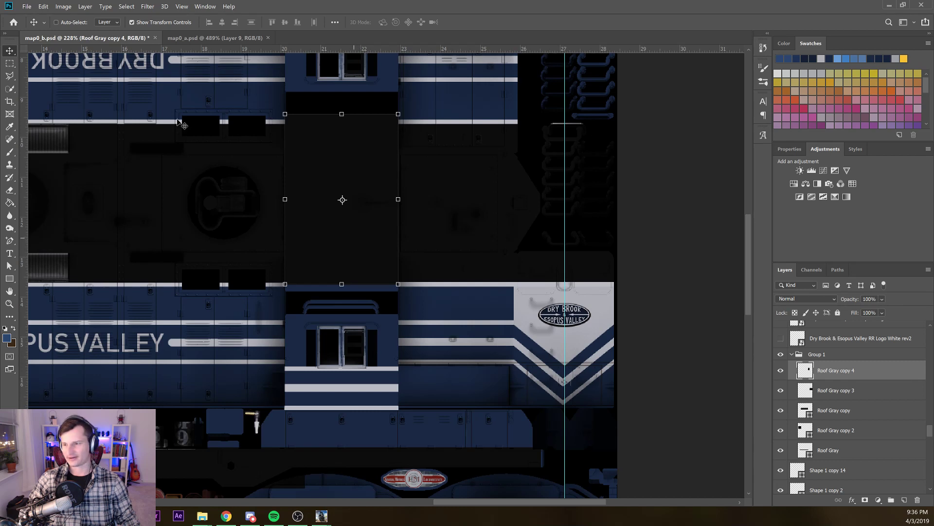
drag(184, 129, 174, 201)
scroll(177, 204, down, 1)
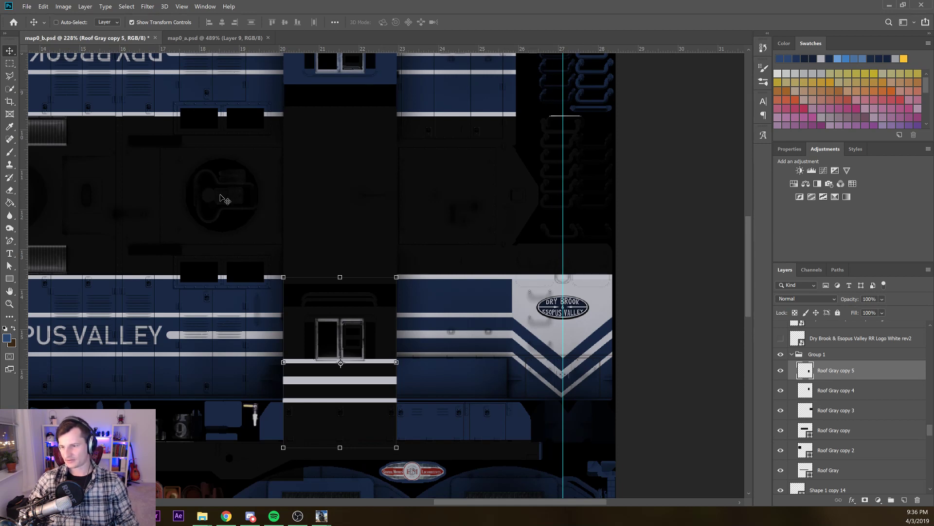
Select the three white stripes on the lower cab side and hide their Engineers Side Cab Stripe group
click(56, 22)
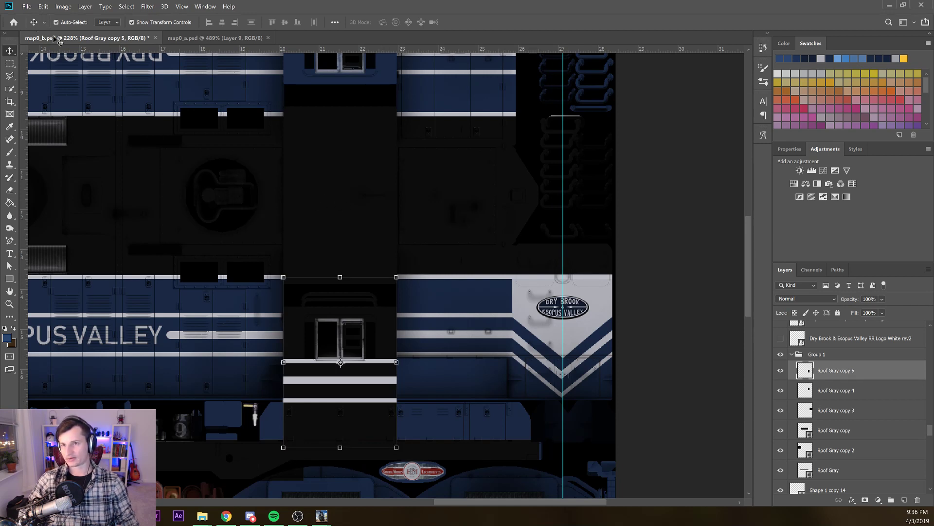
click(384, 361)
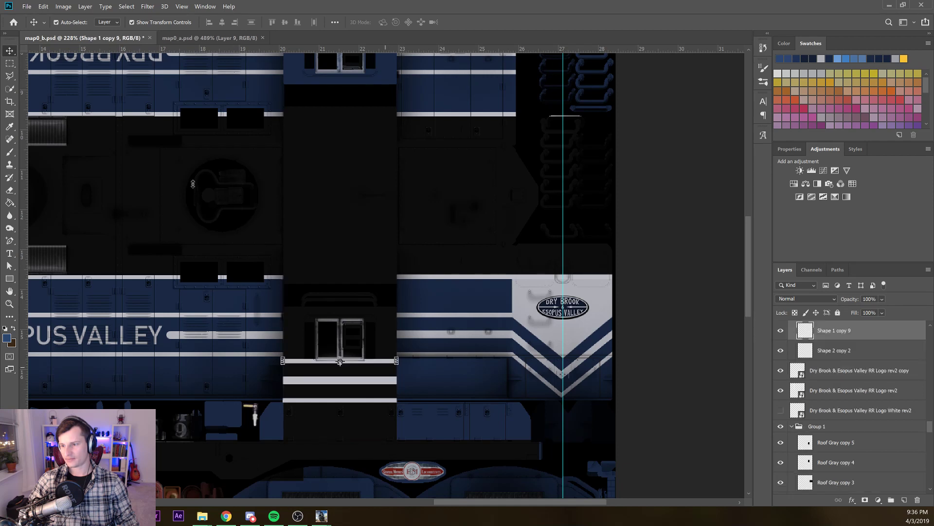
shift+click(380, 380)
key(alt+shift+bracketright)
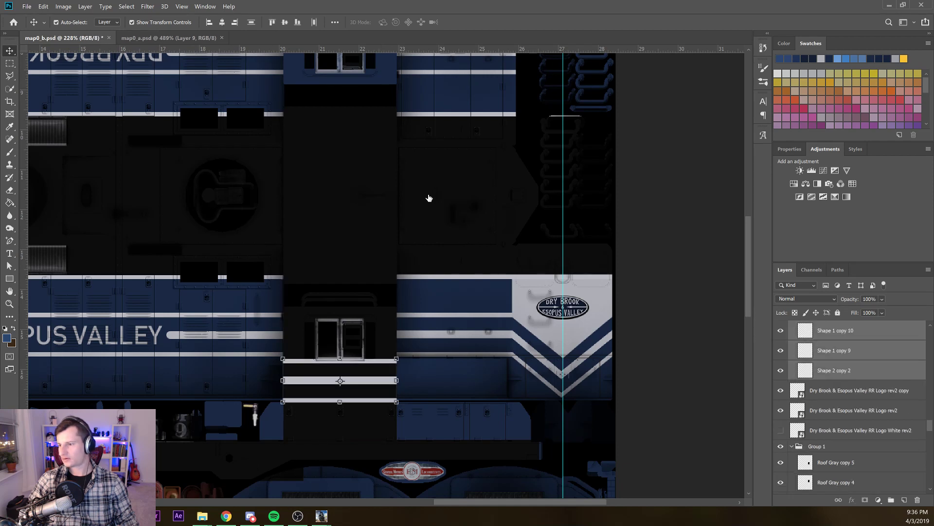
drag(419, 196, 400, 198)
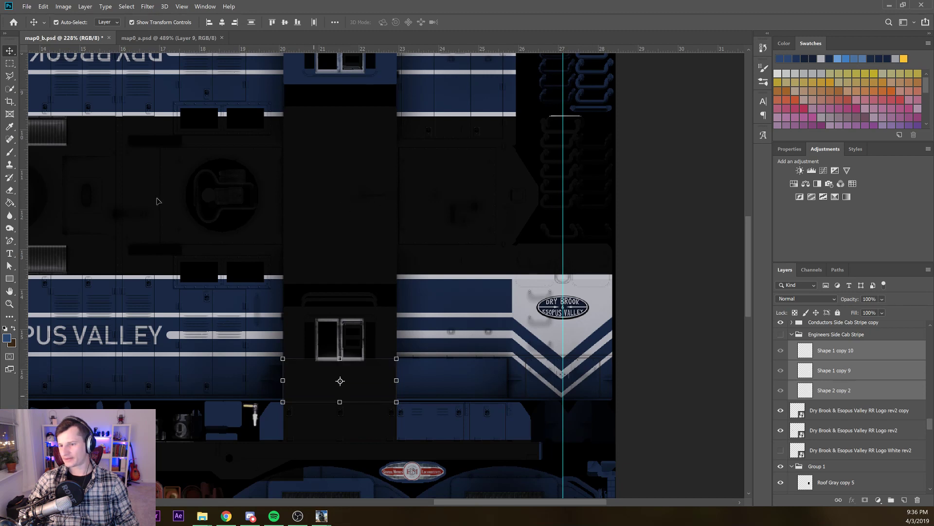
Deselect the stripes and examine the black cab side against the blue hood stripes and nose V at different zoom levels
click(343, 197)
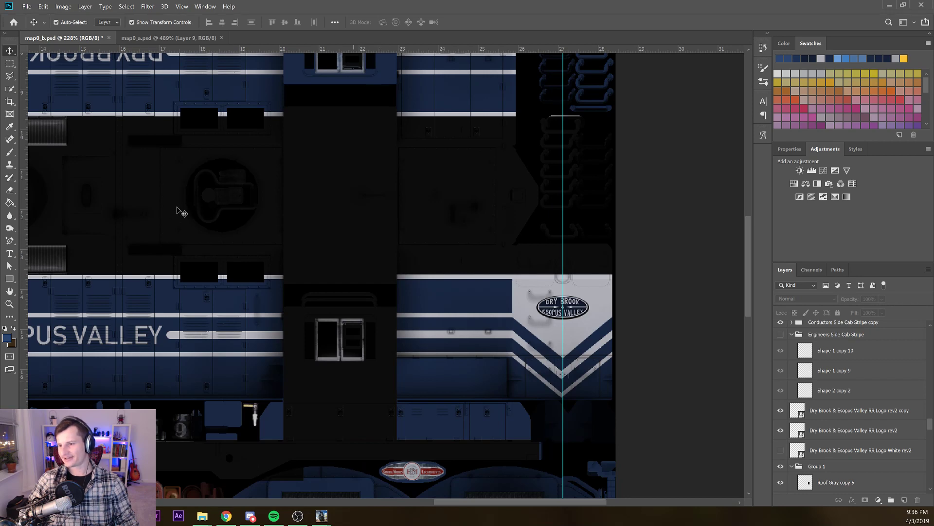
scroll(183, 215, up, 3)
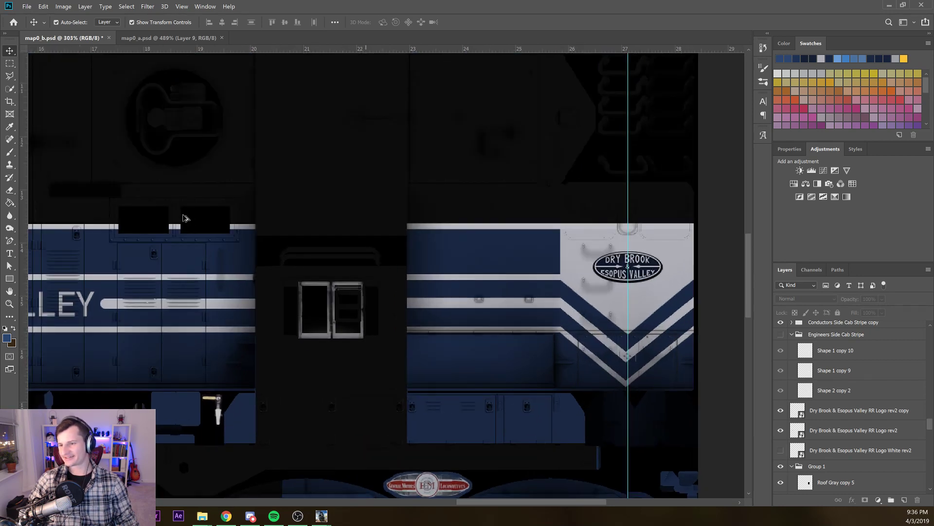
scroll(186, 218, down, 3)
scroll(186, 218, up, 5)
scroll(186, 218, right, 2)
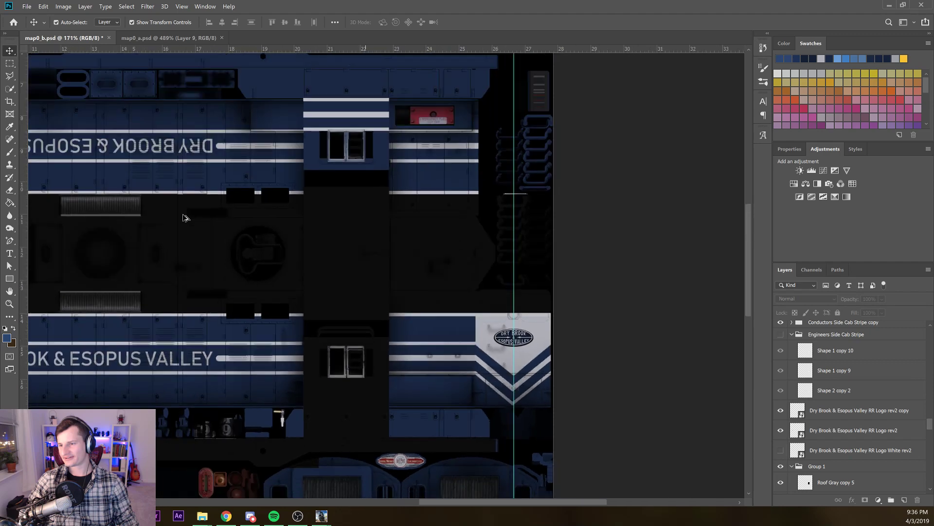
scroll(185, 217, up, 5)
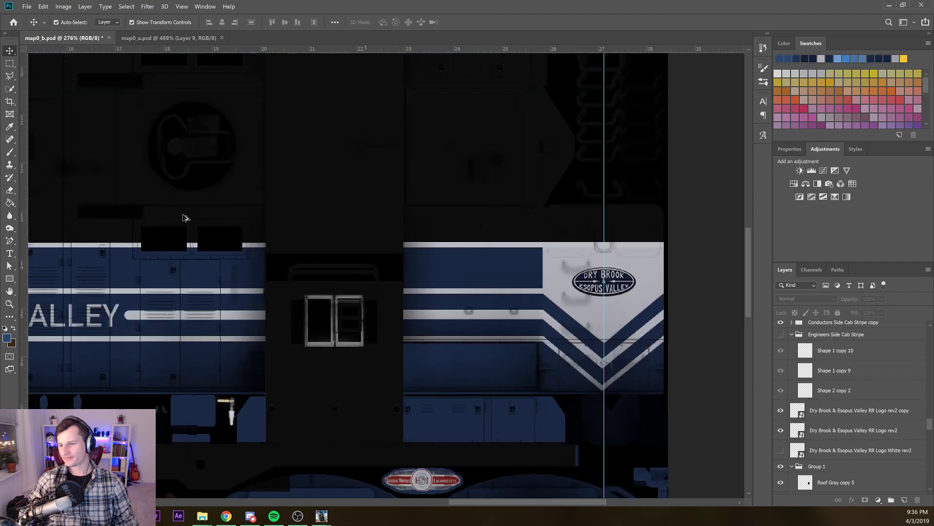
scroll(185, 217, up, 1)
scroll(181, 209, down, 2)
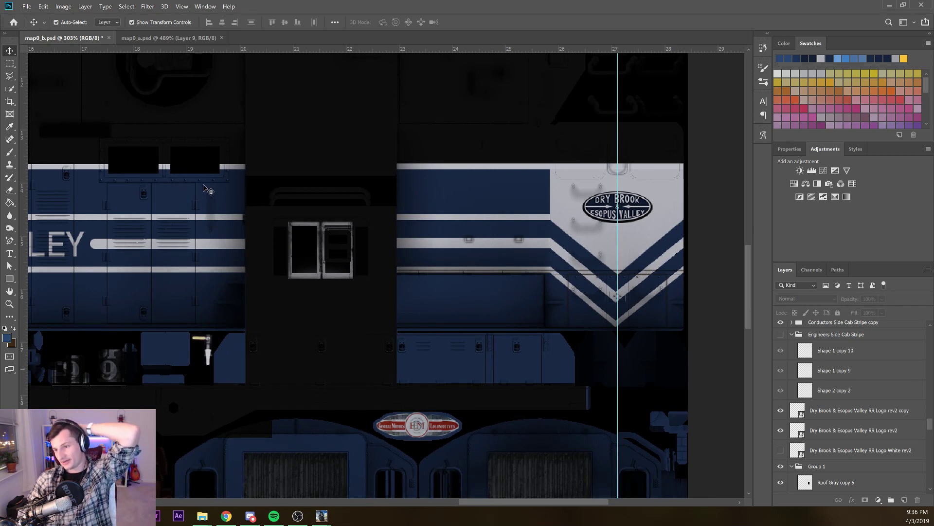
Duplicate the black cab side shape and stretch the copy across the blue panels below the cab at 240.49% width and 22.40% height
click(194, 180)
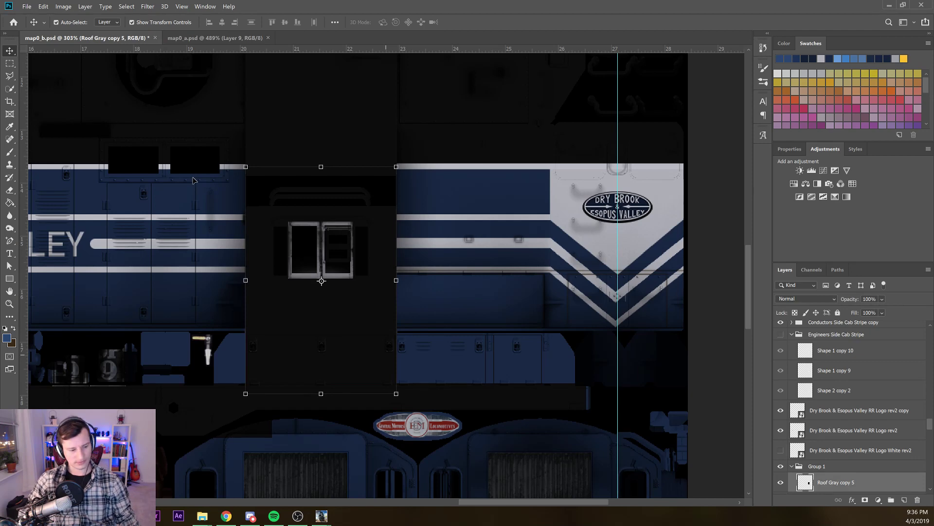
alt+drag(178, 170, 214, 182)
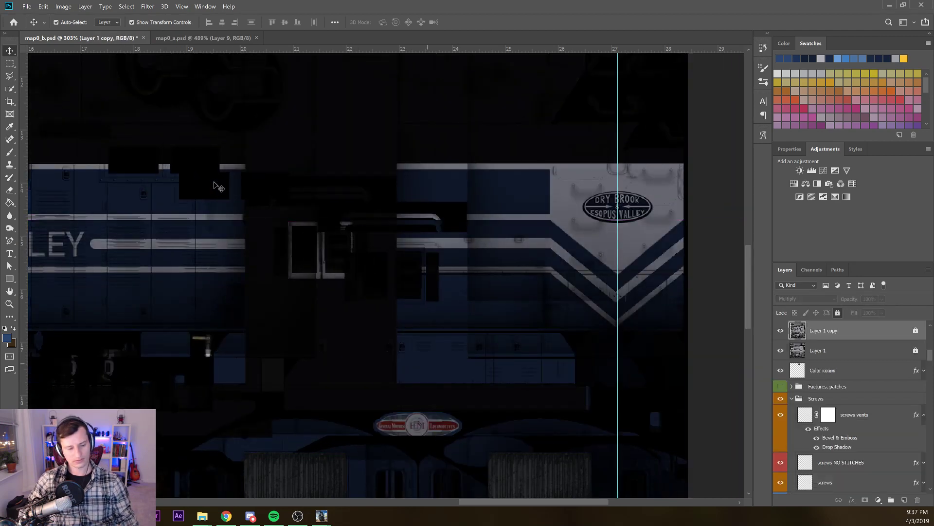
key(ctrl+z)
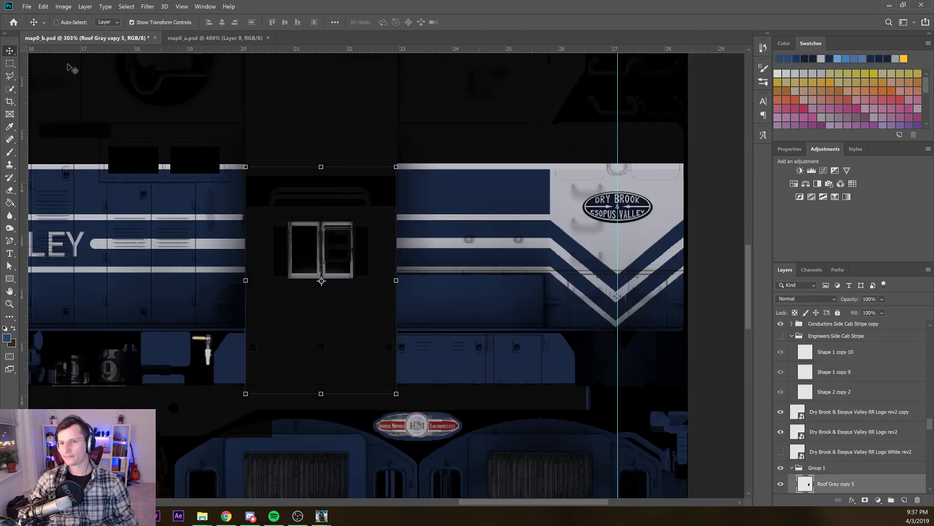
alt+shift+drag(154, 170, 190, 176)
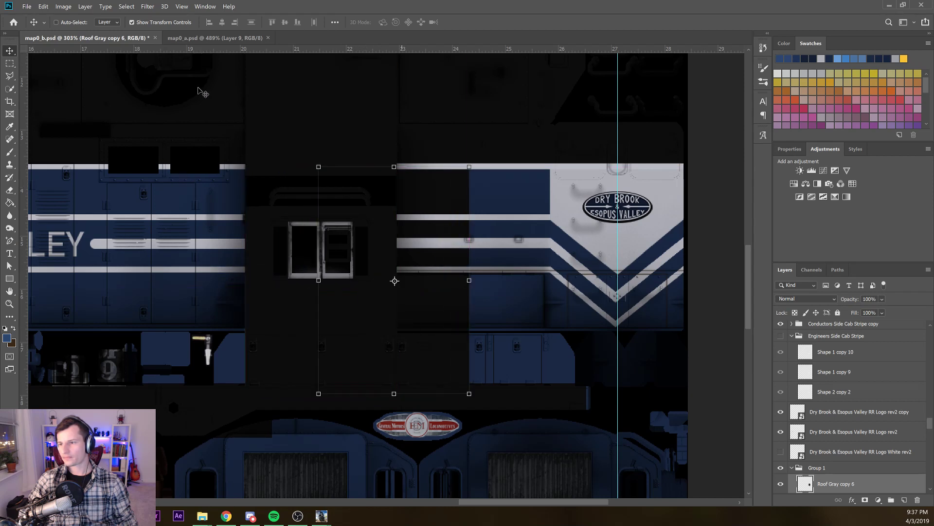
drag(234, 83, 288, 166)
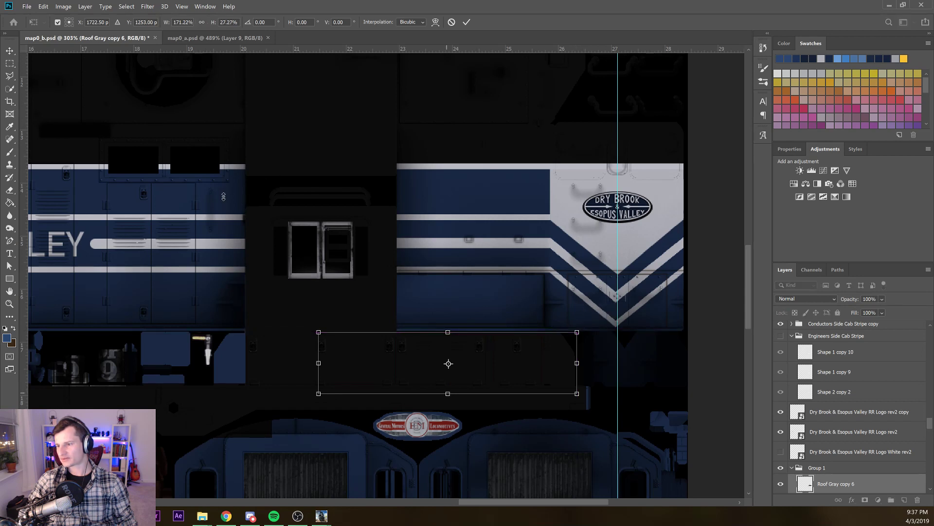
drag(224, 196, 226, 190)
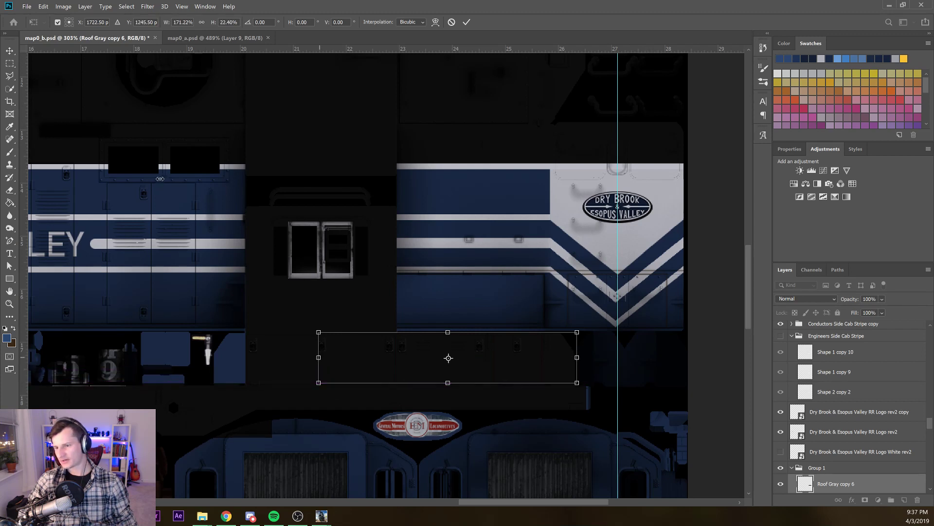
drag(160, 178, 108, 178)
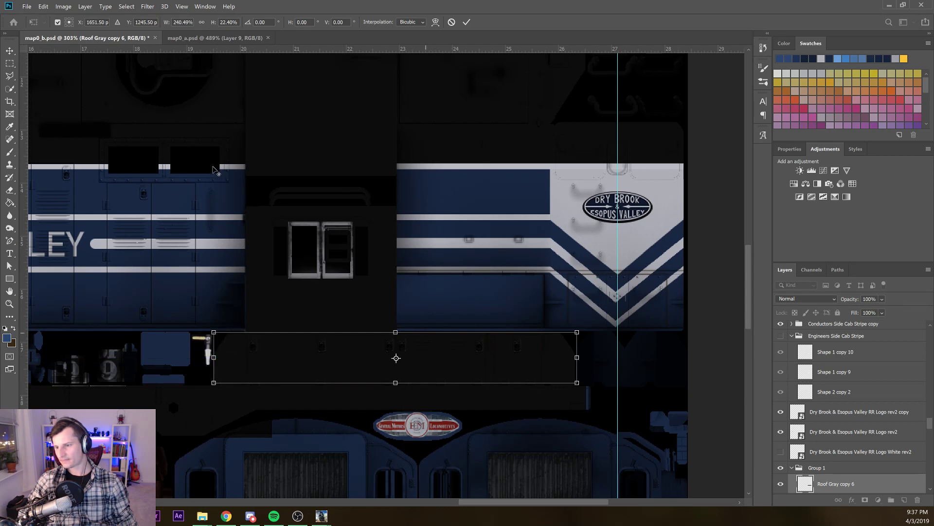
Raise the black strip's upper edge to meet the blue hood's lower edge at 23.05% height, and apply the transform
scroll(213, 167, up, 6)
key(ctrl+plus)
key(ctrl+plus)
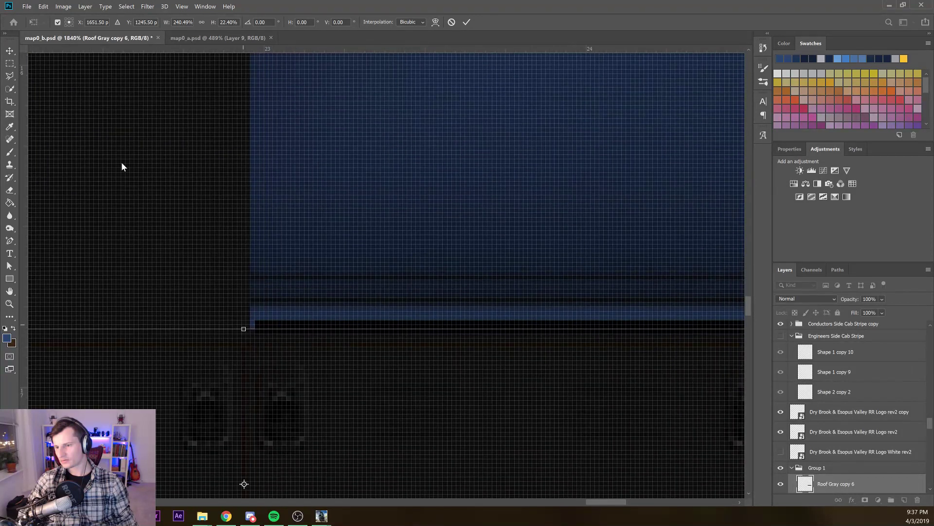
drag(123, 165, 122, 160)
scroll(136, 176, down, 2)
key(ctrl+minus)
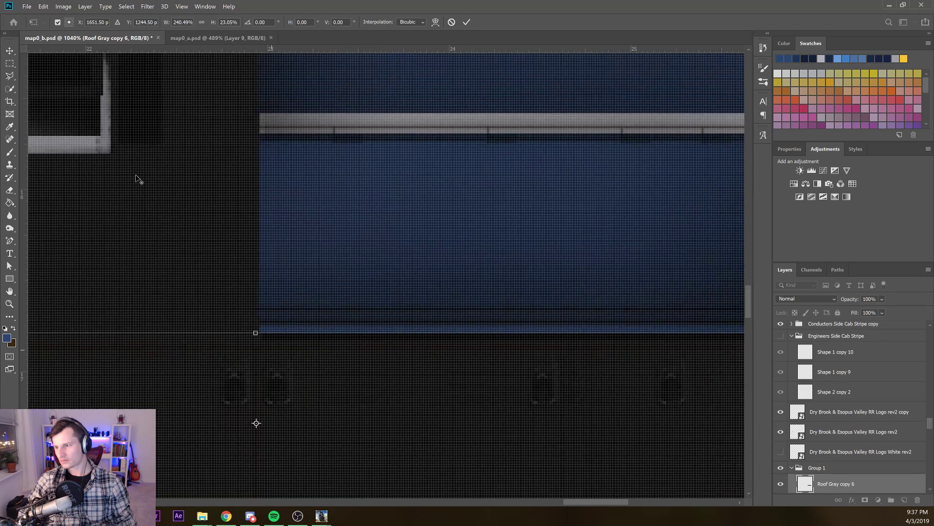
key(ctrl+plus)
key(ctrl+plus)
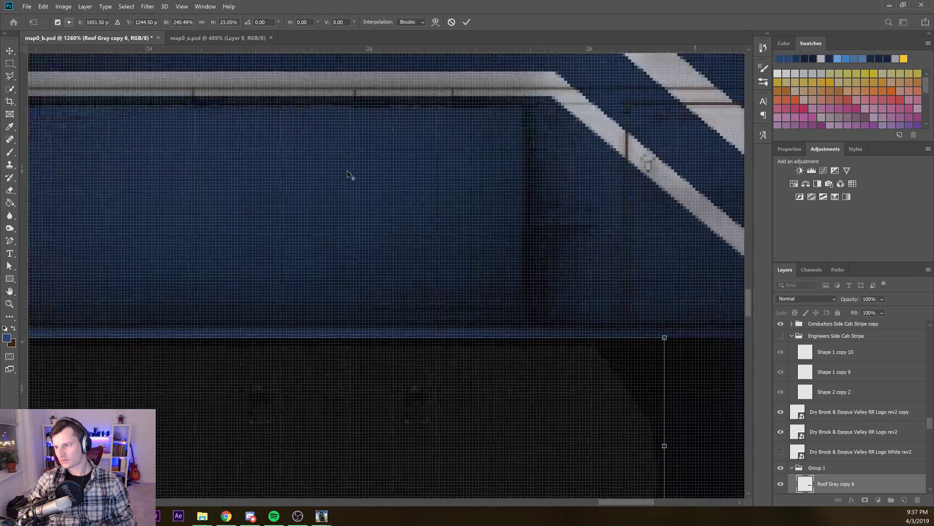
scroll(343, 170, down, 10)
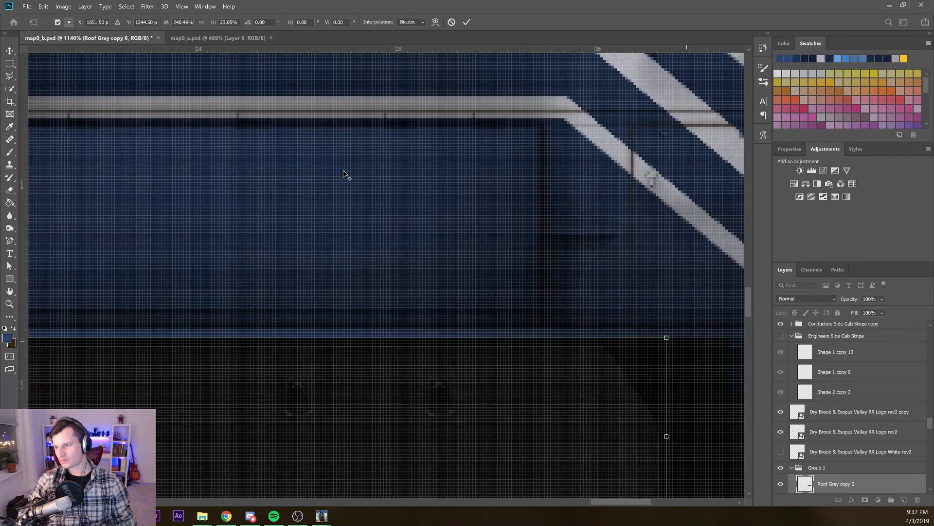
scroll(344, 170, down, 5)
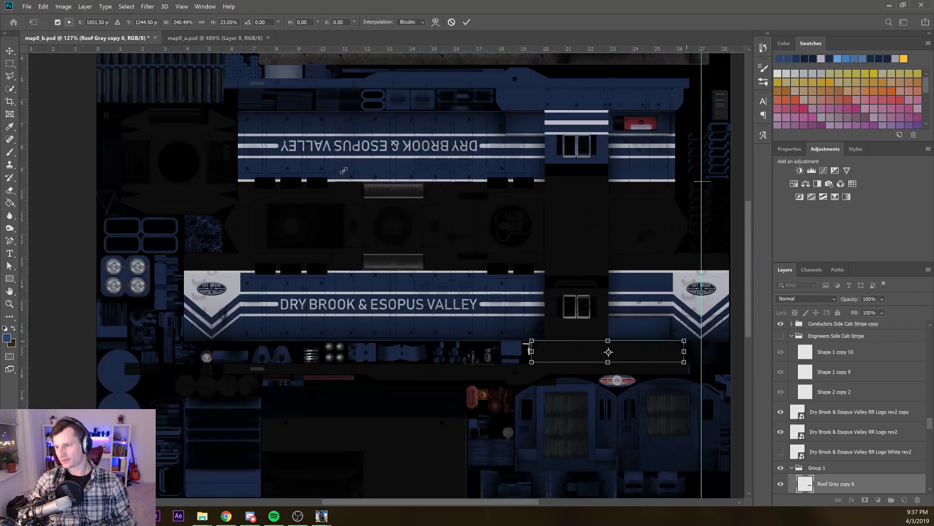
scroll(341, 172, right, 5)
key(Return)
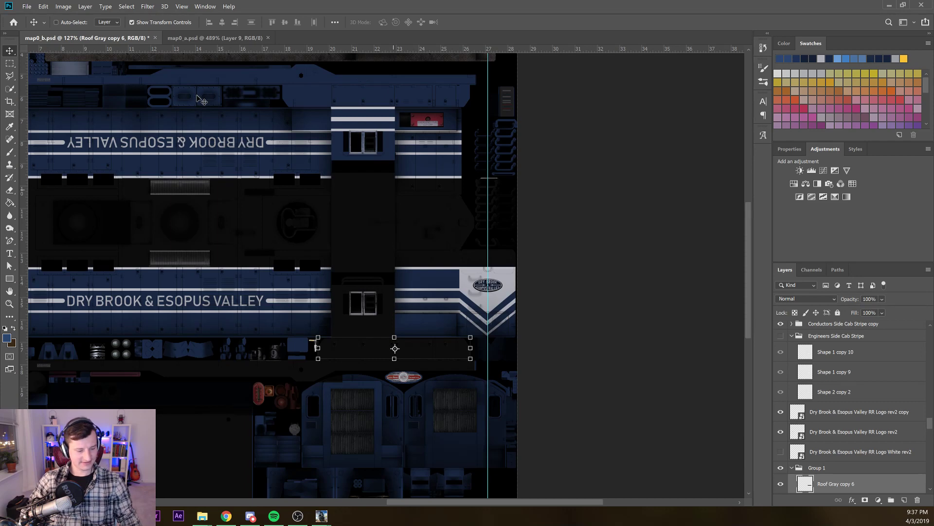
Switch to Content Manager, open Dry Brook GP9 high hood Loco Skins for editing, and copy its editing folder's path
click(317, 513)
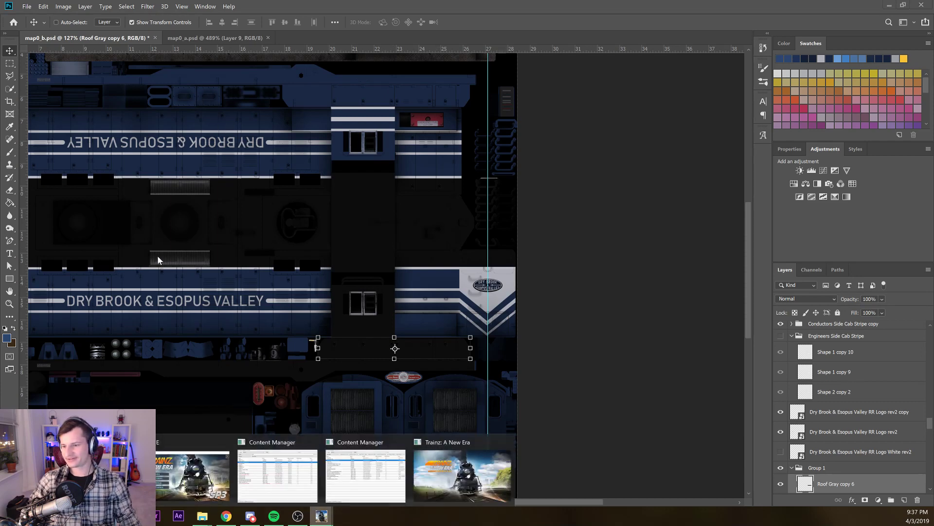
key(super+t)
key(Return)
click(878, 6)
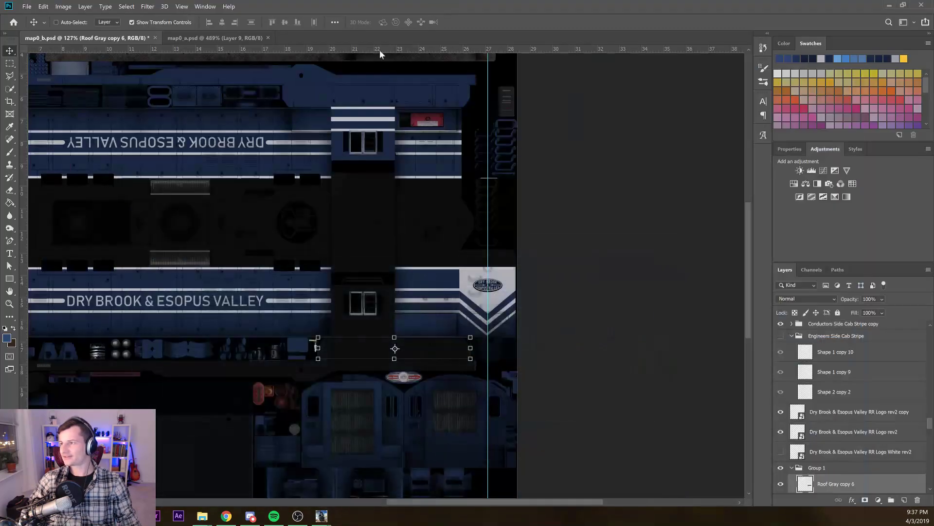
click(321, 515)
click(365, 472)
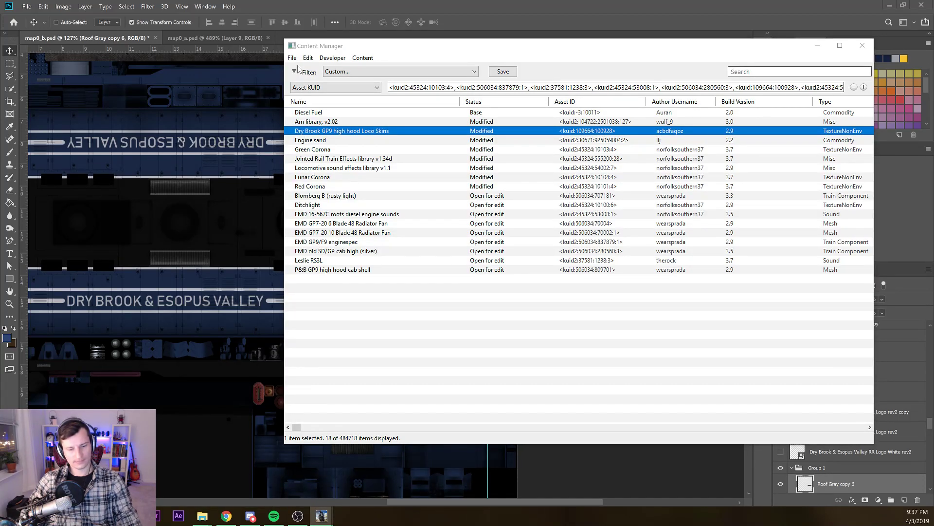
key(ctrl+e)
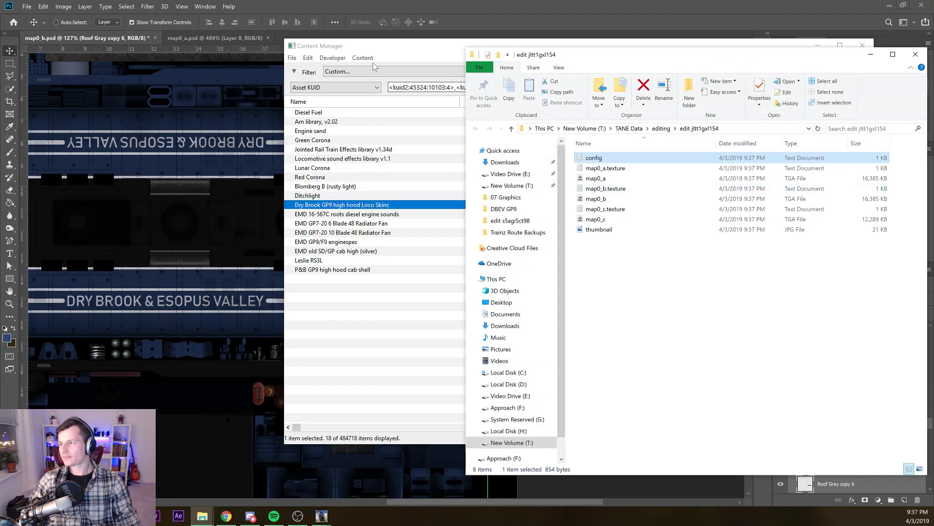
key(alt+d)
key(ctrl+c)
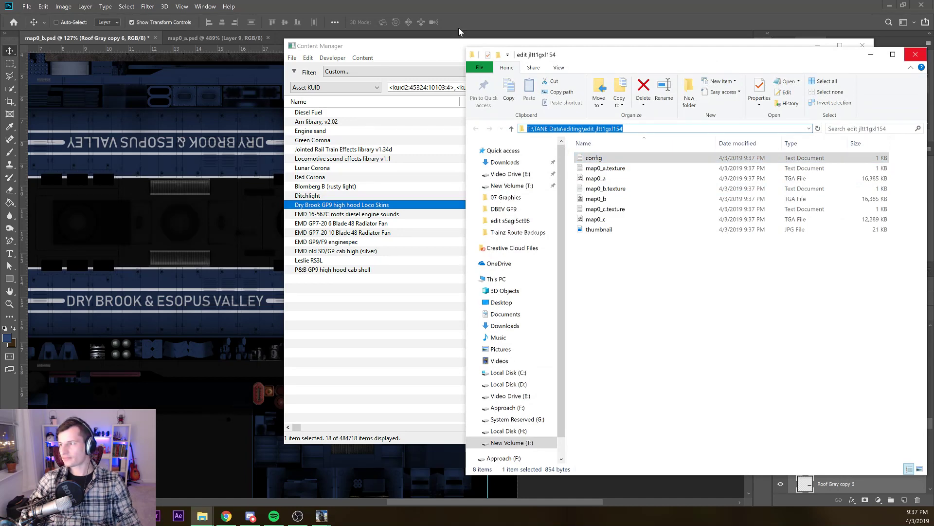
key(alt+F4)
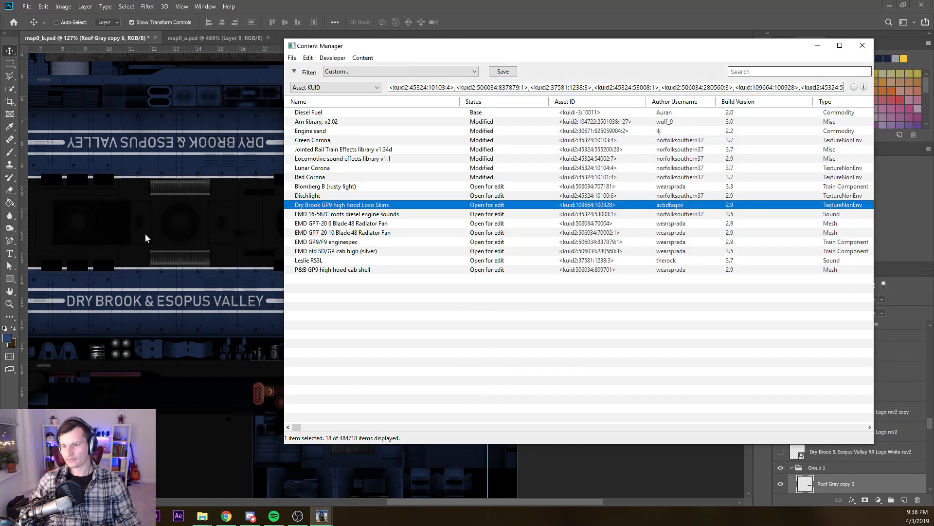
Switch to Photoshop and start saving map0_b under the copied Trainz editing folder path
key(alt+Tab)
key(ctrl+shift+s)
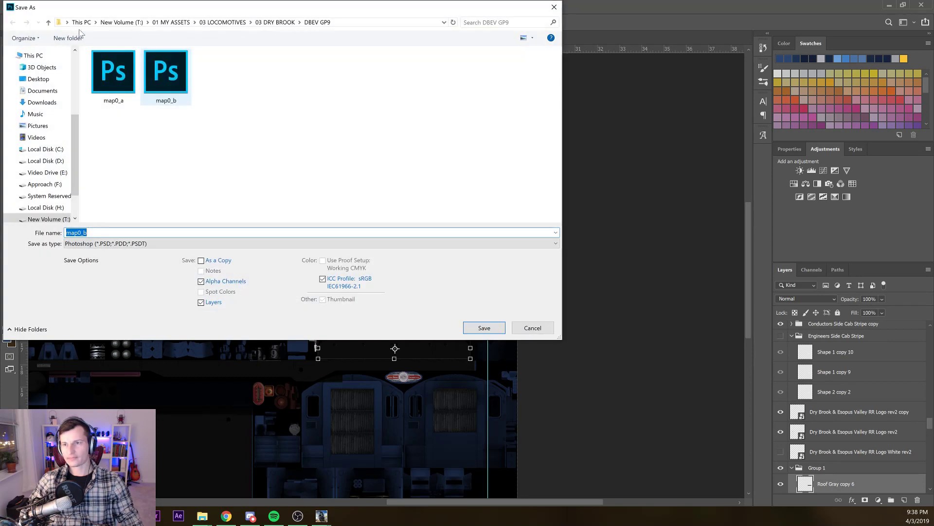
key(alt+d)
key(ctrl+v)
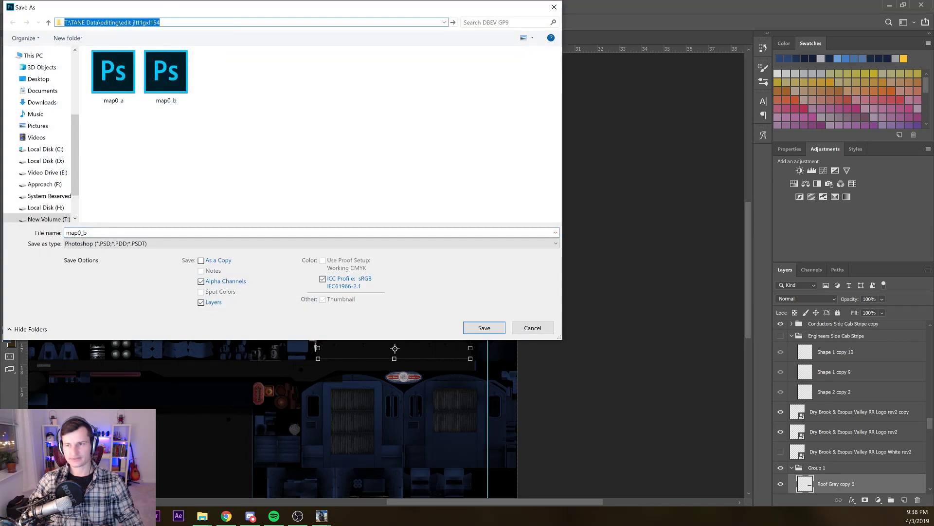
key(Return)
Save map0_b as a Targa file at 32 bits/pixel, replacing the existing texture in the editing folder
click(138, 234)
click(136, 243)
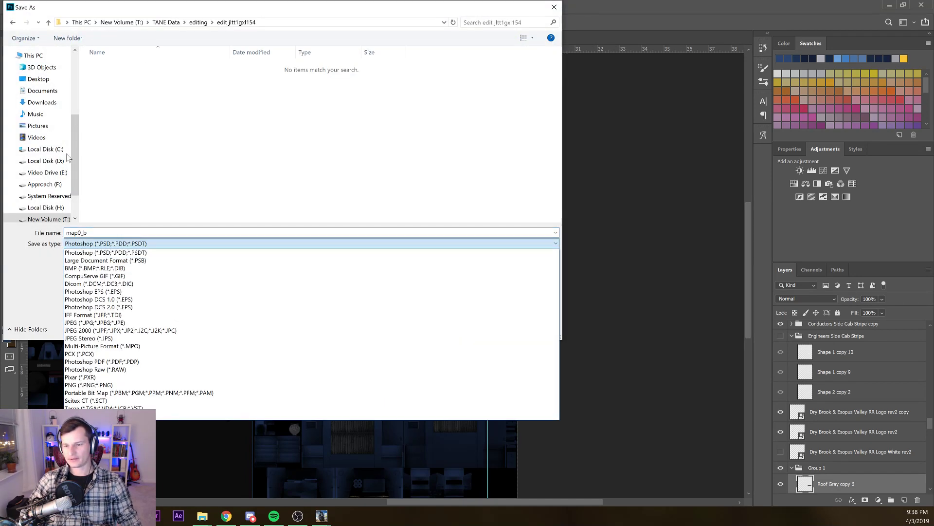
click(119, 400)
key(alt+Down)
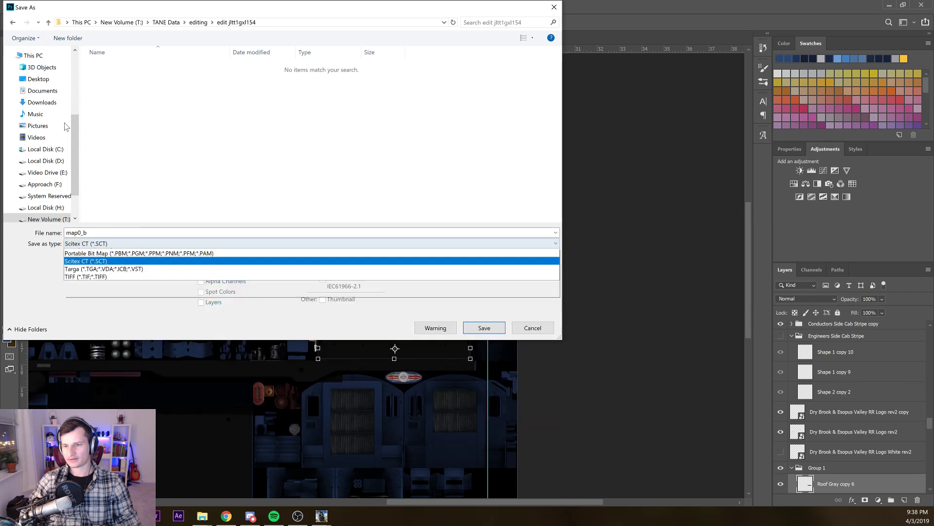
key(Down)
key(Return)
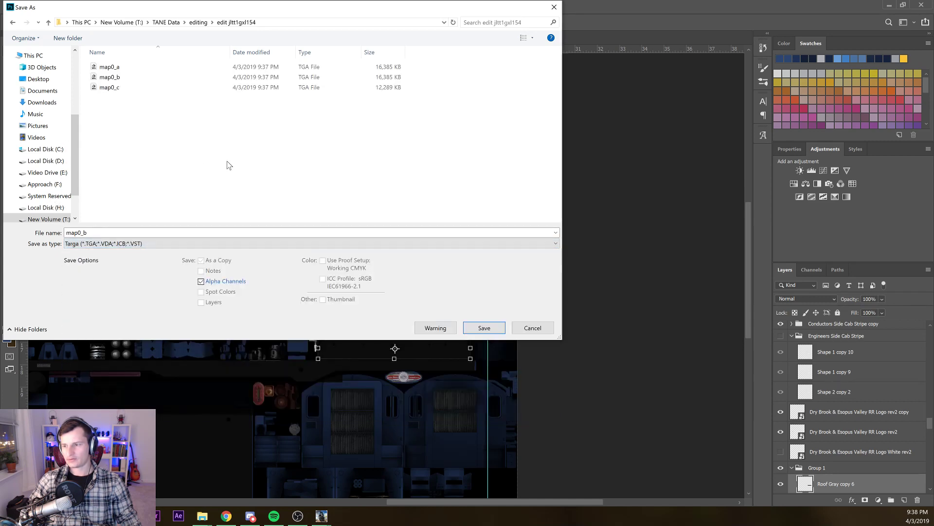
key(Return)
key(Return)
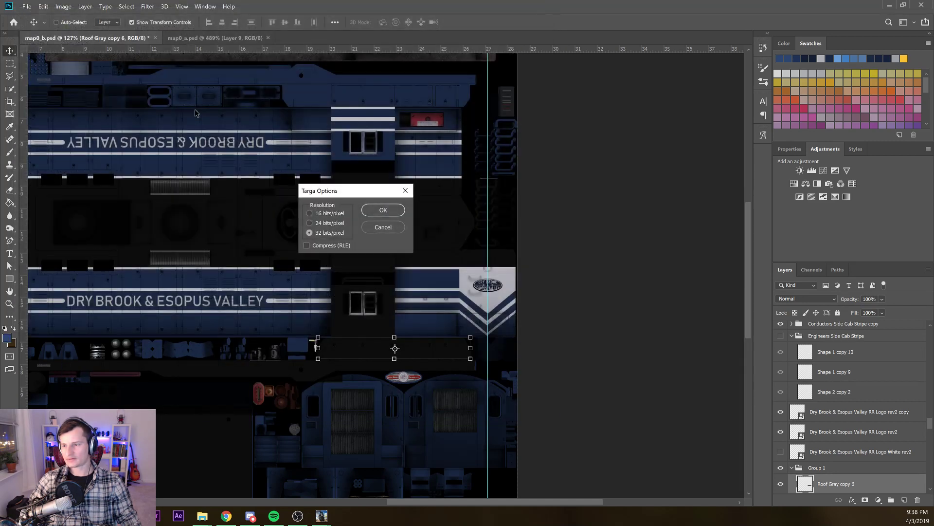
key(Return)
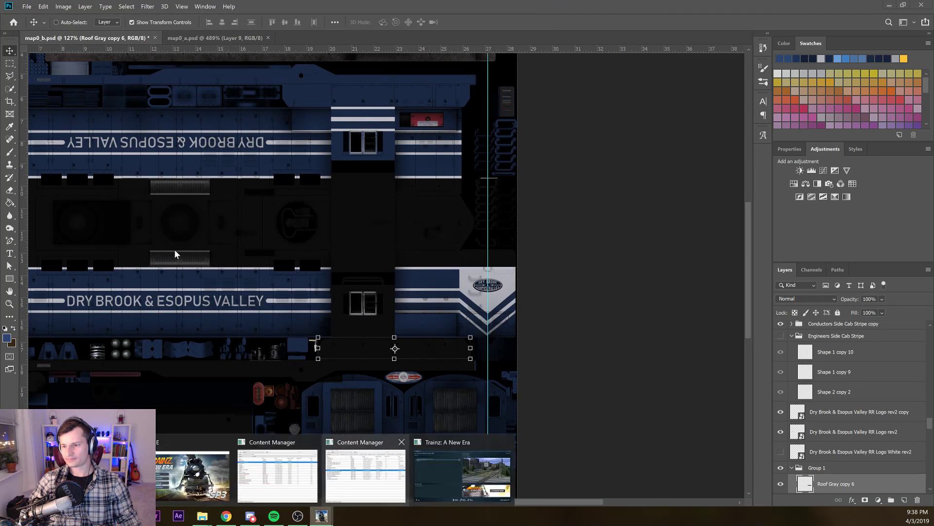
Switch to Trainz and open a Dry Brook & Esopus Valley RR session with the GP9 on the track
click(428, 475)
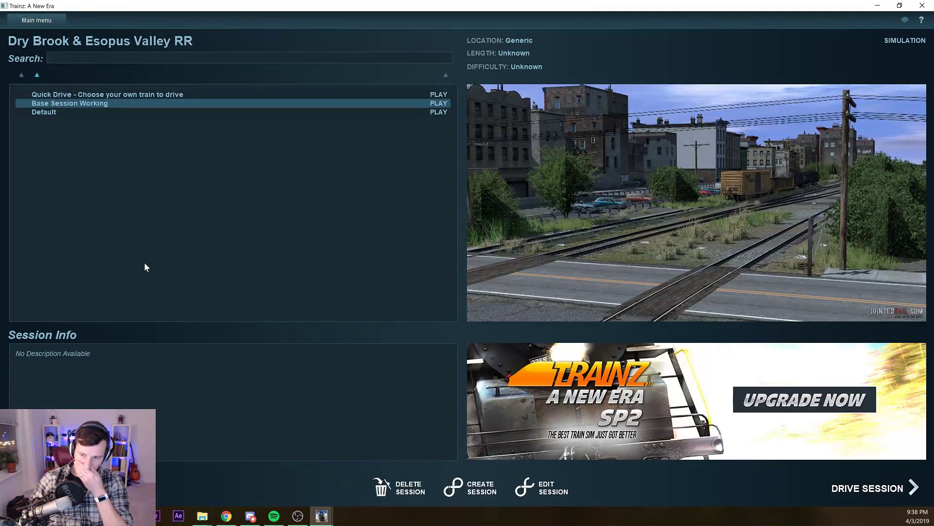
click(318, 513)
click(368, 474)
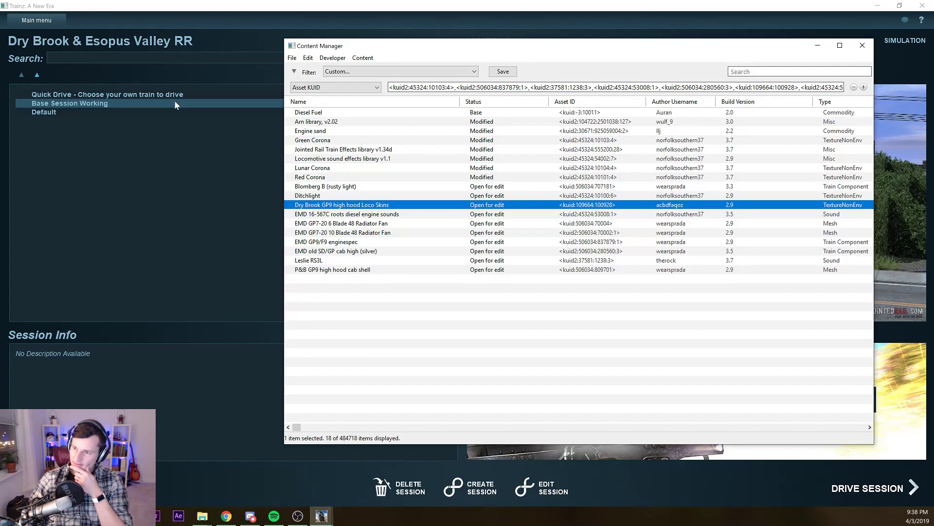
key(shift+F10)
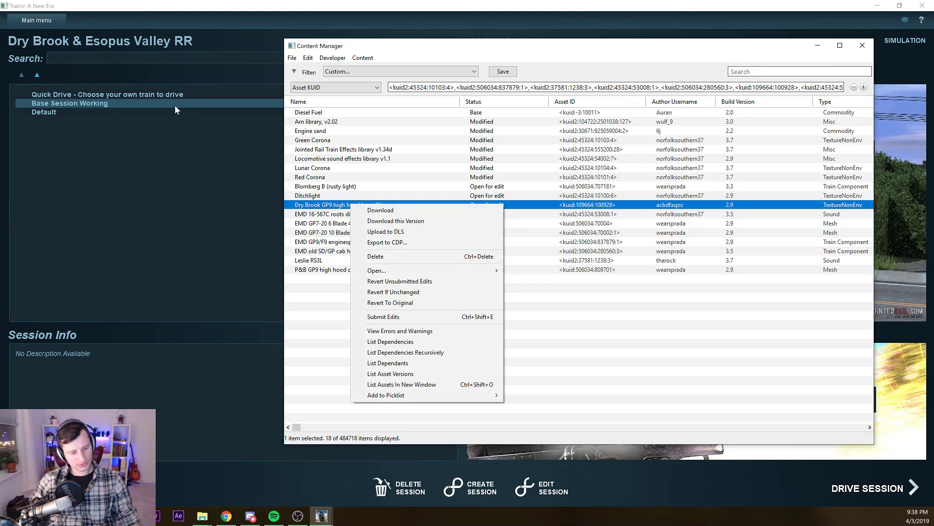
key(Escape)
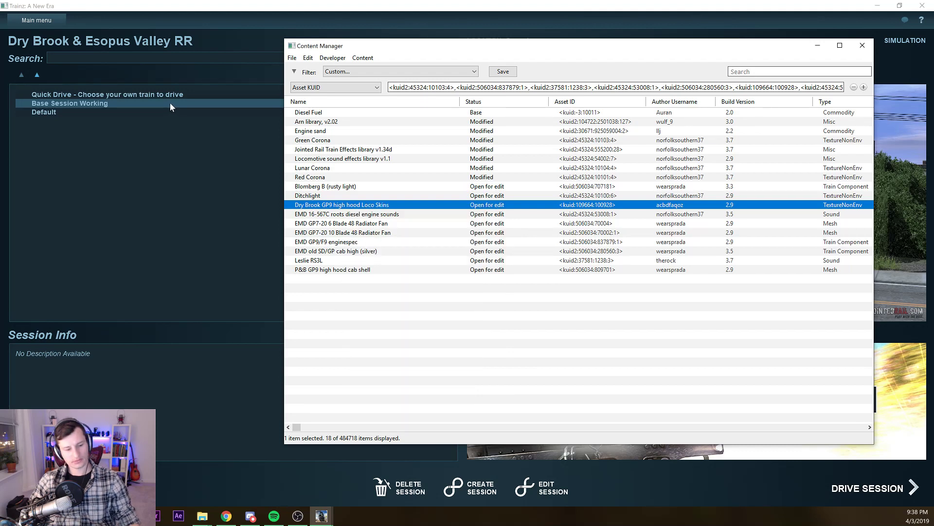
click(171, 103)
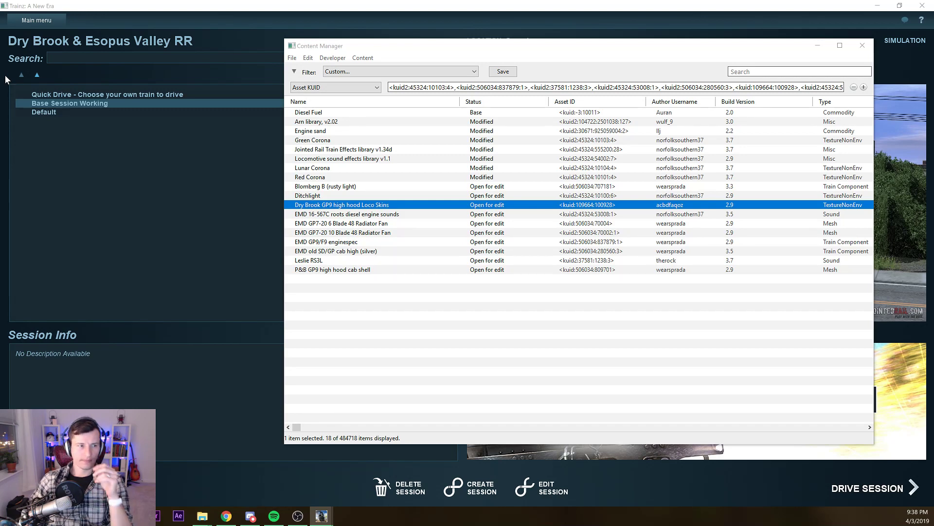
click(57, 114)
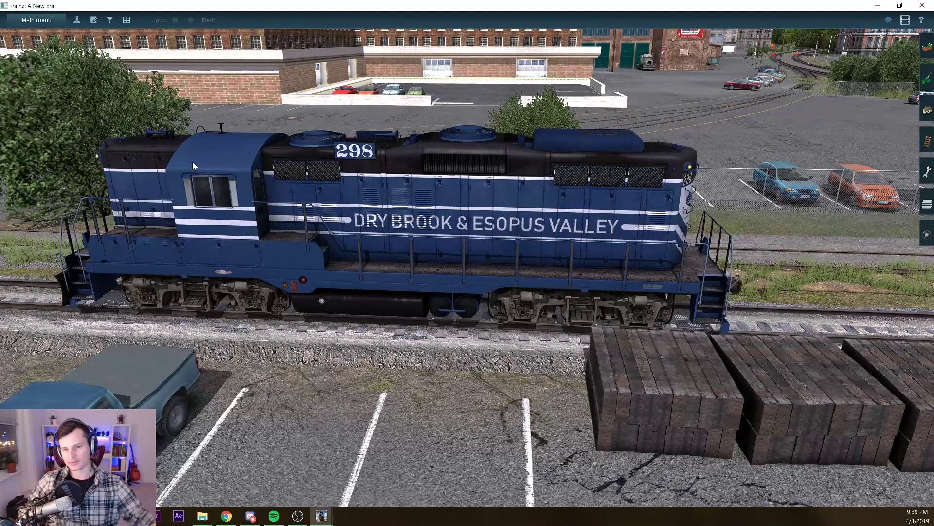
Rotate the Dry Brook GP9 high hood on its track to inspect the livery on its other side
drag(201, 143, 448, 122)
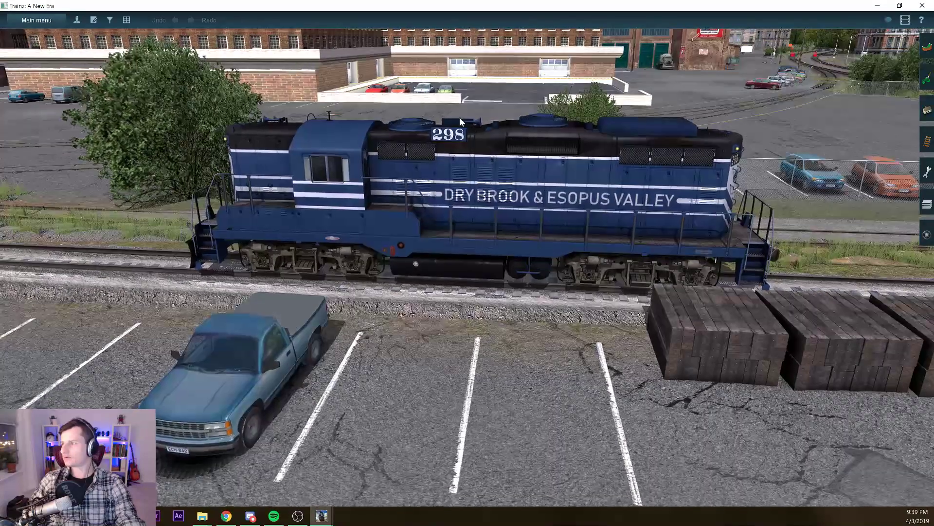
key(F7)
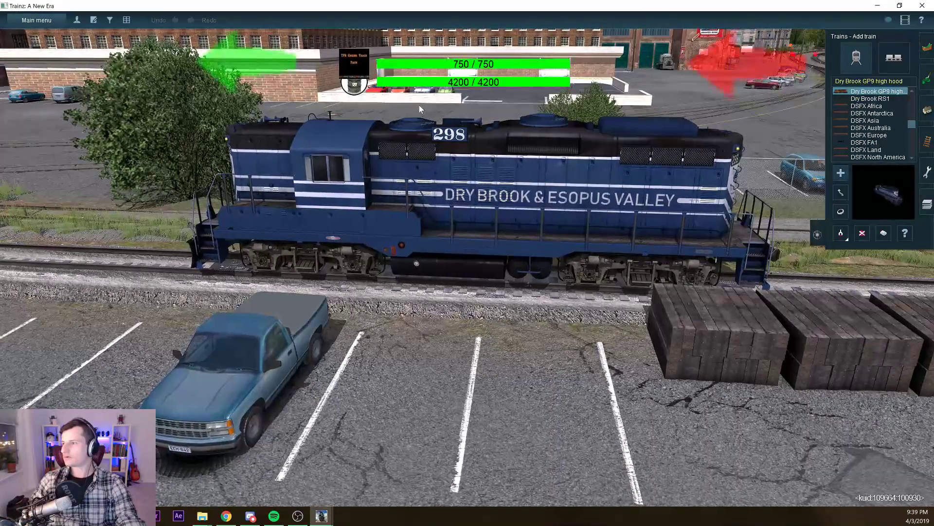
key(r)
click(307, 137)
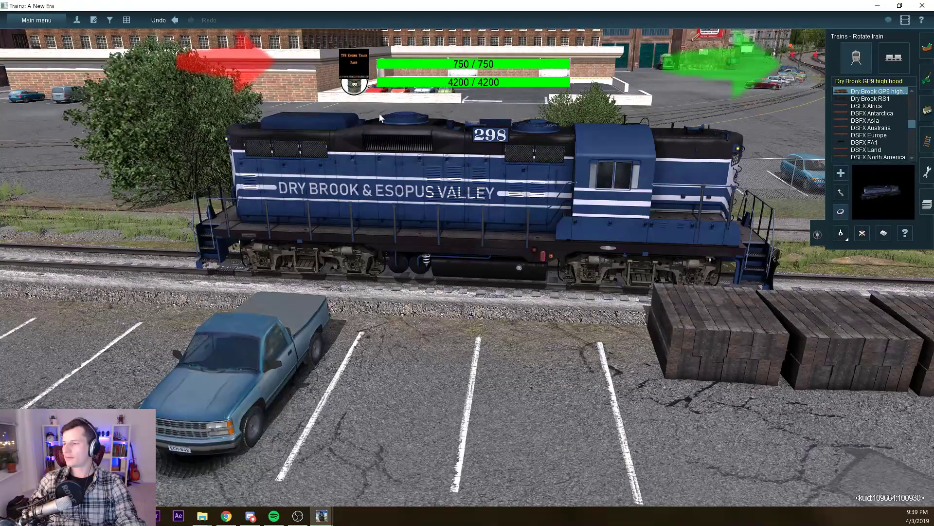
Open the Dry Brook GP9 high hood's properties, check the Locomotive Skin setting, and close them to refresh the livery
click(301, 139)
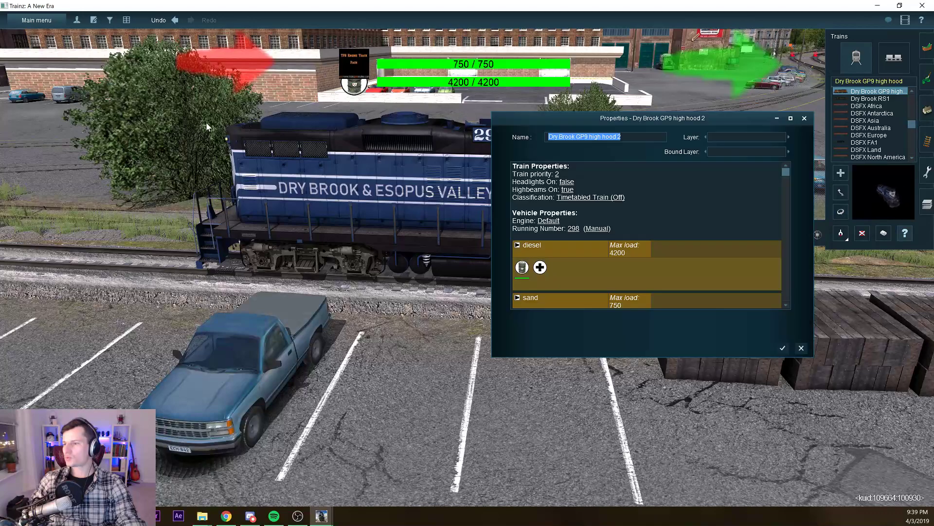
scroll(289, 140, down, 3)
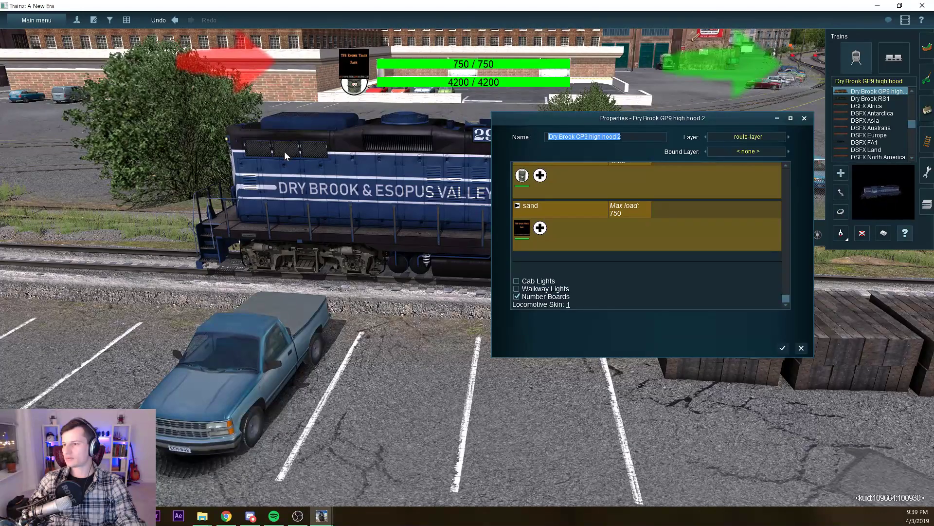
key(Escape)
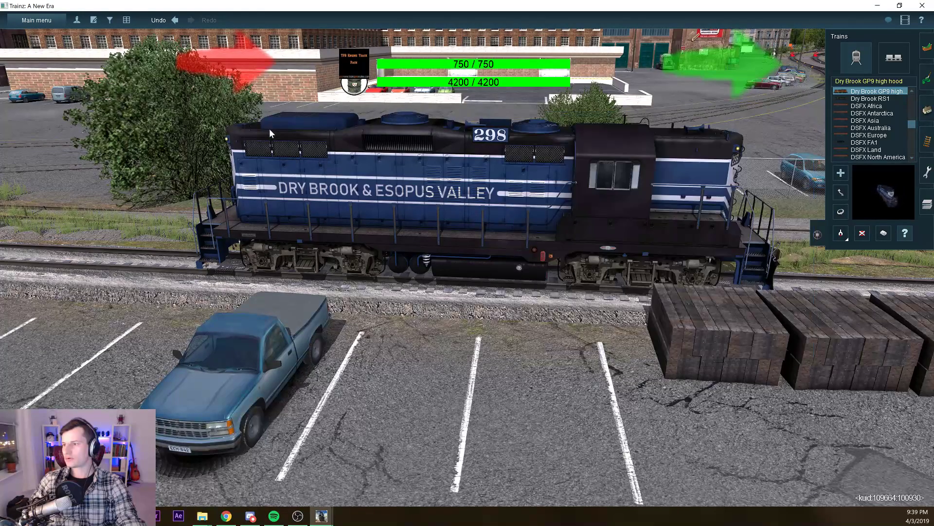
Examine the black cab and lower panels of the GP9 from several angles, up close and from farther away
key(Left)
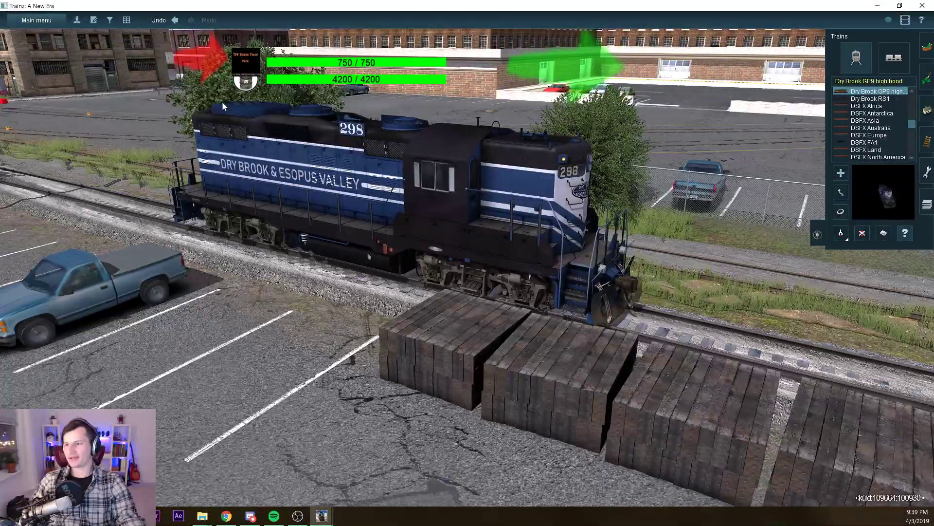
scroll(222, 102, up, 5)
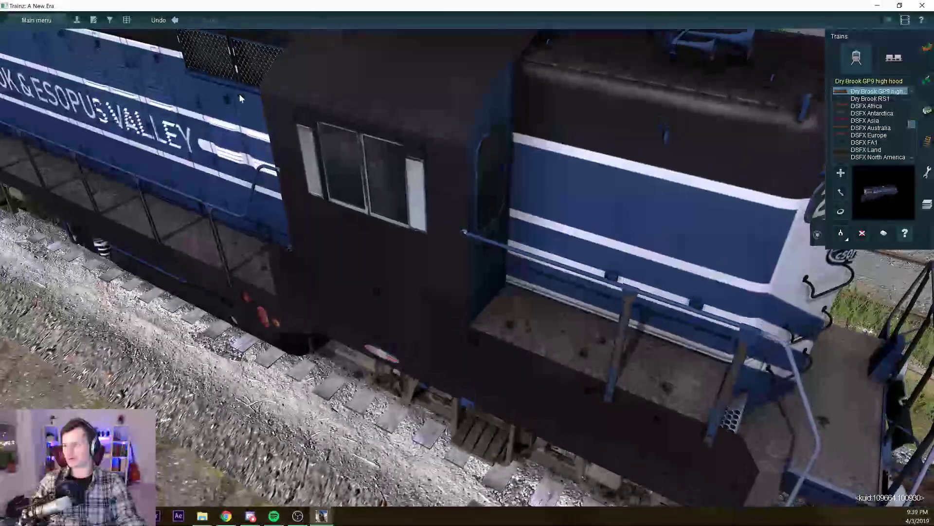
key(Up)
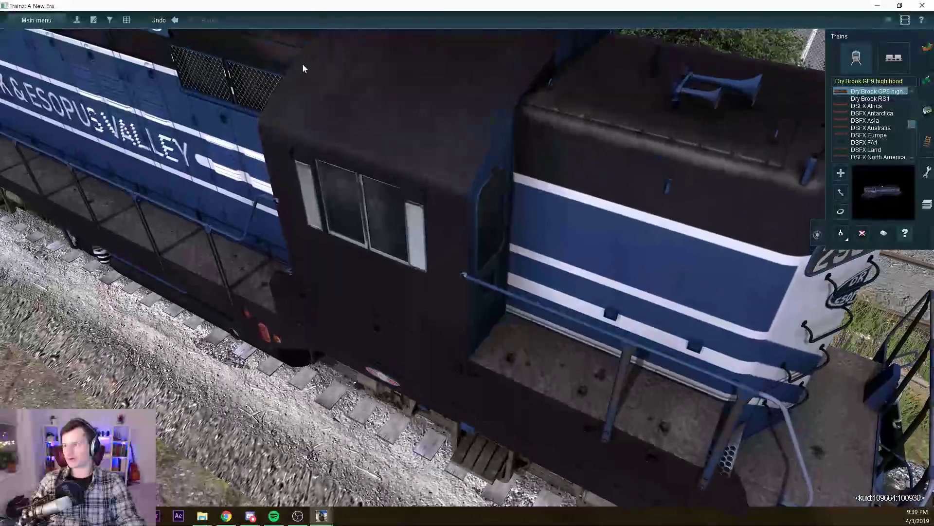
key(Down)
scroll(213, 124, down, 5)
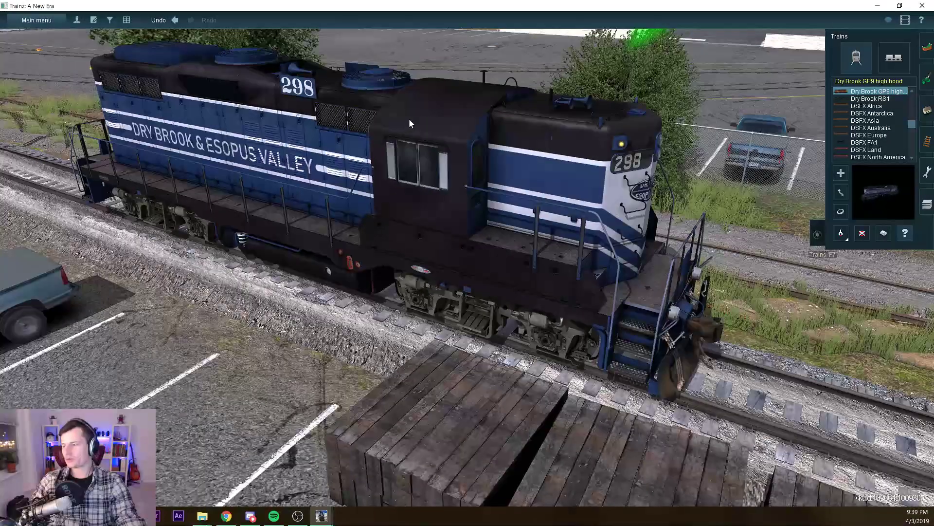
scroll(192, 115, up, 3)
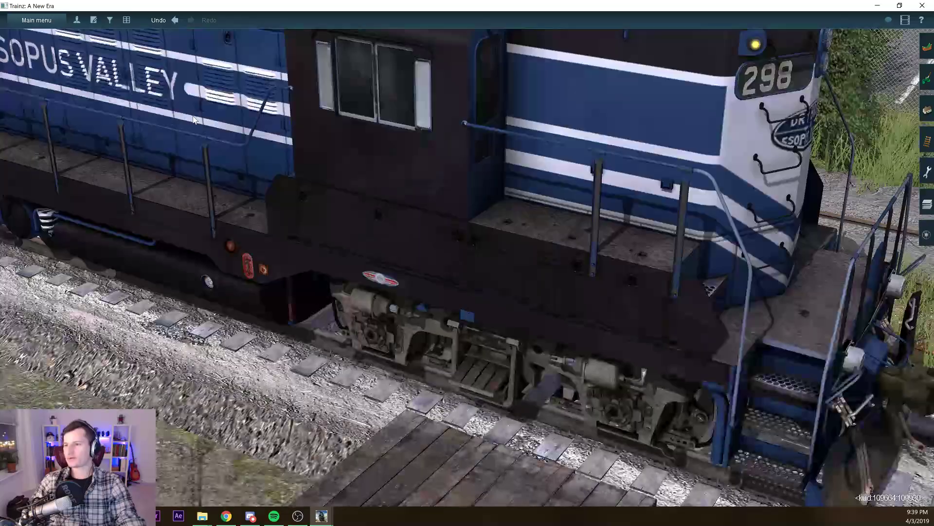
scroll(193, 119, down, 6)
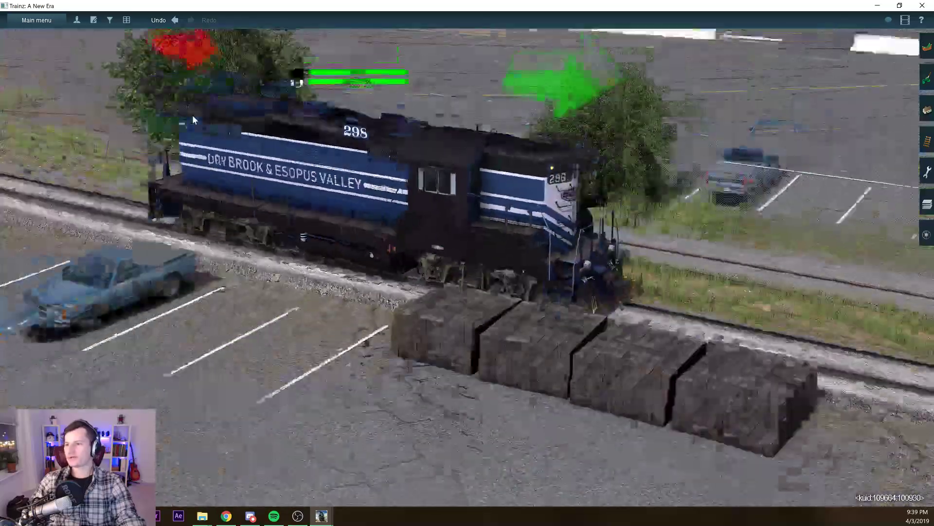
key(Down)
key(Left)
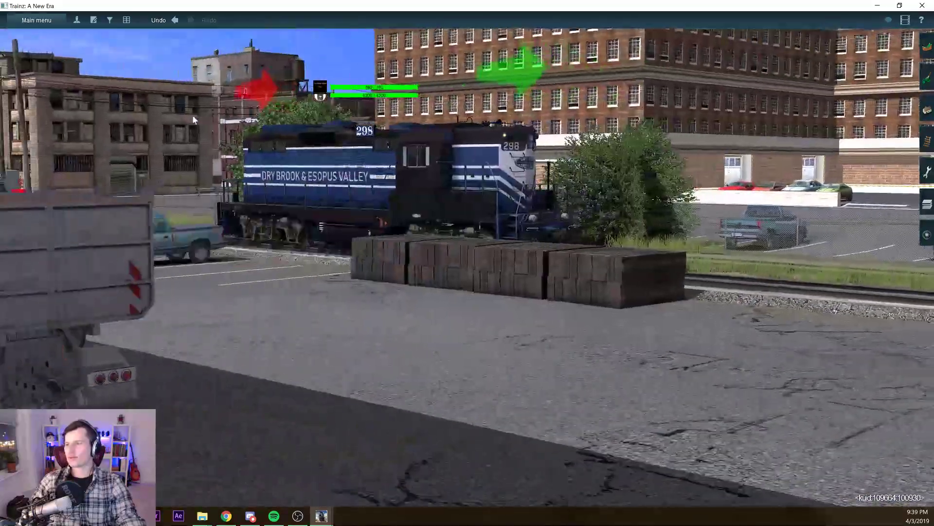
key(Up)
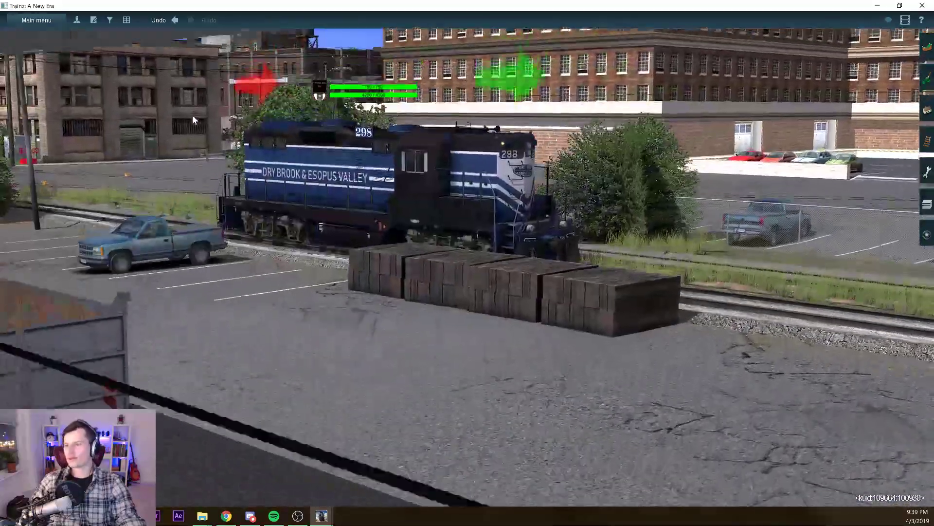
scroll(193, 119, up, 5)
scroll(193, 120, down, 5)
key(Left)
scroll(188, 116, up, 5)
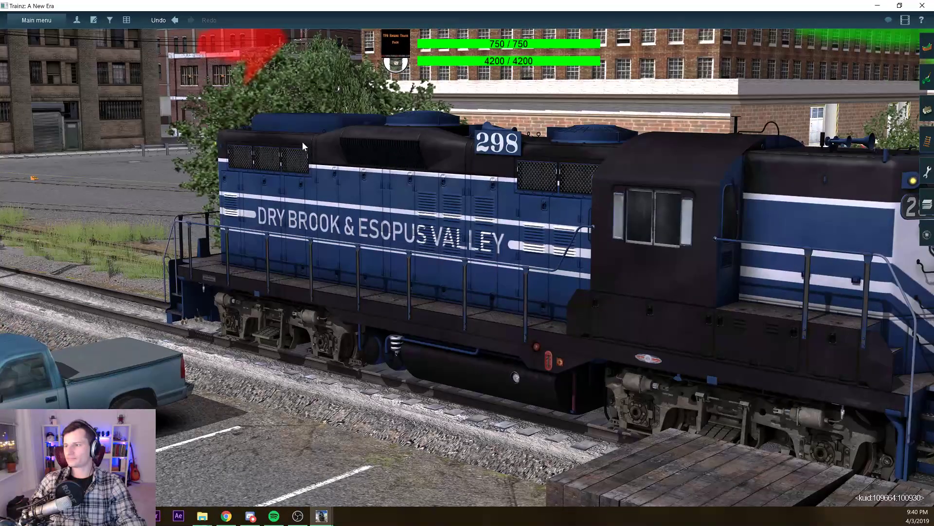
scroll(302, 141, down, 3)
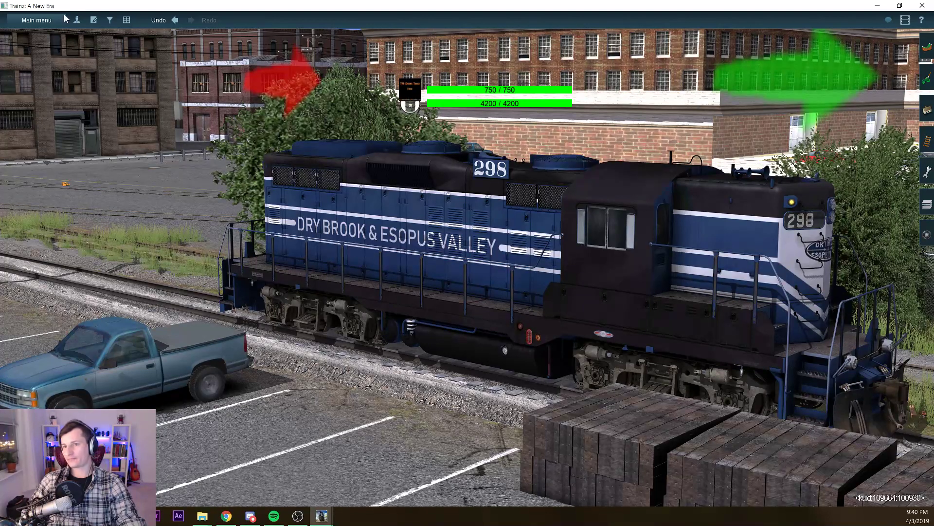
Exit the Surveyor session, minimize Trainz, and switch to the map0_b document in Photoshop
click(37, 20)
click(29, 221)
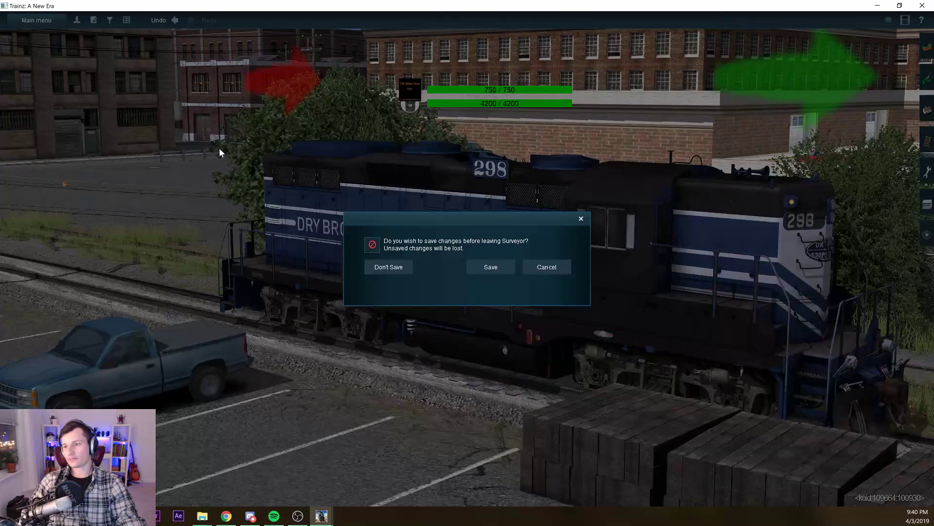
key(Return)
key(Return)
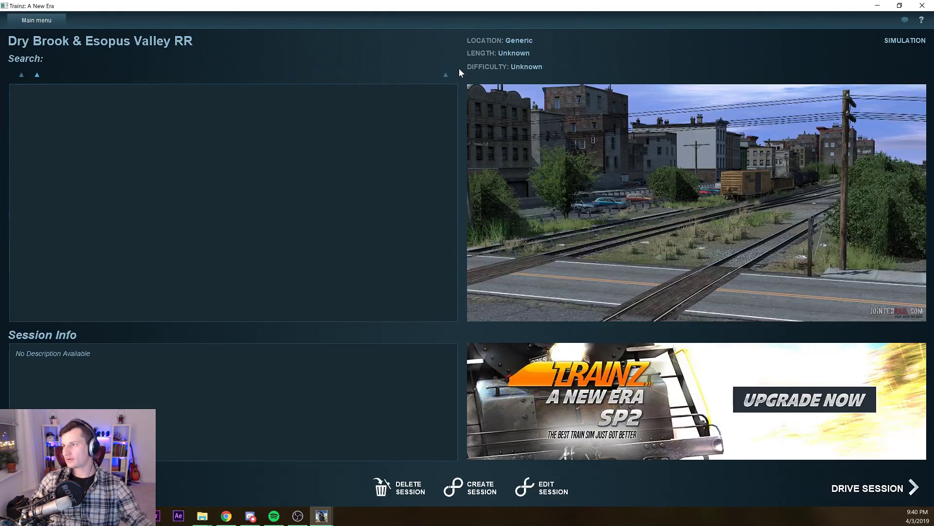
click(878, 5)
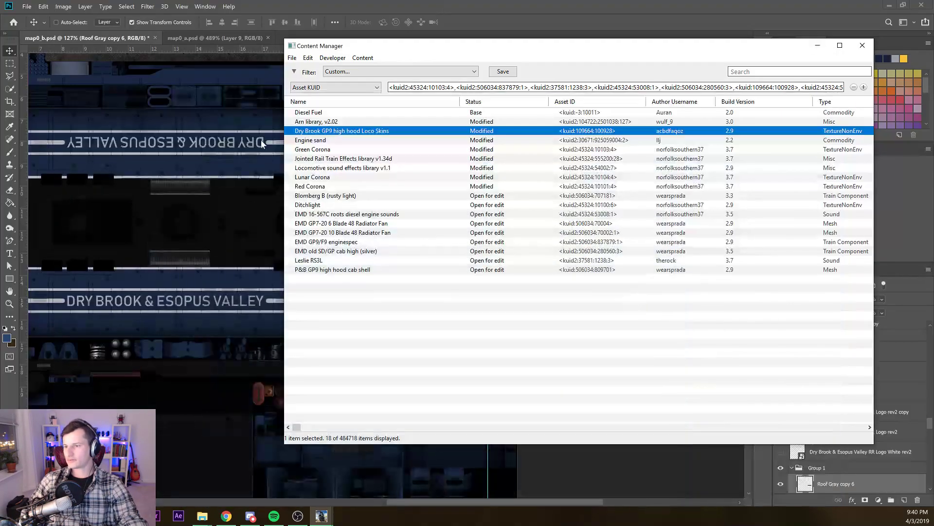
click(165, 6)
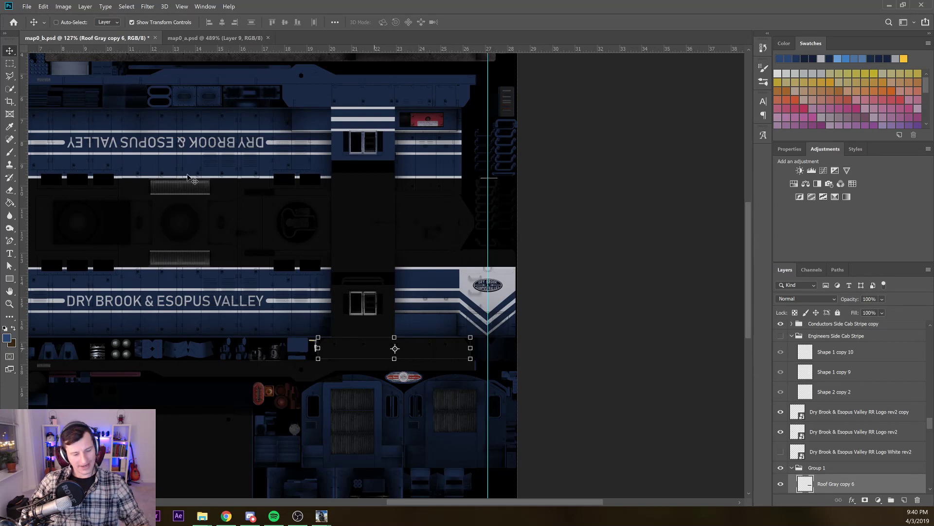
Sample the light gray of the mirrored DRY BROOK & ESOPUS VALLEY lettering and copy its hex code aeaeb8
key(i)
click(235, 141)
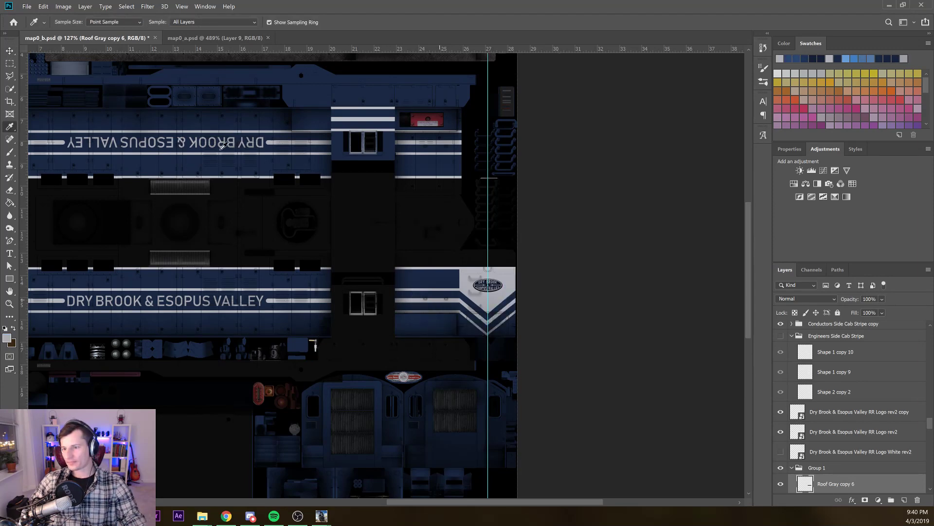
click(7, 337)
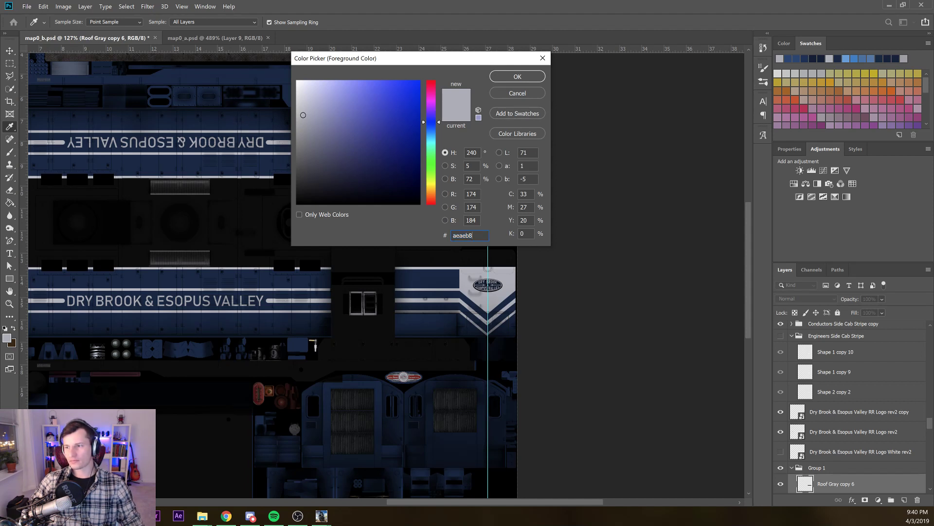
key(ctrl+a)
key(ctrl+c)
key(Escape)
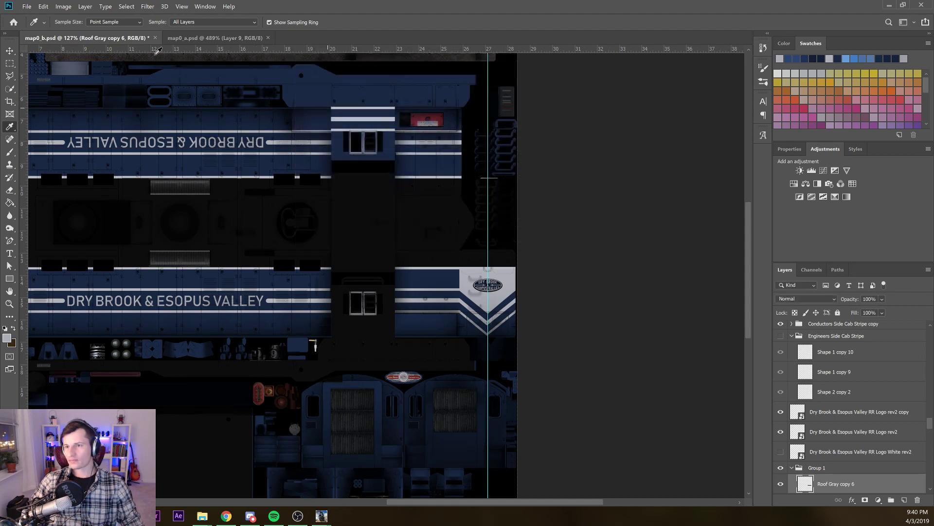
Set the Rectangle tool's shape fill to the copied lettering color aeaeb8
key(v)
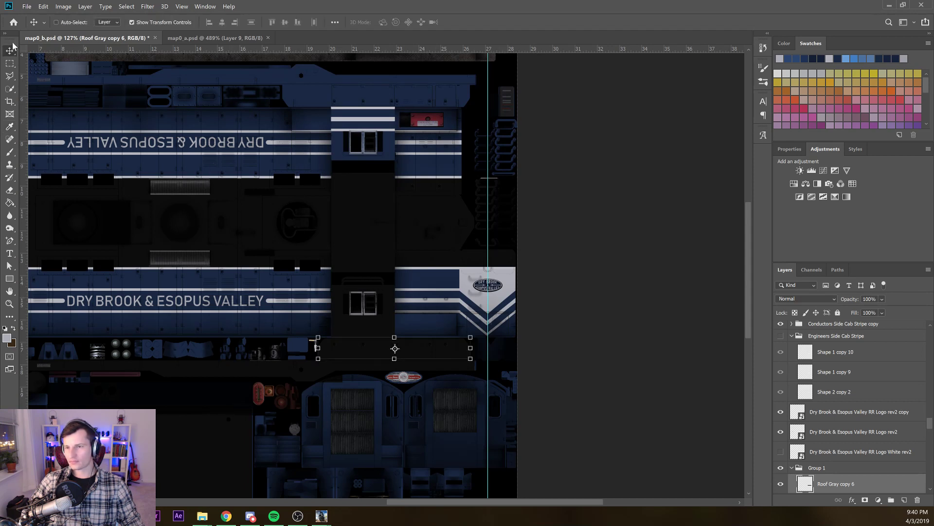
click(9, 279)
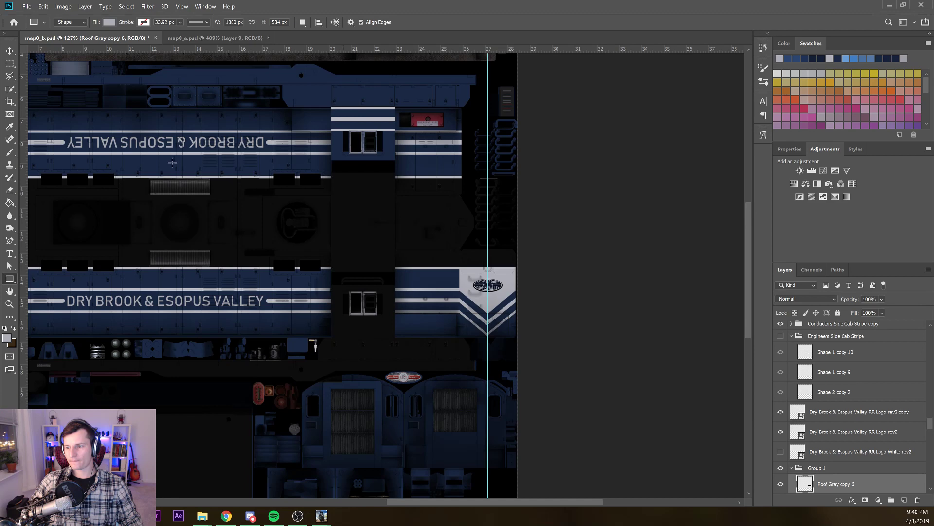
click(109, 23)
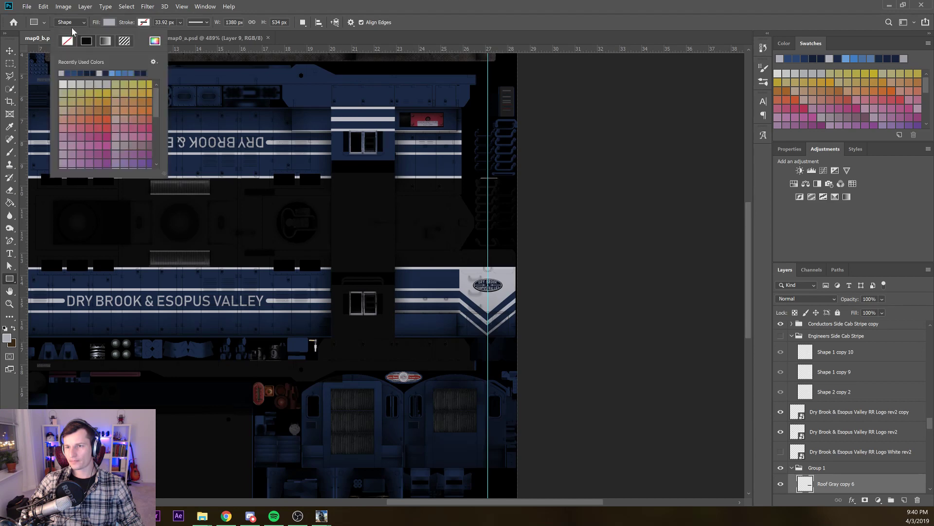
click(155, 41)
key(ctrl+v)
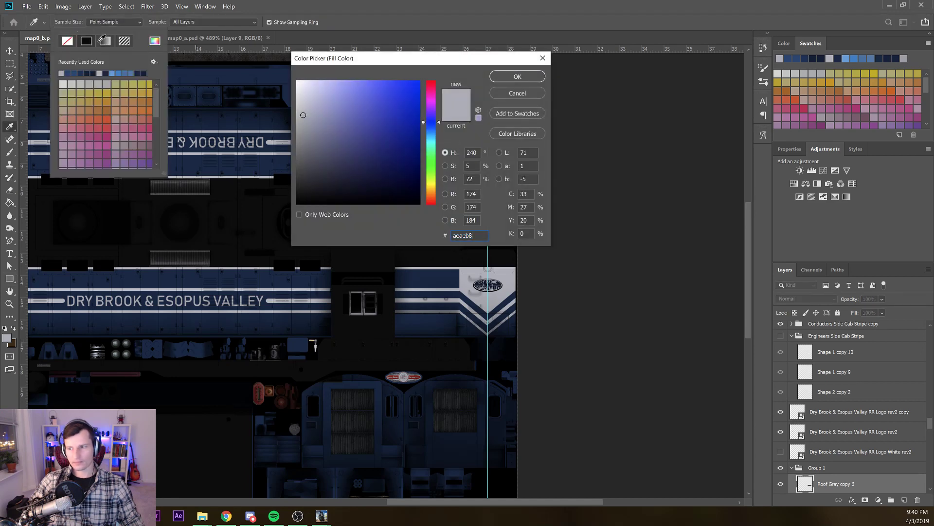
key(Return)
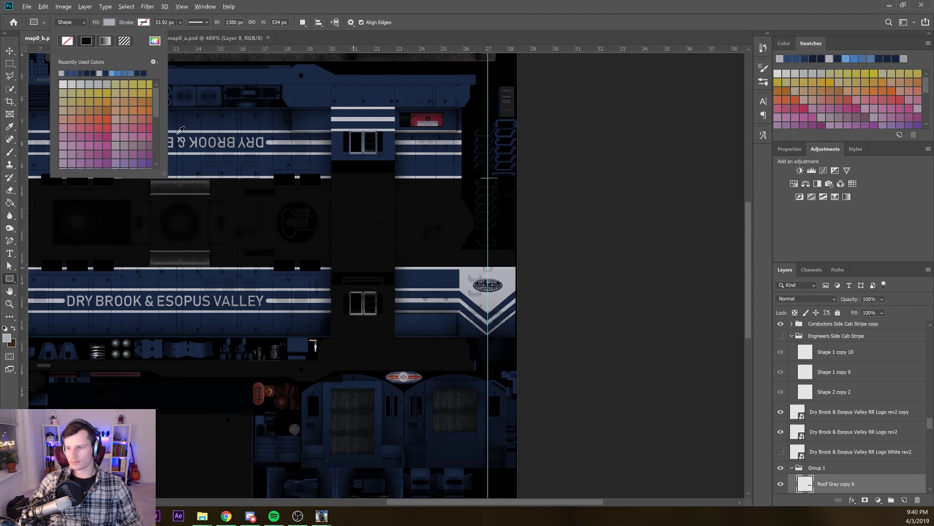
scroll(358, 268, up, 4)
key(v)
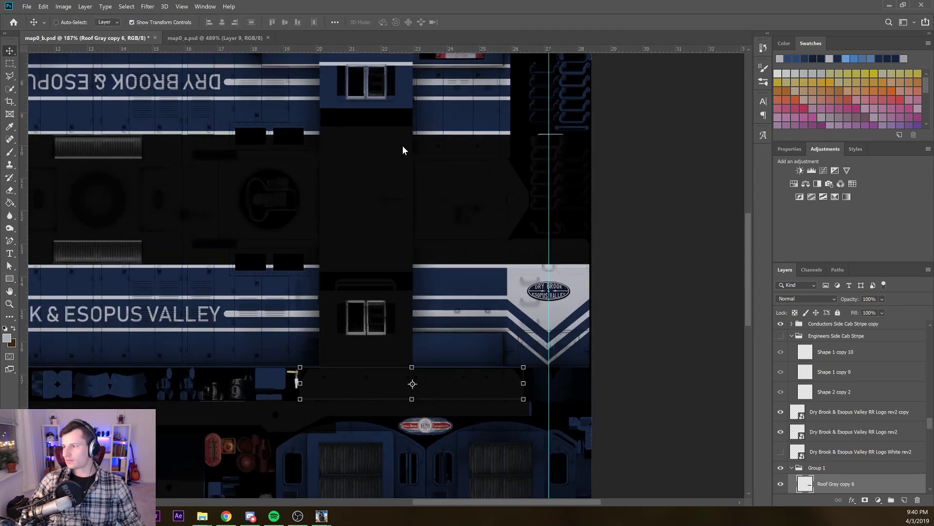
key(u)
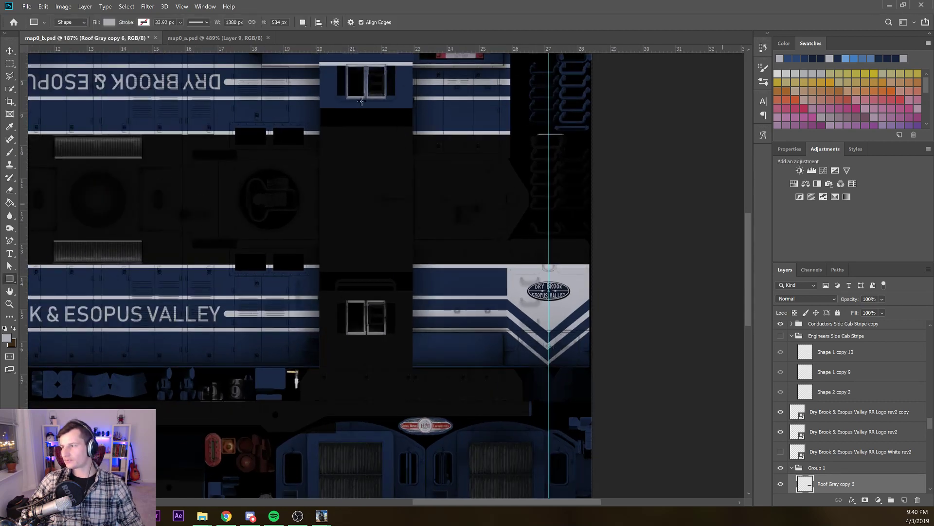
click(791, 150)
click(856, 150)
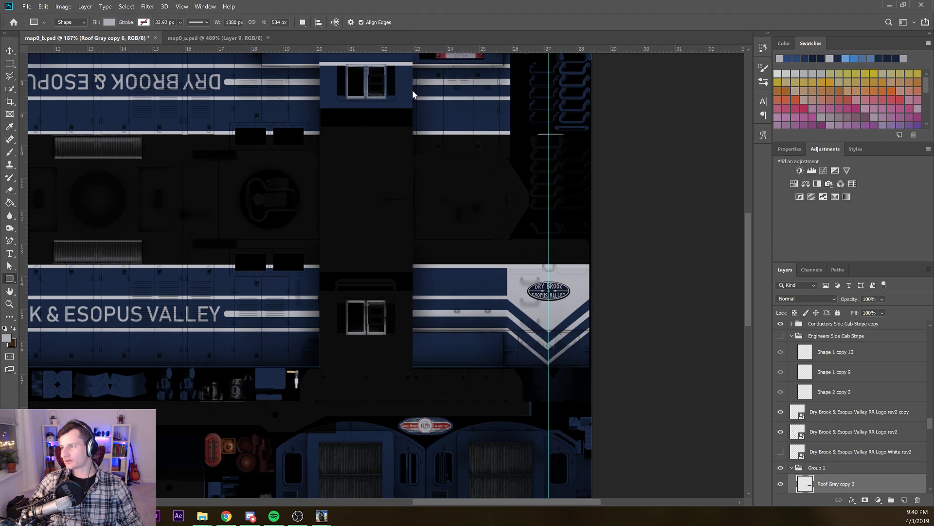
click(789, 44)
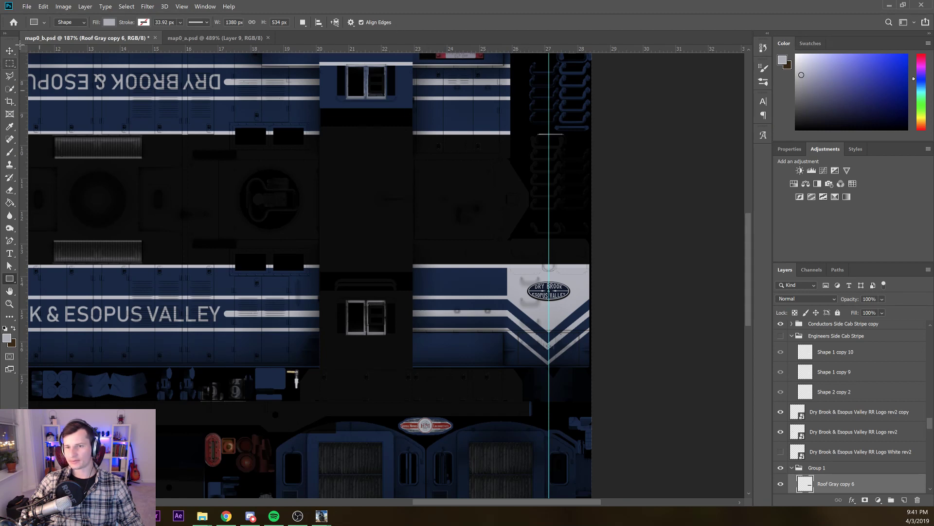
click(9, 50)
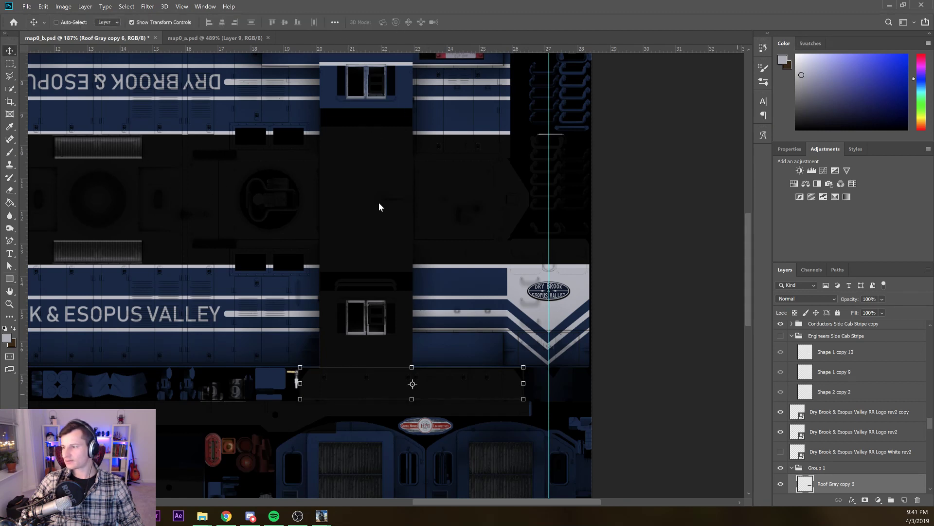
scroll(837, 432, down, 1)
right_click(835, 422)
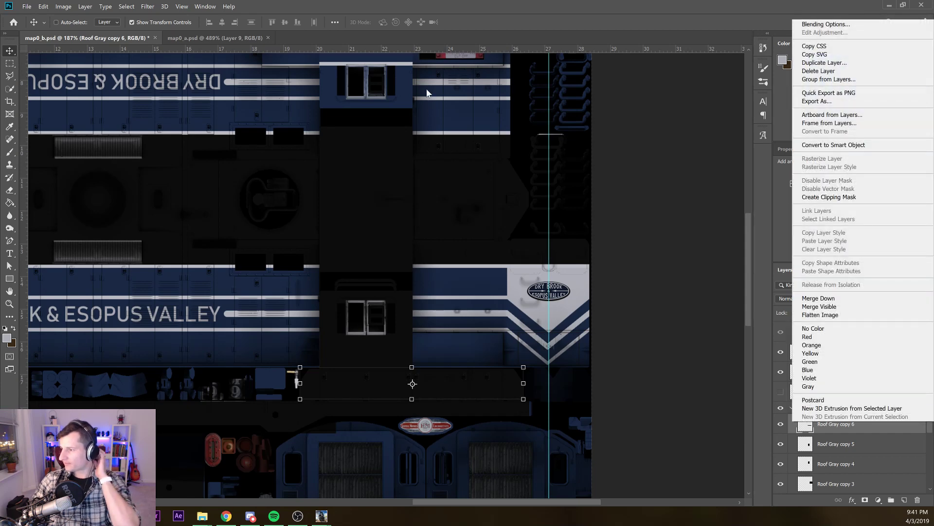
key(Escape)
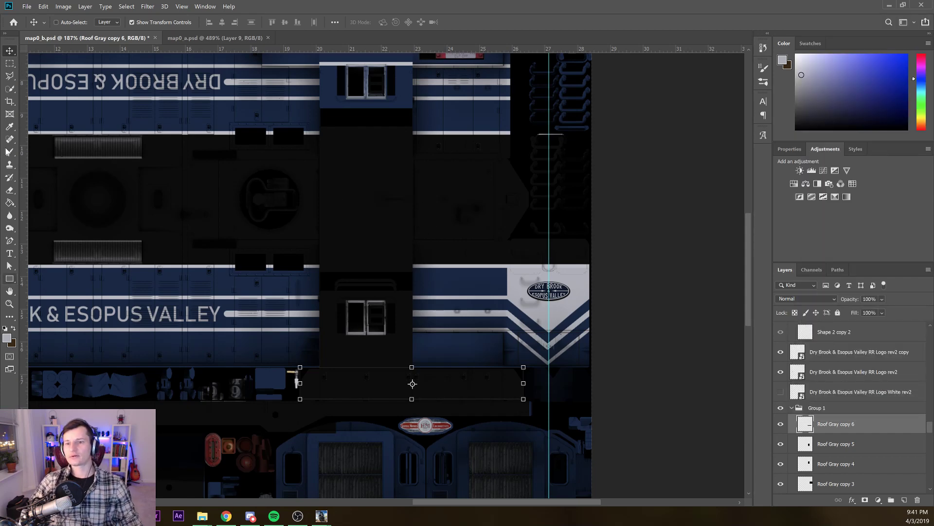
Try drawing a light gray rectangle about 252 by 108 px over the nose herald in map0_b, and undo it
click(9, 278)
drag(586, 258, 472, 307)
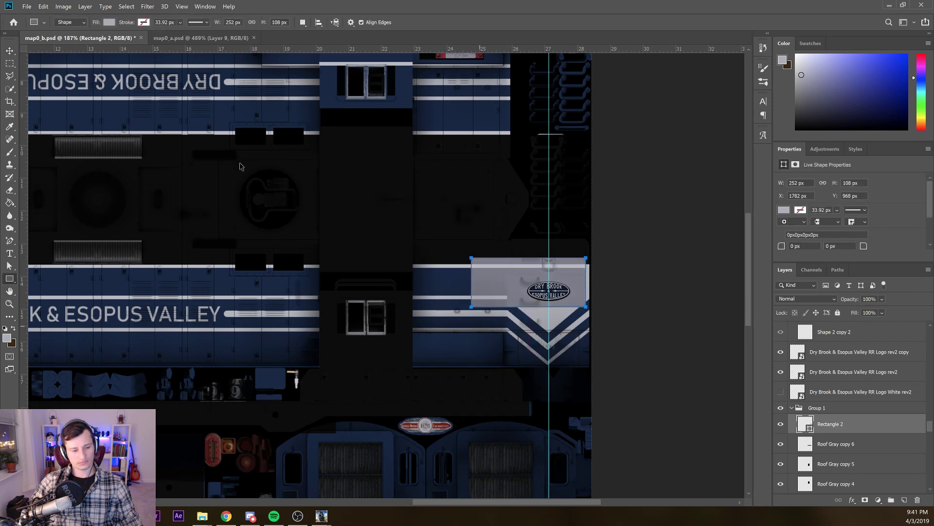
key(ctrl+z)
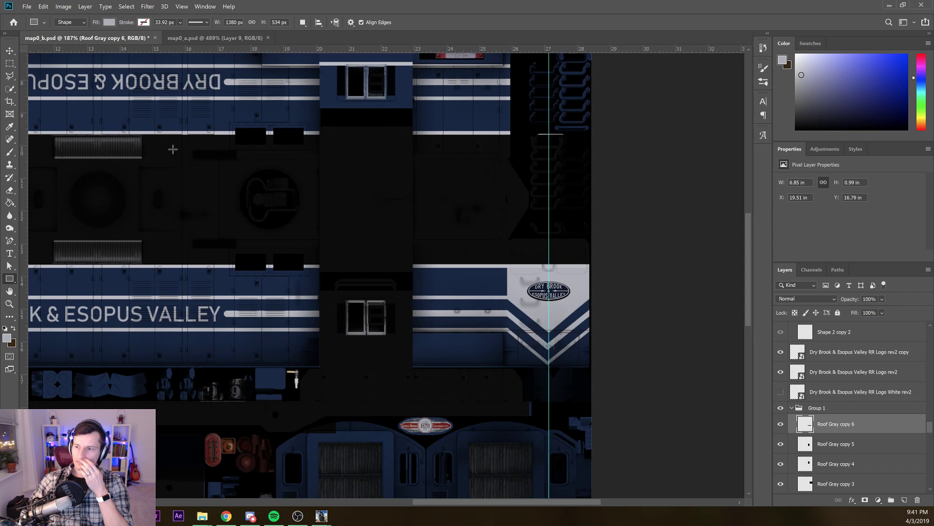
key(v)
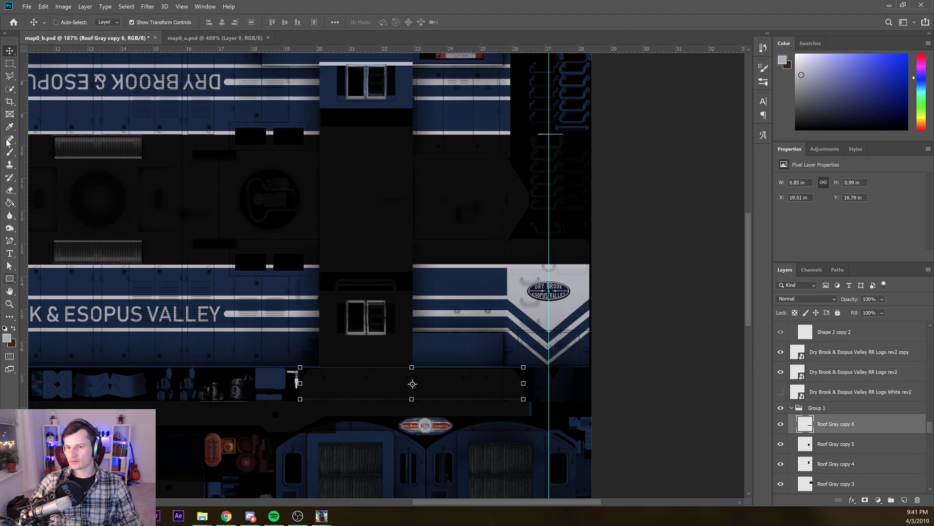
click(10, 278)
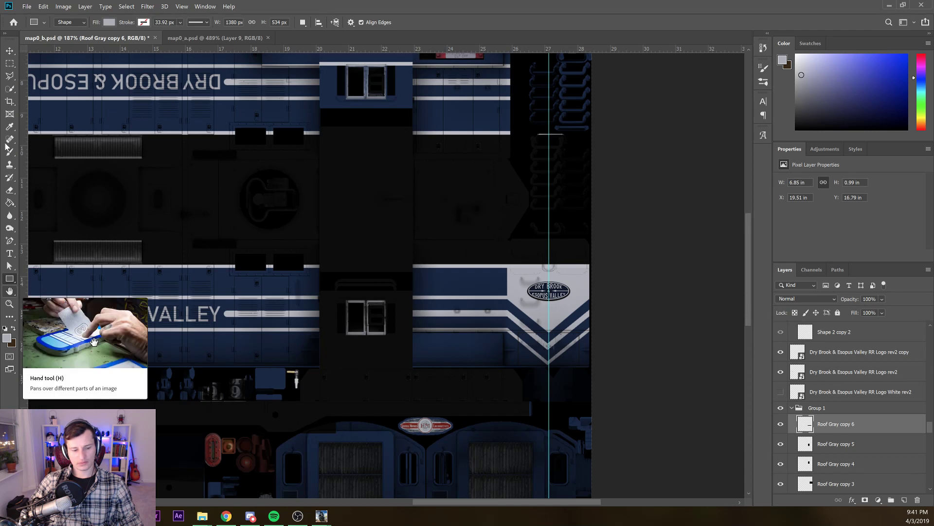
key(v)
right_click(370, 376)
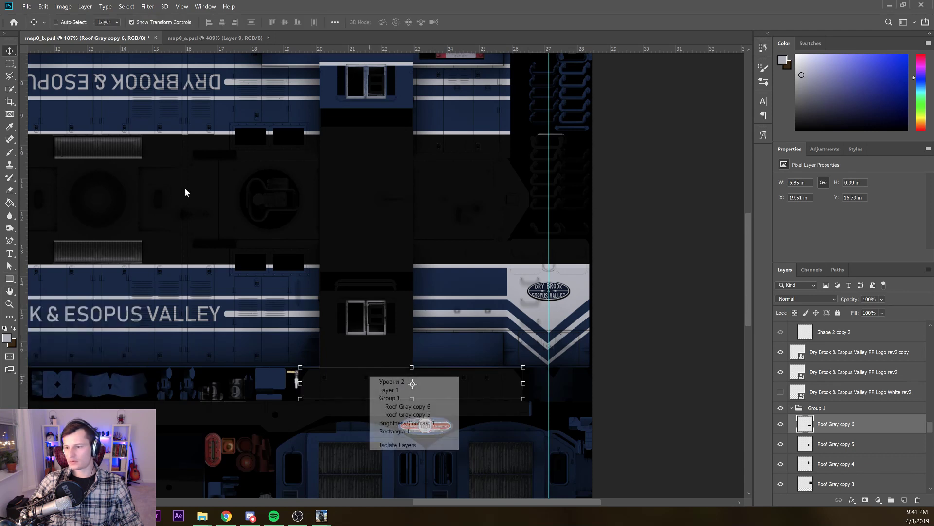
click(366, 378)
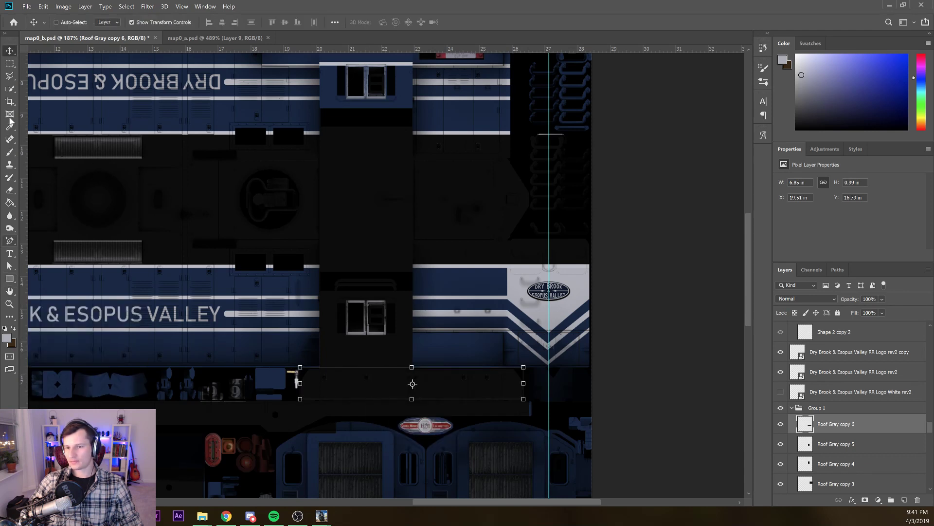
Try filling the lower side panel on Roof Gray copy 6 and the cab side on Roof Gray copy 5 with light gray, undoing the overflowing fill
click(10, 206)
click(175, 200)
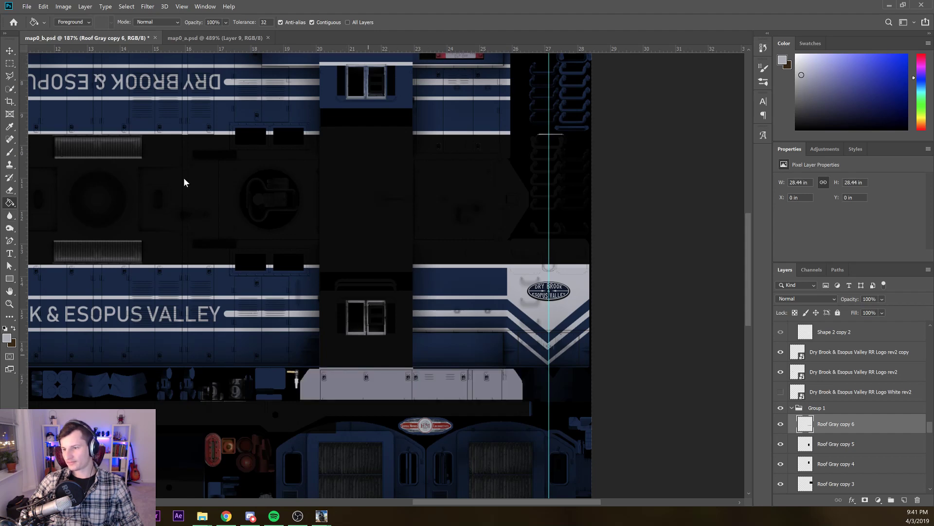
click(183, 187)
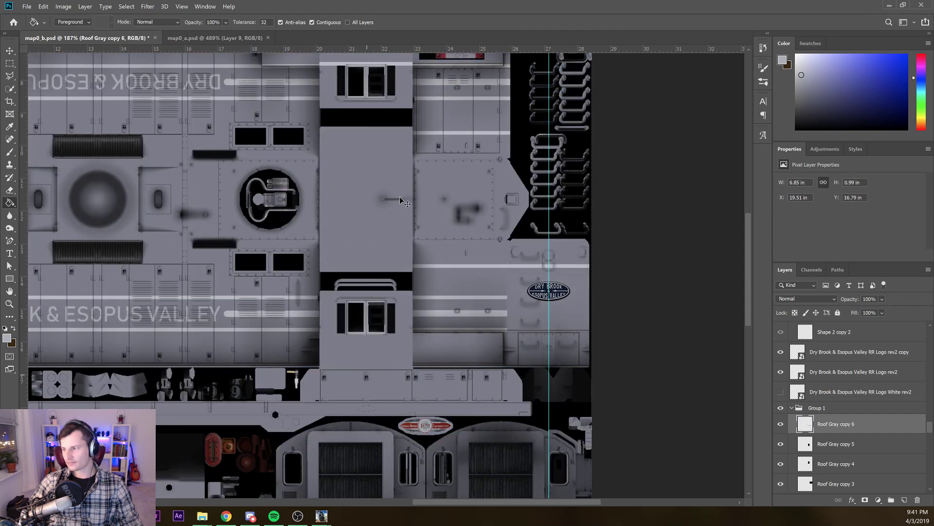
key(ctrl+z)
key(alt+bracketleft)
click(200, 176)
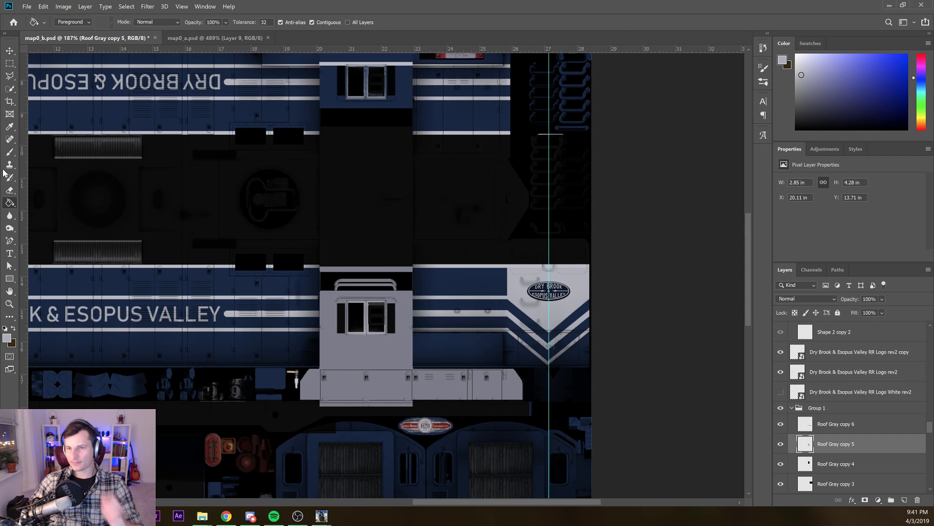
Try the Pin Light, Overlay, Lighten and Linear Dodge (Add) blend modes on Roof Gray copy 5, and return the layer to Normal
click(814, 299)
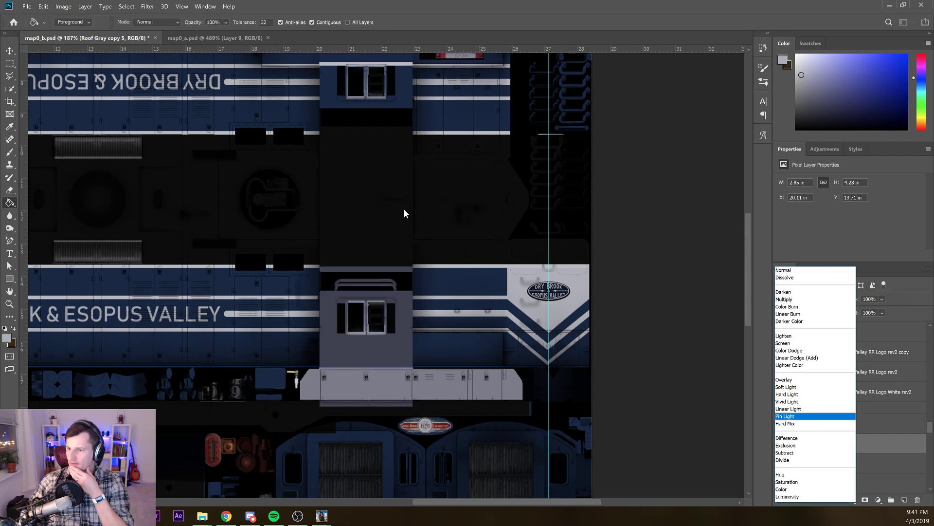
key(Down)
key(Up)
key(Up)
key(Up)
key(Up)
key(Up)
key(Up)
key(Up)
key(Up)
key(Up)
key(Up)
key(Up)
key(Up)
key(Up)
key(Up)
key(Up)
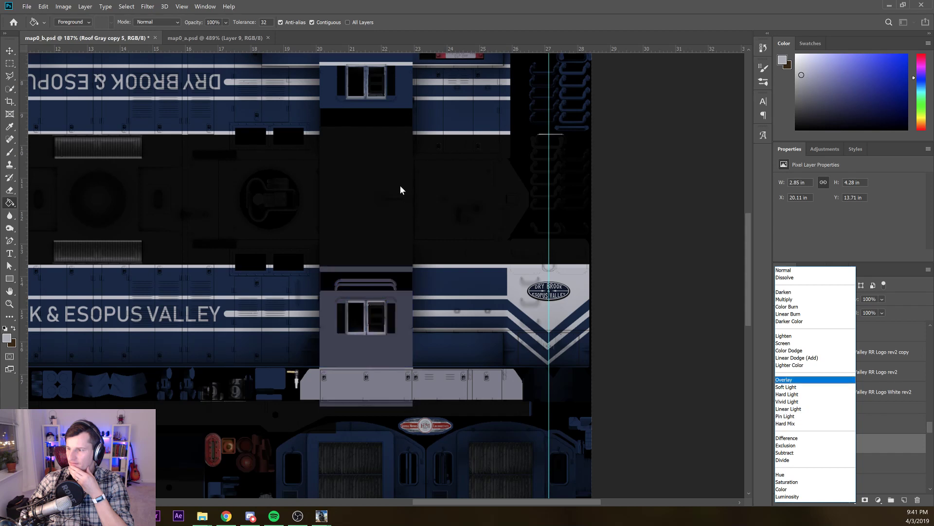
key(Down)
key(Down)
key(Down)
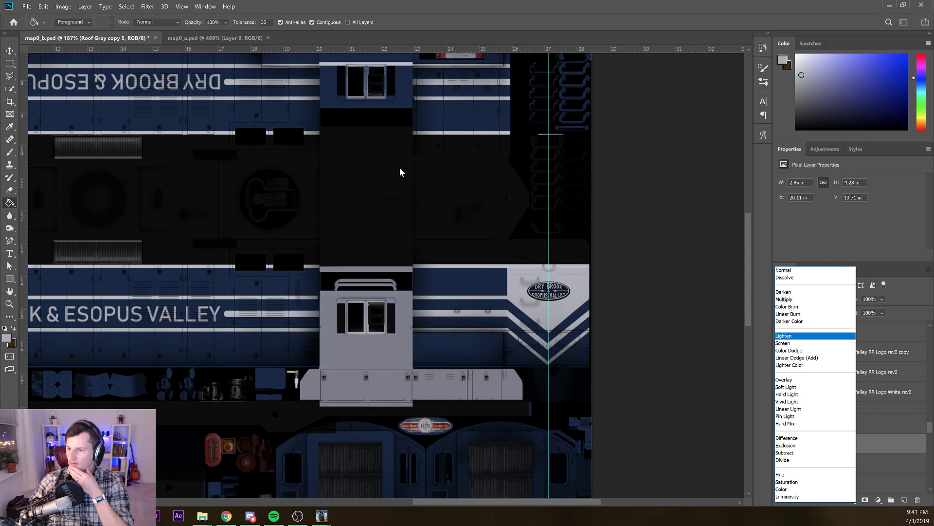
key(Down)
key(Down)
key(Down)
key(Down)
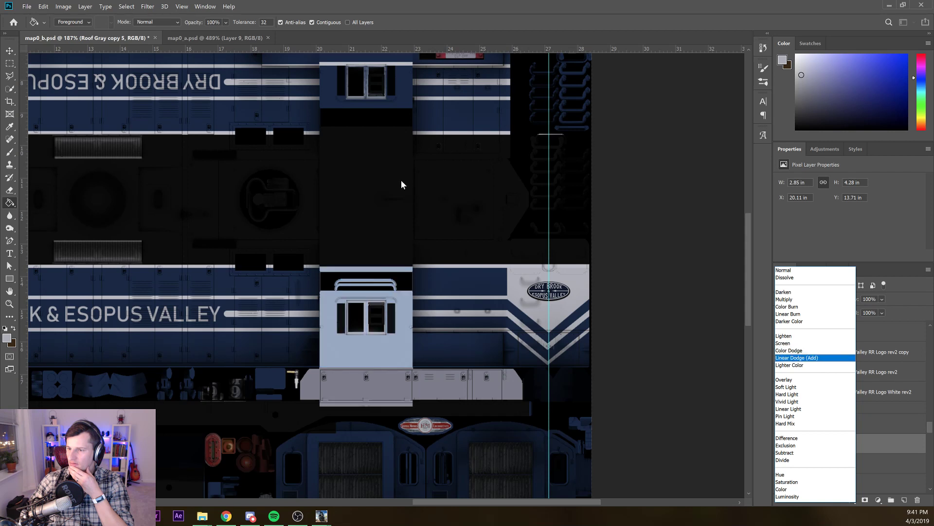
key(Up)
key(Up)
key(Up)
key(Up)
key(Up)
key(Up)
key(Up)
key(Up)
key(Up)
key(Up)
key(Up)
key(Return)
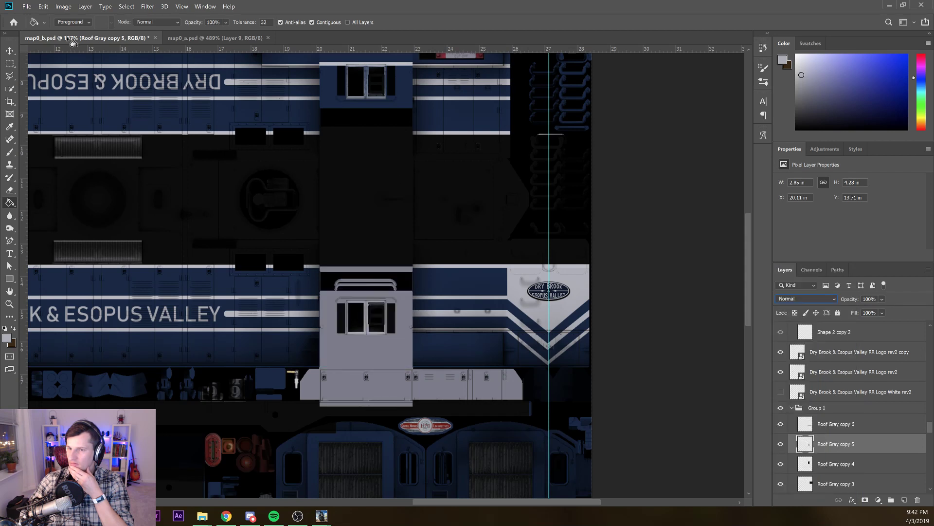
Undo the light gray fills on Roof Gray copy 5 and Roof Gray copy 6, and leave the cab layer's style unchanged
key(v)
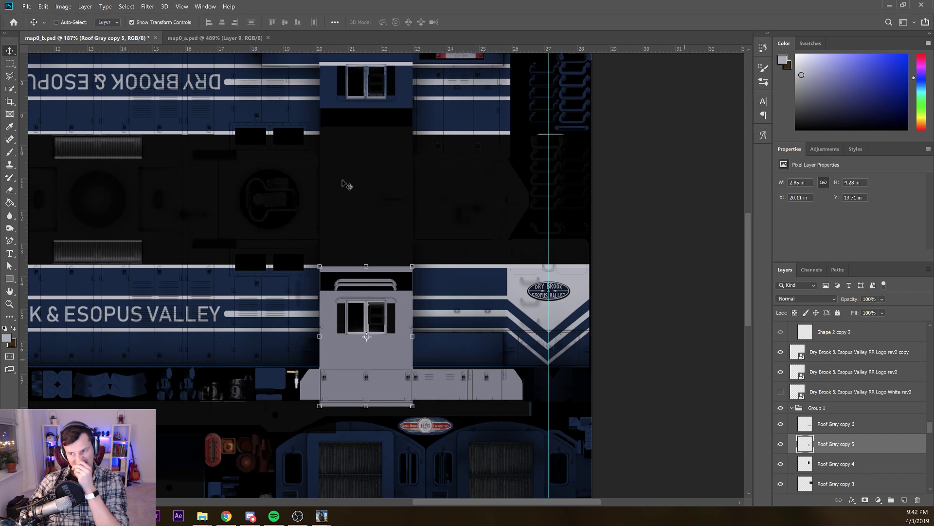
key(ctrl+z)
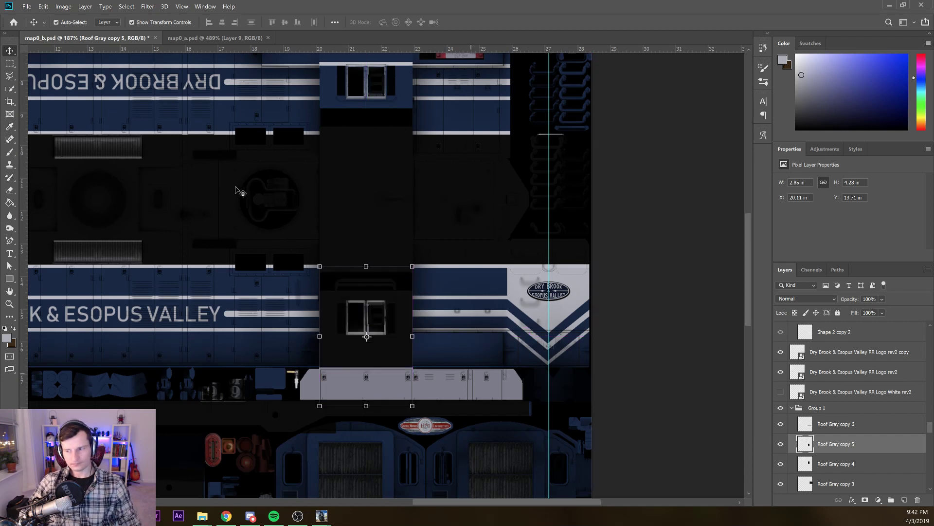
key(ctrl+z)
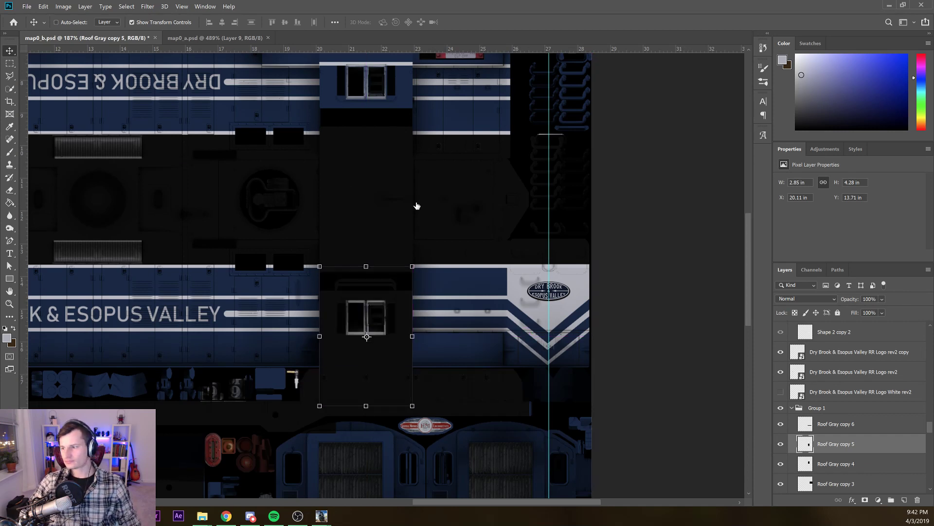
double_click(806, 444)
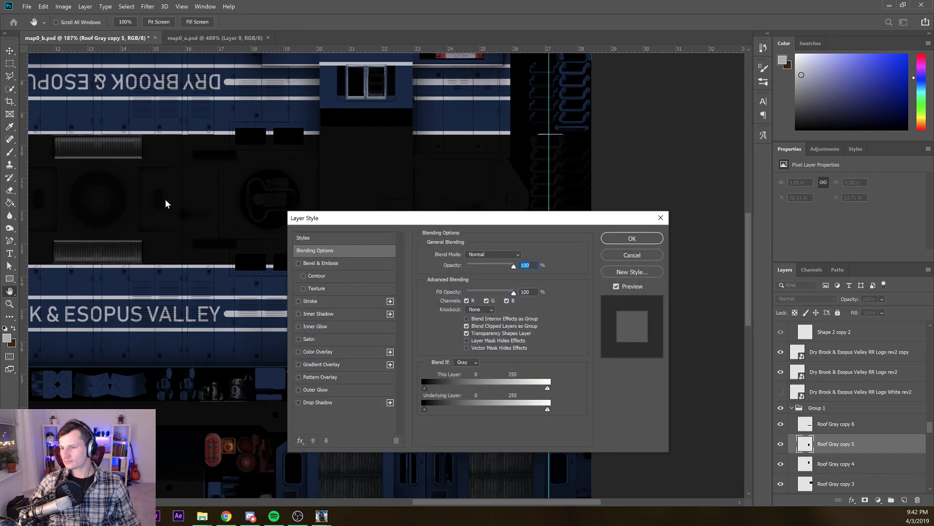
key(Escape)
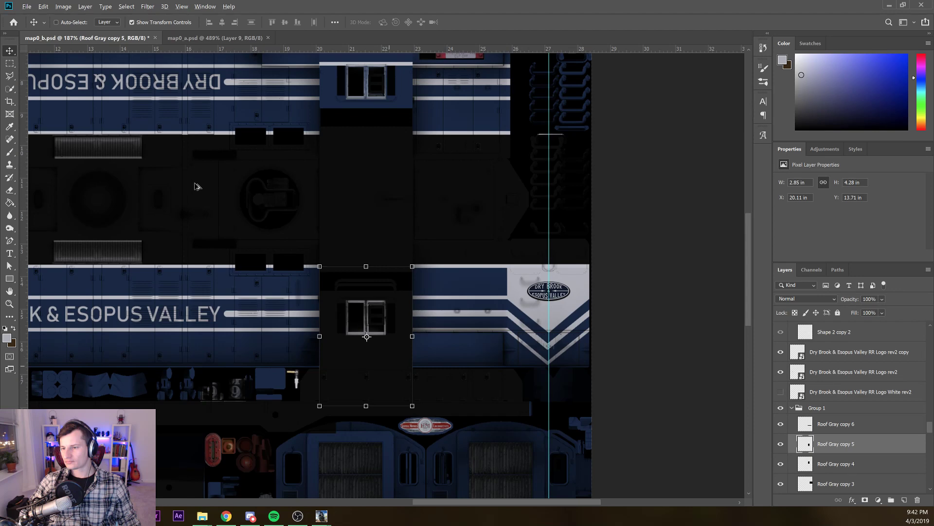
Delete the Roof Gray copy 5 and Roof Gray copy 6 layers that cover the cab side and the lower side panel
scroll(195, 183, up, 3)
key(Delete)
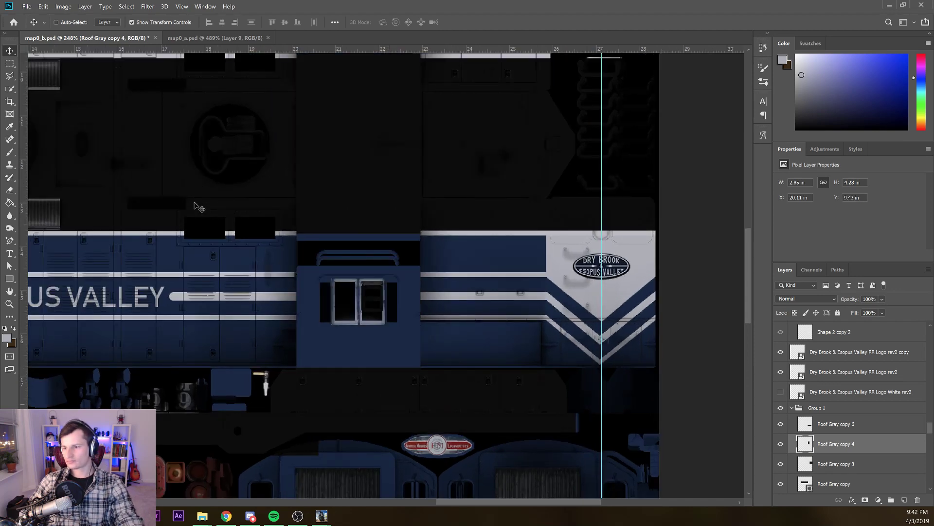
key(ctrl+z)
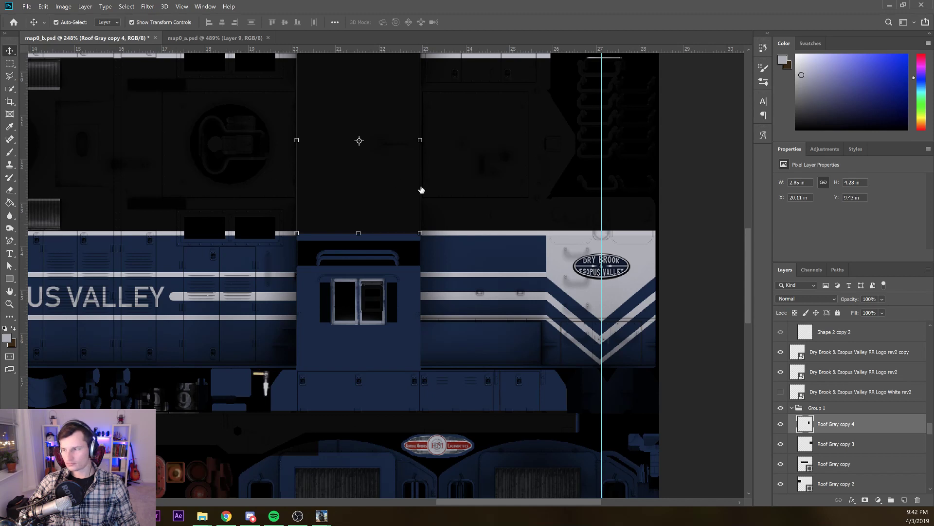
Hide the Layer 1 shading and sample the unshaded light gray c6c6c6 of the nose chevron as the foreground color
scroll(863, 391, up, 9)
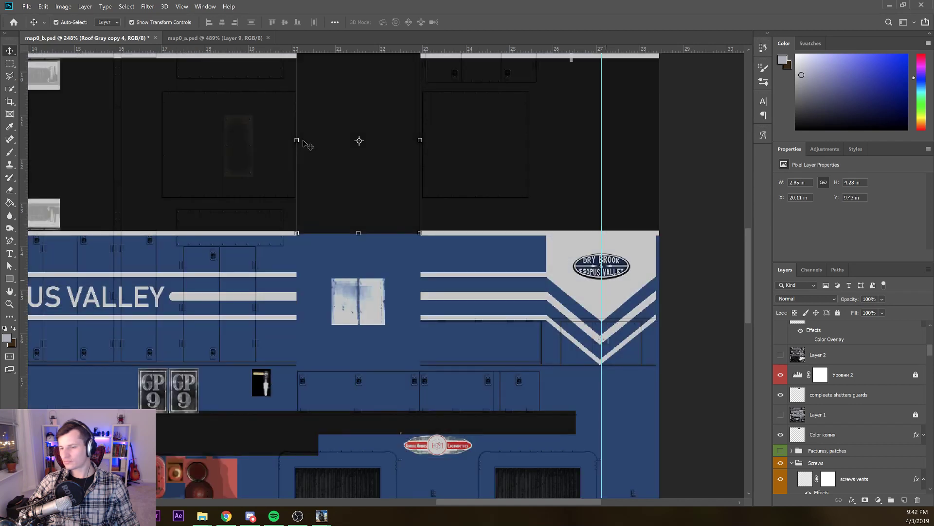
key(i)
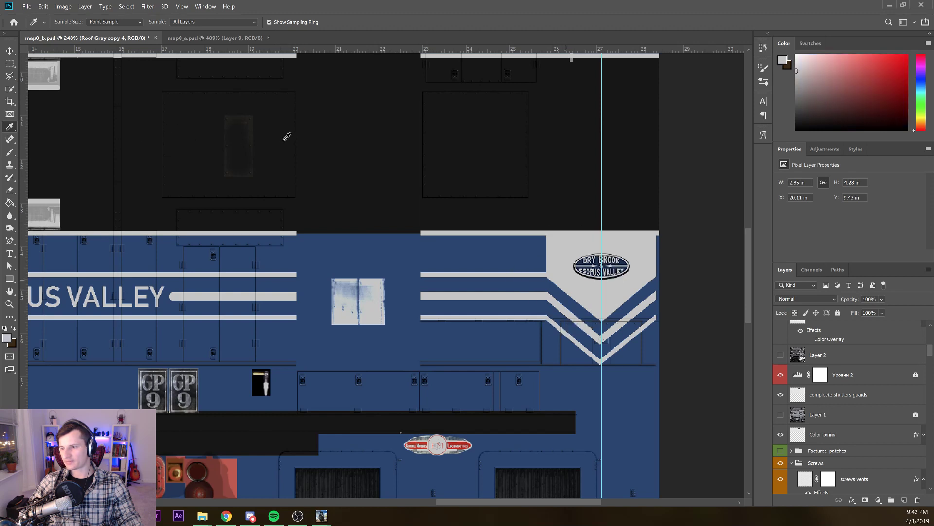
click(566, 280)
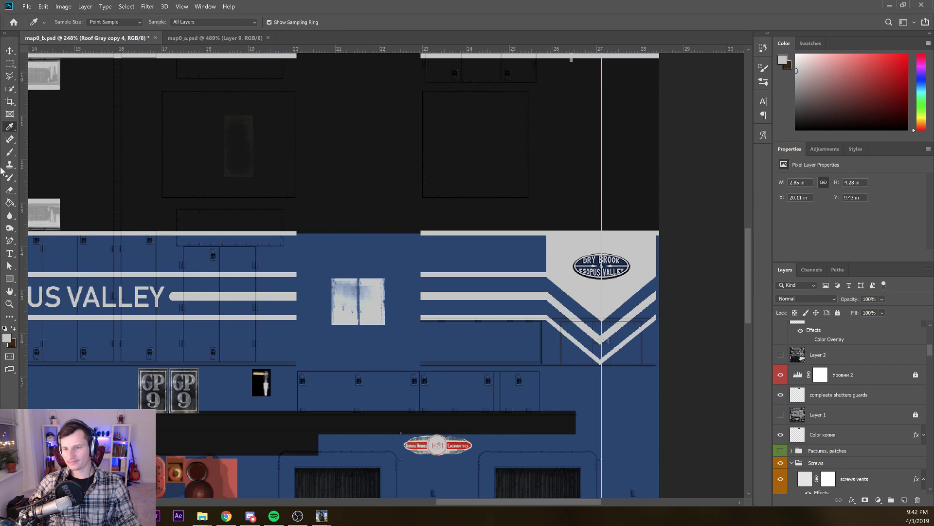
click(7, 338)
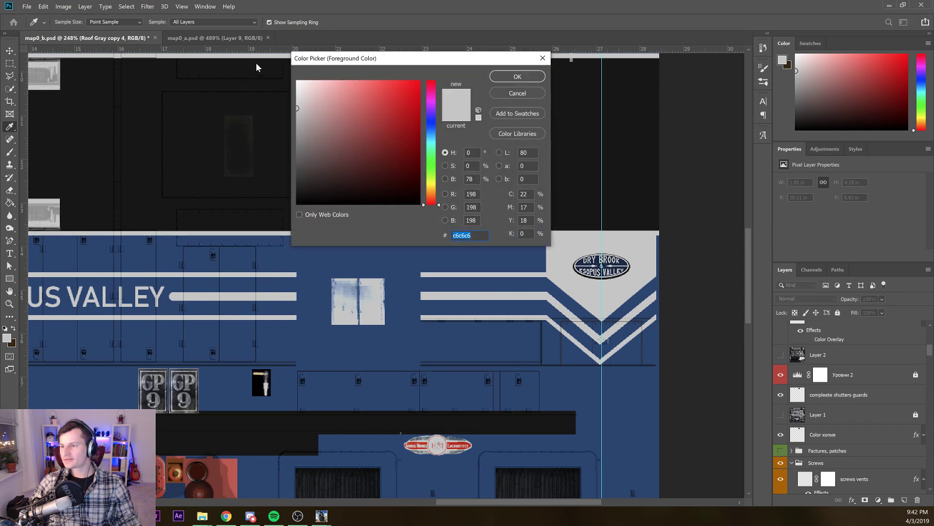
key(Return)
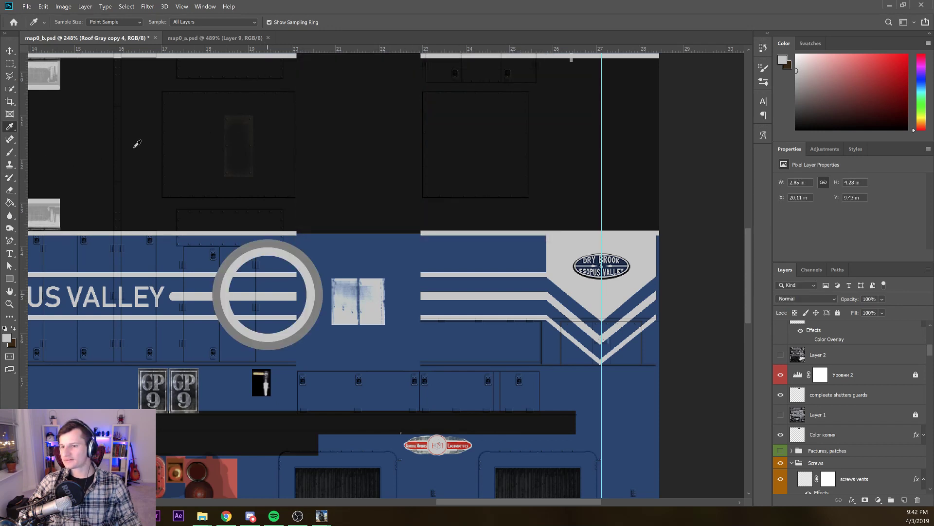
click(7, 338)
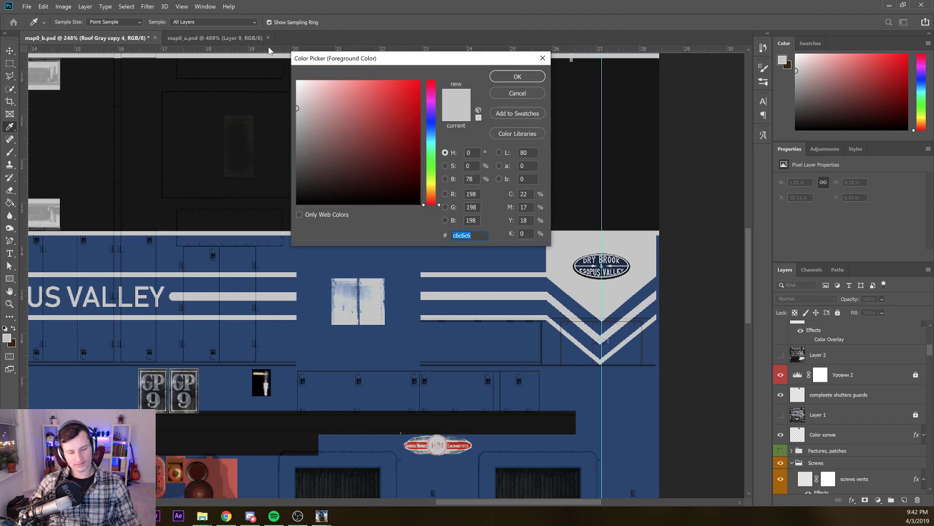
key(Return)
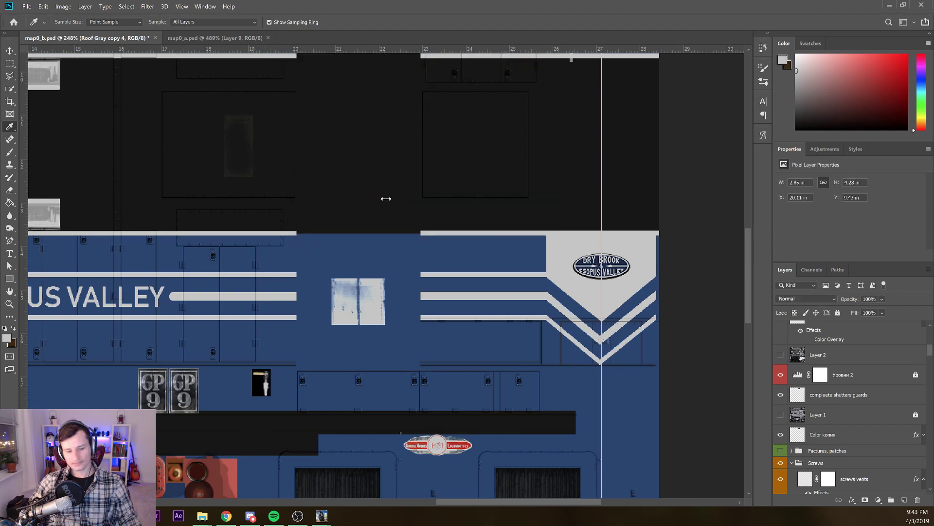
Draw a light gray rectangle shape about 199 by 233 px over the cab side with the windows
key(v)
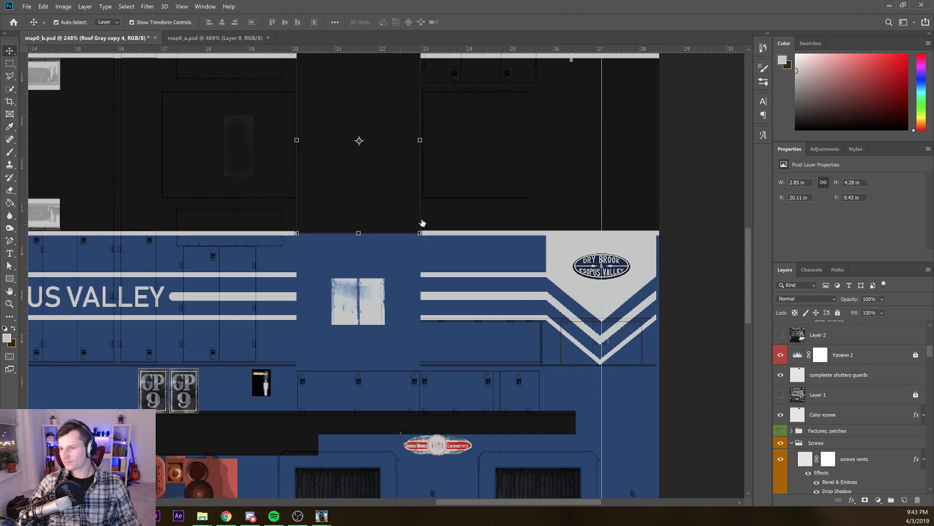
key(u)
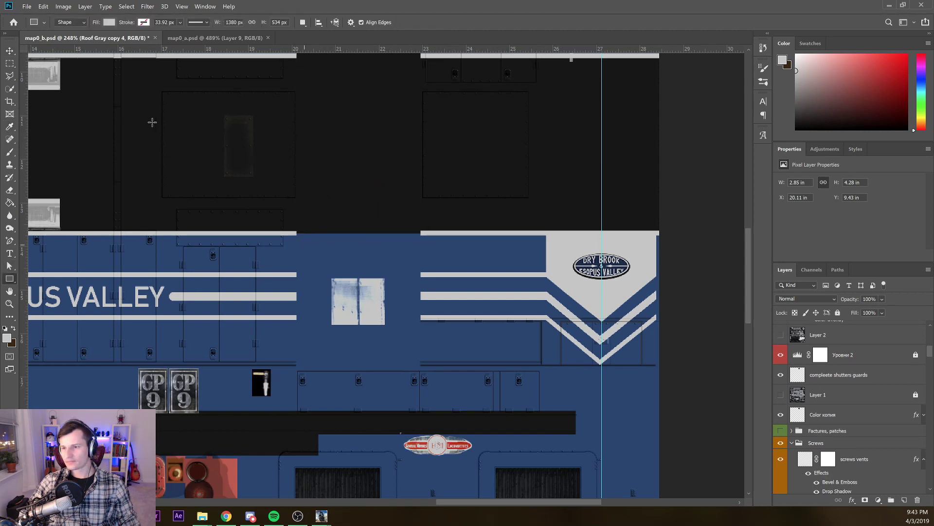
drag(298, 231, 420, 373)
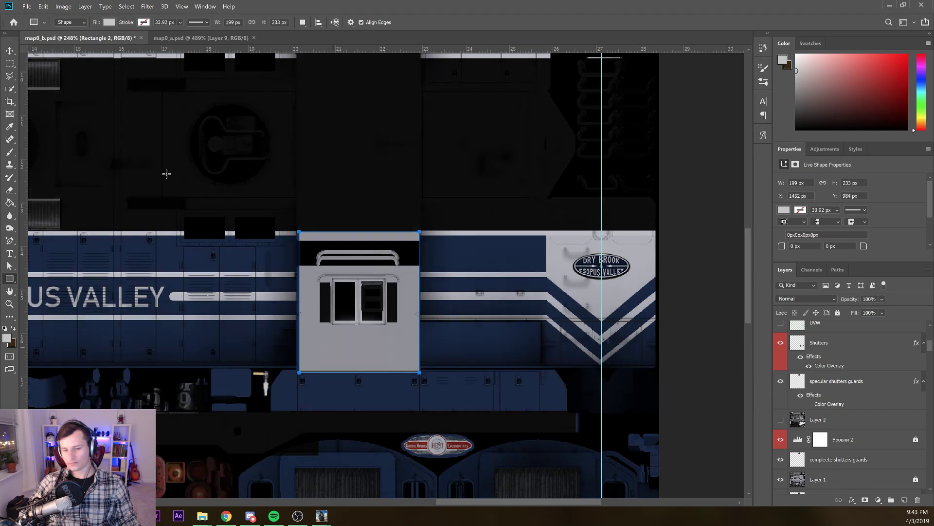
Stretch the light gray cab rectangle to 205 by 296 px so it spans the full cab width and the lower panel beneath
key(v)
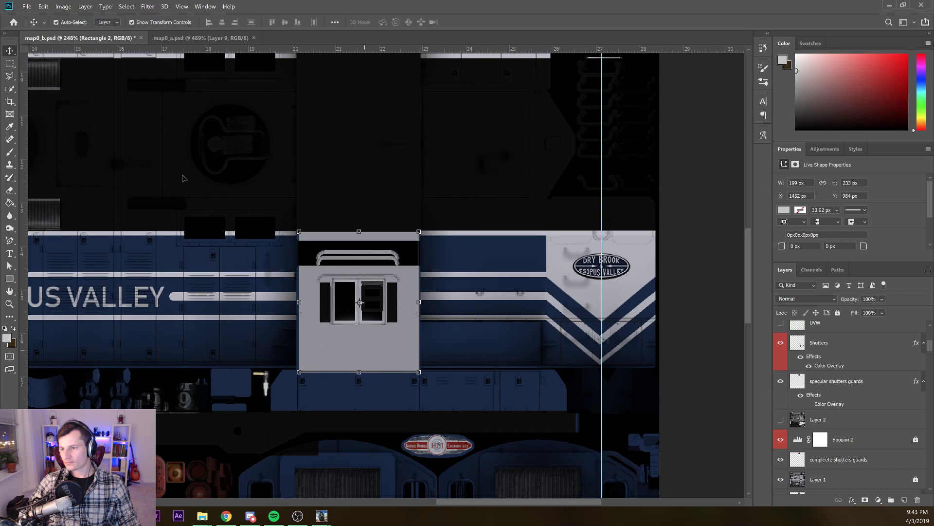
scroll(184, 178, up, 2)
scroll(184, 178, up, 1)
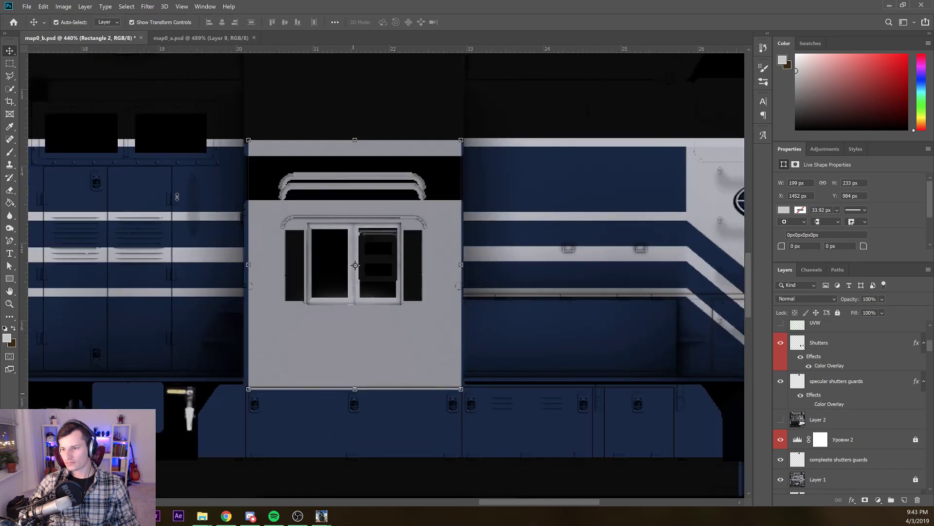
drag(355, 389, 357, 442)
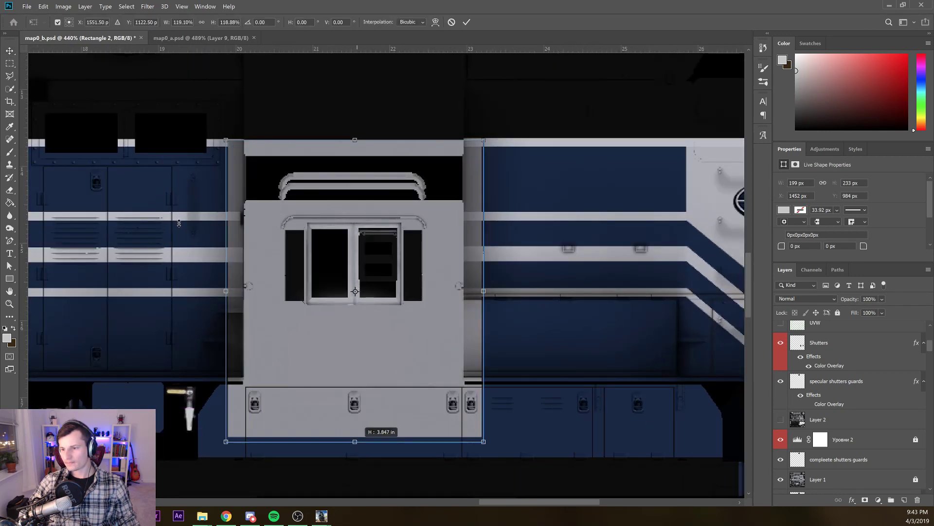
drag(179, 223, 180, 229)
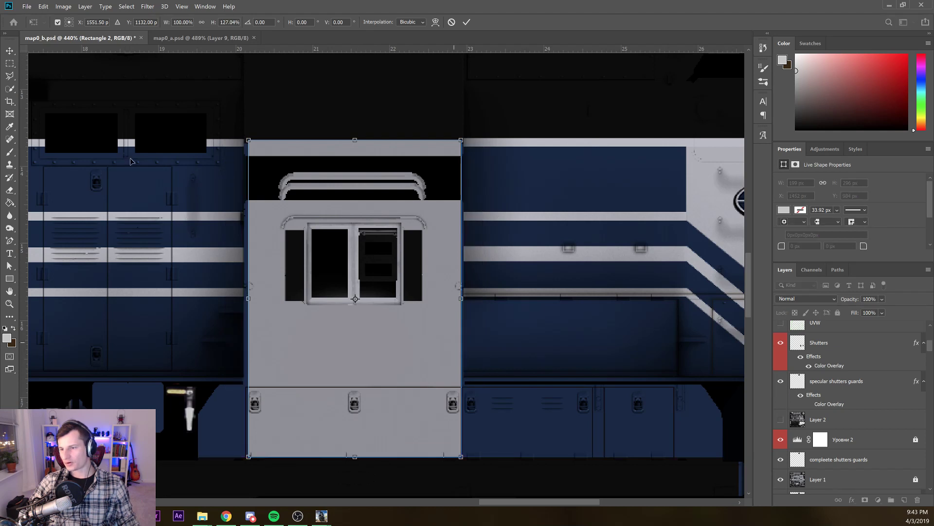
drag(249, 285, 244, 286)
drag(121, 150, 122, 150)
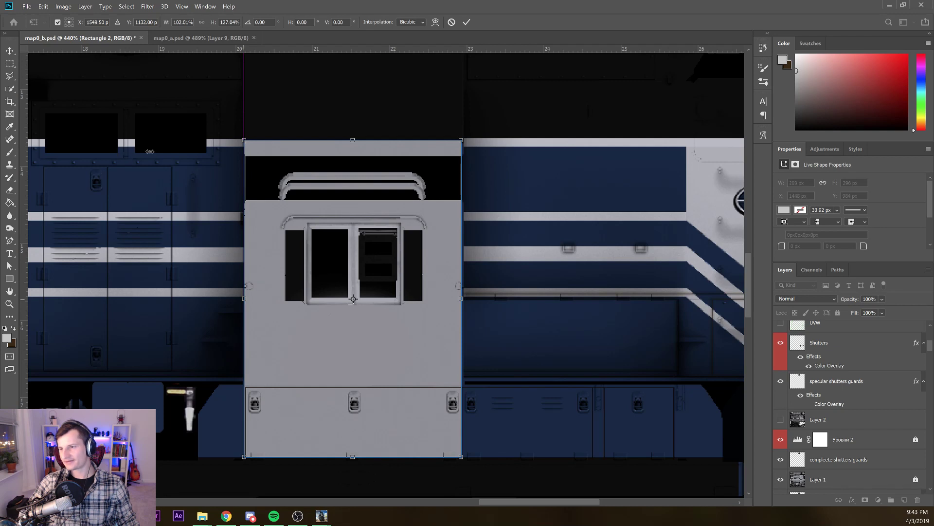
drag(461, 286, 465, 300)
key(Return)
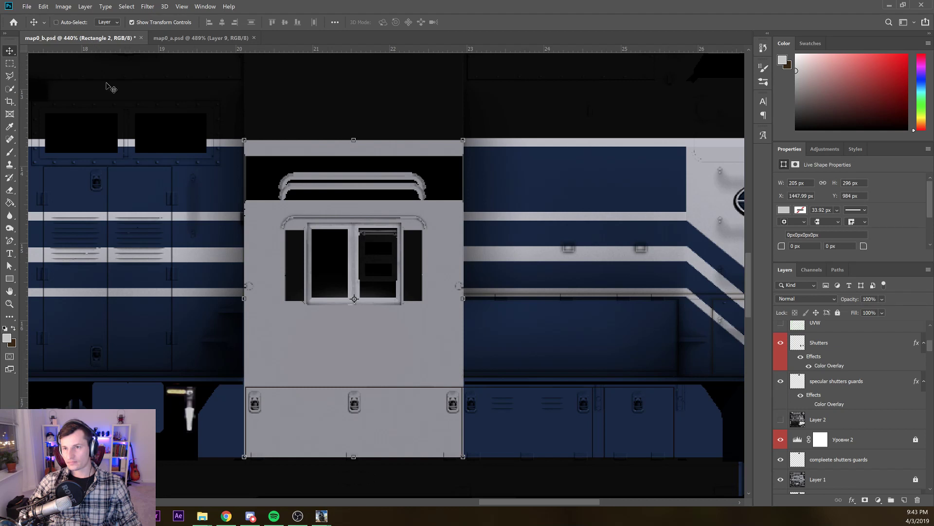
Duplicate the light gray cab rectangle and resize the copy to 242 by 68 px over the lower side panel ahead of the cab, up to its slanted end
drag(170, 181, 286, 183)
key(ctrl+z)
key(ctrl+t)
drag(286, 70, 271, 193)
scroll(305, 207, up, 3)
scroll(208, 173, up, 3)
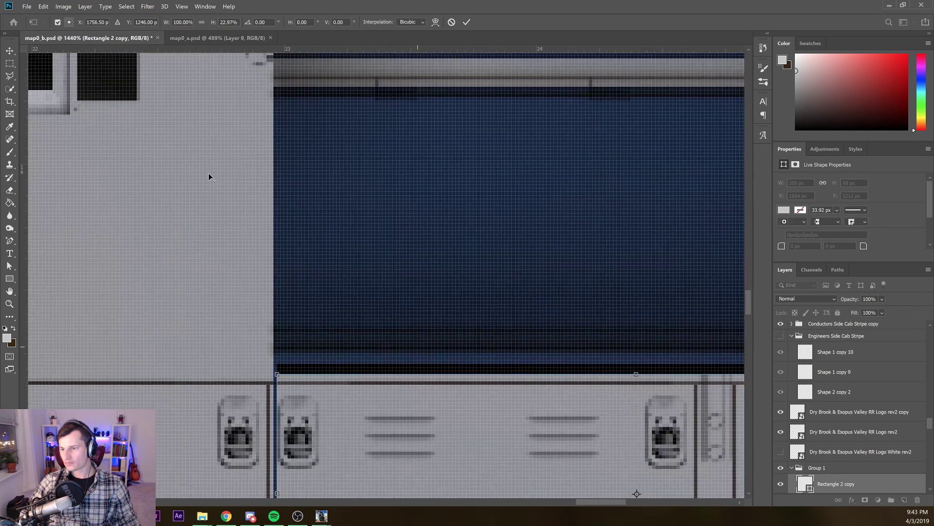
scroll(208, 173, up, 2)
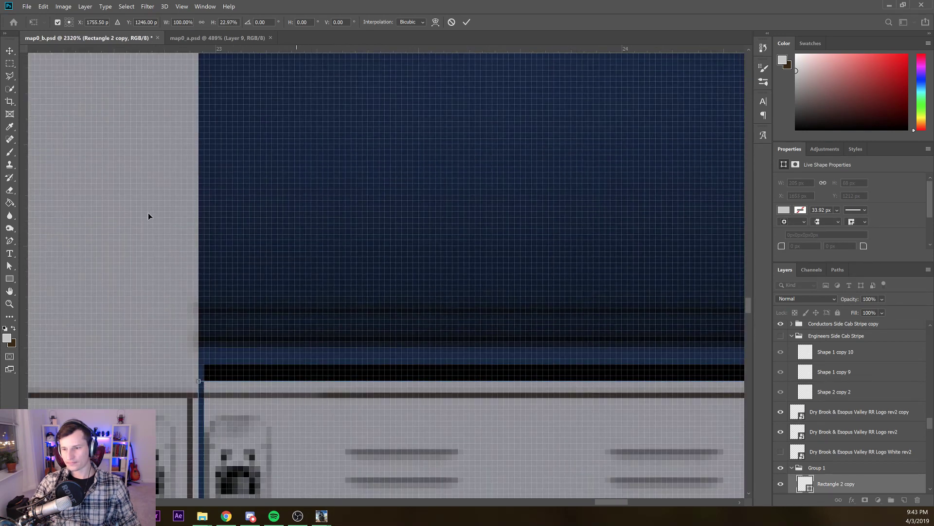
drag(270, 211, 83, 189)
drag(313, 201, 96, 122)
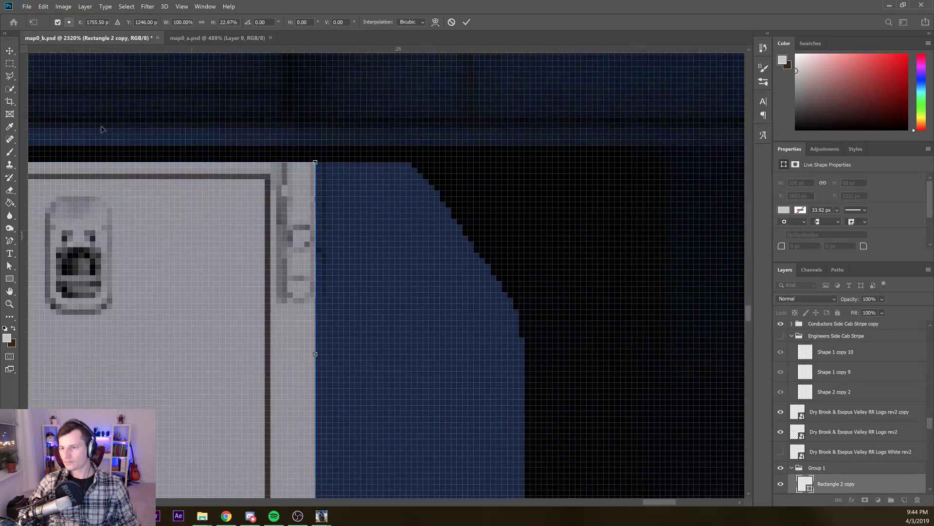
drag(315, 354, 524, 354)
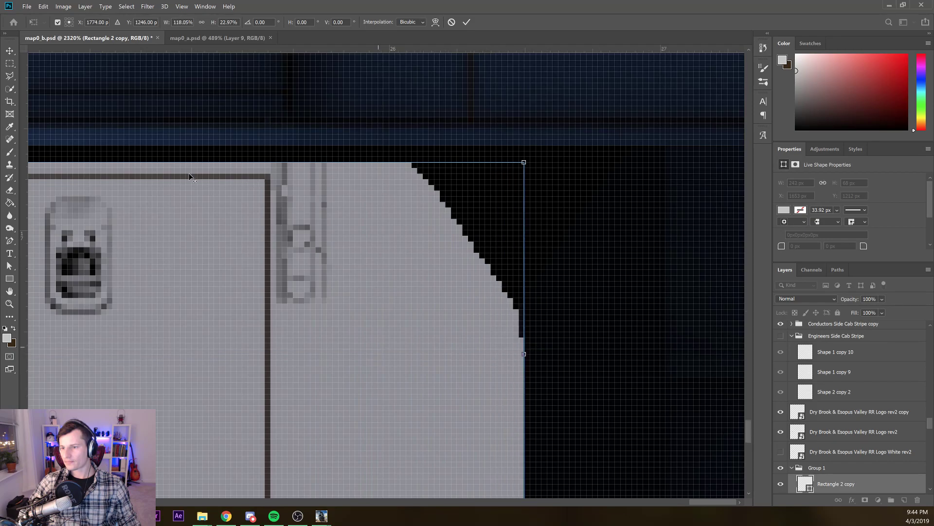
Extend the copied gray rectangle to the rear end of the lower side panel, making it about 490 by 68 px
scroll(376, 353, down, 5)
drag(185, 335, 608, 312)
drag(195, 326, 424, 305)
drag(217, 307, 370, 304)
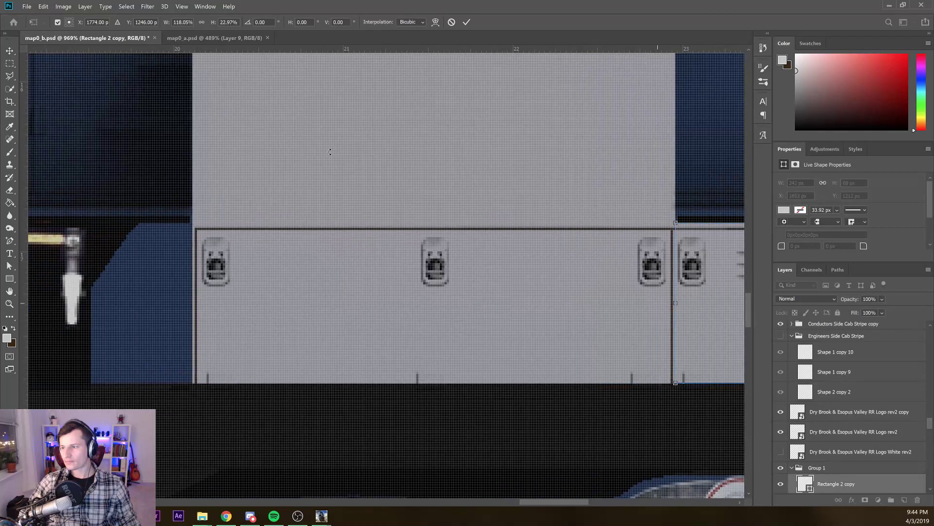
drag(677, 303, 91, 303)
scroll(121, 157, down, 8)
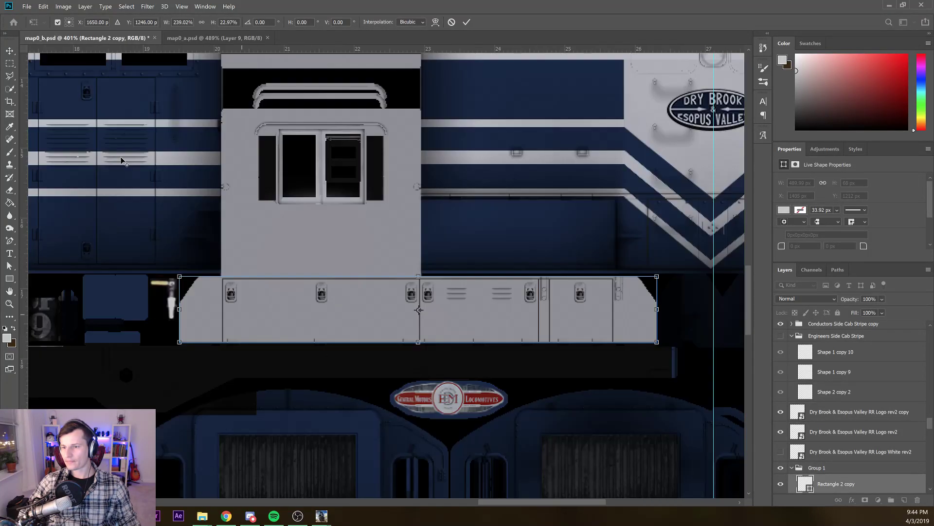
scroll(122, 157, down, 3)
key(Return)
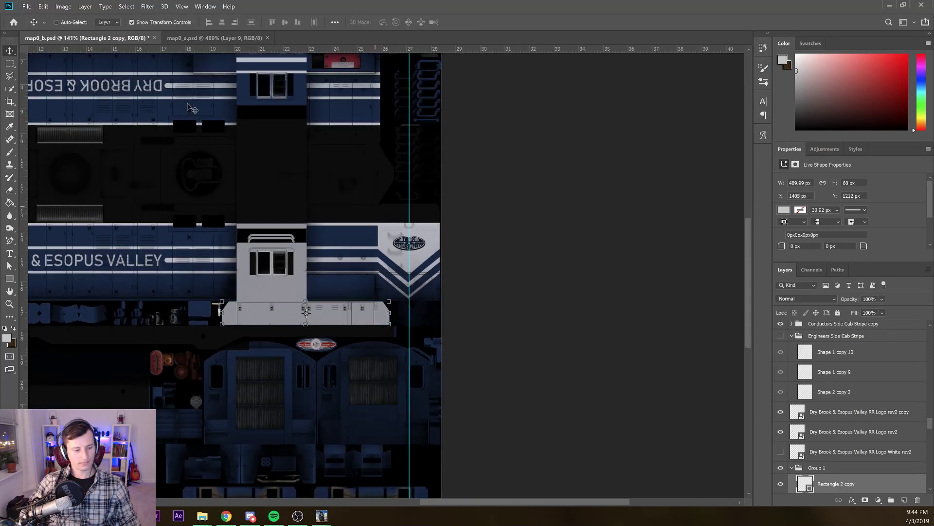
In Content Manager, open the Dry Brook GP9 high hood Loco Skins asset folder for editing and copy its path
click(322, 516)
key(Return)
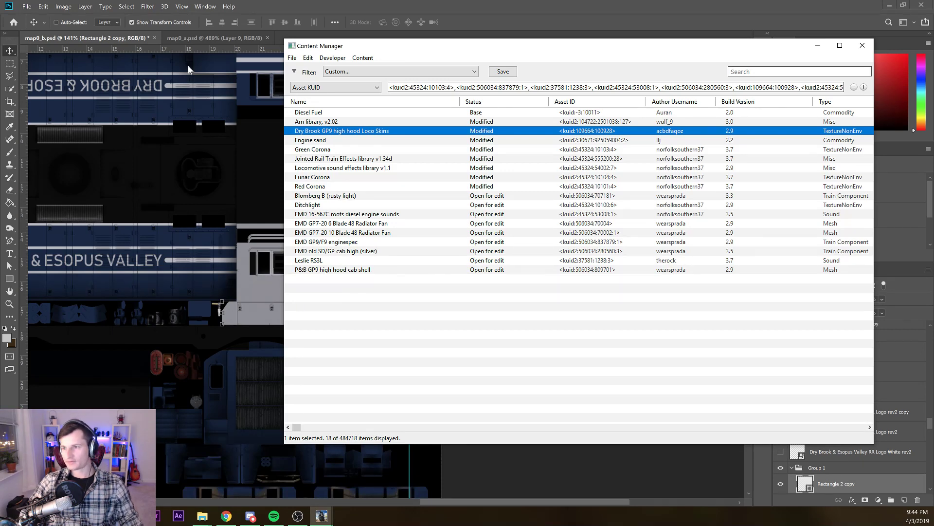
key(ctrl+shift+o)
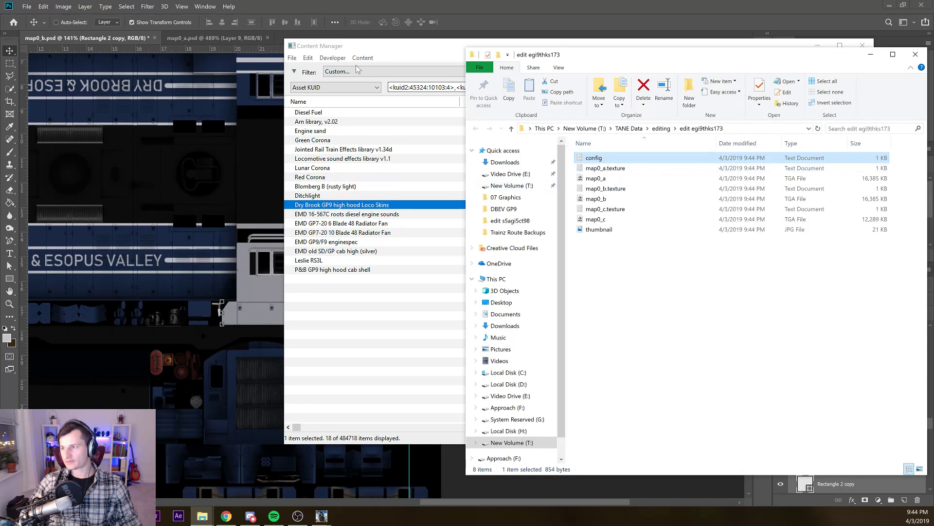
key(alt+d)
key(ctrl+c)
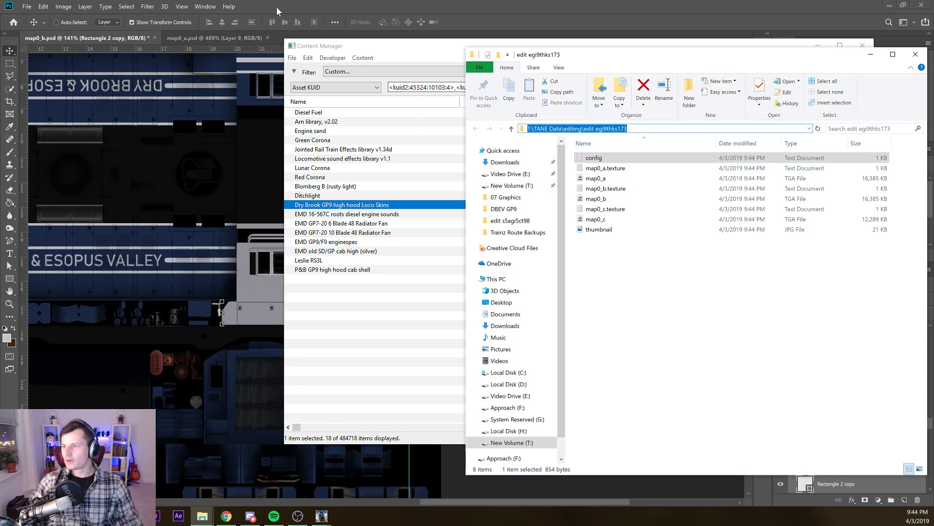
click(915, 55)
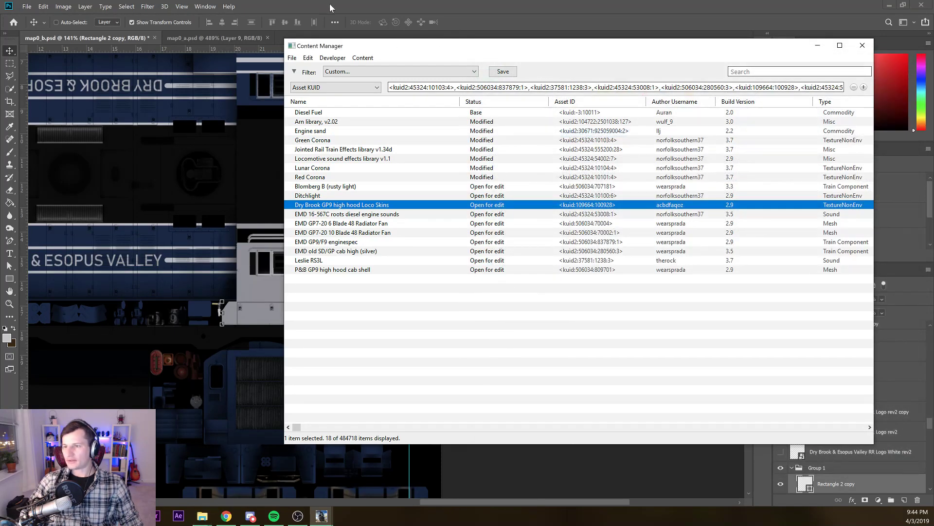
Back in Photoshop, save map0_b as a Targa file in the edit egi9thks173 folder, replacing the existing map0_b.tga
key(alt+Tab)
key(ctrl+shift+s)
key(alt+d)
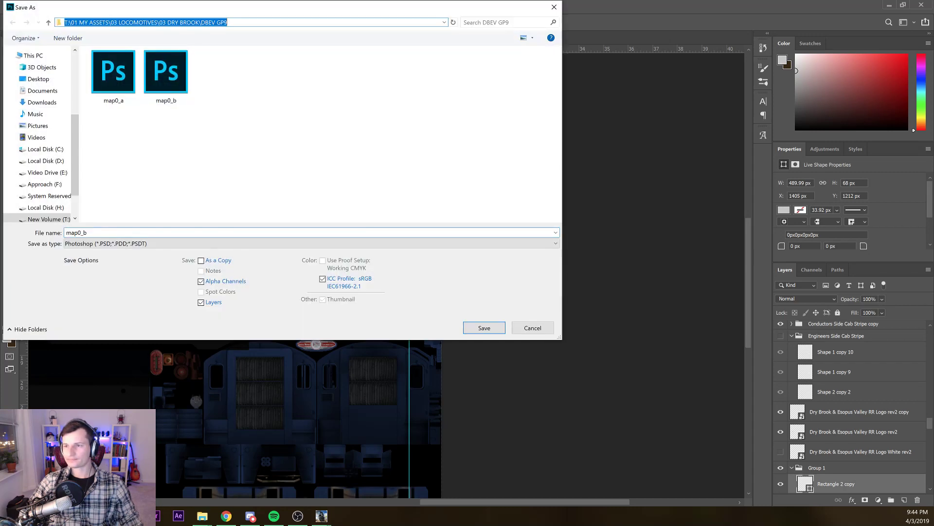
key(ctrl+v)
key(Return)
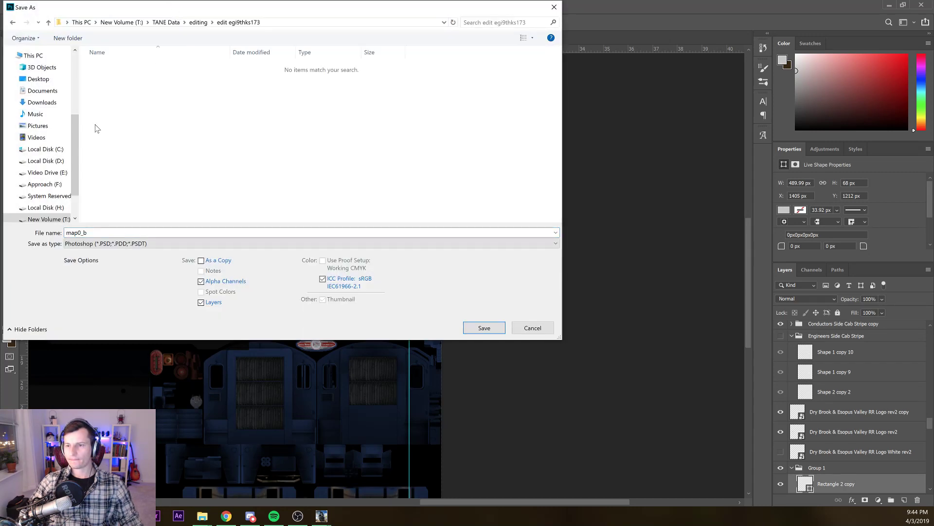
click(190, 243)
click(129, 407)
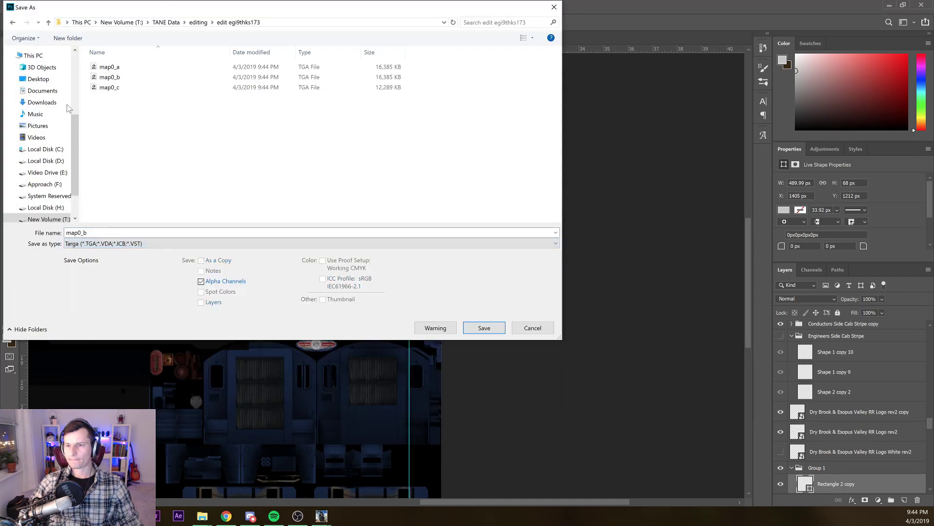
key(Return)
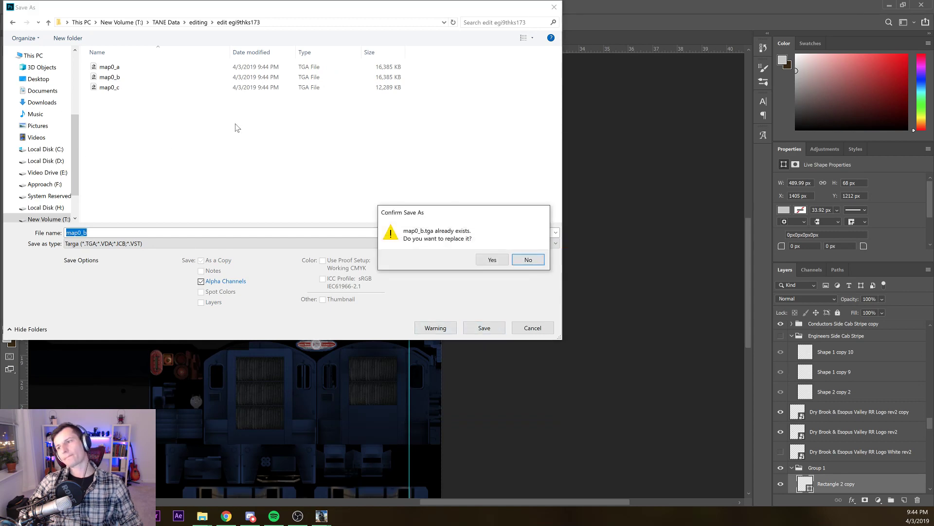
key(y)
click(390, 211)
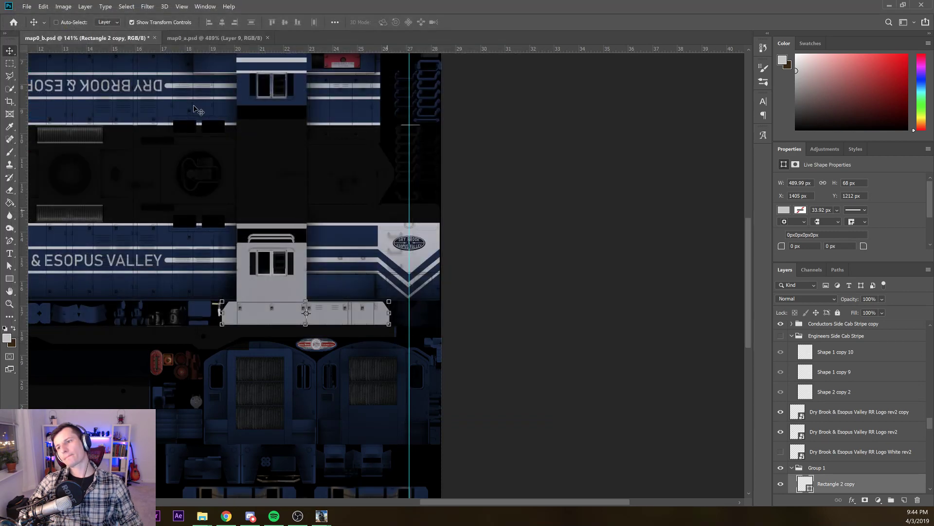
Commit the edited Dry Brook GP9 high hood Loco Skins asset in Content Manager and switch to Trainz: A New Era
click(889, 5)
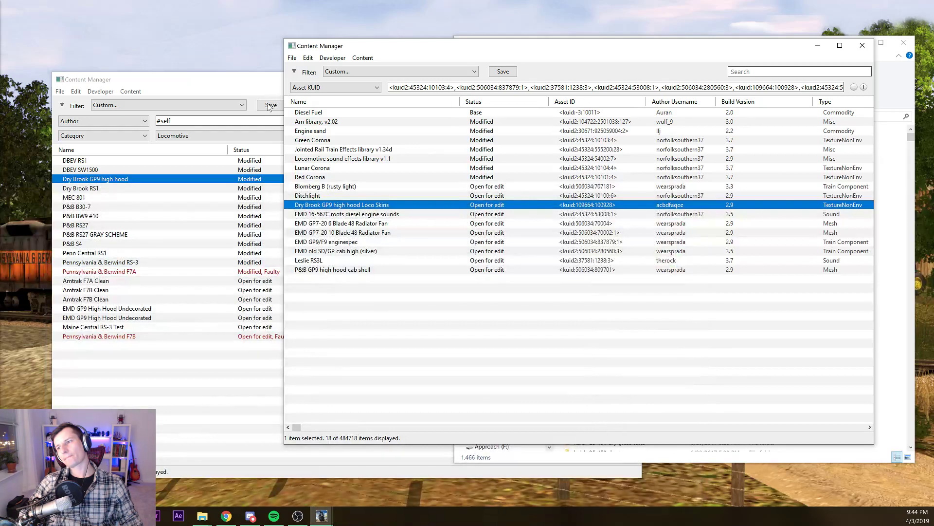
key(ctrl+m)
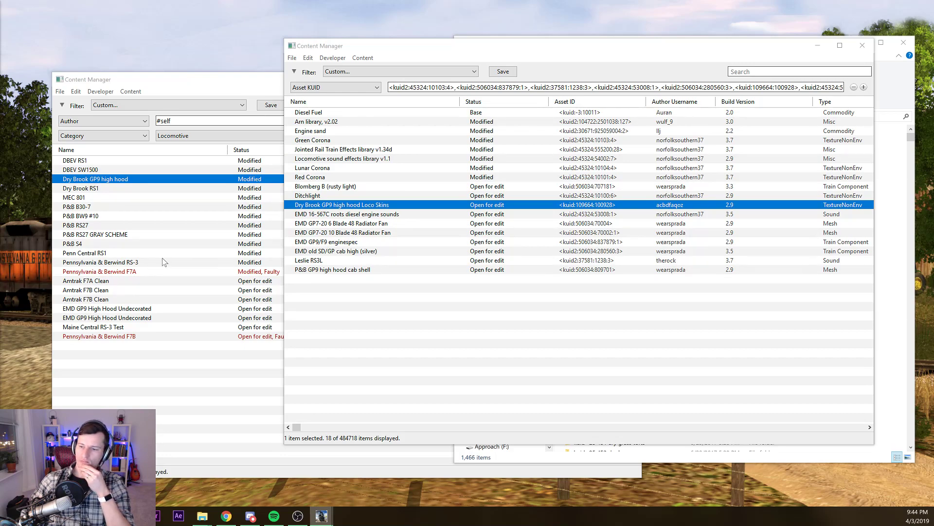
click(321, 516)
click(413, 477)
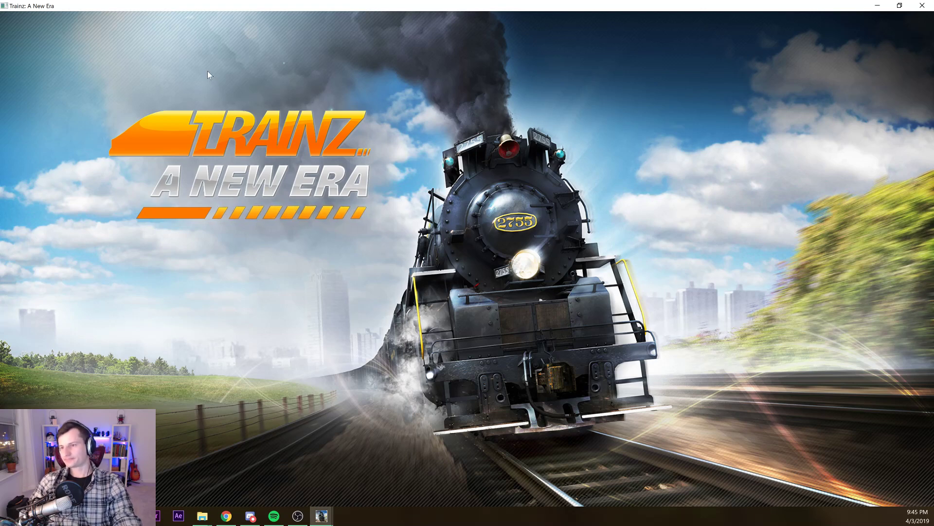
Examine the gray cab and lower panels on the locomotive from near and far, and exit to the main menu
scroll(238, 152, down, 5)
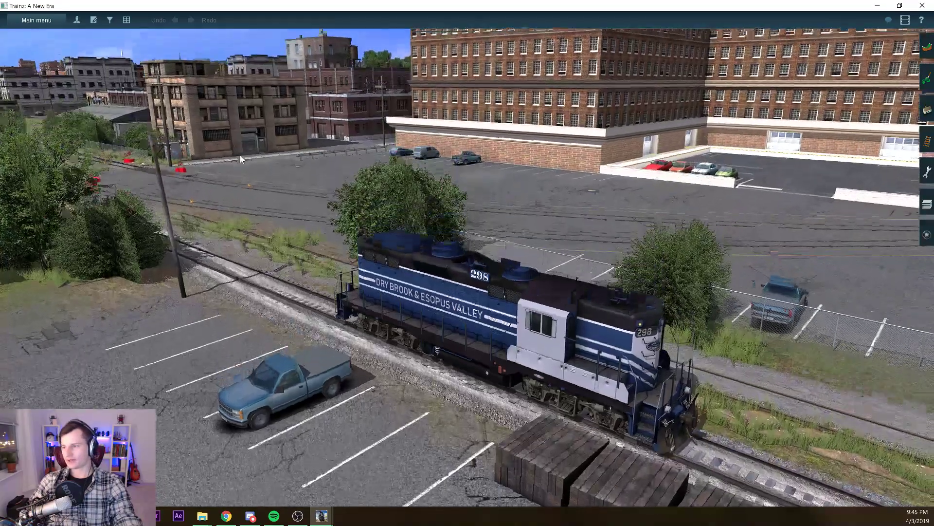
scroll(262, 164, up, 8)
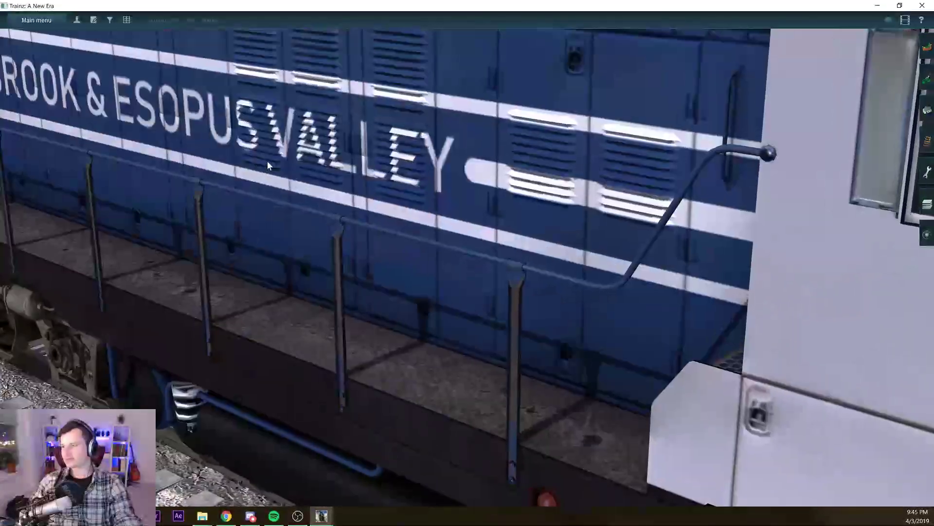
scroll(267, 165, down, 5)
key(Down)
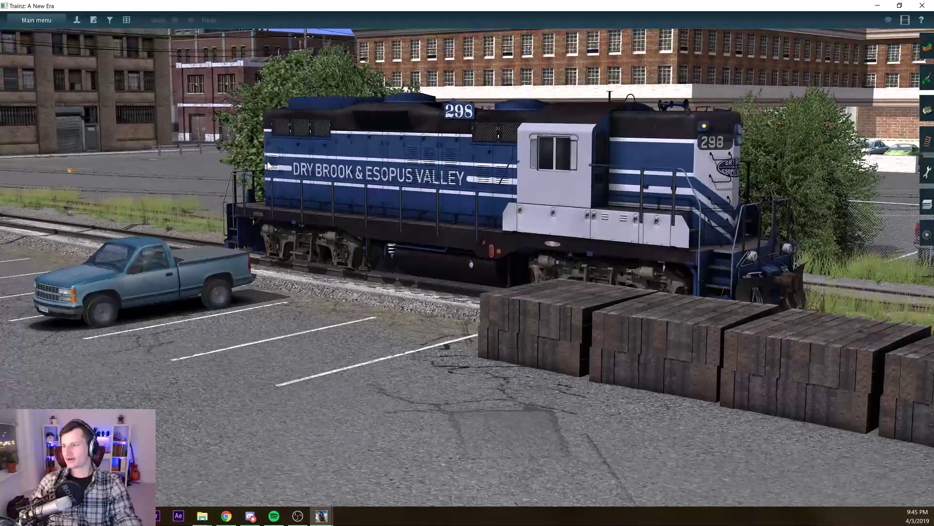
key(Right)
click(23, 18)
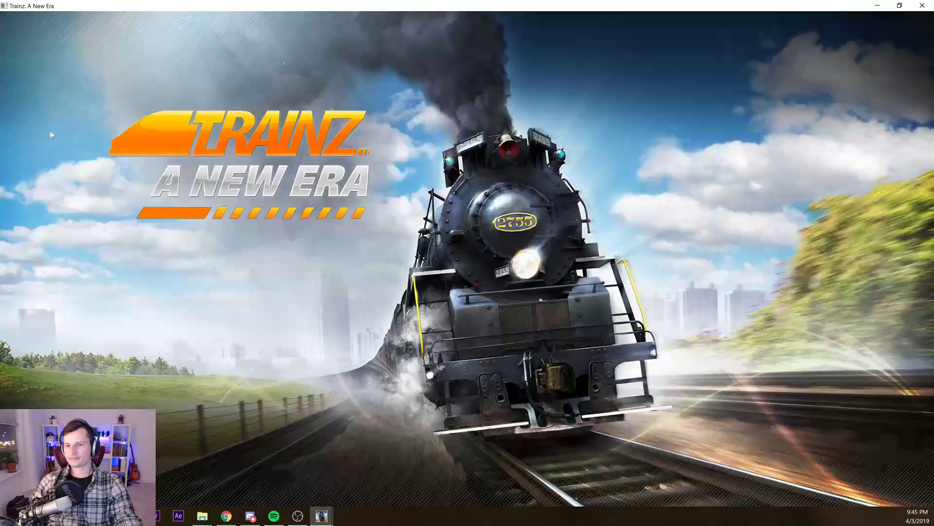
click(48, 221)
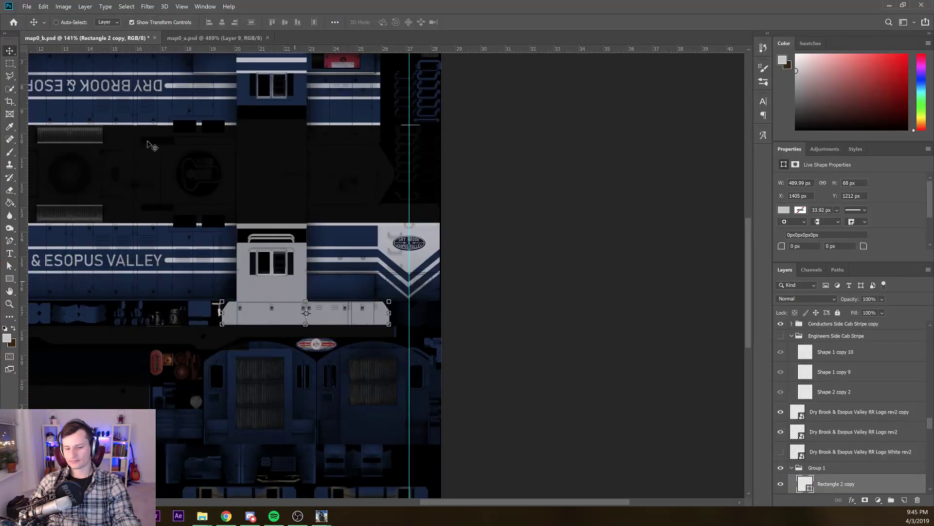
In Photoshop, delete both light gray rectangle layers from the cab side and the lower panel, and deselect all layers
key(Delete)
key(Delete)
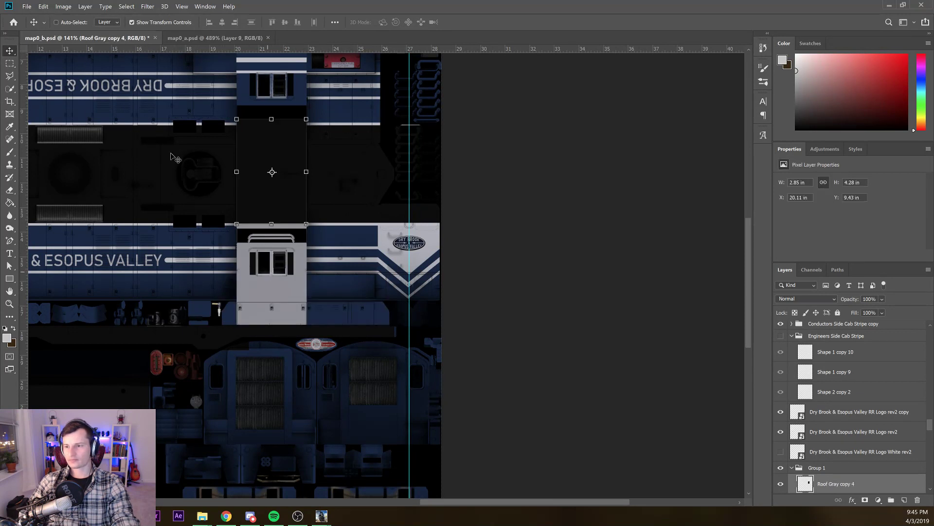
ctrl+click(329, 130)
scroll(144, 155, down, 5)
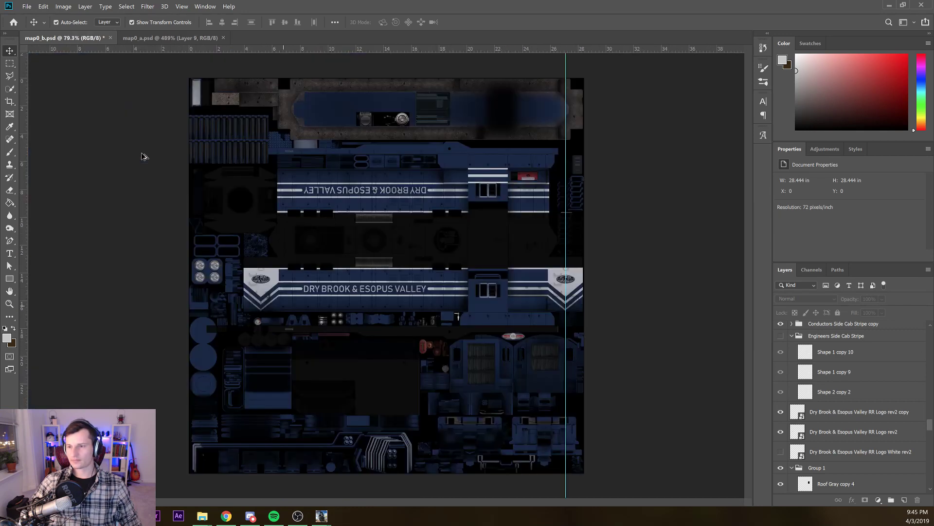
Collapse the Front End V copy and Rear End V groups and show the Engineers Side Cab Stripe group
scroll(820, 447, down, 15)
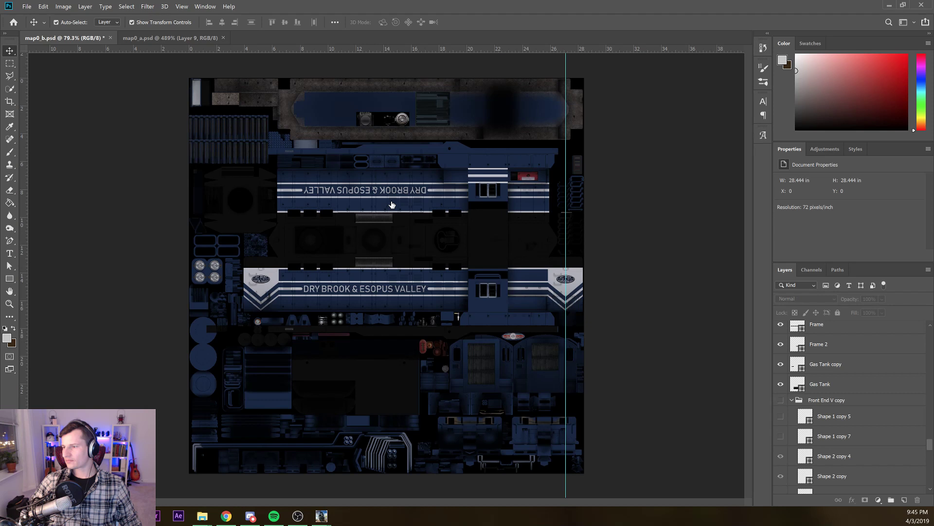
click(792, 400)
click(792, 412)
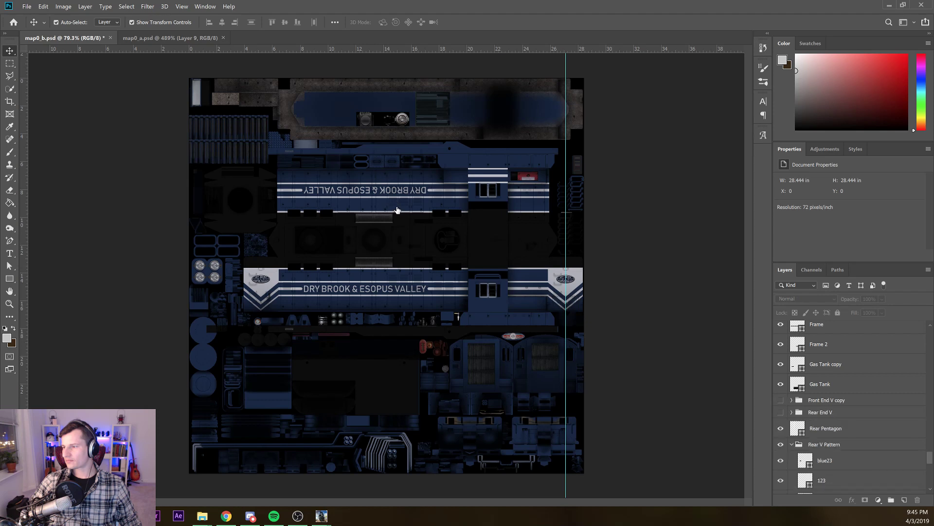
scroll(800, 428, down, 12)
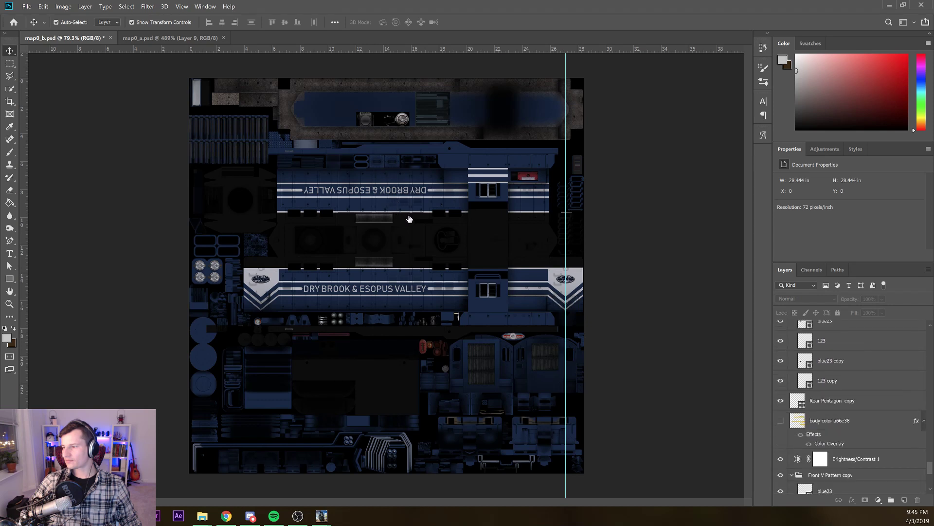
click(409, 219)
scroll(819, 438, up, 9)
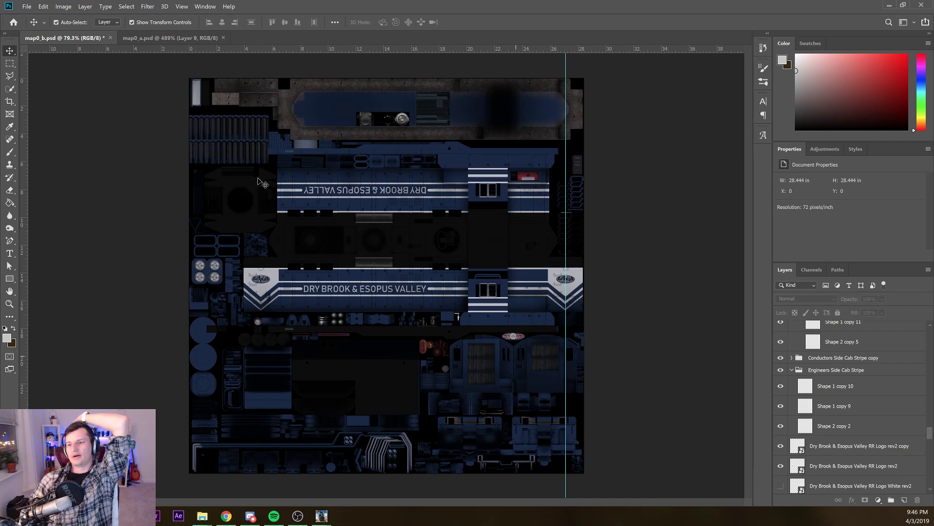
Save the map0_b.psd document
click(20, 7)
key(Down)
key(Down)
key(Down)
key(Down)
key(Down)
key(Down)
key(Down)
key(Down)
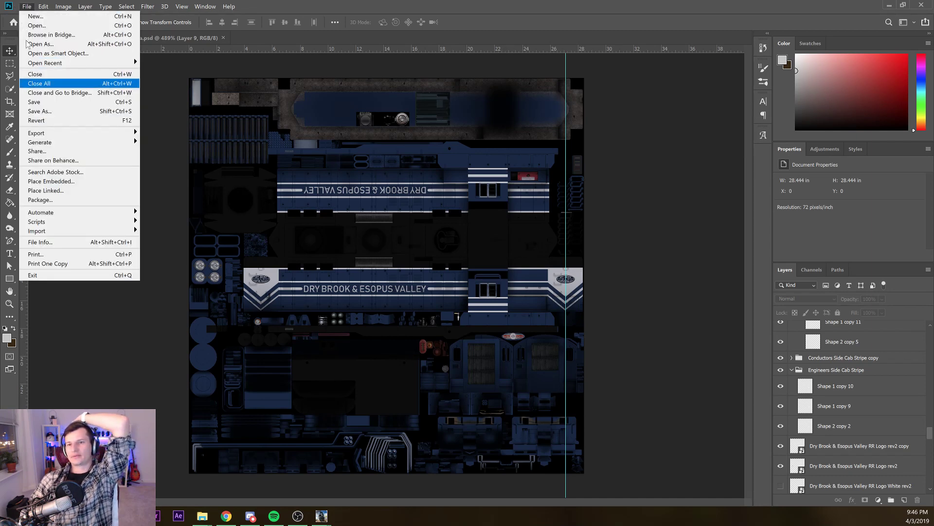
key(Down)
key(Return)
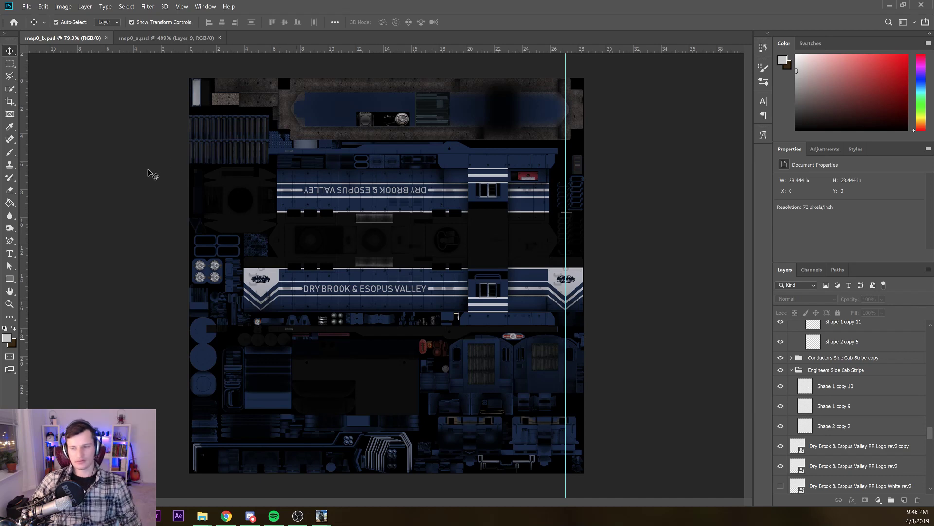
Close the map0_a.psd document, keeping map0_b.psd open
scroll(141, 163, up, 3)
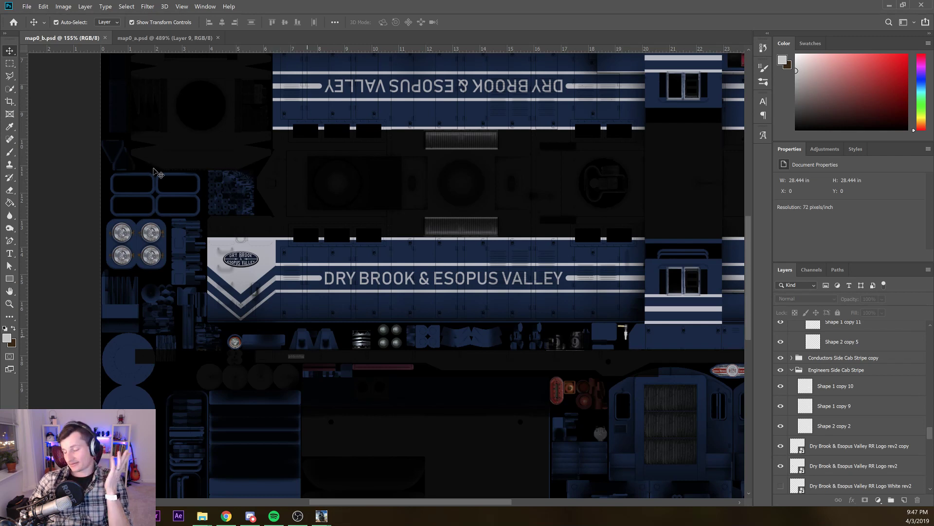
key(ctrl+Tab)
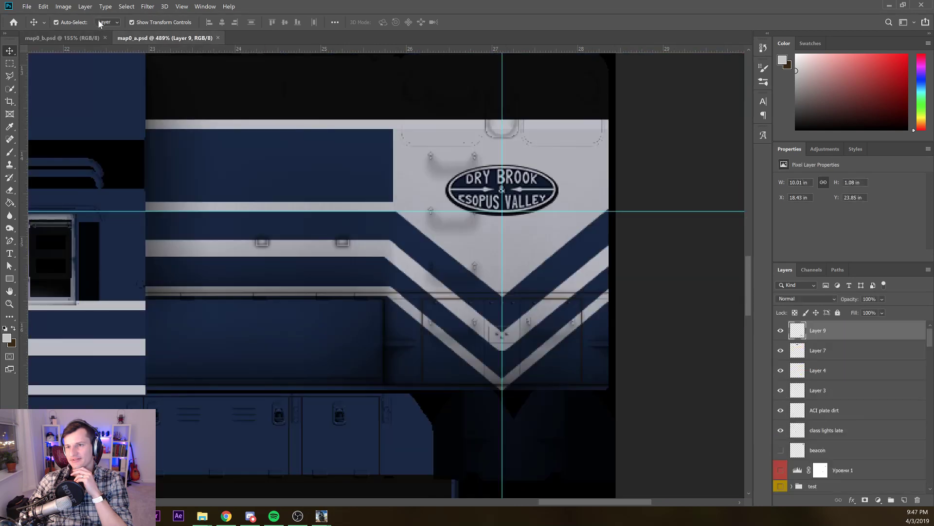
key(ctrl+w)
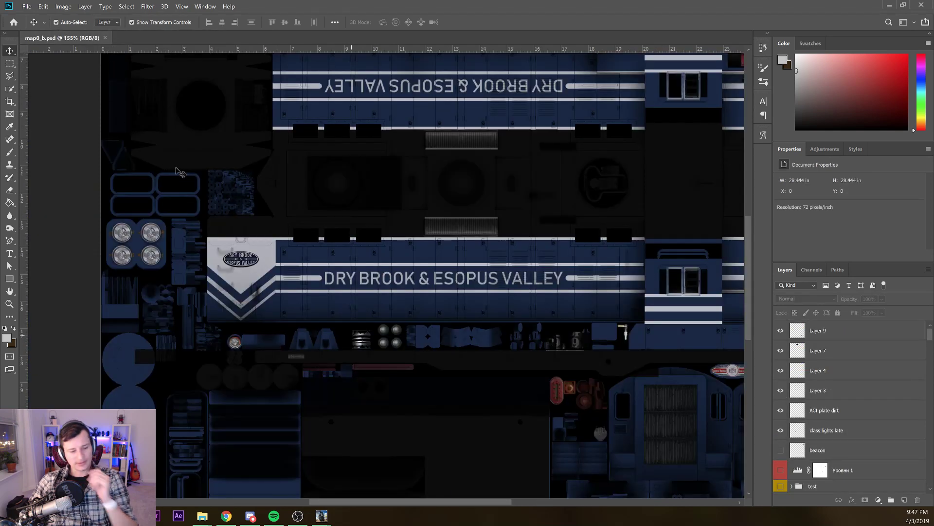
key(ctrl+0)
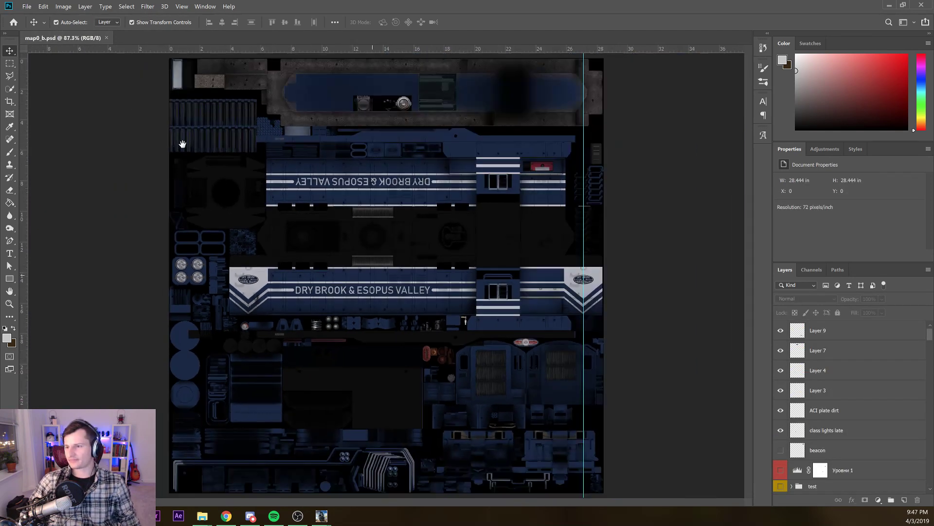
scroll(192, 147, down, 1)
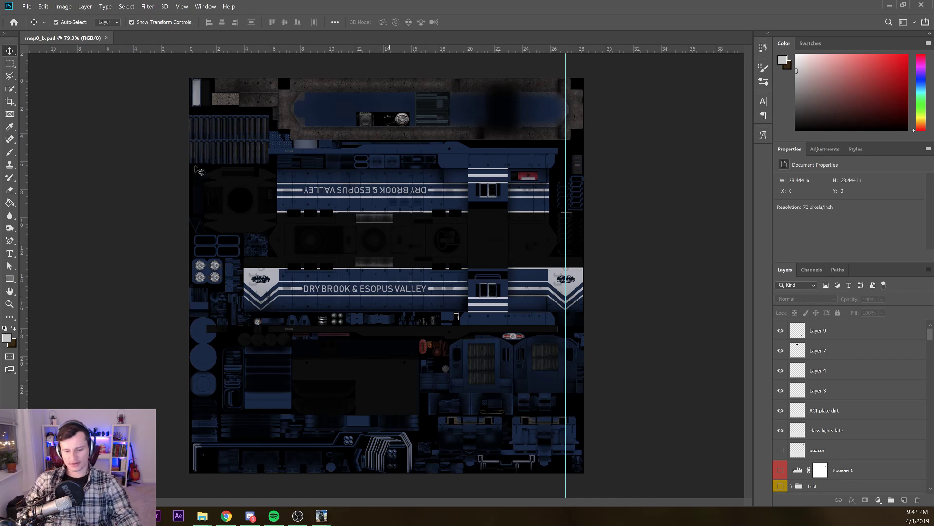
scroll(193, 177, up, 2)
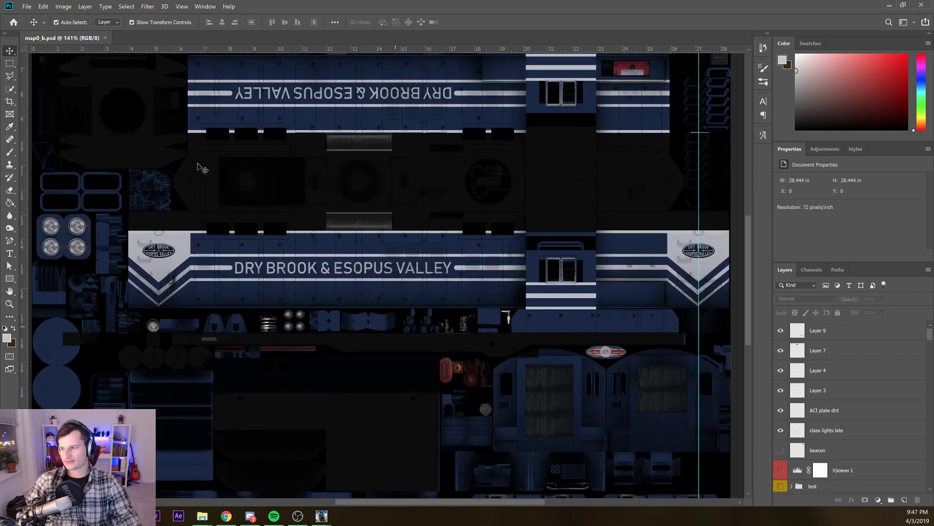